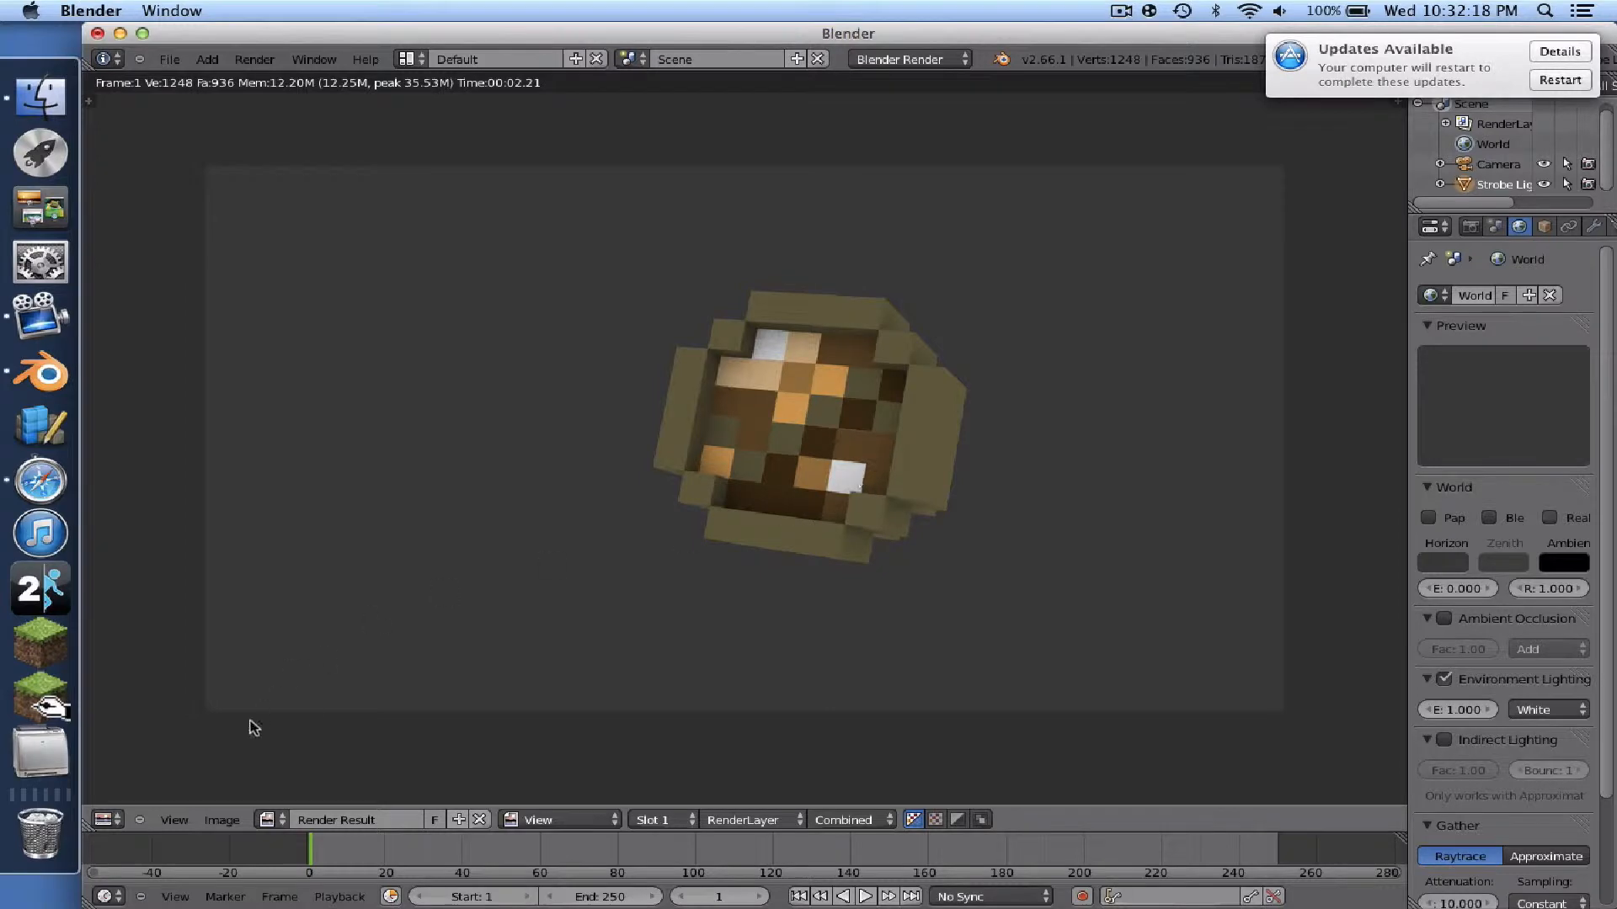
- Change the render result area to a 3D View and move the window down to uncover the desktop
click(111, 820)
click(118, 796)
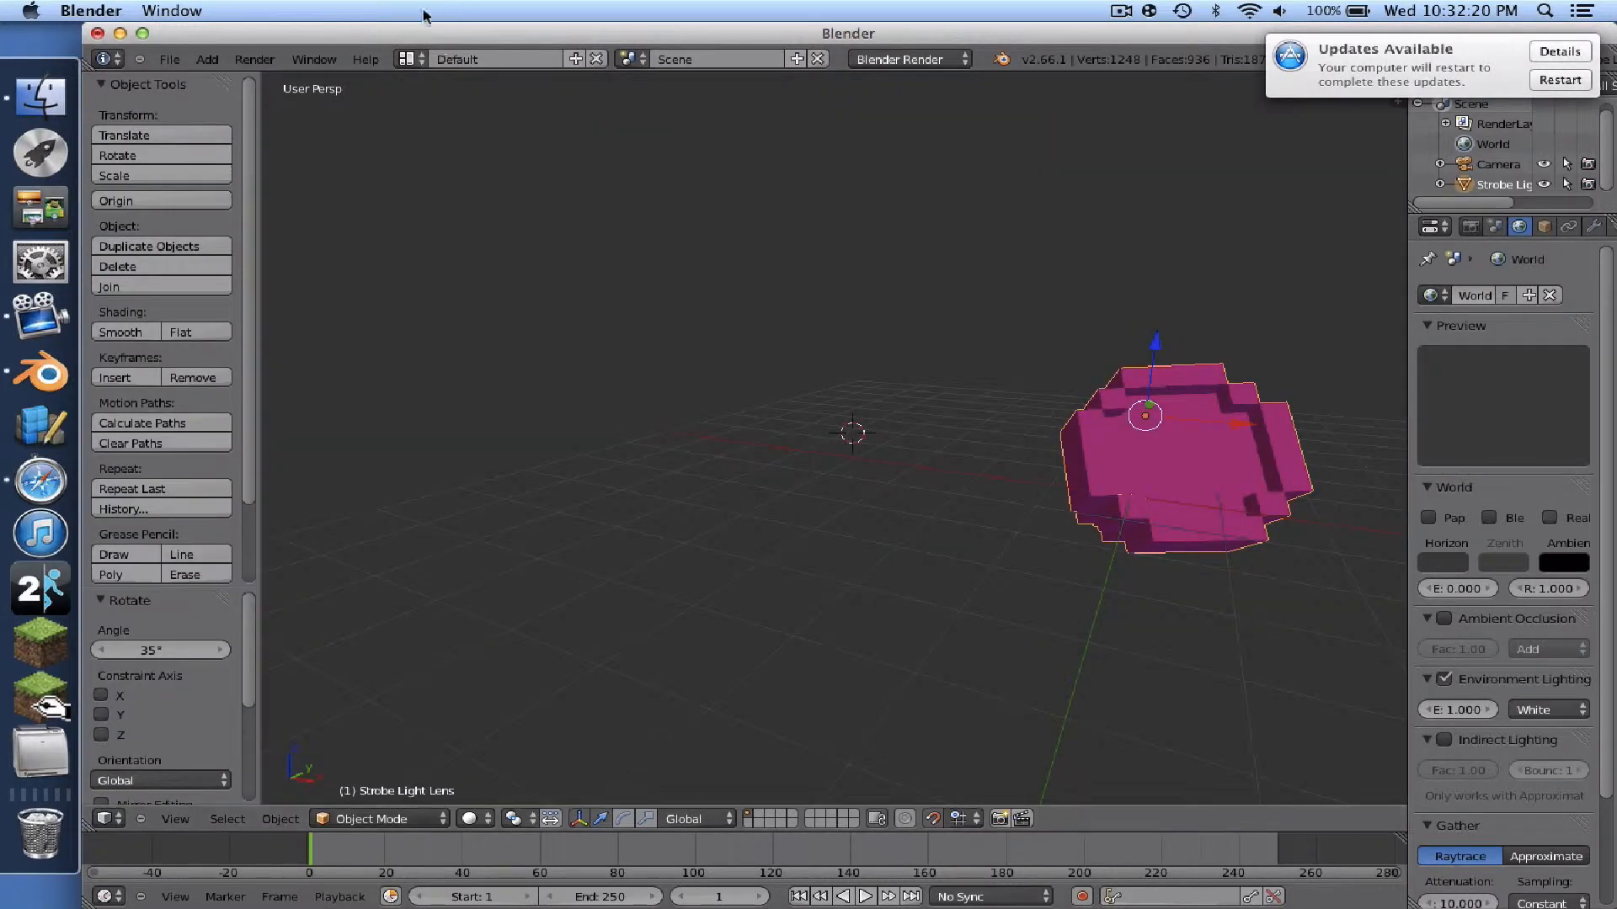
drag(379, 38, 368, 484)
- Open the OptiFine folder on the desktop and browse to minecraft-1/textures/blocks
double_click(945, 177)
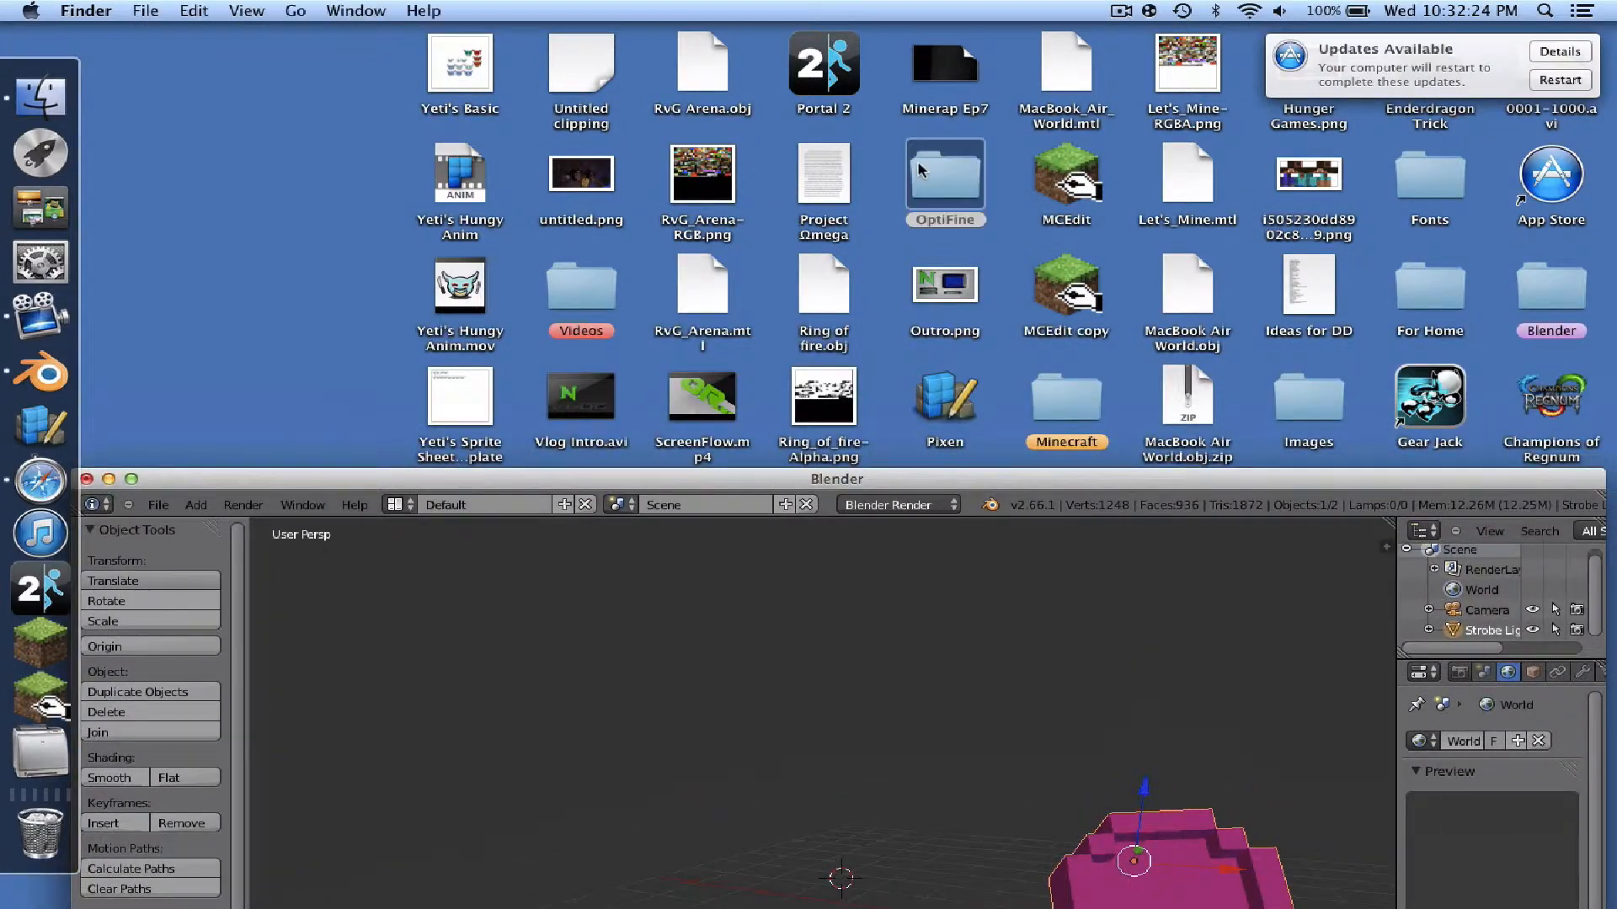
scroll(630, 381, down, 4)
scroll(630, 381, down, 5)
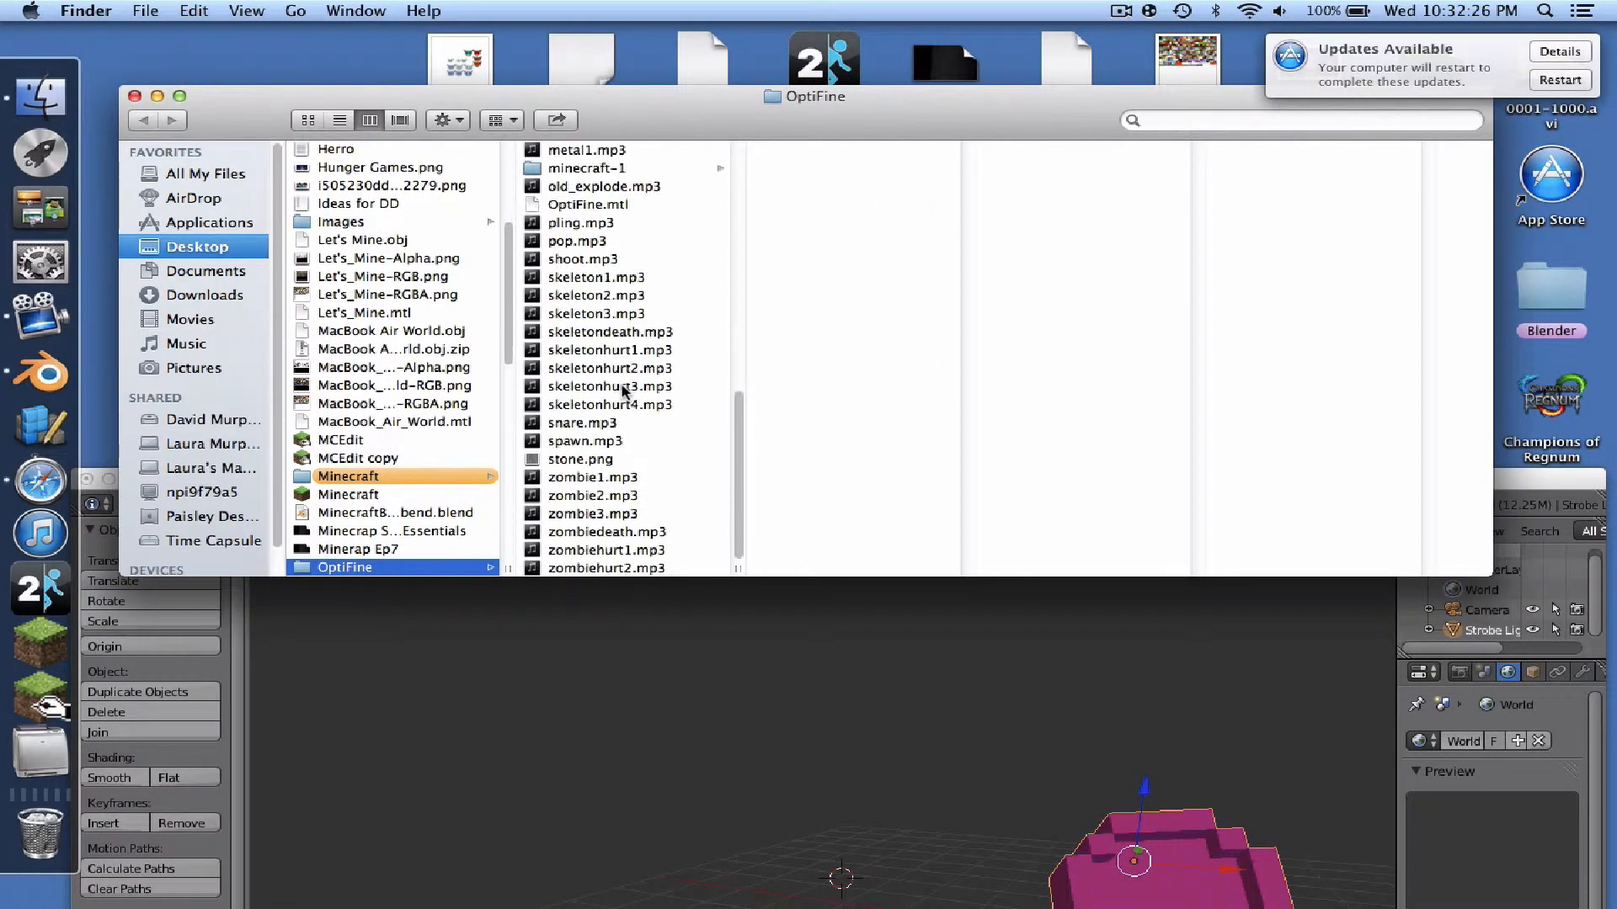
click(630, 182)
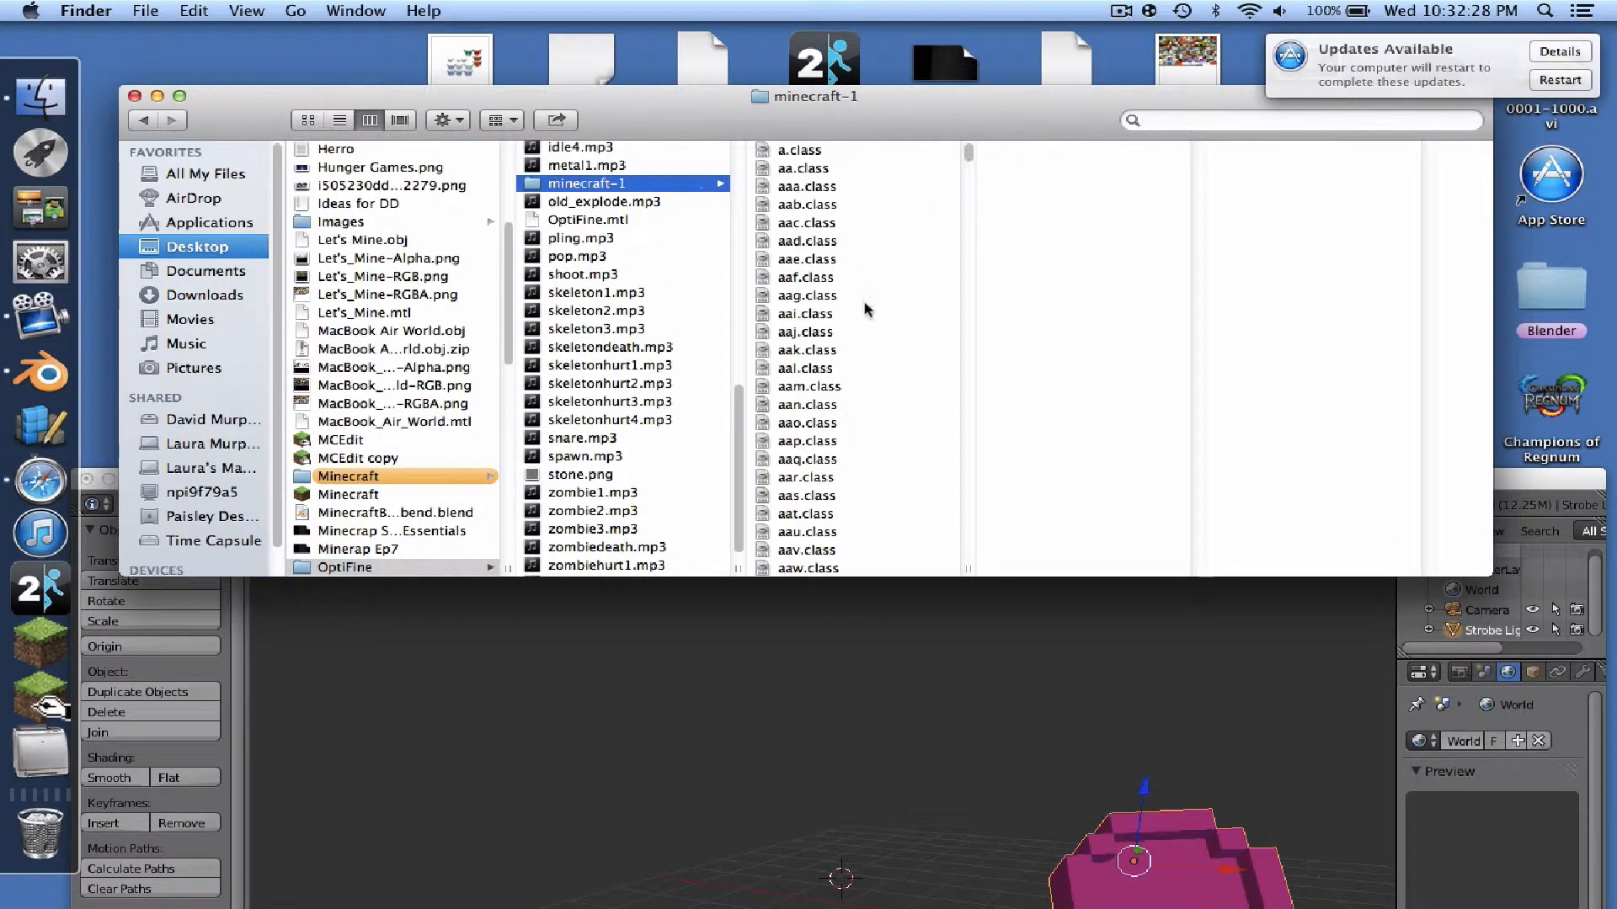
scroll(867, 311, down, 5)
drag(969, 162, 968, 507)
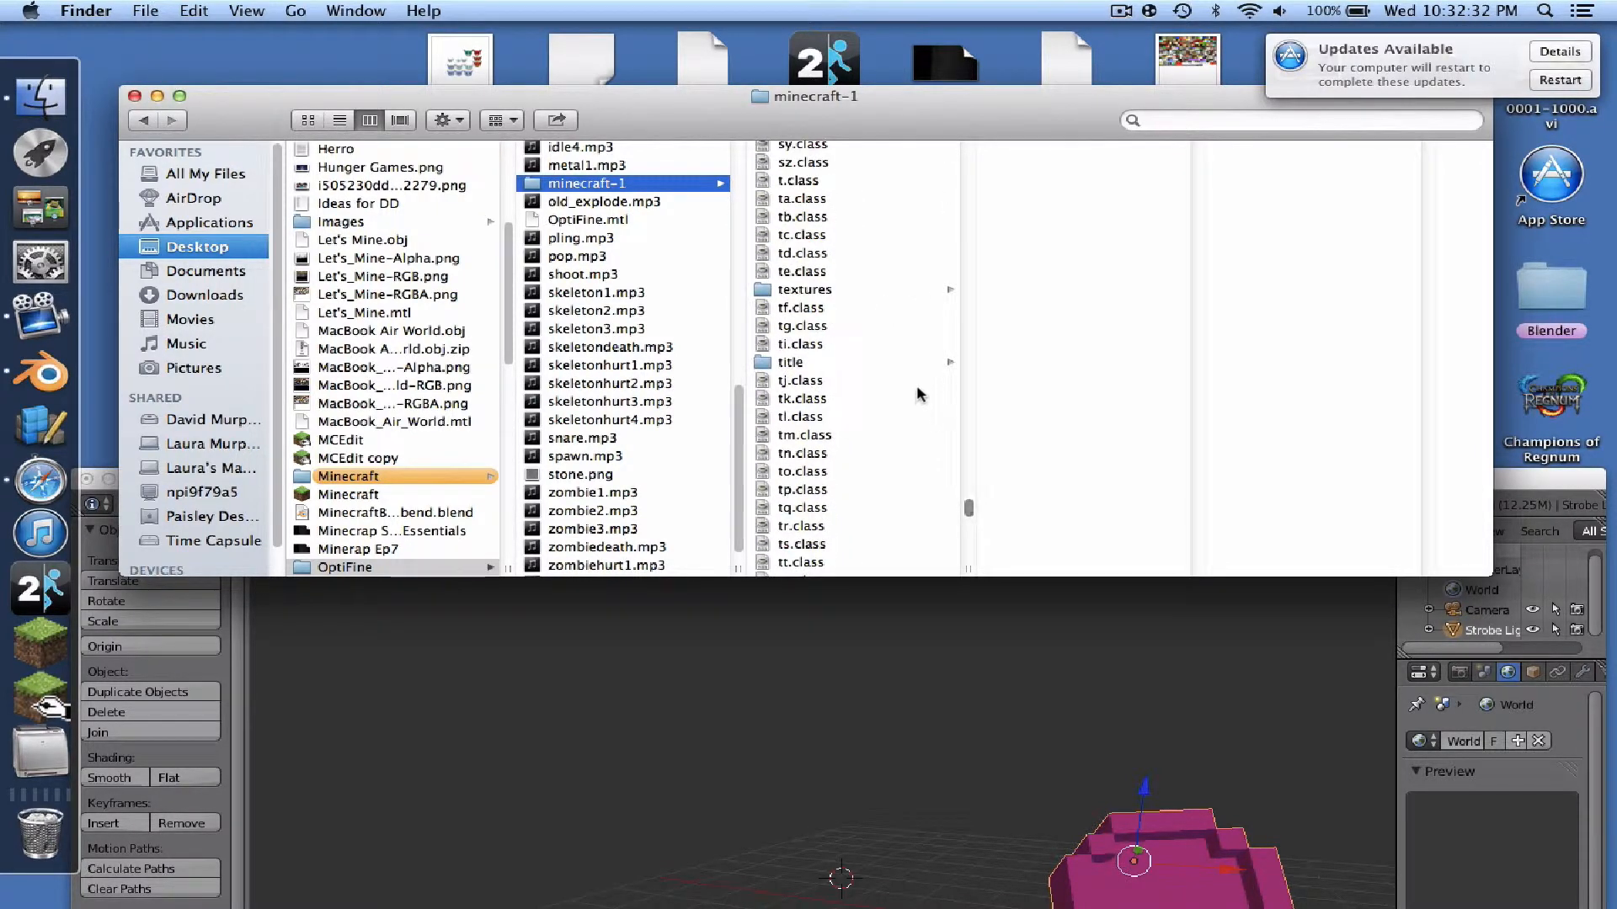
click(885, 290)
click(1086, 151)
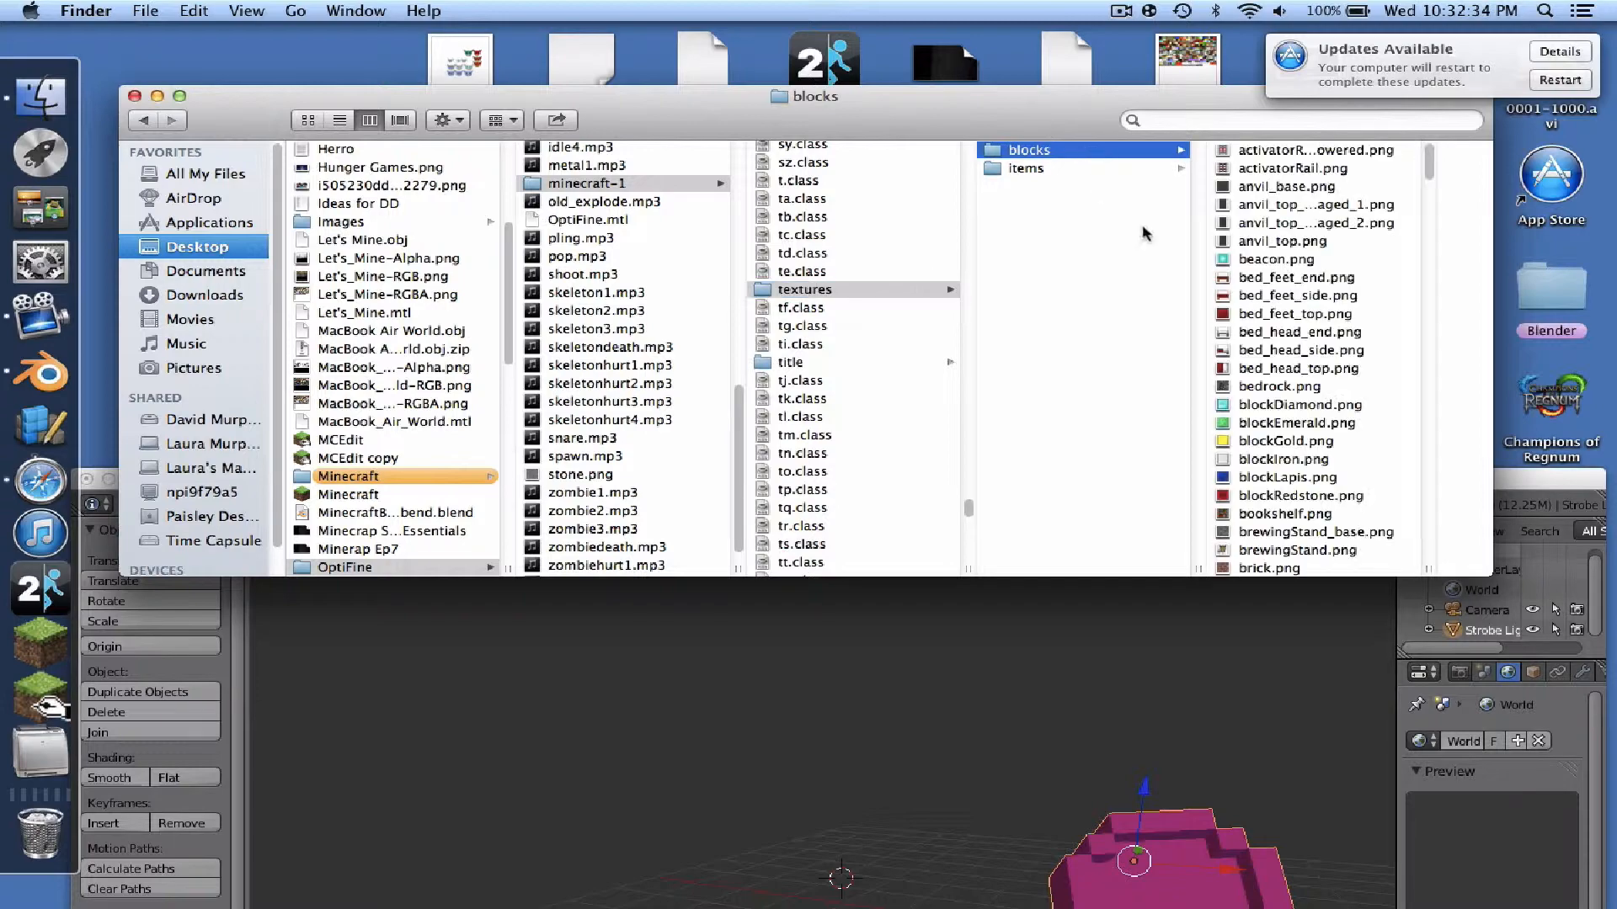
- Look through the texture images in the blocks folder
scroll(1322, 446, down, 10)
scroll(1310, 463, down, 10)
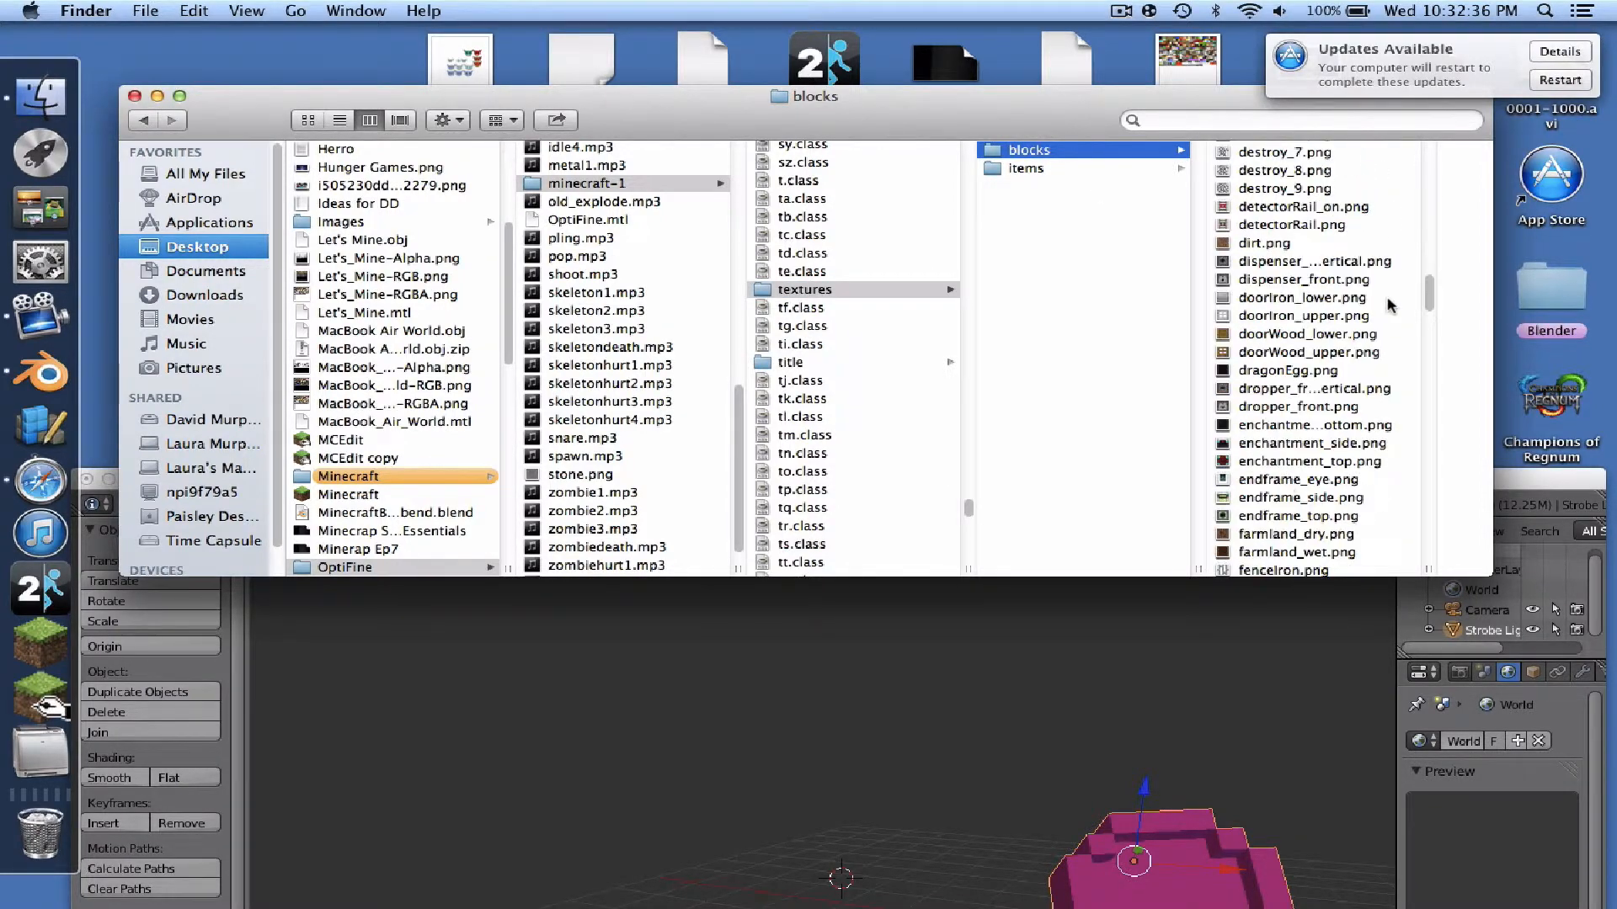
drag(1432, 289, 1457, 99)
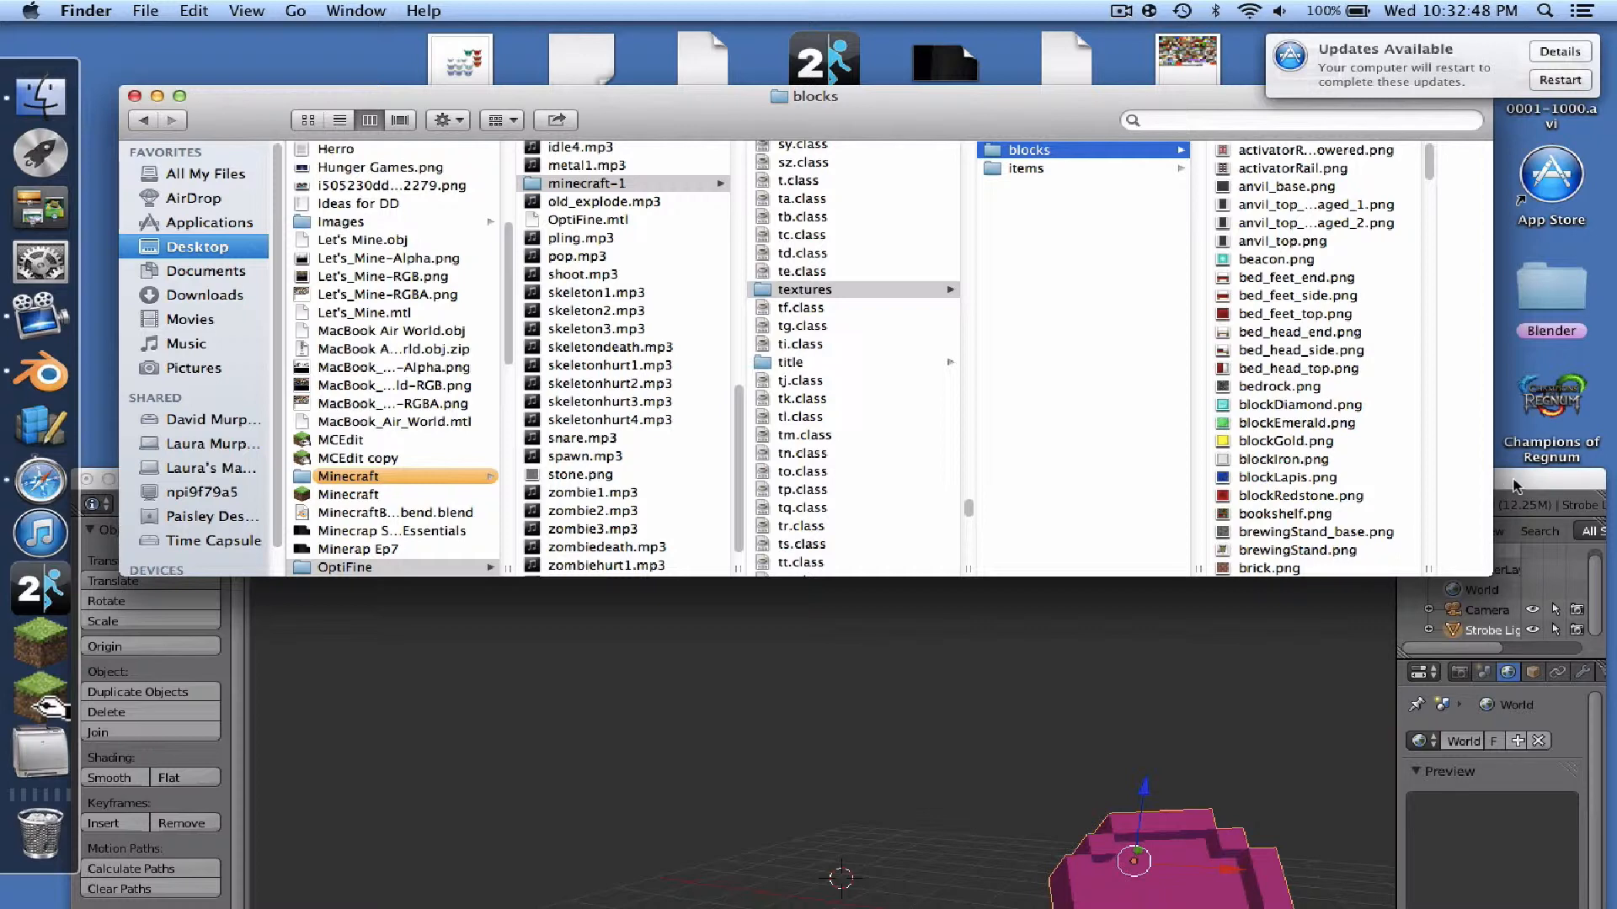
- Switch back to Blender, start a new file from the start-up scene, and fit the window to the screen
drag(1513, 485, 1614, 39)
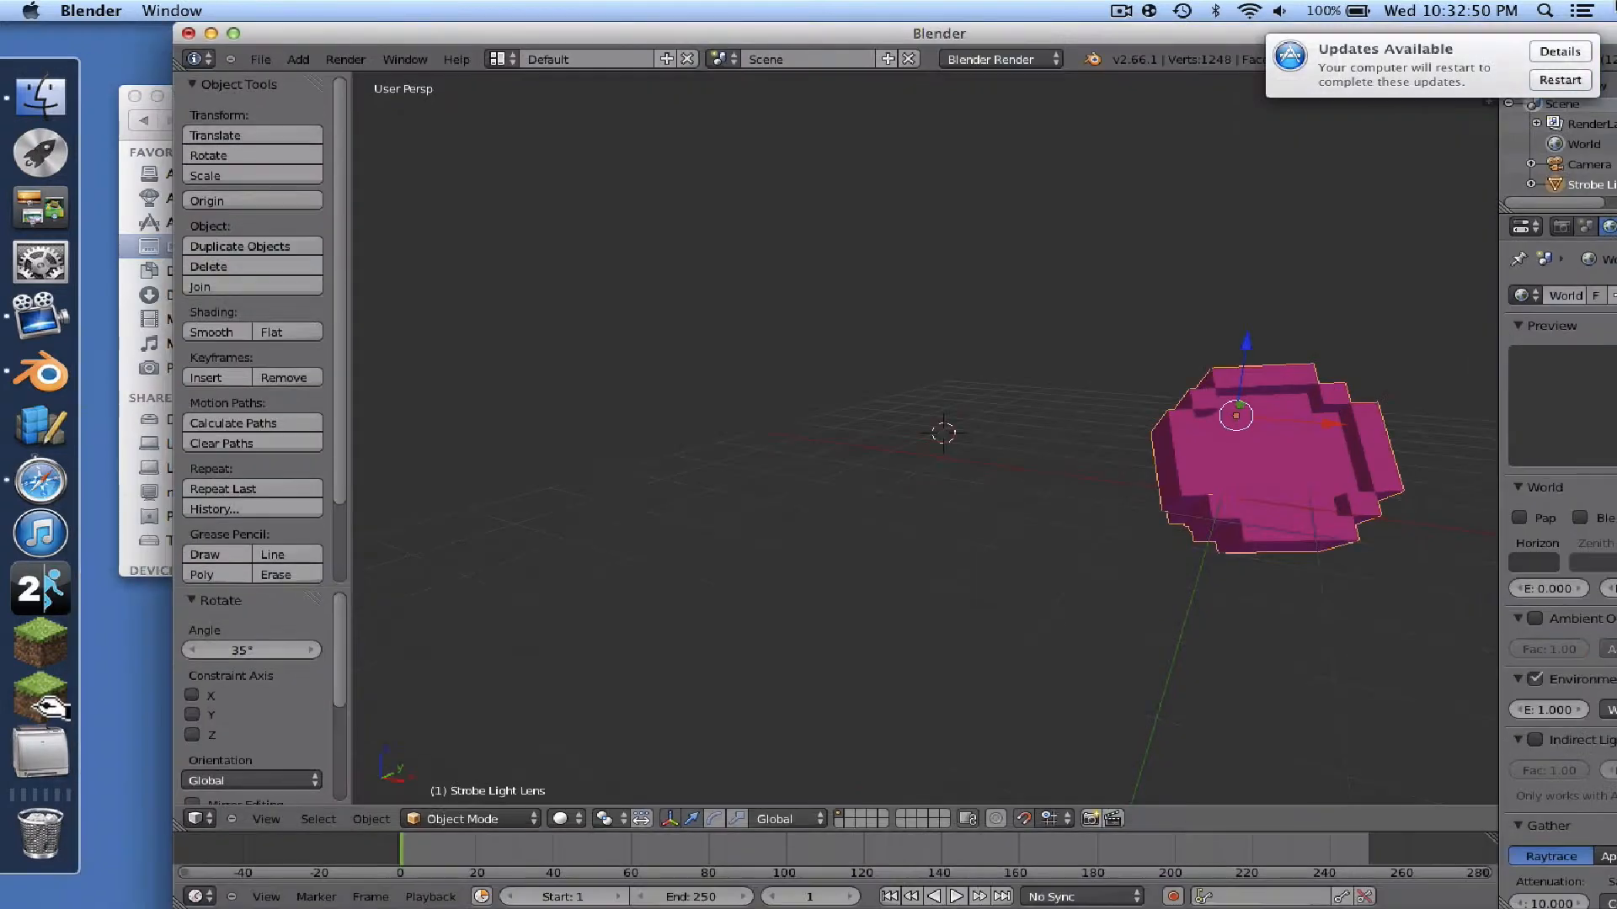
click(260, 60)
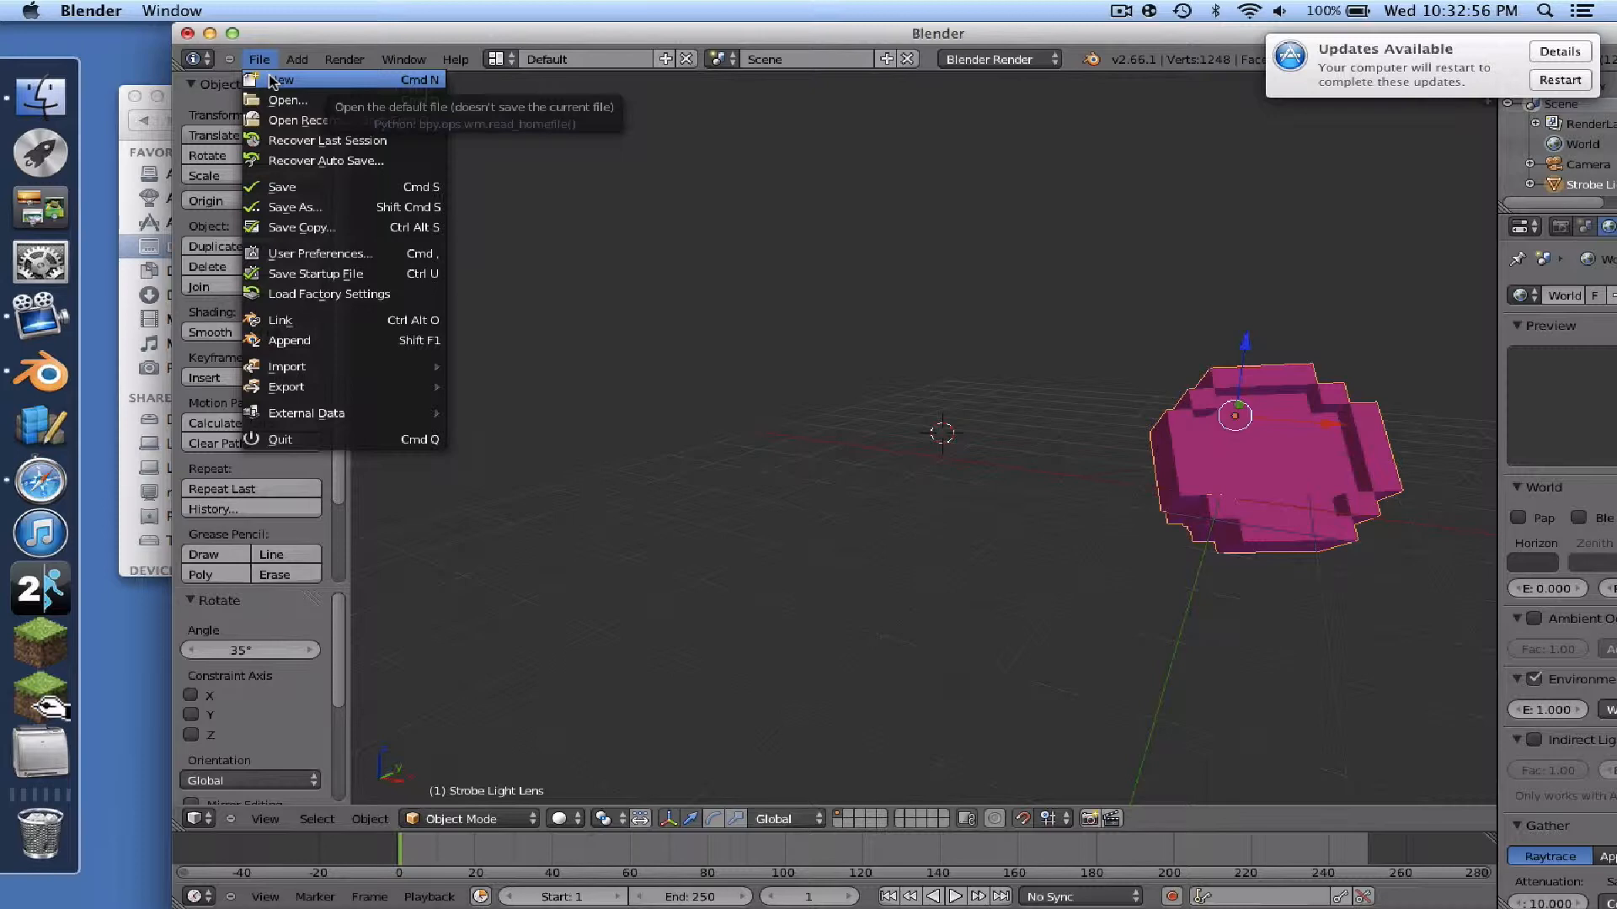
click(274, 82)
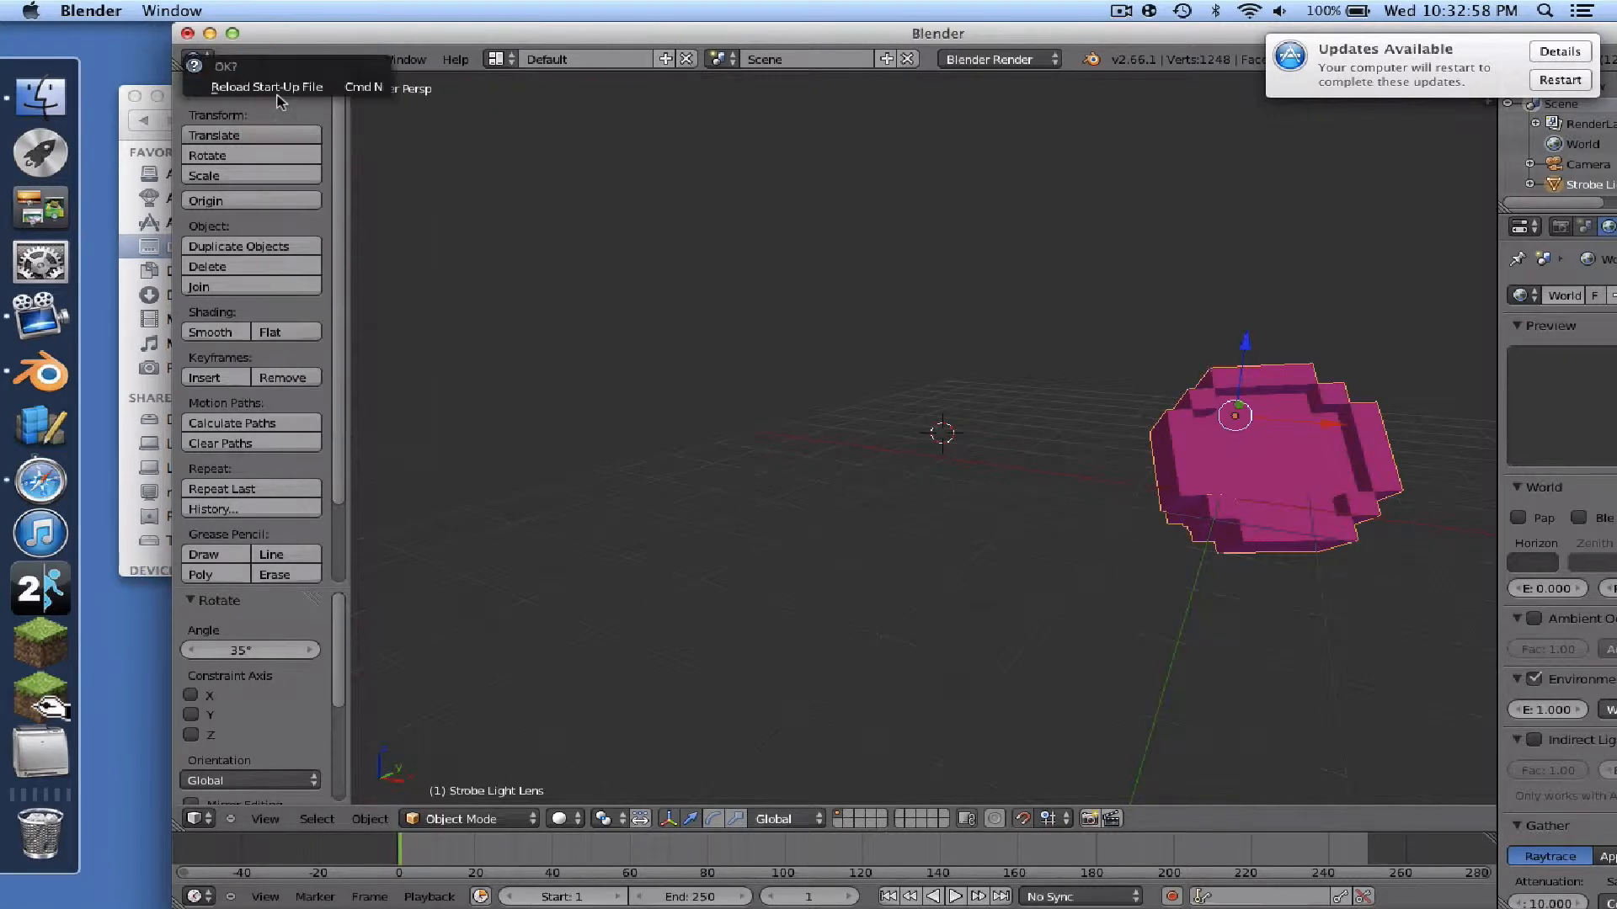
click(278, 91)
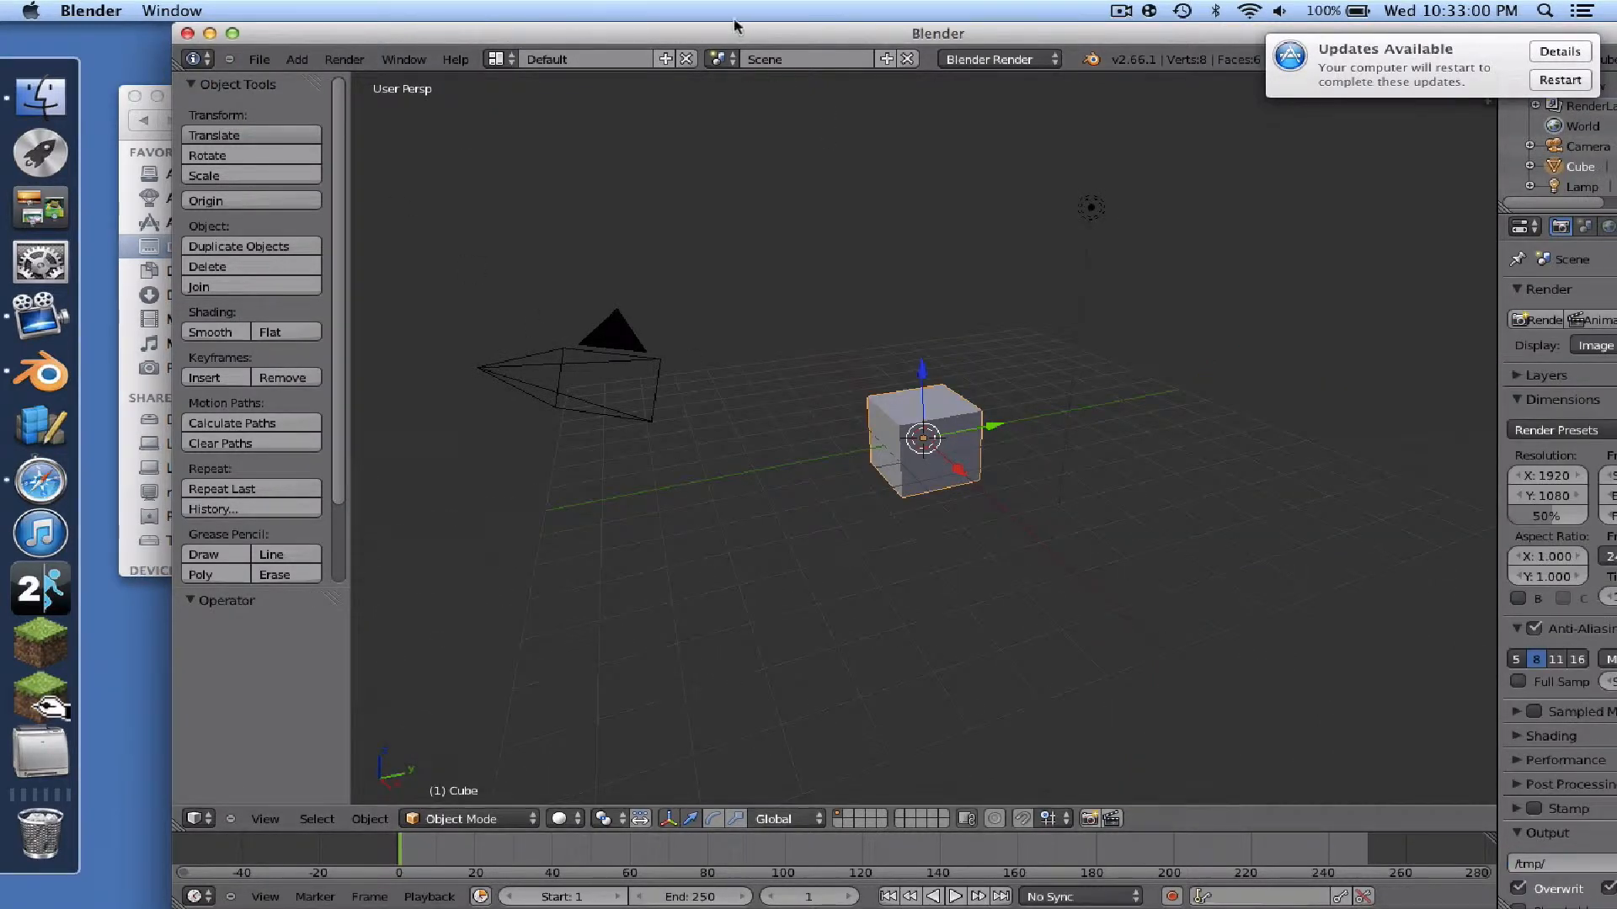
click(233, 34)
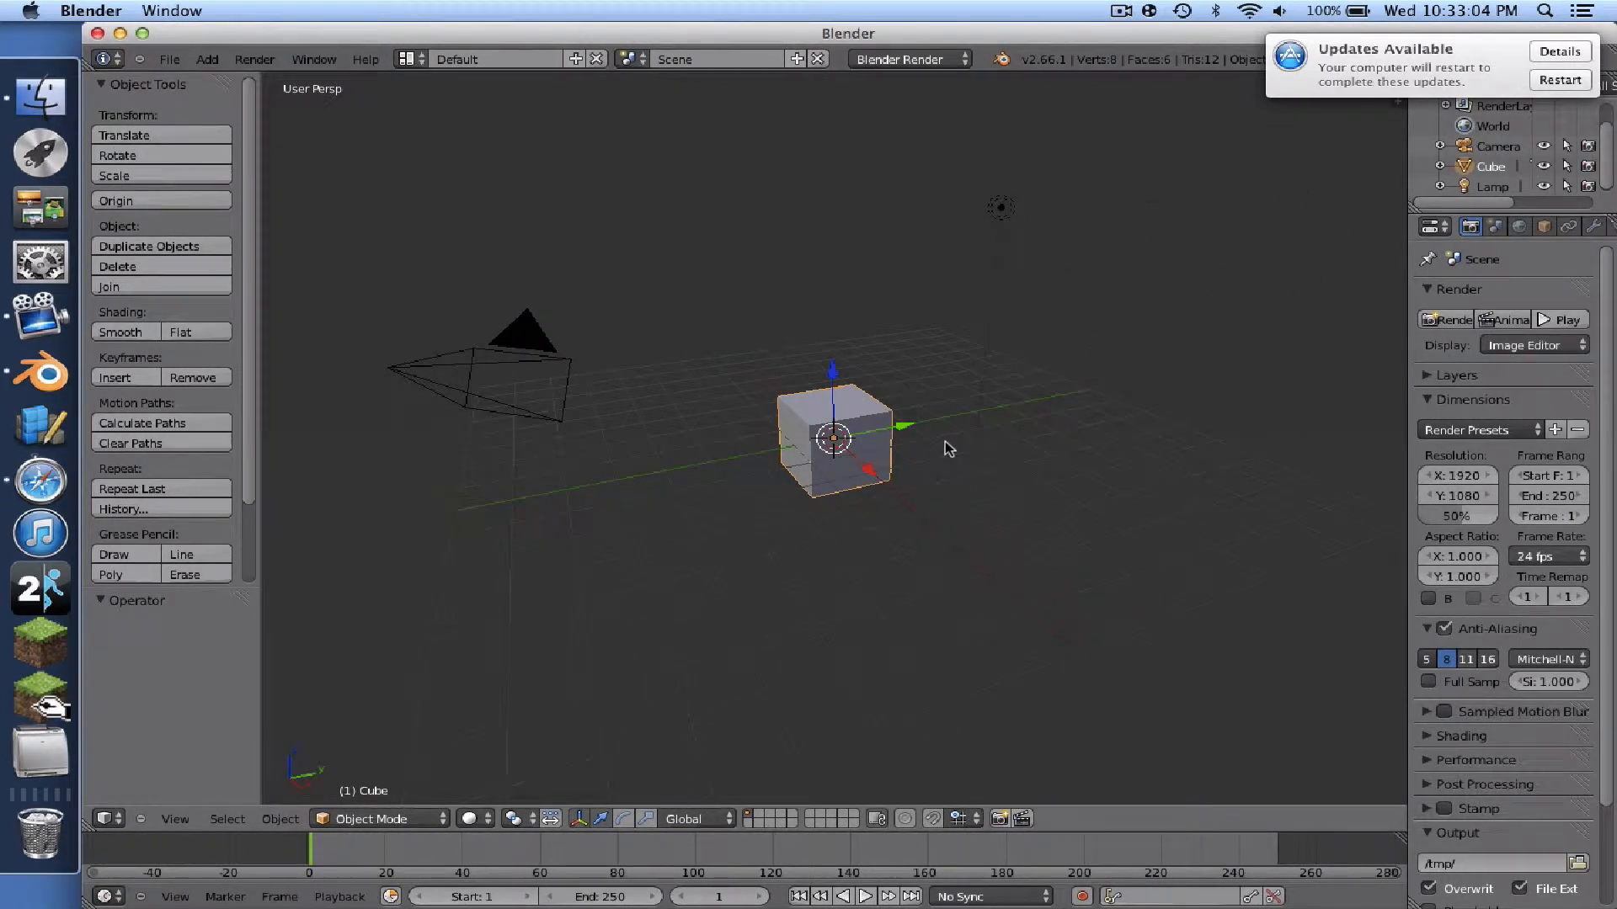
- Switch the default cube between Edit Mode and Object Mode, finishing in Edit Mode
click(396, 818)
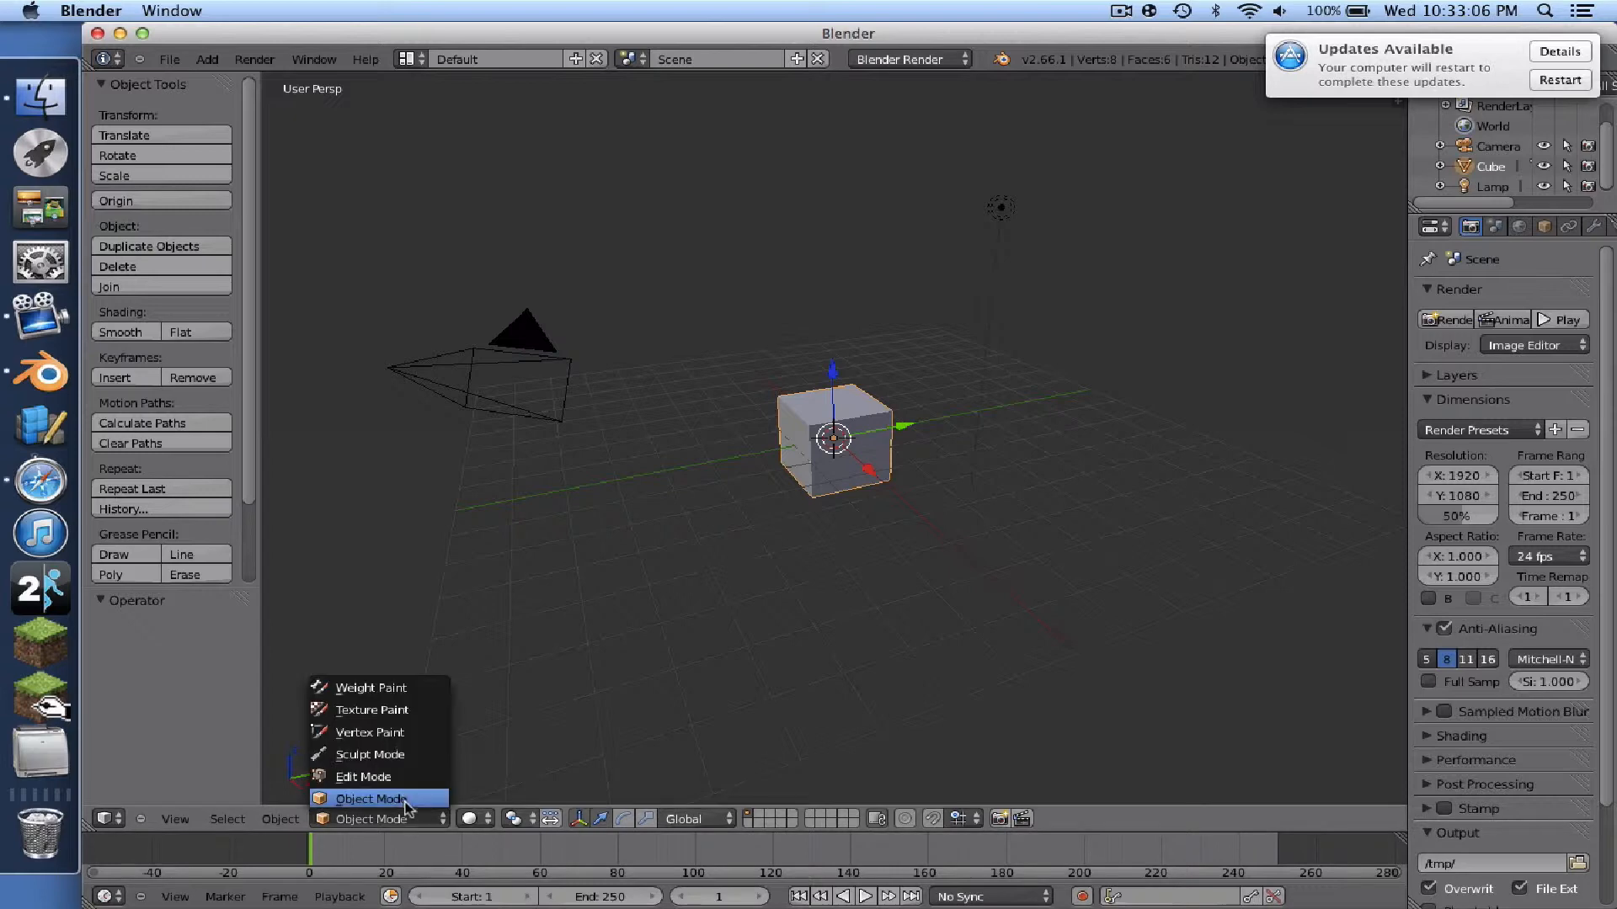
click(400, 779)
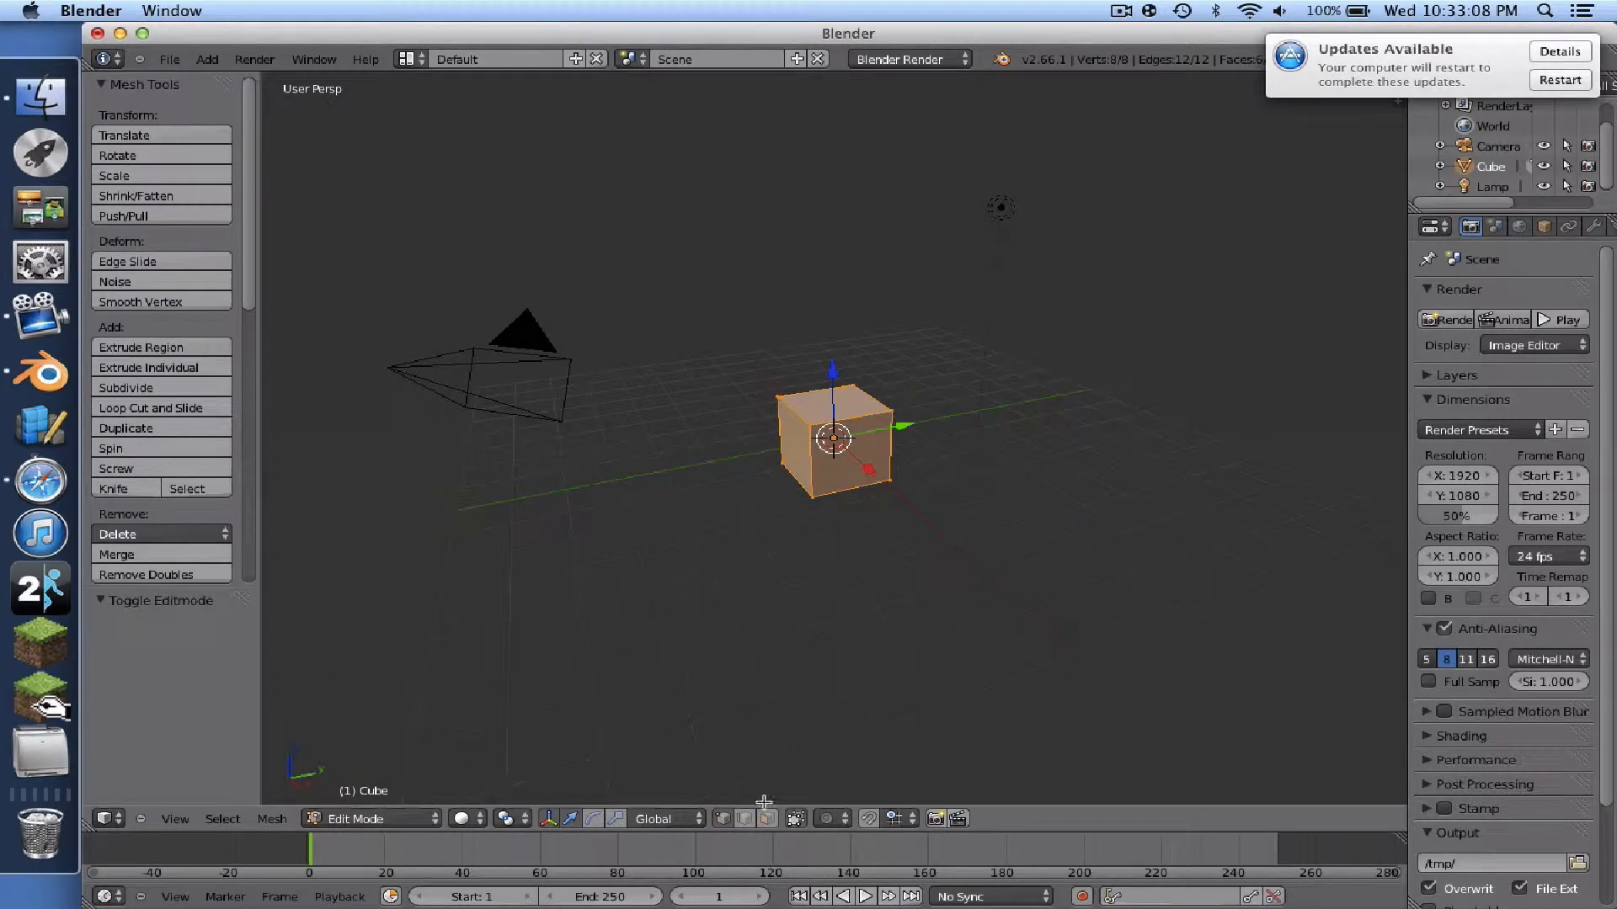
click(375, 819)
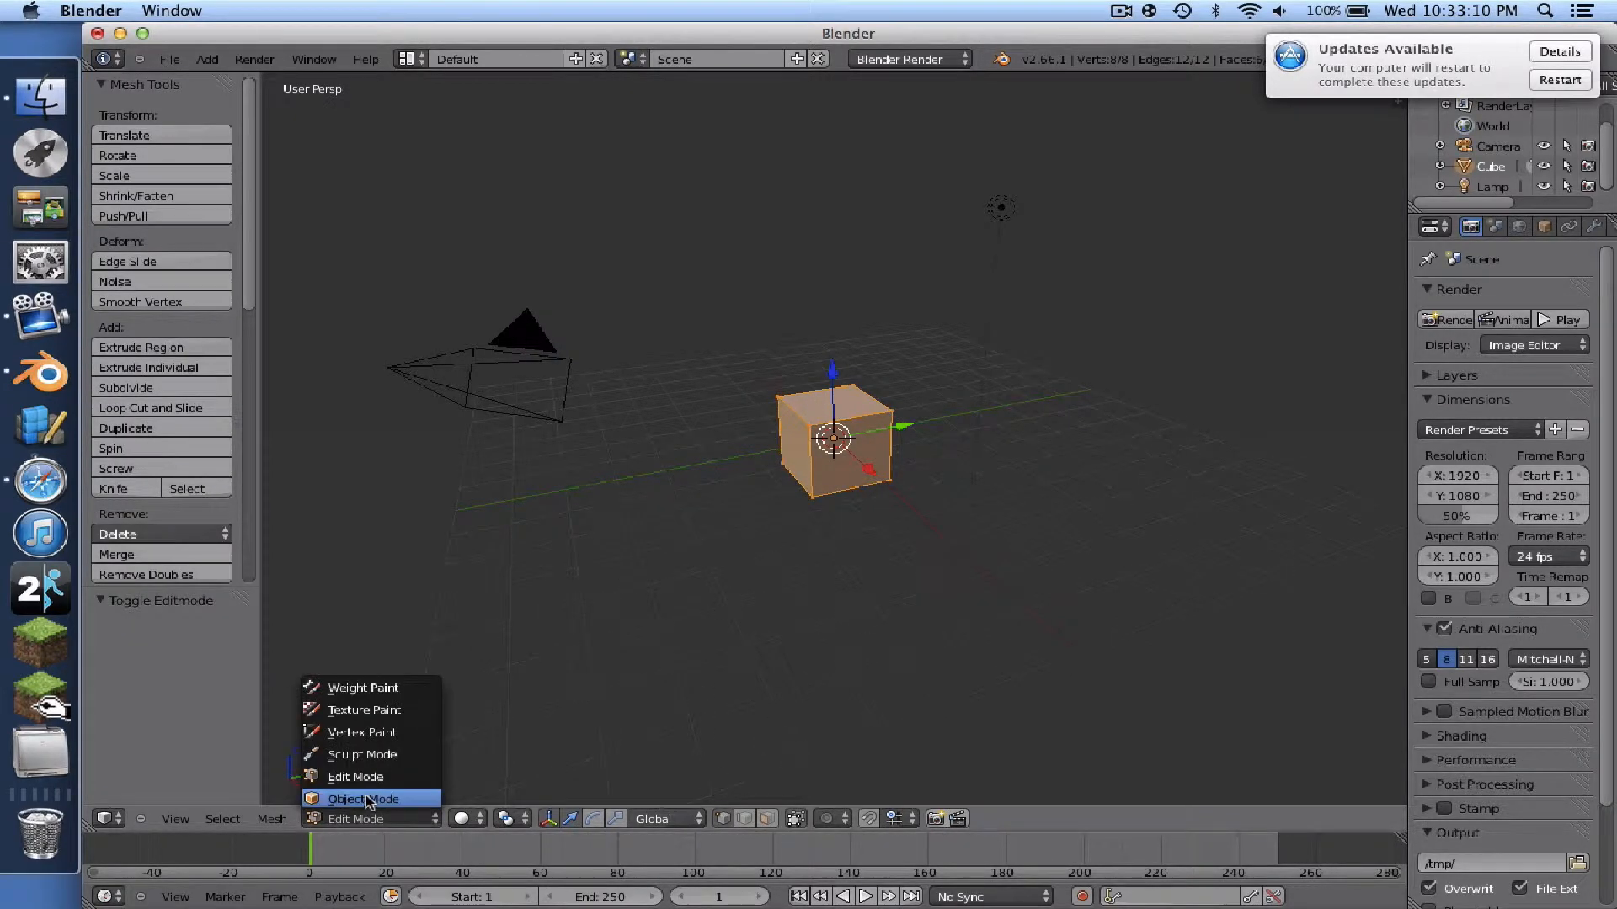
click(389, 796)
click(393, 819)
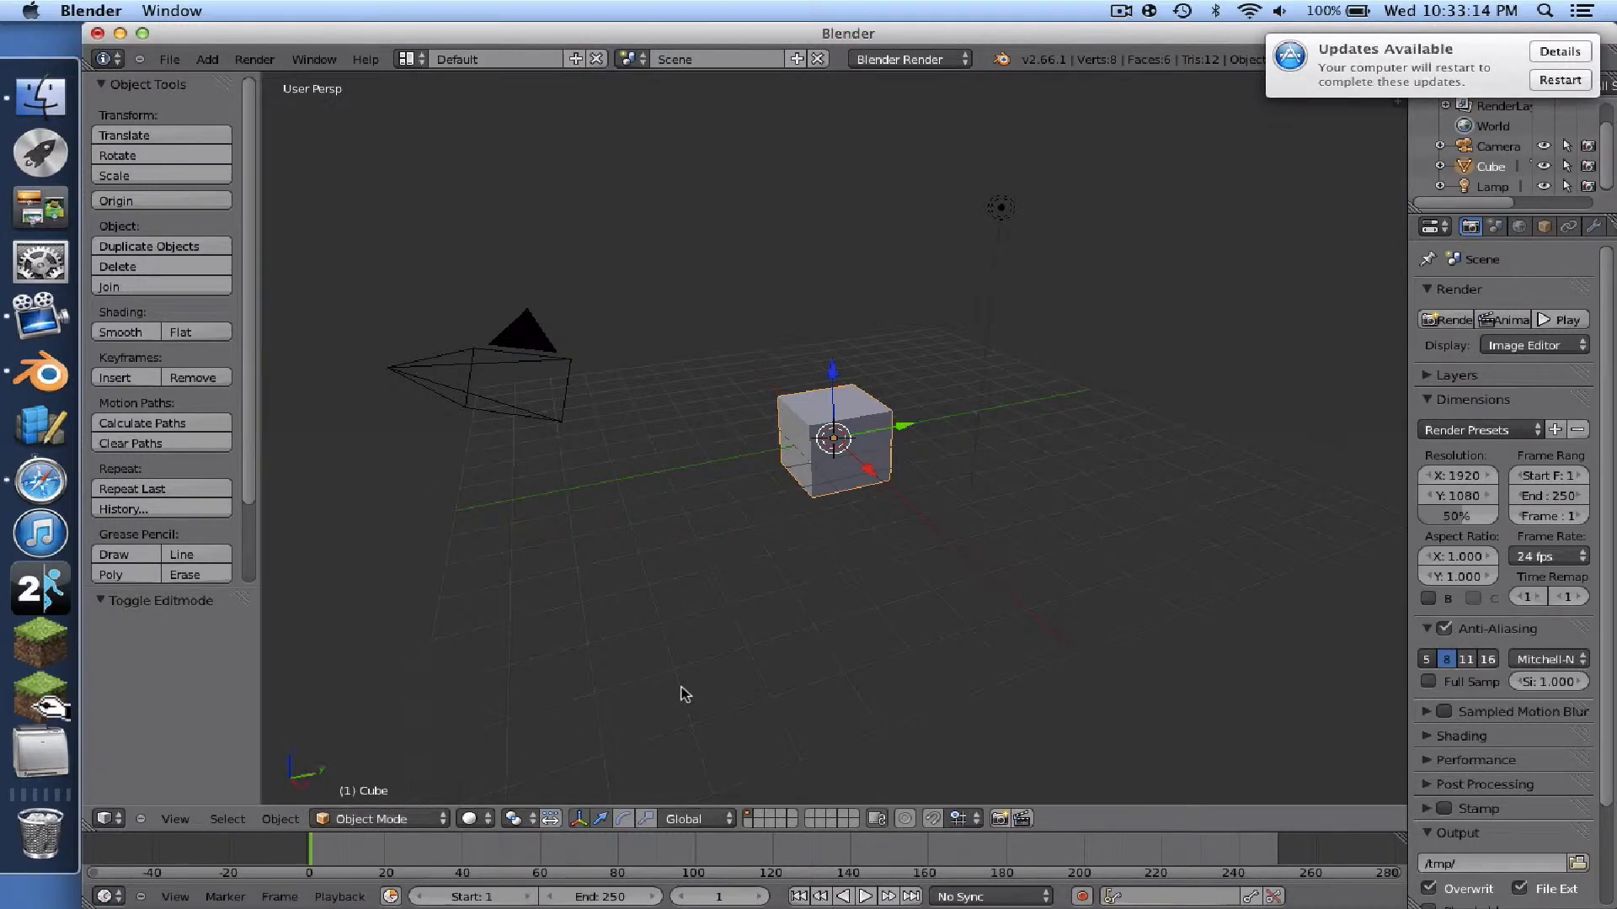
key(Tab)
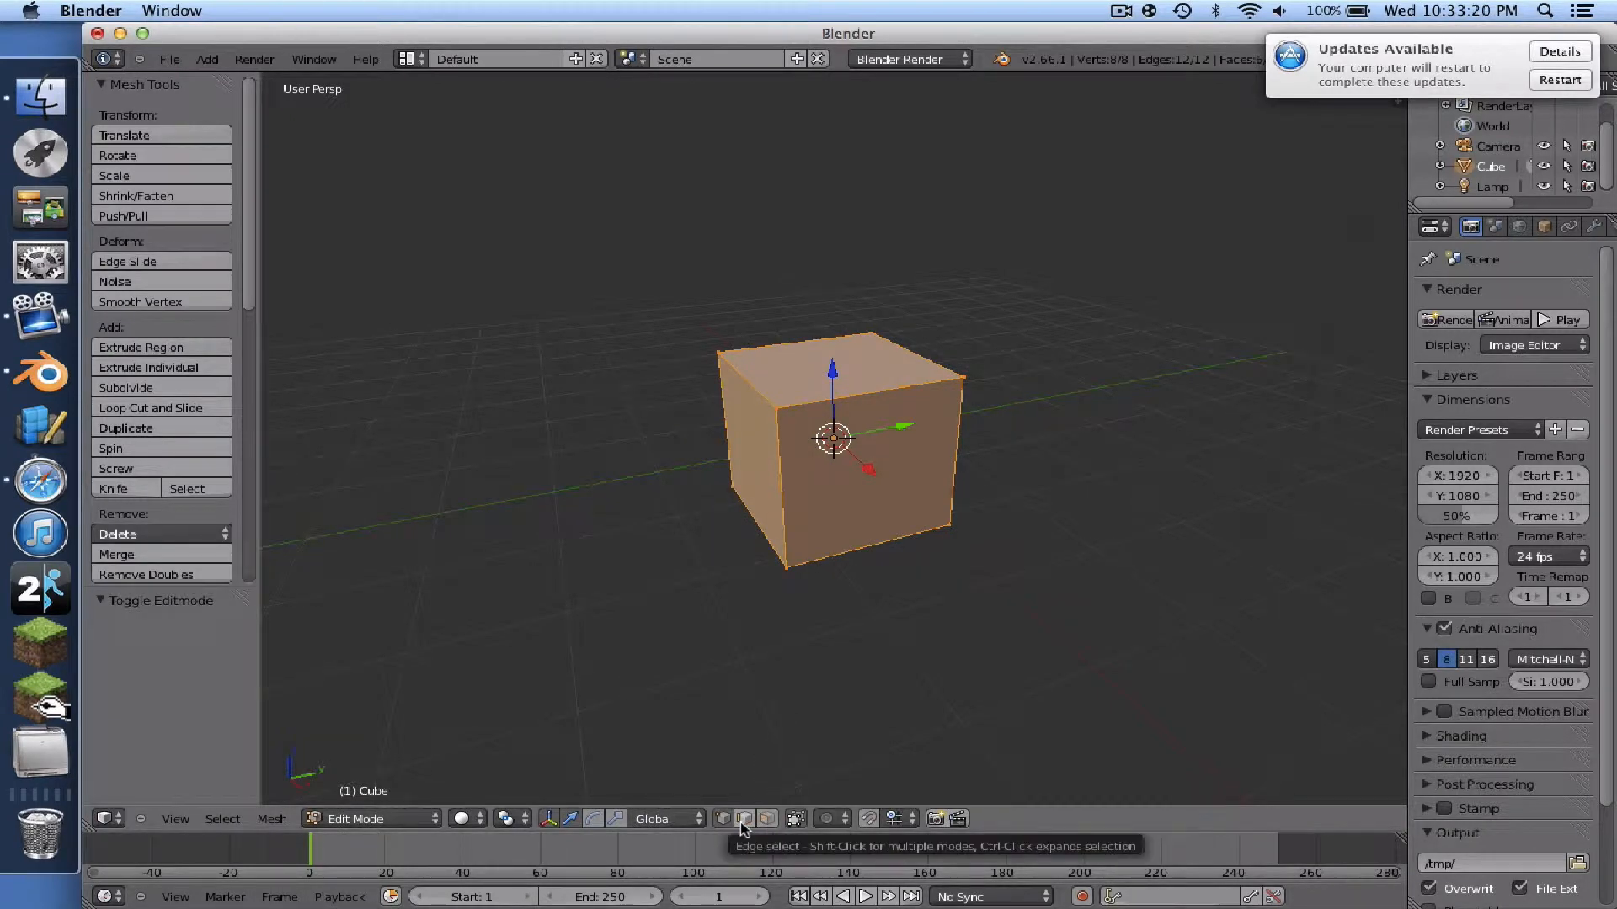
- Try moving a single upper corner vertex of the cube outward along the Y axis and undo the move
click(743, 819)
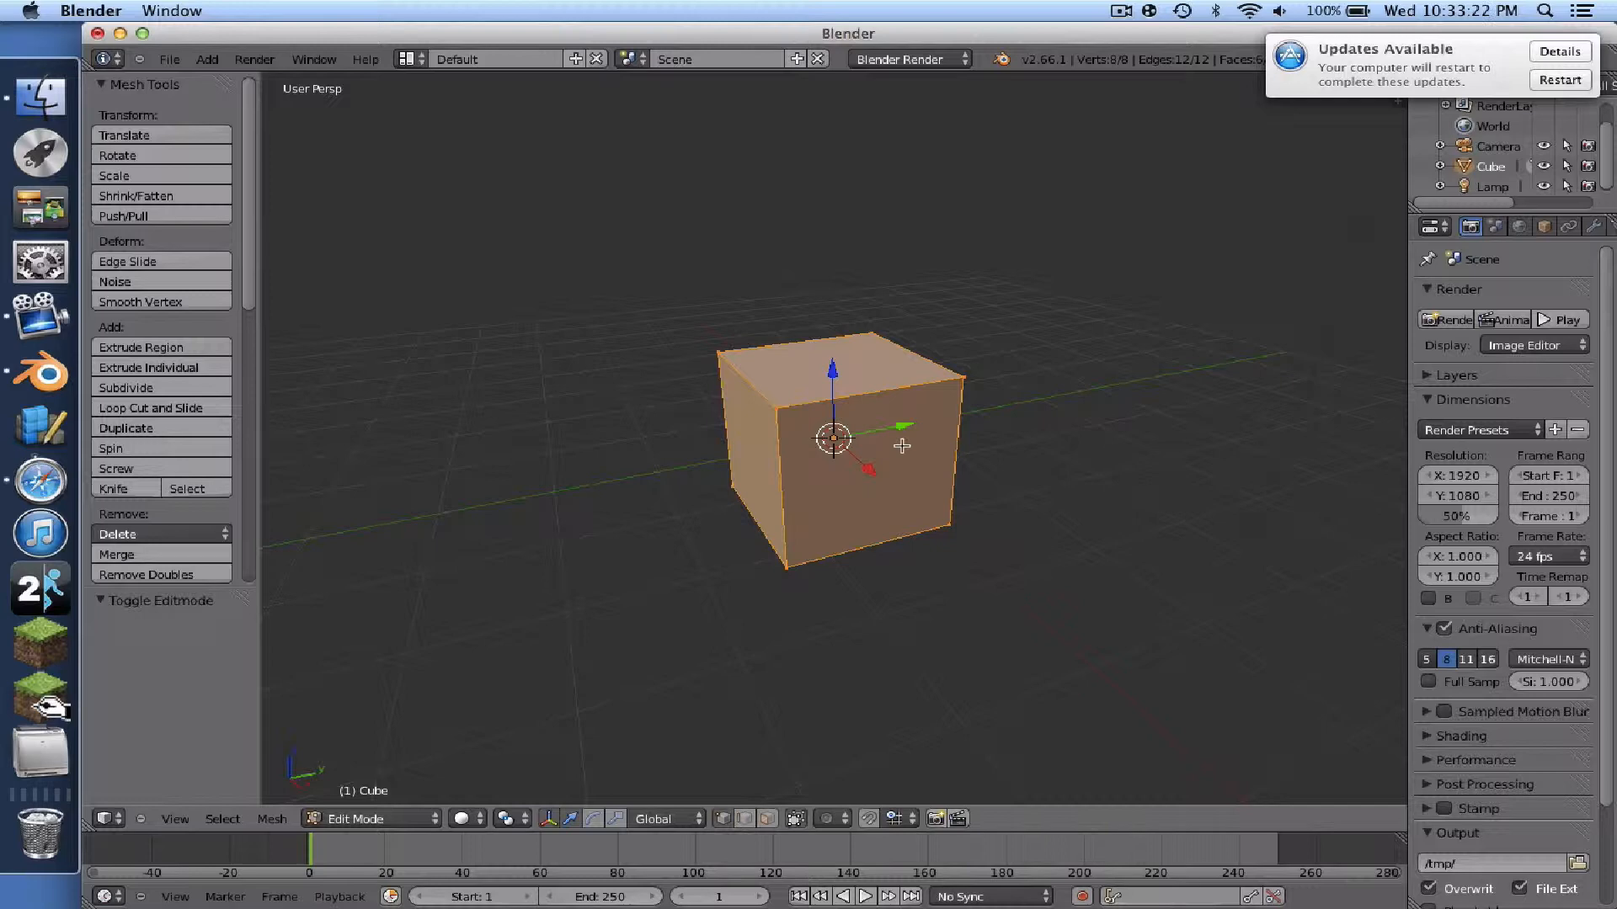
right_click(963, 380)
key(g)
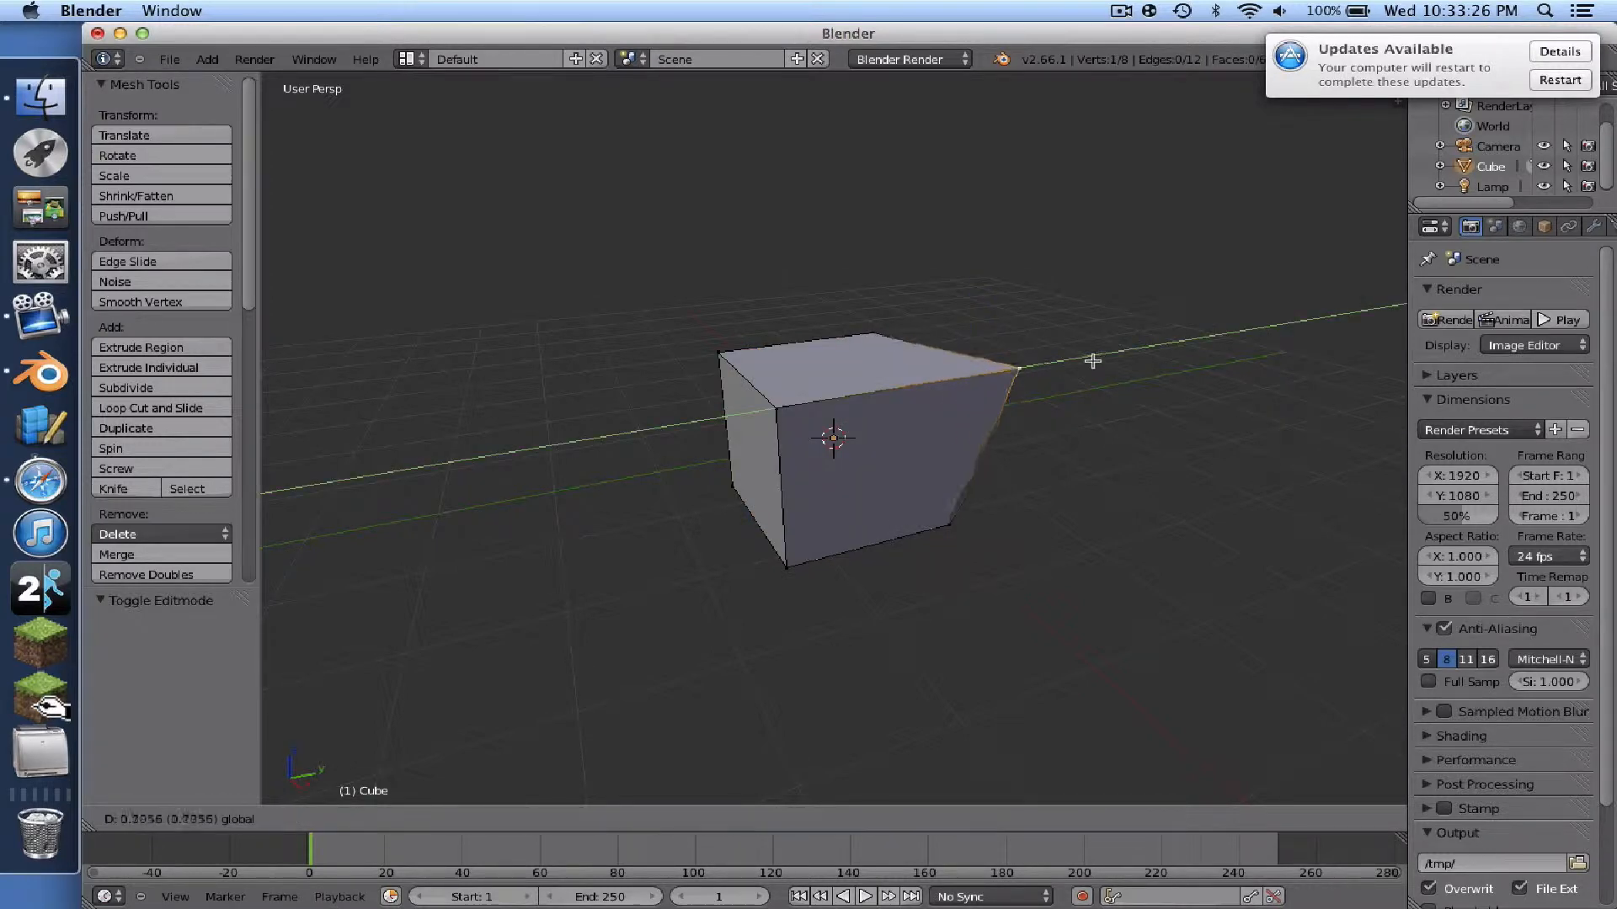
click(1112, 358)
key(super+z)
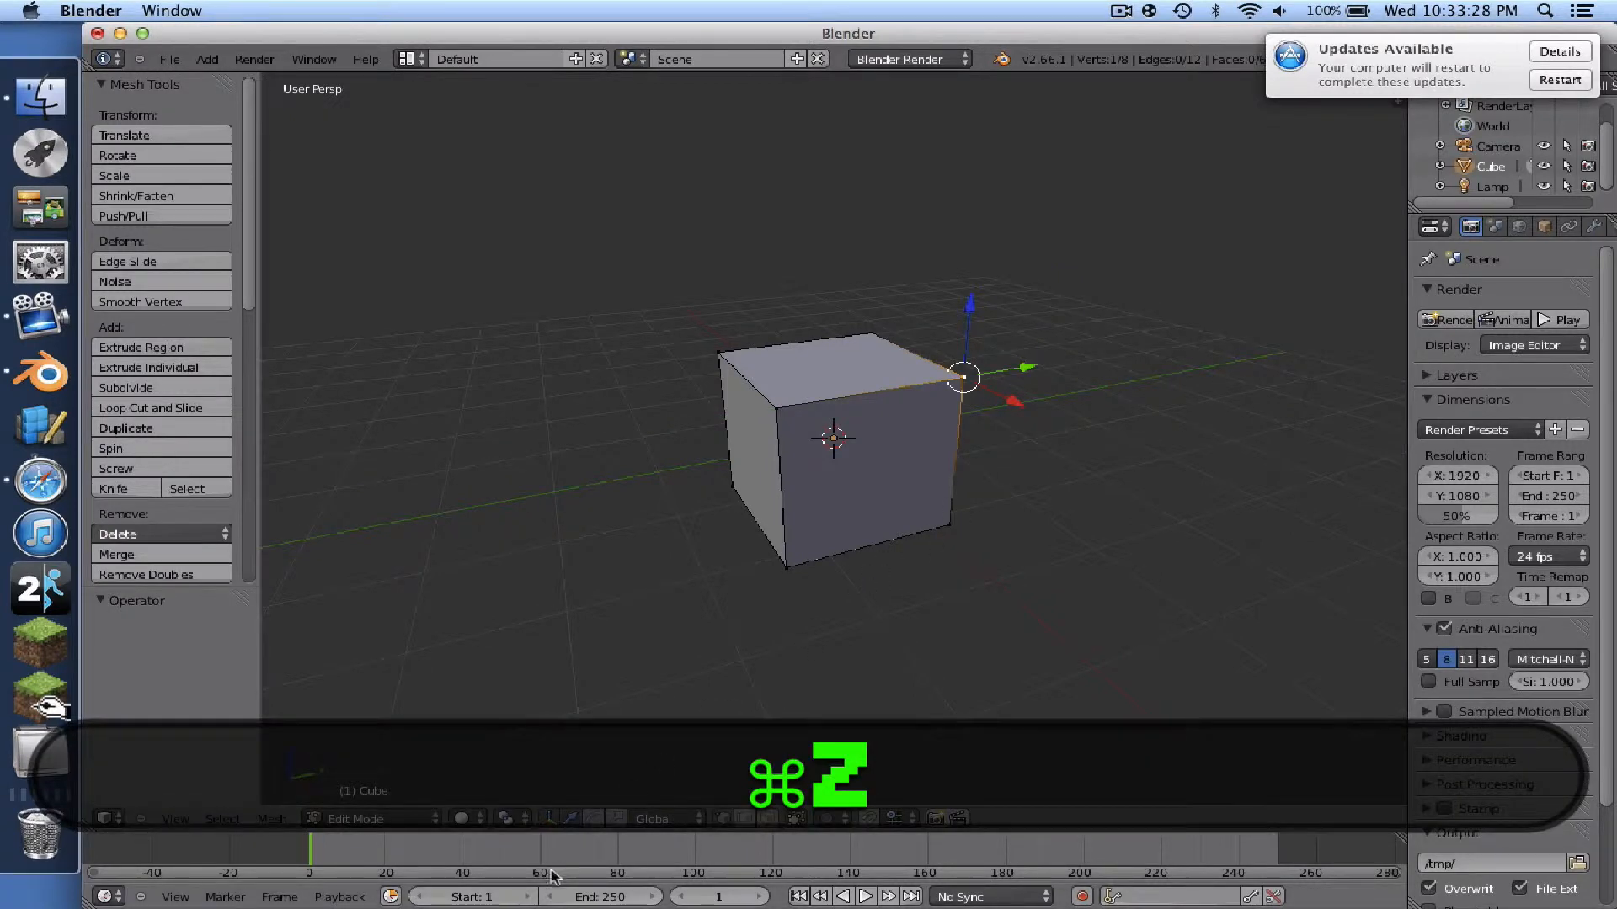
- Try moving one vertical edge of the cube freely downward and undo the move
right_click(964, 433)
key(g)
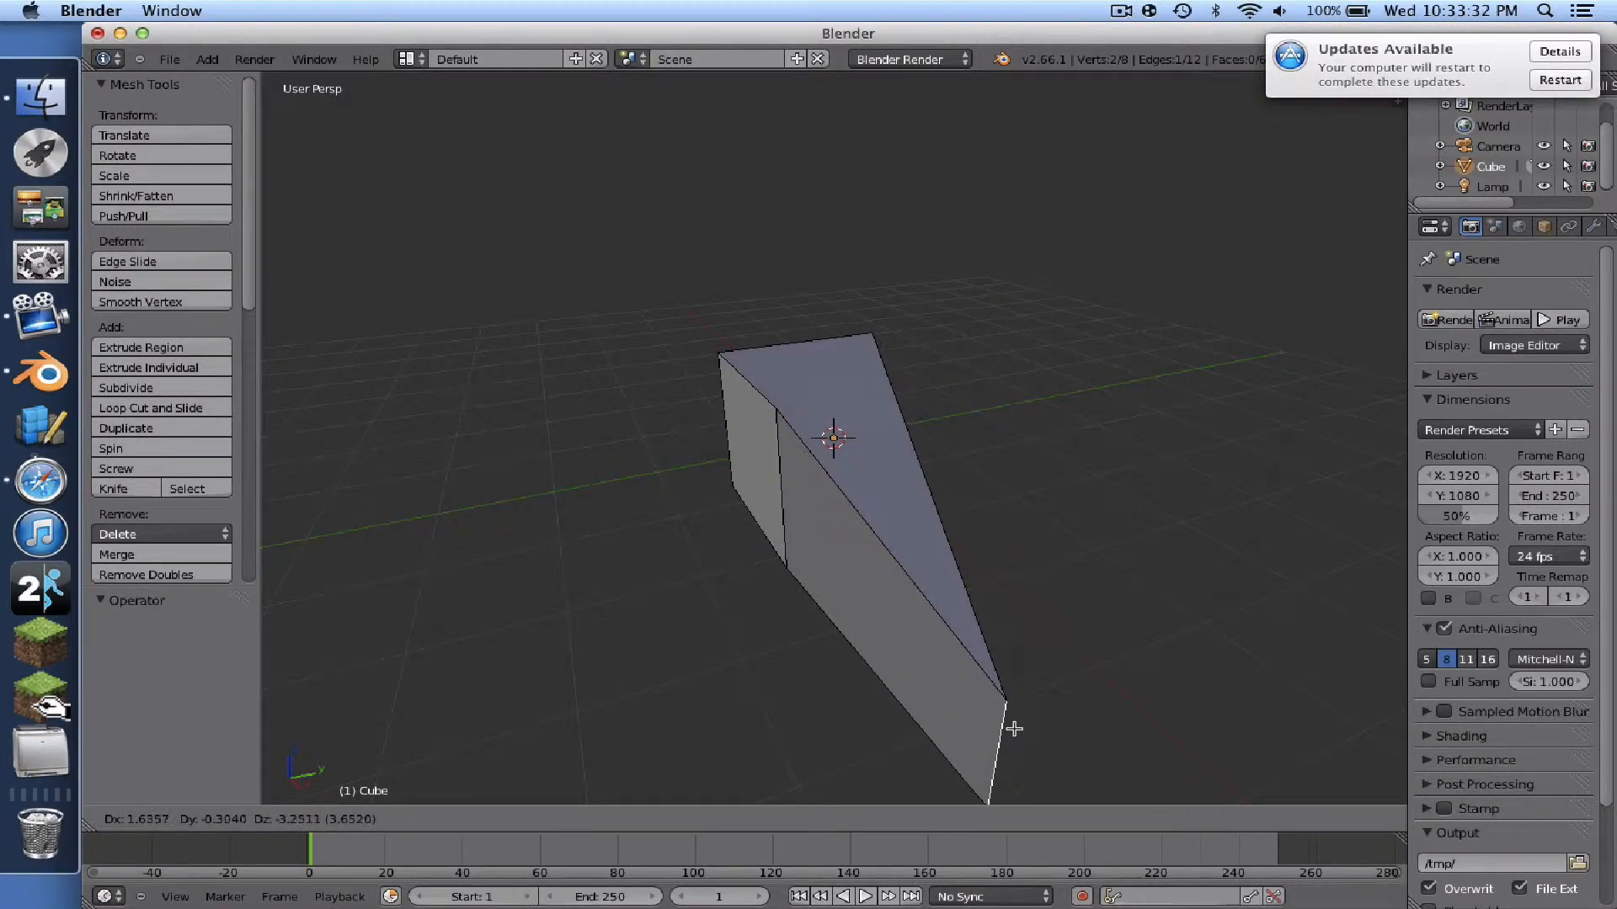
click(1014, 733)
key(super+z)
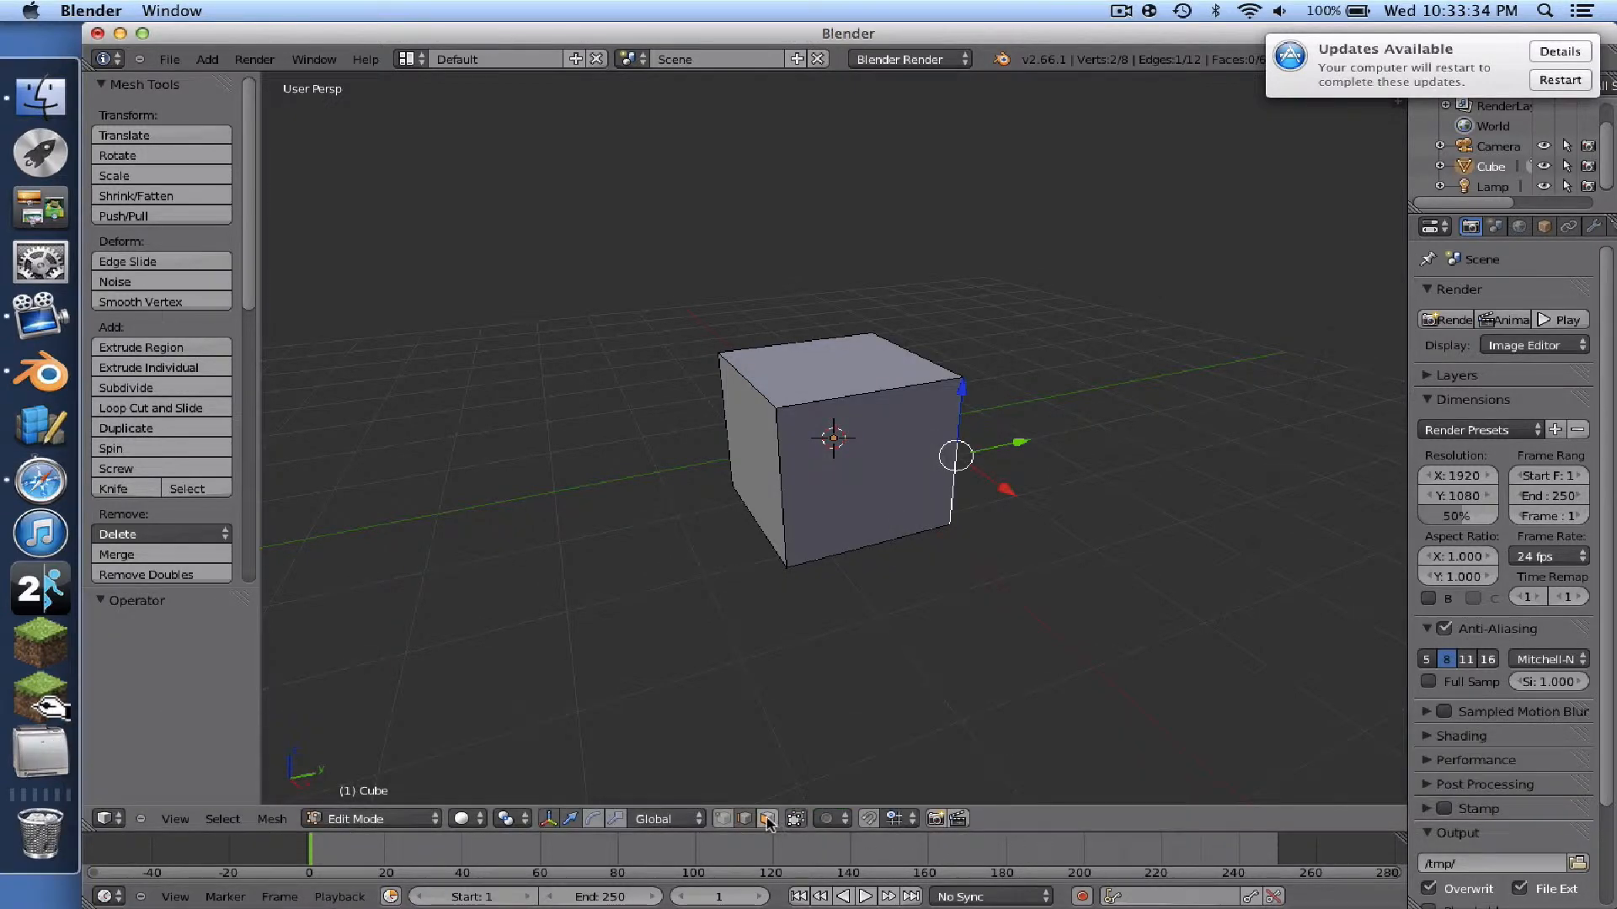
- Enable snapping with everything deselected in face select mode, and return the cube to Object Mode
key(a)
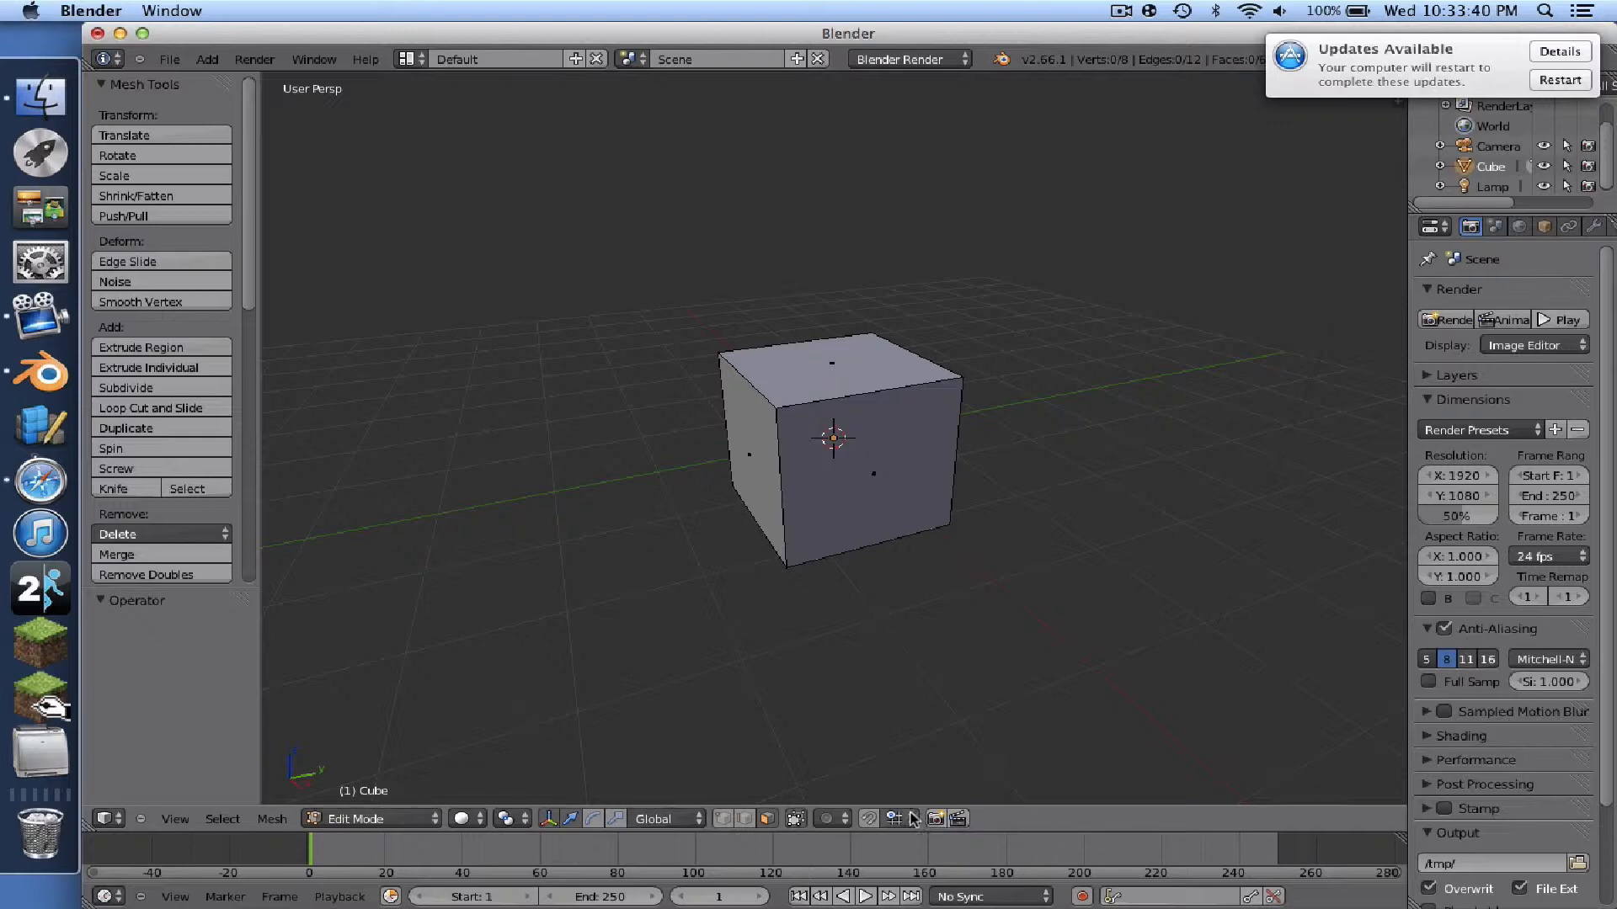
click(867, 823)
click(372, 819)
click(377, 798)
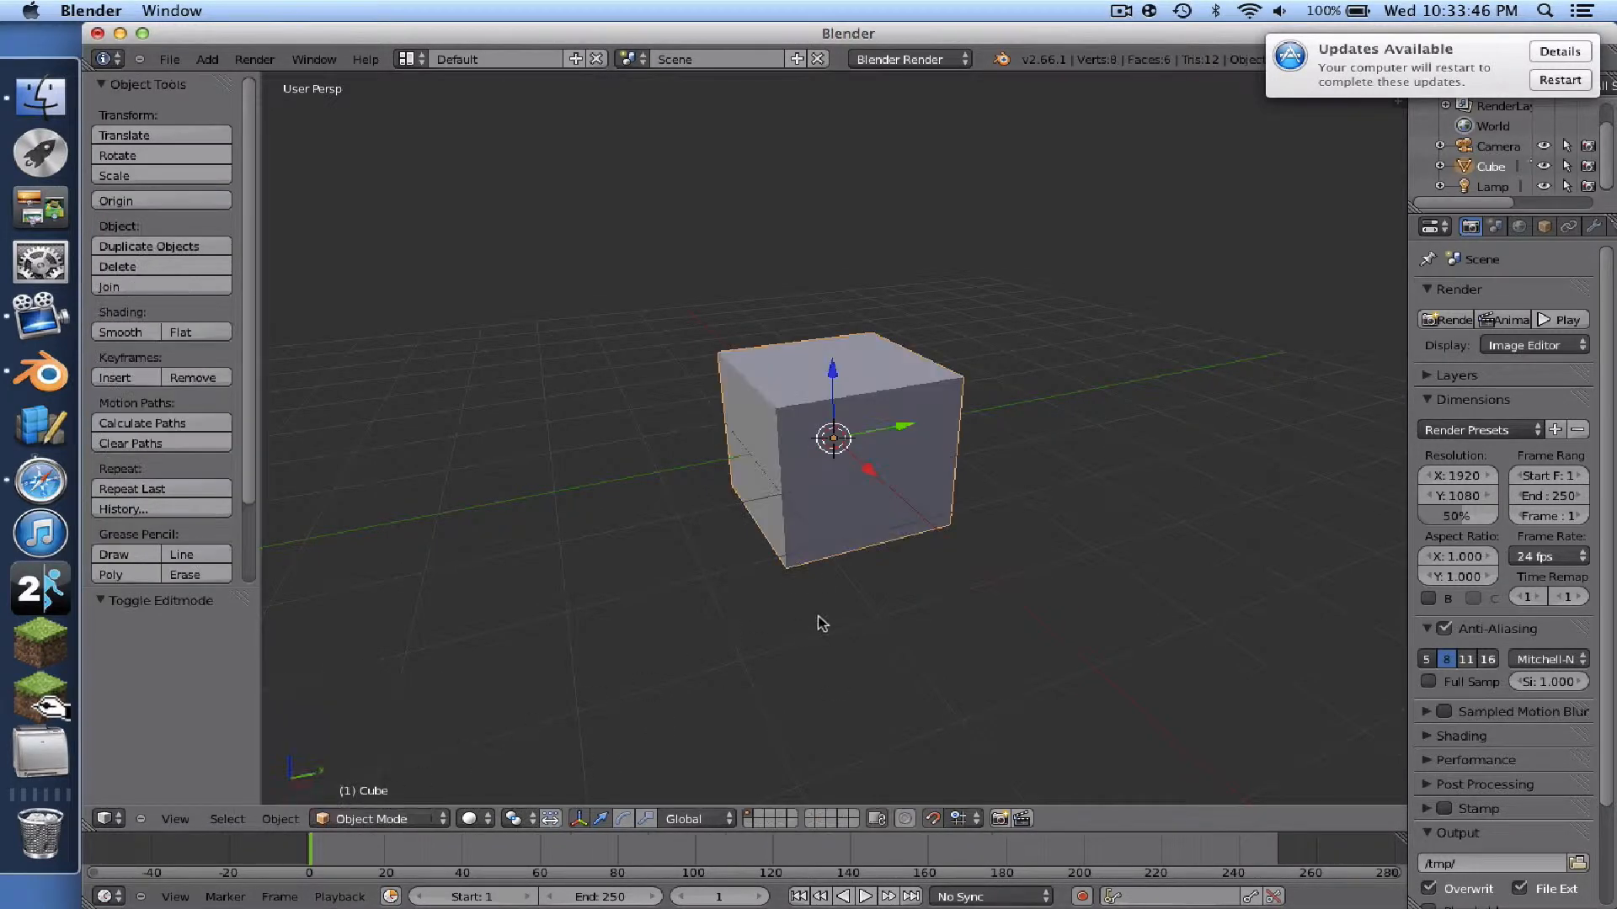
- Examine the cube from its different sides and from above
scroll(821, 623, left, 8)
scroll(814, 620, left, 5)
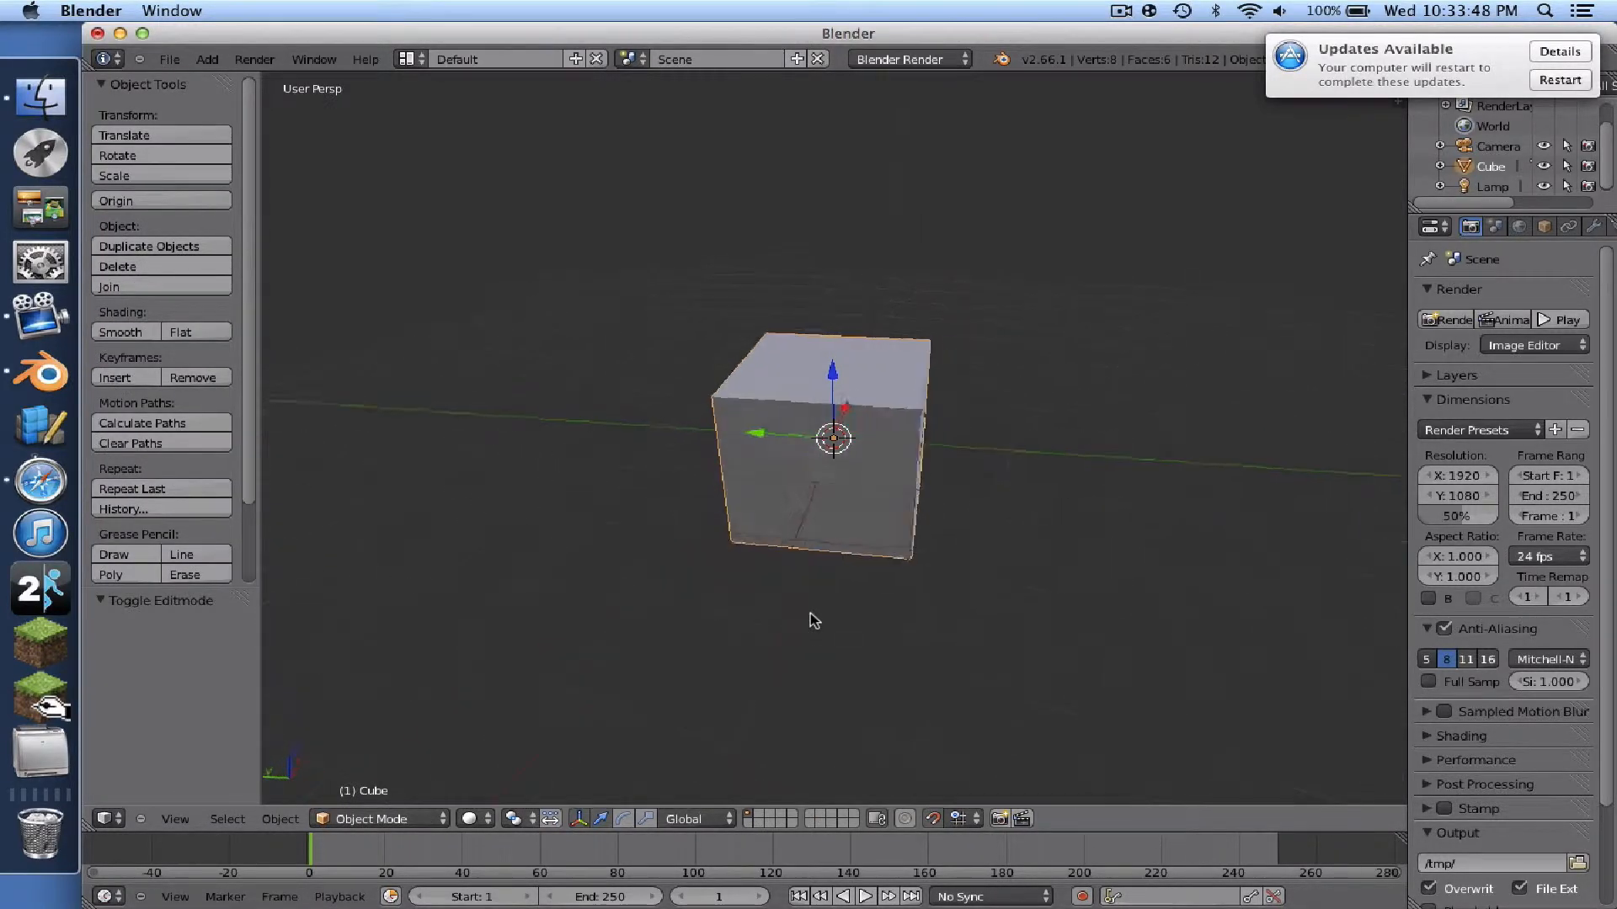
scroll(840, 606, left, 5)
scroll(841, 604, up, 5)
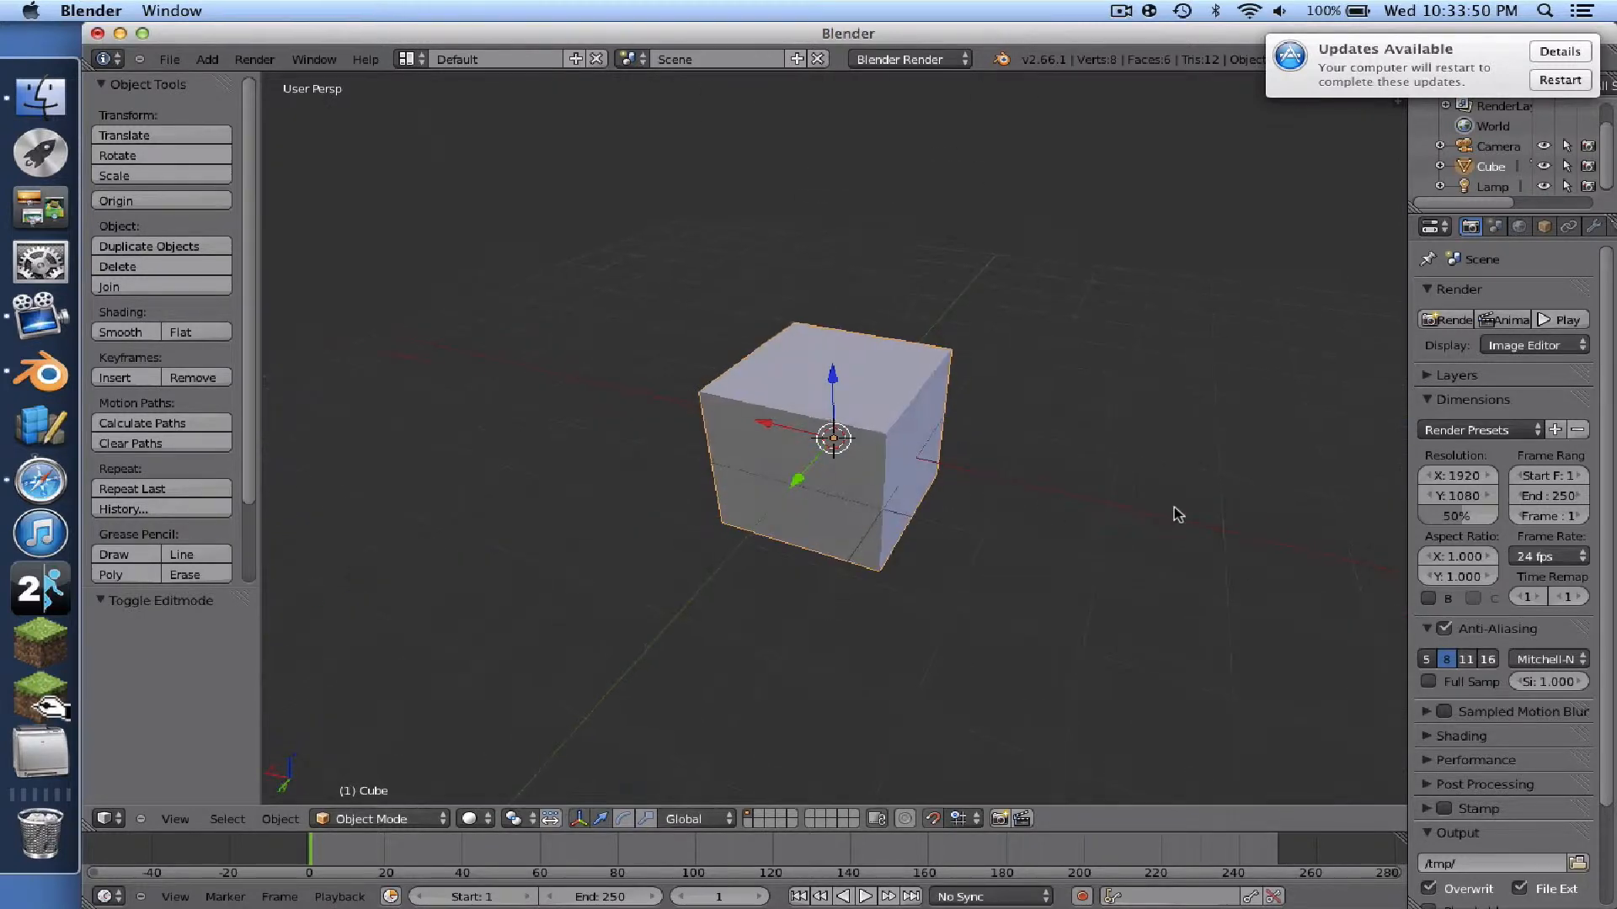
scroll(1177, 516, left, 4)
scroll(1170, 516, left, 2)
scroll(1115, 507, left, 5)
scroll(1113, 508, up, 5)
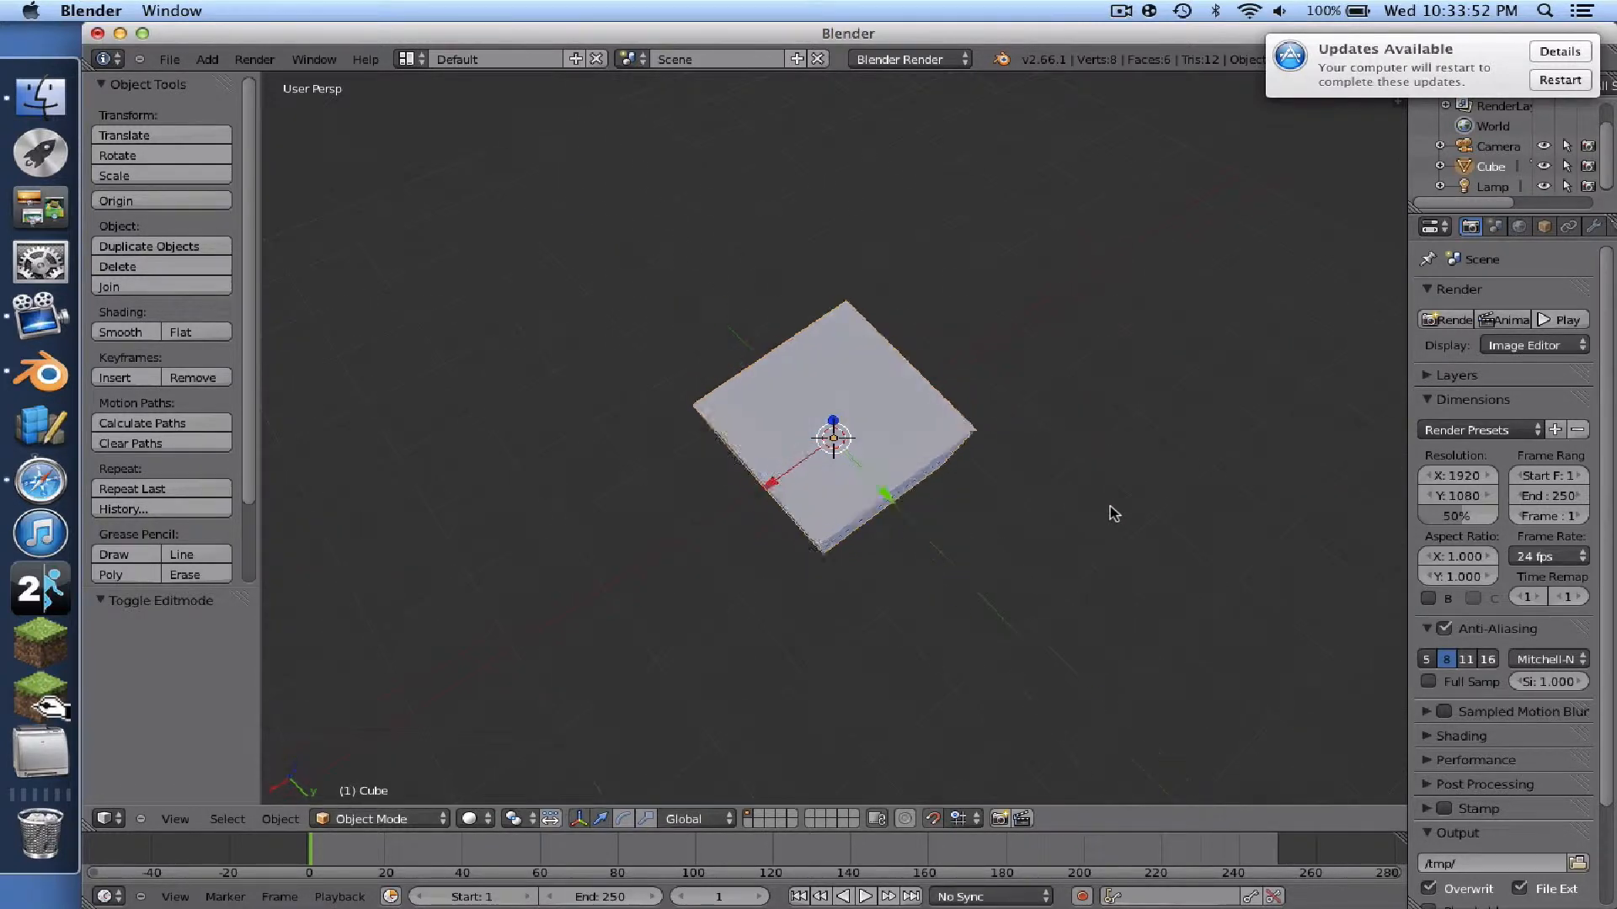
scroll(1111, 507, right, 2)
- Set the viewport to an orthographic top view centred closely on the cube
click(175, 819)
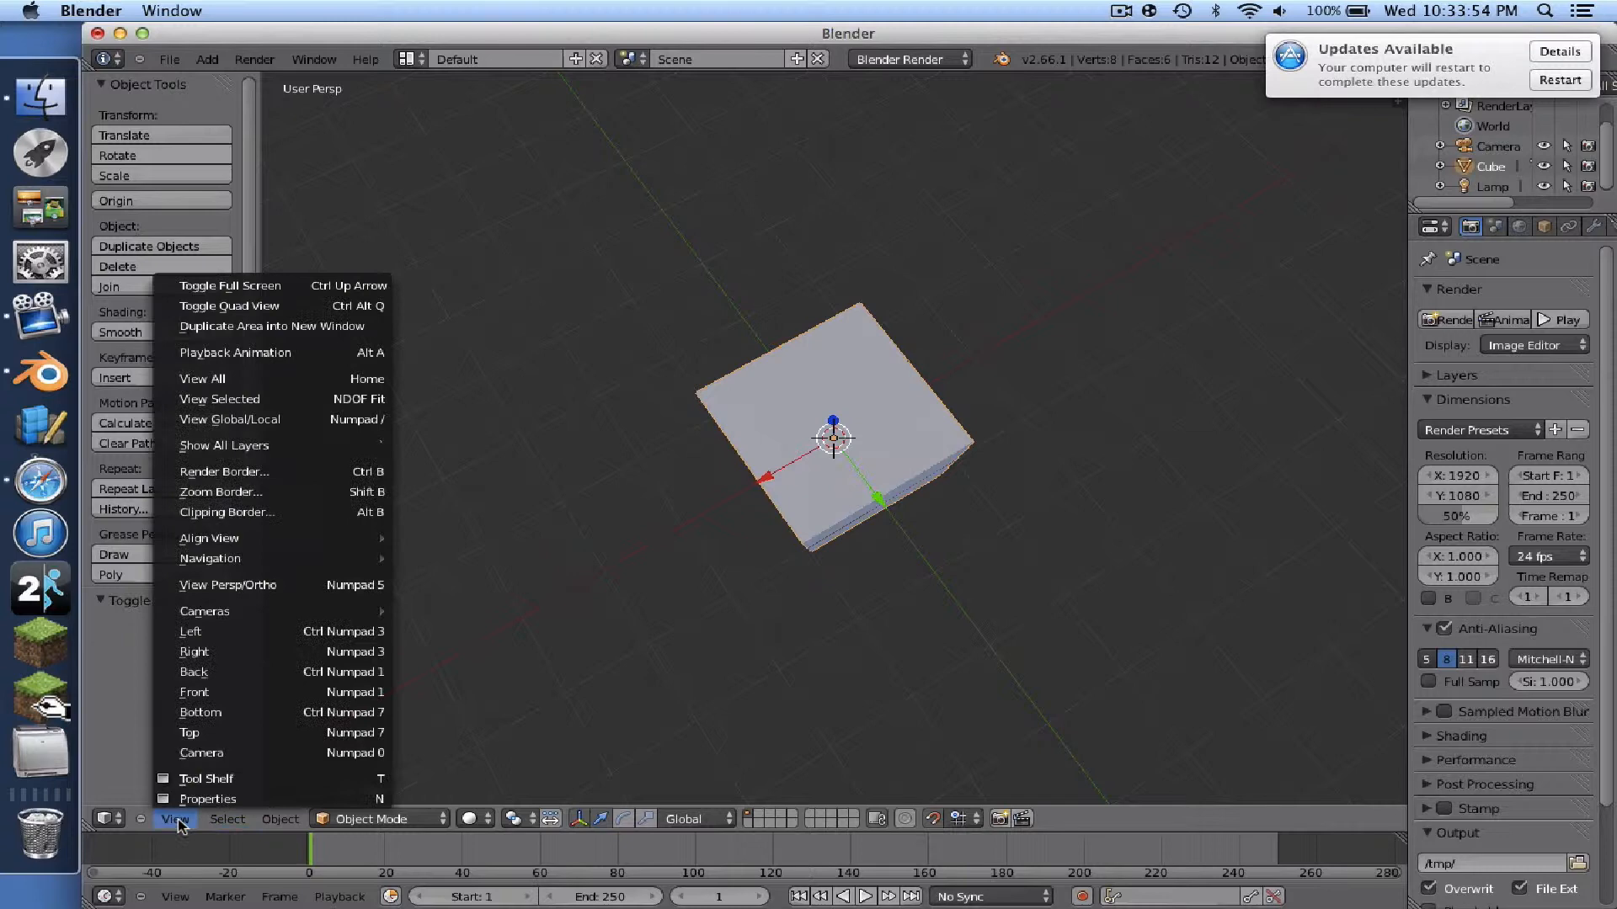
click(292, 731)
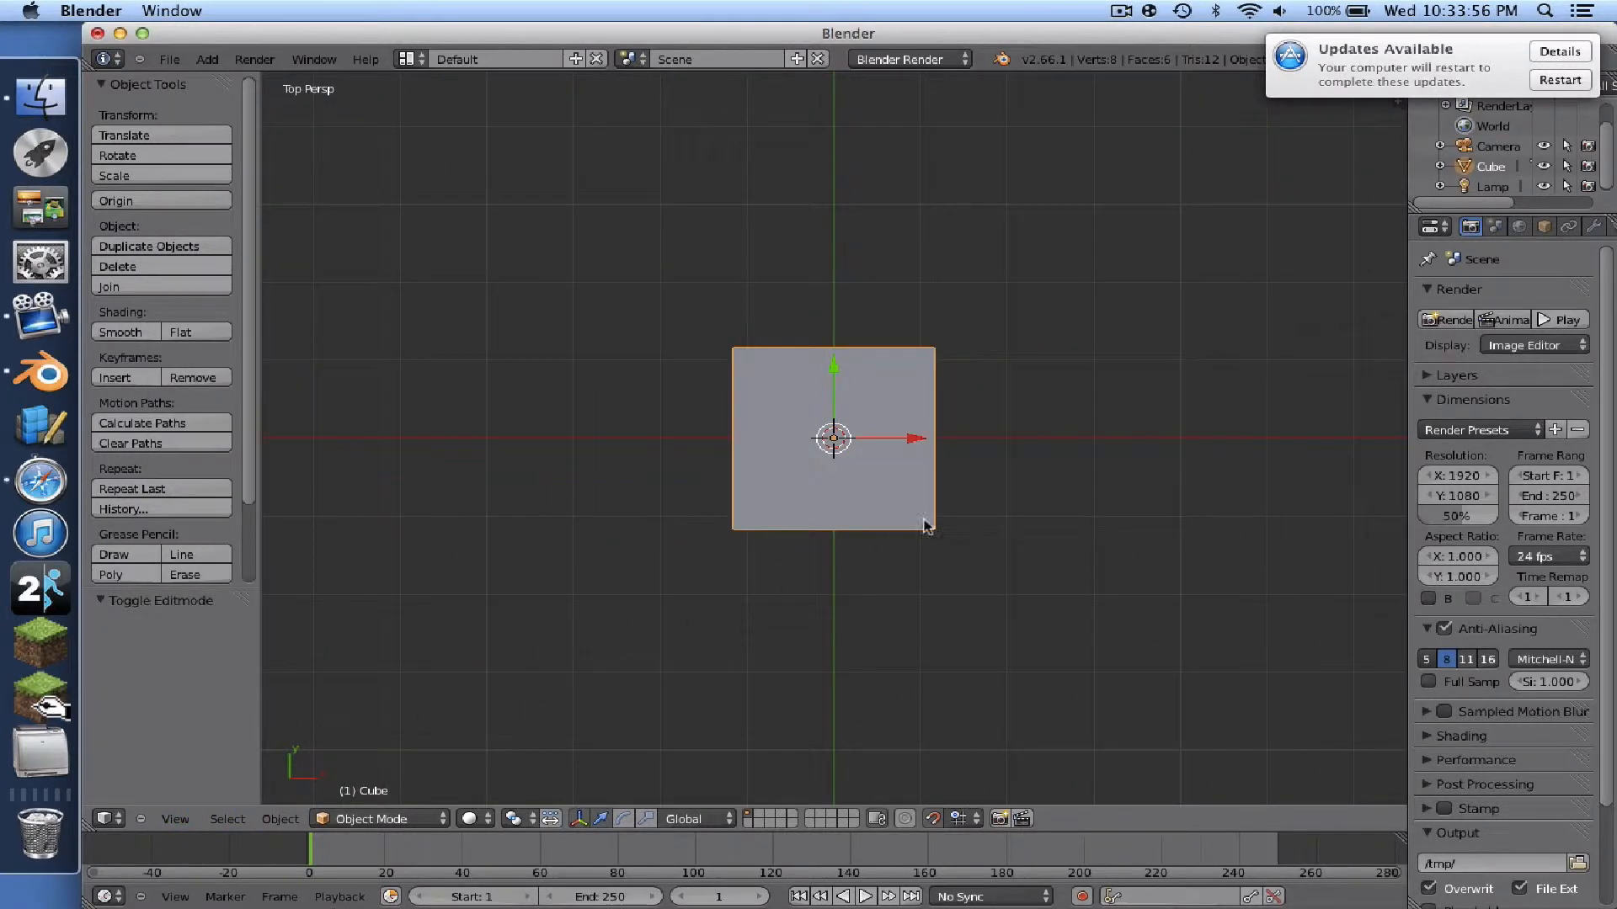
scroll(855, 566, down, 5)
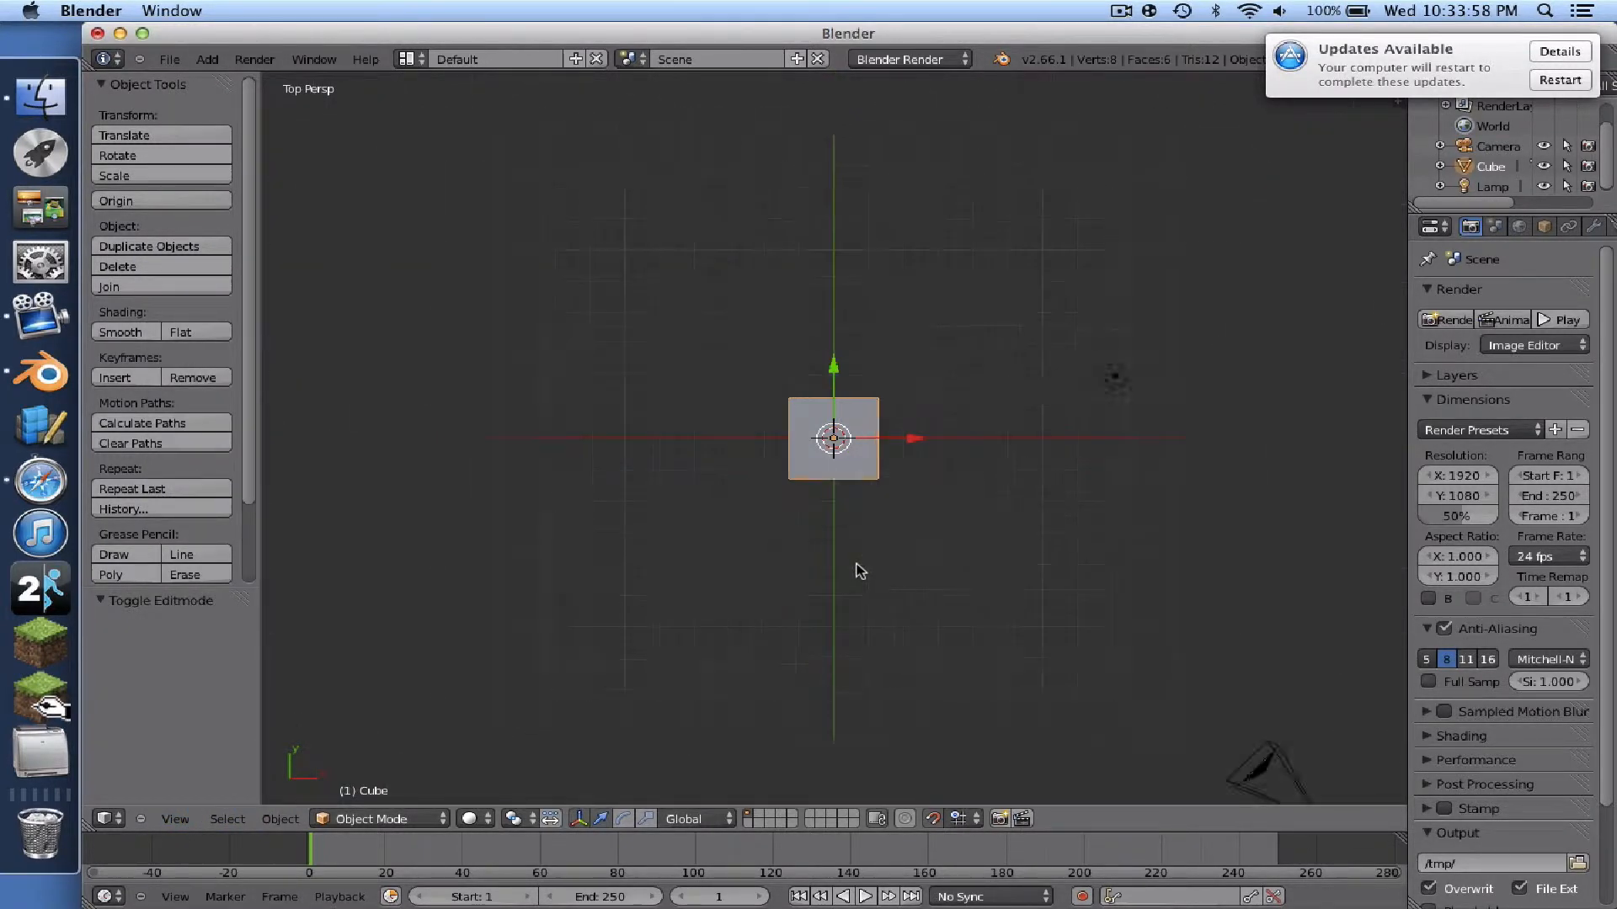
scroll(854, 567, up, 3)
click(280, 819)
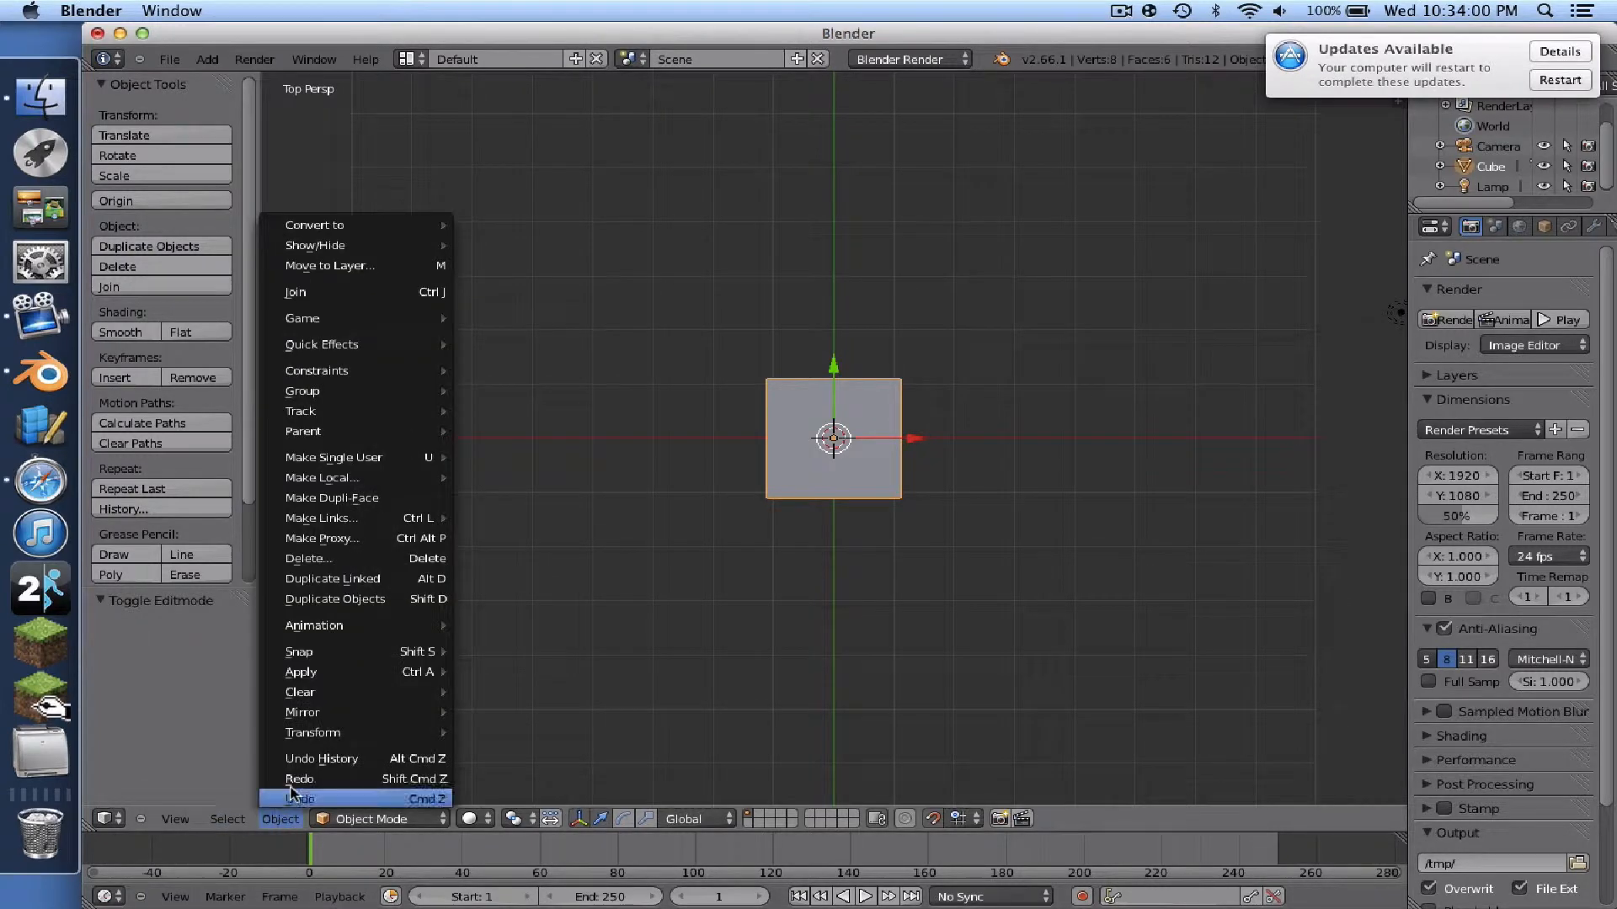
click(175, 819)
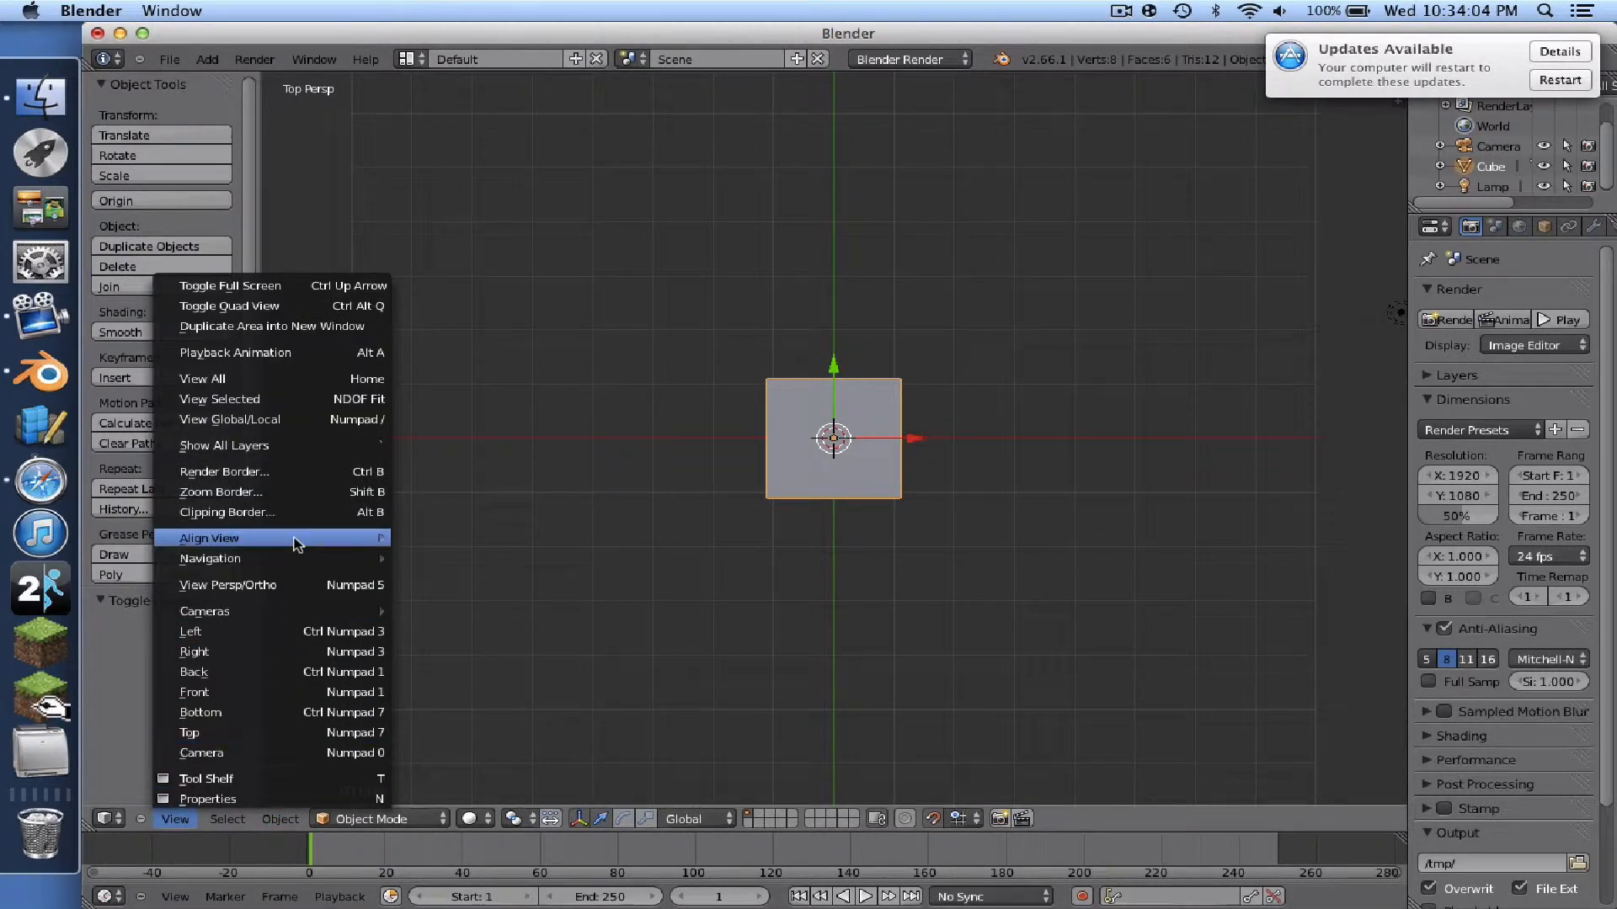
click(328, 584)
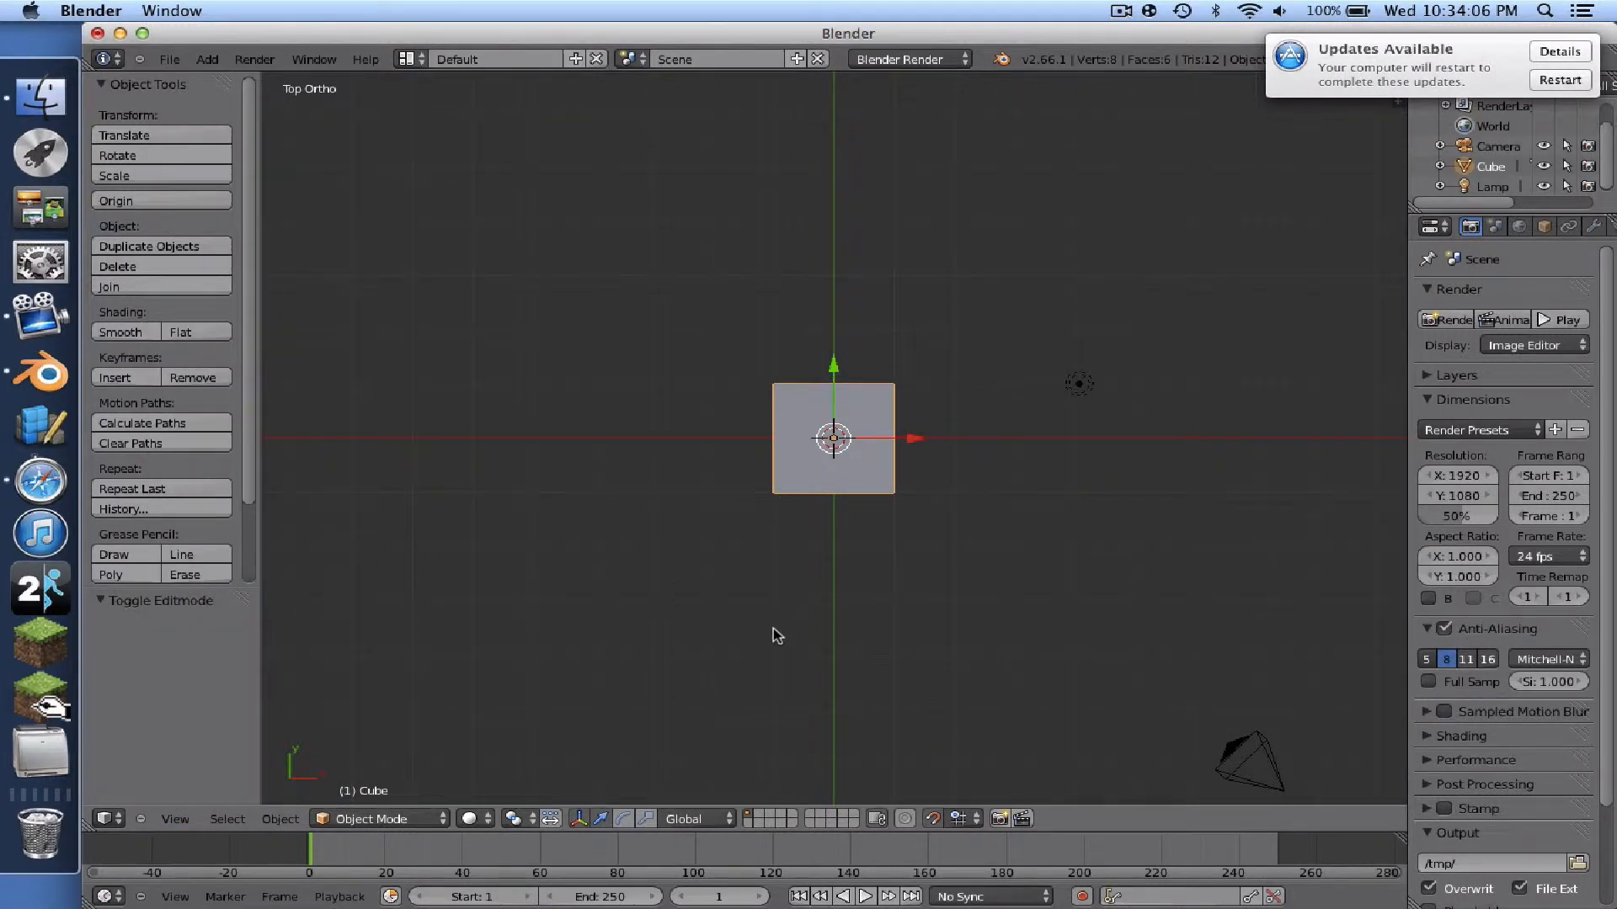
scroll(778, 643, up, 8)
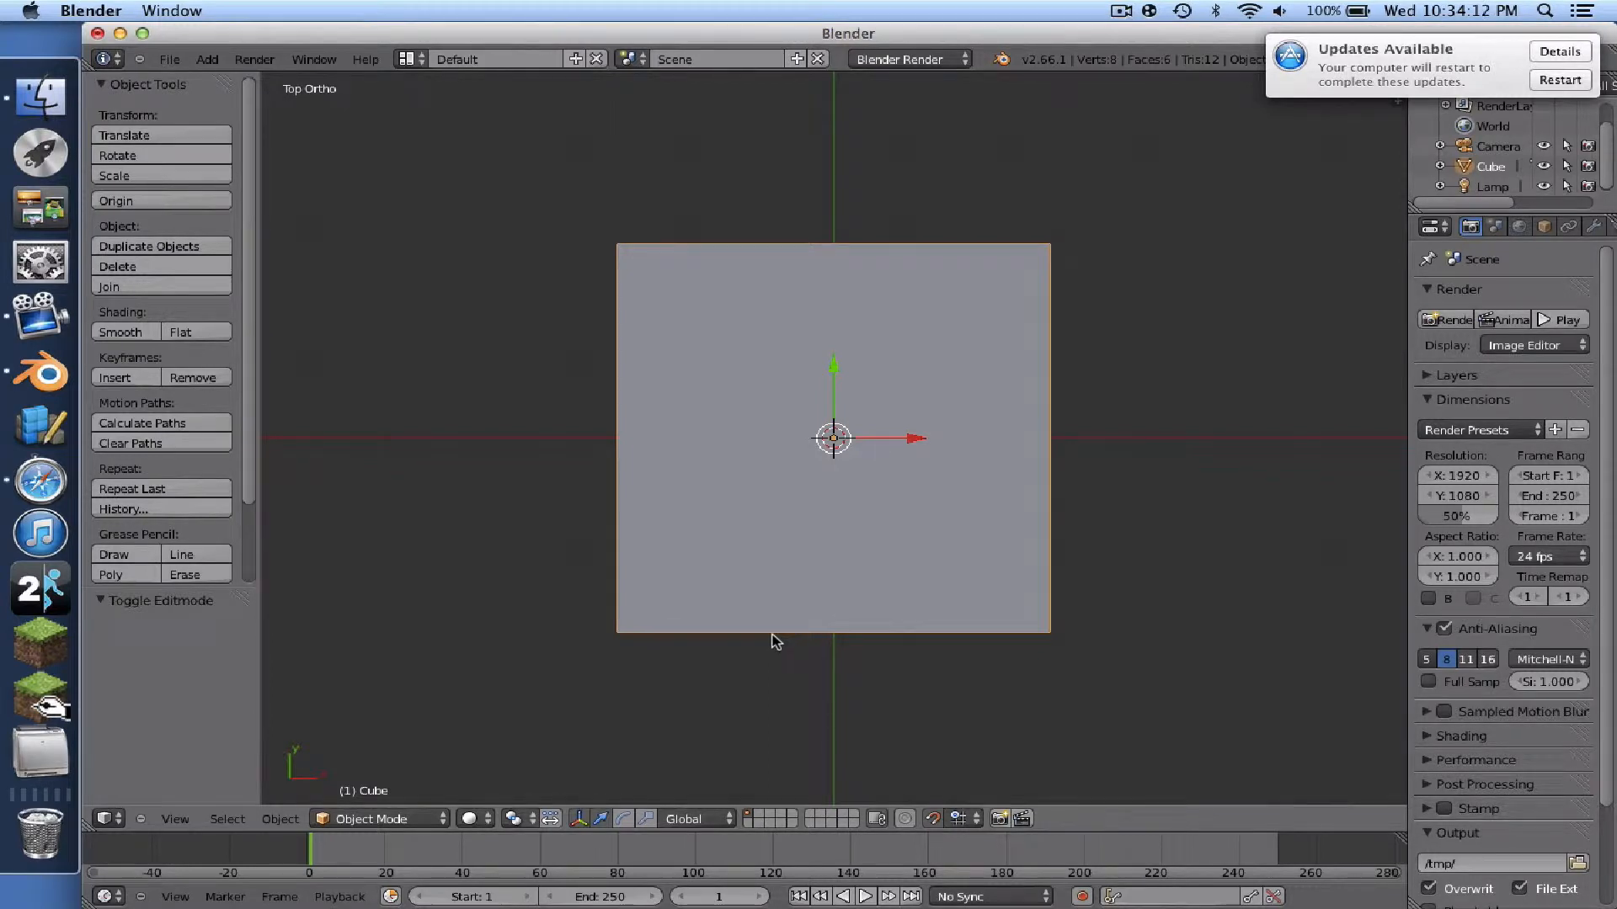
click(175, 819)
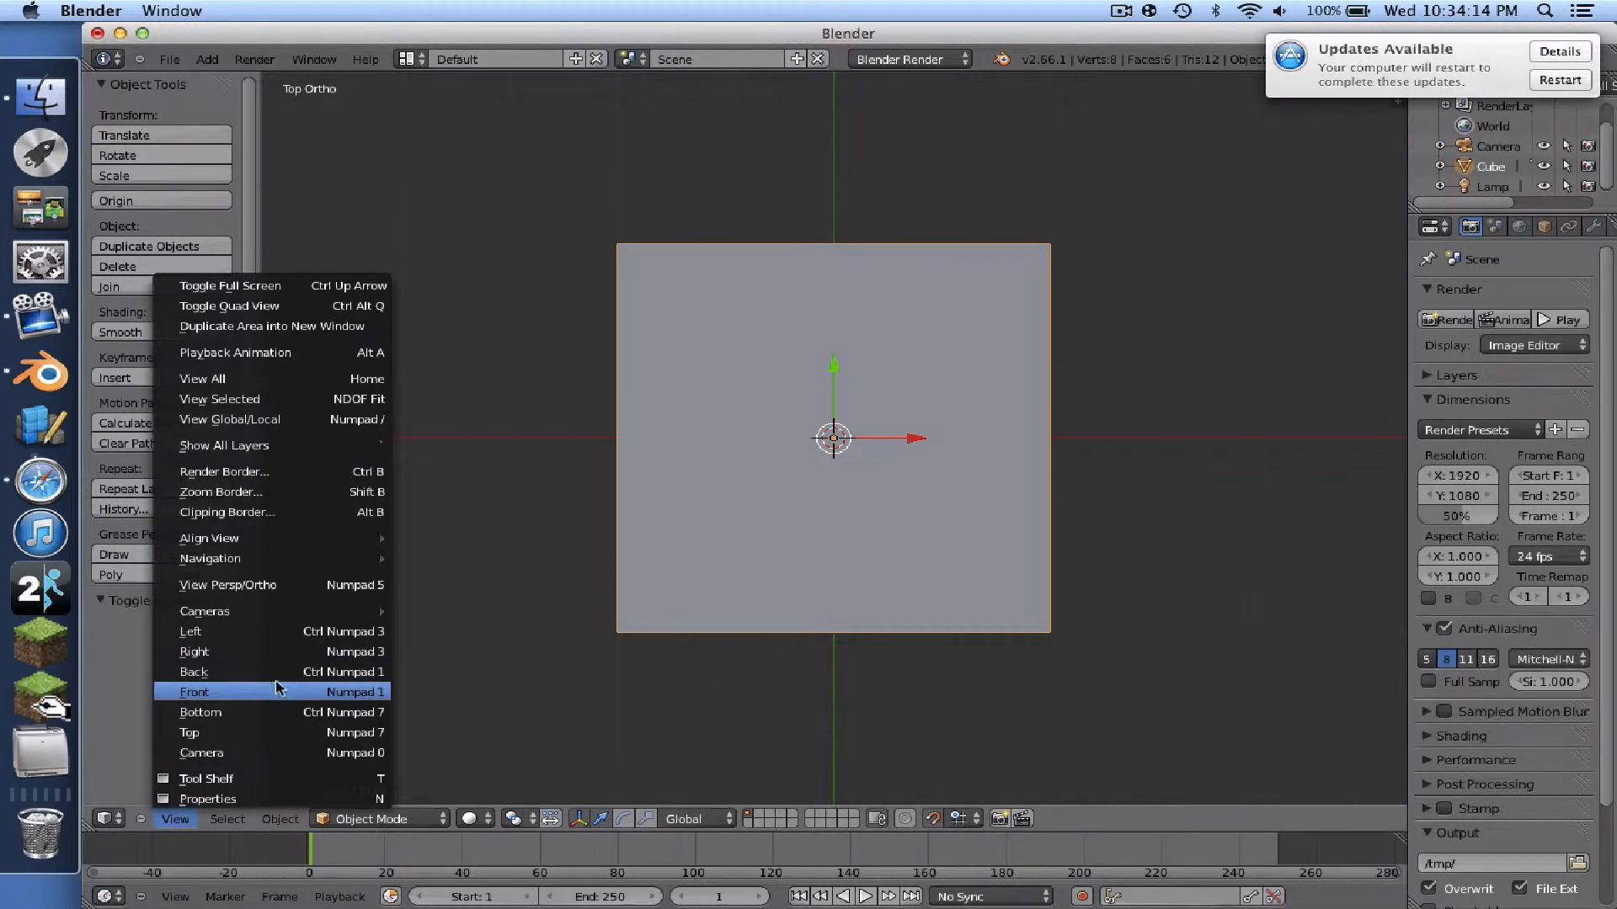
scroll(914, 605, down, 10)
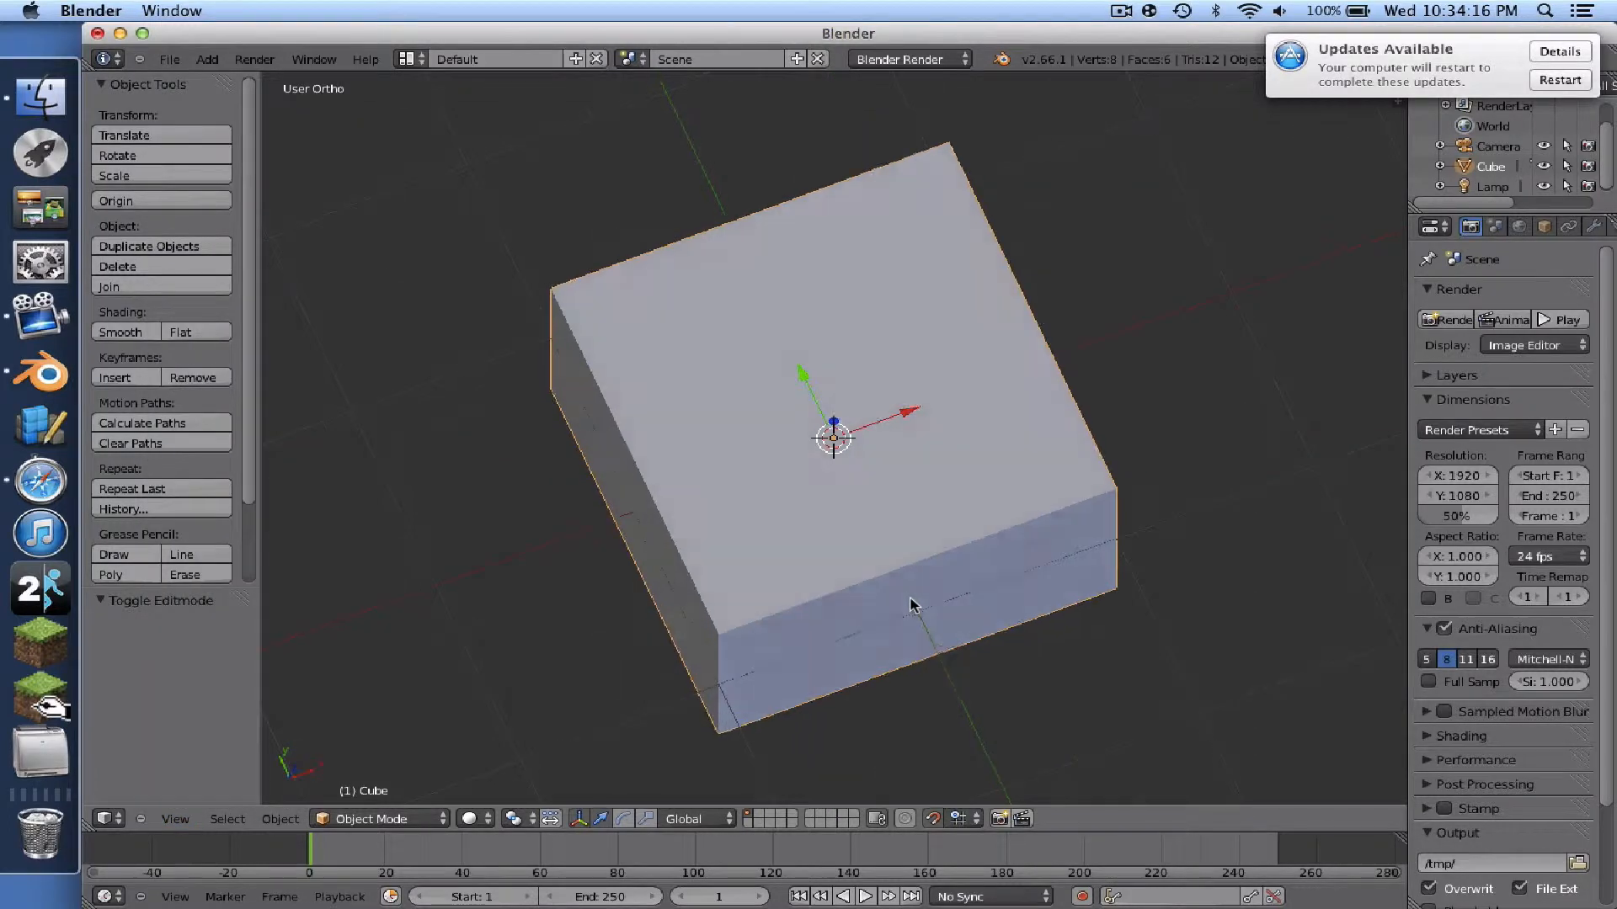
scroll(912, 605, left, 5)
scroll(903, 608, down, 5)
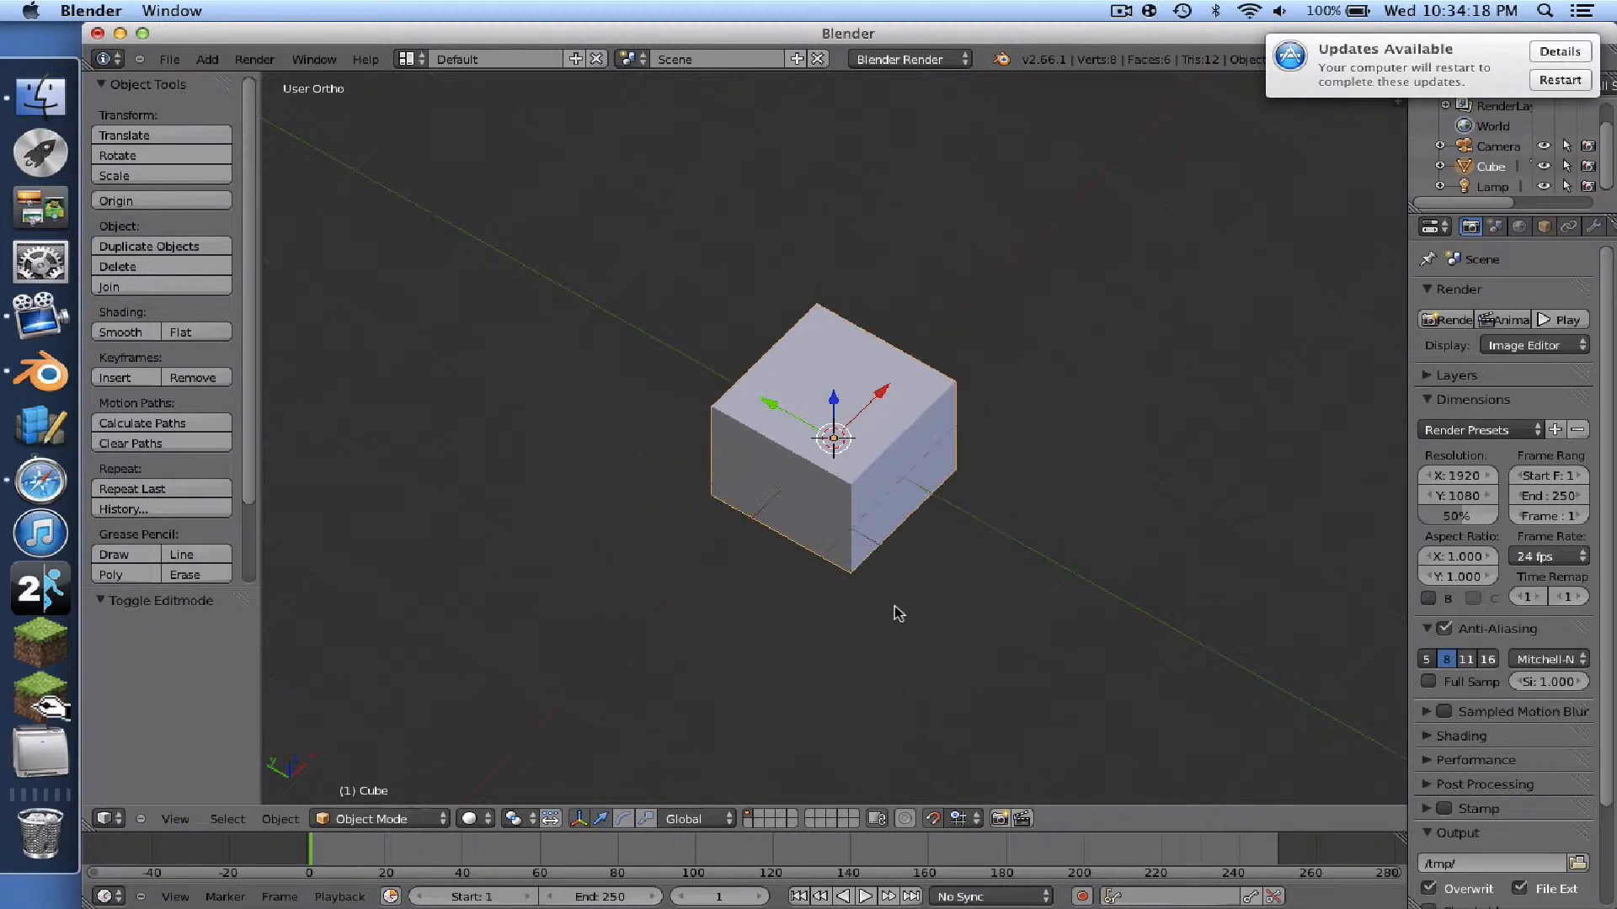
scroll(895, 617, left, 3)
scroll(847, 746, right, 1)
- Enter Edit Mode and move the cube's negative-Y side face inward to the world centre, using snapping
click(934, 817)
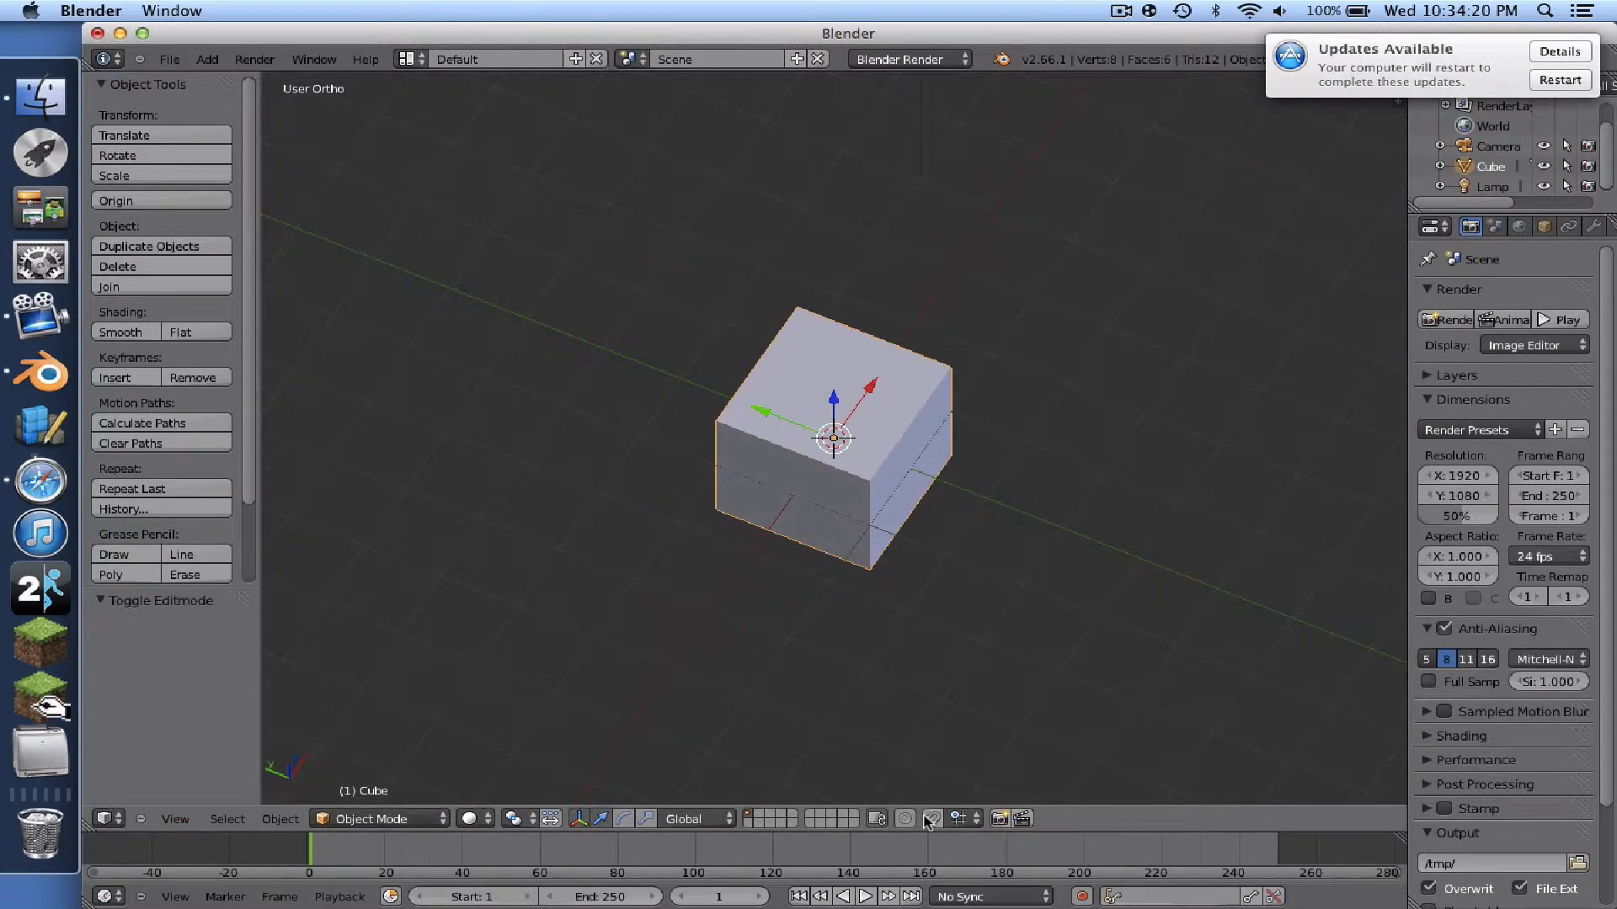
click(379, 818)
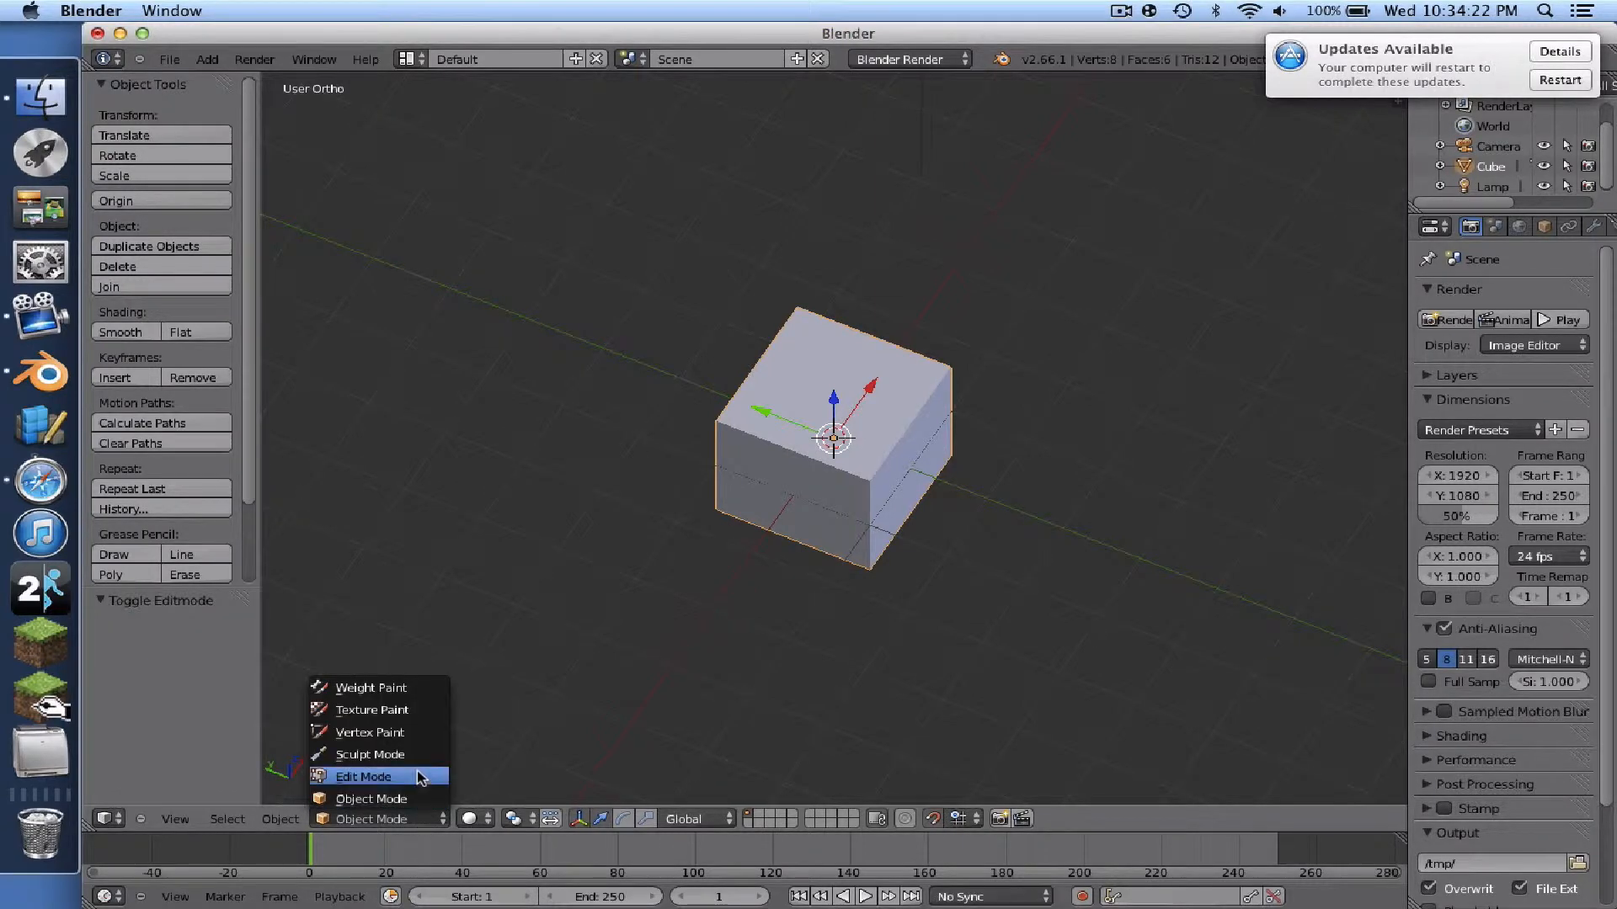
click(375, 776)
right_click(908, 459)
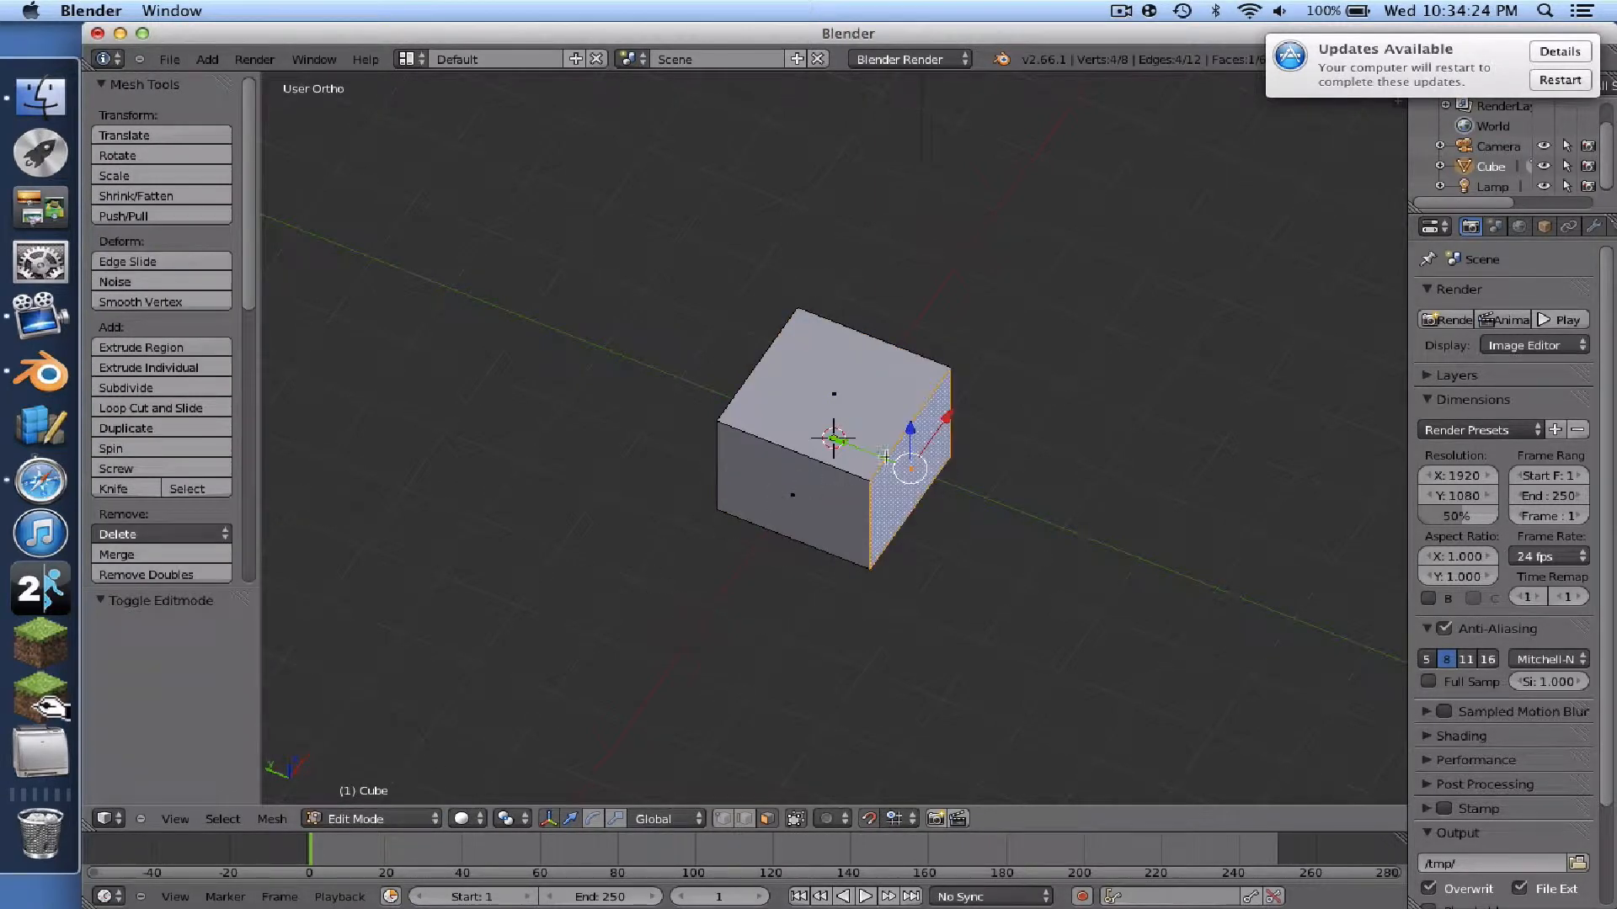
scroll(929, 730, left, 5)
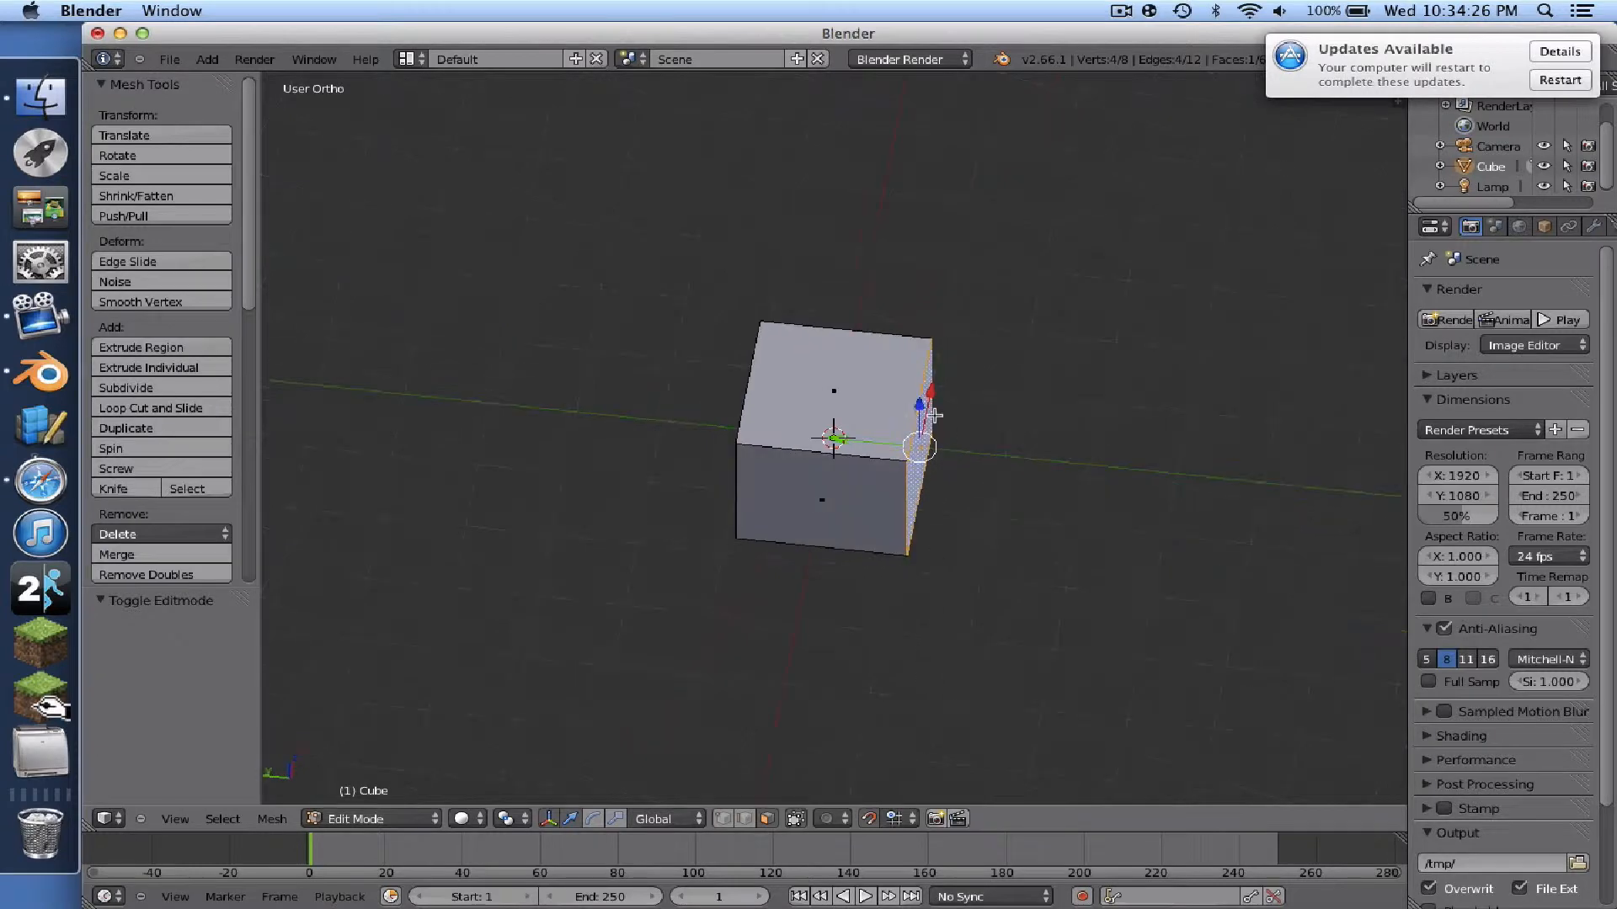
scroll(935, 416, left, 1)
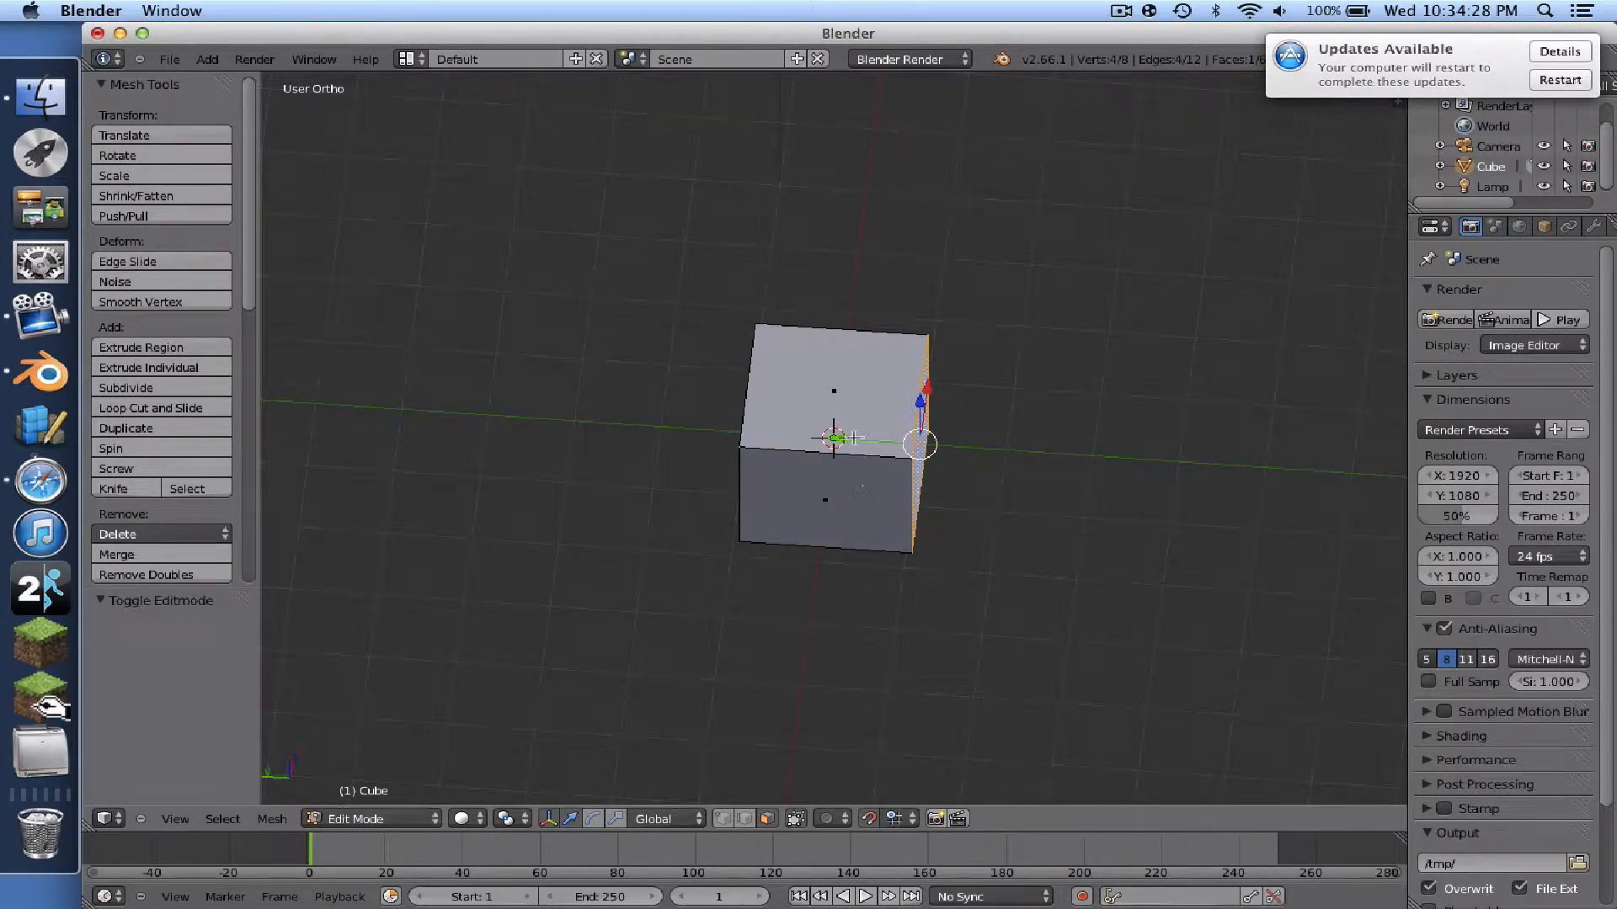
ctrl+drag(855, 438, 805, 428)
- Snap the cube's top face down and its negative-X face inward to the world centre, and return to Object Mode
right_click(797, 387)
ctrl+drag(791, 341, 802, 383)
right_click(788, 523)
ctrl+drag(804, 447, 816, 430)
click(362, 818)
click(374, 807)
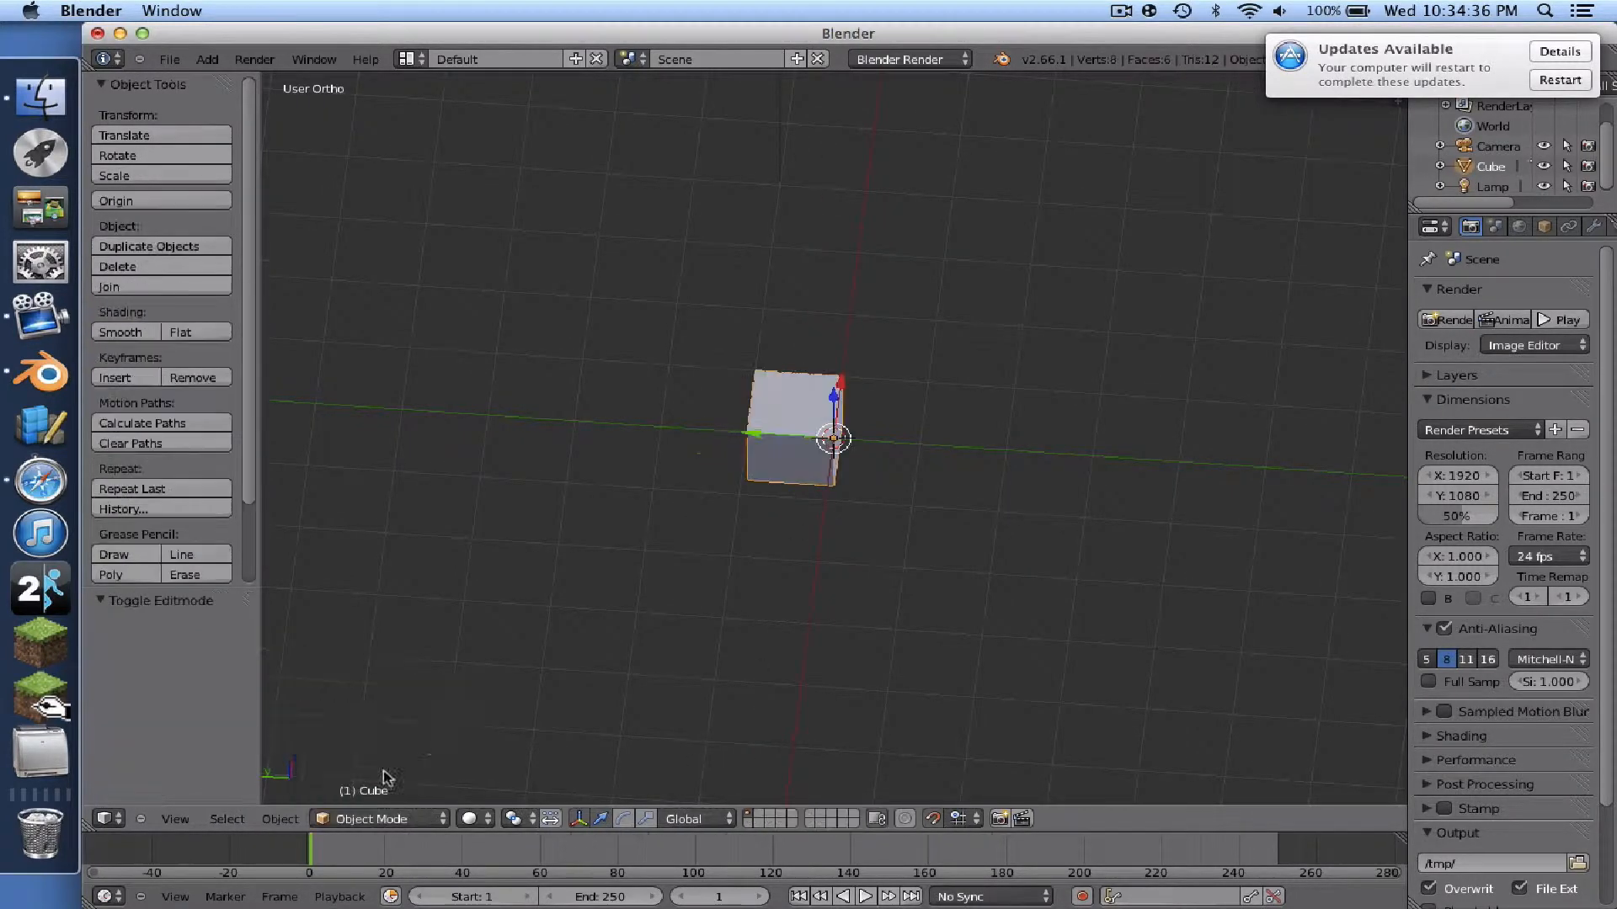
- Set the viewport to an orthographic top view with plenty of empty grid around the cube
scroll(881, 489, left, 3)
scroll(882, 488, up, 5)
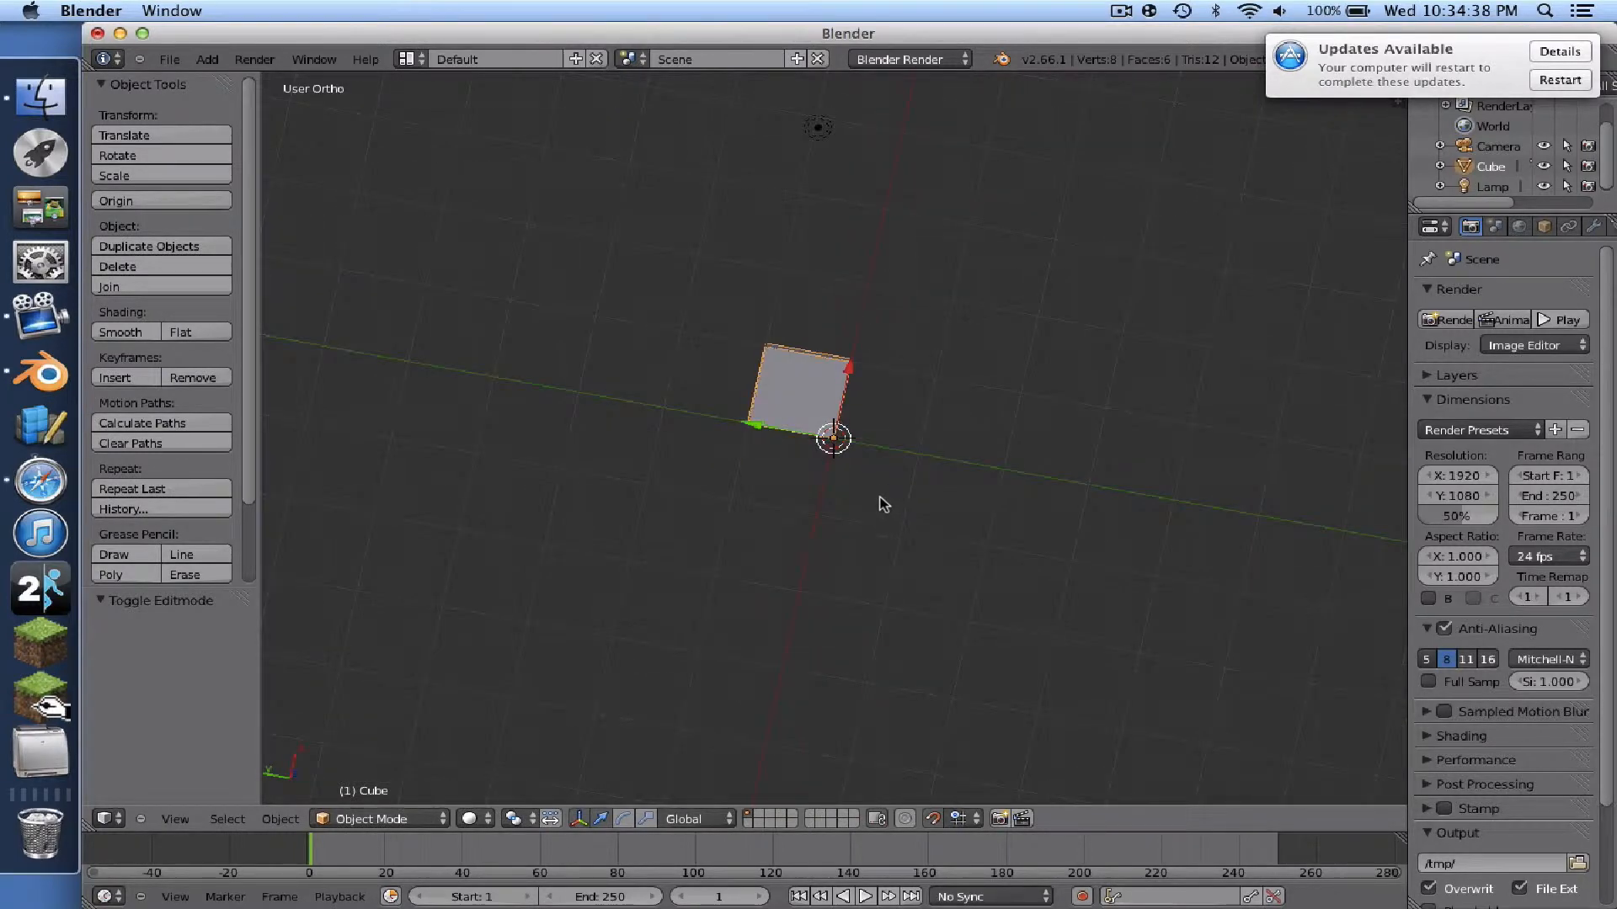
click(175, 818)
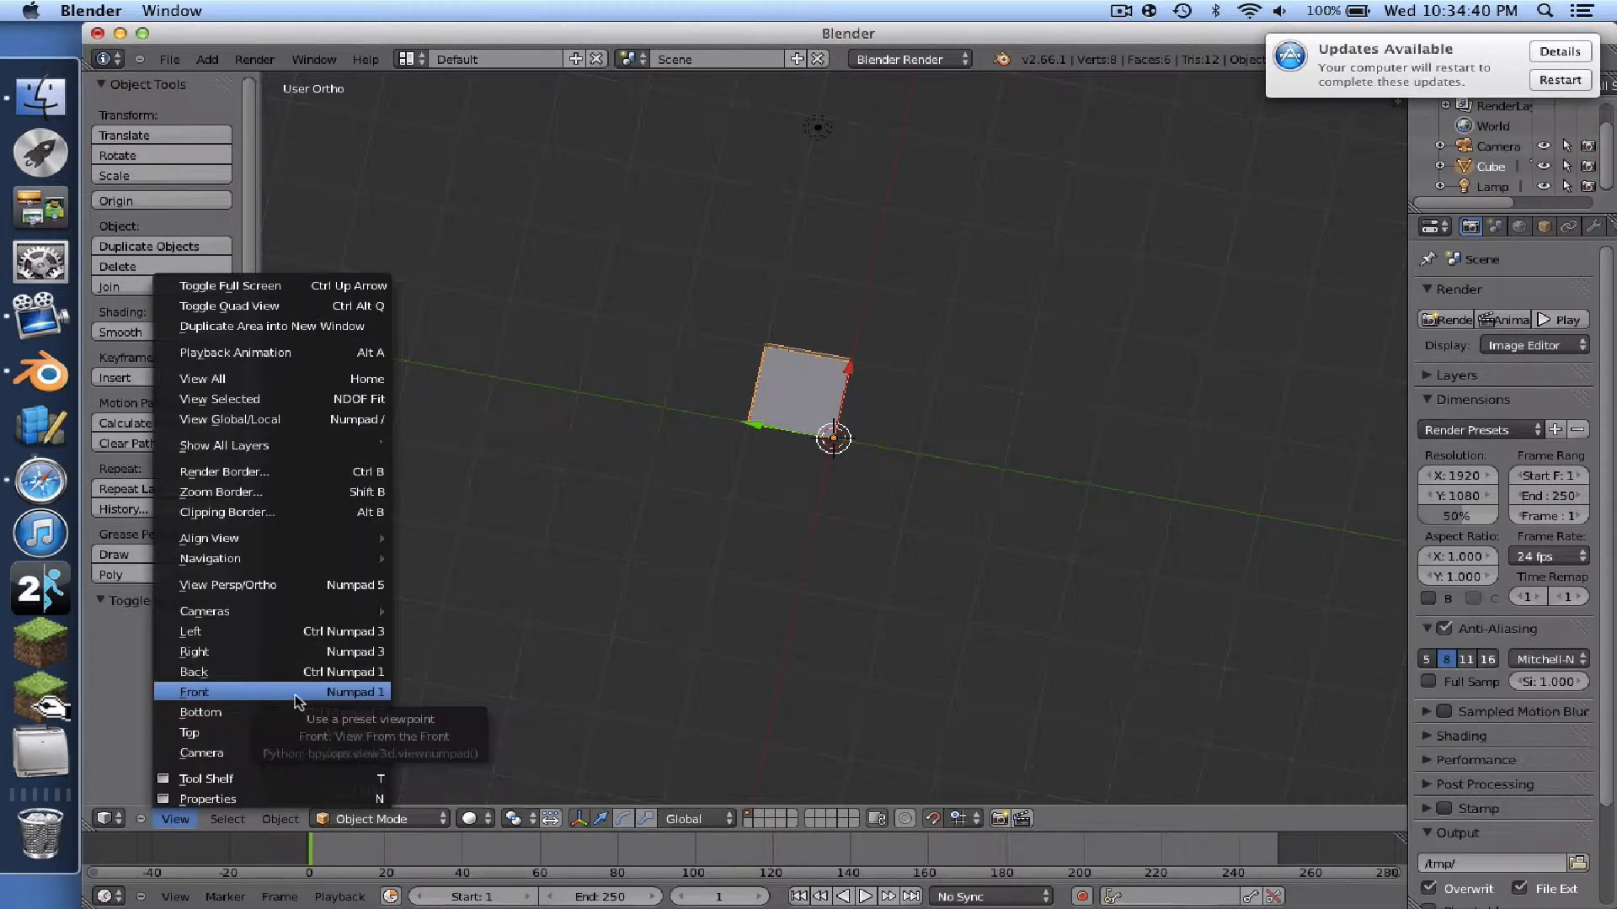
click(291, 733)
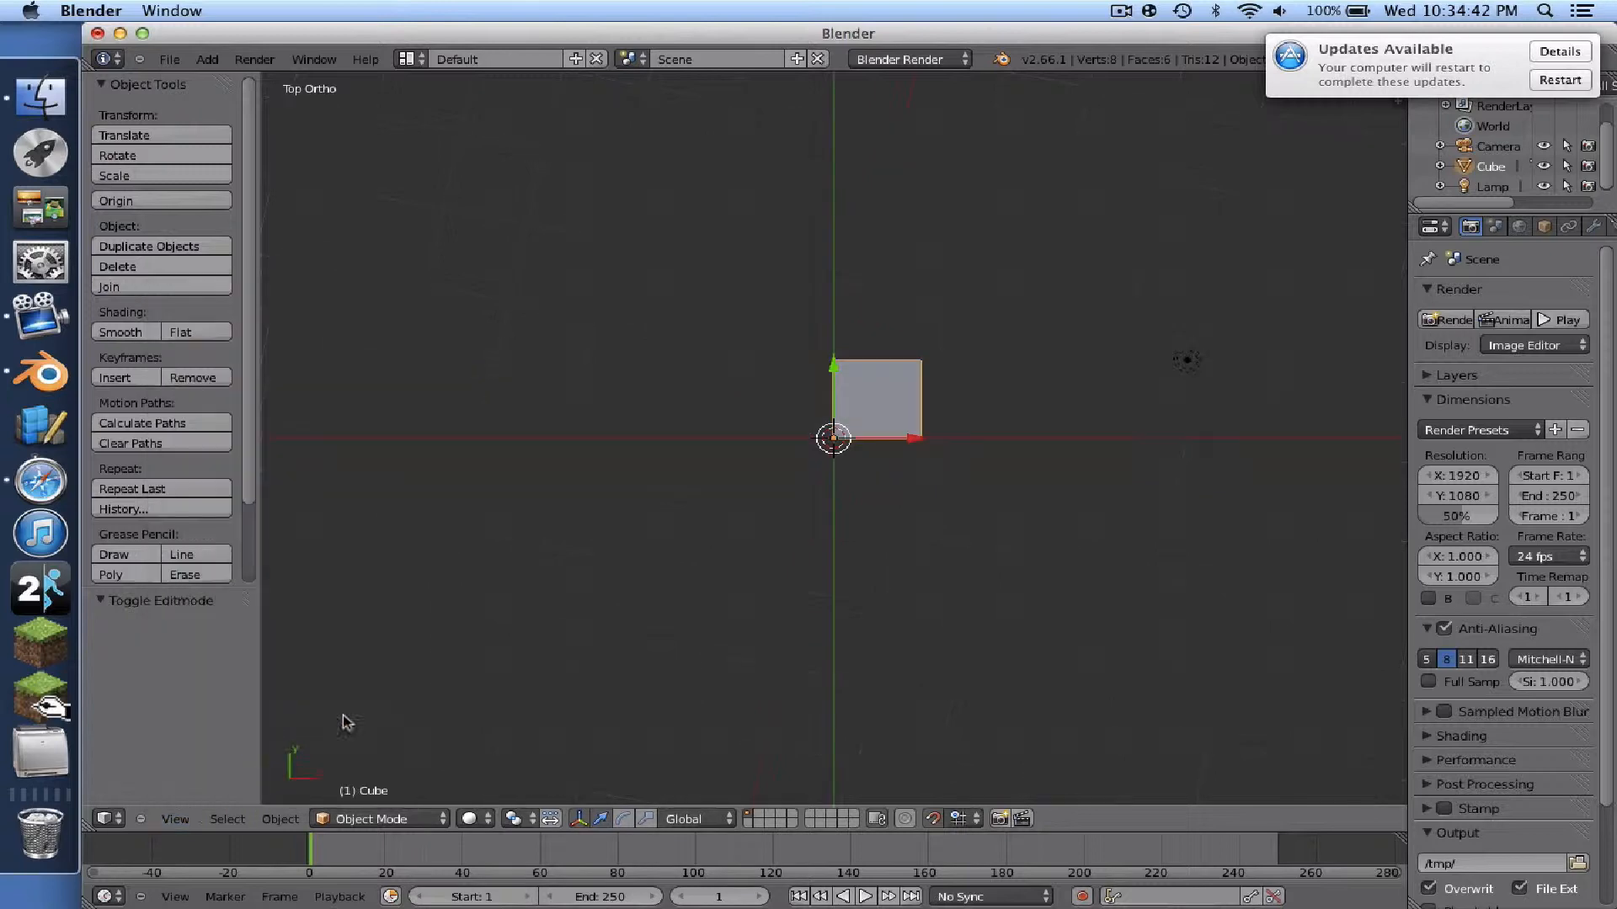
scroll(698, 618, up, 3)
scroll(697, 619, down, 5)
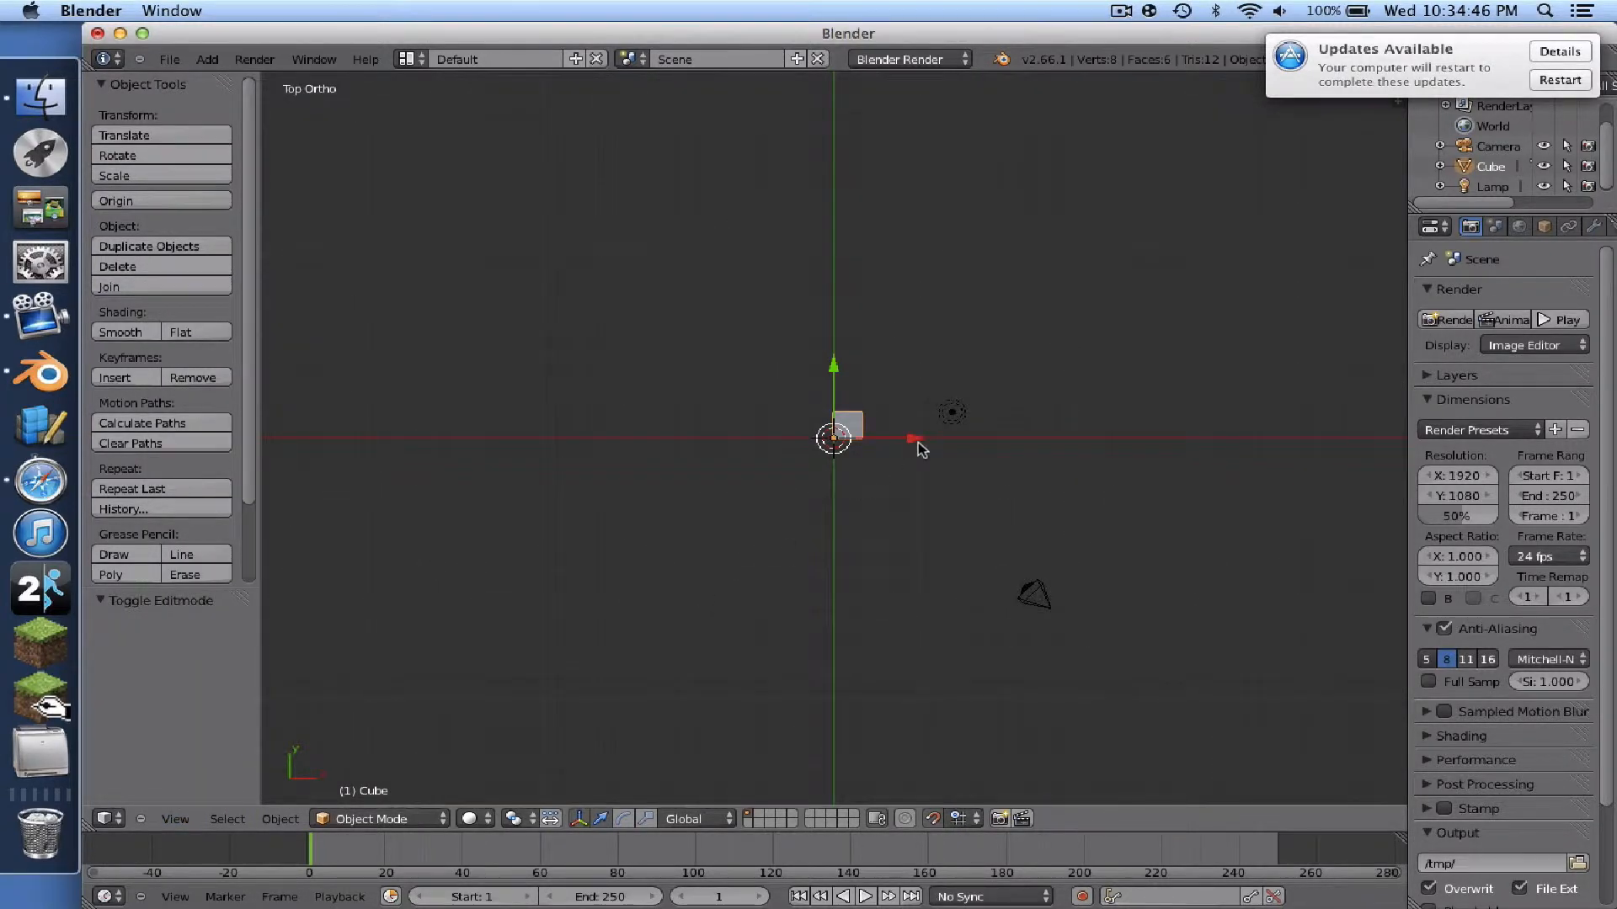
- Duplicate the cube three times in one-unit offsets to form a 2 by 2 square around the world centre
key(shift+d)
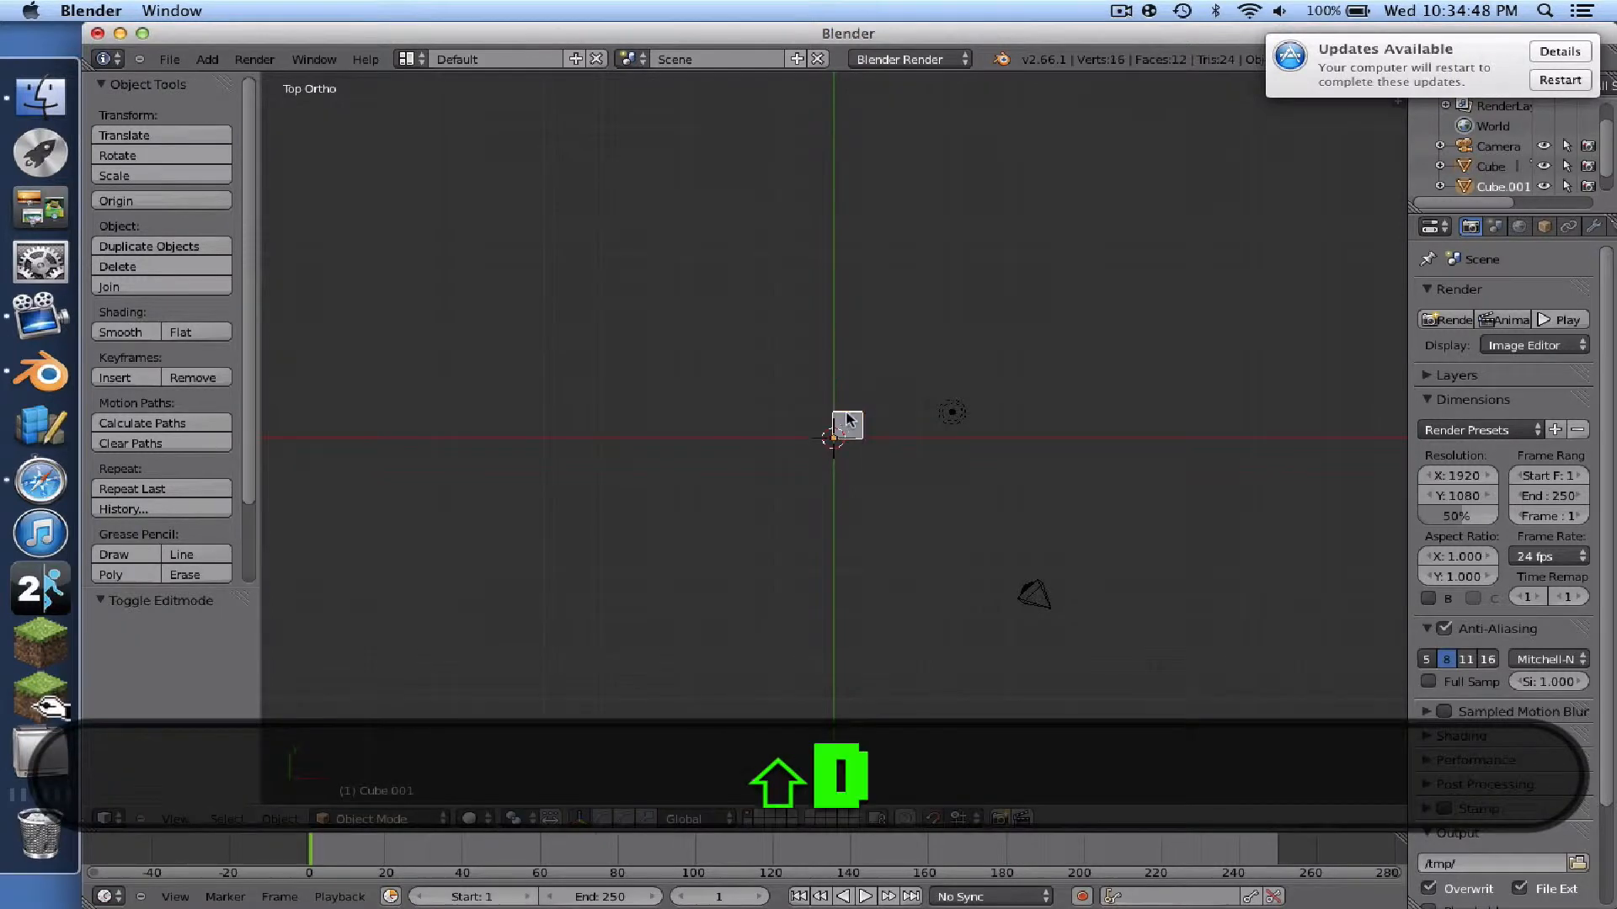
click(826, 418)
key(shift+d)
click(826, 443)
key(shift+d)
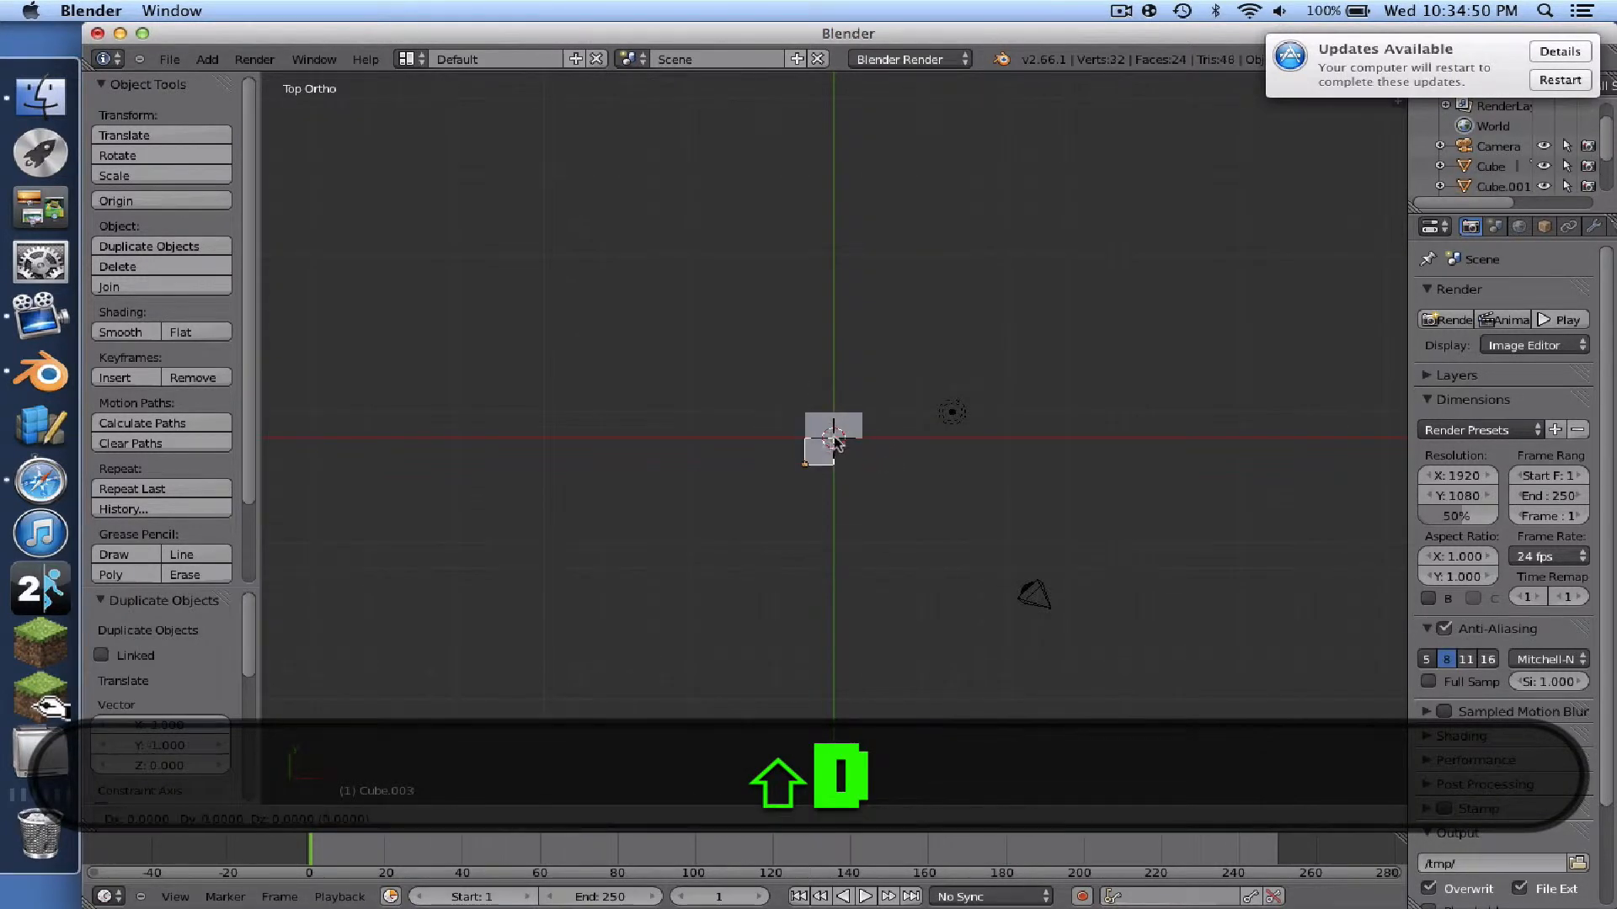
click(849, 445)
- Copy the last cube 1 unit up and -1 along Y, and duplicate it further around the base's outer edge
scroll(849, 445, down, 5)
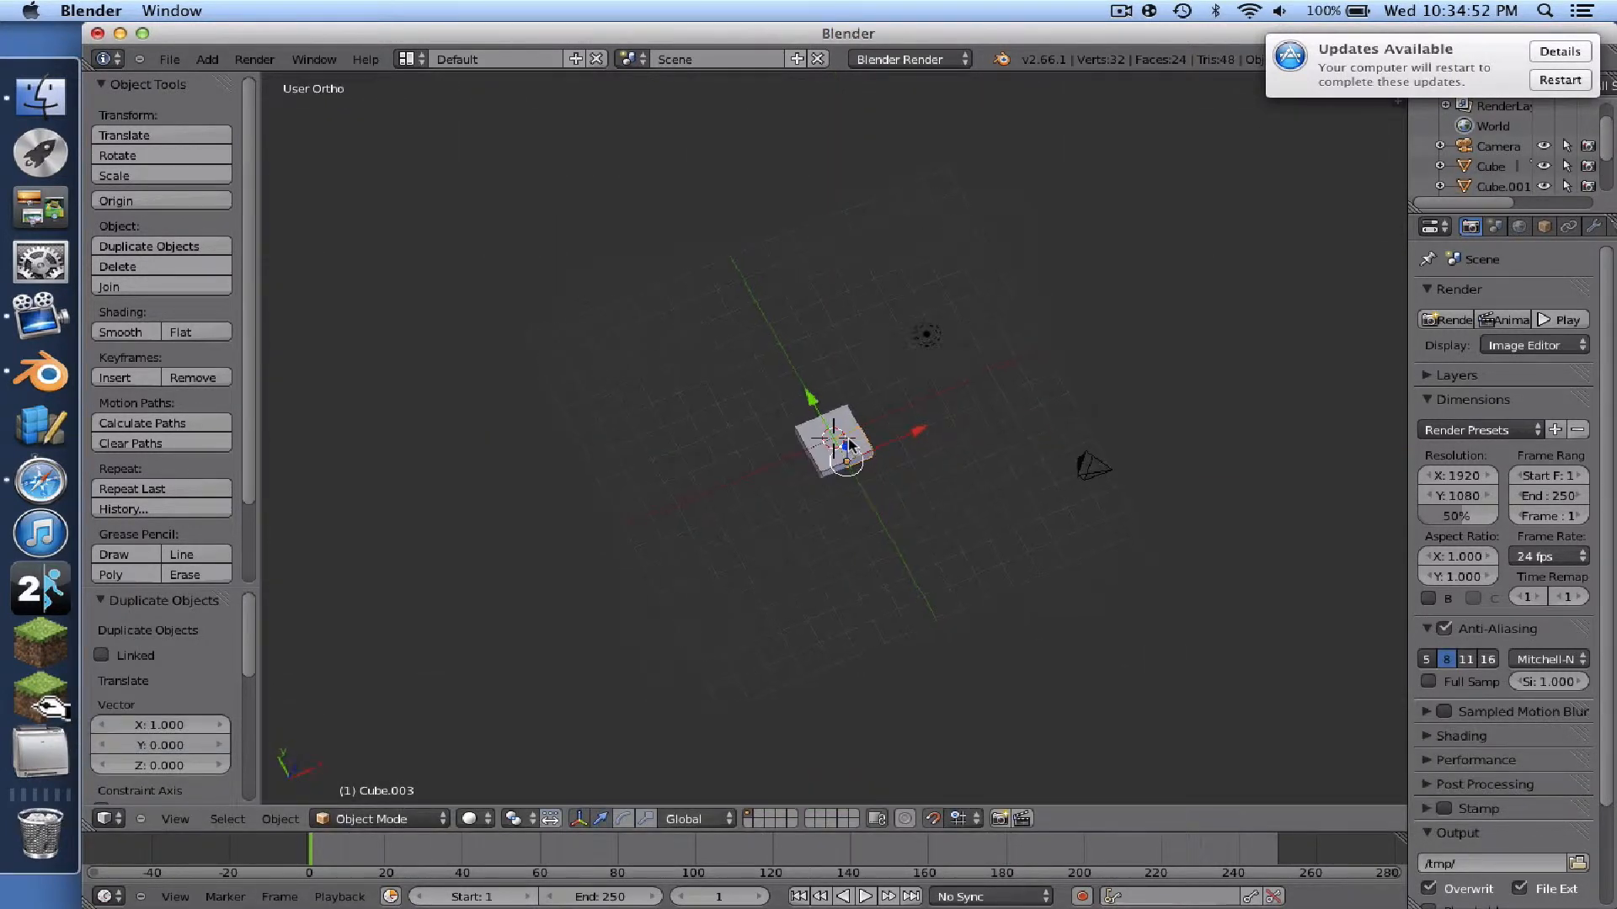
scroll(848, 444, down, 5)
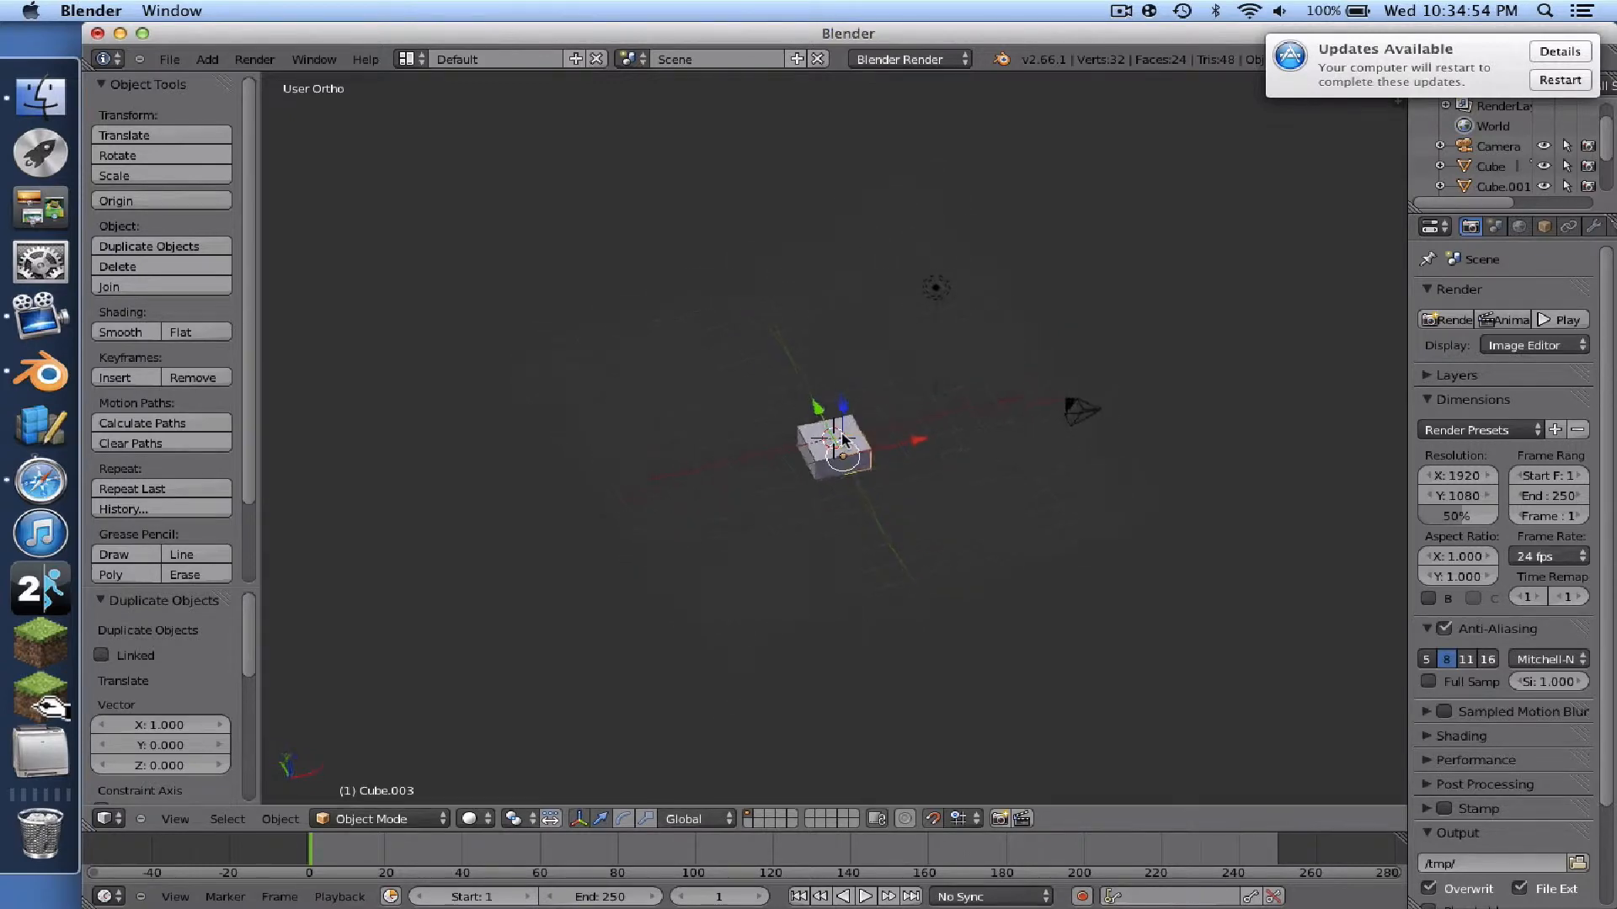
key(shift+d)
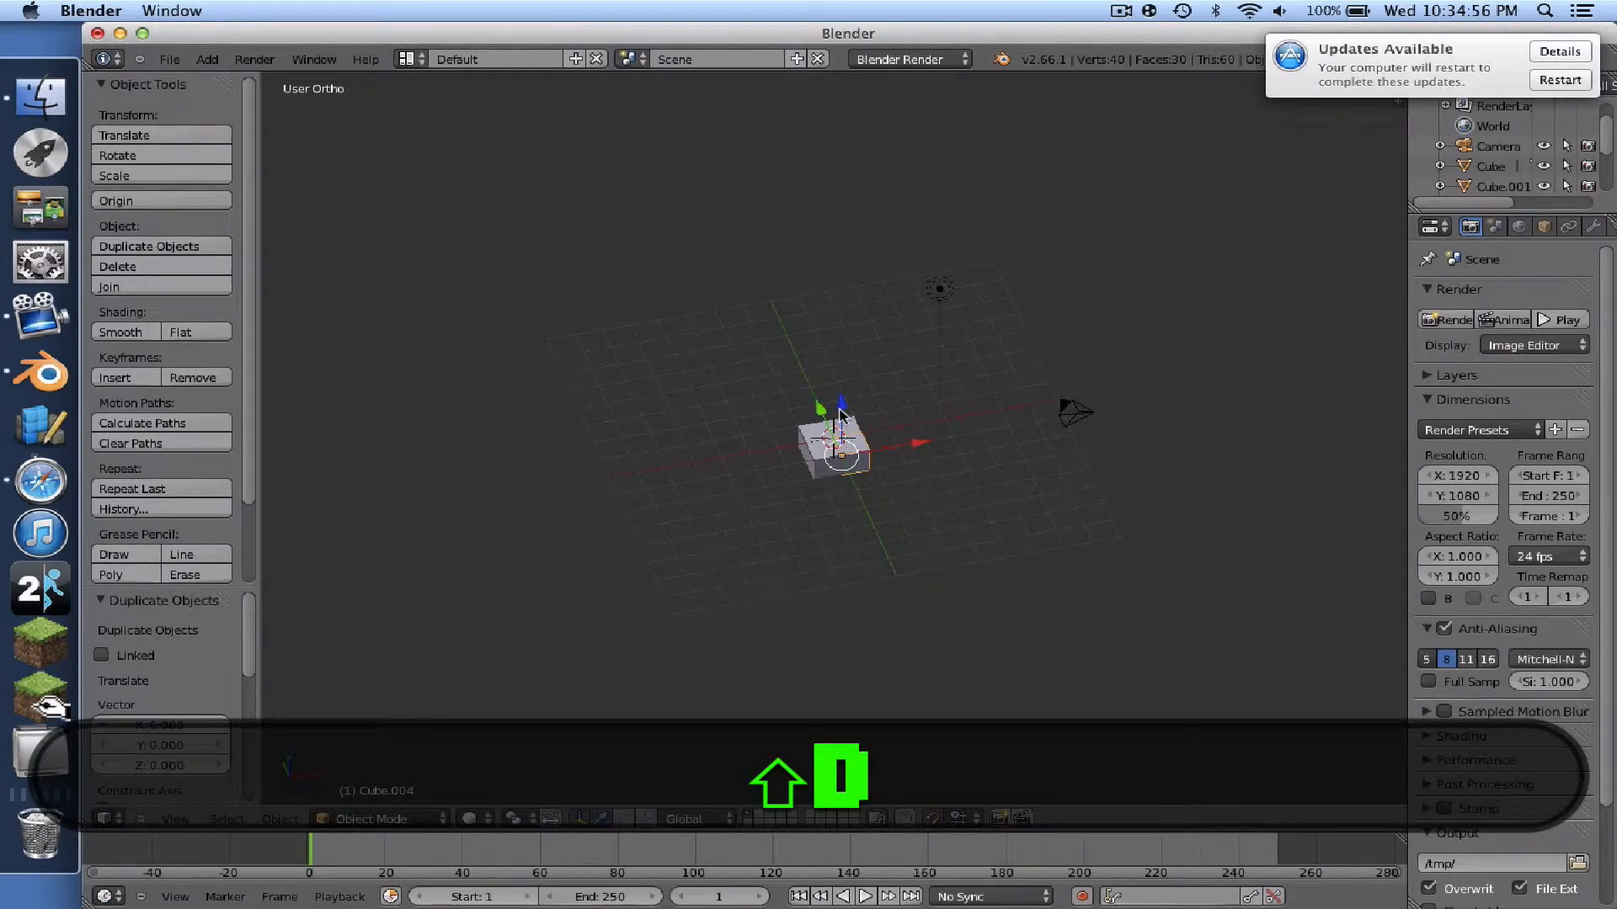
drag(841, 411, 843, 393)
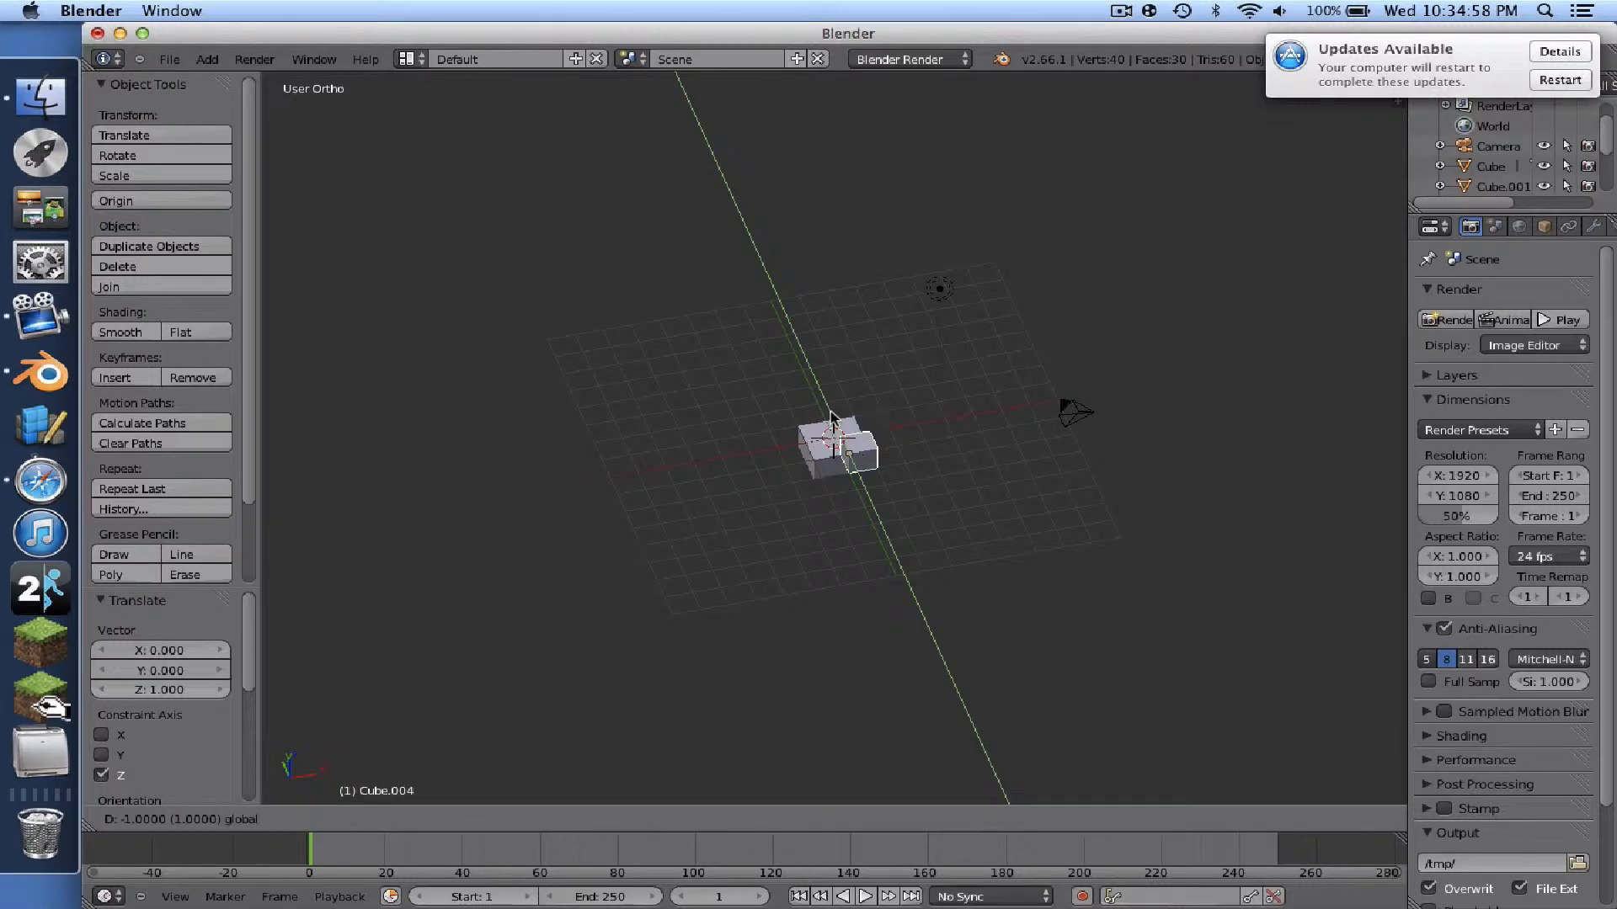
key(shift+d)
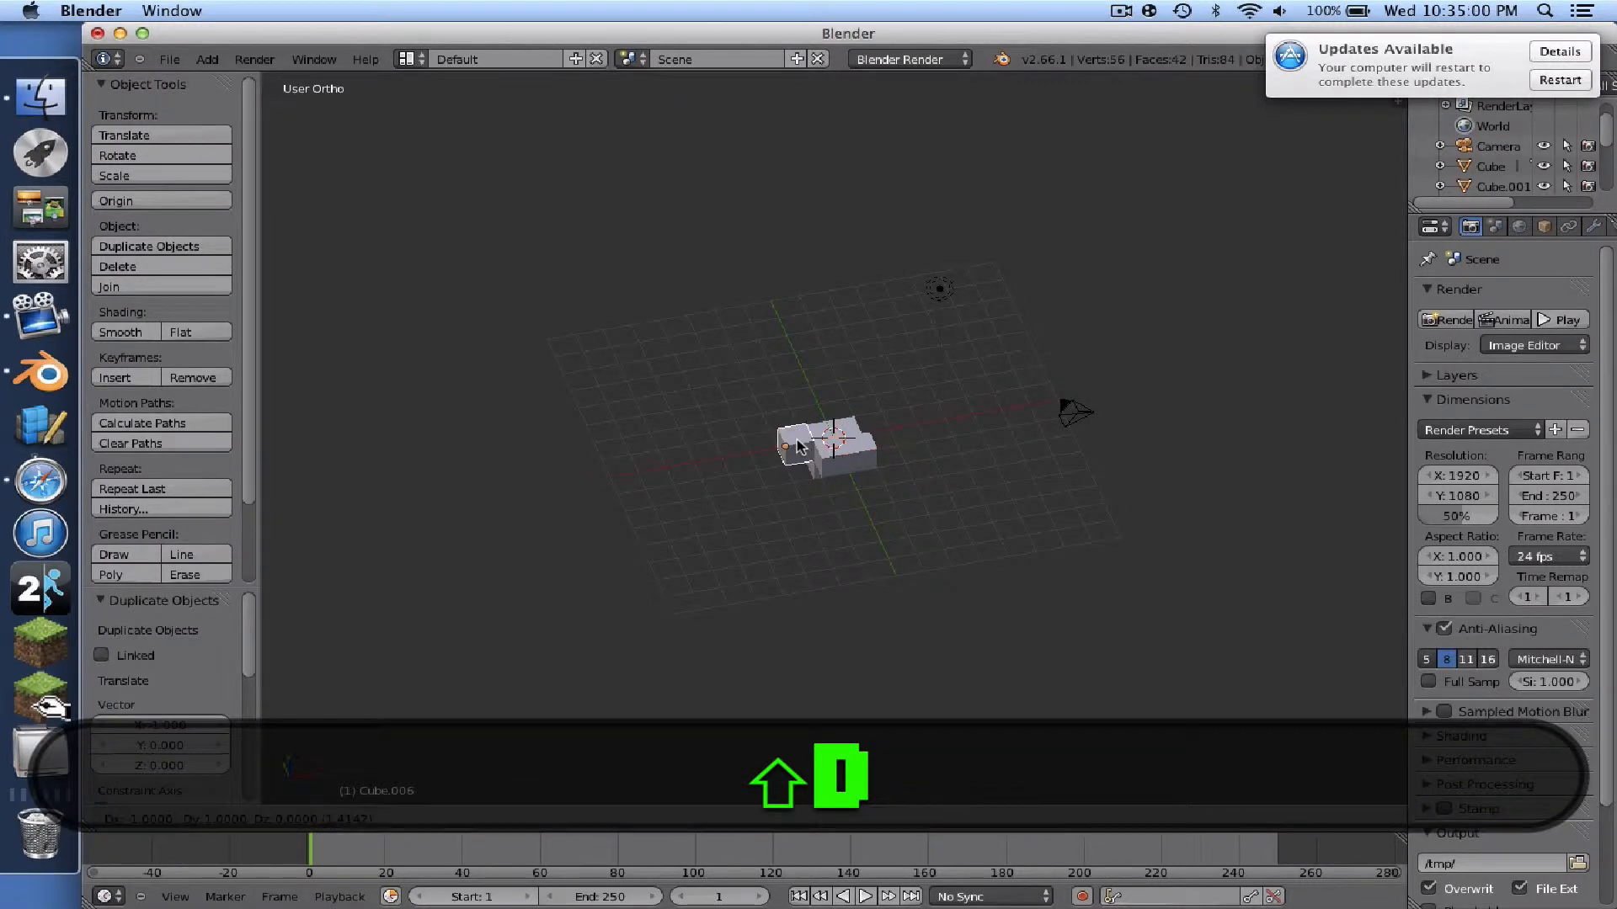
click(797, 446)
- Continue the raised ring with duplicated cubes along the base's negative-X and positive-Y sides
scroll(798, 447, left, 10)
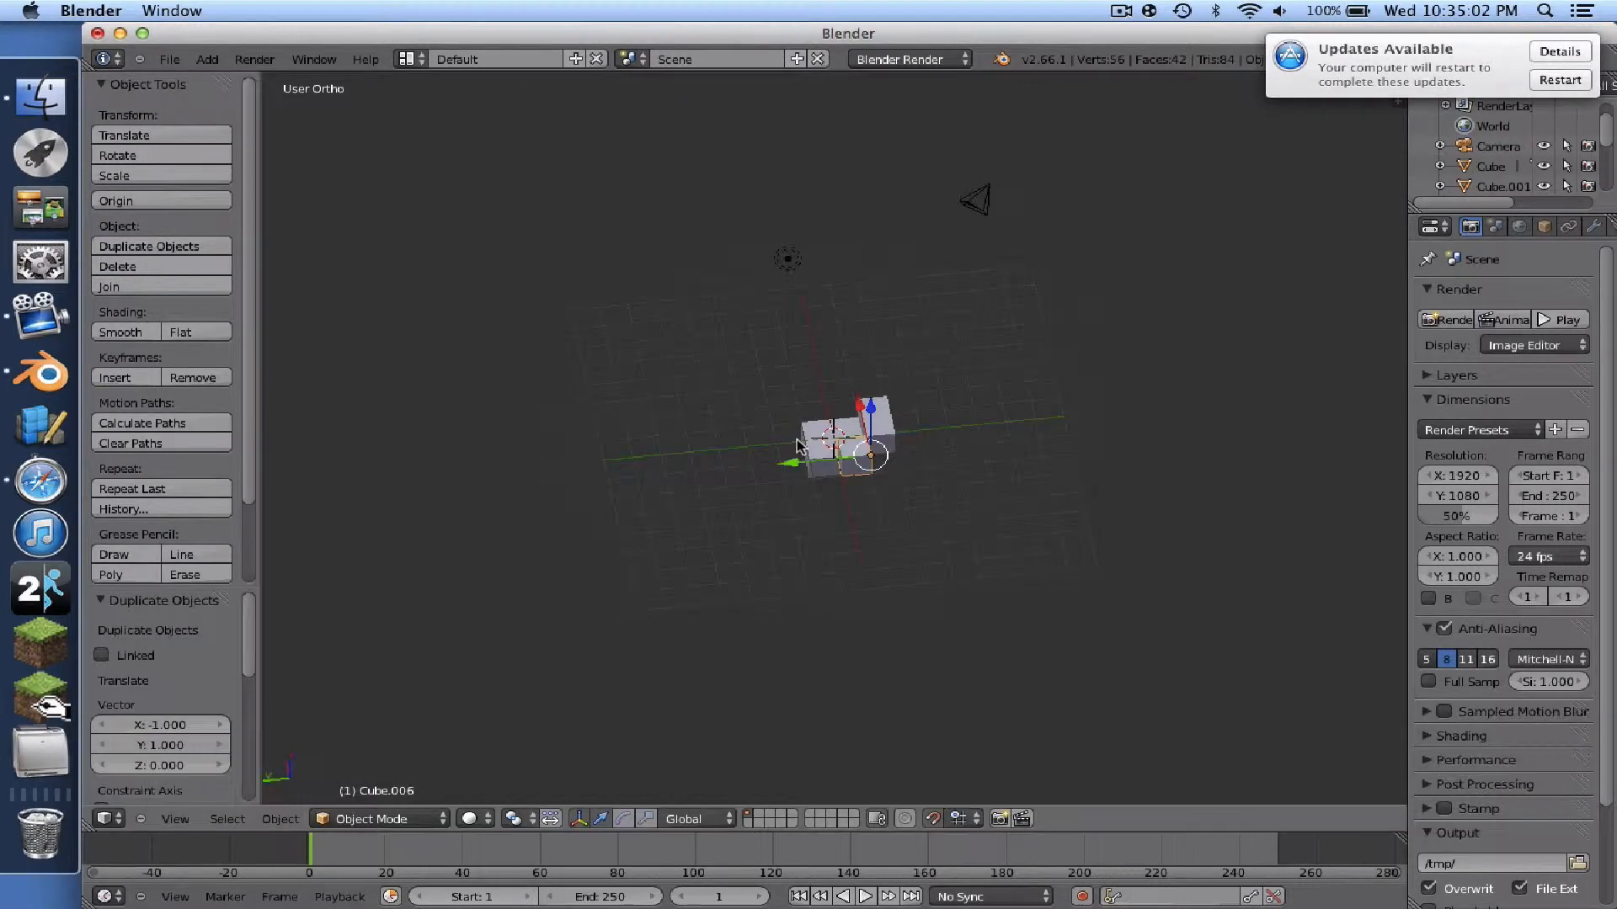
key(shift+d)
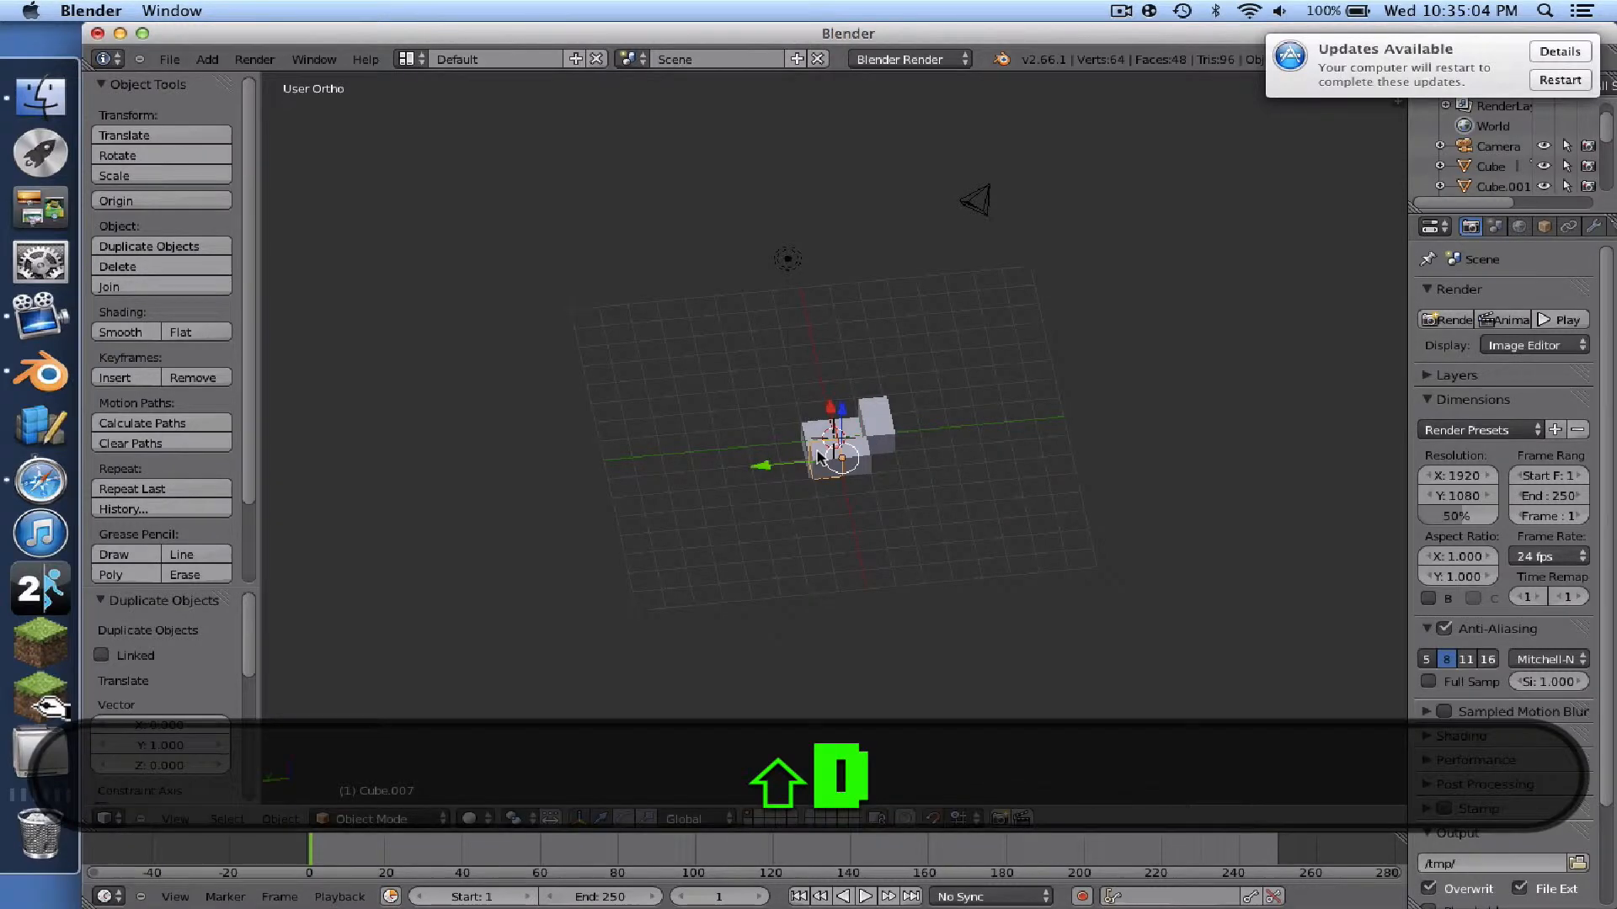
click(820, 457)
scroll(819, 458, left, 10)
key(shift+d)
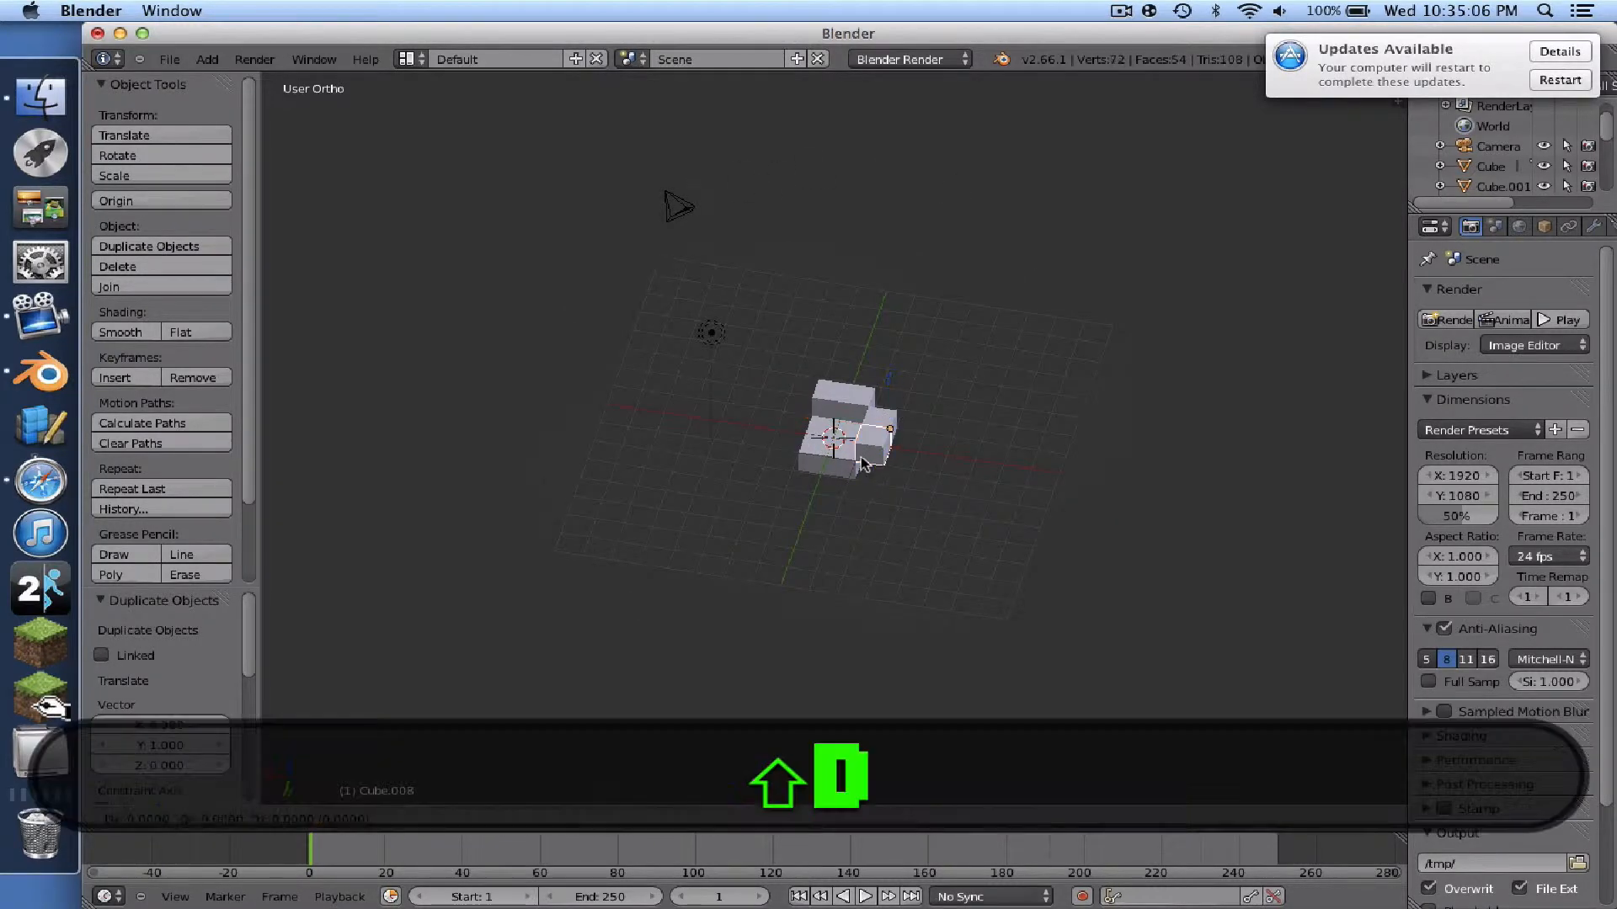
click(831, 477)
key(shift+d)
click(803, 467)
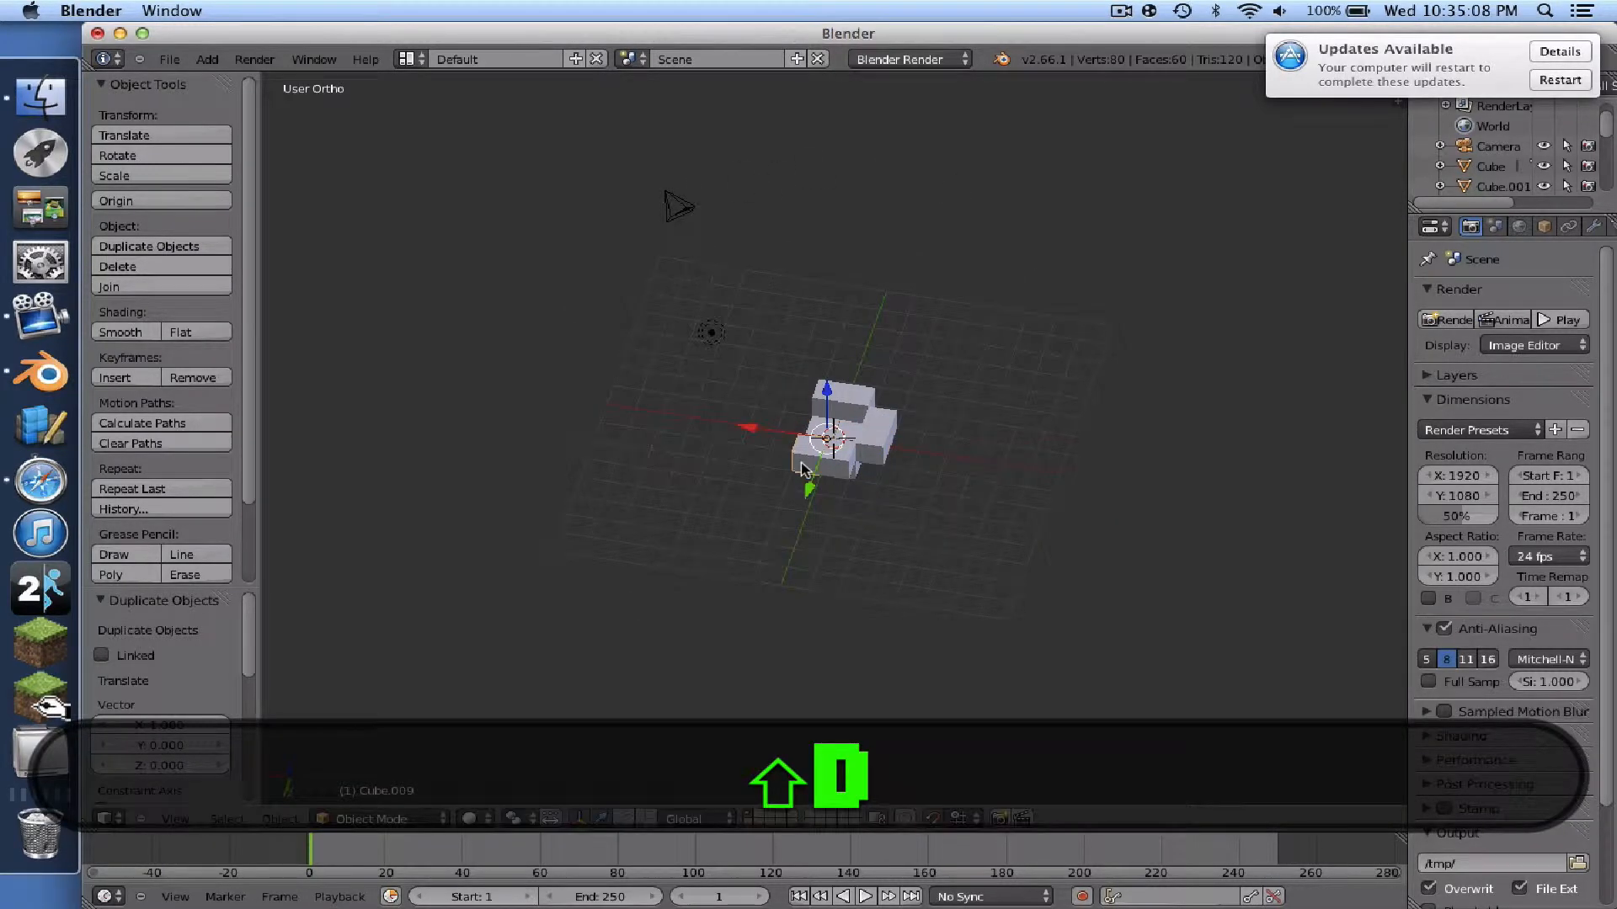
- Close the raised ring by duplicating two cubes onto its positive-X side, the second offset 1 unit along Y
scroll(803, 468, left, 8)
scroll(803, 467, up, 6)
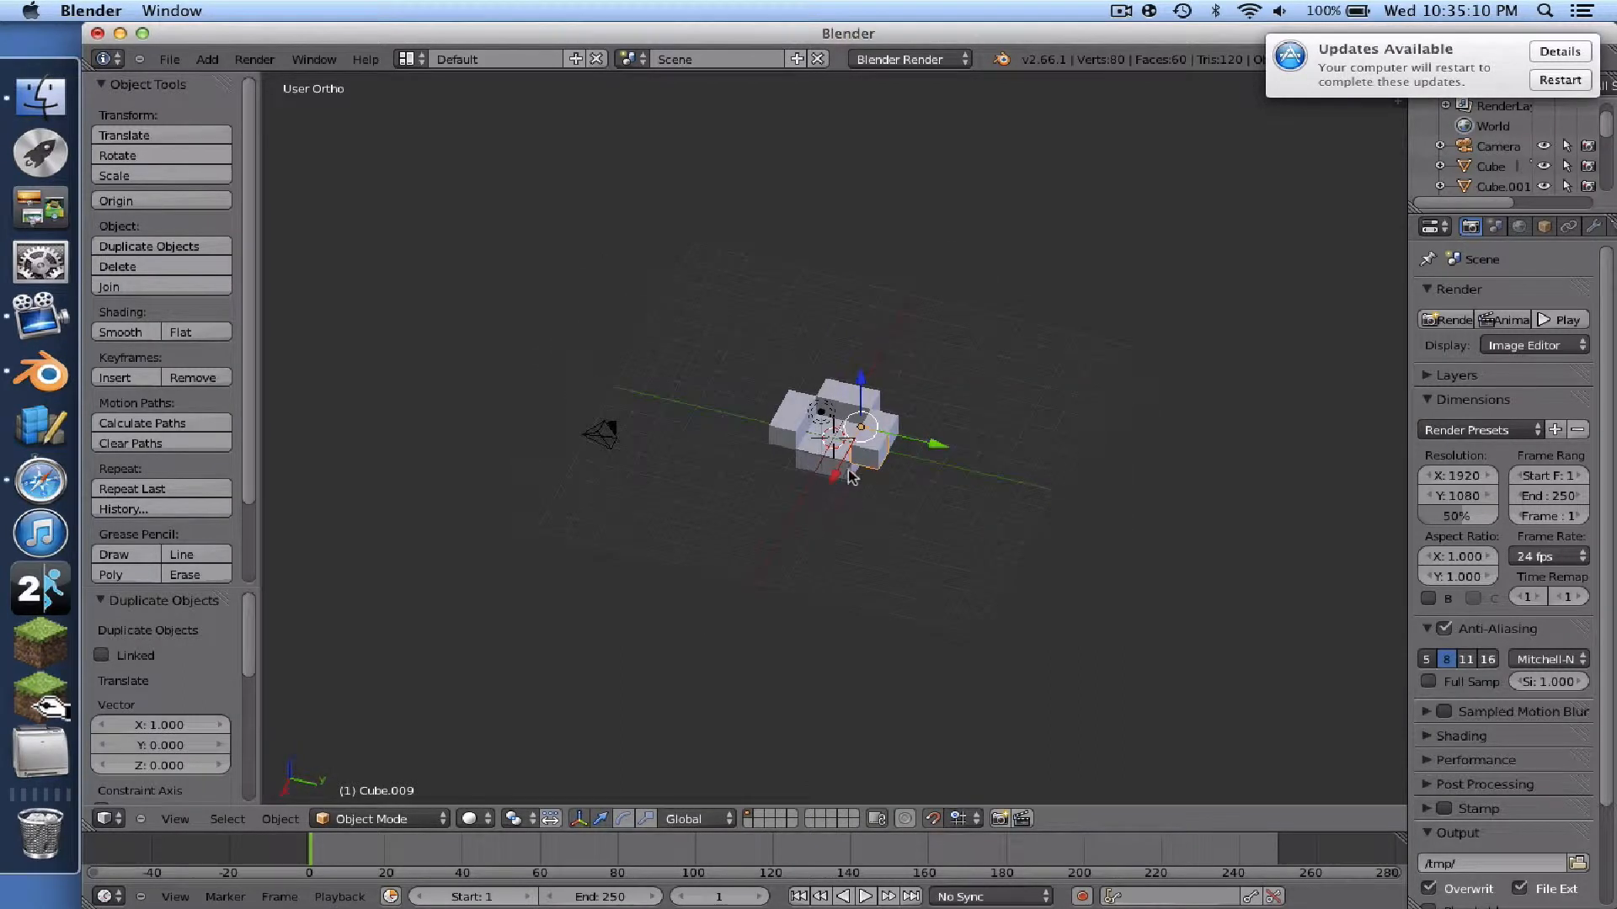
key(shift+d)
click(859, 474)
key(shift+d)
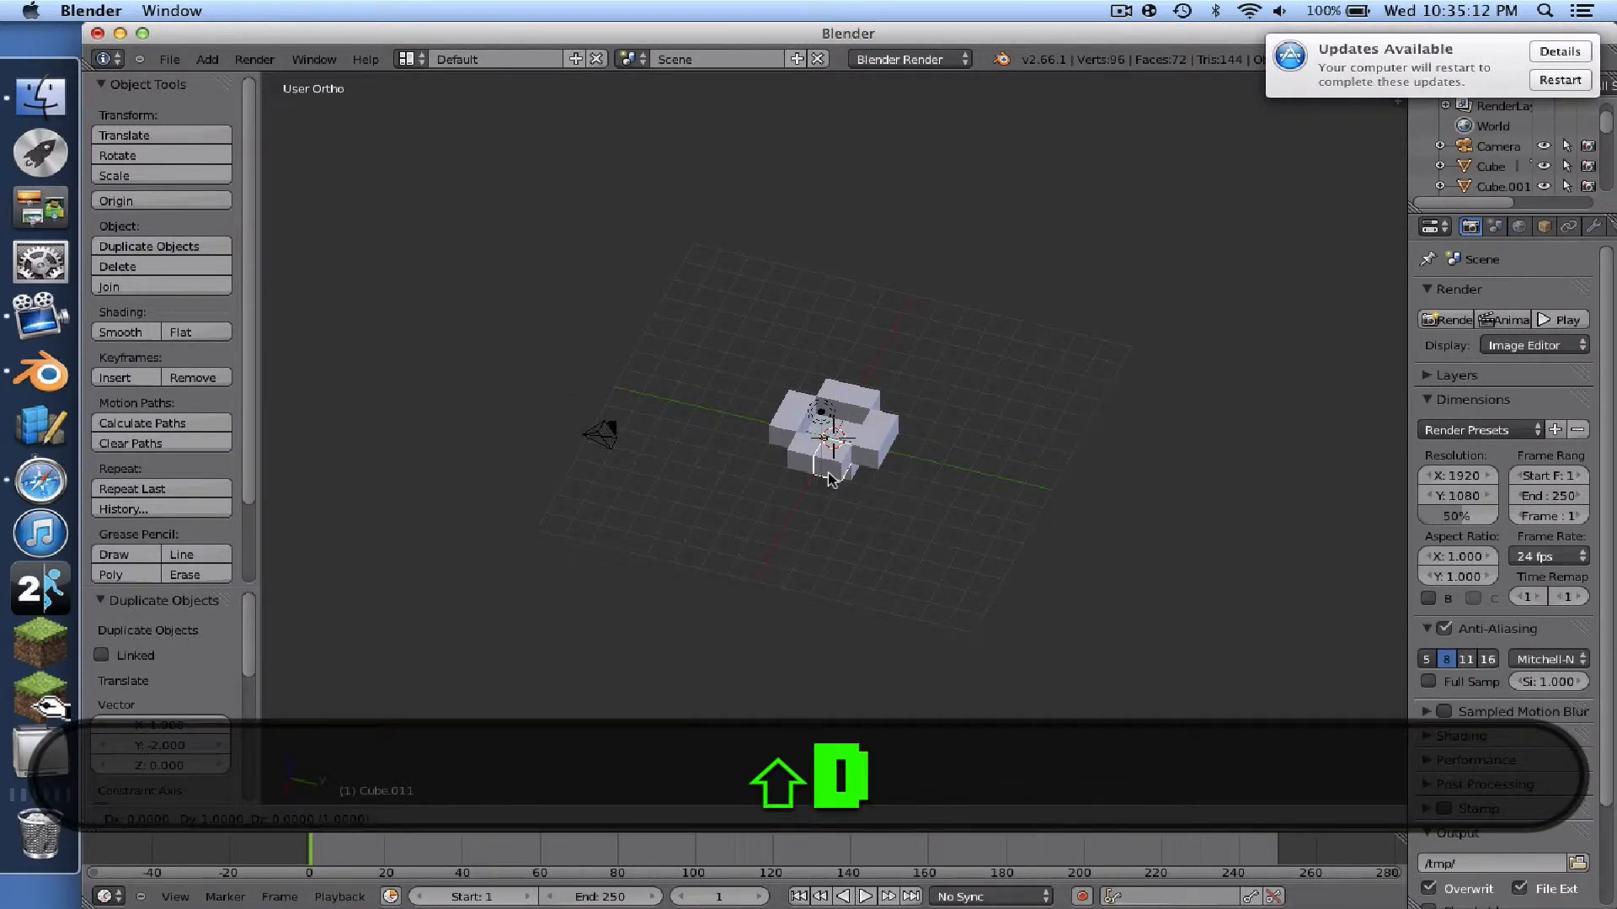
click(827, 472)
- Start another layer on the positive-X side with a copy raised 1 unit and moved 1 along X, and duplicate it -1 along Y
key(shift+d)
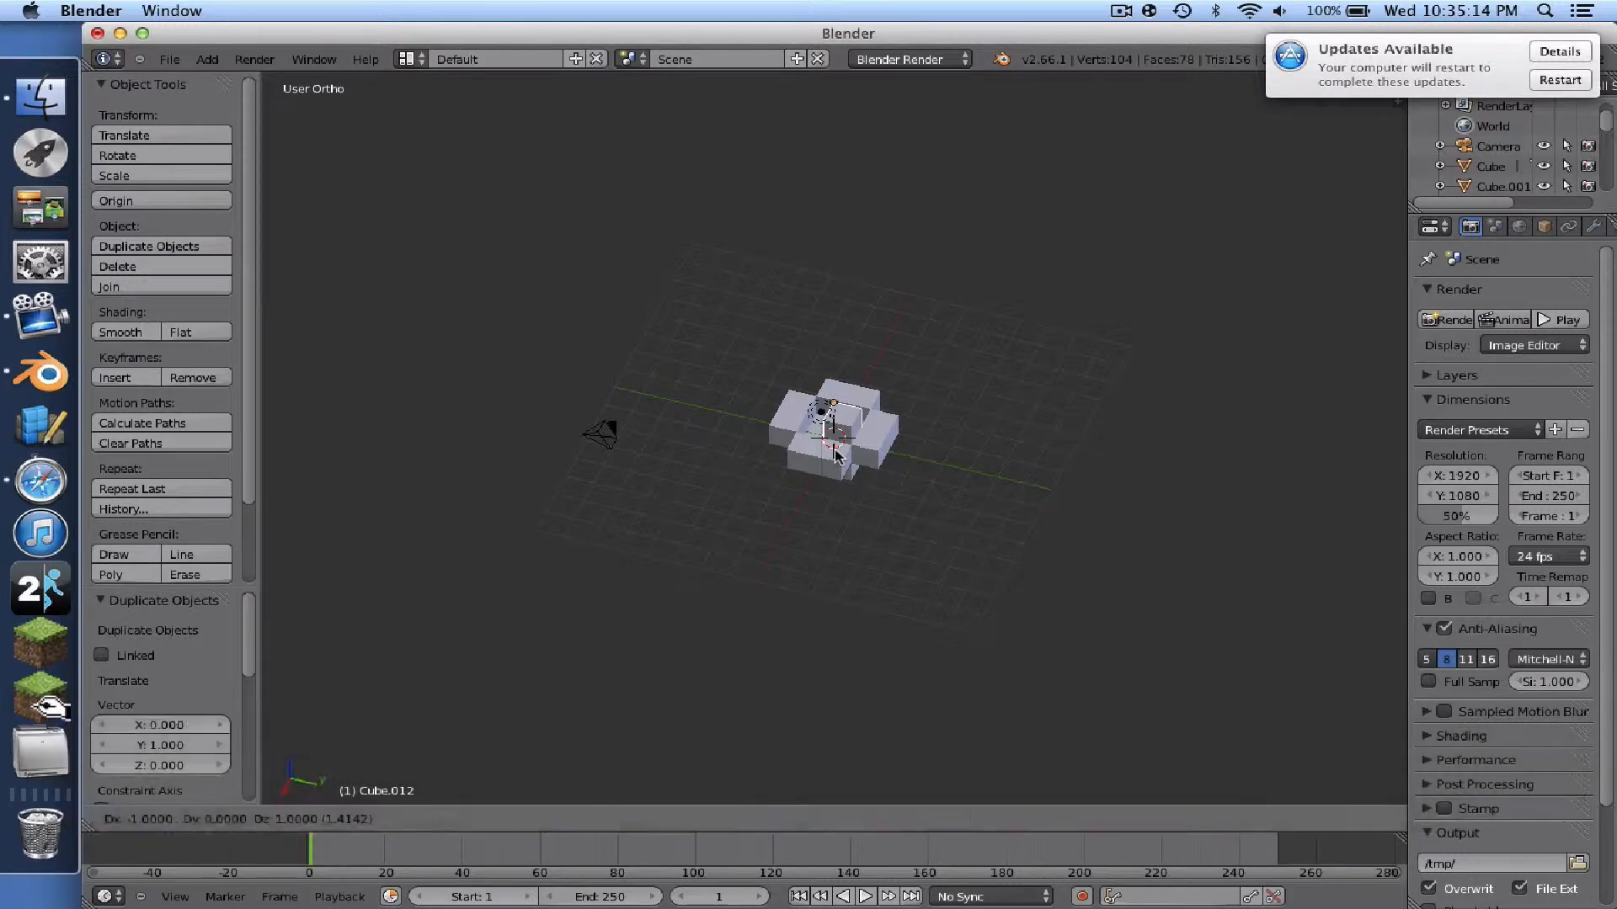
click(839, 421)
drag(816, 435, 814, 447)
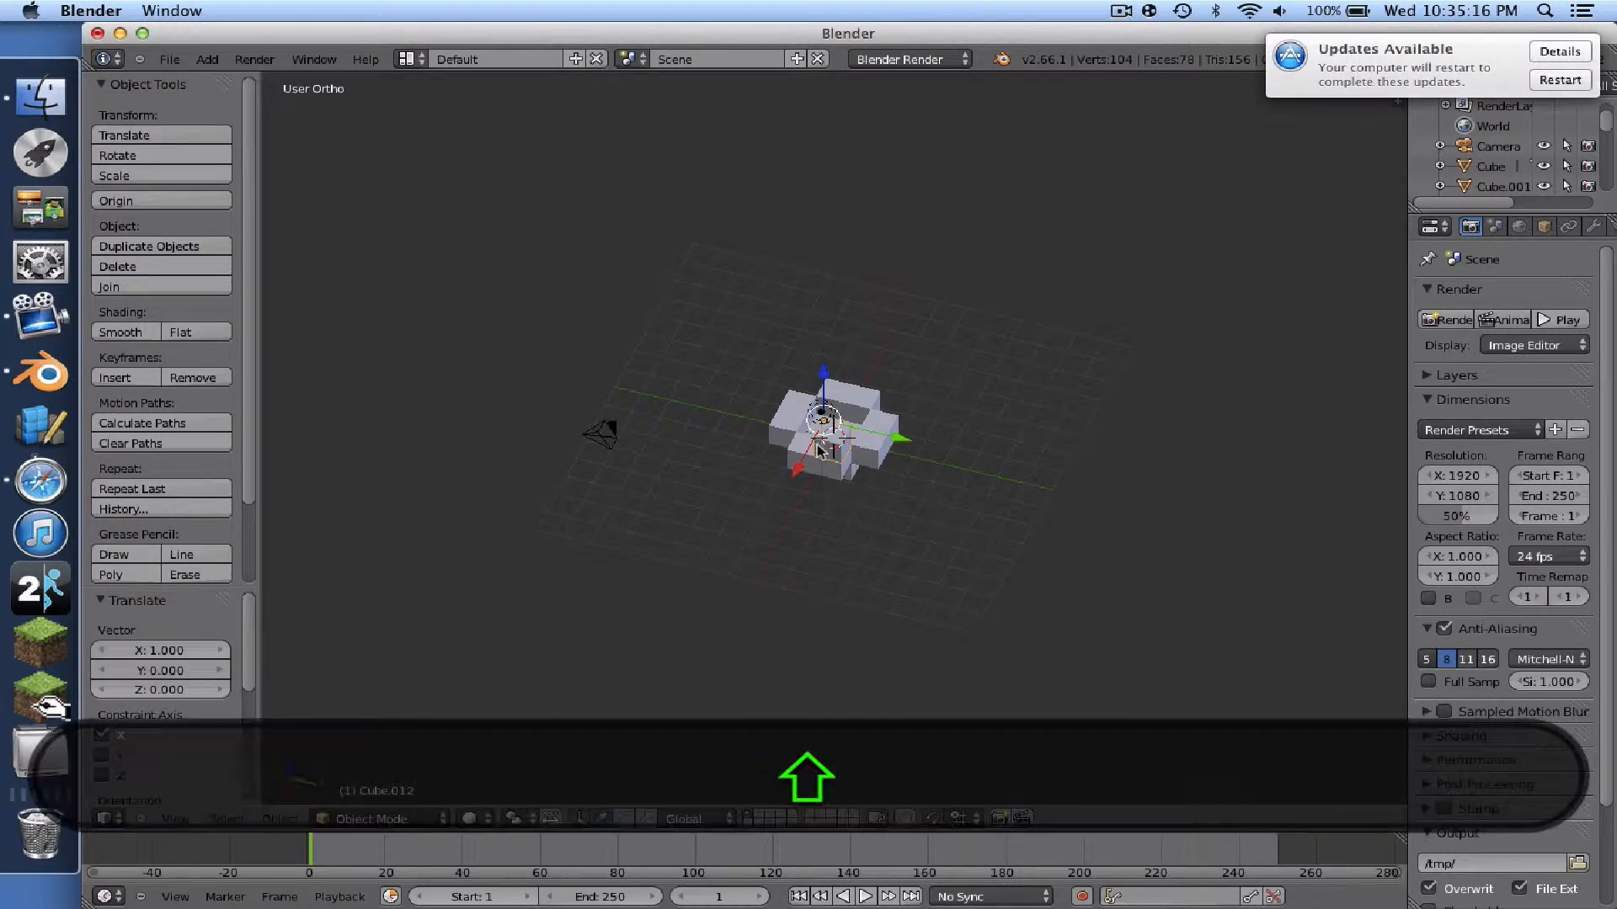
key(shift+d)
- Duplicate two cubes onto the positive-Y side of the upper layer, the second offset -1 along X
key(shift+d)
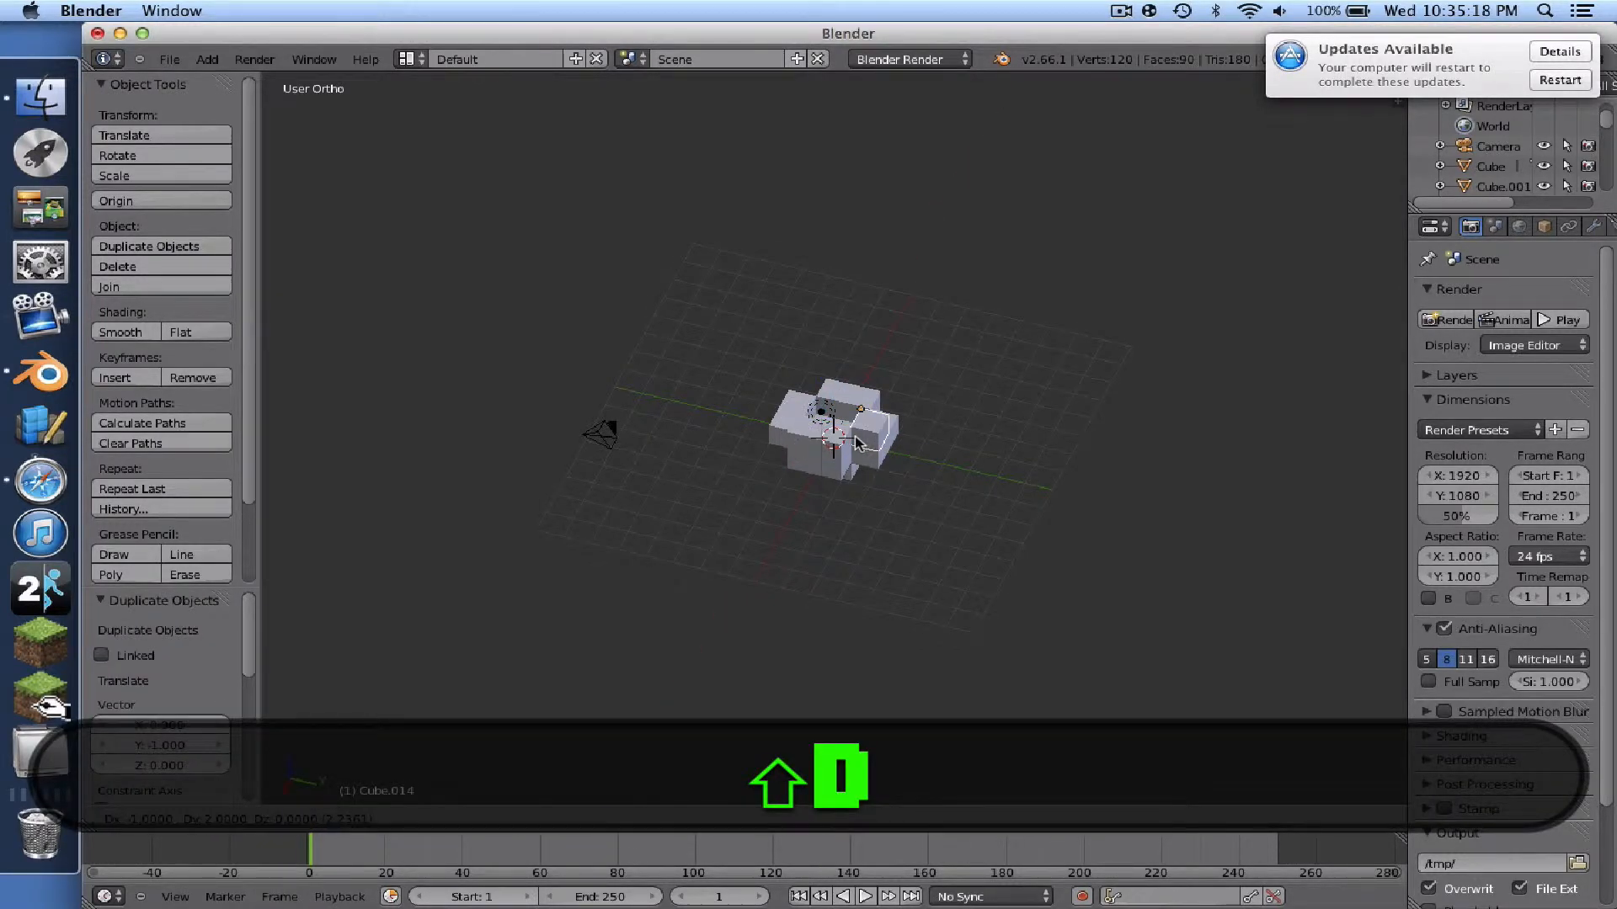
click(857, 442)
key(shift+d)
click(861, 408)
- Duplicate the last cube with an offset of X -1 and Z 1, and lower the copy 1 unit along Z
key(shift+d)
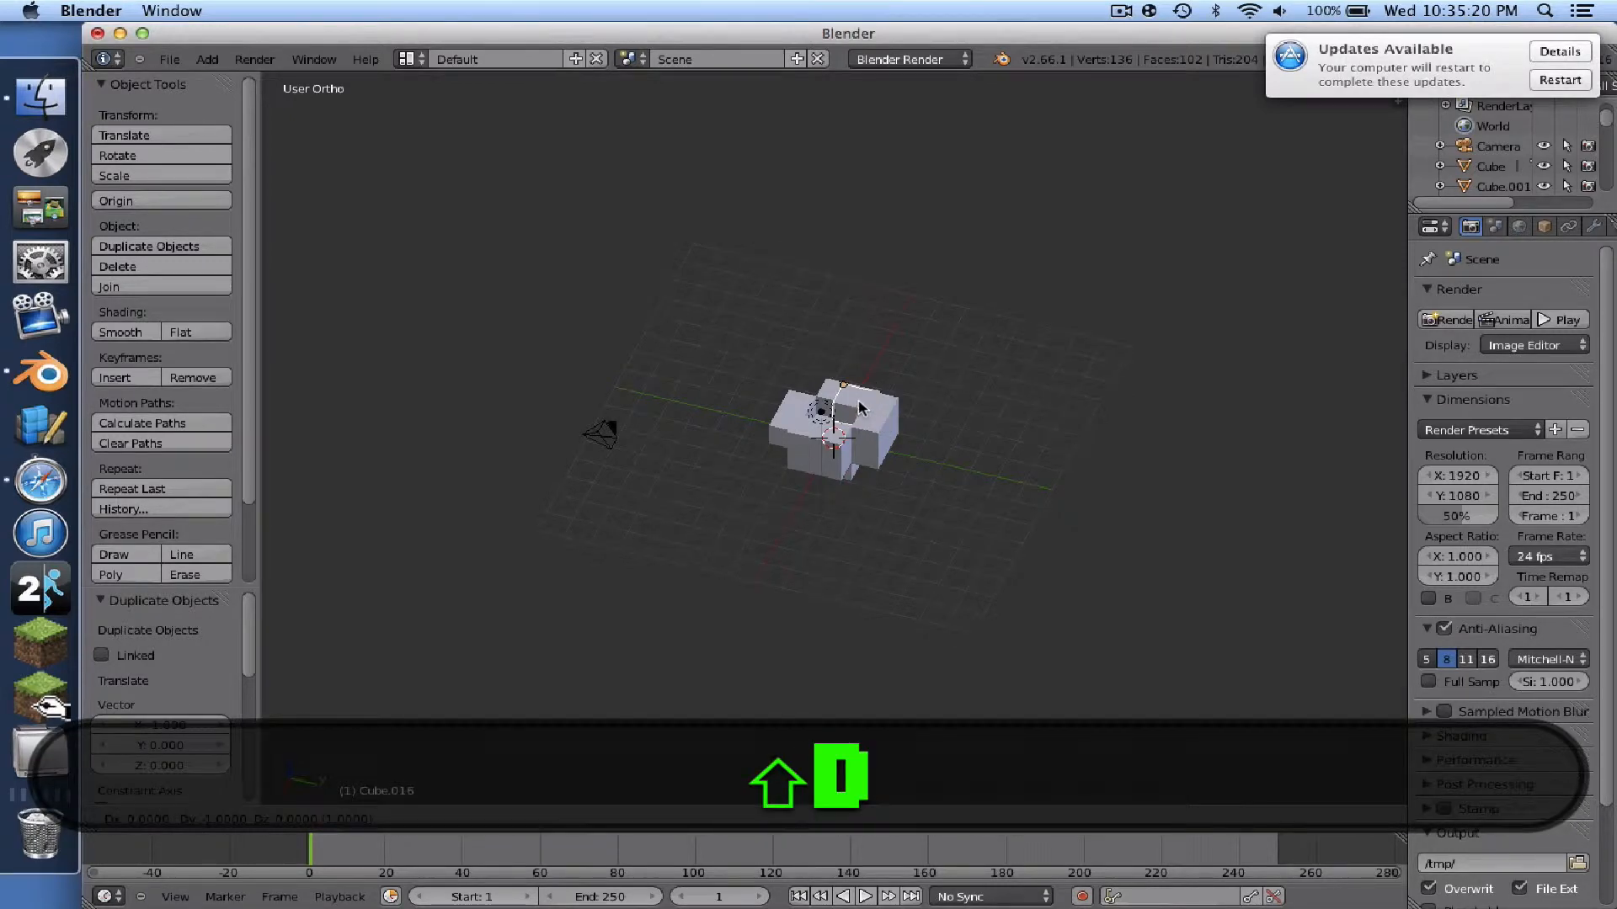
click(861, 404)
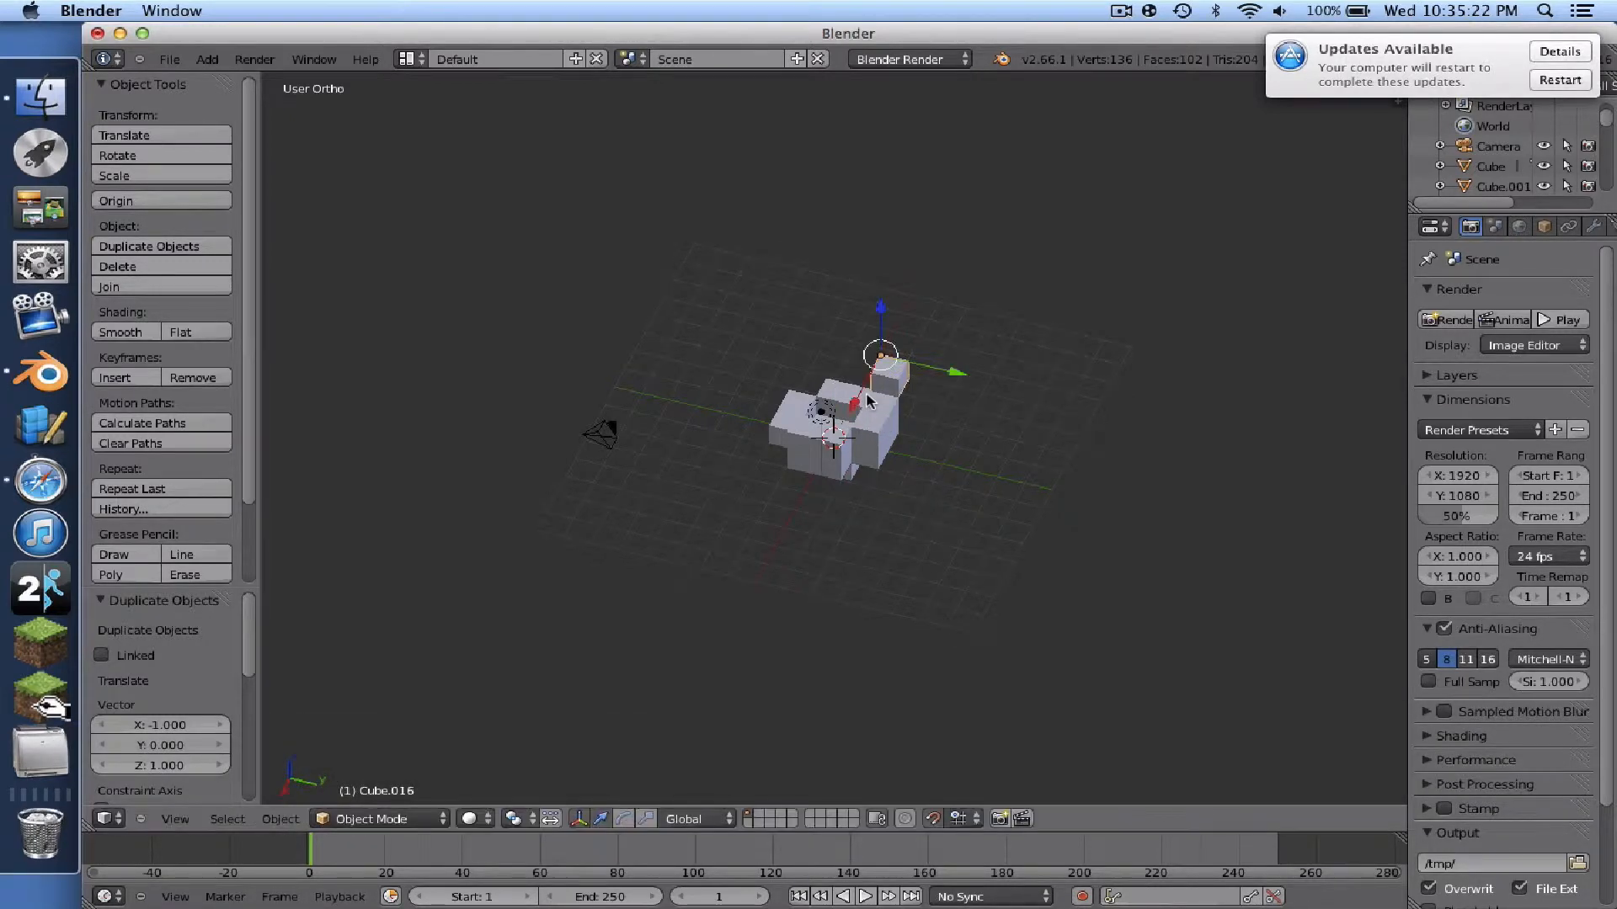
middle_drag(863, 404, 900, 343)
drag(900, 342, 903, 369)
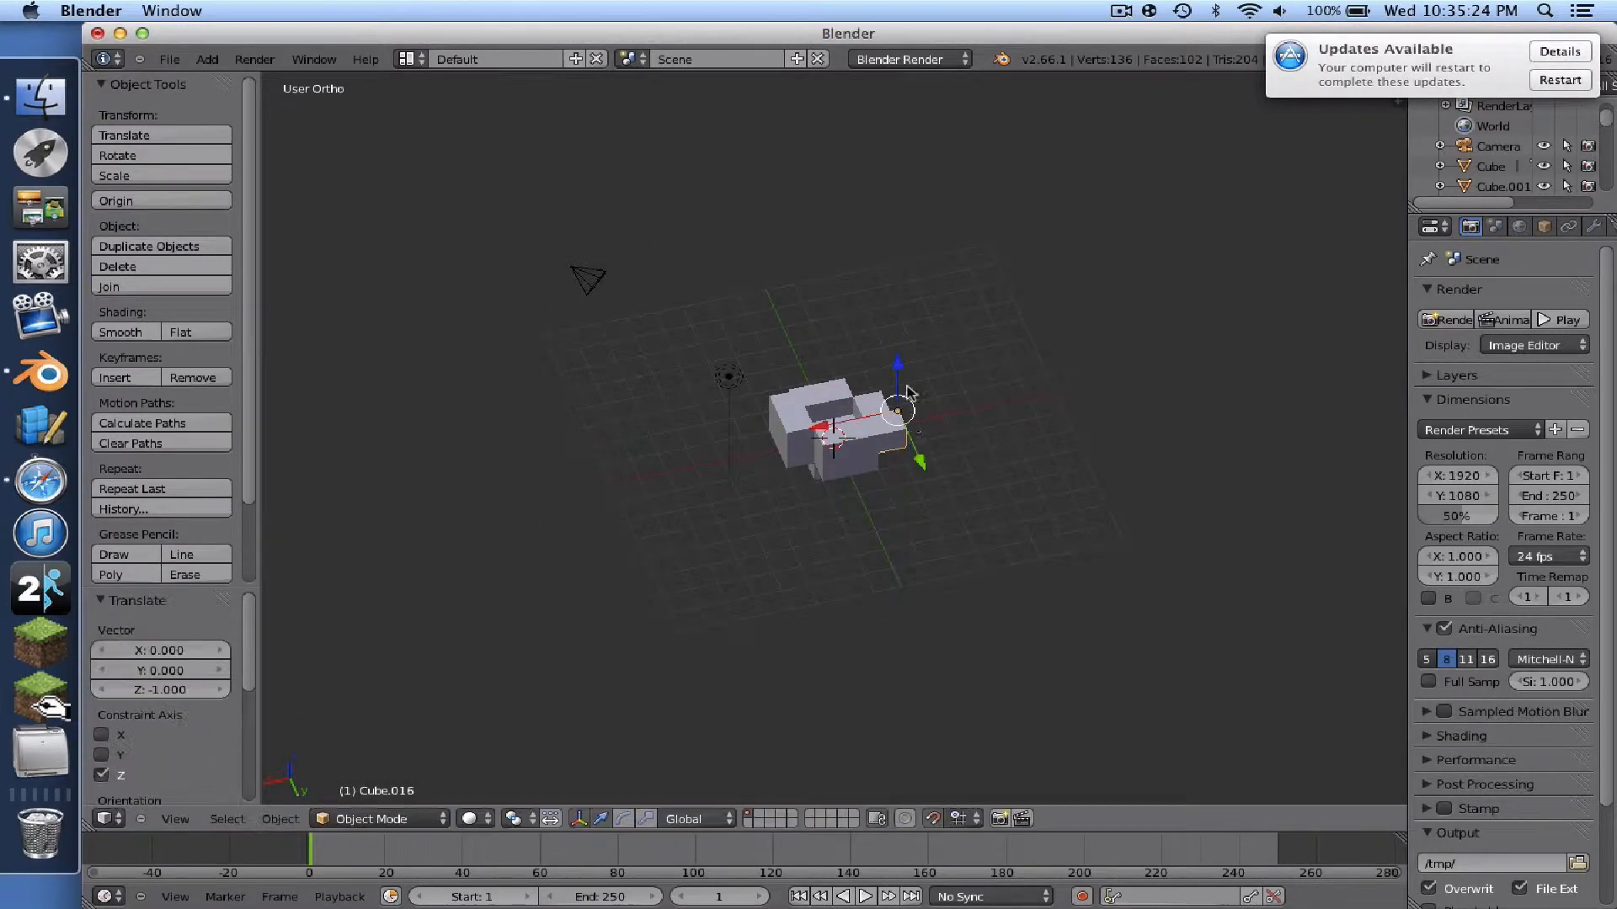
- Move the last cube -2 along Y, duplicate it 1 unit along Y, and place another copy offset X 1, Y -1, Z 1
click(937, 458)
key(shift+d)
key(y)
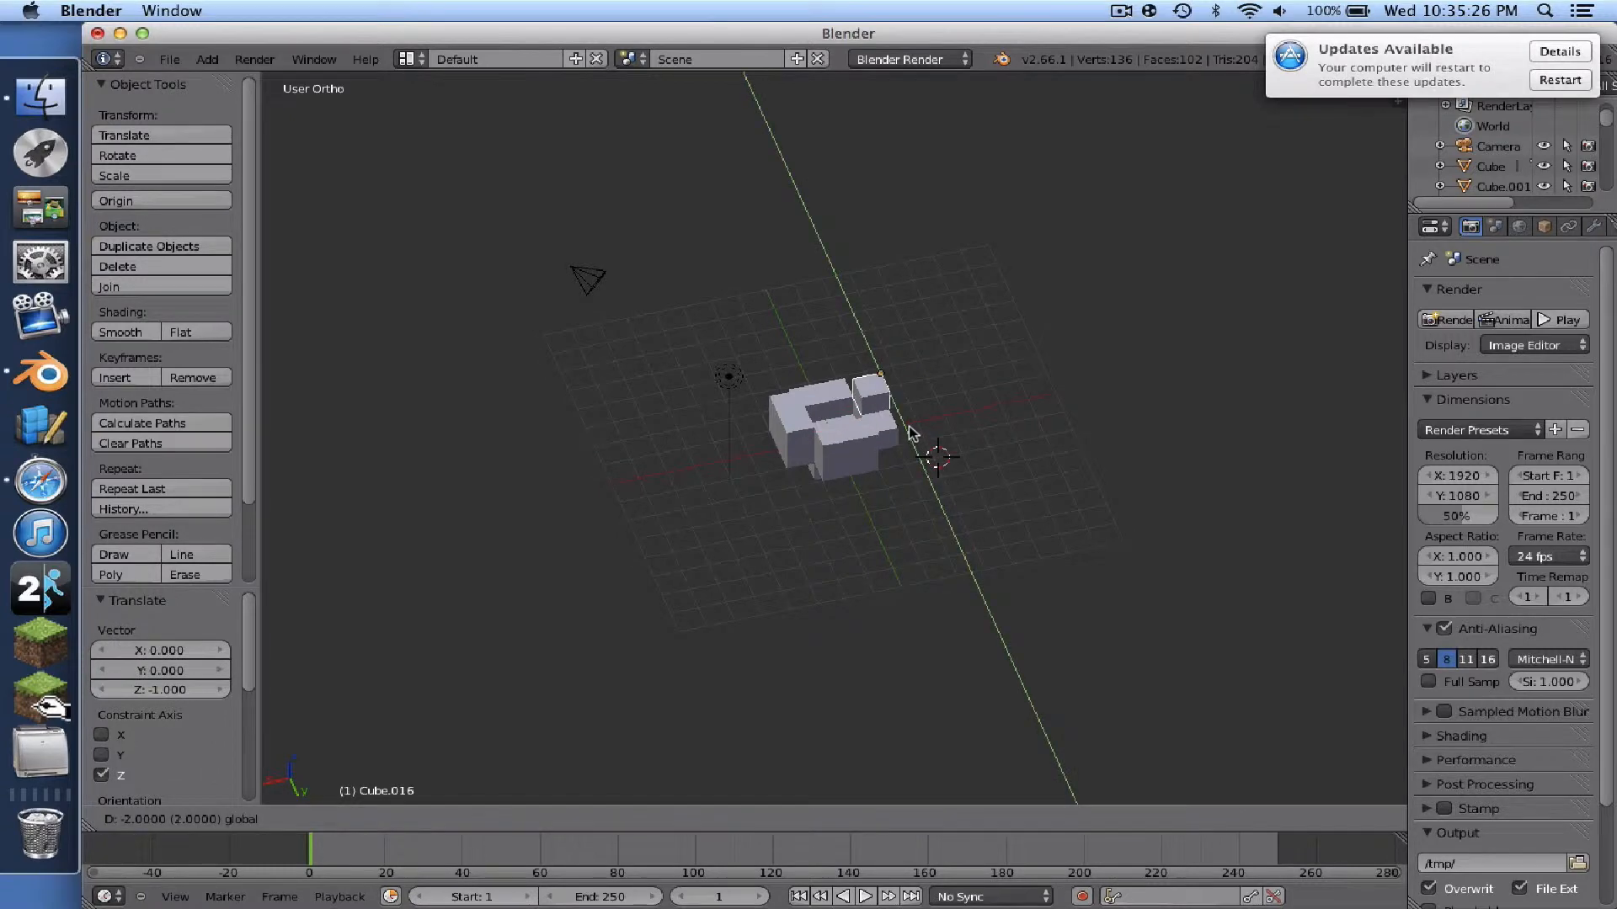
click(910, 433)
key(shift+d)
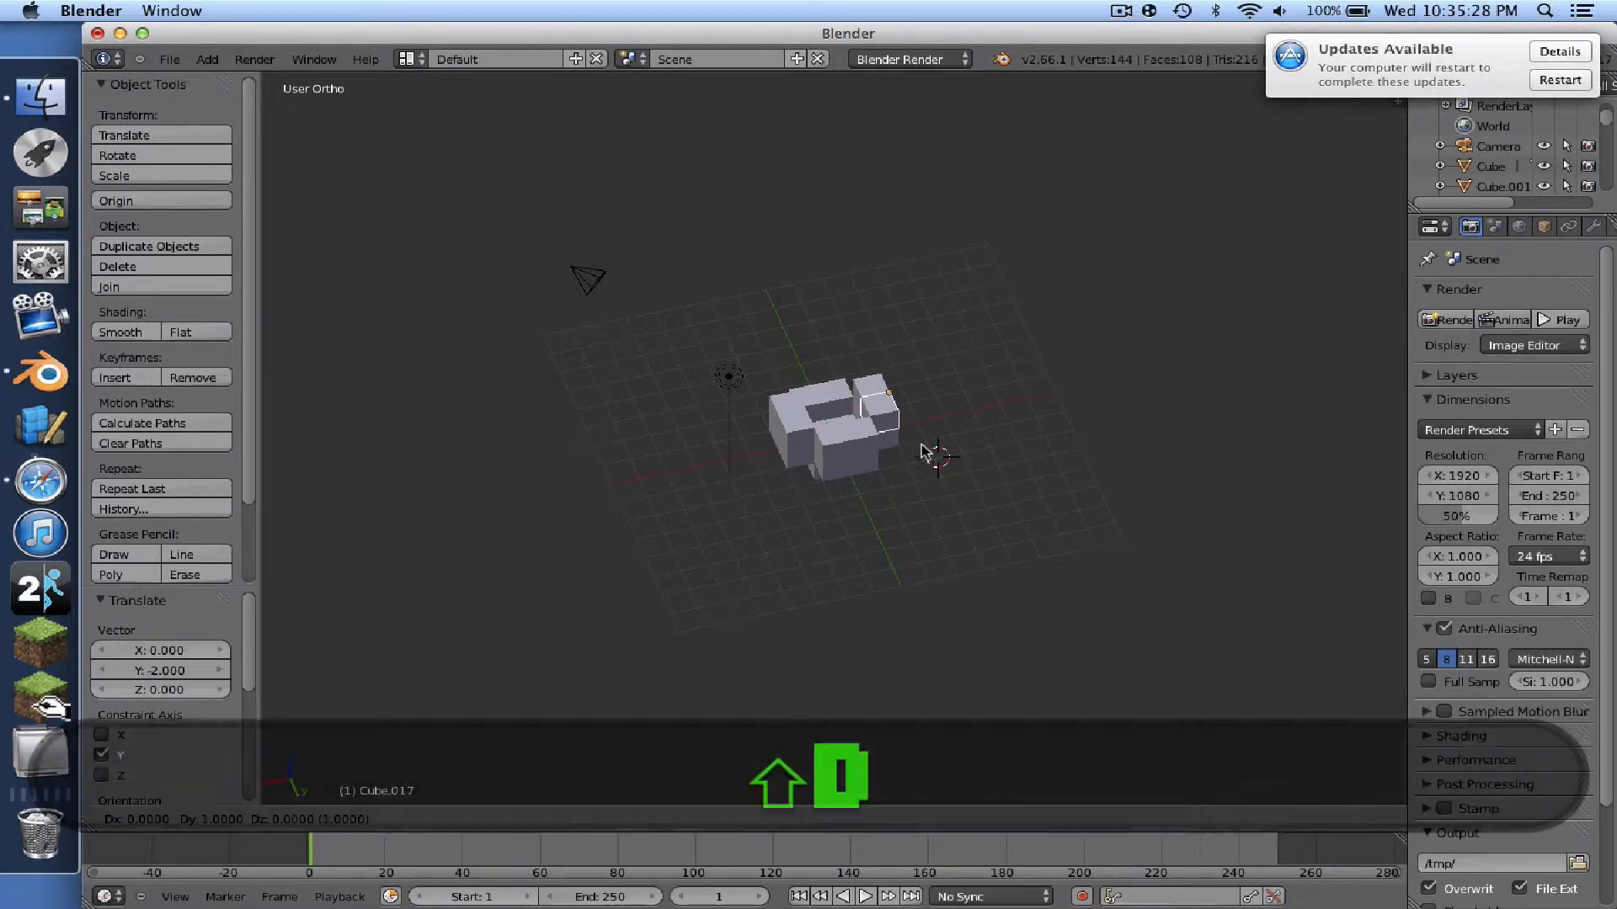
click(873, 417)
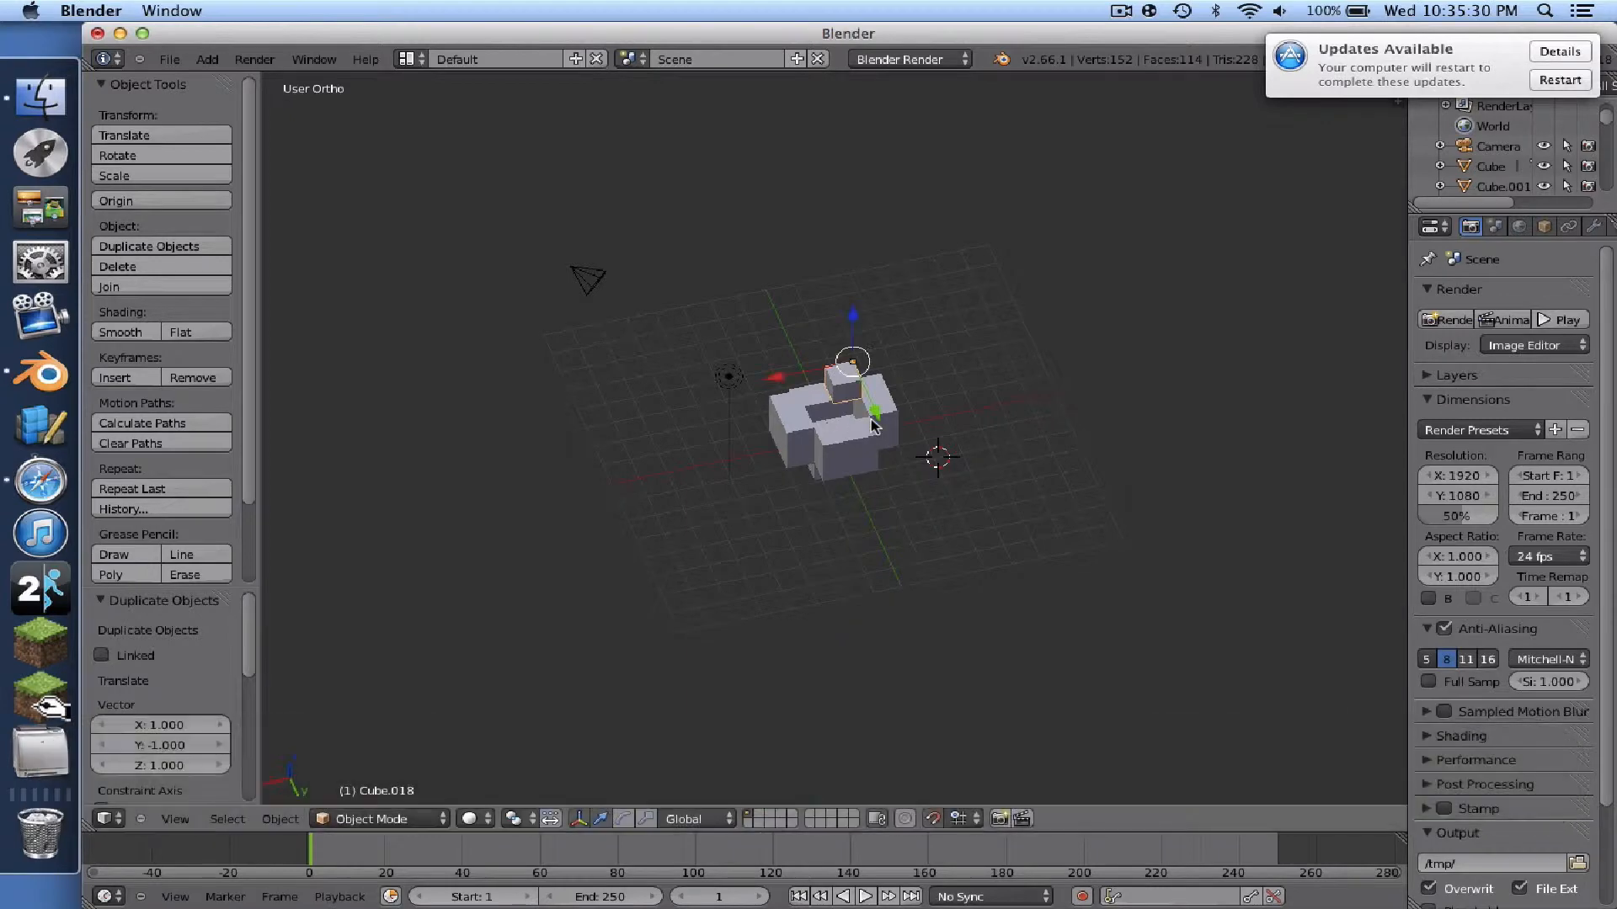
- Duplicate a cube to the upper layer's negative-Y side and move the copy -1 along Y
middle_drag(873, 417, 816, 334)
drag(797, 350, 815, 396)
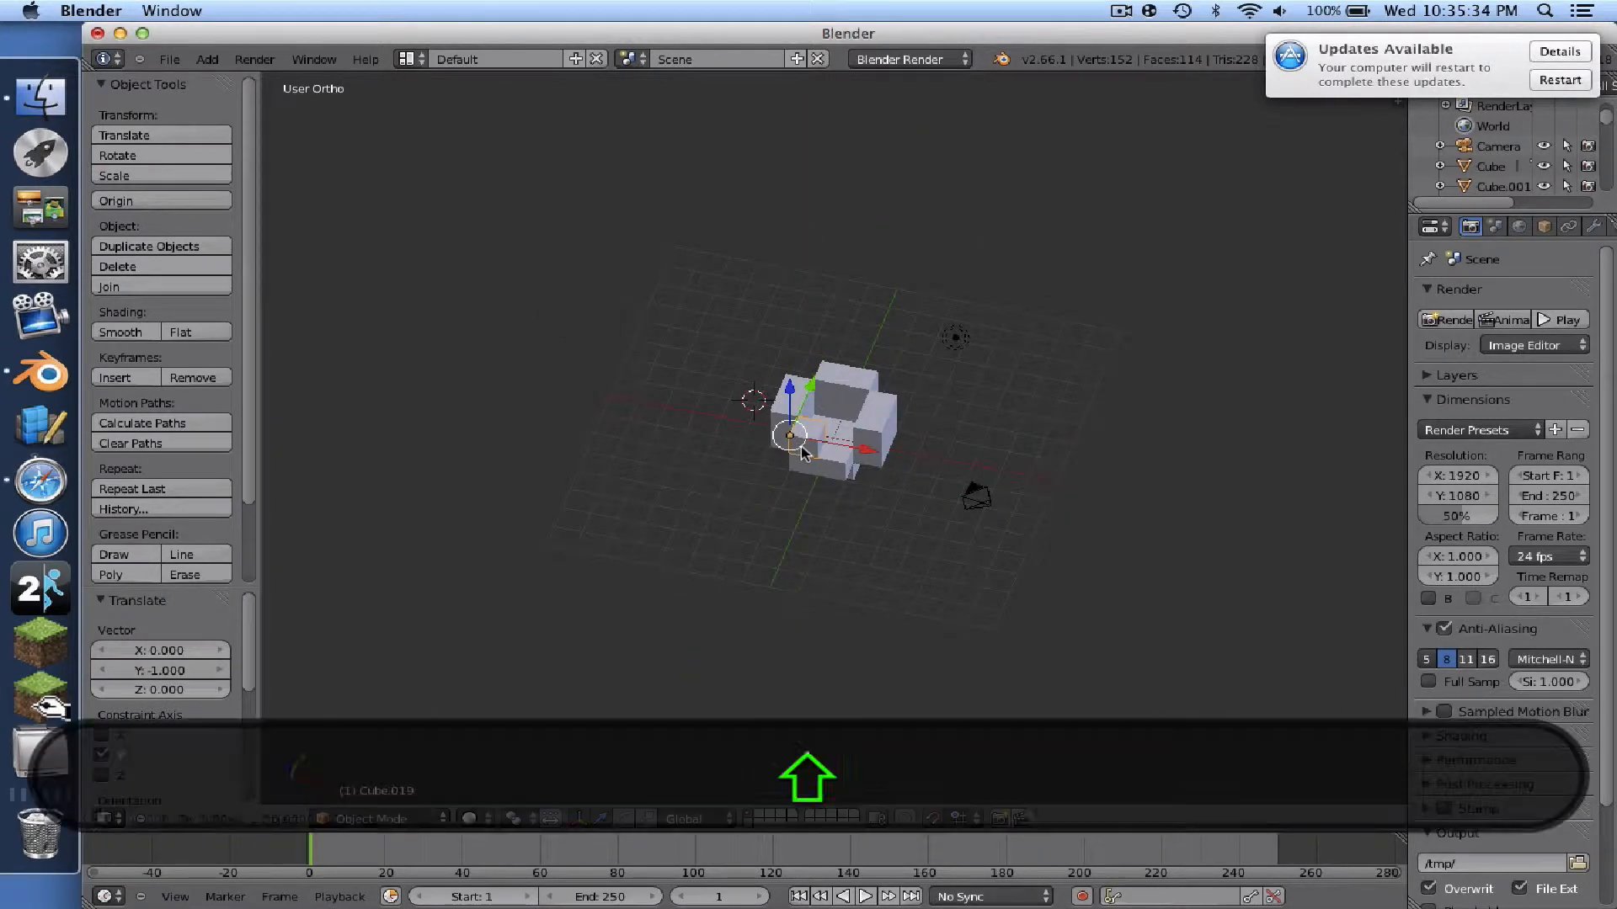
key(shift+d)
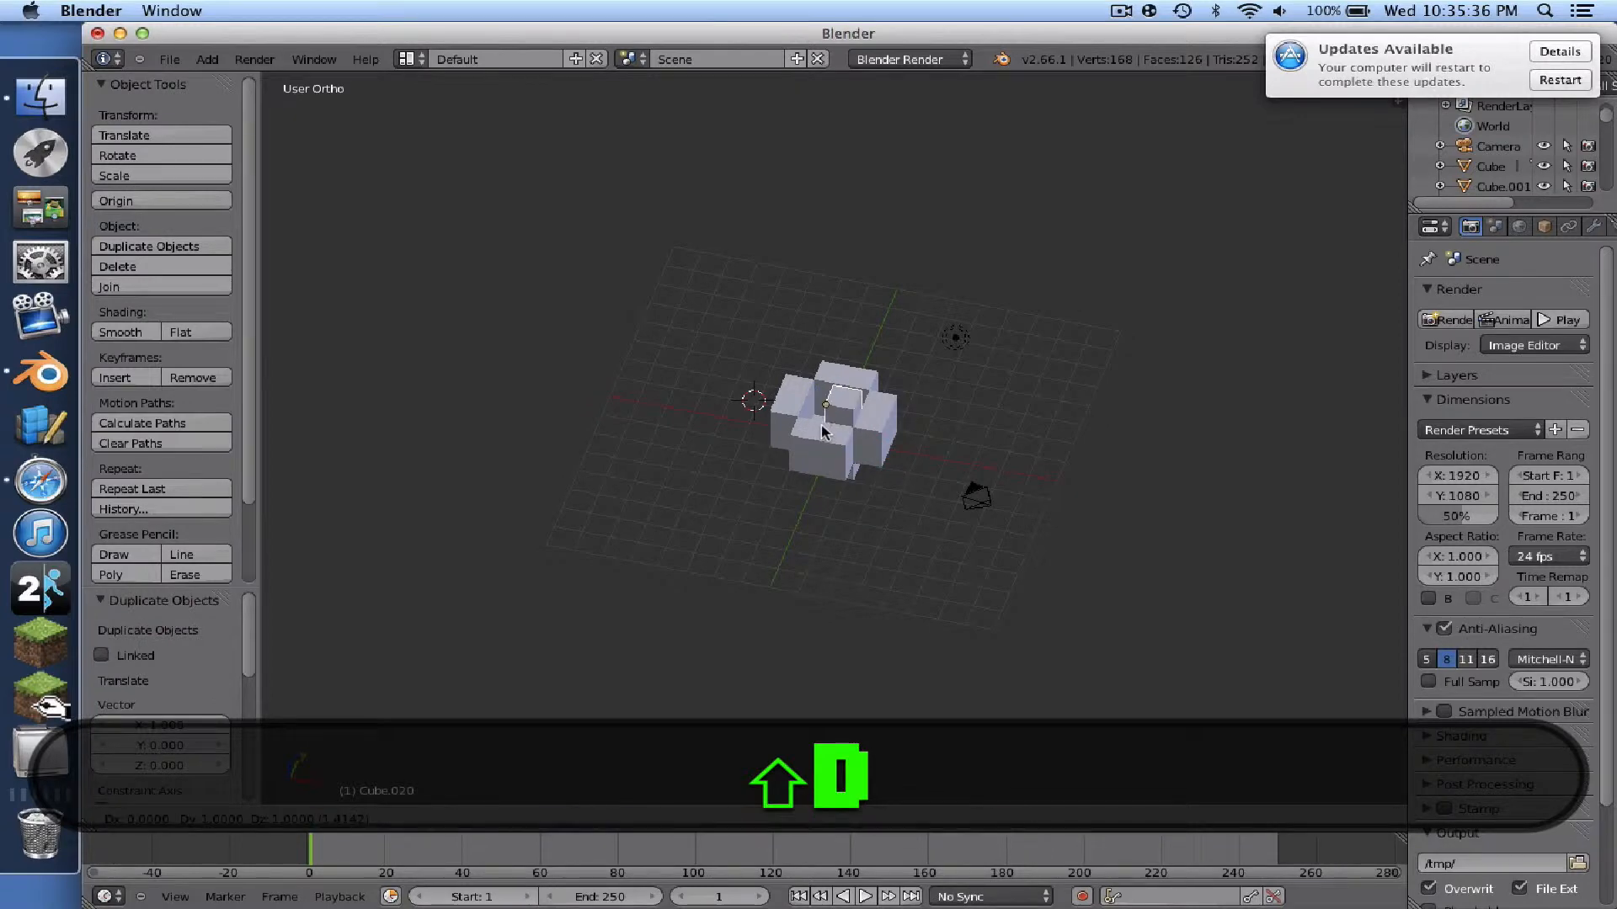
click(829, 415)
drag(850, 356, 844, 374)
- Extend the upper layer's negative-Y row along X with three duplicated cubes, the last copy offset -3 along X
key(shift+d)
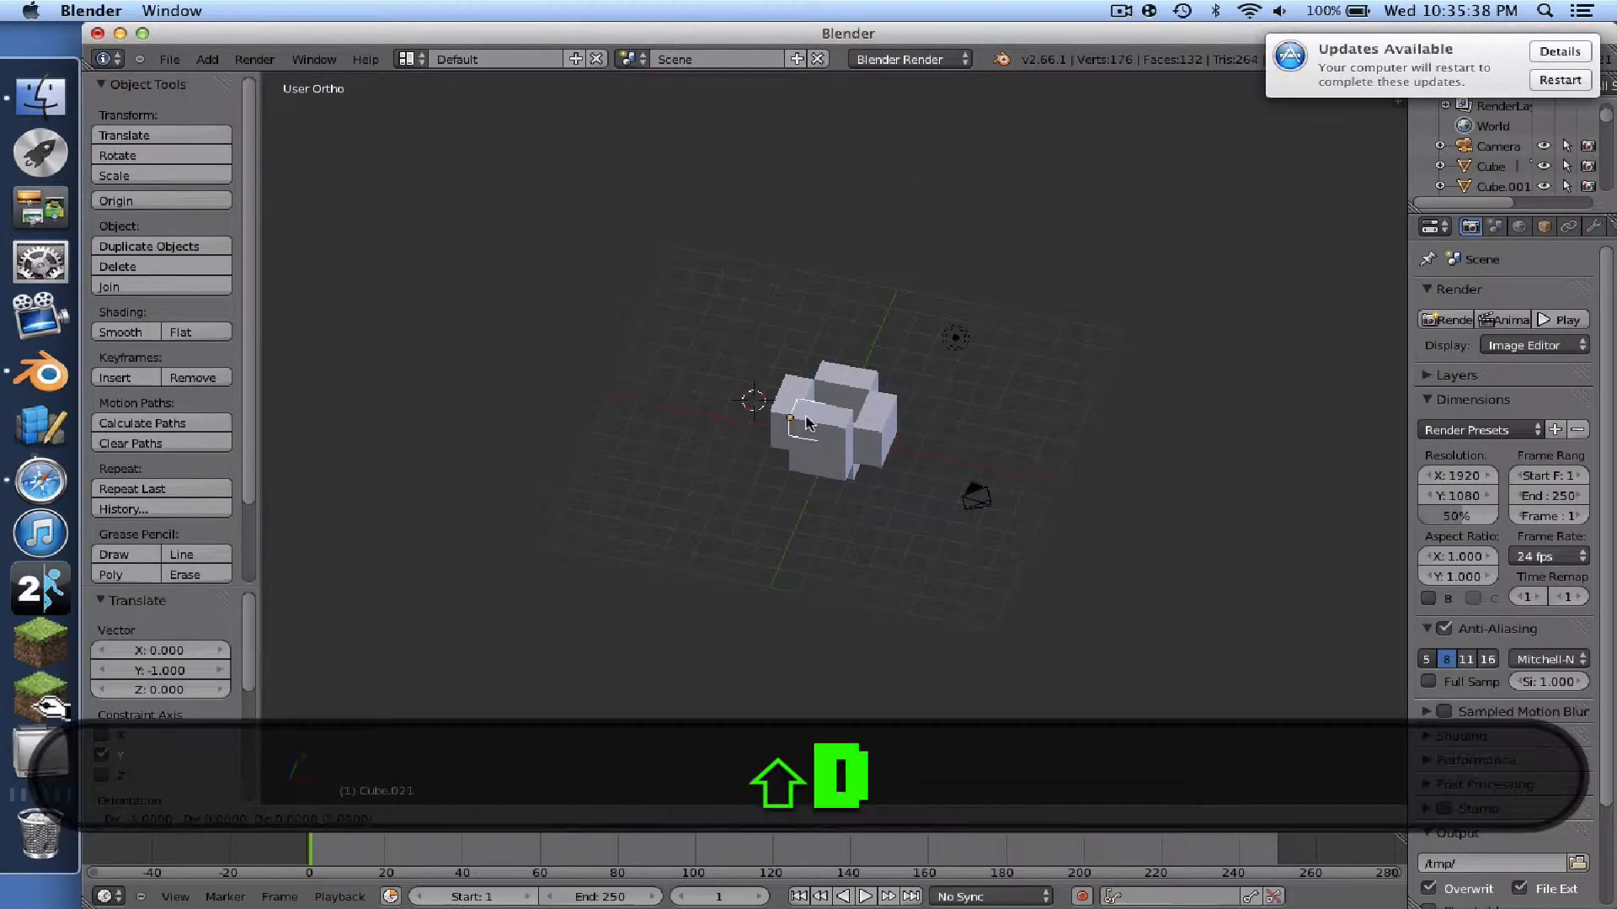
click(806, 424)
key(shift+d)
click(868, 428)
key(shift+d)
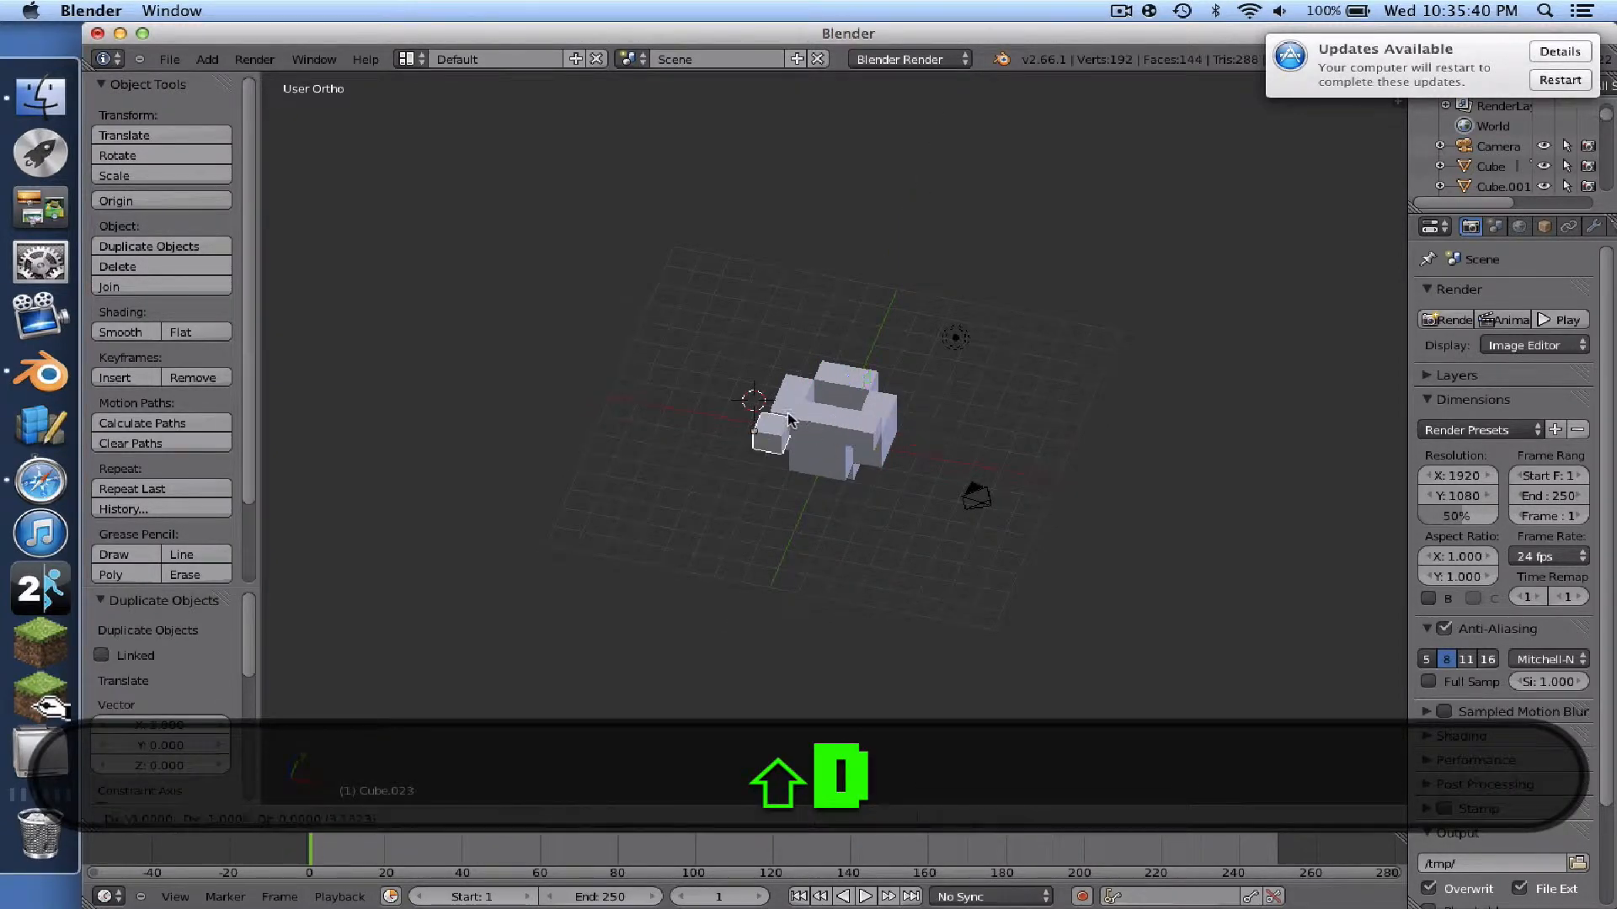
click(784, 410)
- Duplicate three cubes along Y on the upper layer's negative-X side, the last two each offset -1 along Y
scroll(873, 416, left, 15)
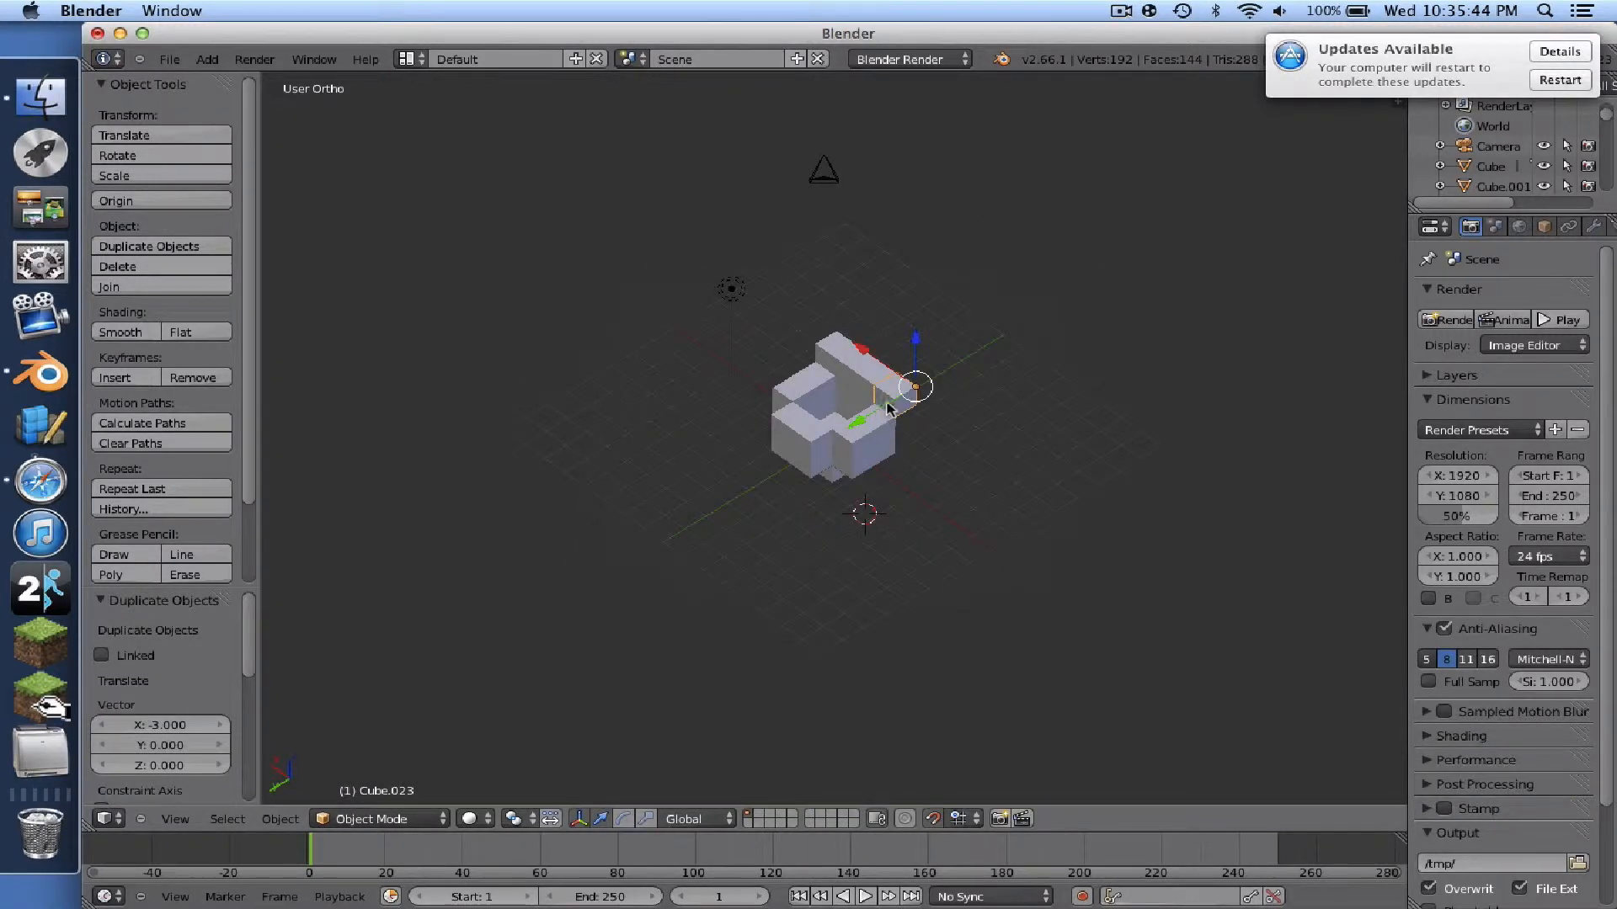
key(shift+d)
drag(852, 419, 788, 458)
key(shift+d)
click(808, 451)
key(shift+d)
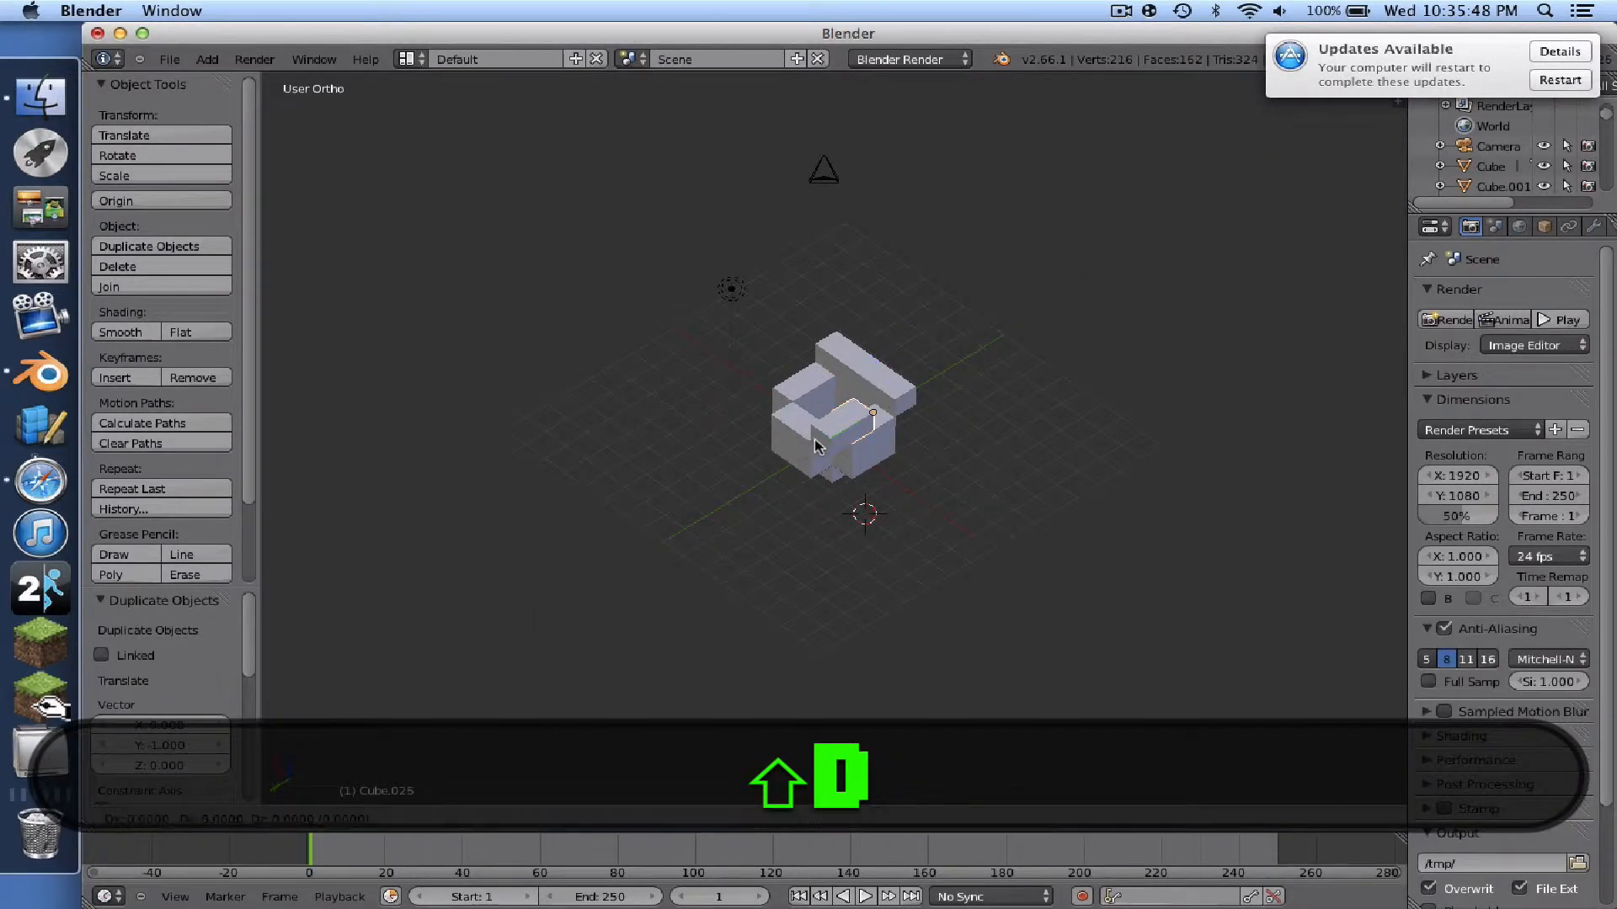
click(827, 437)
- Place a copy on the upper layer's positive-X side, move it -1 along X, and duplicate it -1 along Y
key(shift+d)
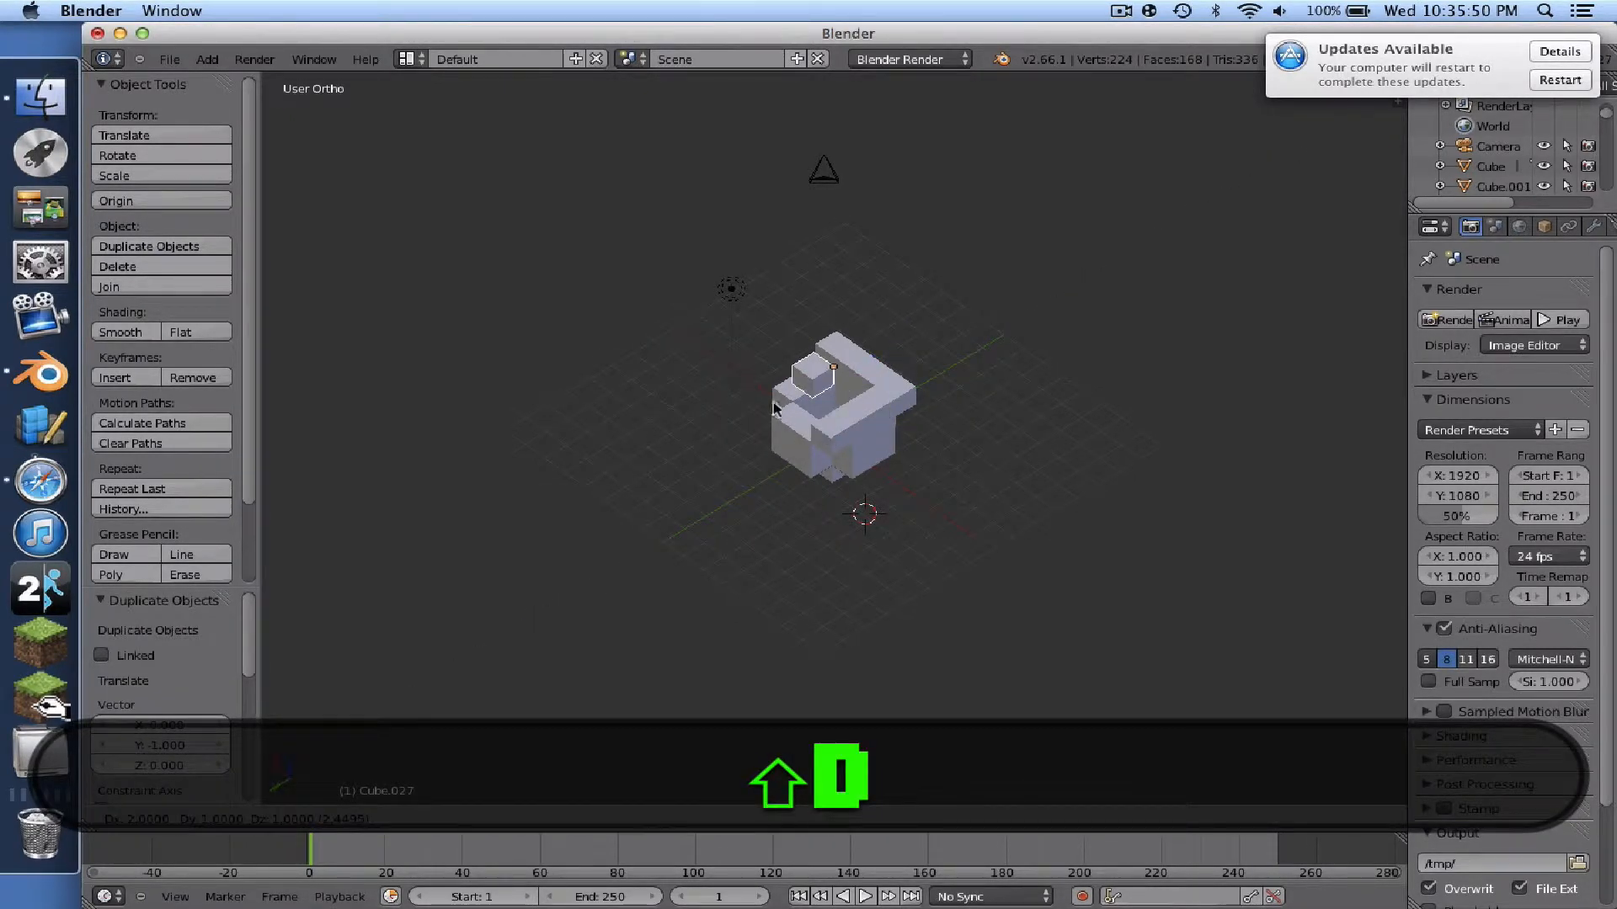
click(747, 392)
drag(819, 302, 786, 368)
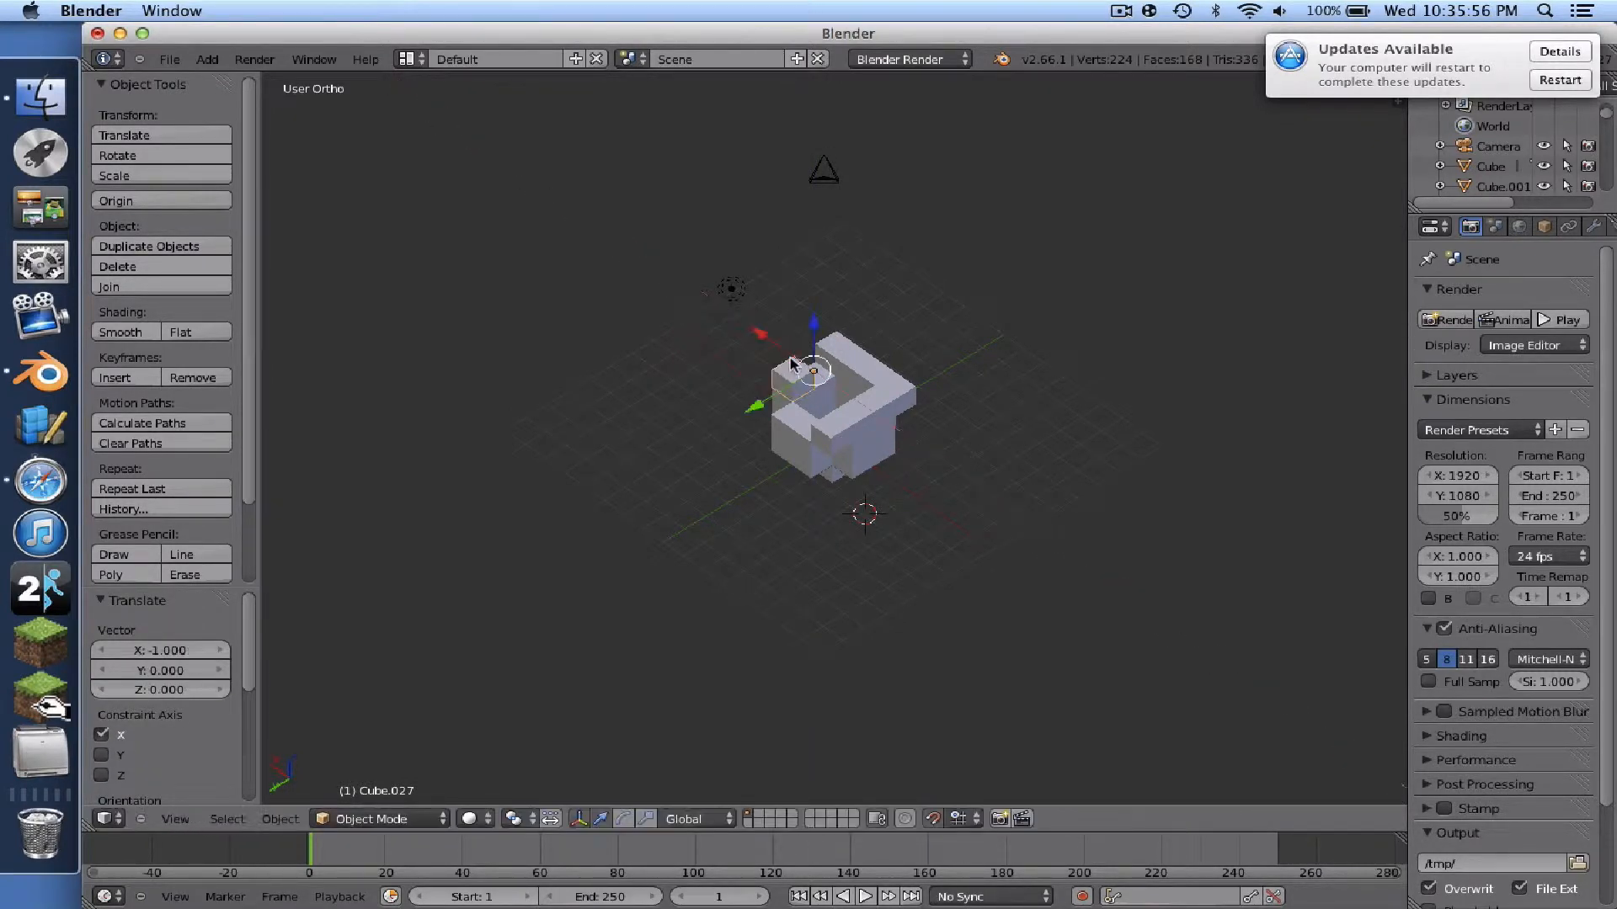
key(shift+d)
click(817, 353)
- Close the ring on the positive-Y side with a copy moved -1 along X and two more duplicates along X
key(shift+d)
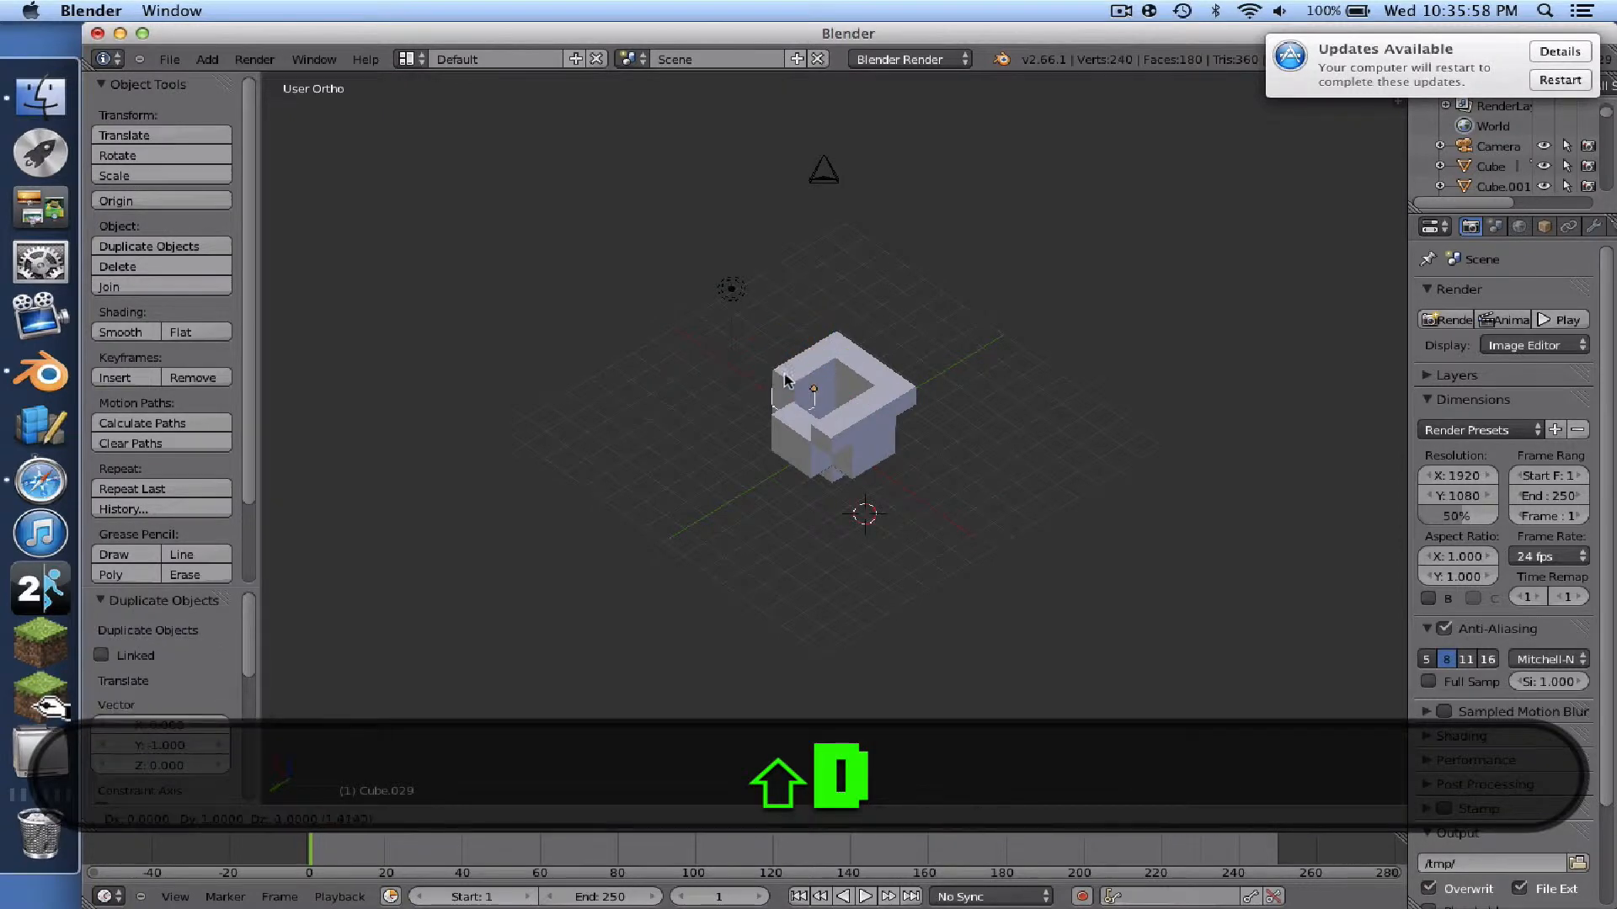
click(773, 373)
mouse_move(772, 371)
mouse_down()
mouse_move(755, 375)
mouse_move(753, 349)
mouse_up()
key(shift+d)
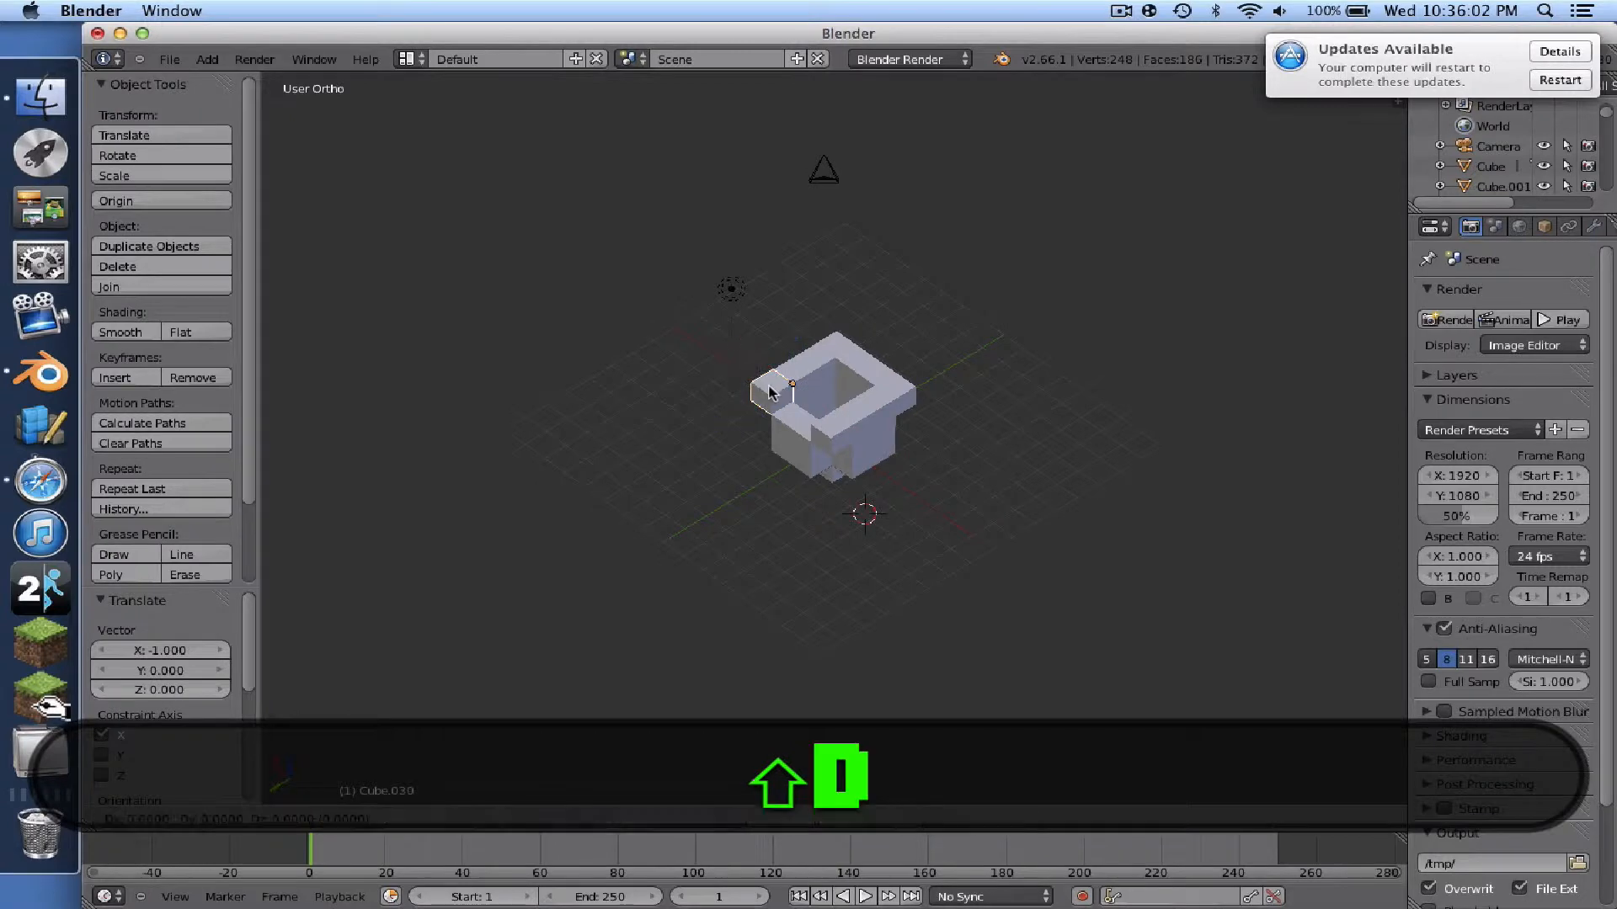
click(773, 379)
key(shift+d)
click(789, 407)
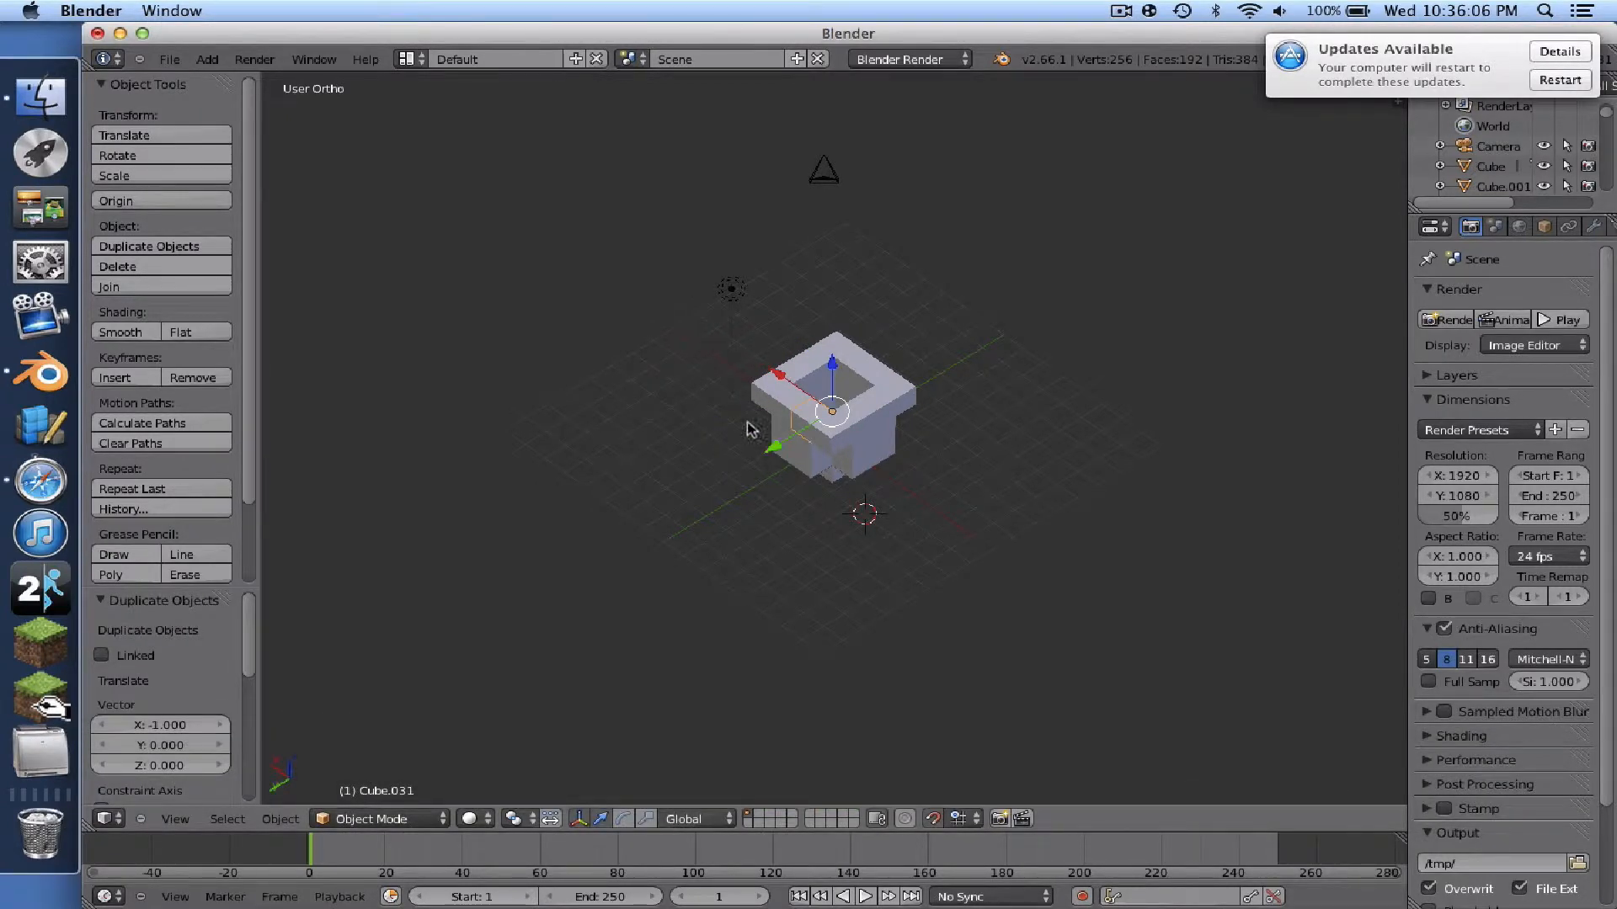
- Start another layer with a copy raised 1 unit on the negative-X side, and add three duplicates each offset -1 along Y
middle_drag(729, 411, 775, 403)
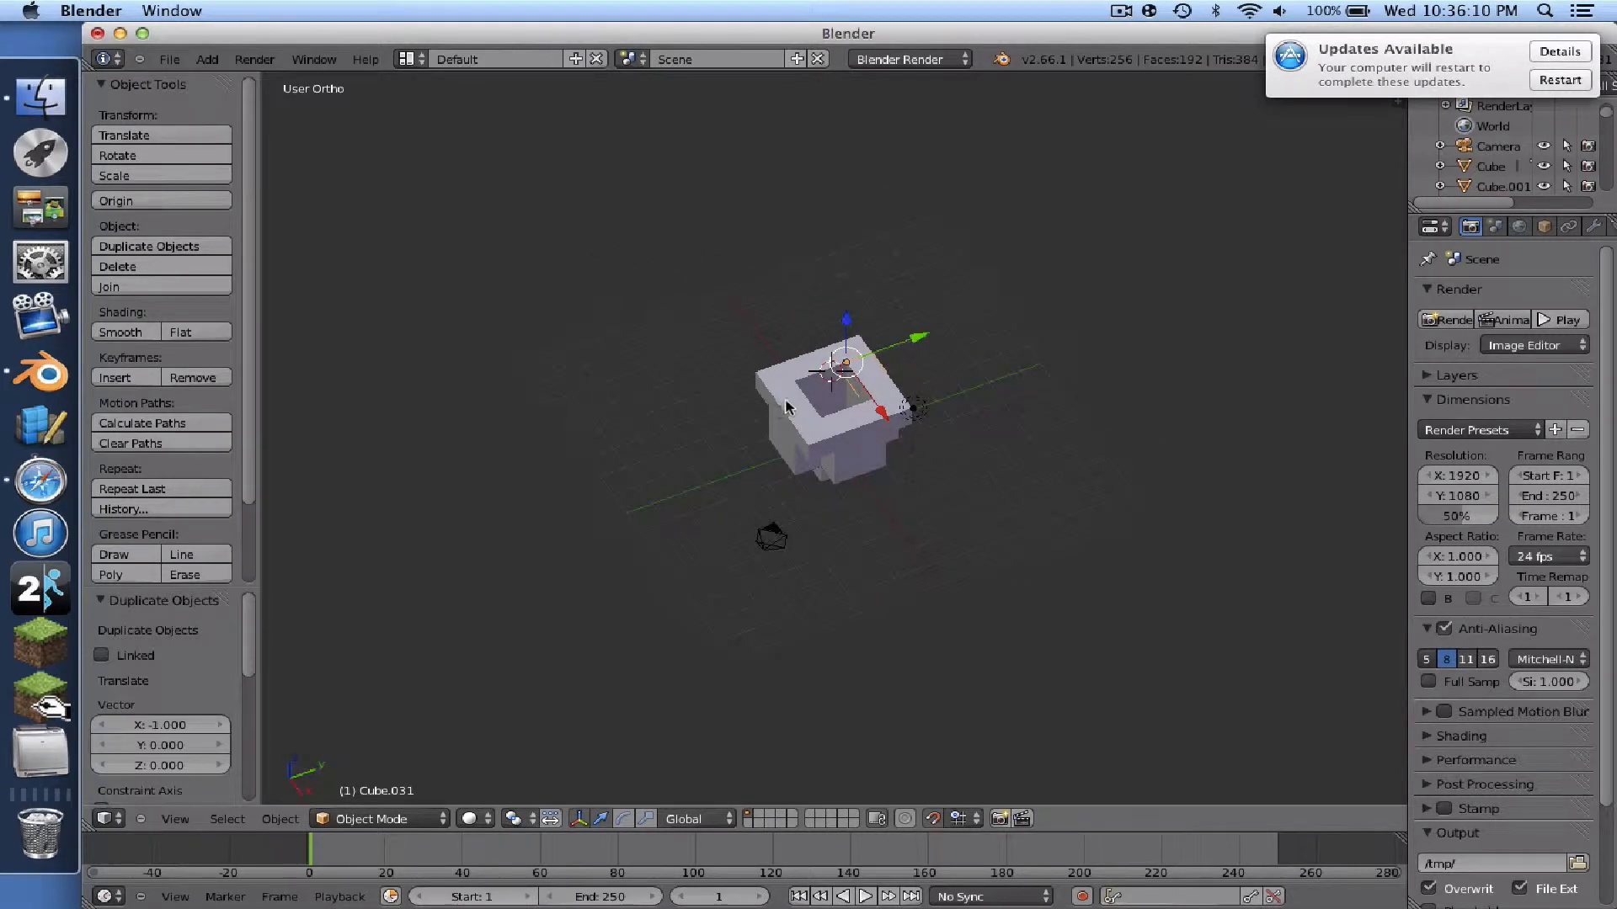
key(shift+d)
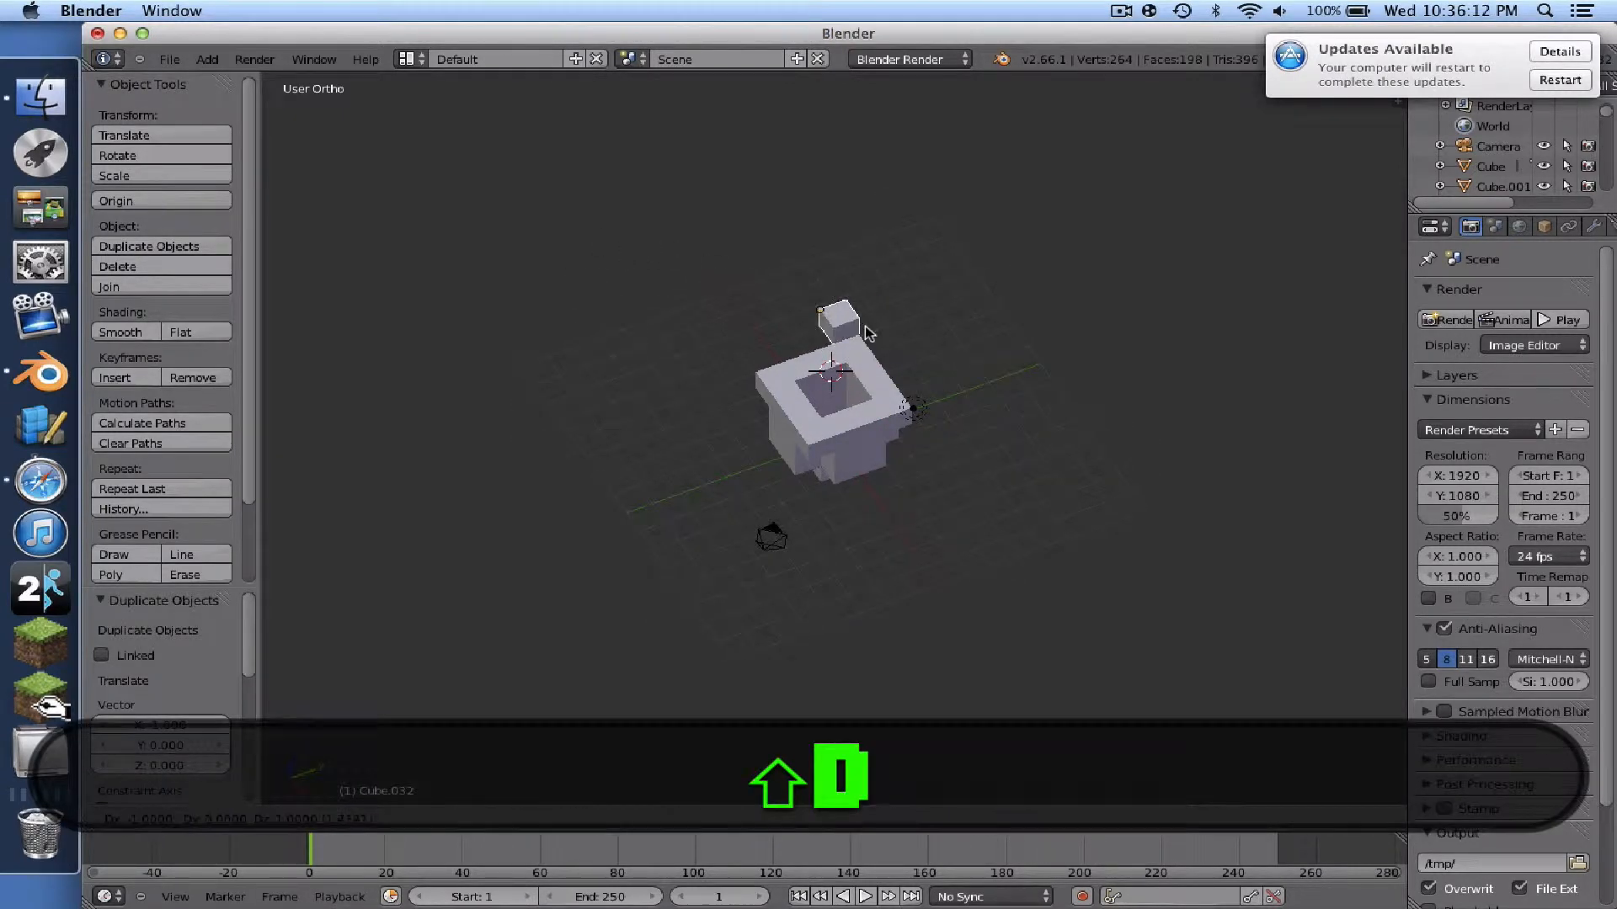
click(868, 332)
key(shift+d)
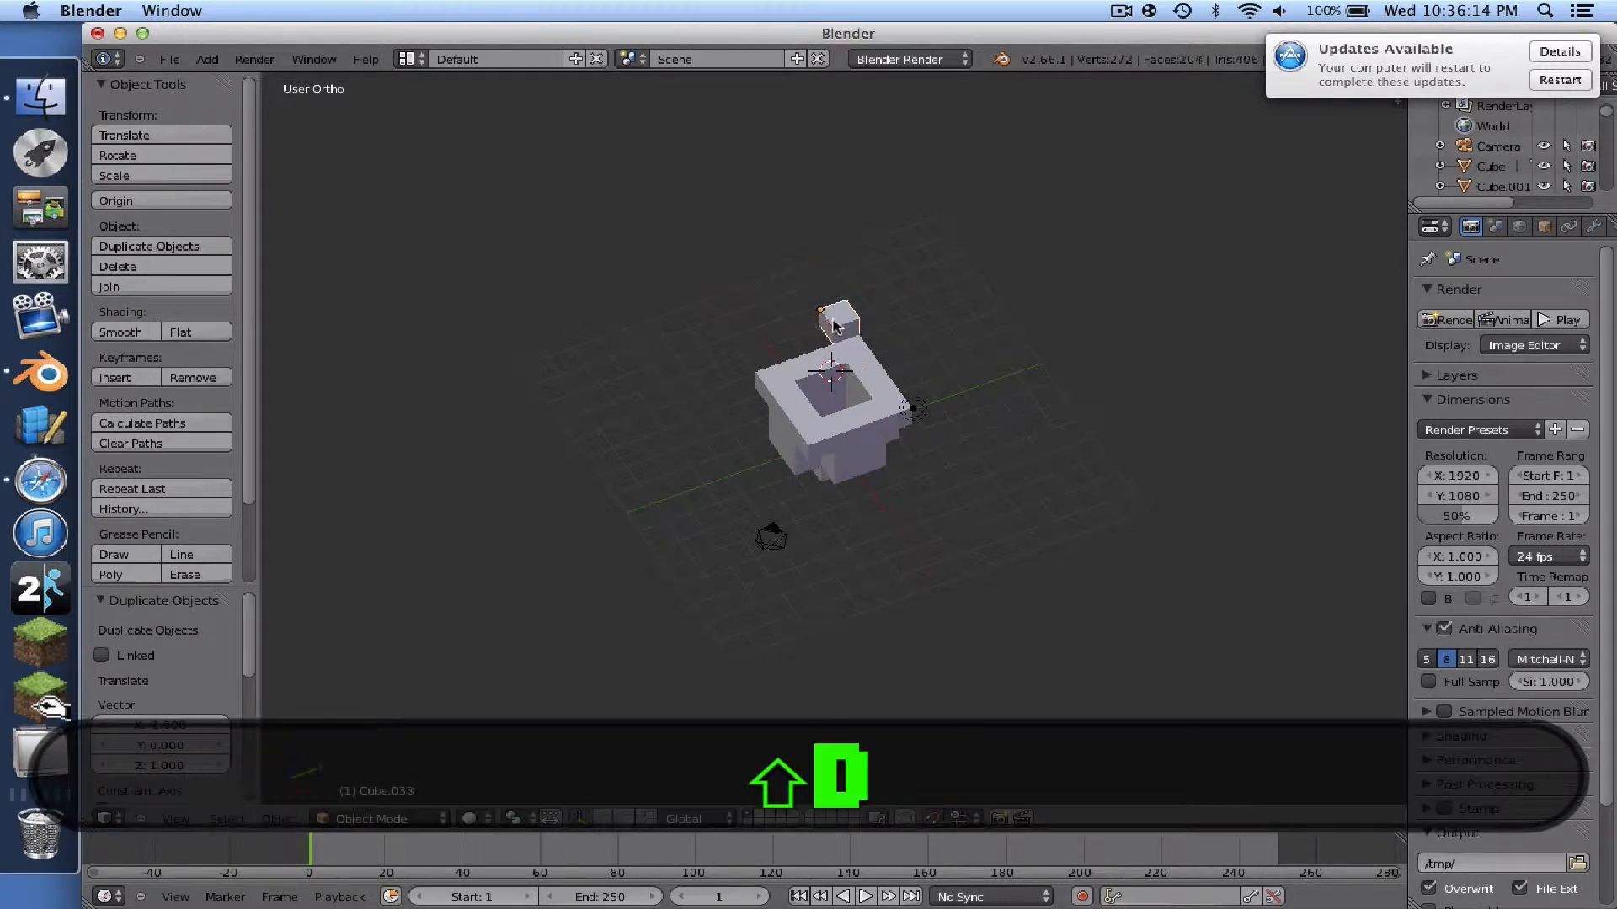
click(809, 324)
key(shift+d)
click(783, 342)
key(shift+d)
click(771, 347)
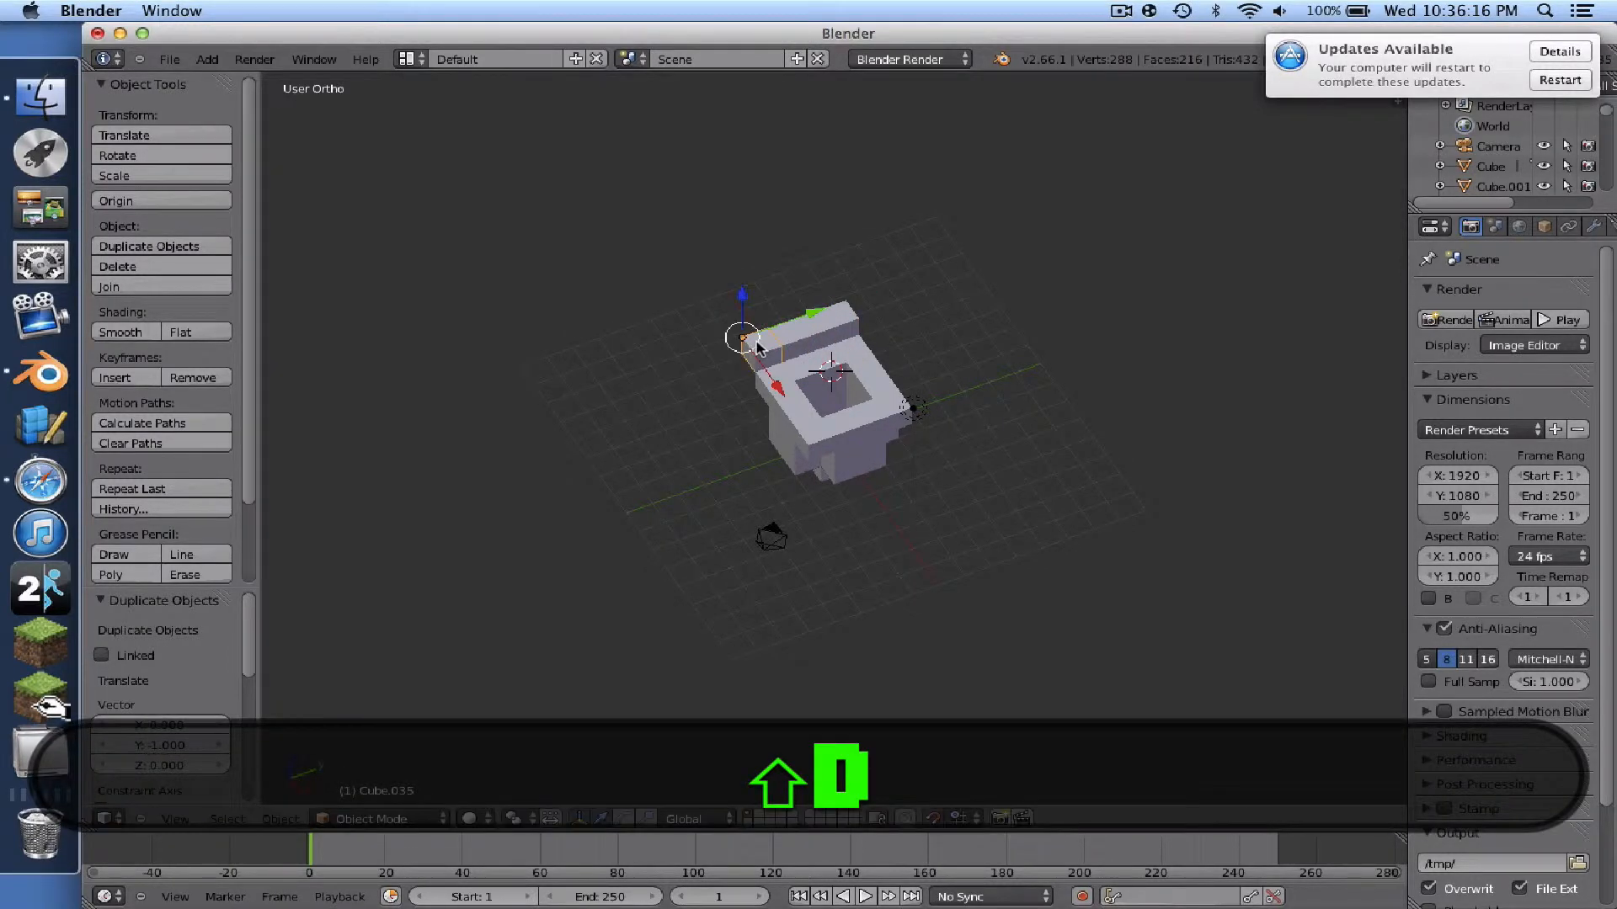
- Build the new layer's negative-Y row from four duplicated cubes running along X, repositioning the first copy to fit
key(shift+d)
click(772, 360)
drag(817, 337, 787, 350)
key(shift+d)
click(774, 397)
key(shift+d)
click(787, 418)
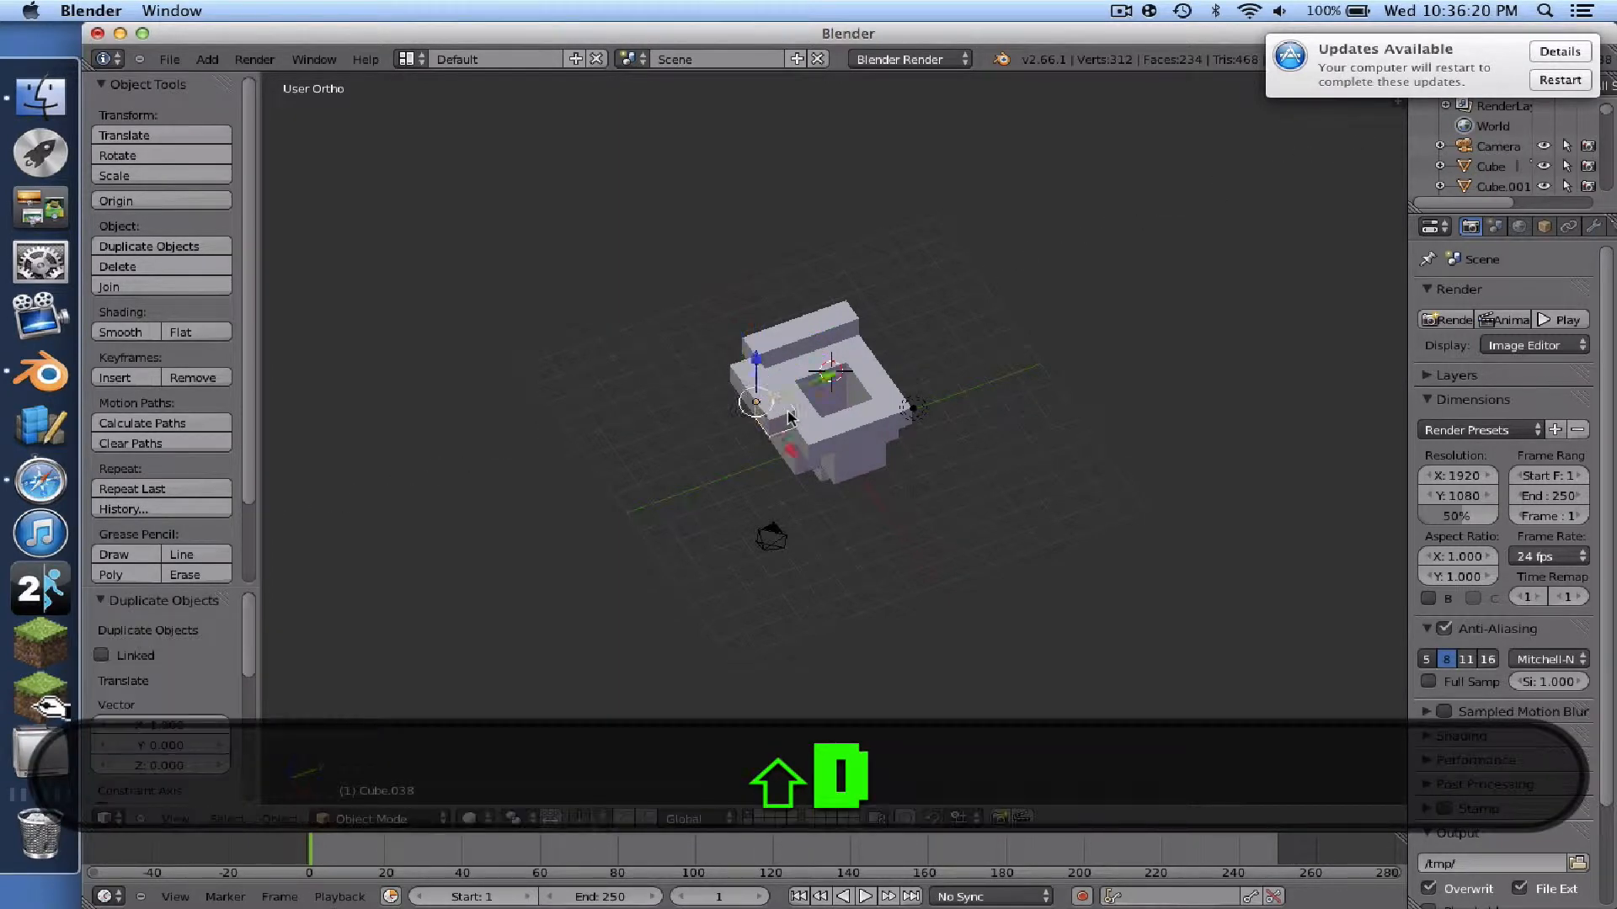
key(shift+d)
click(801, 436)
- Duplicate four cubes onto the positive-X side, the first offset X 1, Y 1 and the others 1 along Y
key(shift+d)
click(844, 444)
key(shift+d)
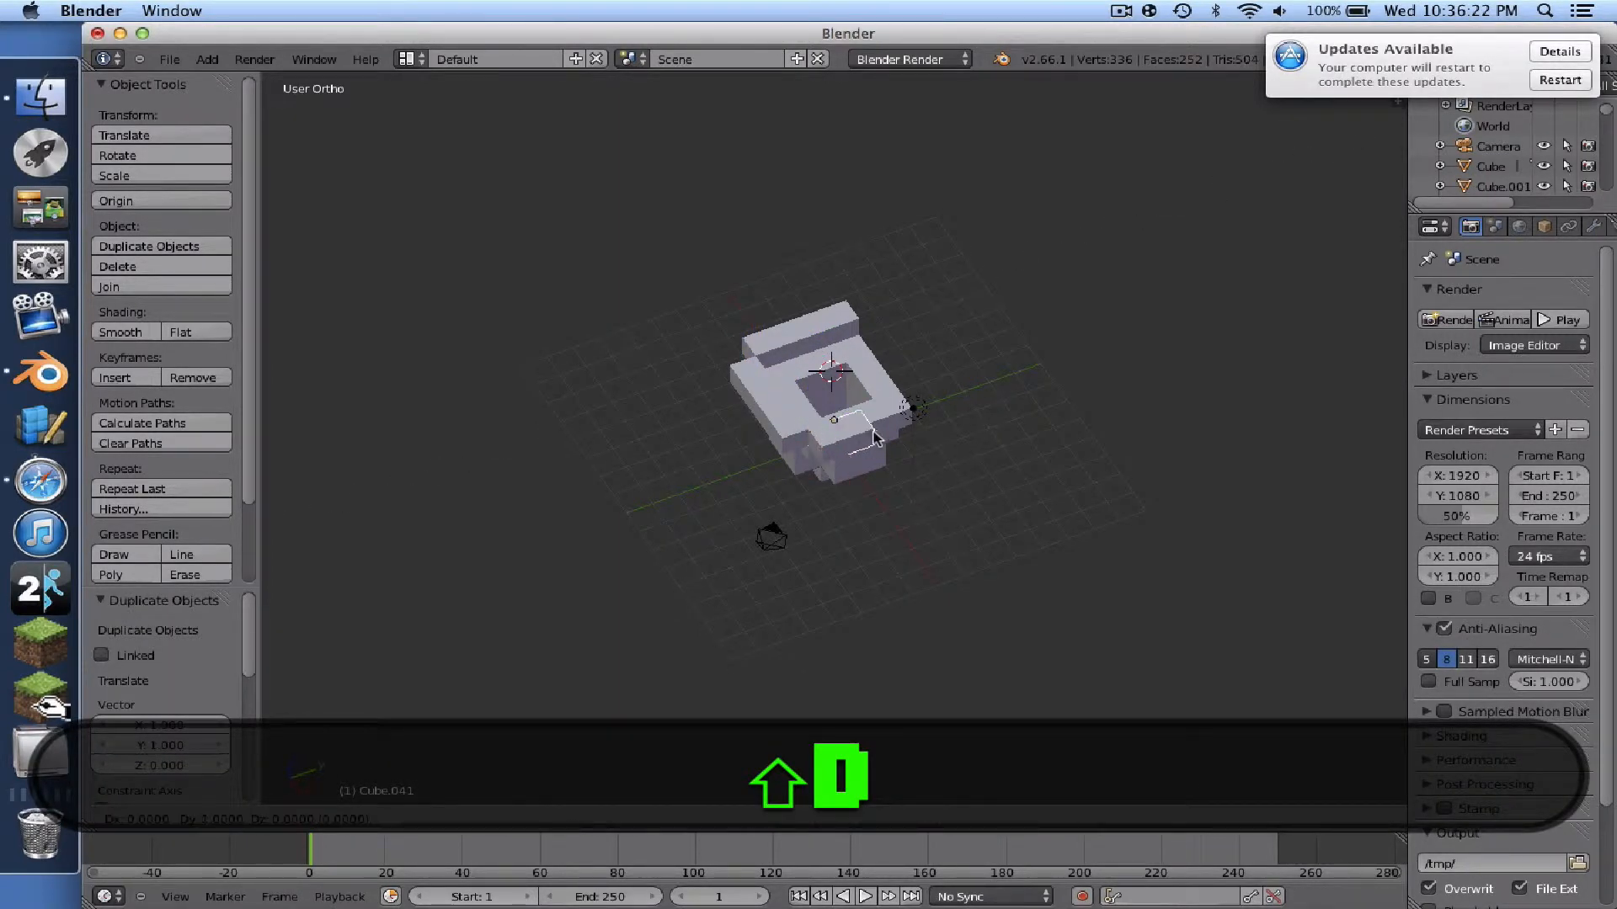
click(880, 439)
key(shift+d)
click(915, 428)
key(shift+d)
click(936, 412)
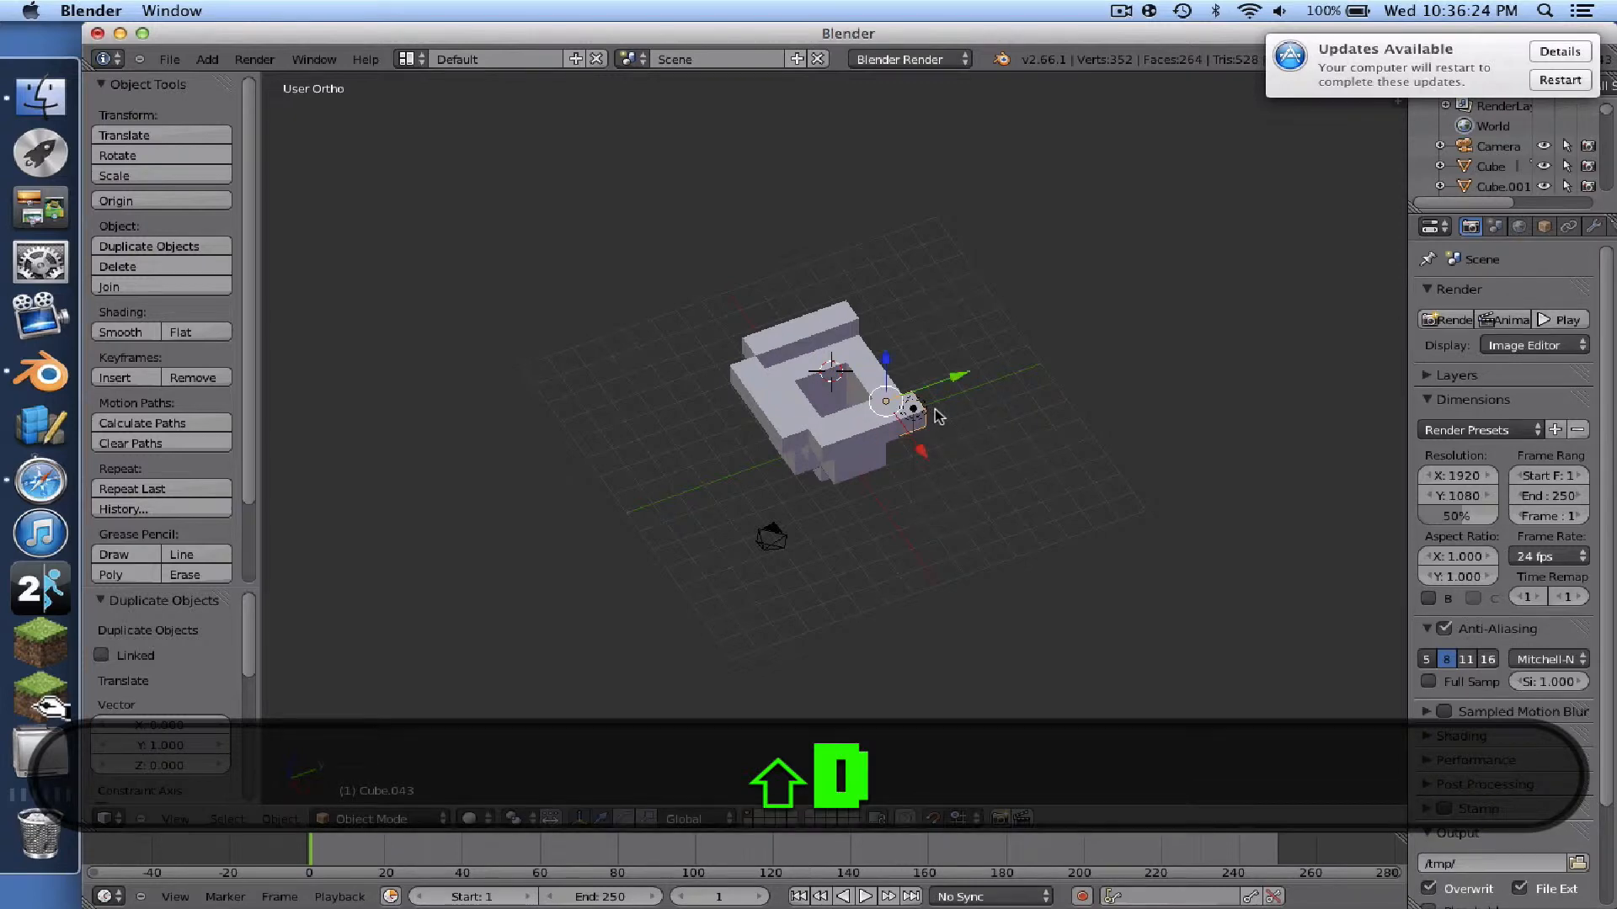
- Turn the row onto the positive-Y side with a copy, duplicate it offset X -1, Z 1, and lower that copy 1 unit along Z
scroll(933, 414, right, 6)
scroll(918, 412, left, 2)
scroll(915, 412, left, 3)
key(shift+d)
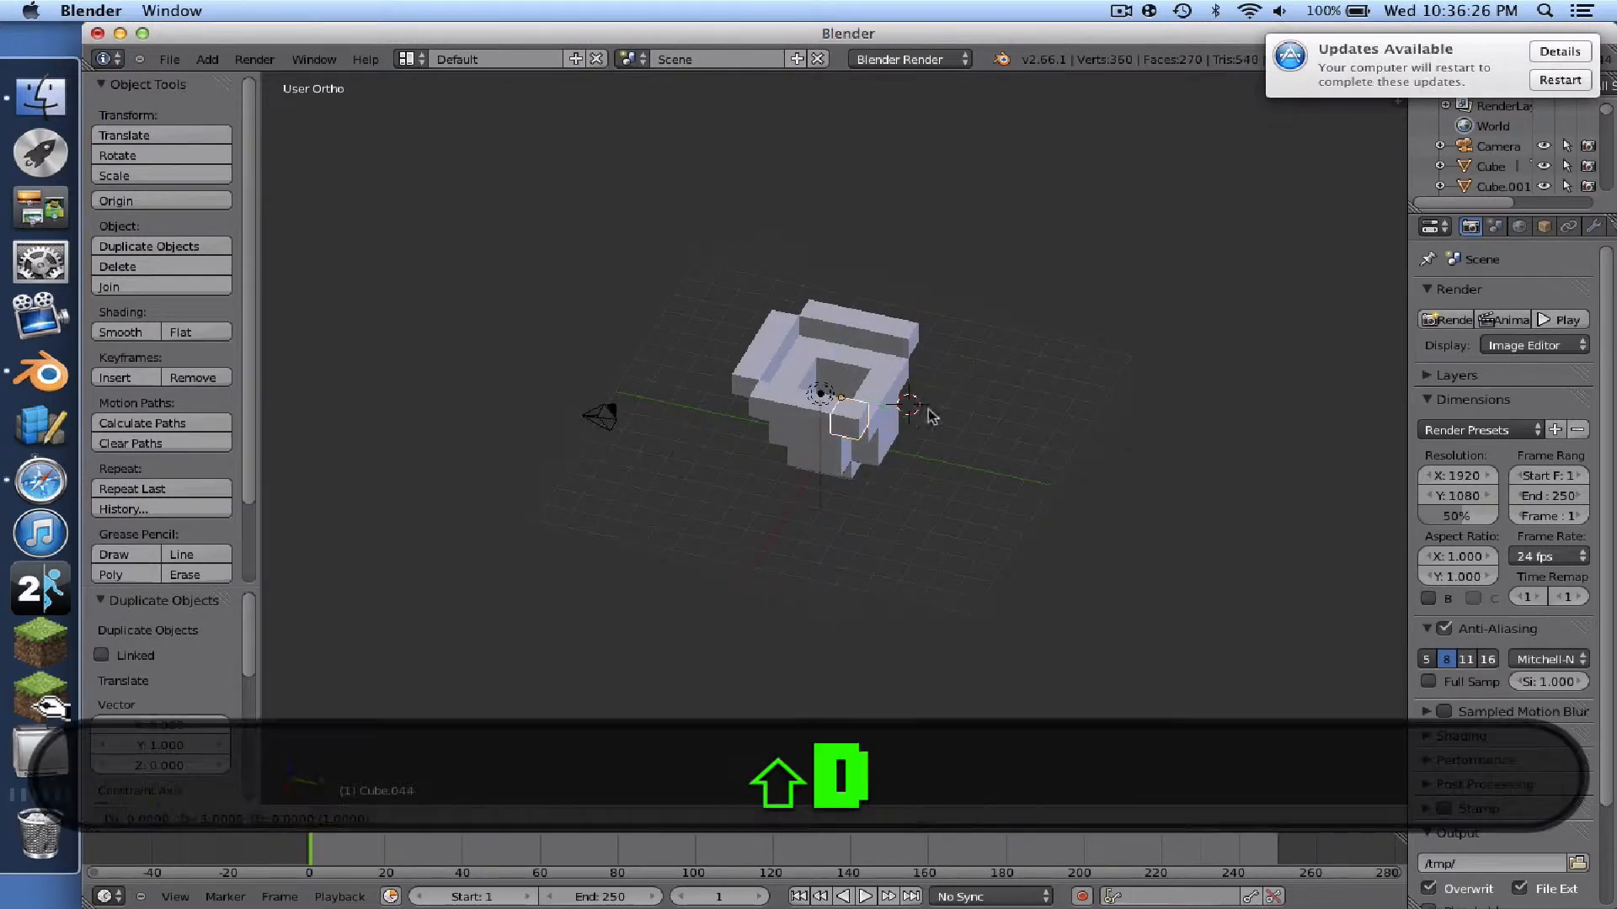
click(942, 408)
key(shift+d)
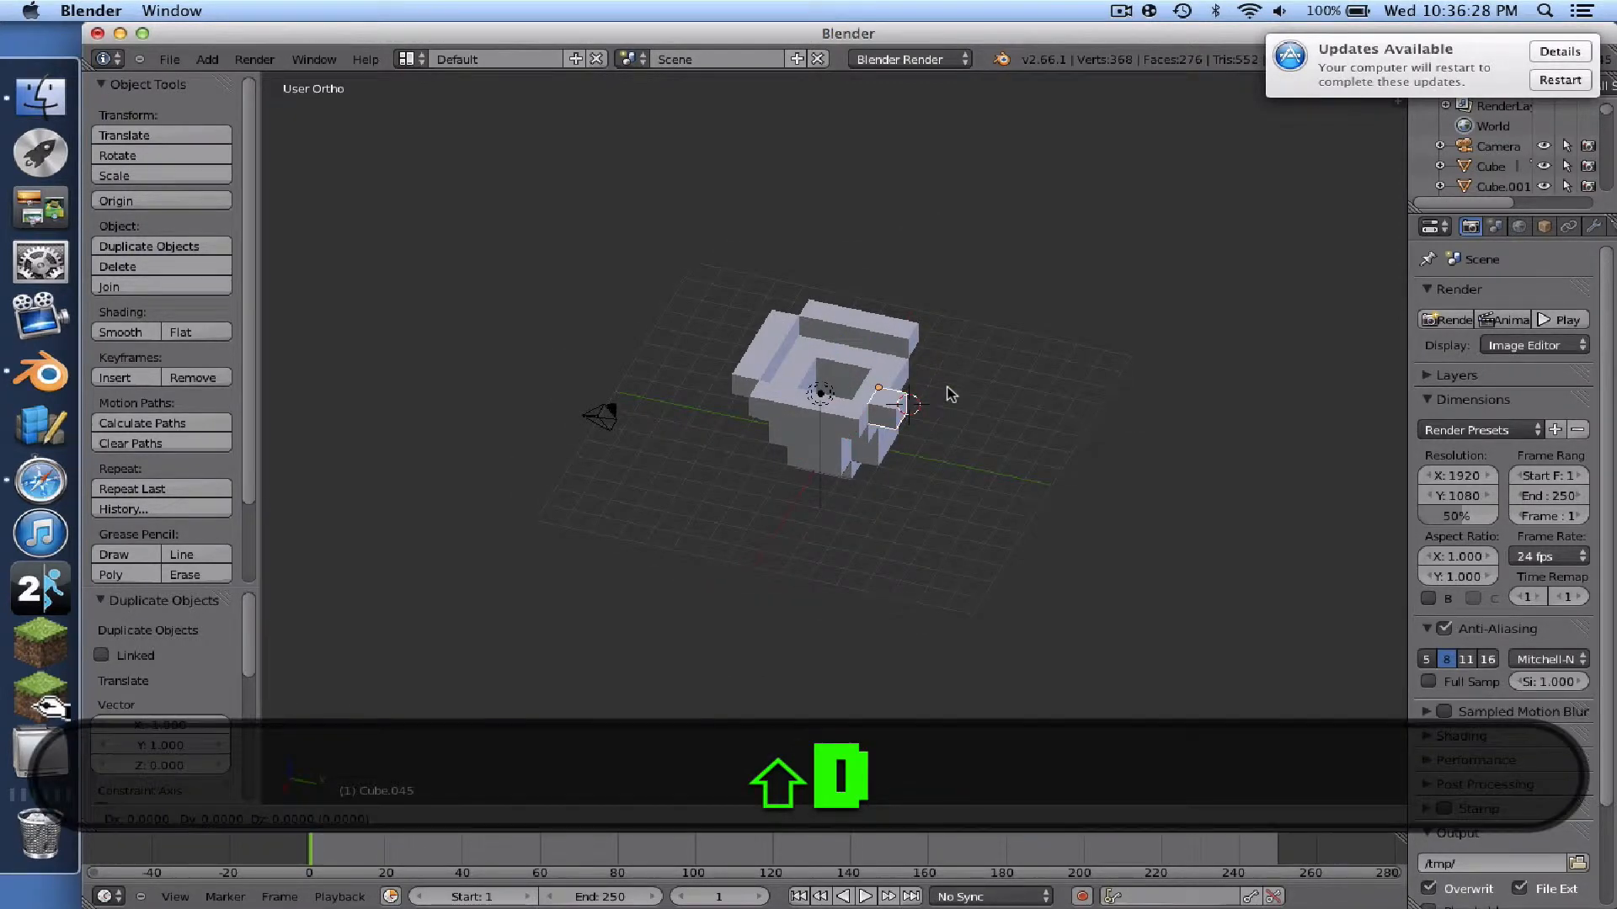
key(z)
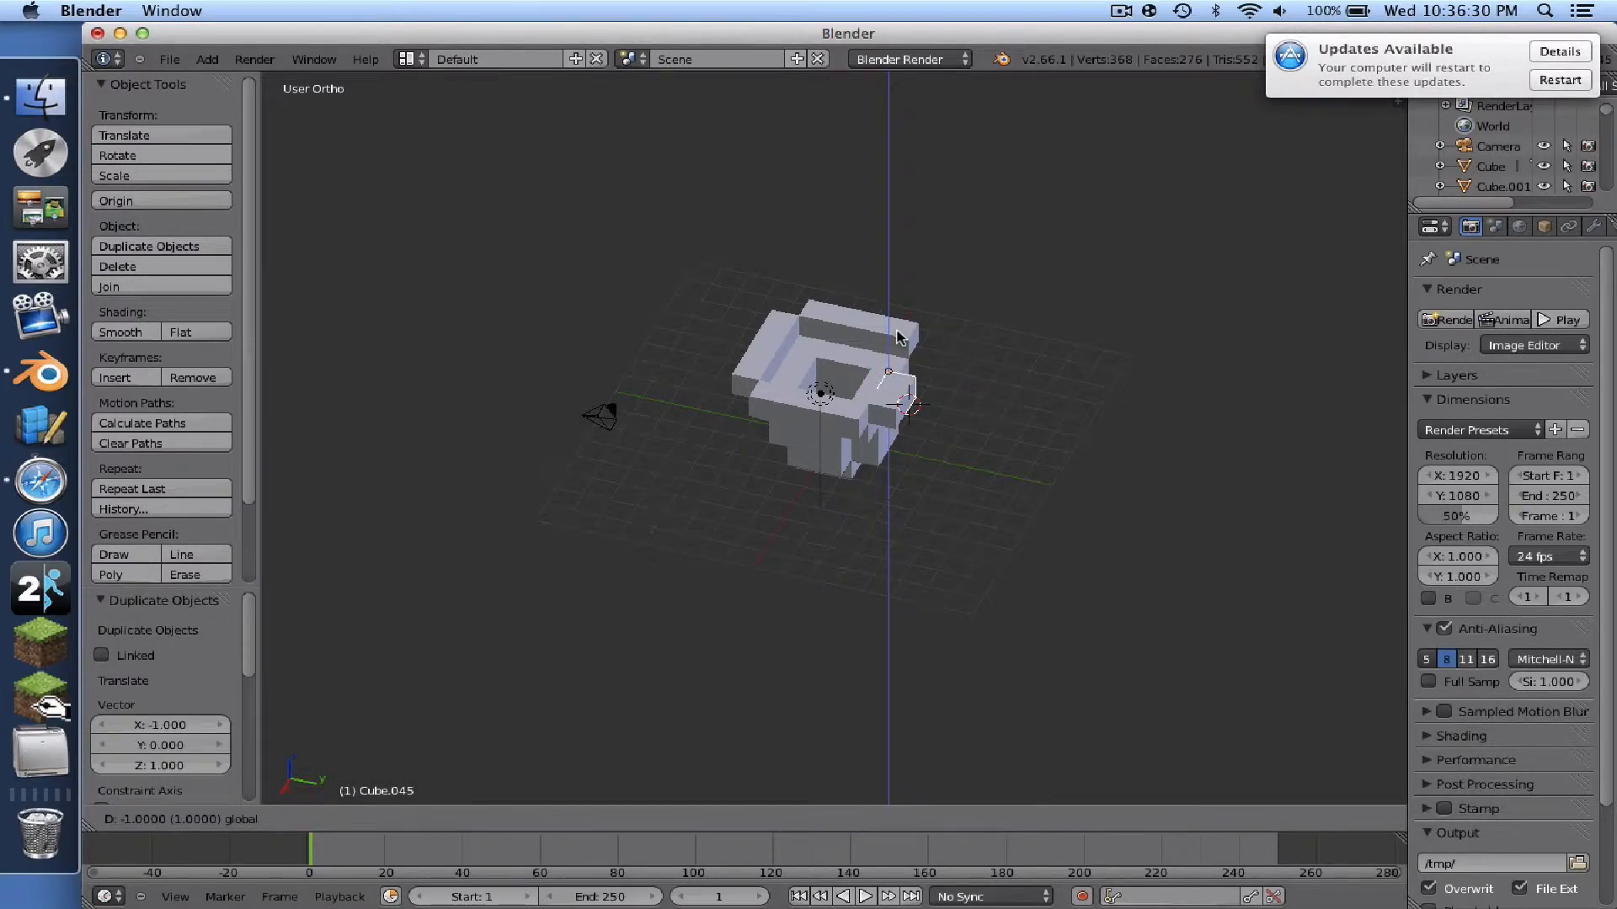
drag(901, 337, 901, 338)
- Complete the positive-Y row by duplicating the last cube twice, each copy offset -1 along X
scroll(898, 343, right, 10)
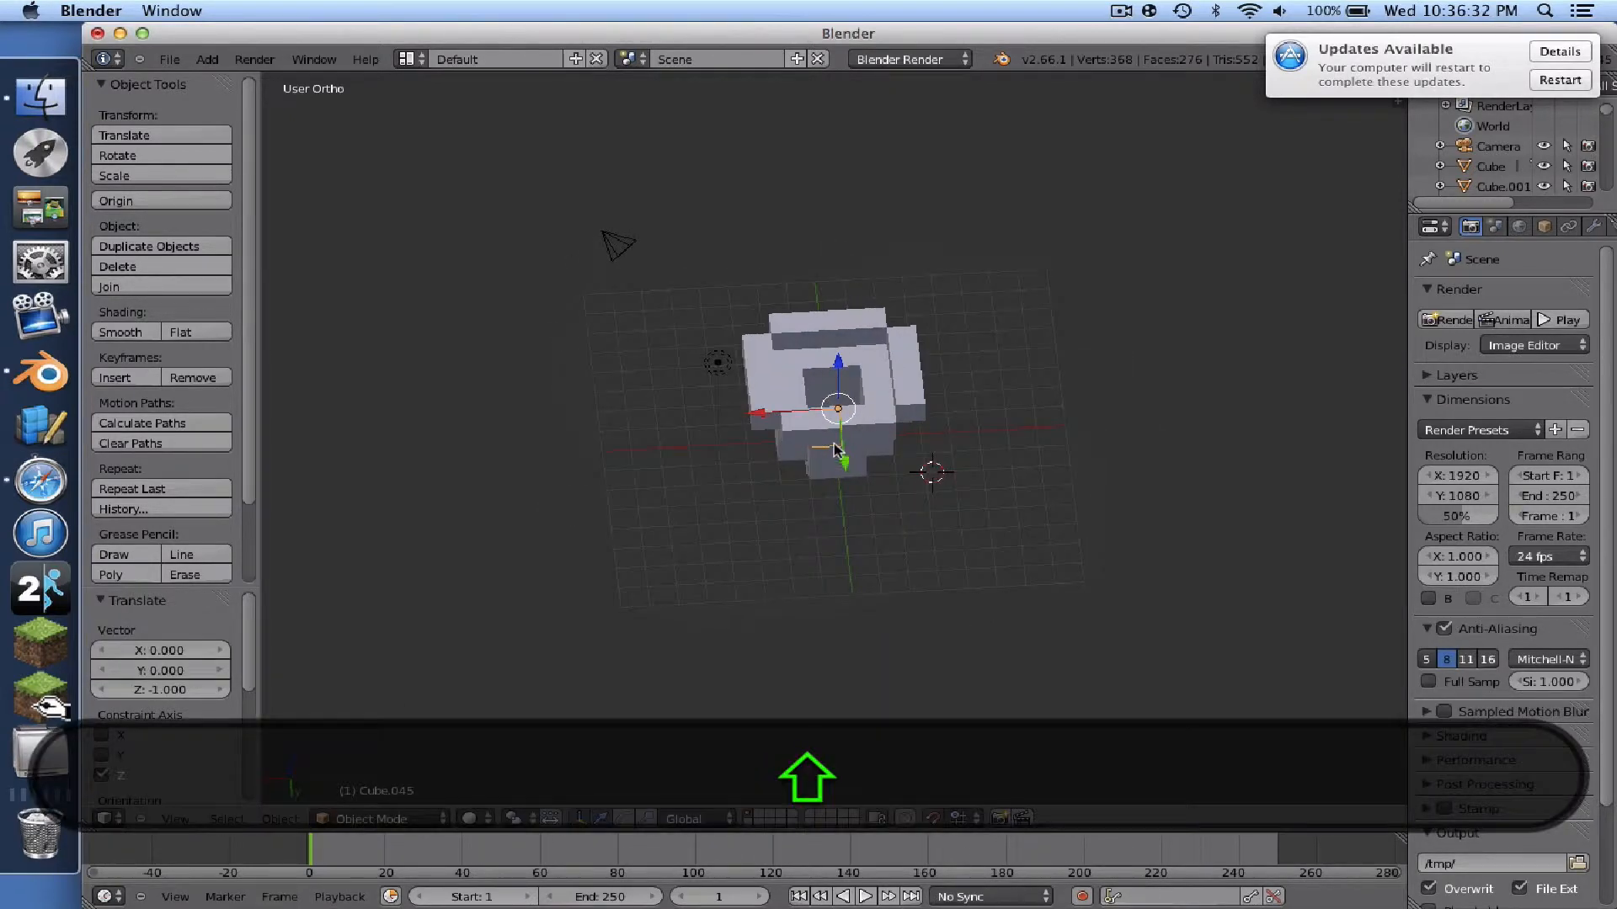
key(shift+d)
click(858, 447)
key(shift+d)
click(879, 451)
scroll(877, 454, left, 3)
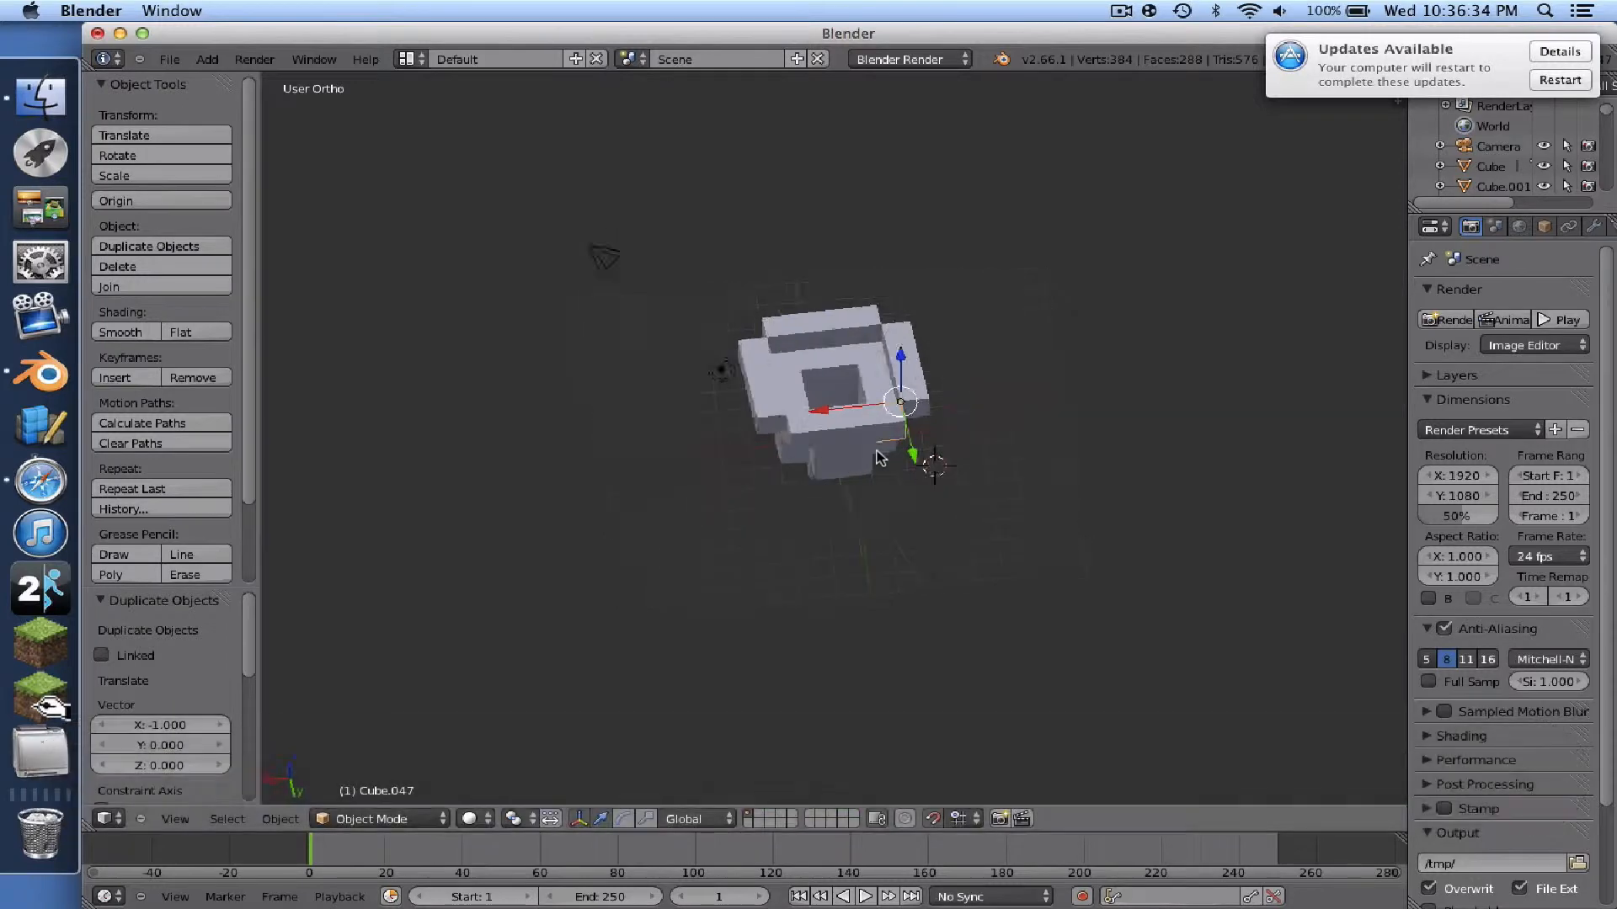
scroll(875, 458, left, 10)
scroll(868, 452, up, 2)
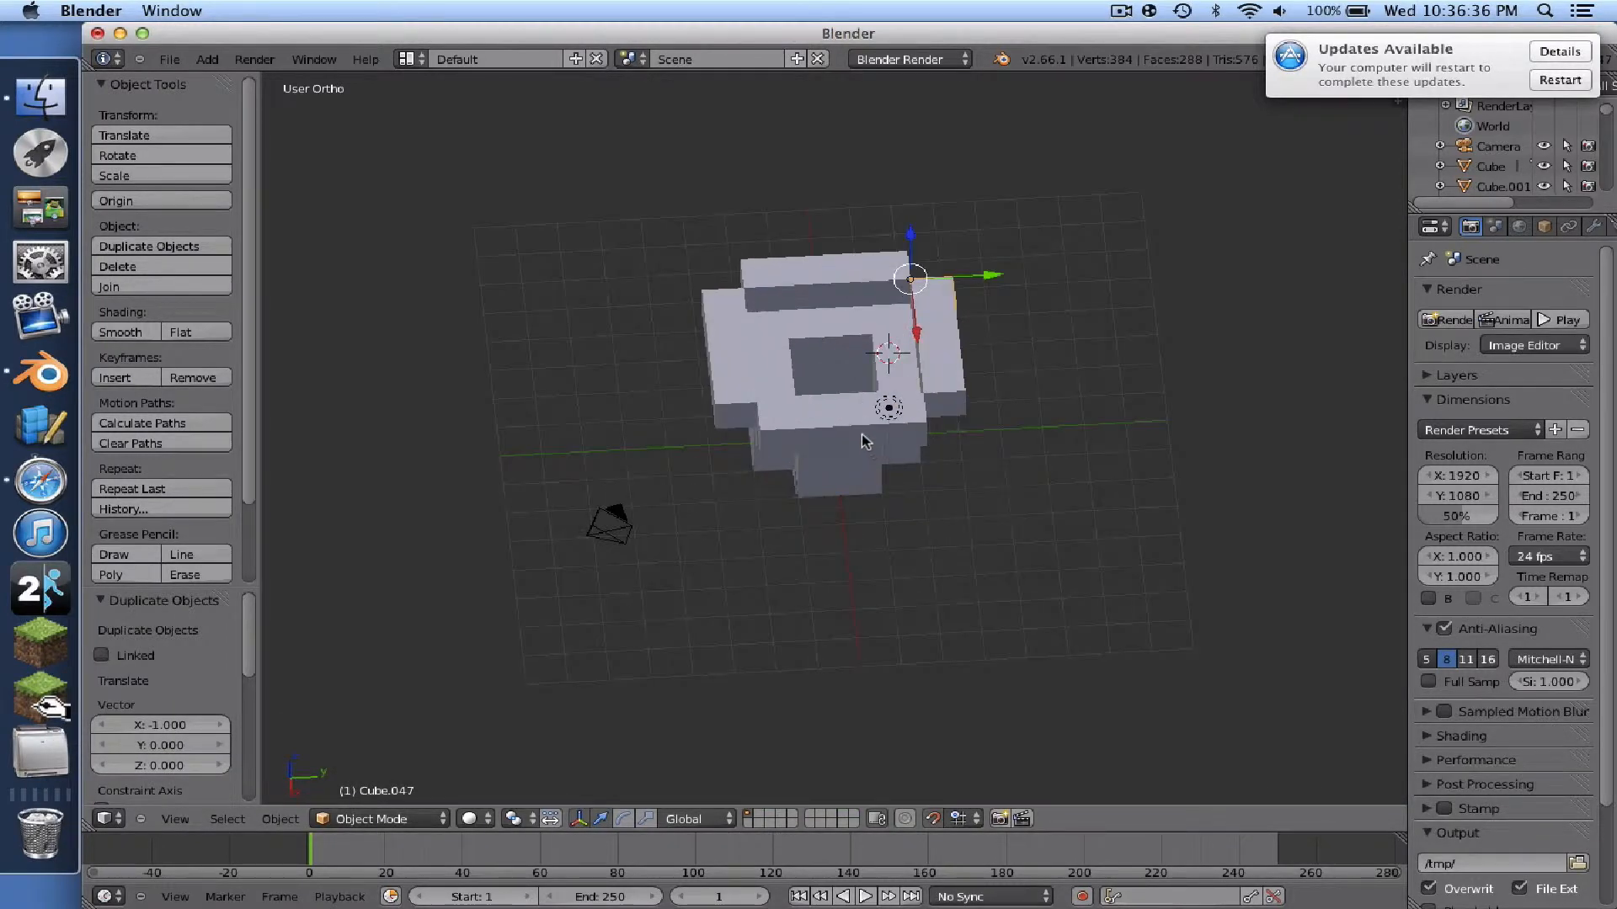
scroll(862, 433, left, 5)
key(shift)
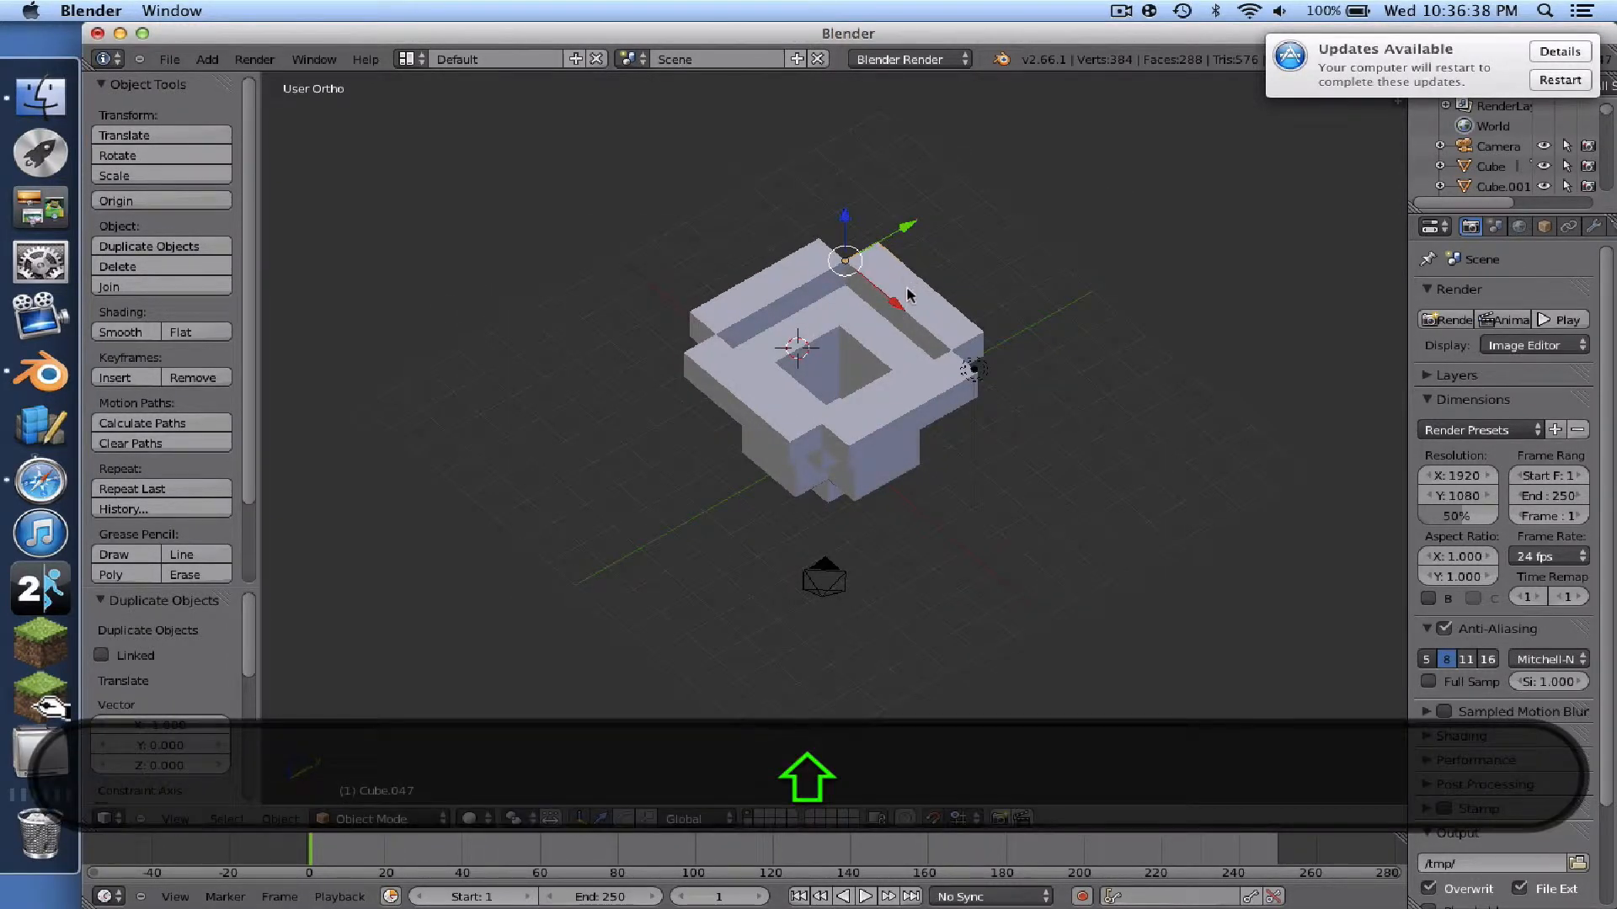
right_click(930, 319)
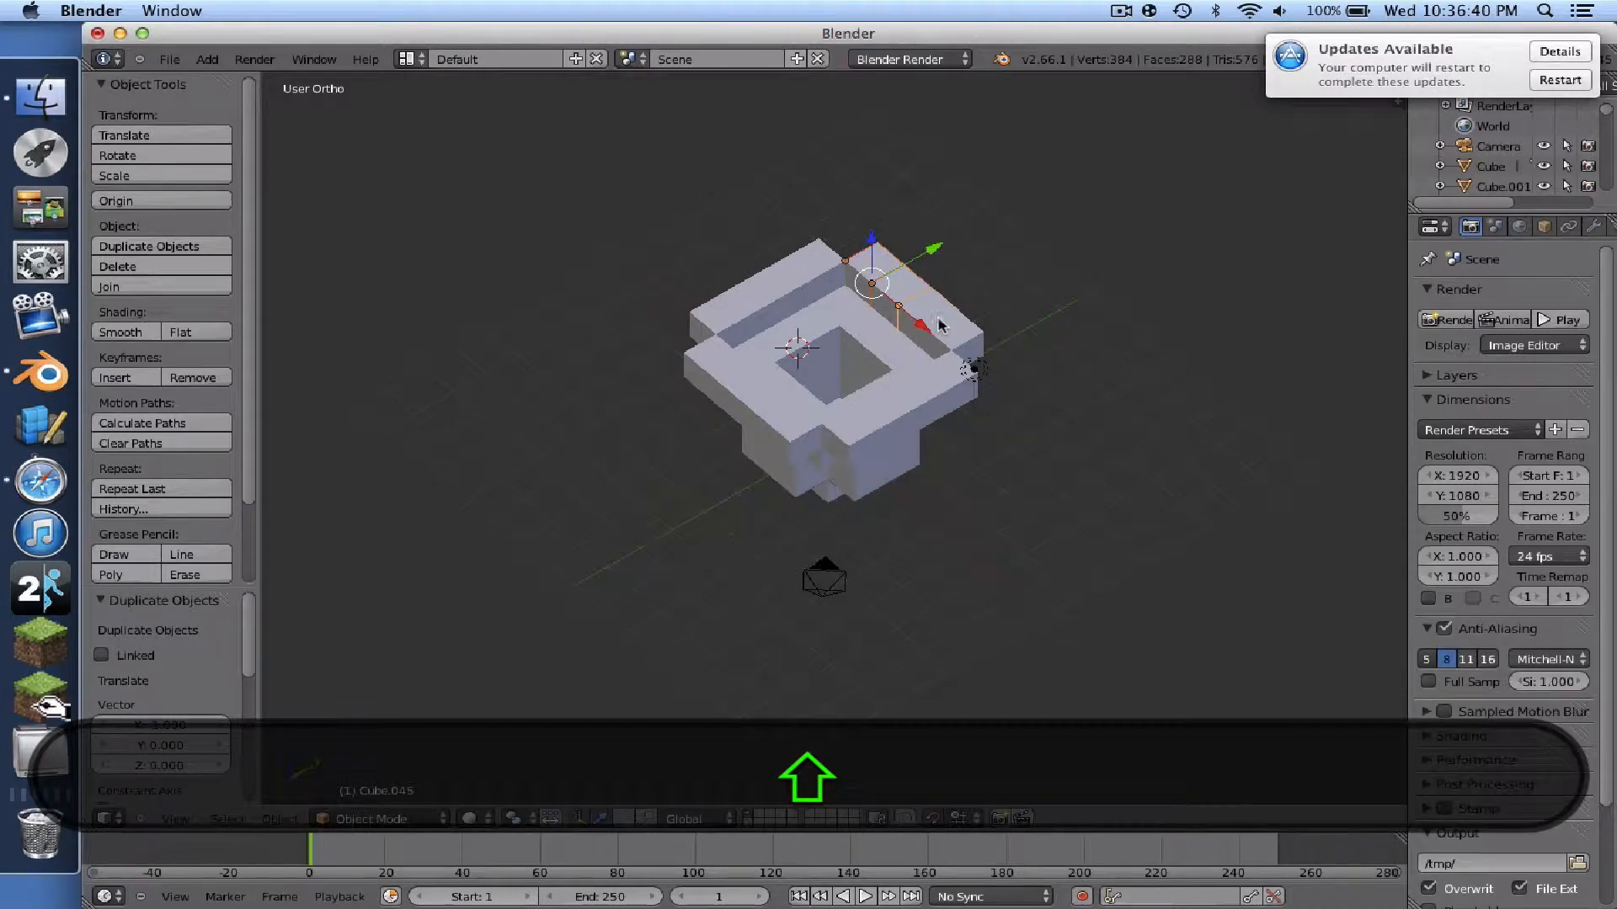
shift+right_click(956, 328)
shift+right_click(958, 379)
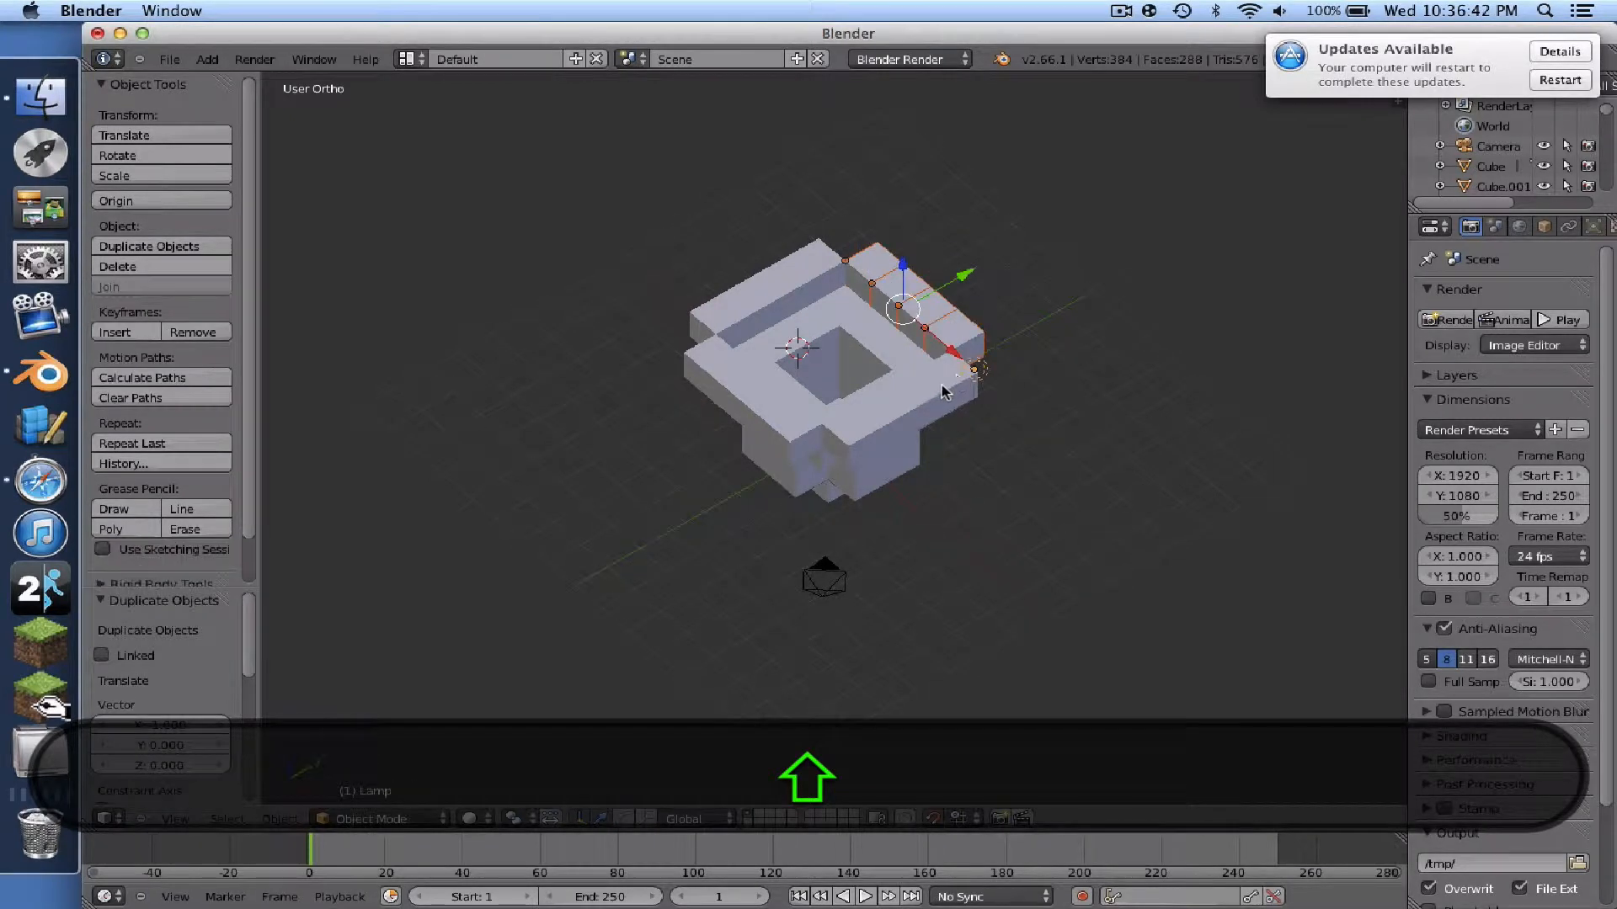
shift+right_click(979, 375)
shift+right_click(982, 377)
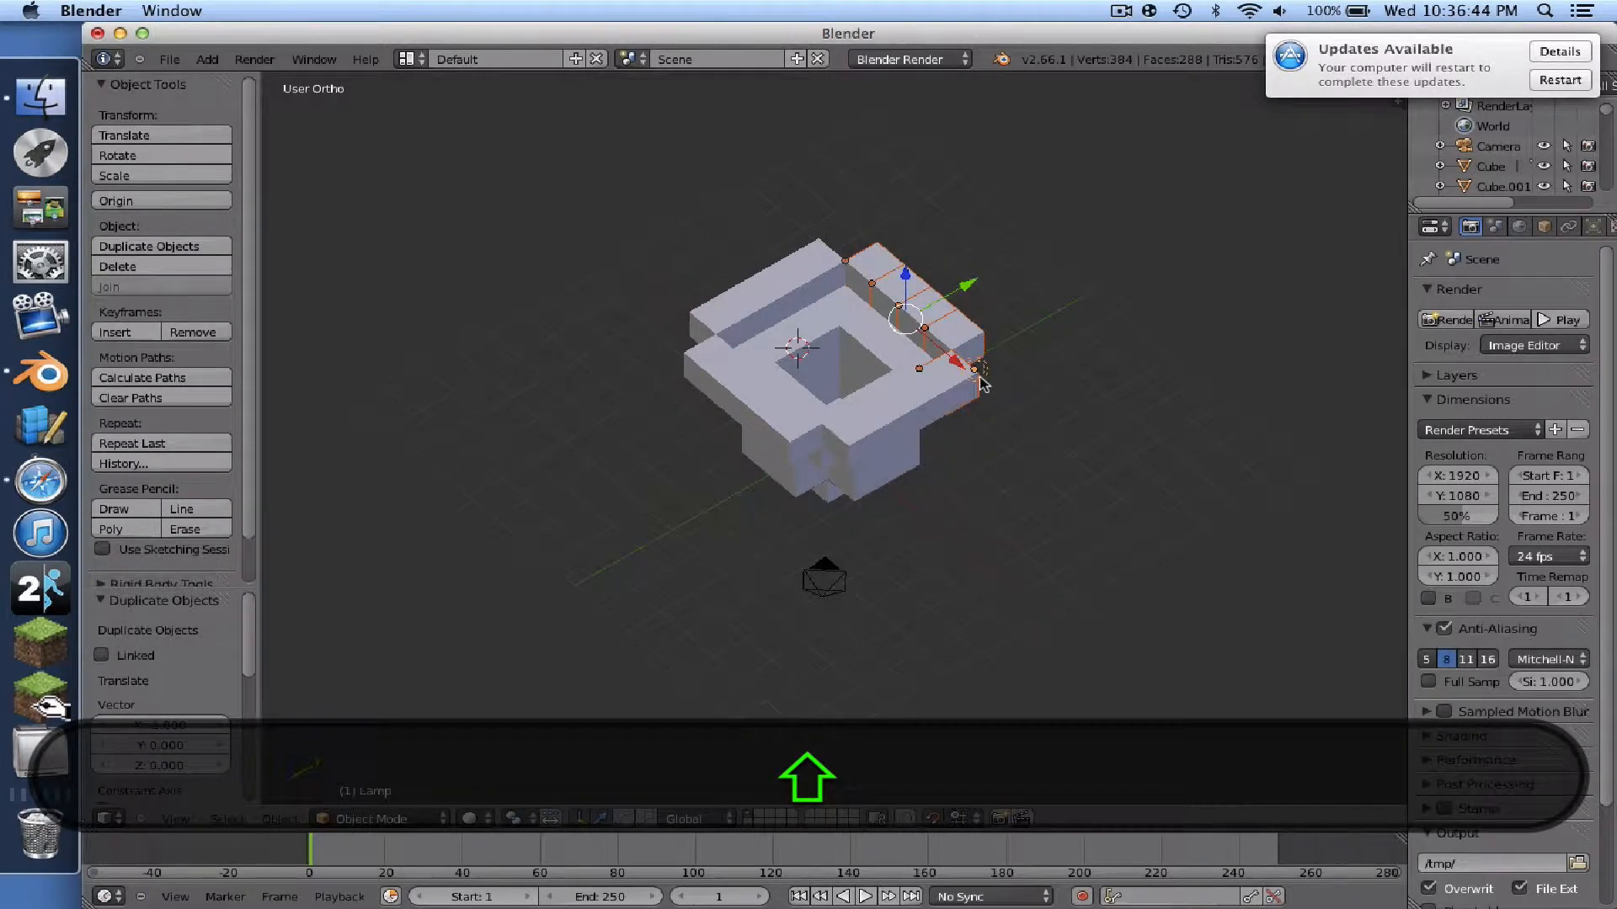
shift+right_click(914, 416)
shift+right_click(986, 370)
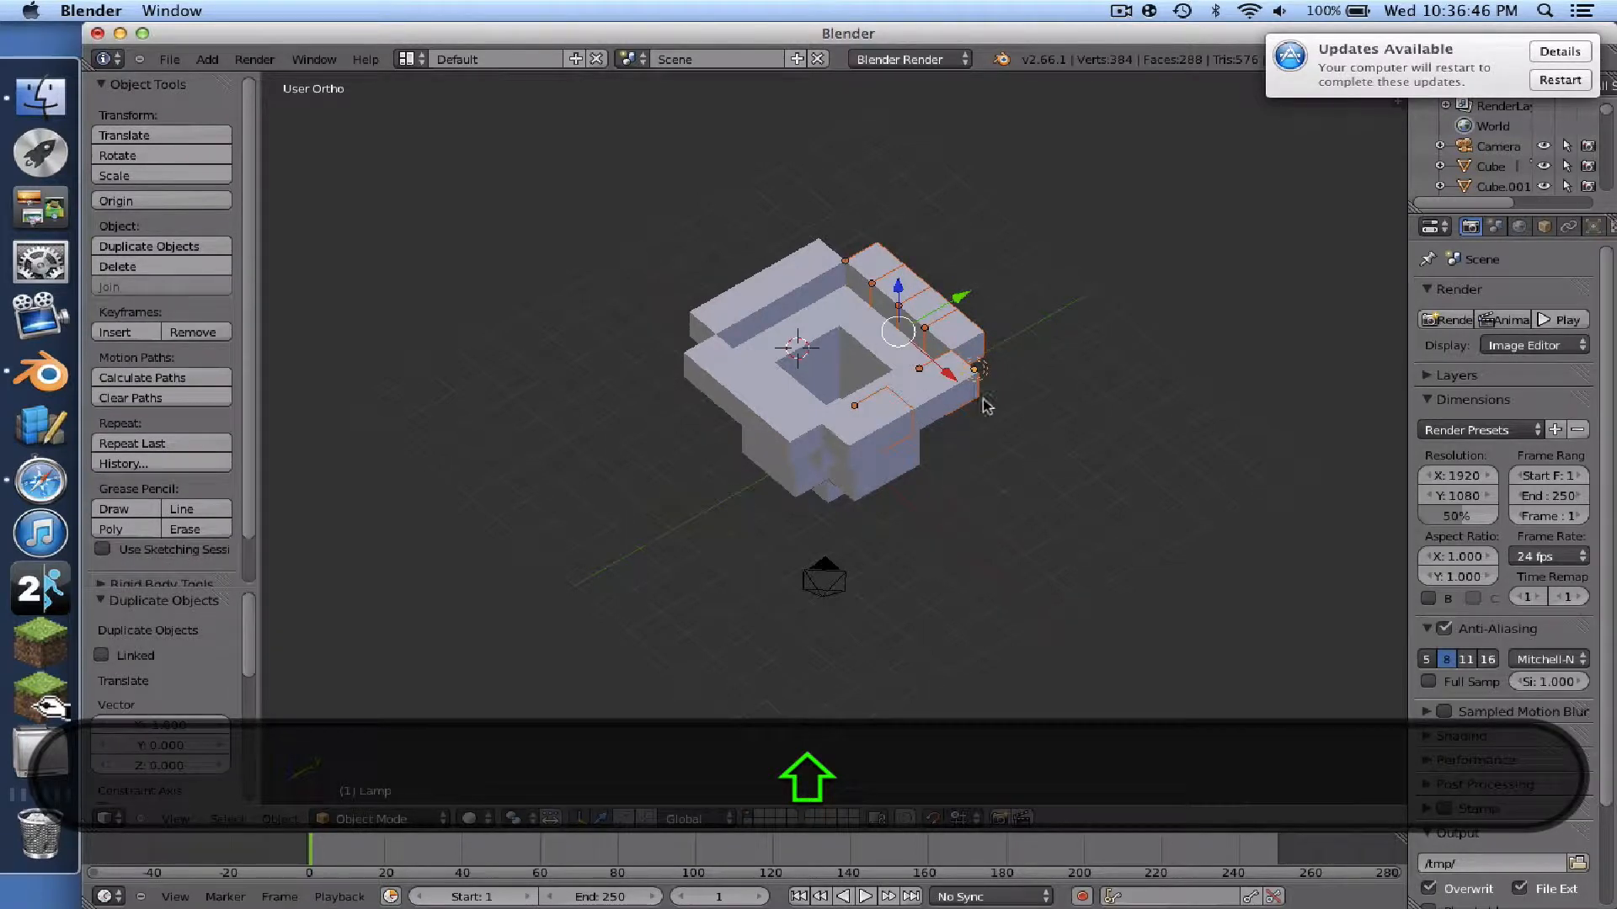
shift+right_click(859, 444)
scroll(965, 412, left, 5)
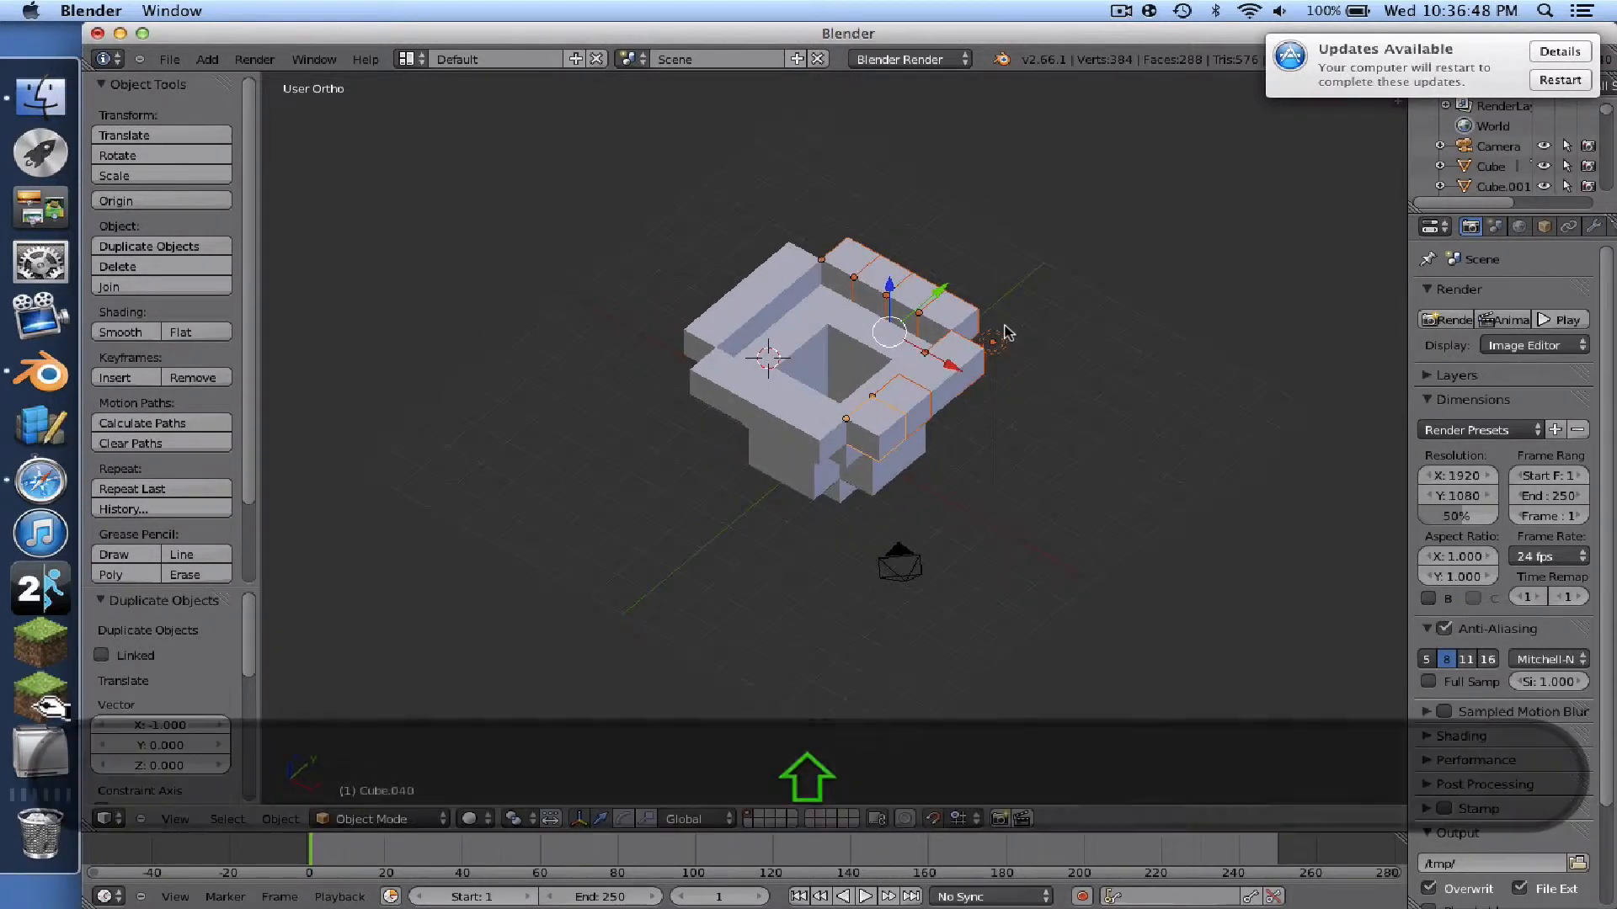
right_click(1002, 331)
- Select all sixteen cubes of the top ring and duplicate them 1 unit up along Z
right_click(940, 322)
shift+right_click(908, 301)
shift+right_click(881, 279)
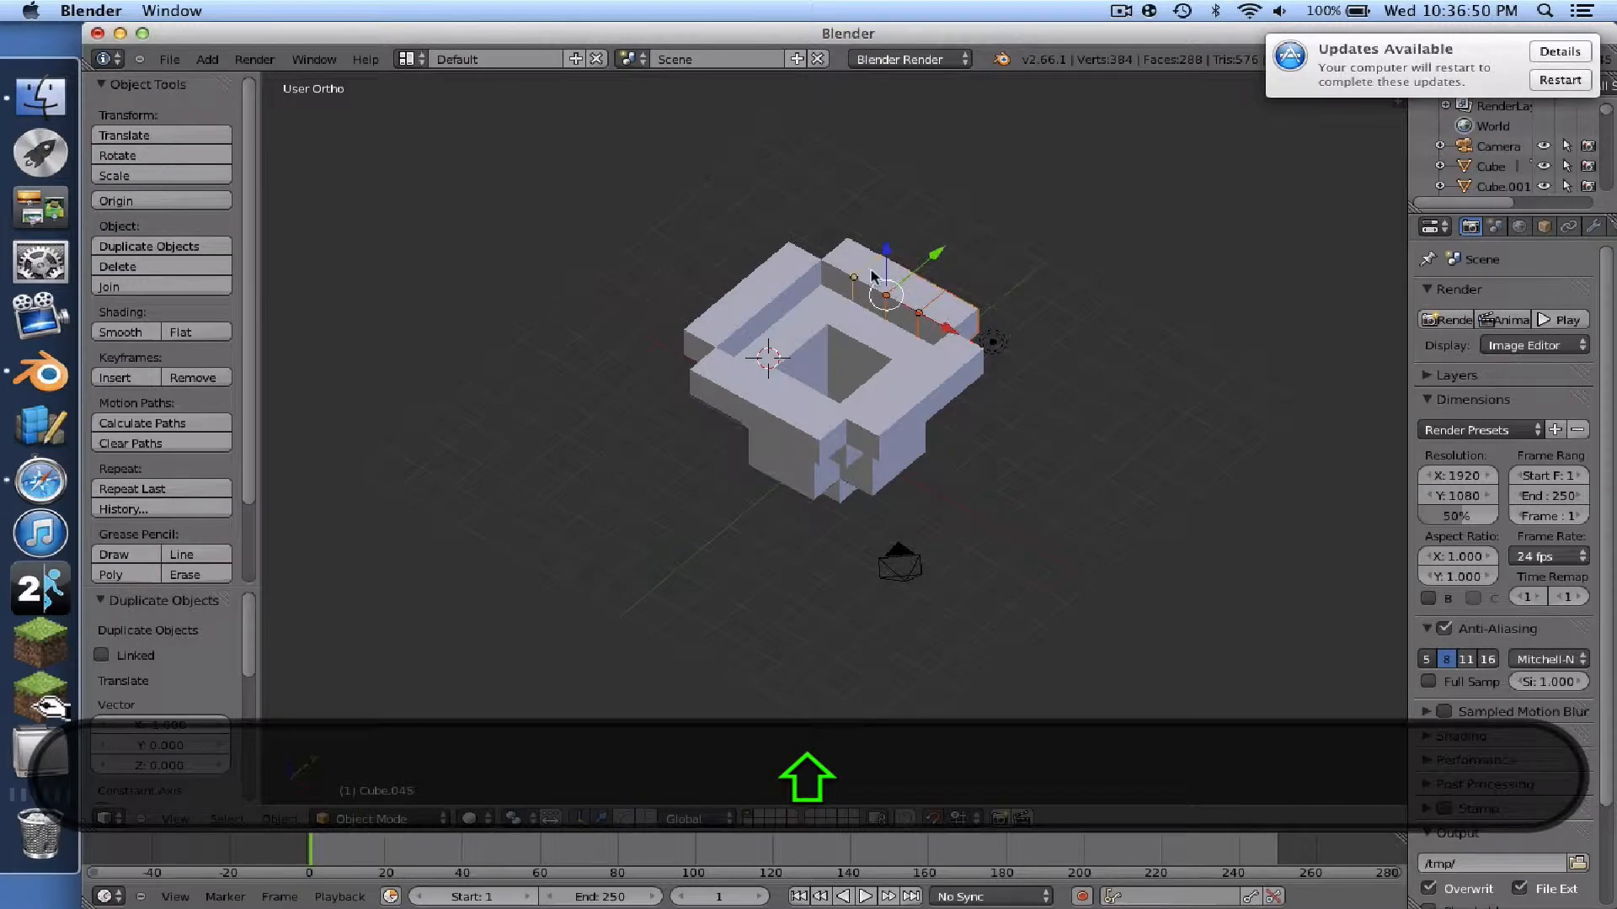
shift+right_click(858, 262)
shift+right_click(773, 268)
shift+right_click(804, 269)
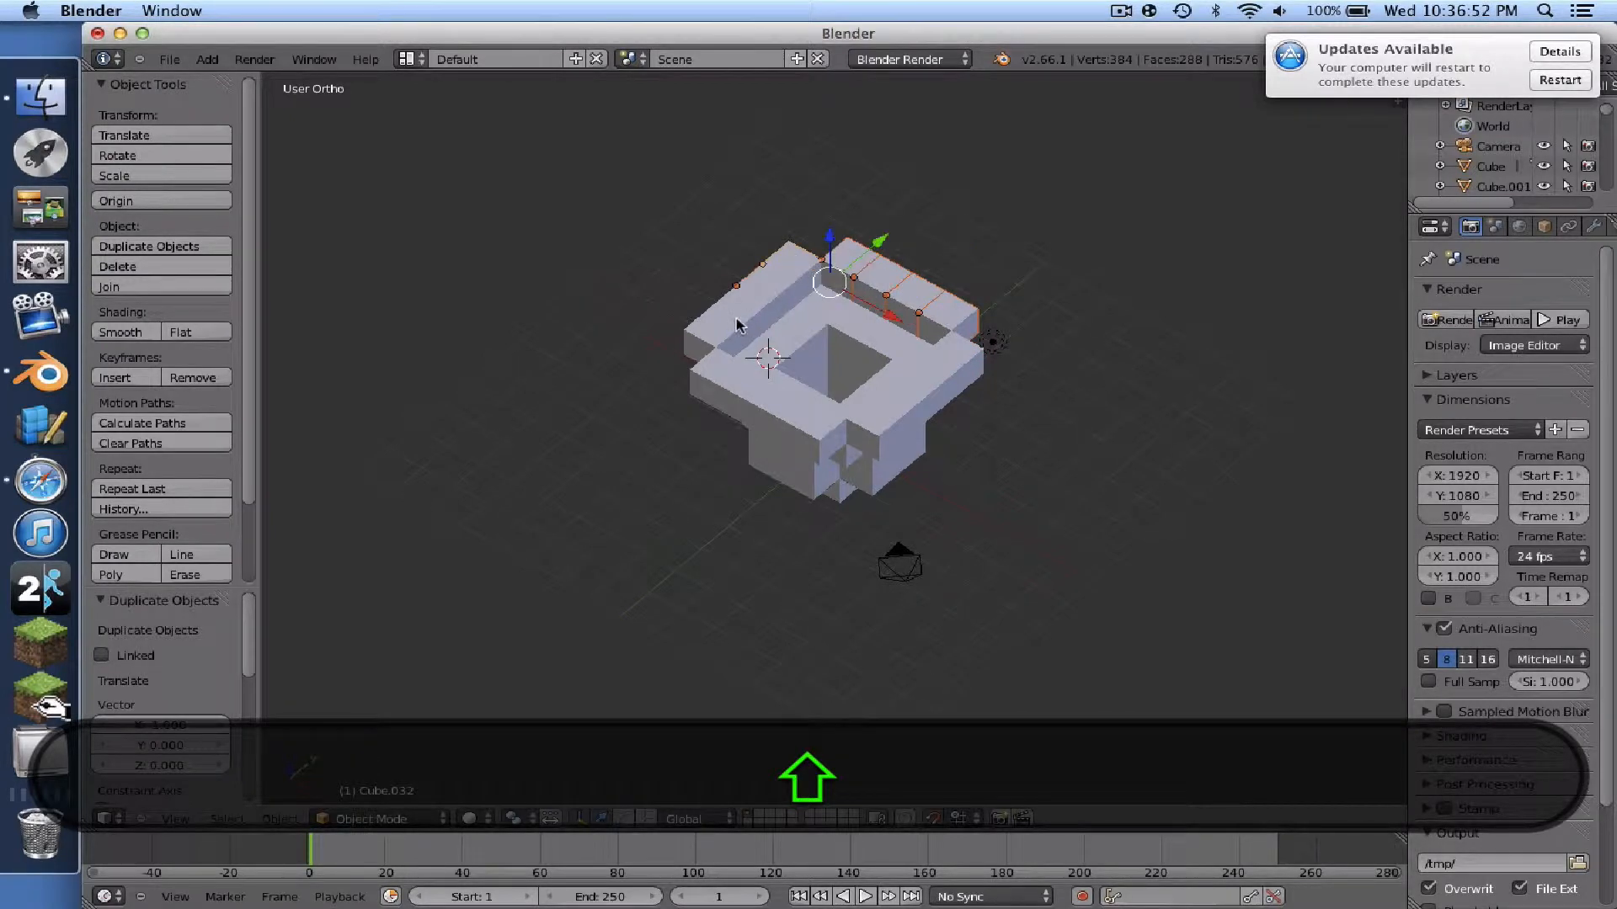
shift+right_click(735, 325)
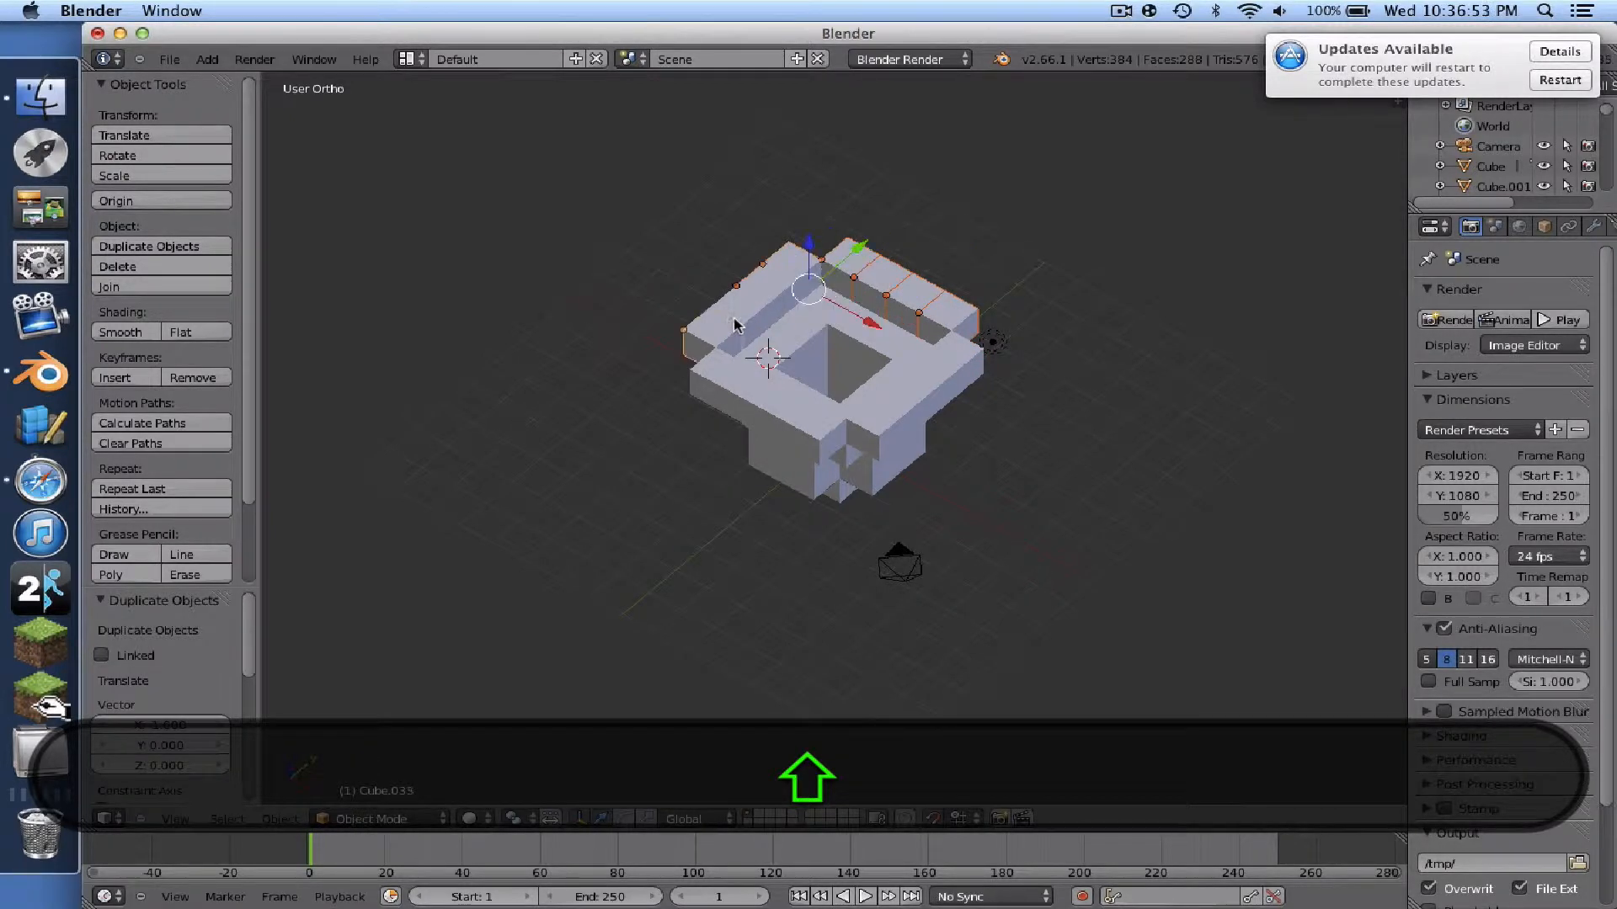
shift+right_click(707, 370)
shift+right_click(741, 394)
shift+right_click(787, 413)
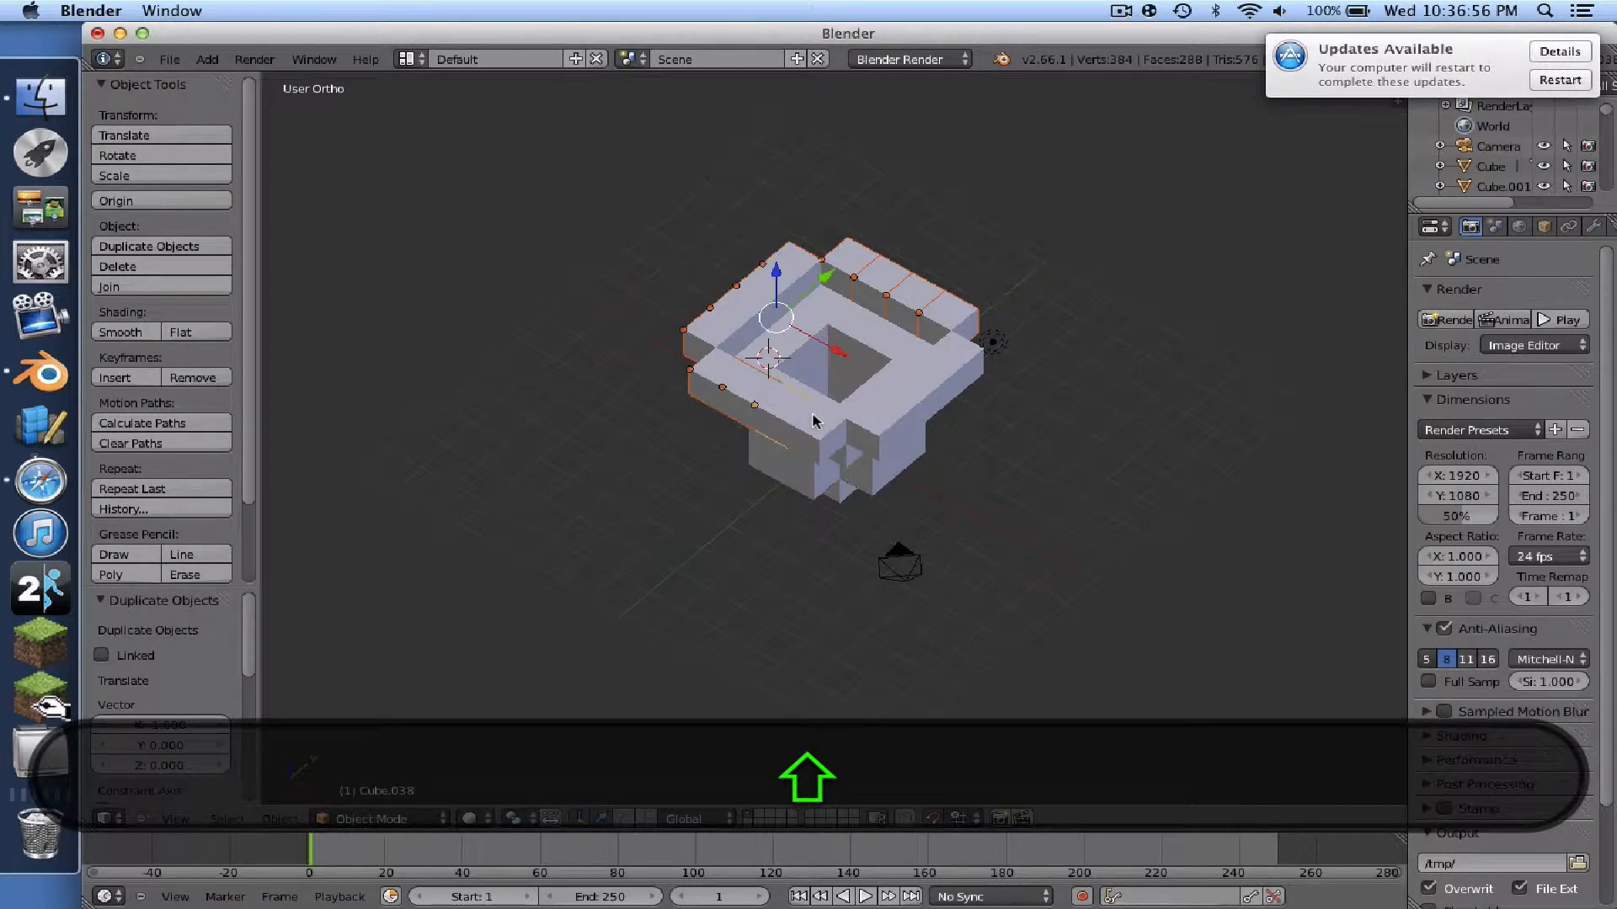
shift+right_click(817, 421)
shift+right_click(884, 412)
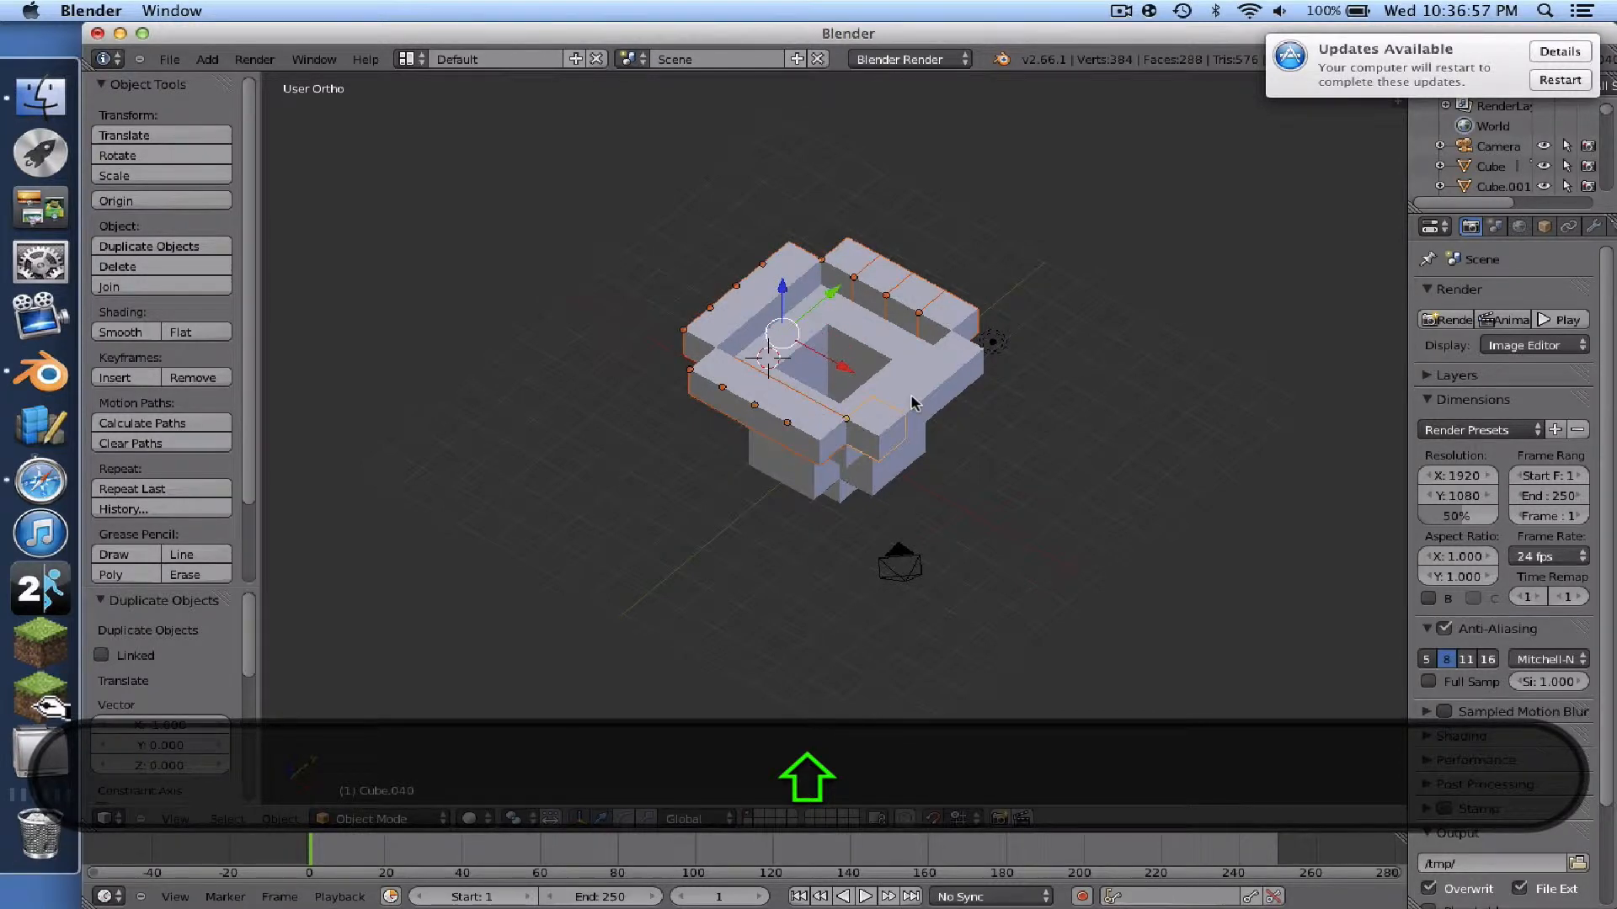
shift+right_click(950, 365)
scroll(917, 396, right, 10)
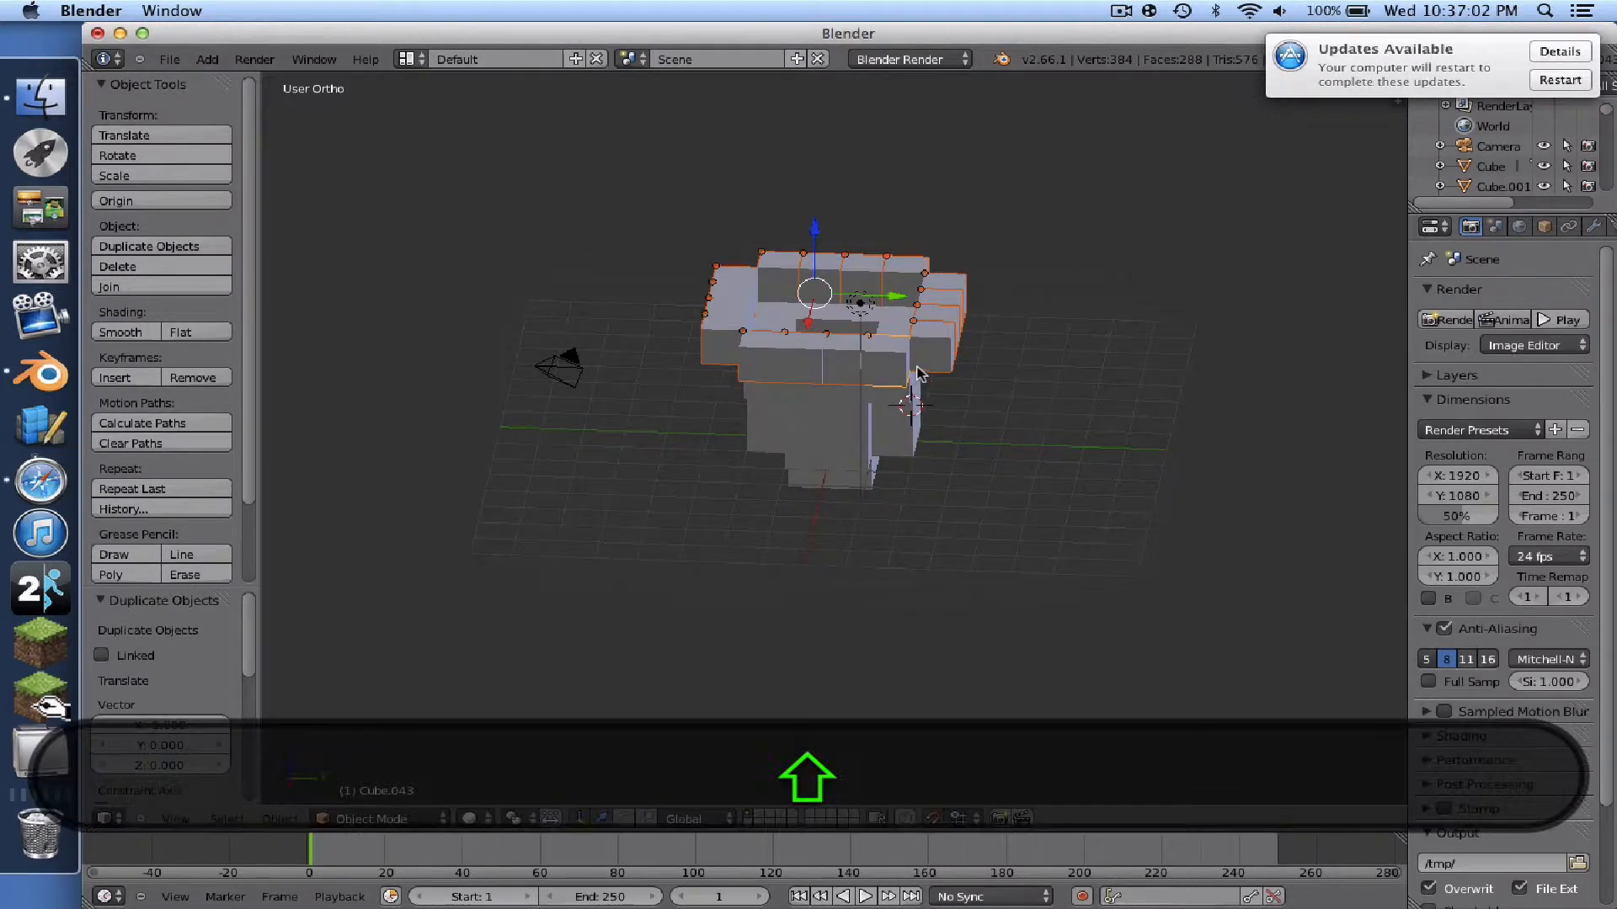
key(shift+d)
click(924, 350)
- Try duplicating the raised ring with an offset of -2 along Z, and delete that copy
scroll(923, 350, down, 10)
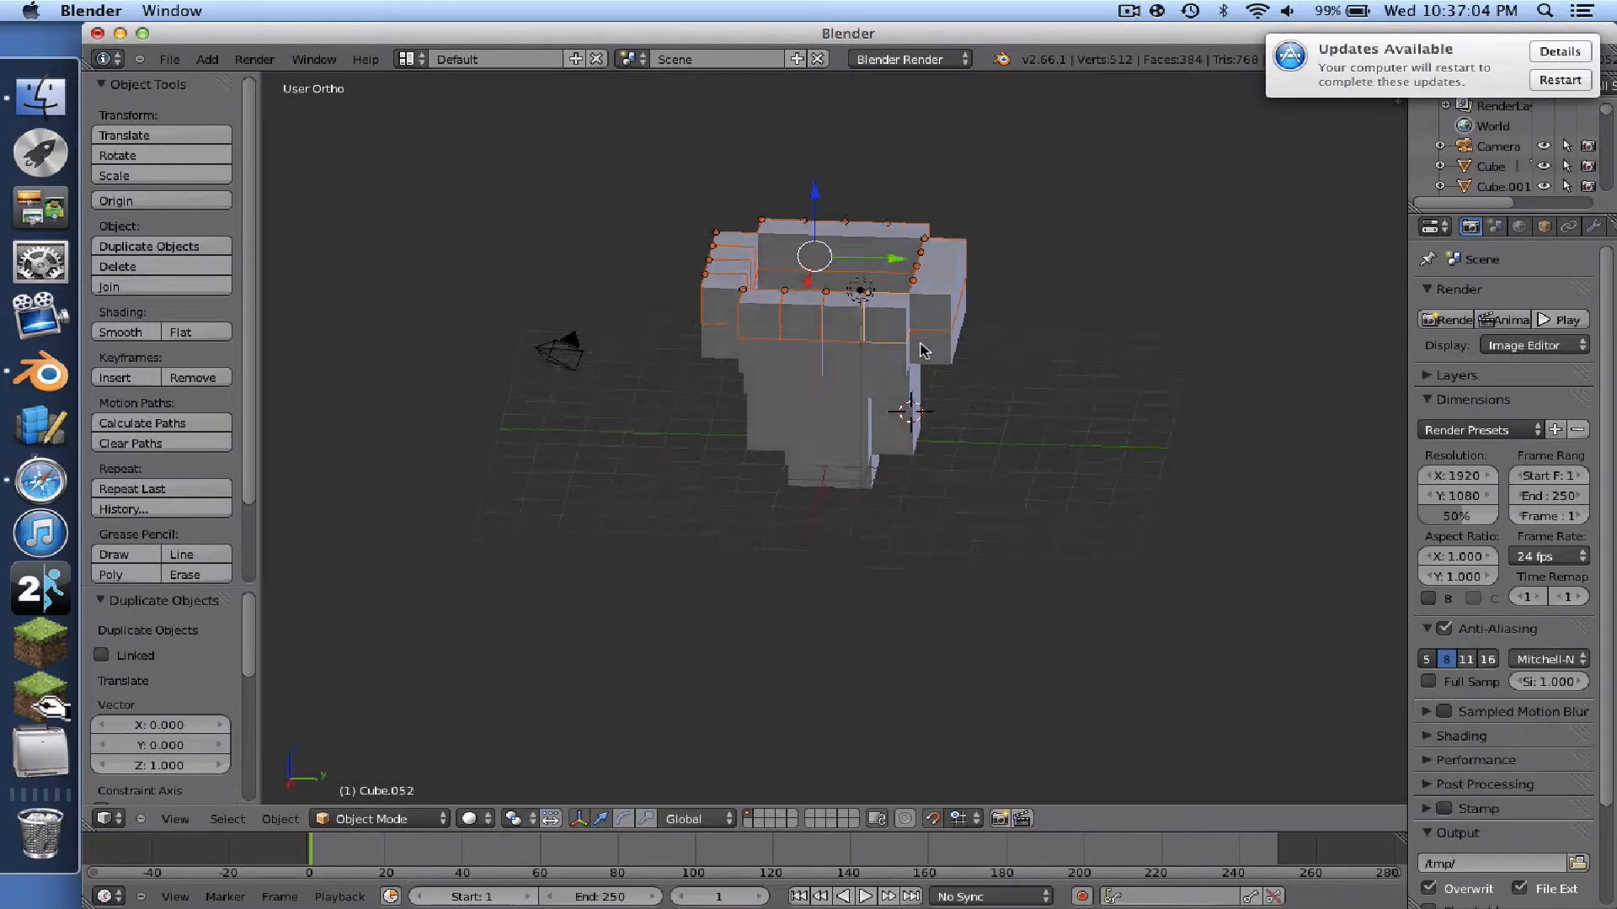
scroll(944, 344, left, 15)
scroll(944, 345, up, 5)
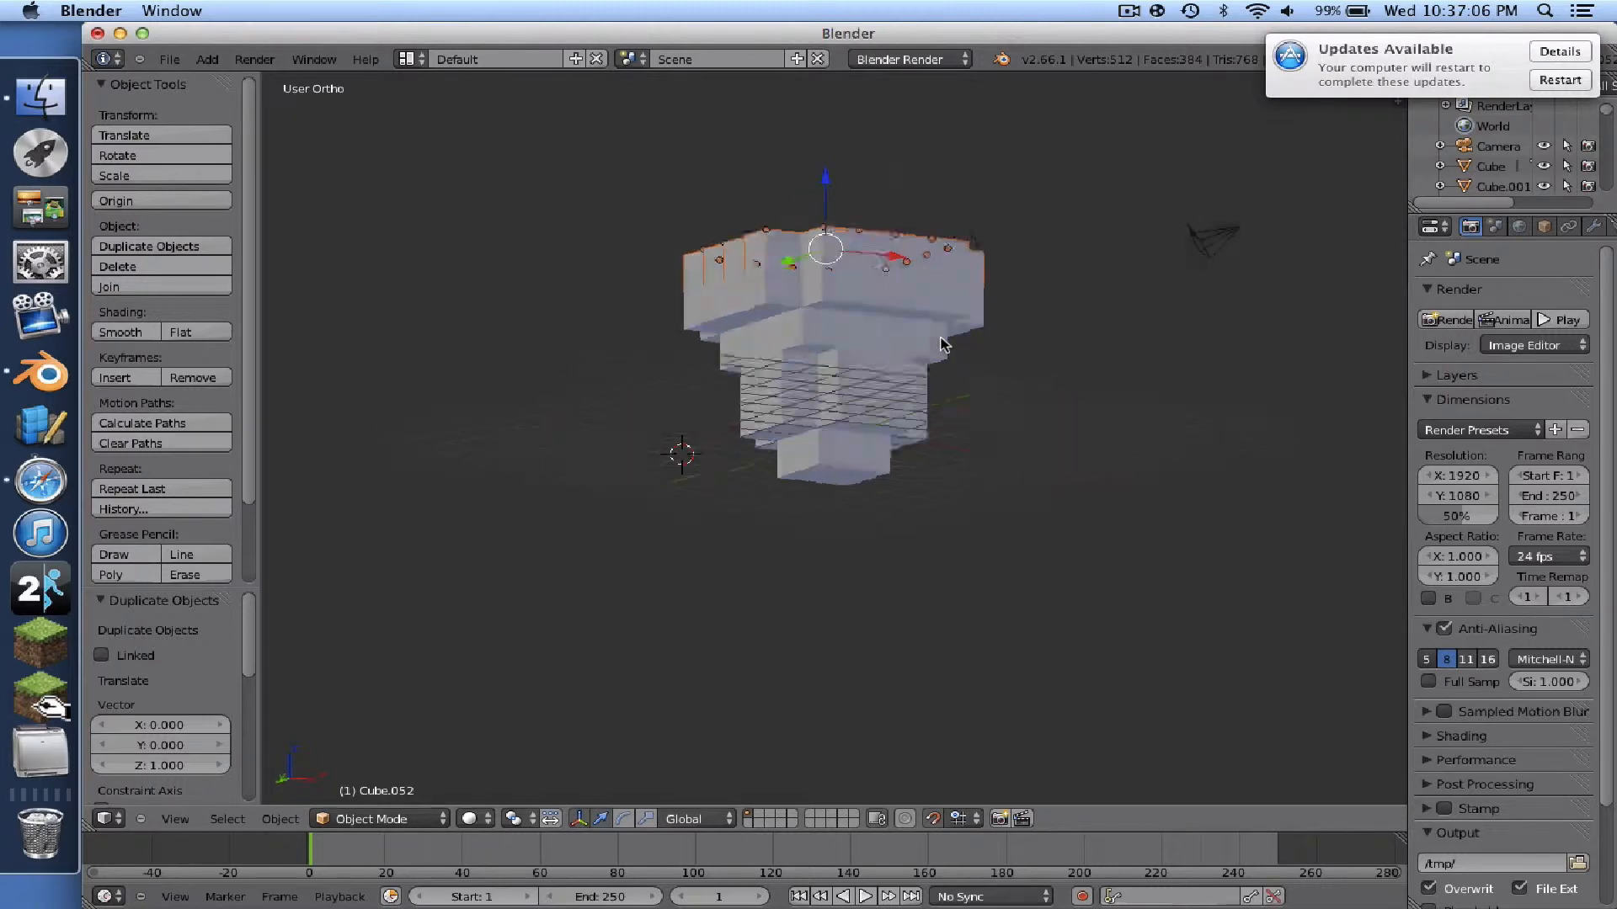
key(shift+d)
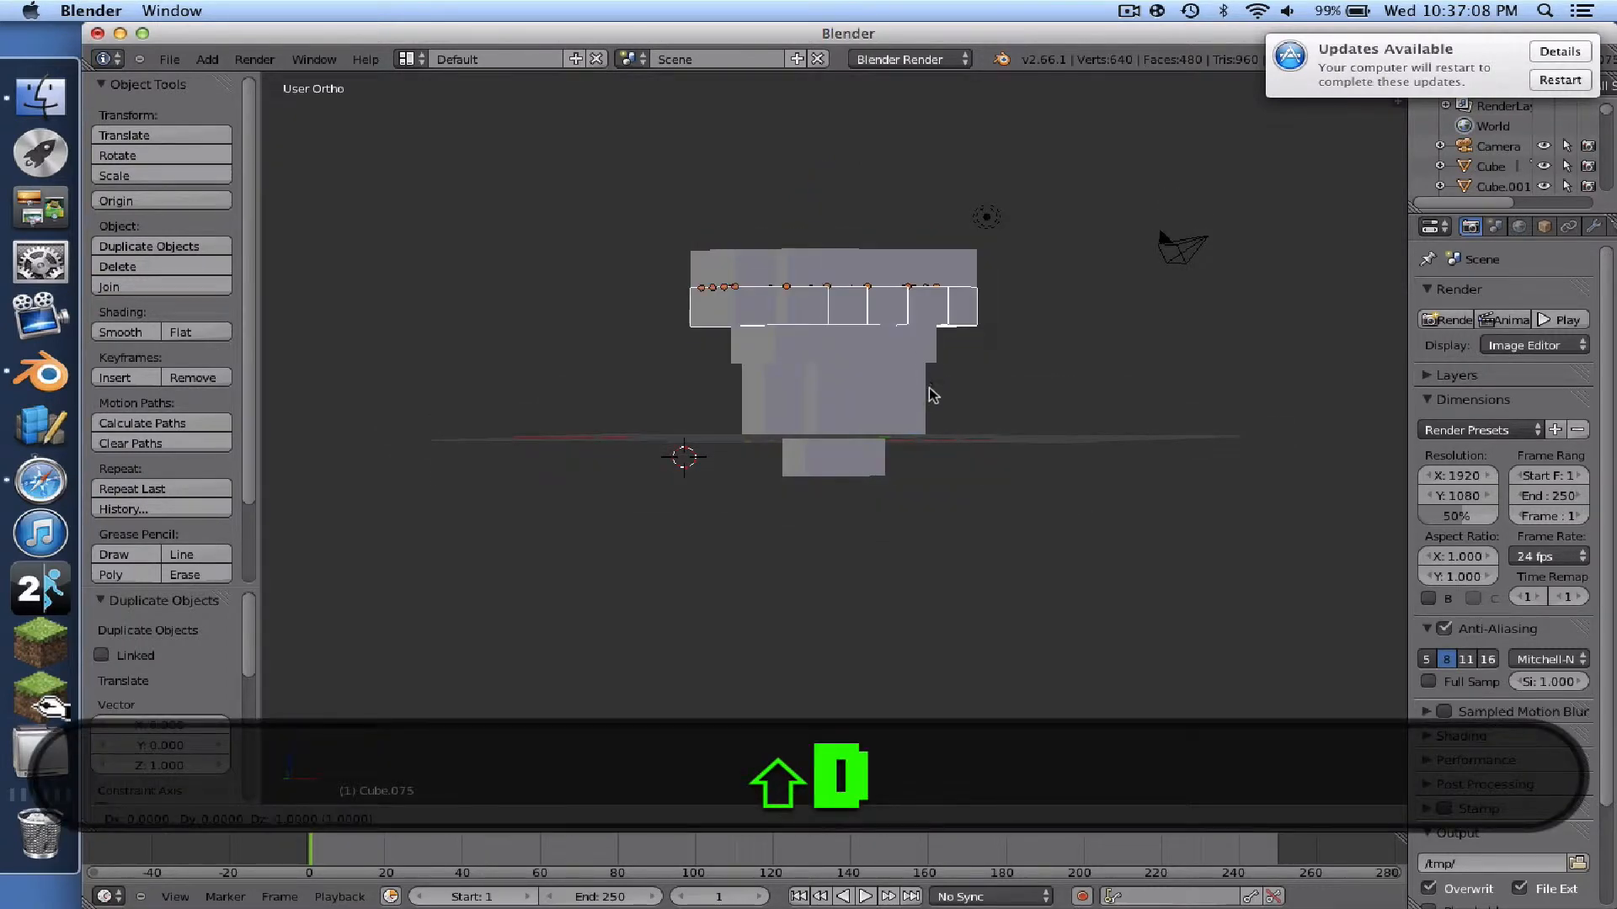
click(928, 396)
scroll(928, 395, up, 5)
scroll(928, 395, left, 5)
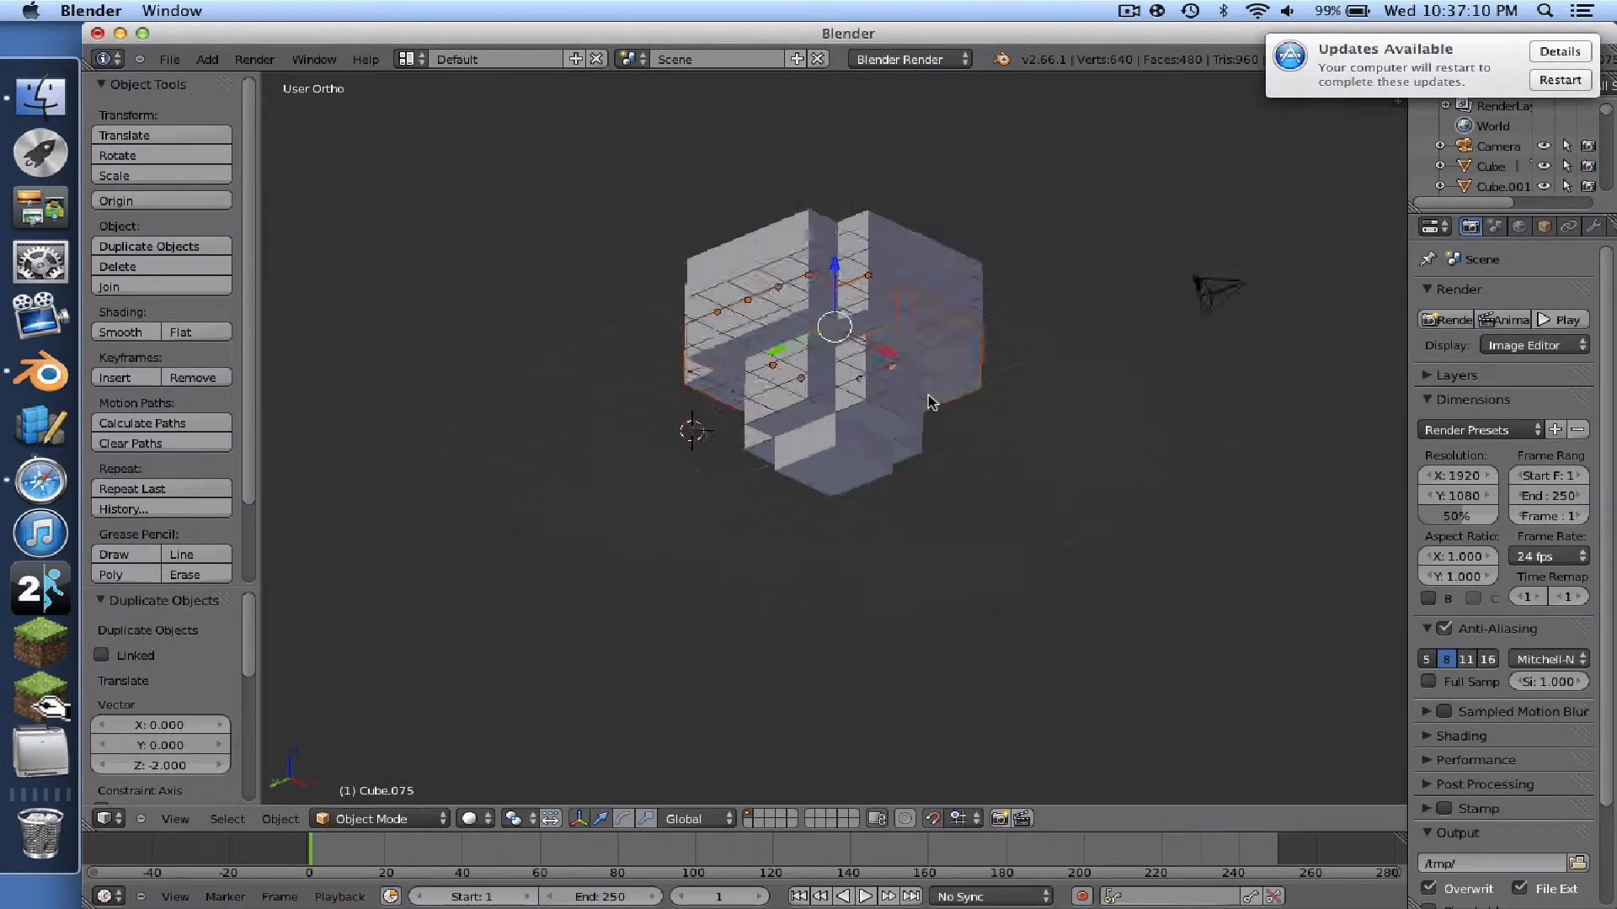
key(x)
click(928, 396)
- Build an inner row of four duplicated cubes along the positive-Y side, the first offset X -1, Y -1, the last lowered 1 unit along Z
scroll(928, 396, left, 10)
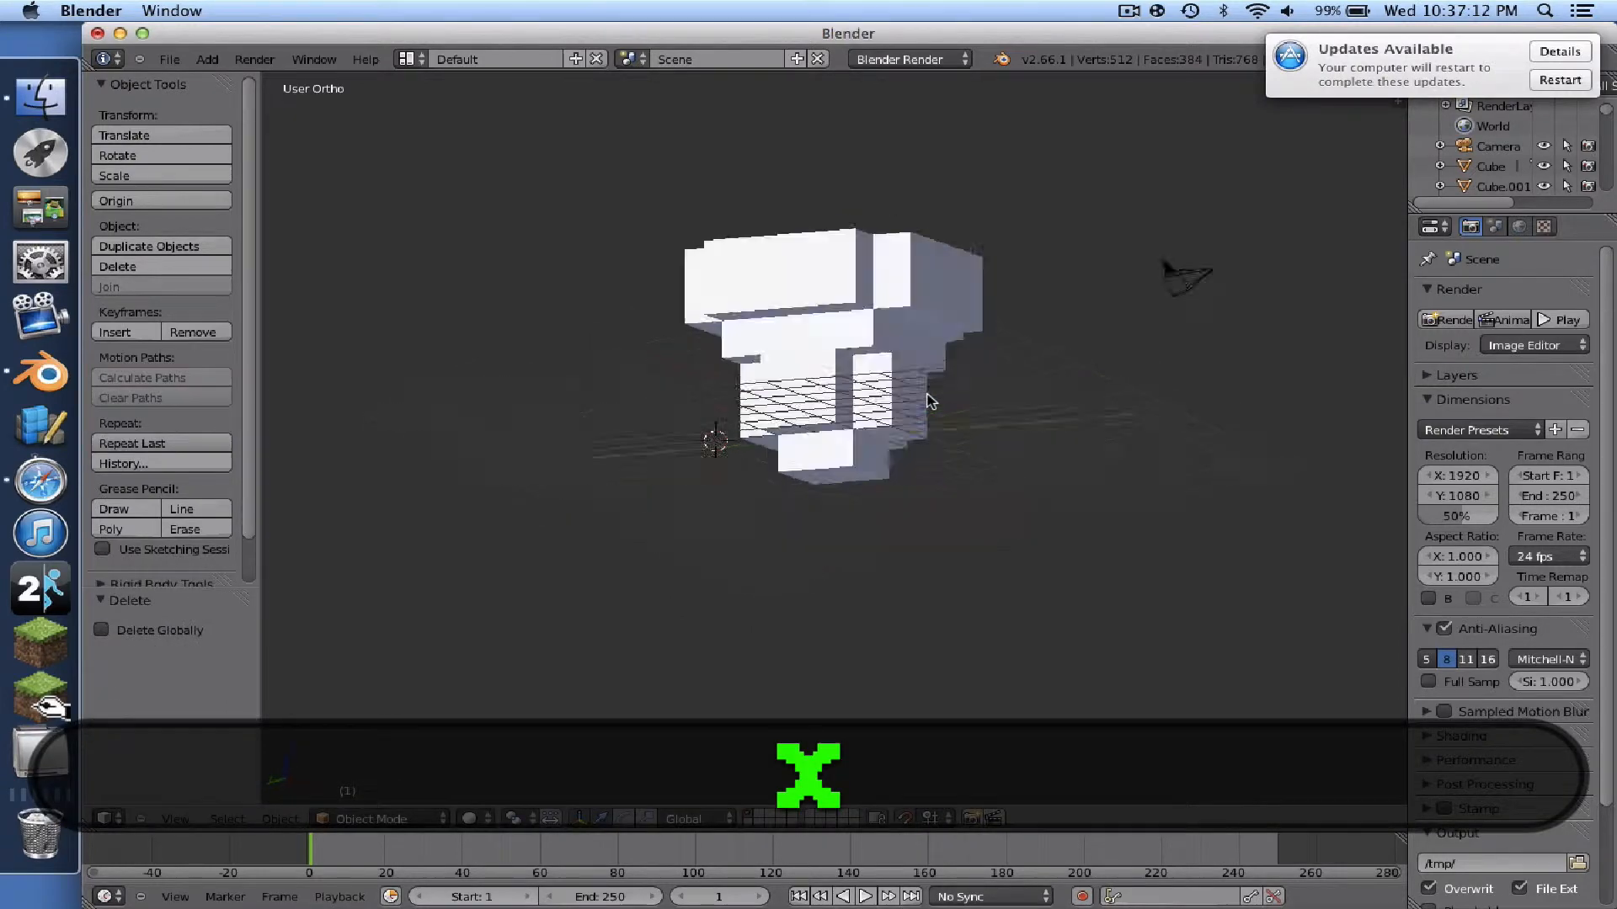
scroll(928, 396, up, 10)
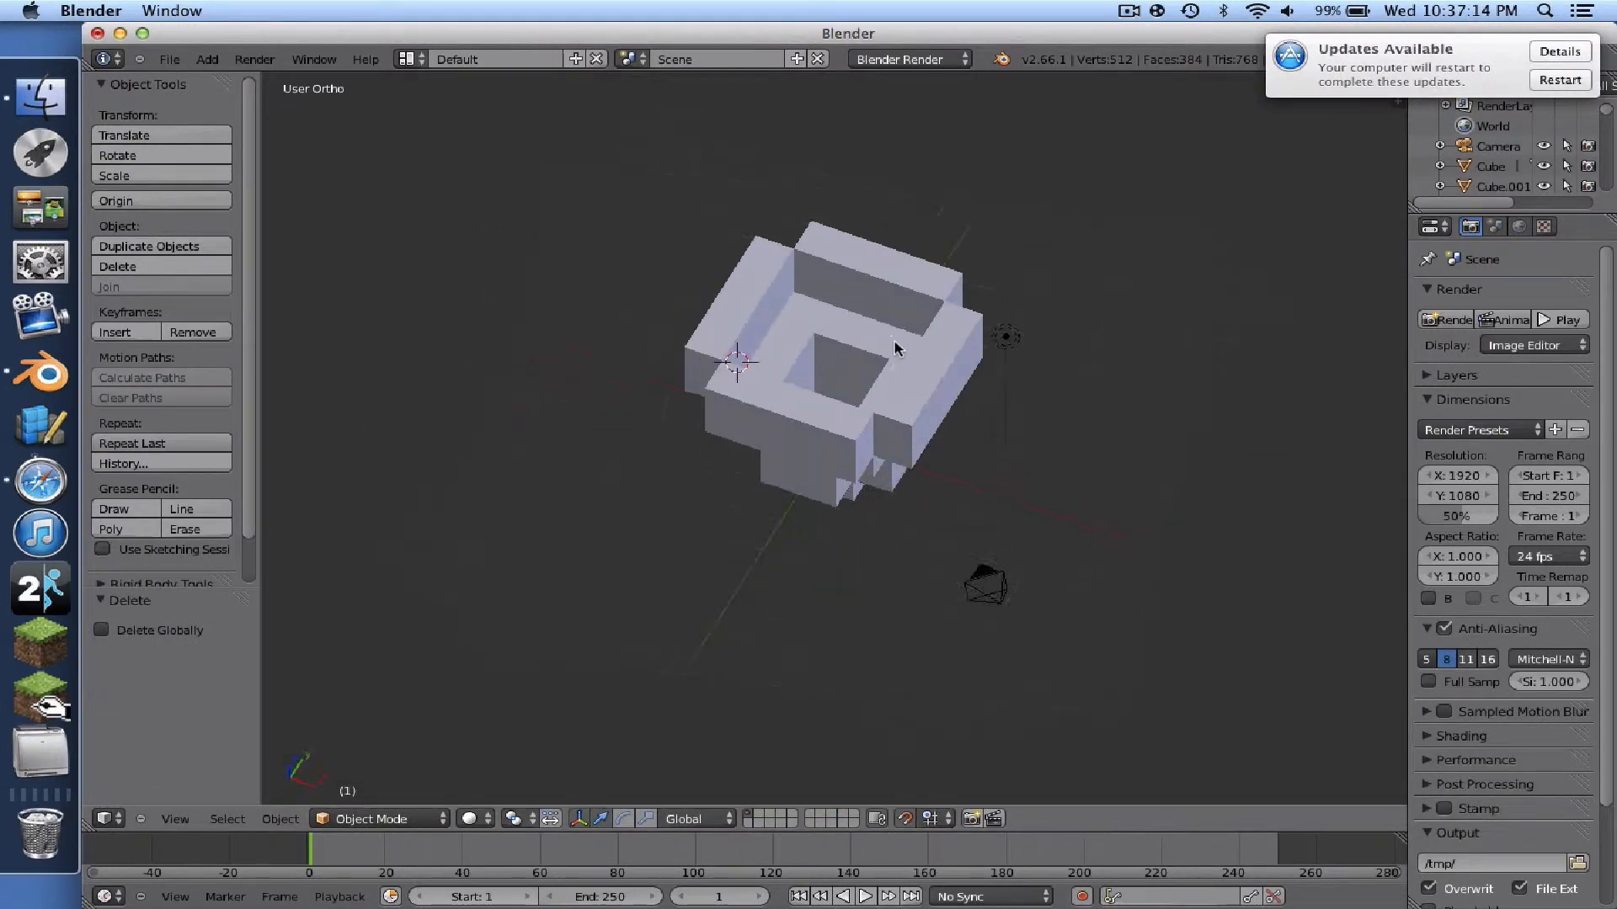
right_click(878, 298)
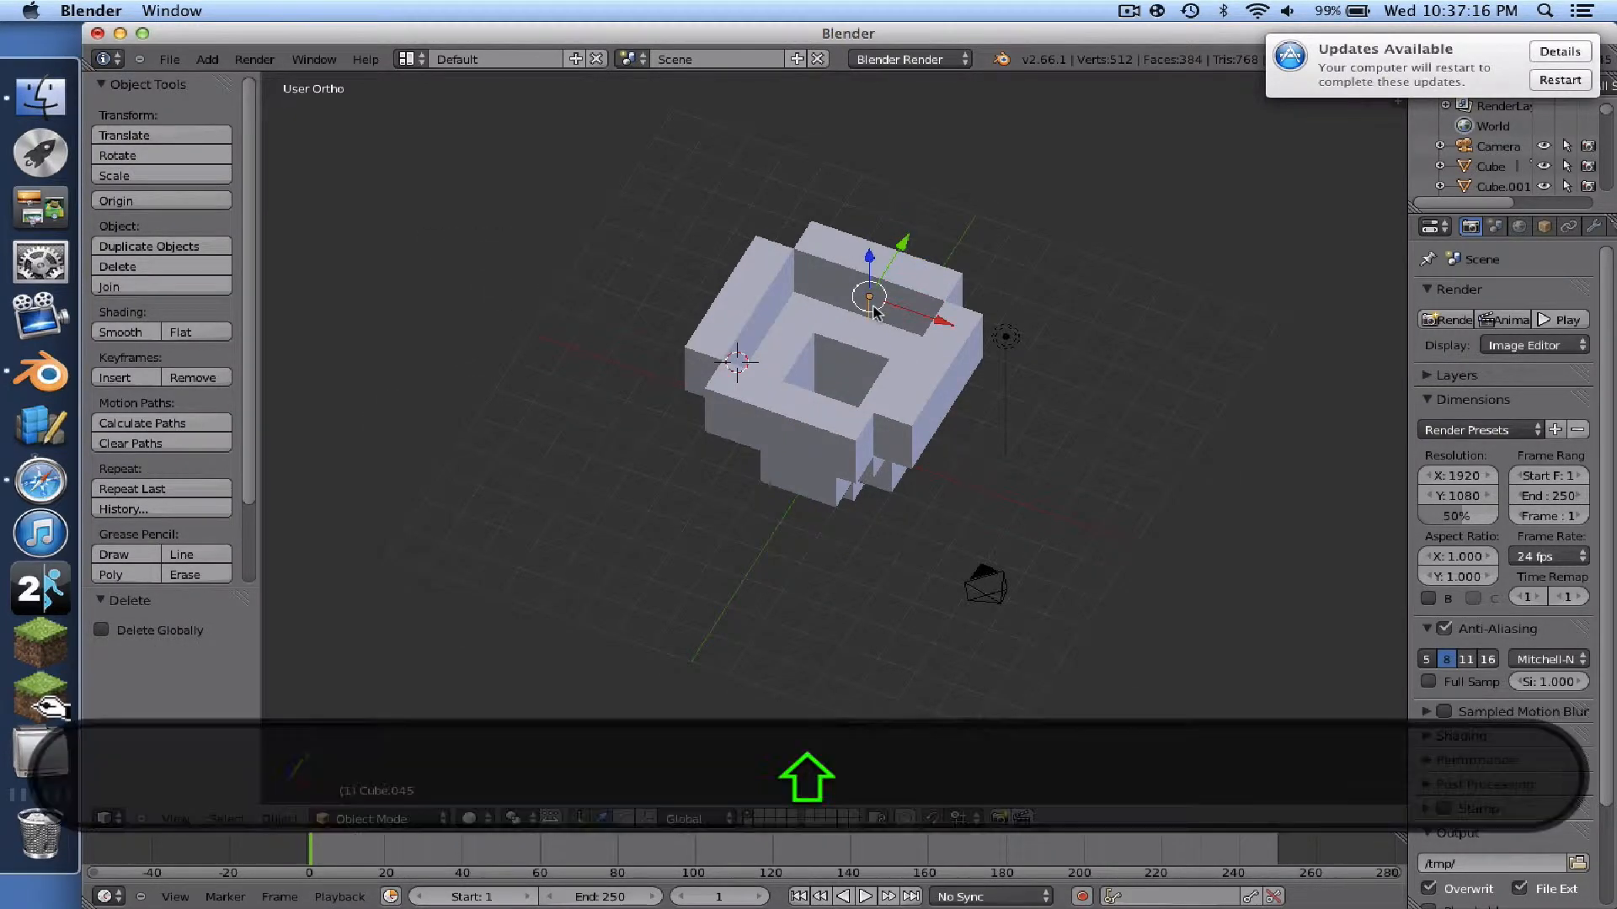
key(shift+d)
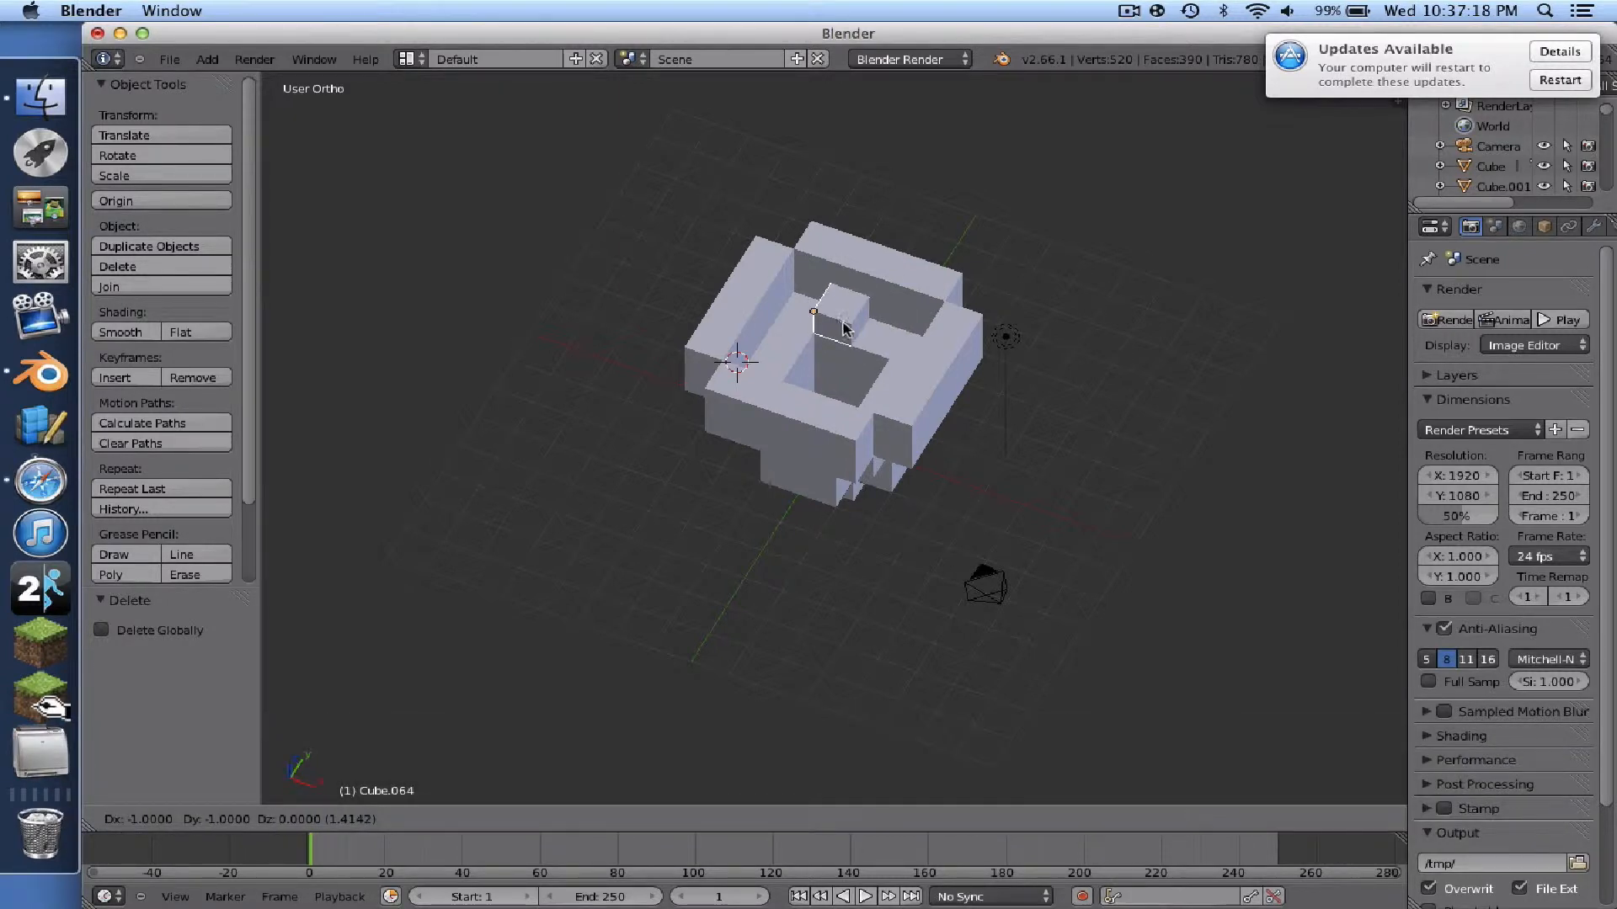
click(845, 329)
key(shift+d)
click(869, 337)
key(shift+d)
click(898, 352)
key(shift+d)
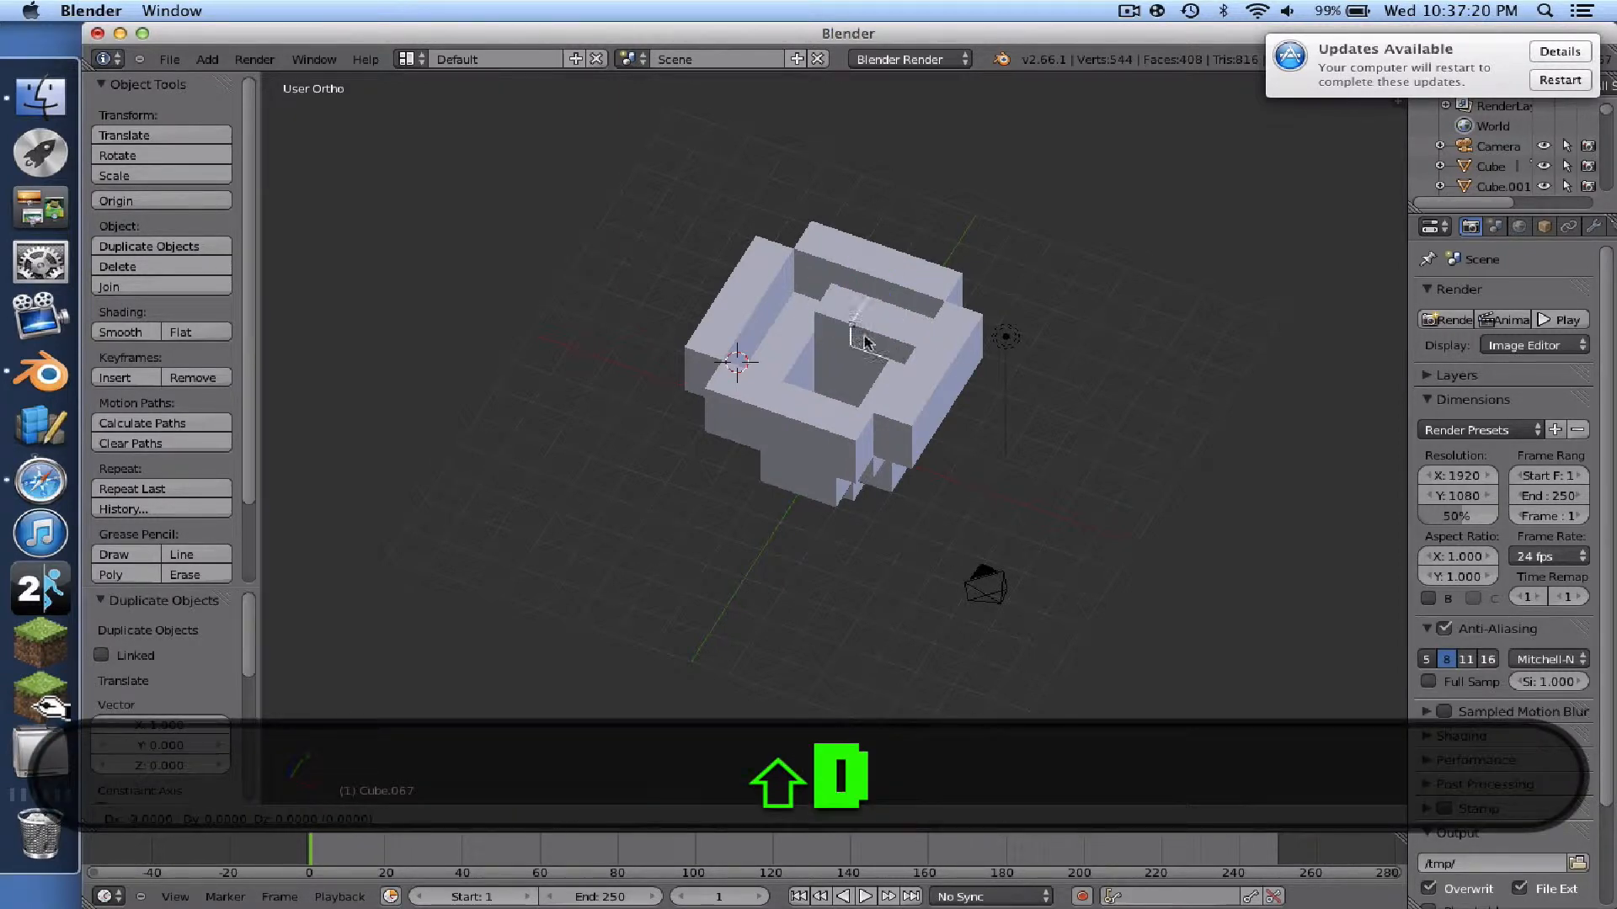
click(772, 301)
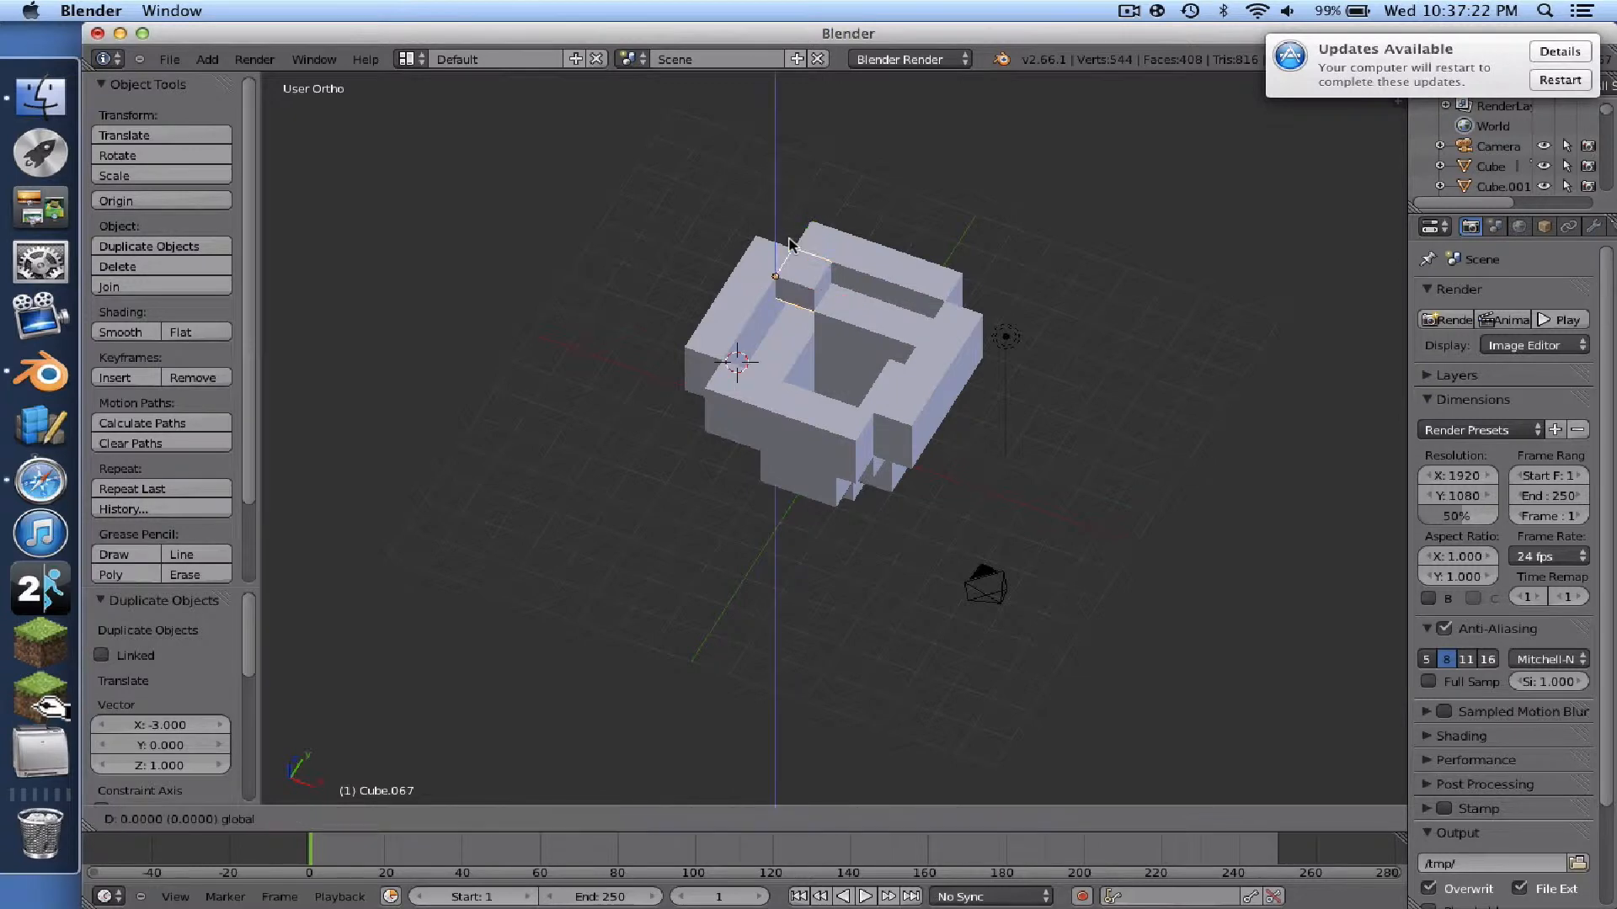
- Extend the inner ring along the negative-X side with three duplicated cubes, each offset -1 along Y
key(shift+d)
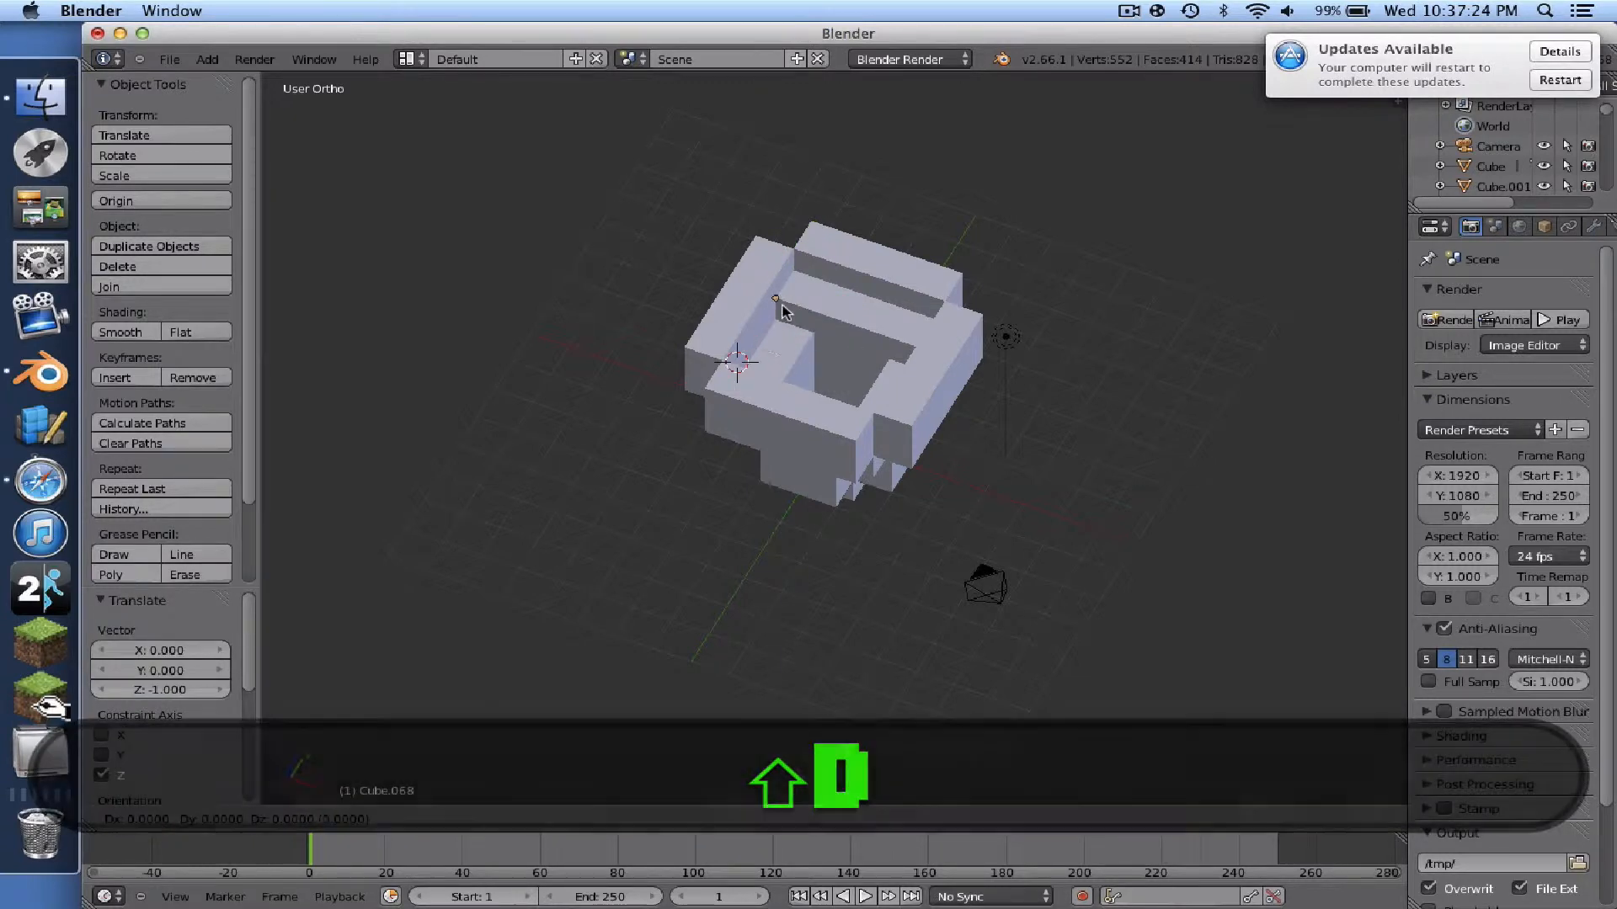
click(774, 320)
key(shift+d)
click(764, 338)
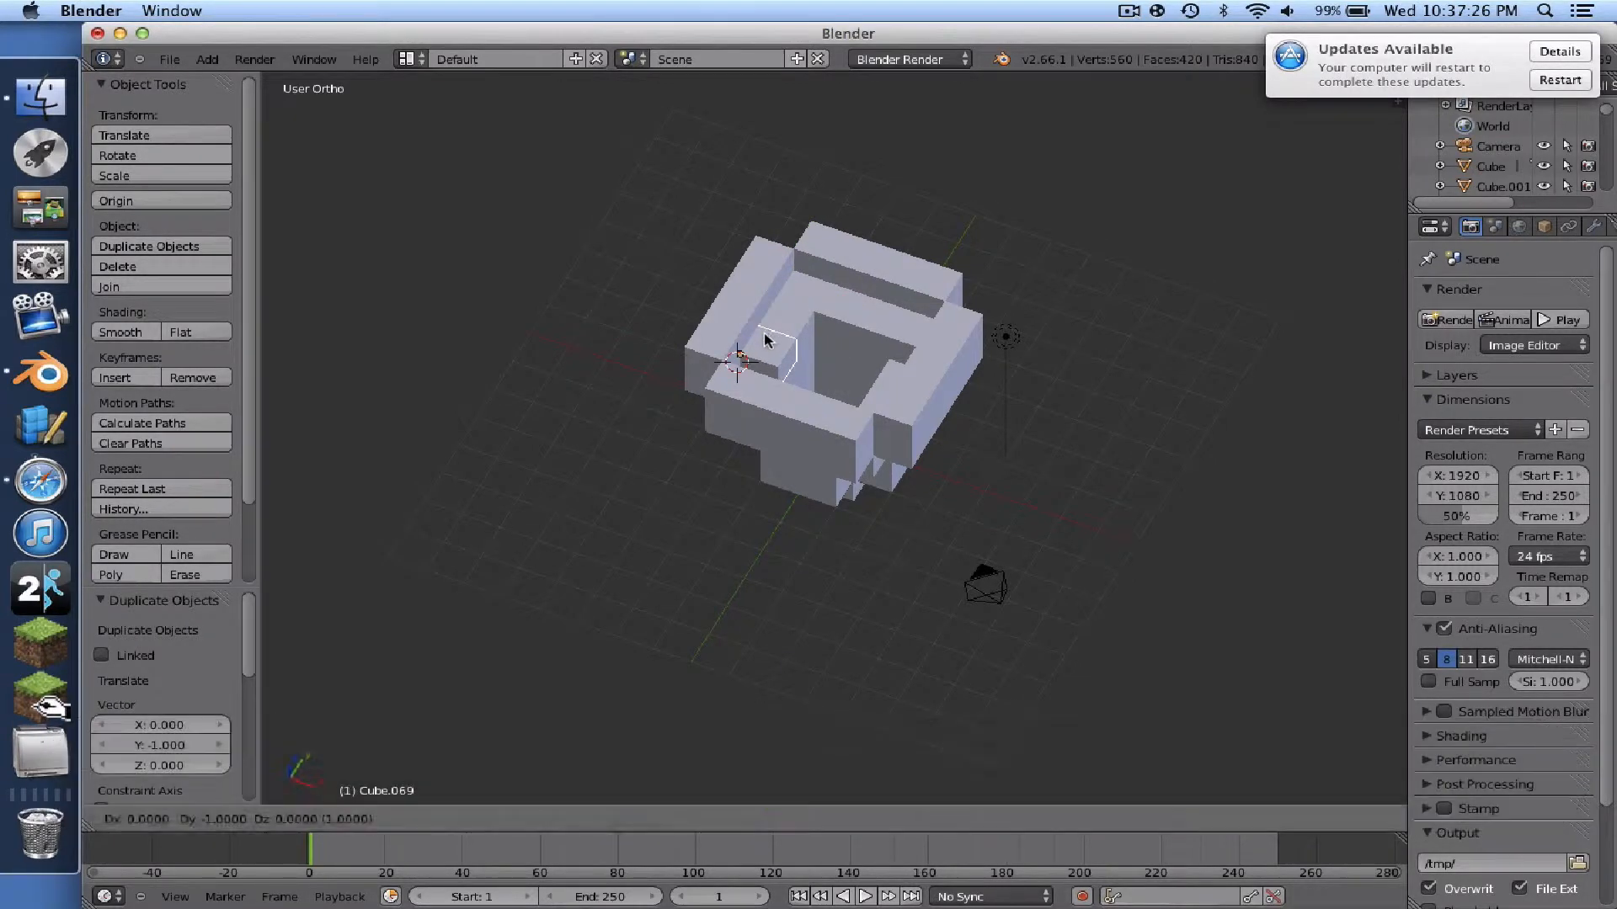
key(shift+d)
click(751, 357)
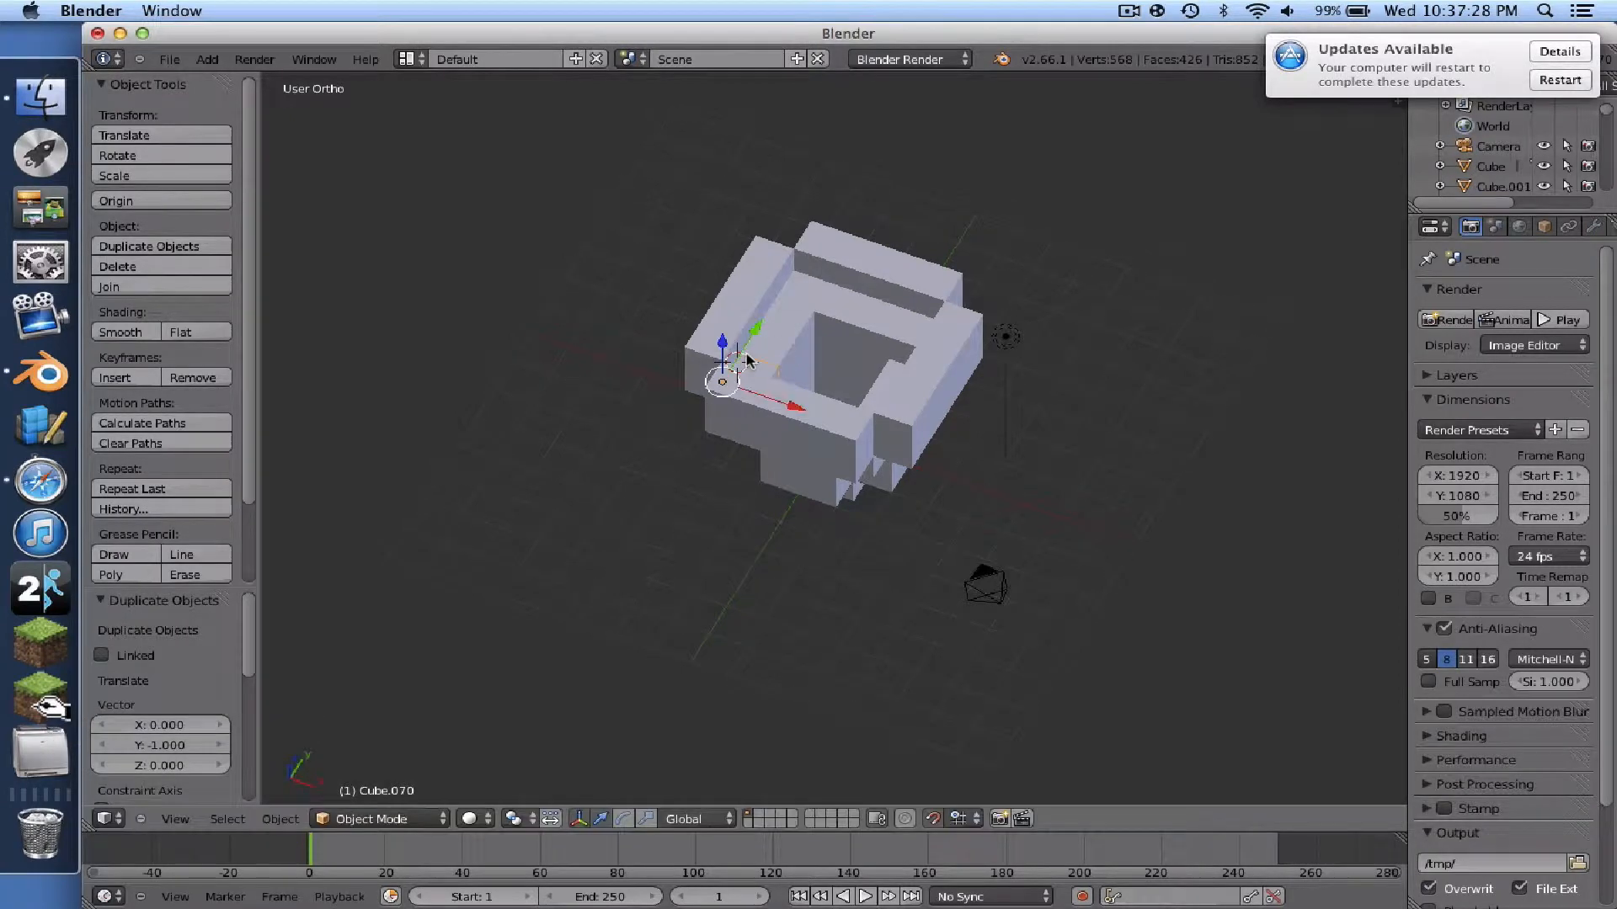
- Line the inner positive-X side with three duplicated cubes, lowering the first copy 1 unit along Z and offsetting the others -1 along Y
scroll(839, 317, up, 8)
scroll(839, 317, down, 8)
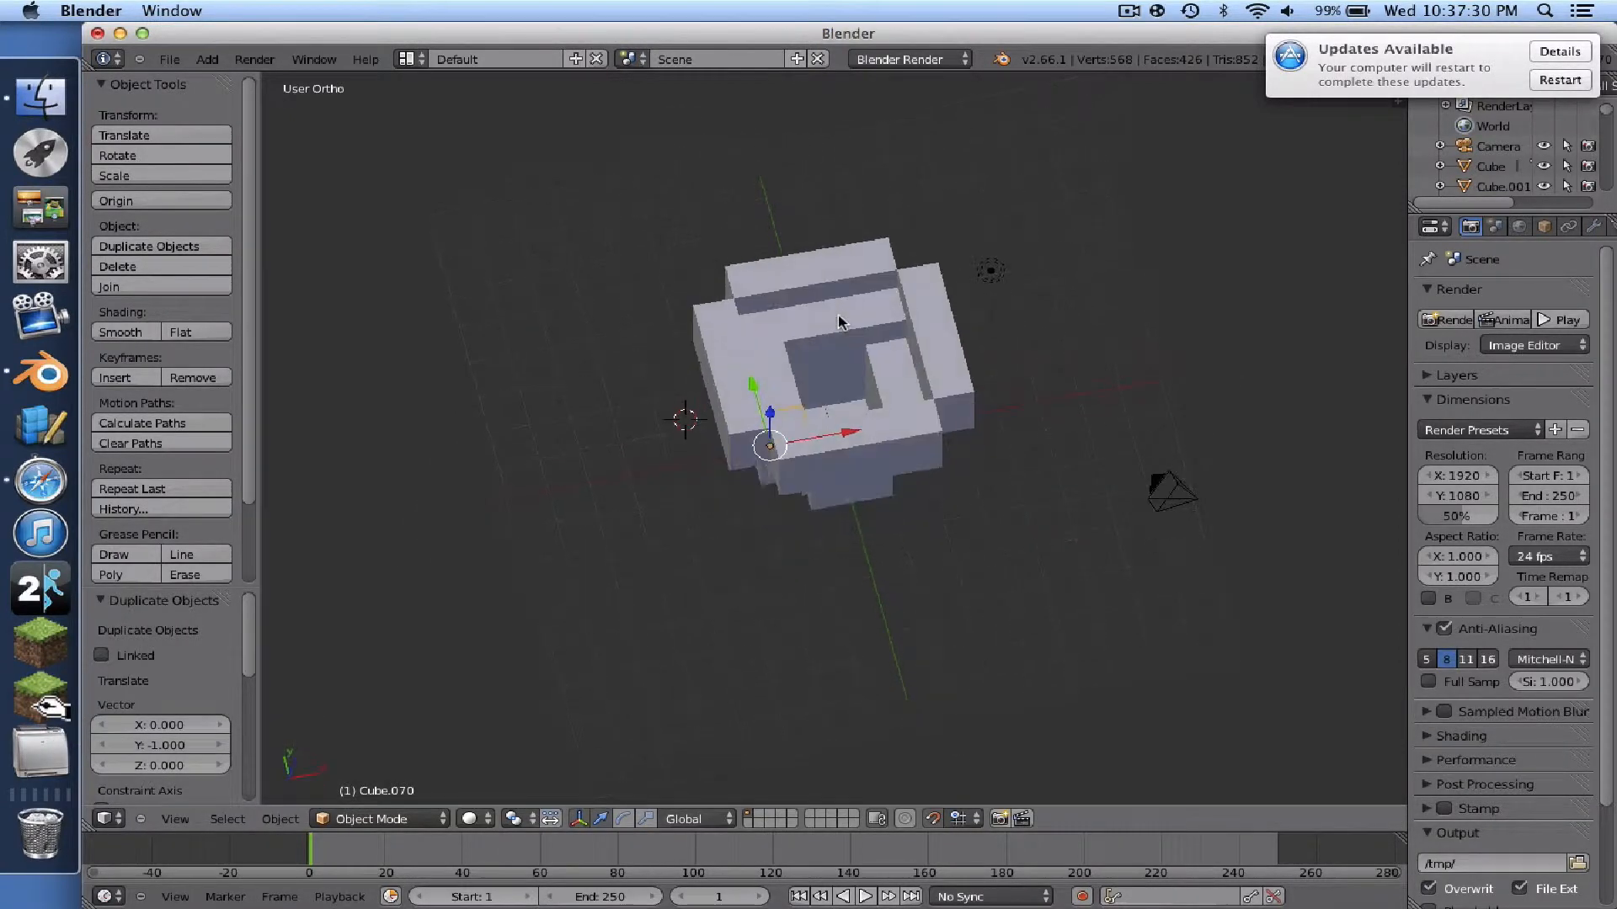
right_click(891, 325)
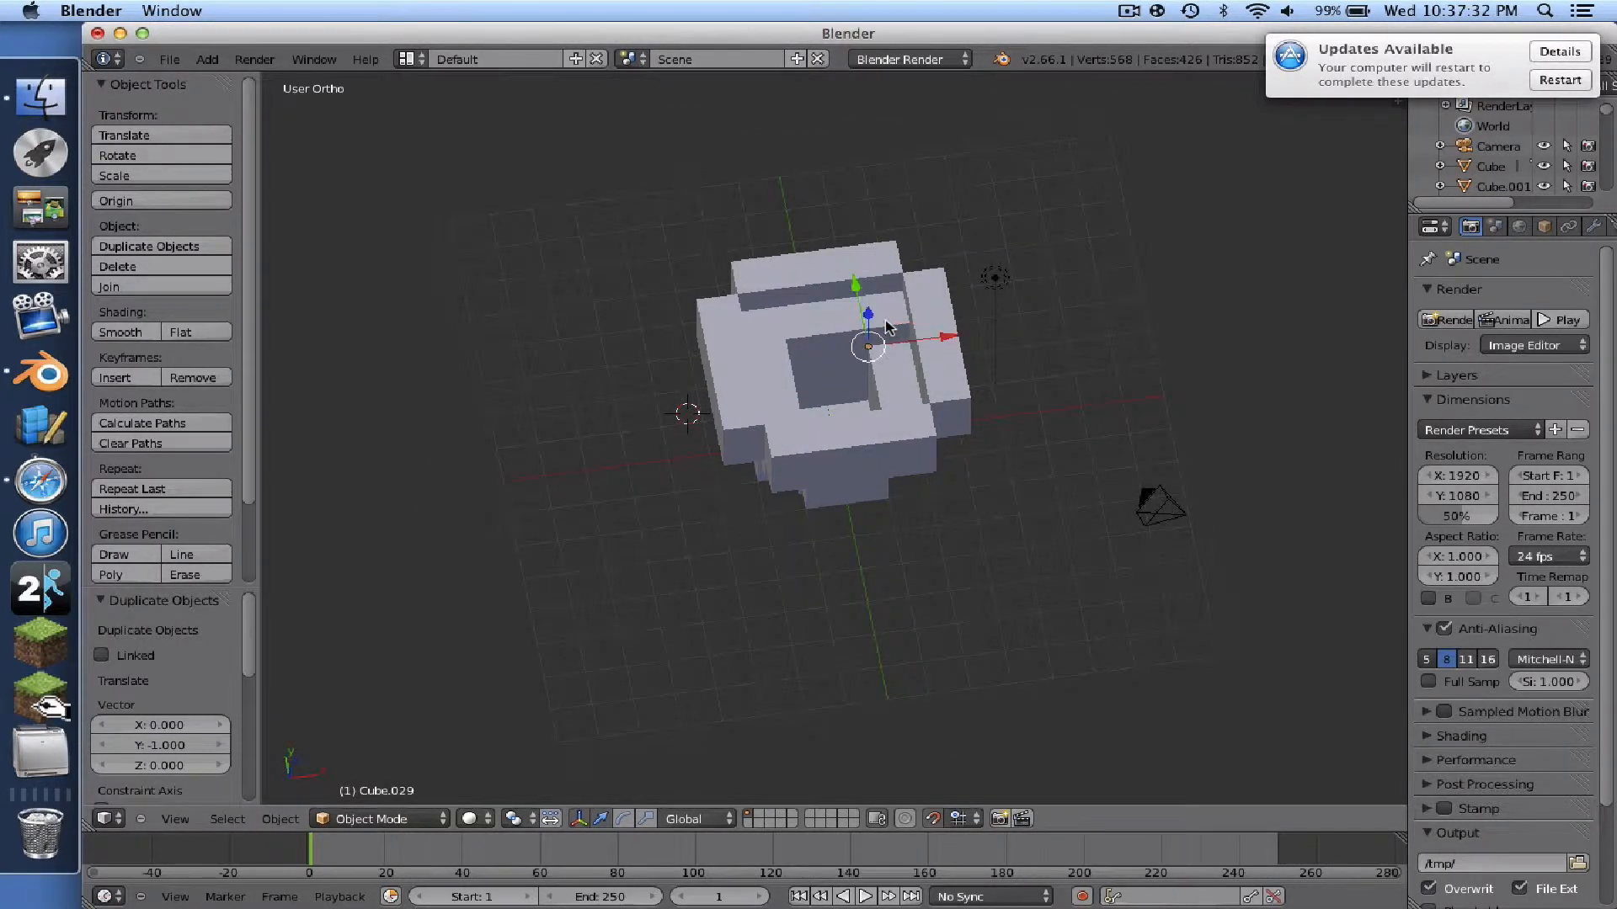
key(shift+d)
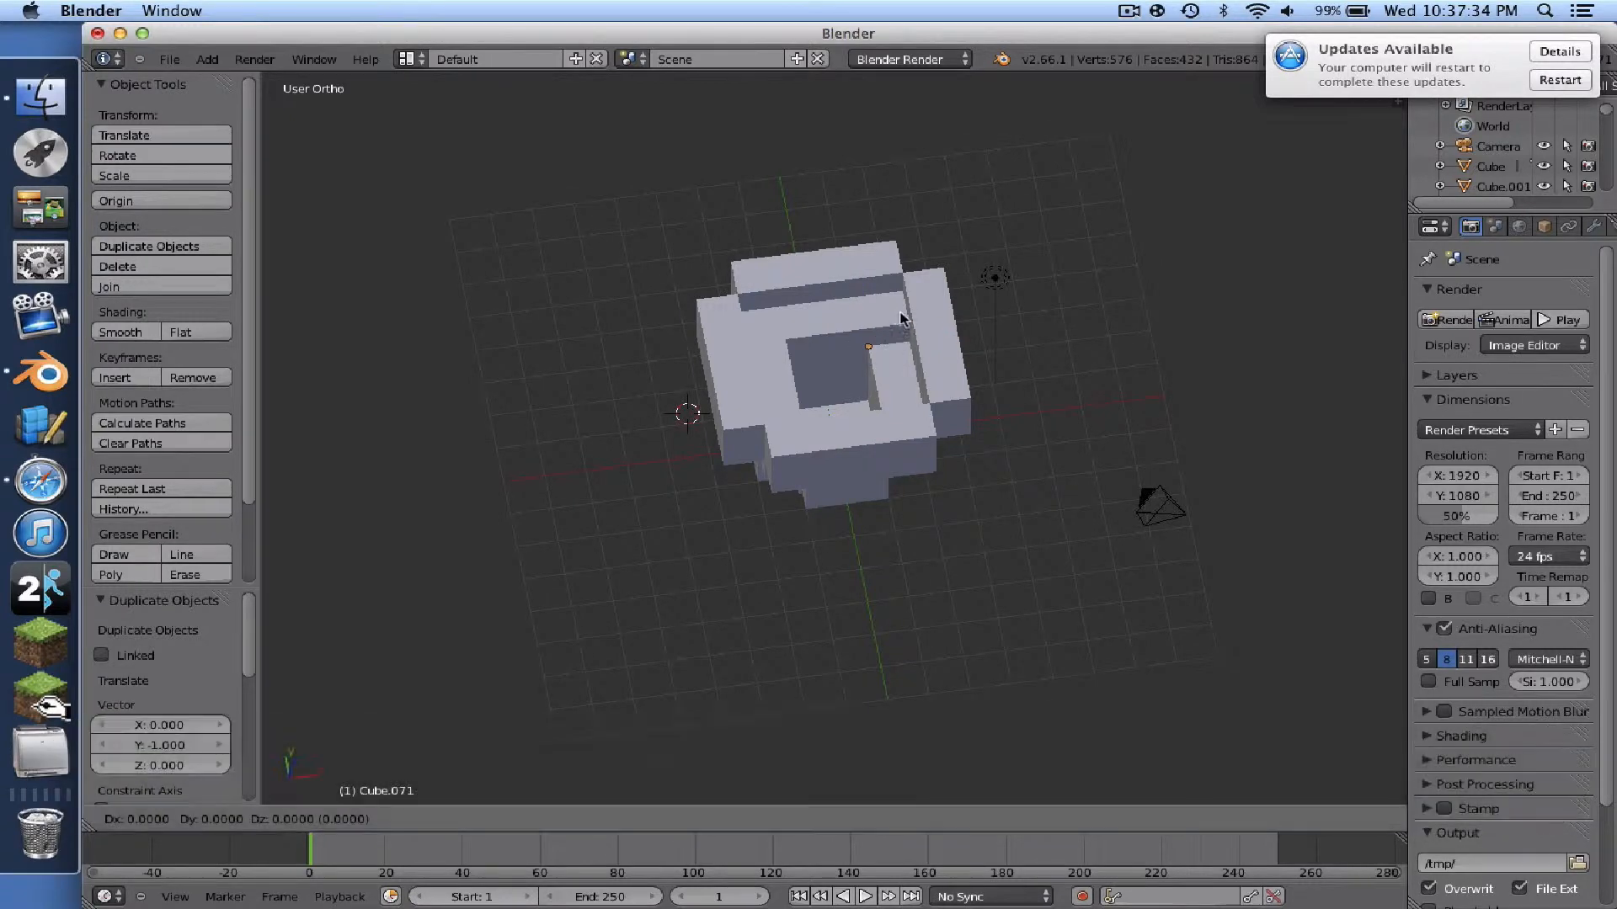
click(902, 284)
drag(890, 246, 889, 341)
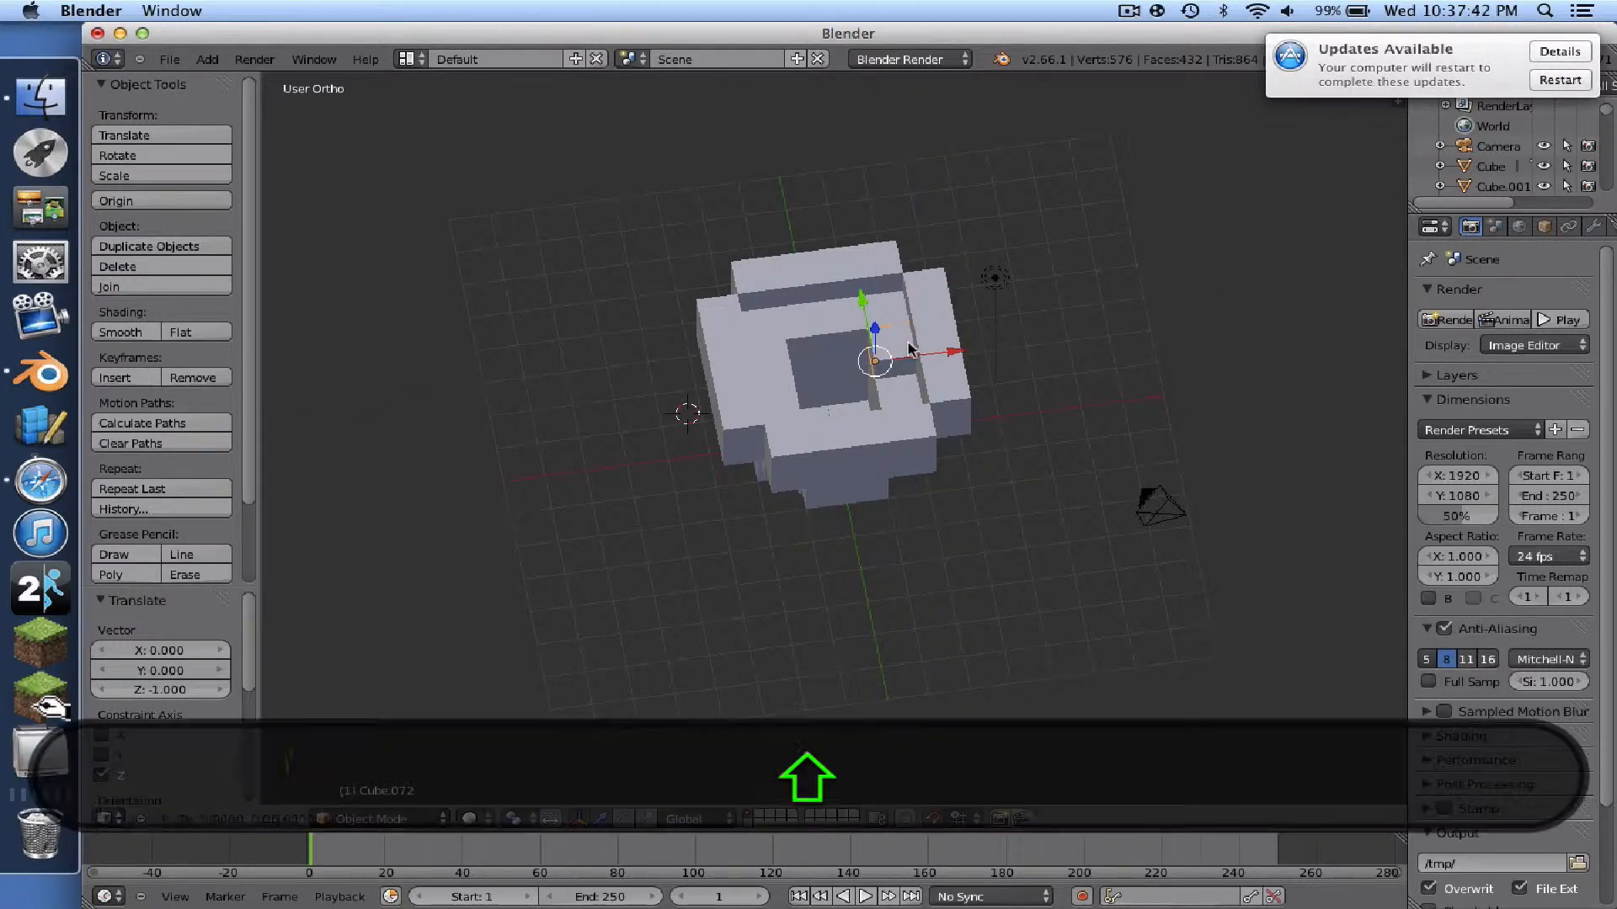
key(shift+d)
click(918, 376)
key(shift+d)
click(894, 398)
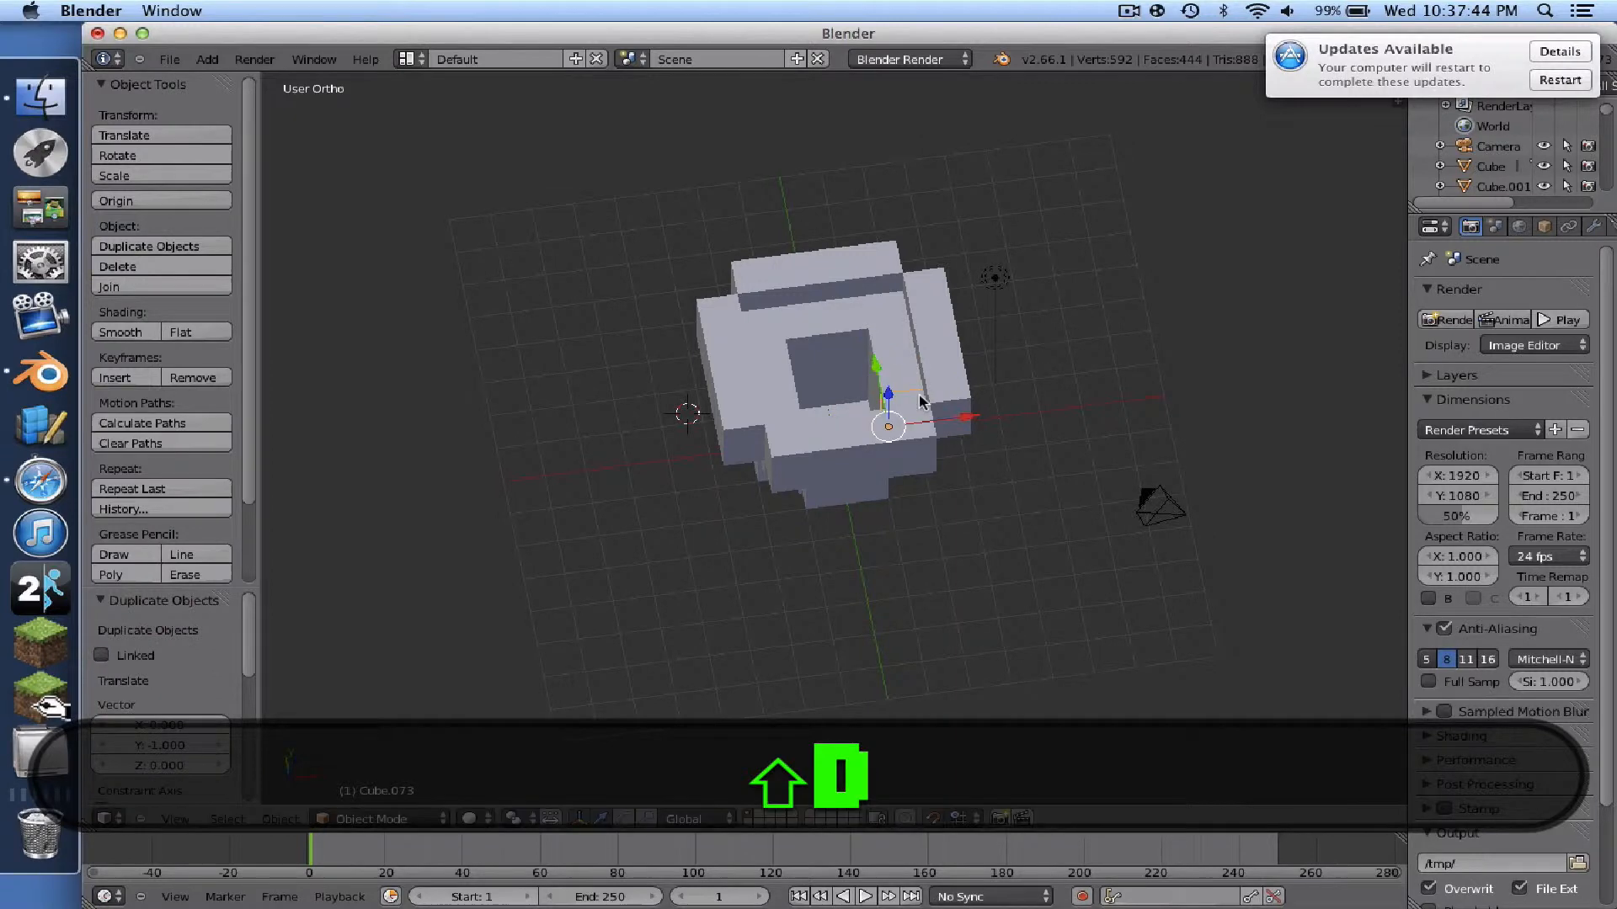
- Close the inner ring's negative-Y side with two duplicated cubes, each offset -1 along X
key(shift+d)
click(889, 395)
key(shift+d)
click(844, 403)
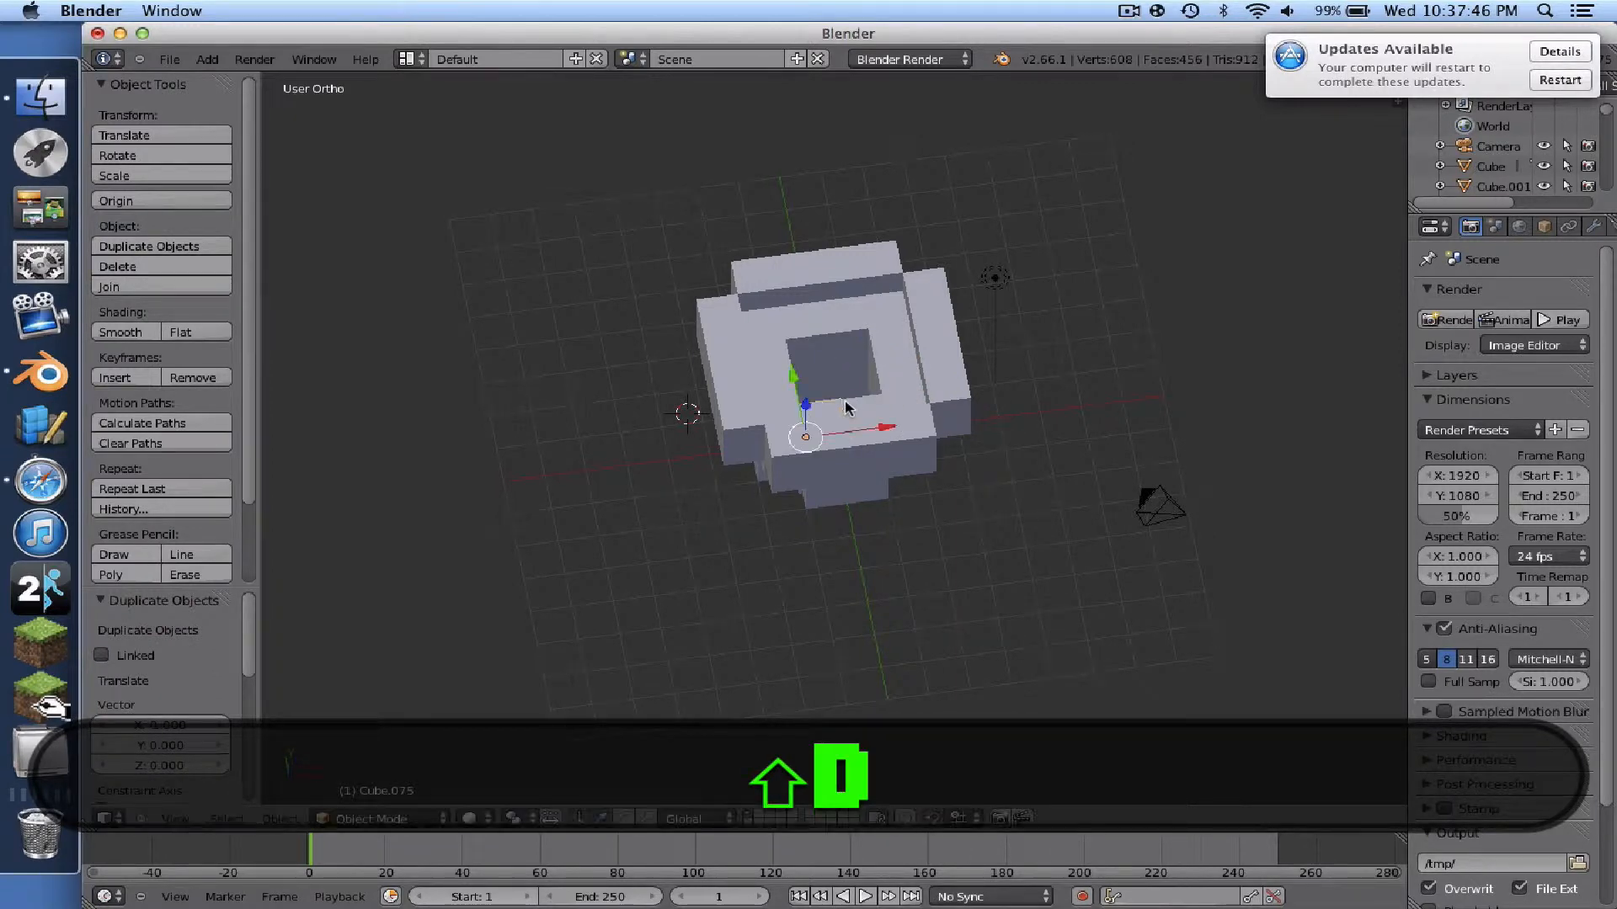
- Fill three cells of the central opening with duplicated cubes, offsetting the second 1 along Y and the third 1 along X
scroll(845, 402, right, 5)
scroll(848, 408, right, 5)
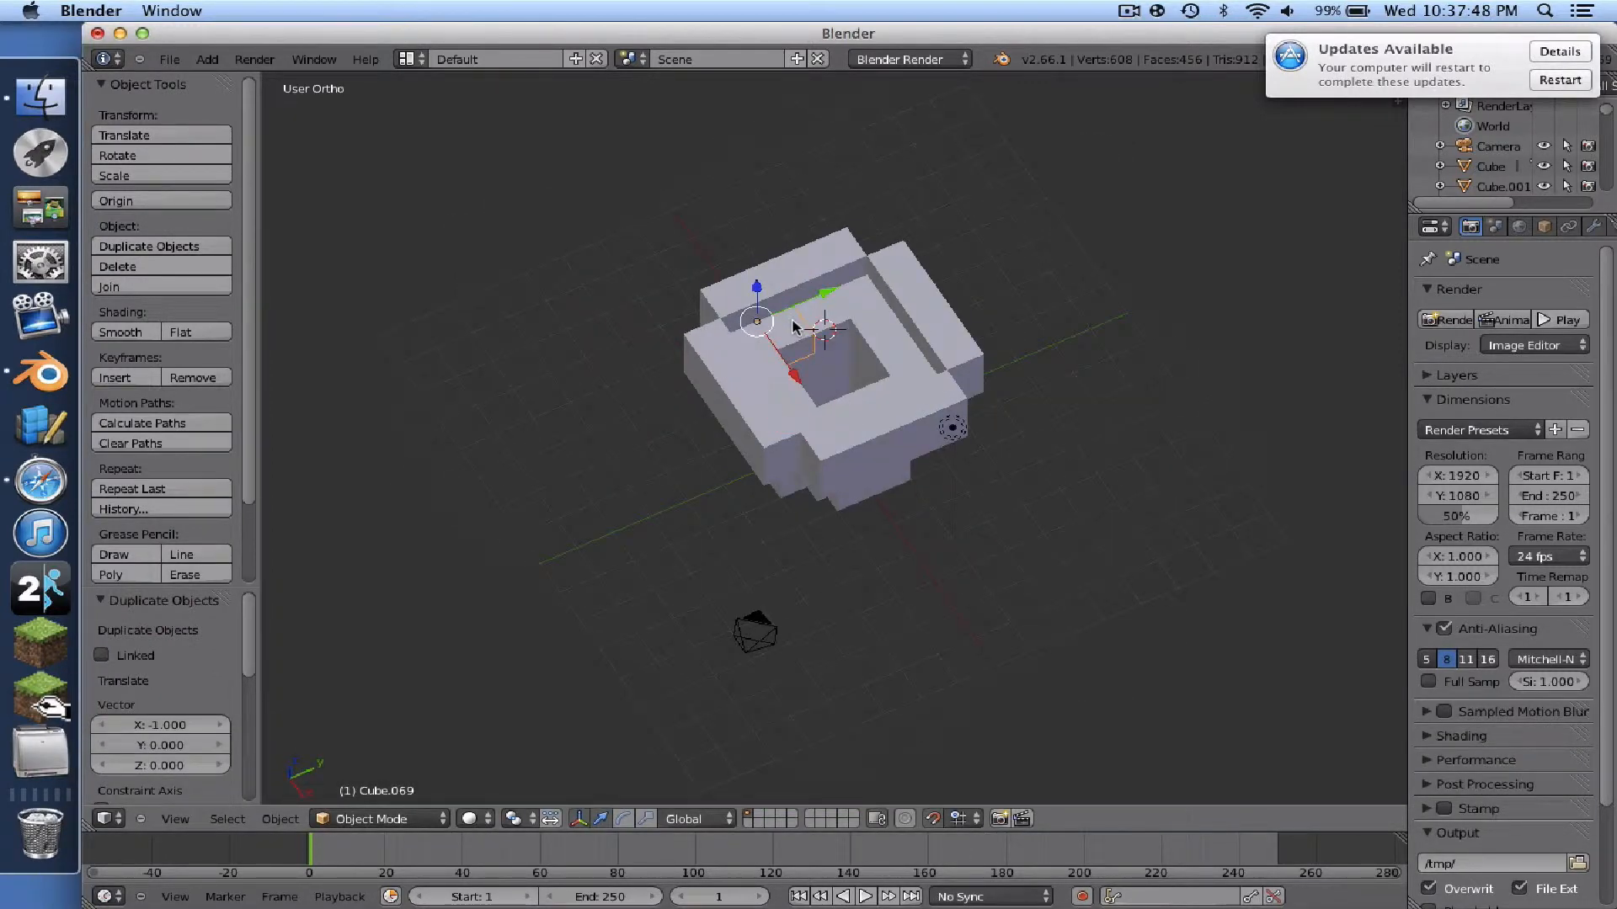
key(shift+d)
click(815, 349)
key(shift+d)
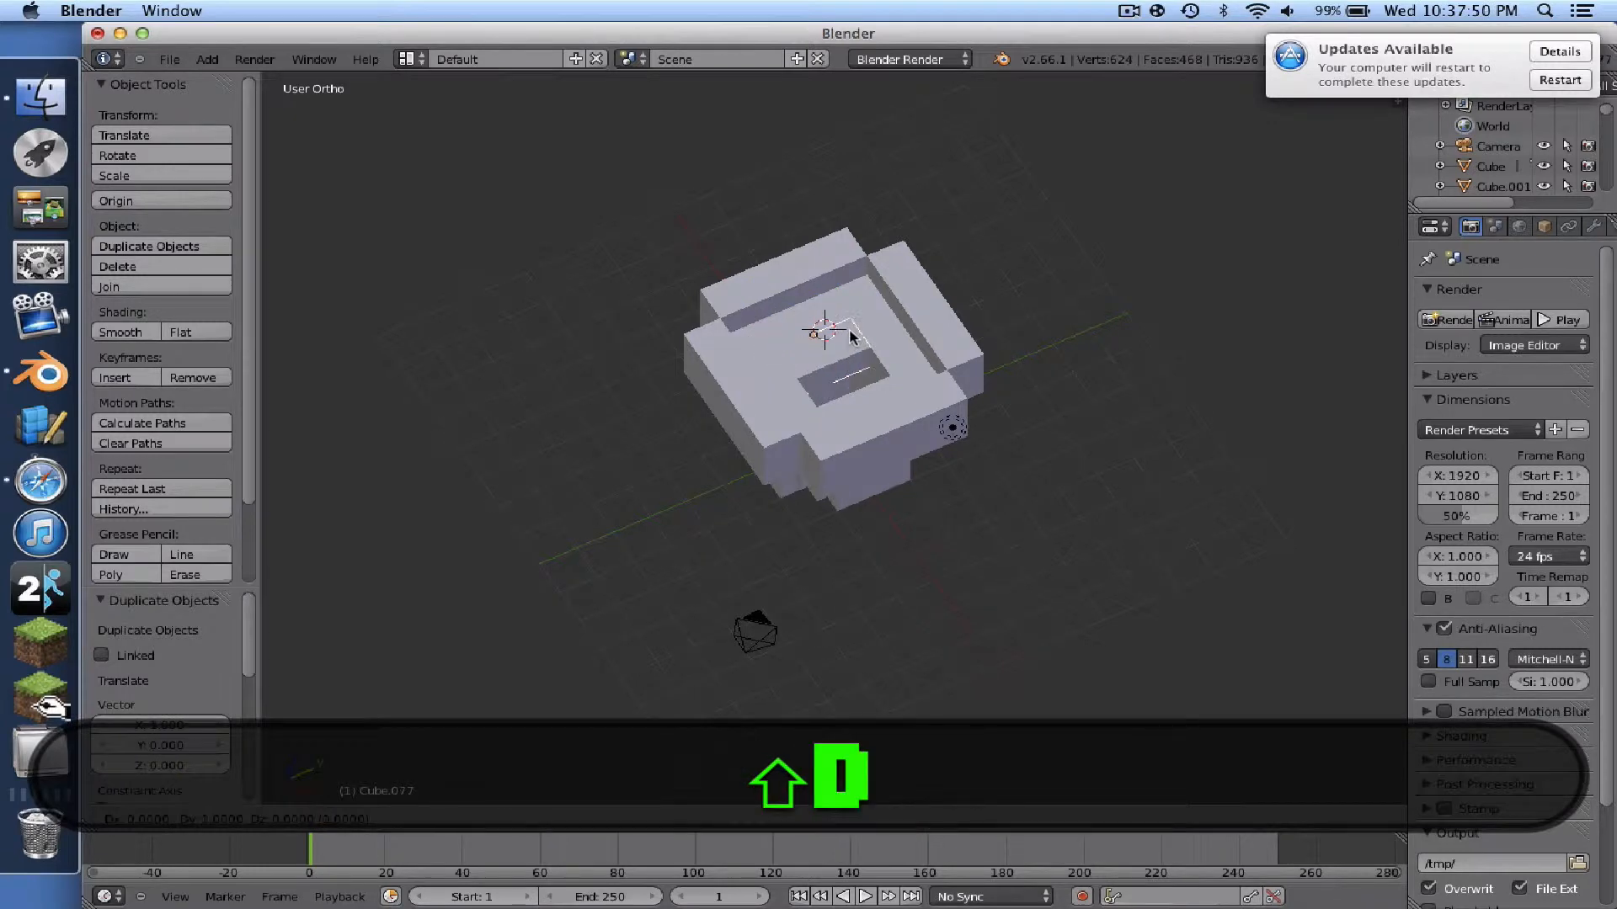
click(850, 336)
key(shift+d)
click(864, 358)
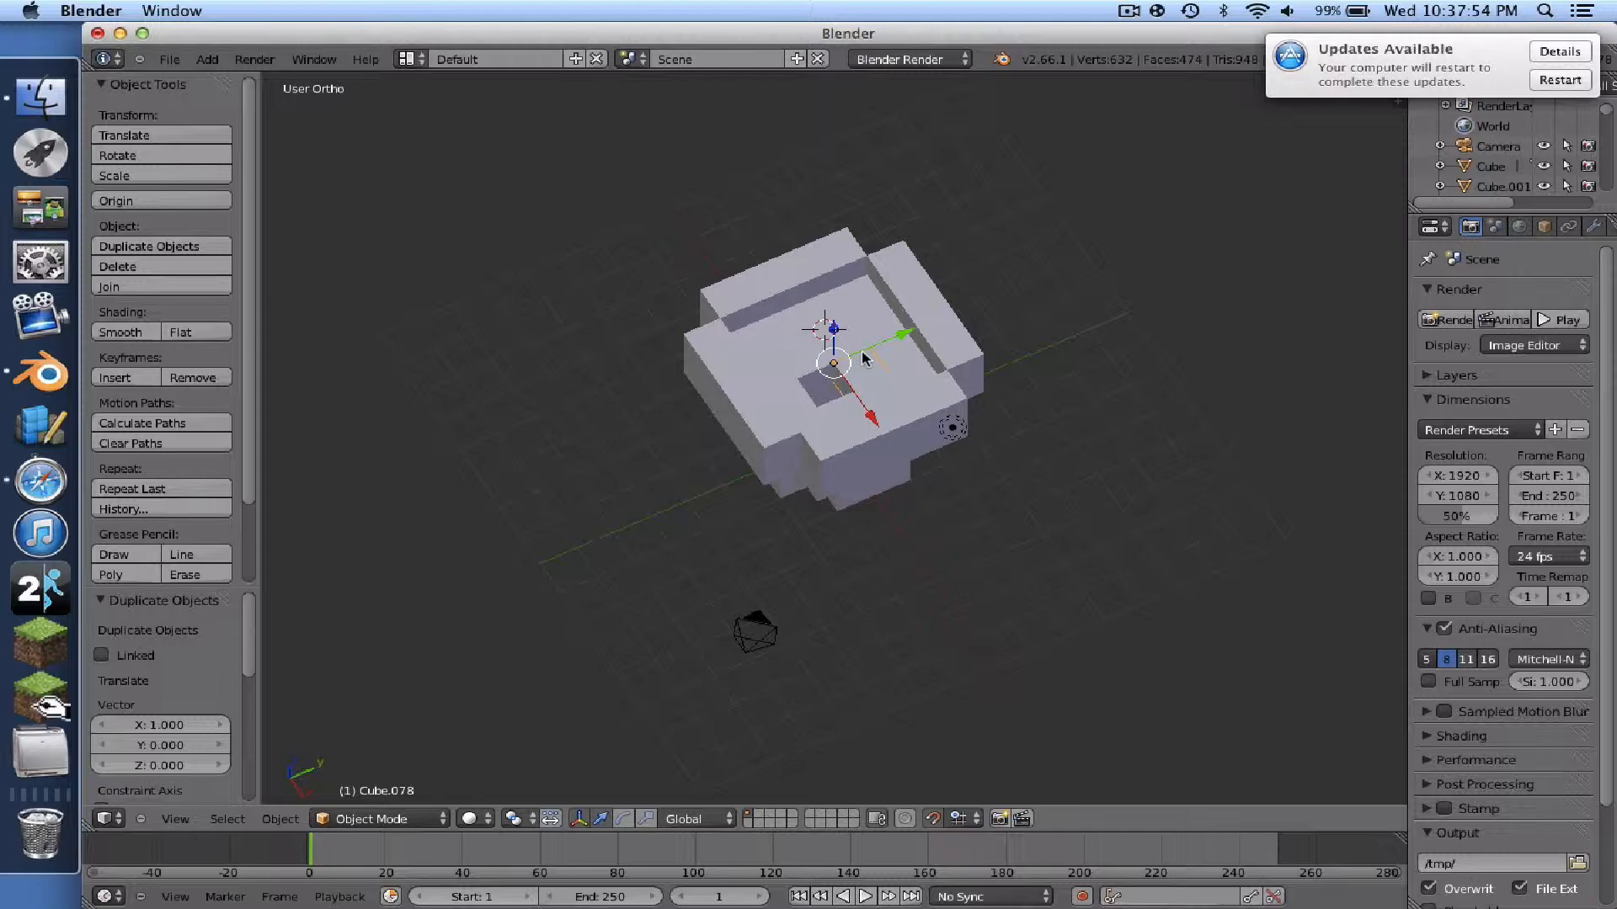
- Delete the inner ring's cubes along the negative-X side and the filler cube beside them
right_click(904, 305)
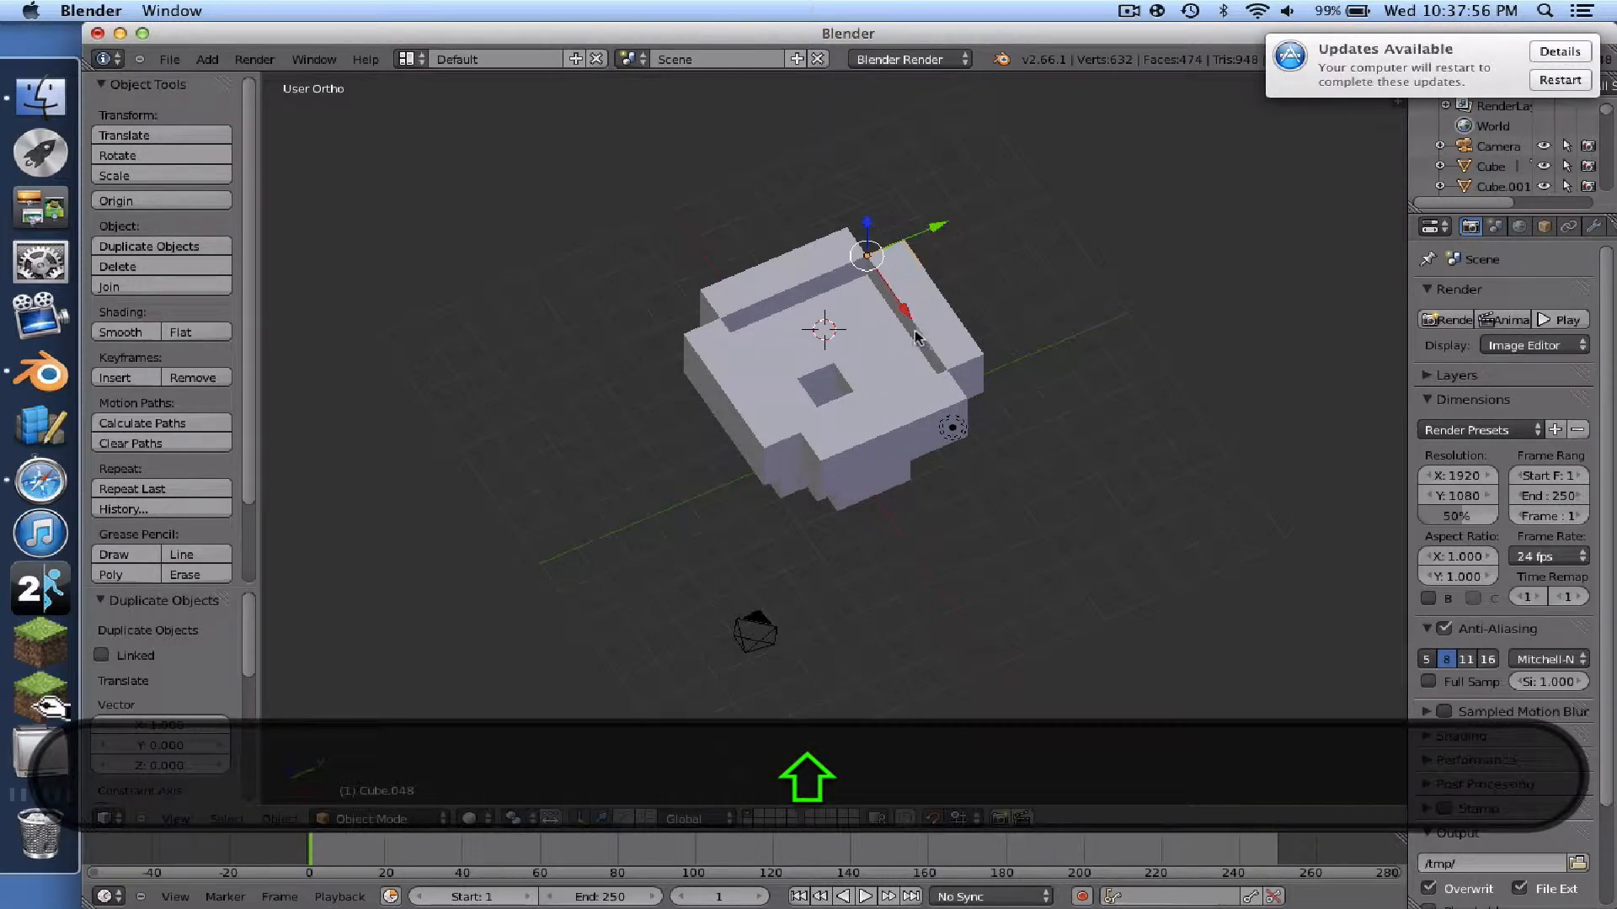
right_click(819, 335)
key(x)
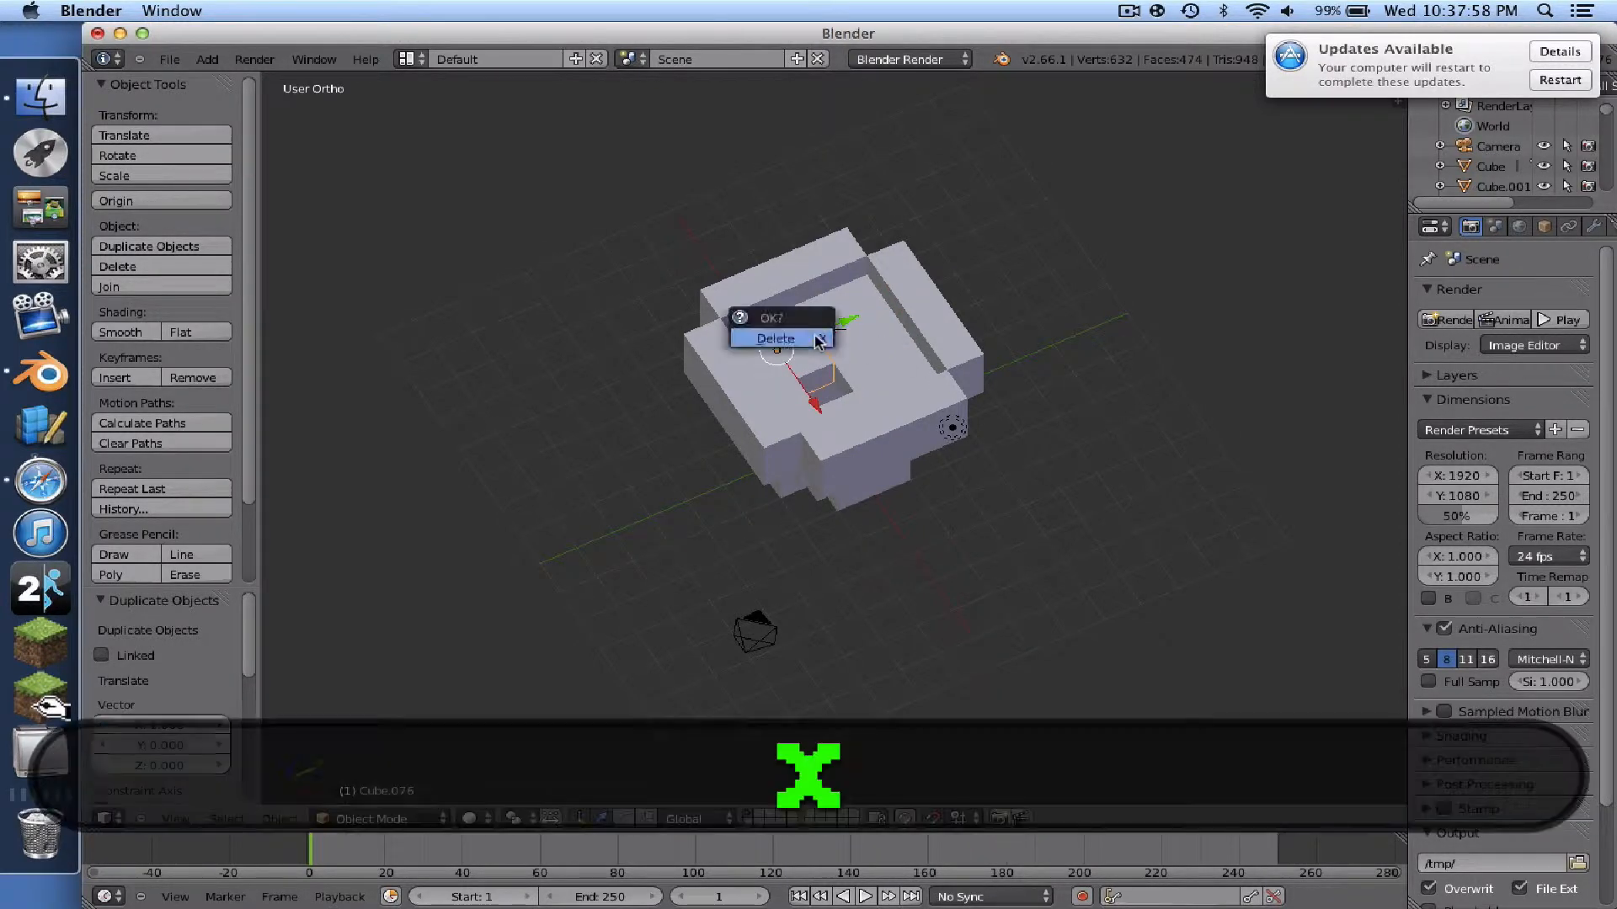
click(768, 332)
right_click(789, 326)
key(x)
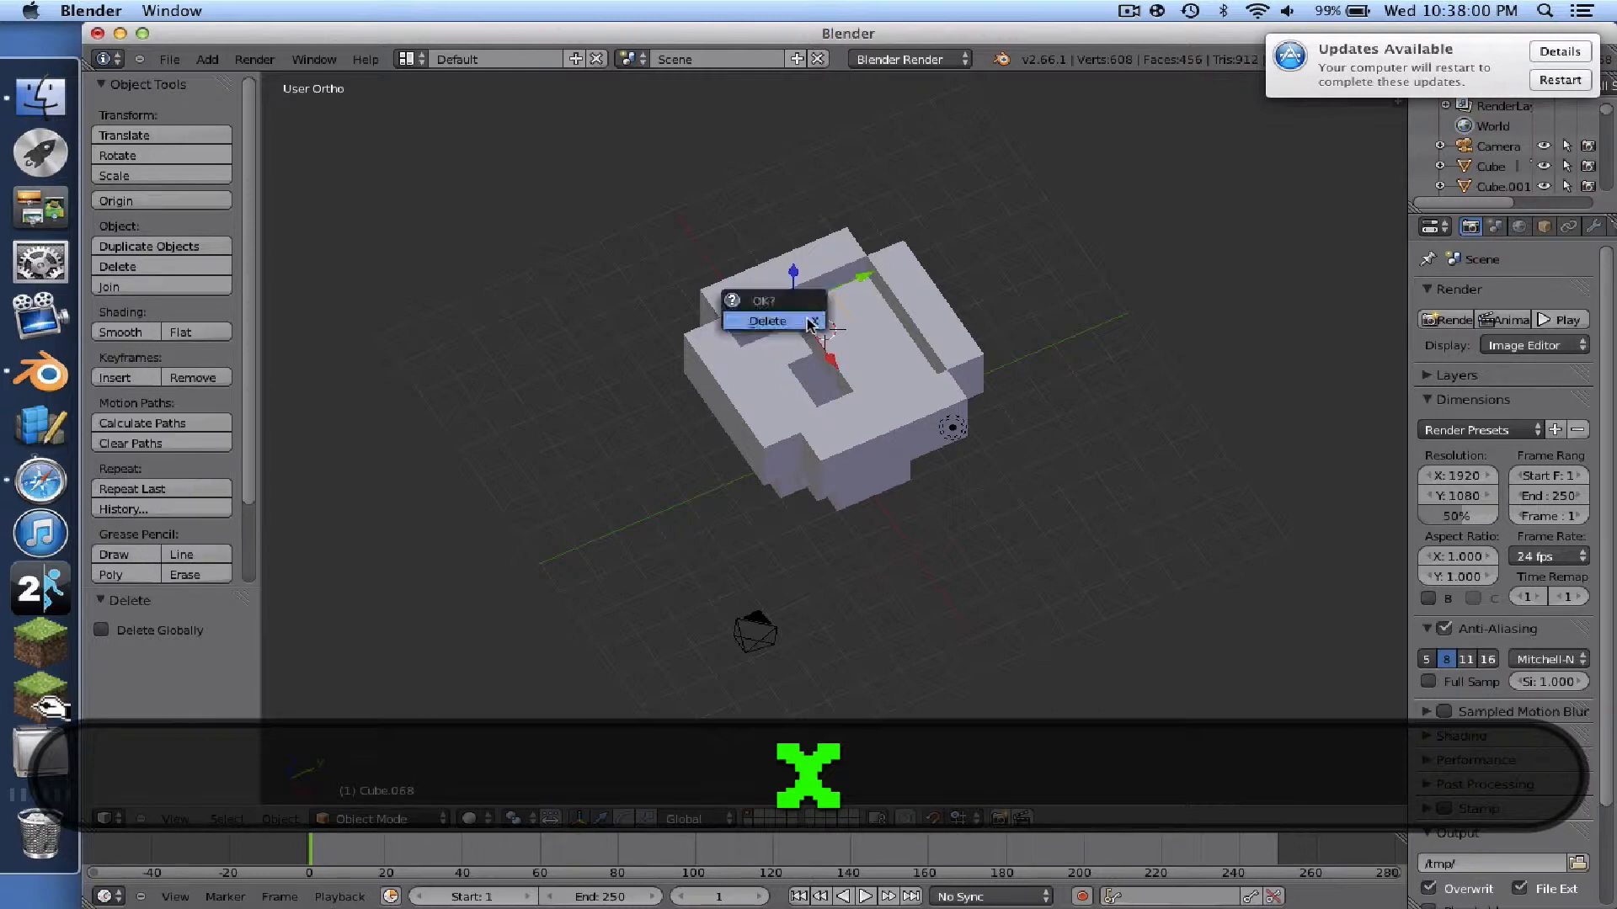
click(762, 318)
right_click(854, 309)
key(x)
click(855, 306)
- Delete the remaining filler cubes over the central opening and the adjoining cube of the inner positive-Y row
right_click(855, 316)
key(x)
click(857, 323)
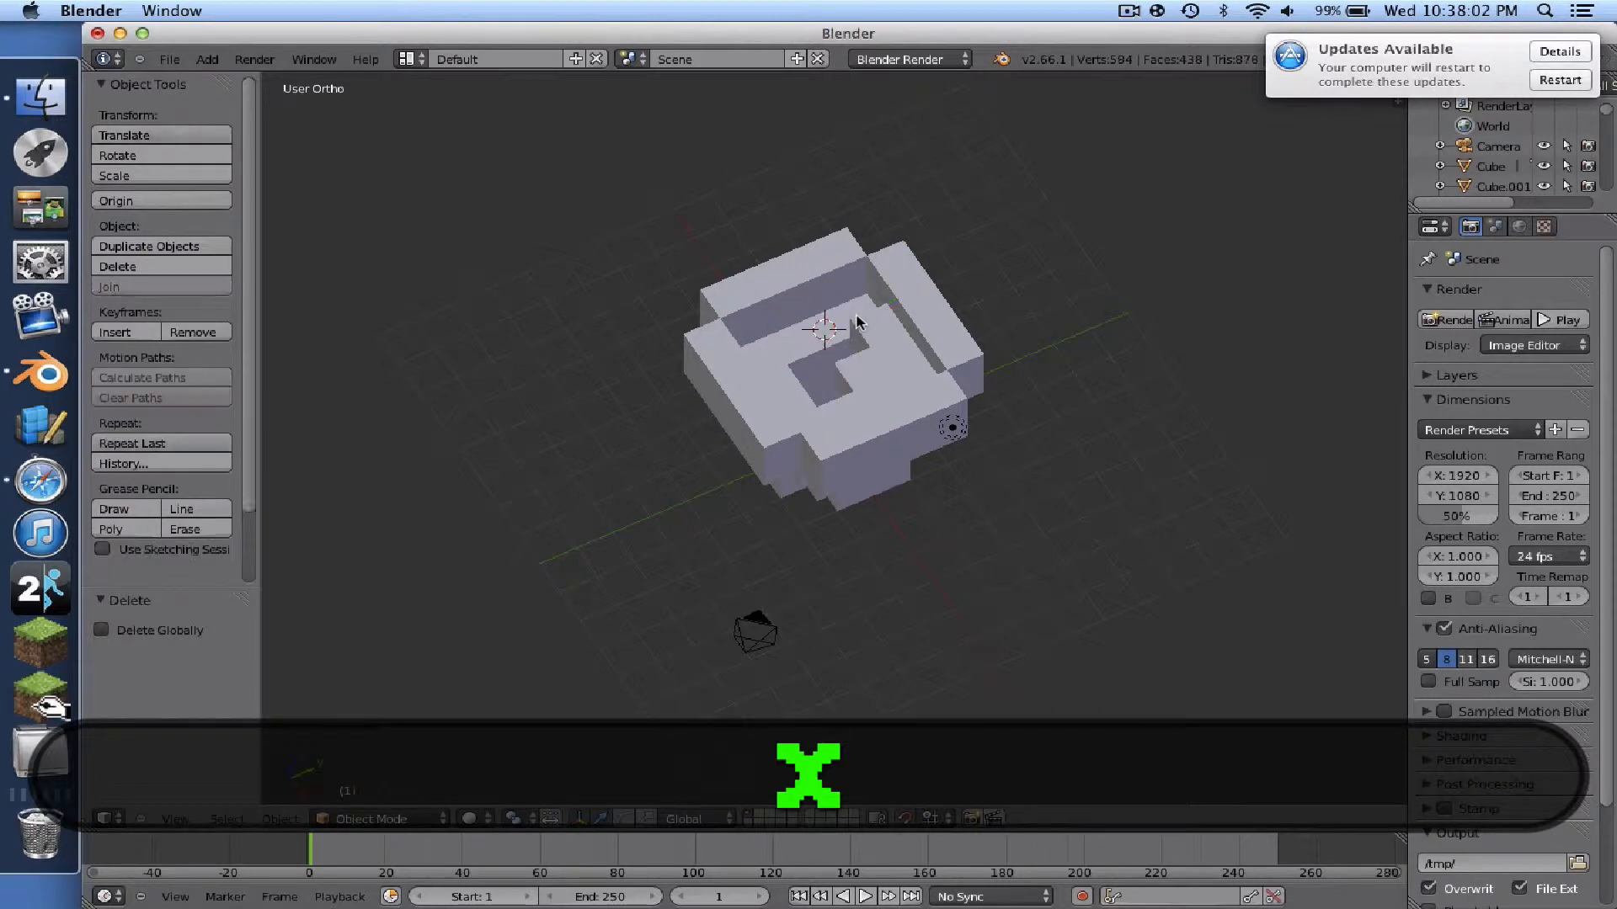
right_click(870, 335)
key(x)
click(870, 337)
right_click(872, 357)
key(x)
click(873, 356)
- Delete the last two cubes of the inner positive-Y row
right_click(900, 347)
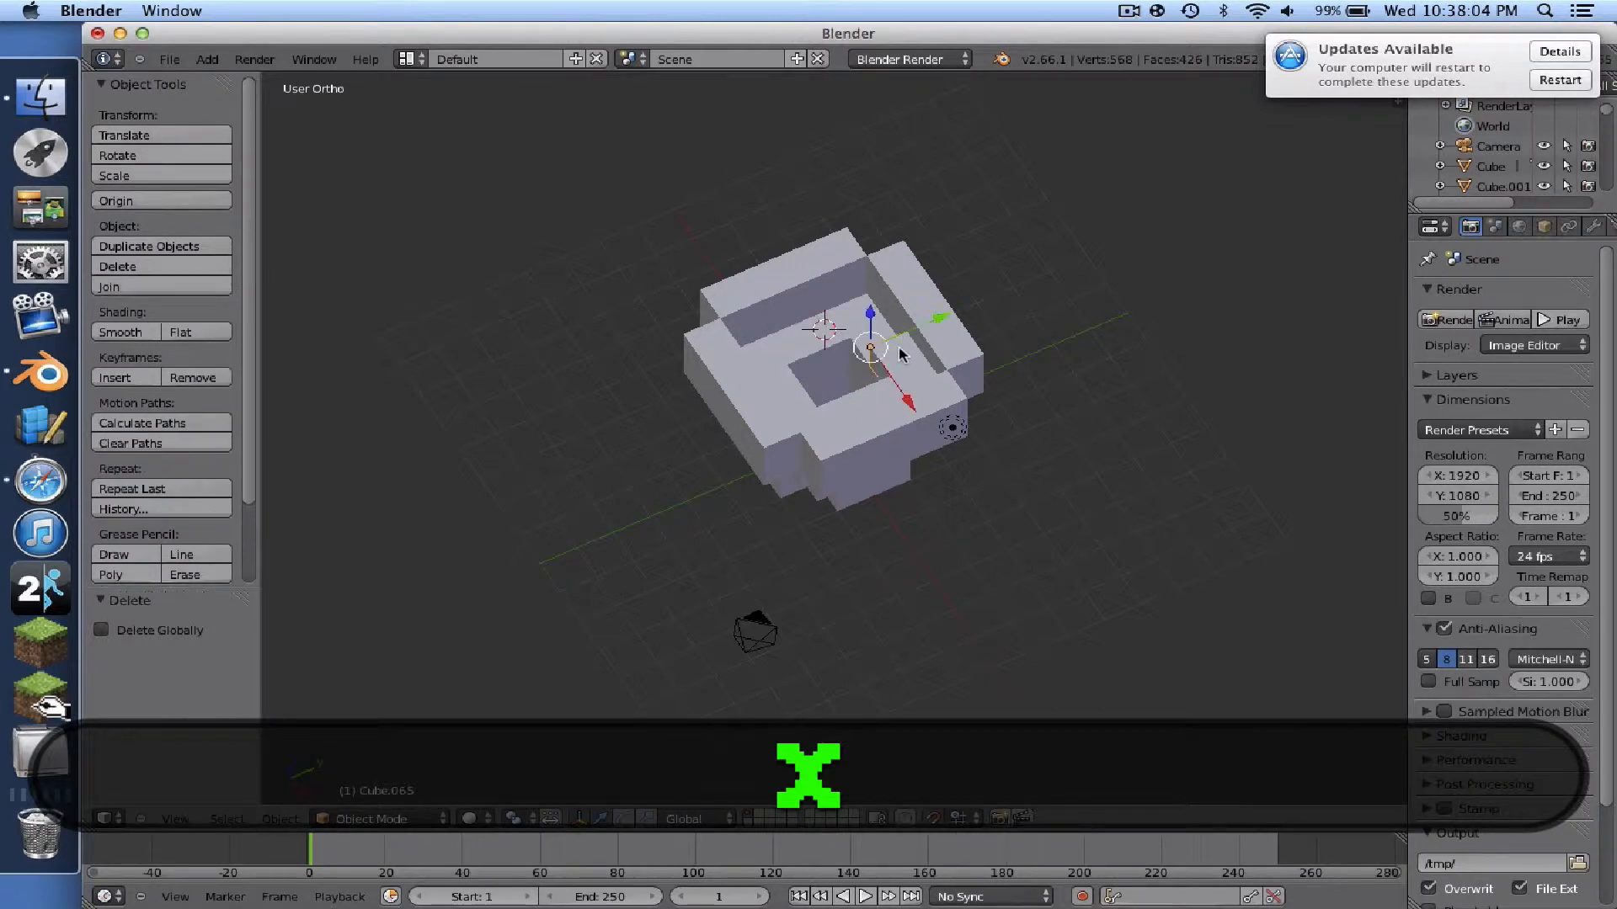
key(x)
click(900, 347)
middle_drag(900, 347, 809, 333)
right_click(923, 362)
right_click(922, 365)
key(x)
click(921, 366)
- Delete the inner row's cubes along the positive-X side of the opening
right_click(809, 333)
key(g)
click(809, 332)
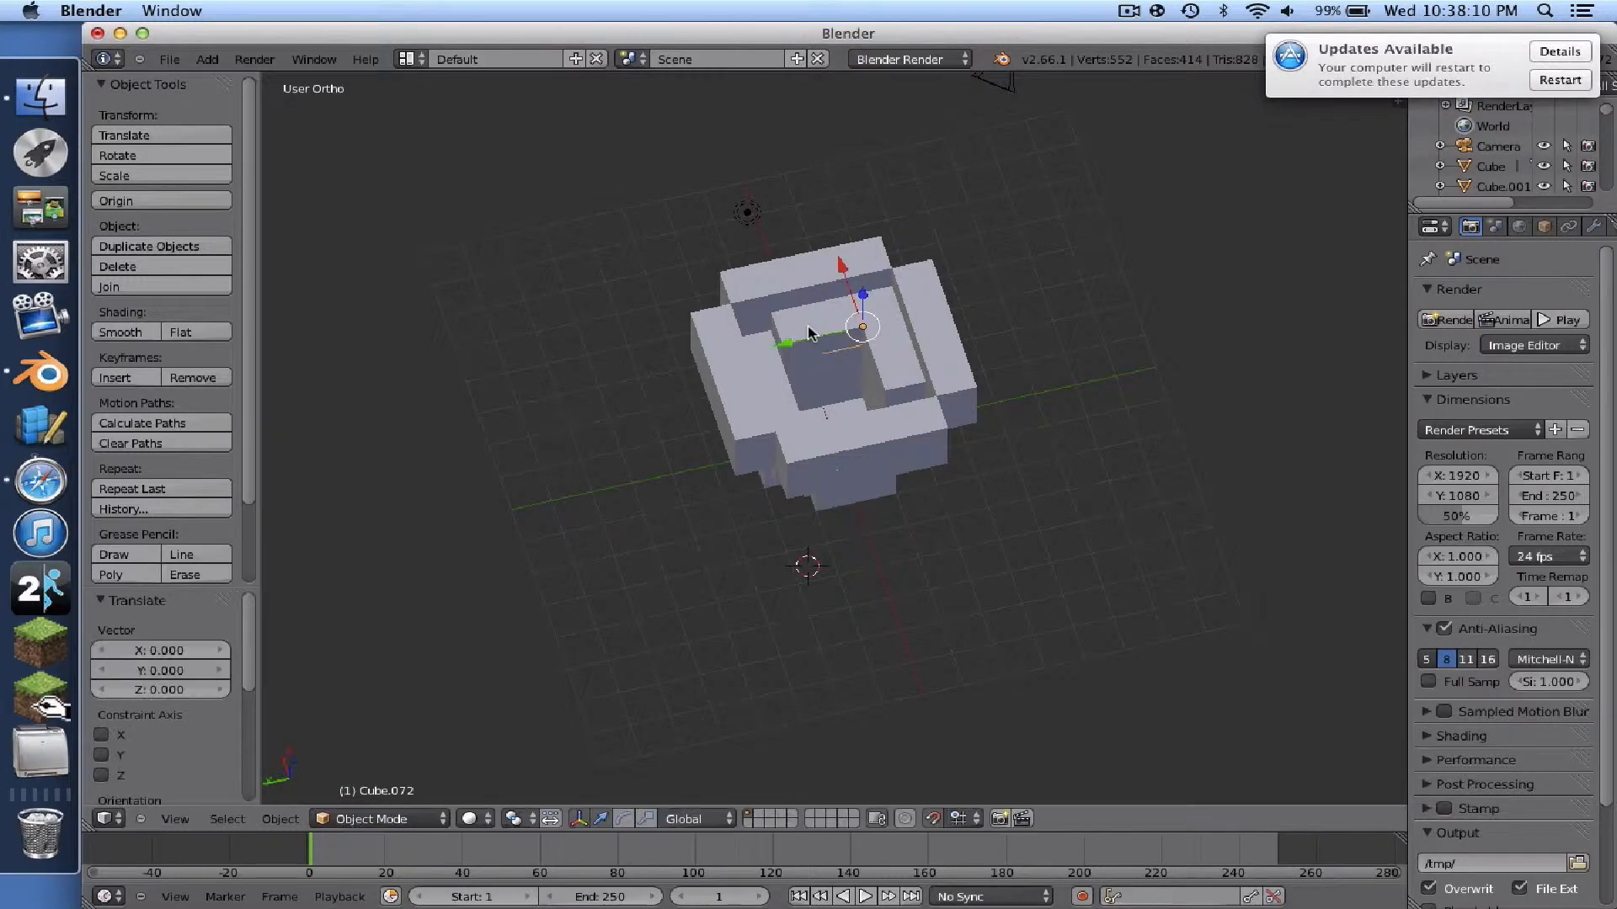
key(x)
click(808, 332)
key(x)
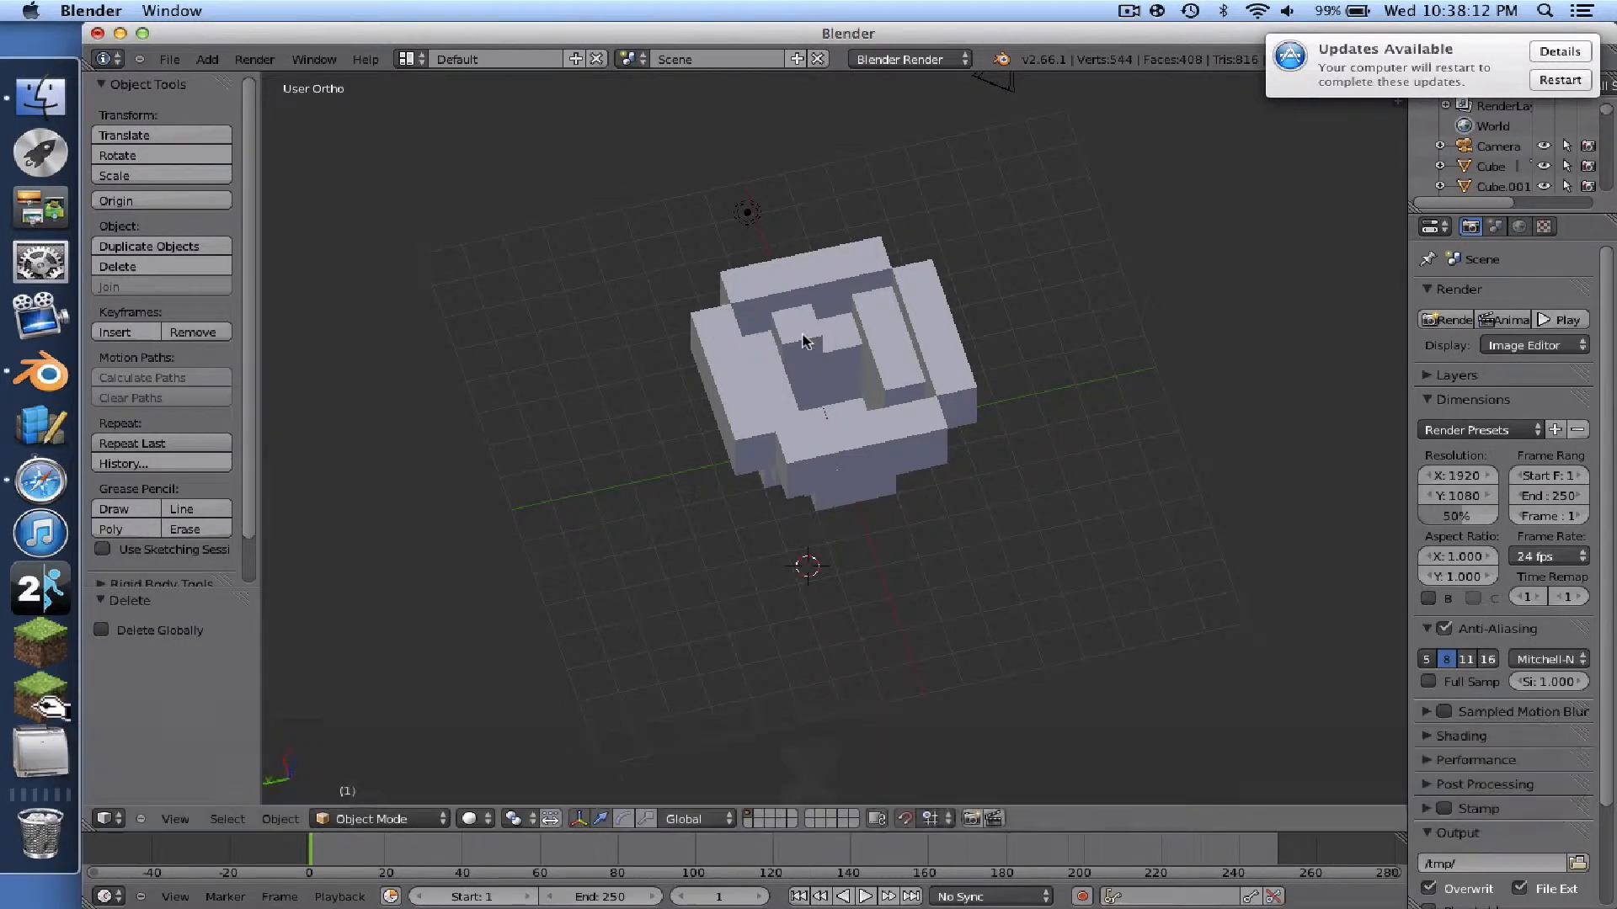
right_click(804, 335)
key(x)
click(805, 336)
- Delete the corner cube and the remaining inner cubes along the negative-Y side
right_click(873, 311)
key(x)
click(873, 311)
right_click(884, 346)
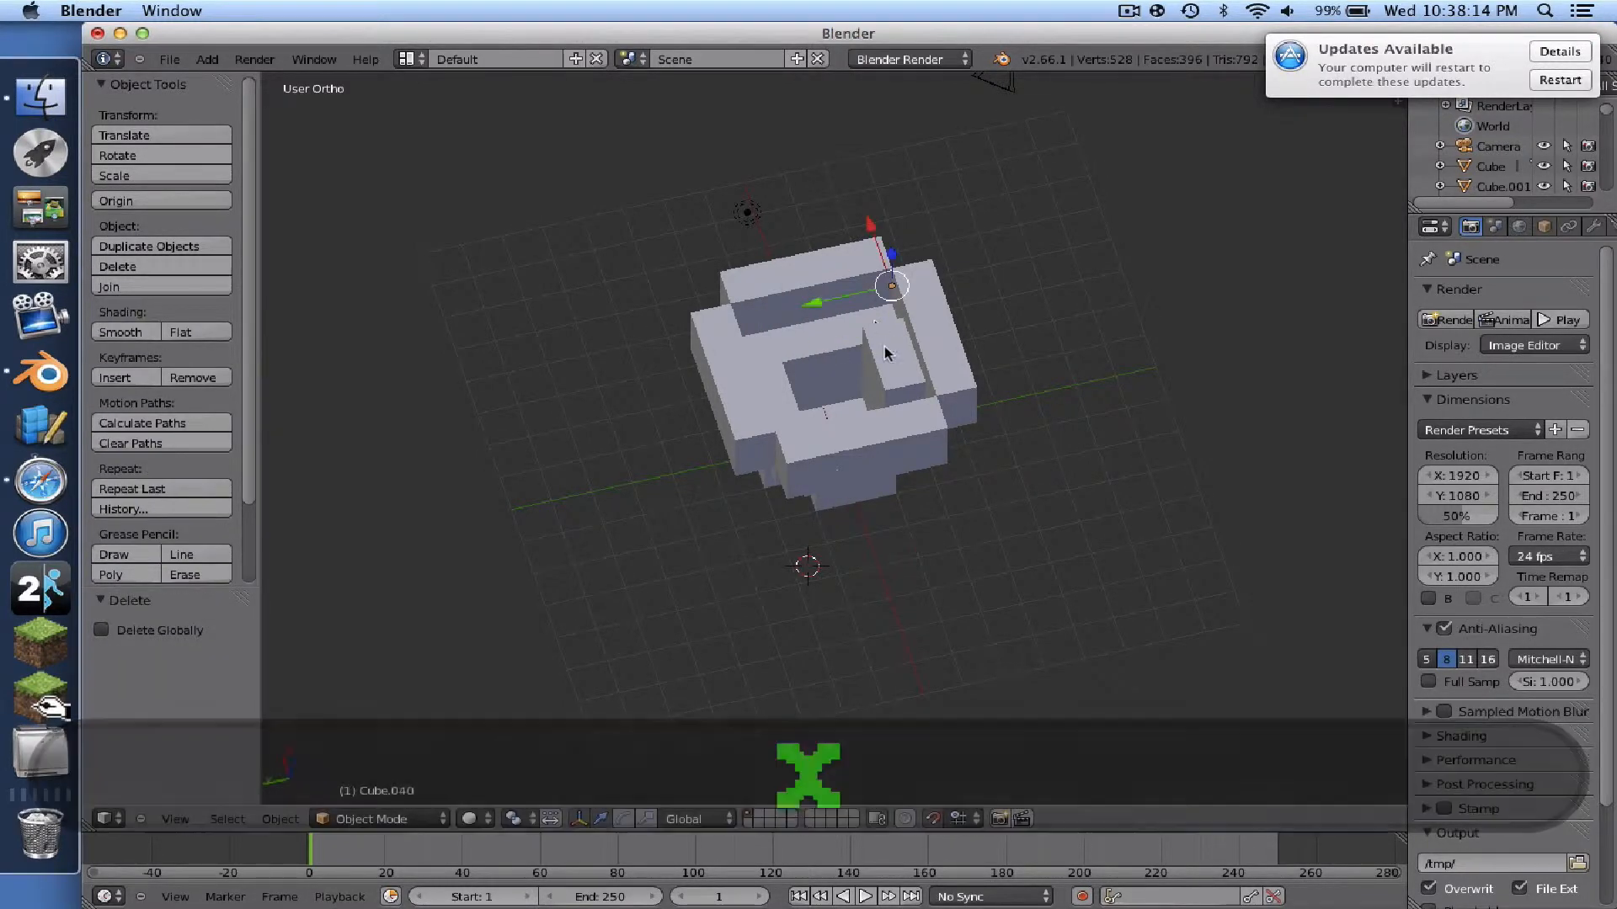
key(x)
click(884, 362)
right_click(885, 364)
key(x)
click(886, 363)
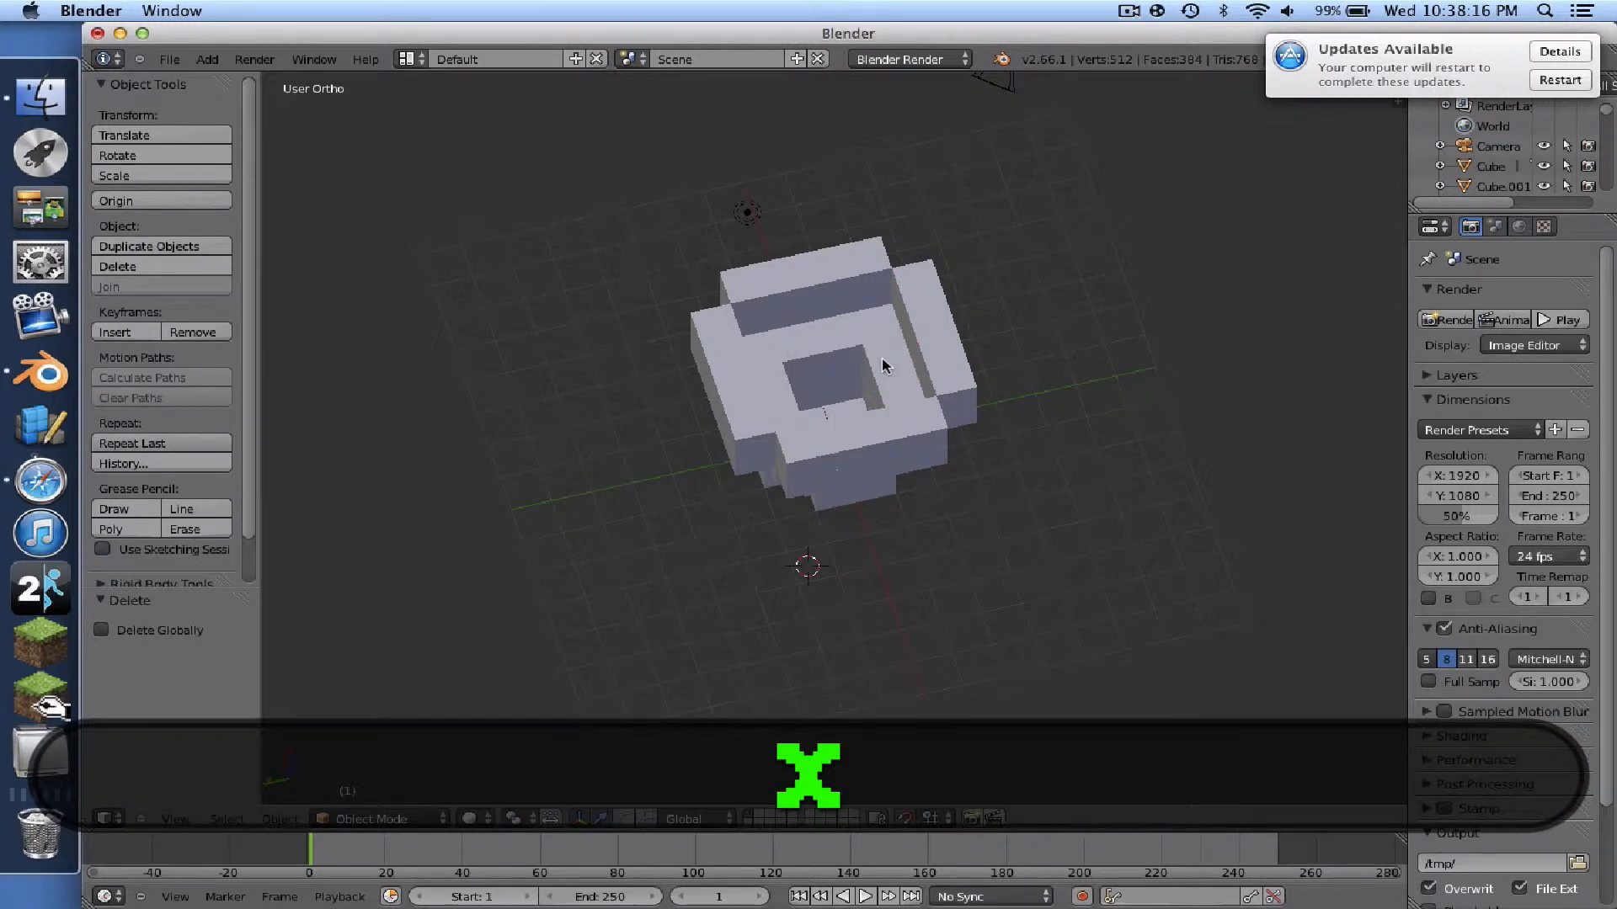
- Box-select all the cubes in wireframe display, join them into one object and return to solid display
right_click(886, 354)
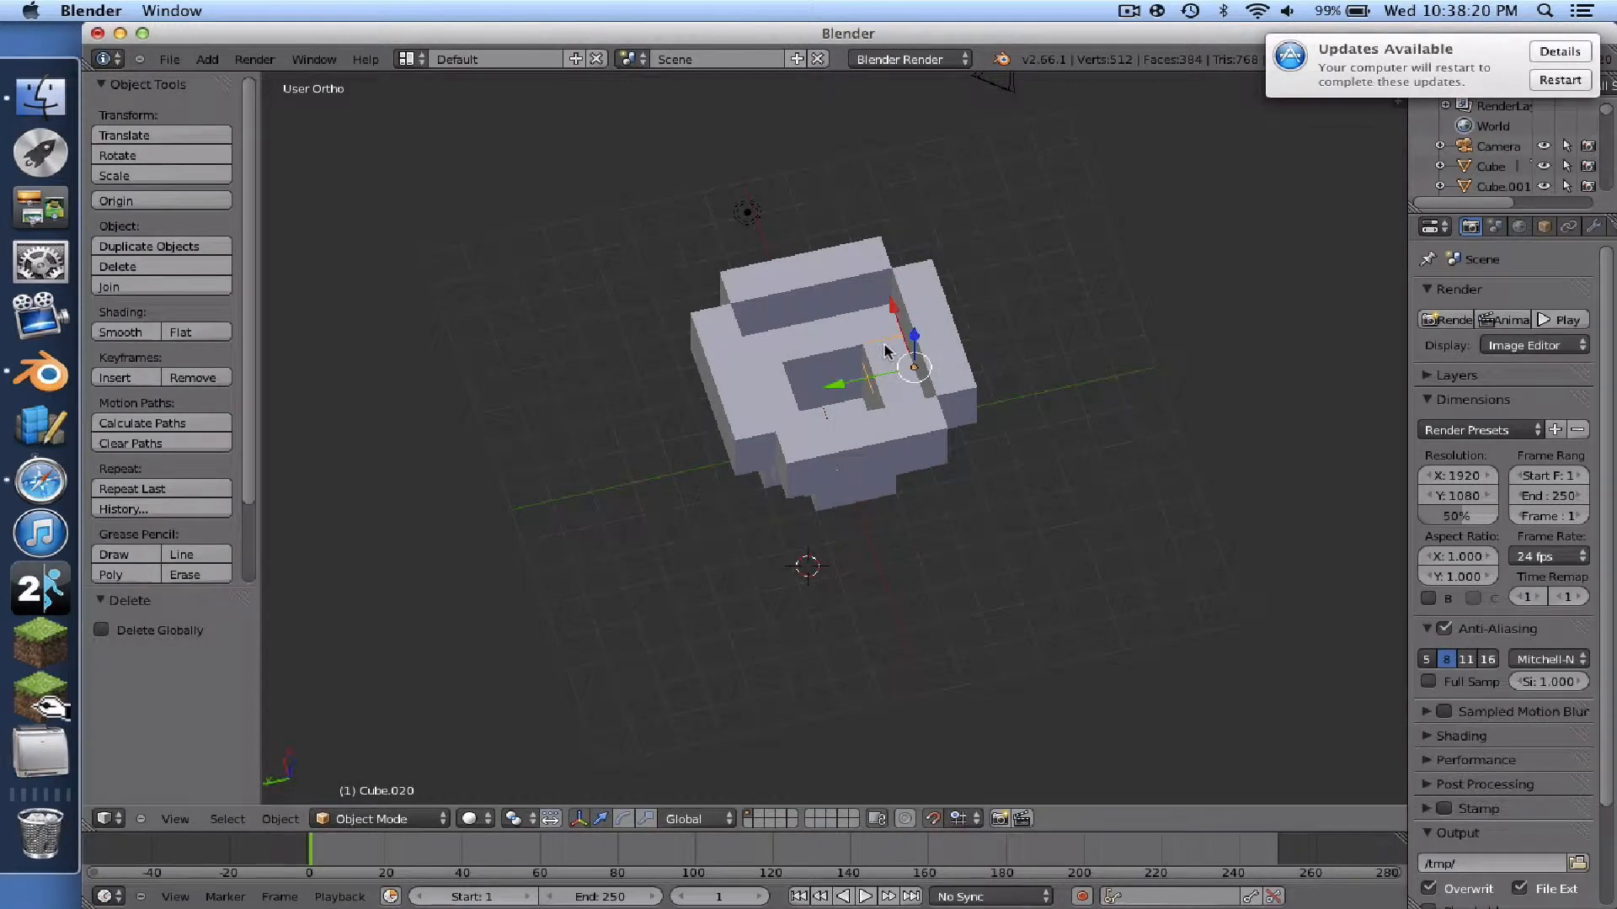
middle_drag(883, 331, 868, 305)
right_click(859, 311)
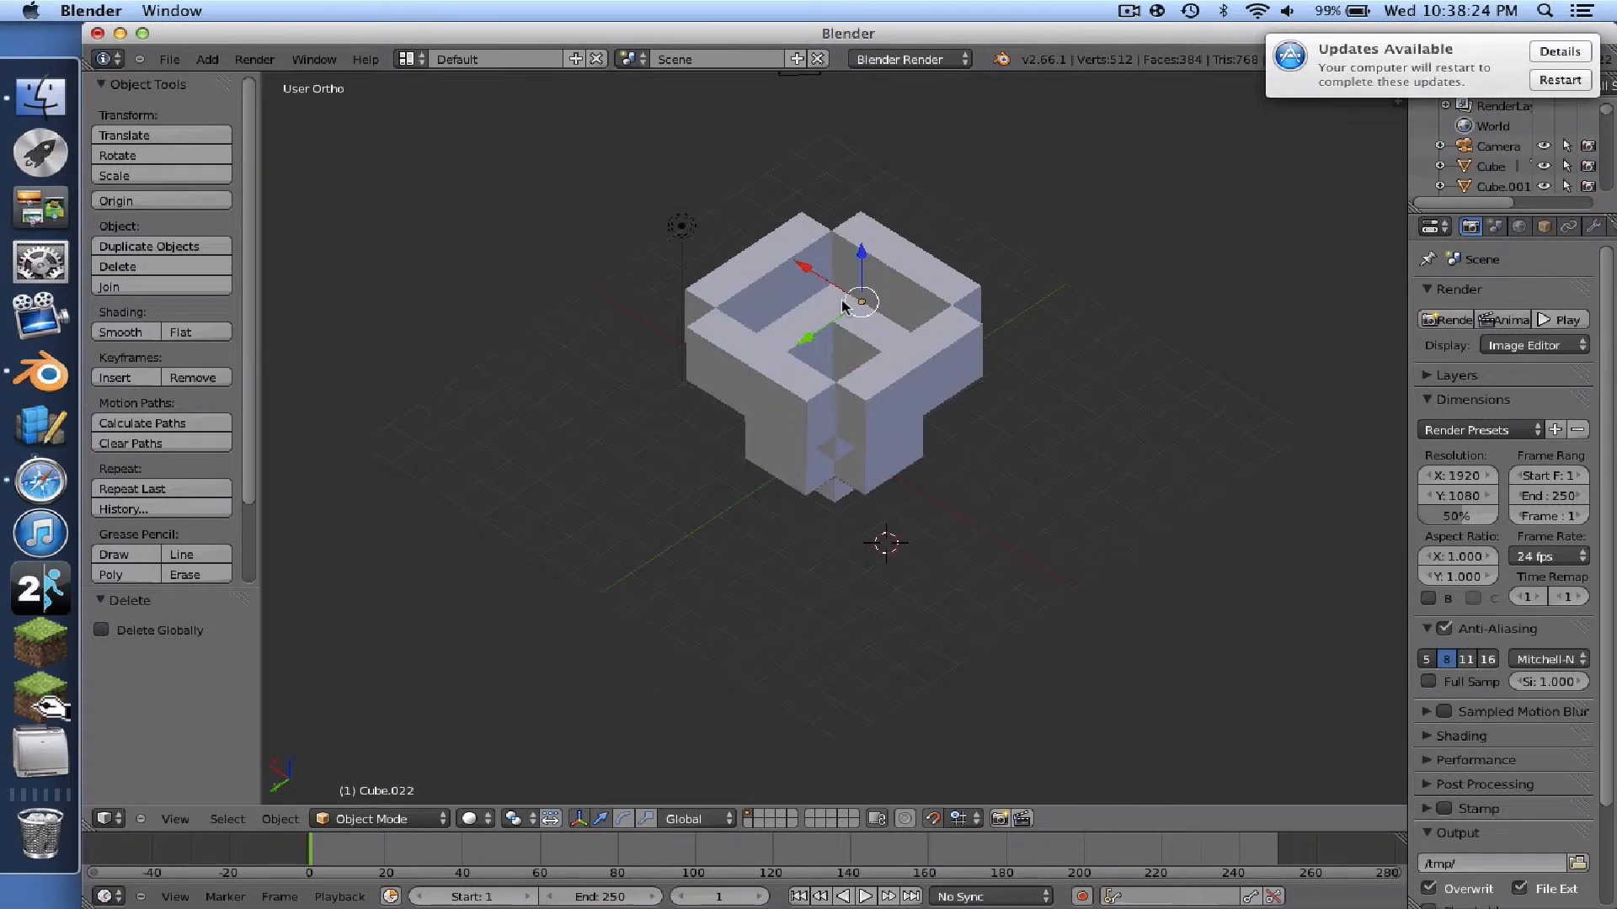
middle_drag(910, 299, 896, 292)
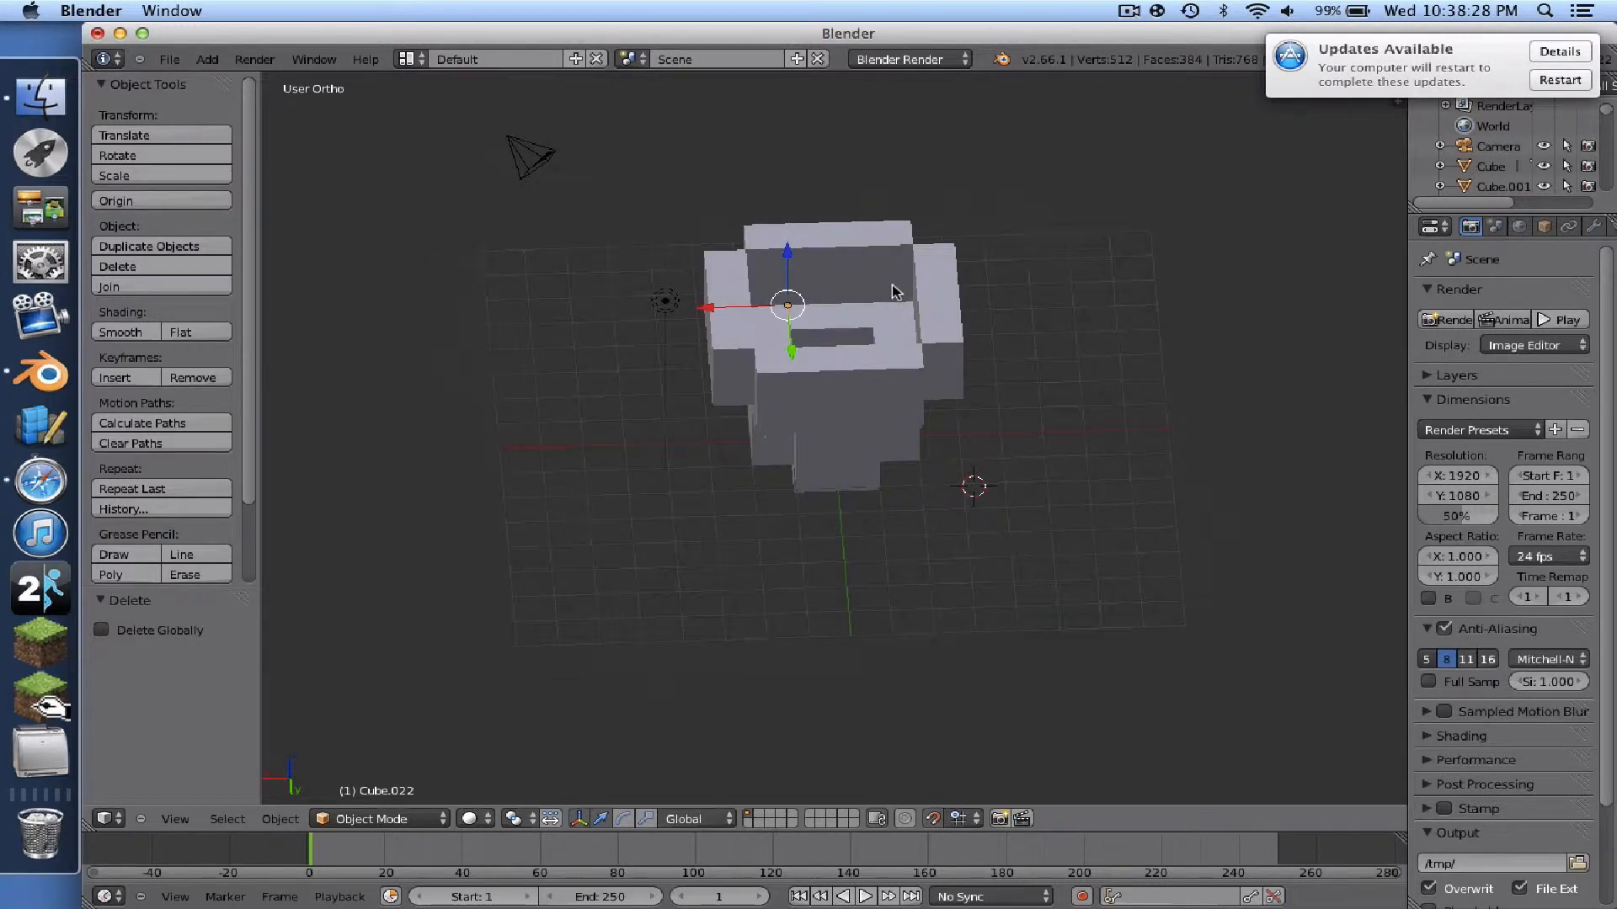
key(z)
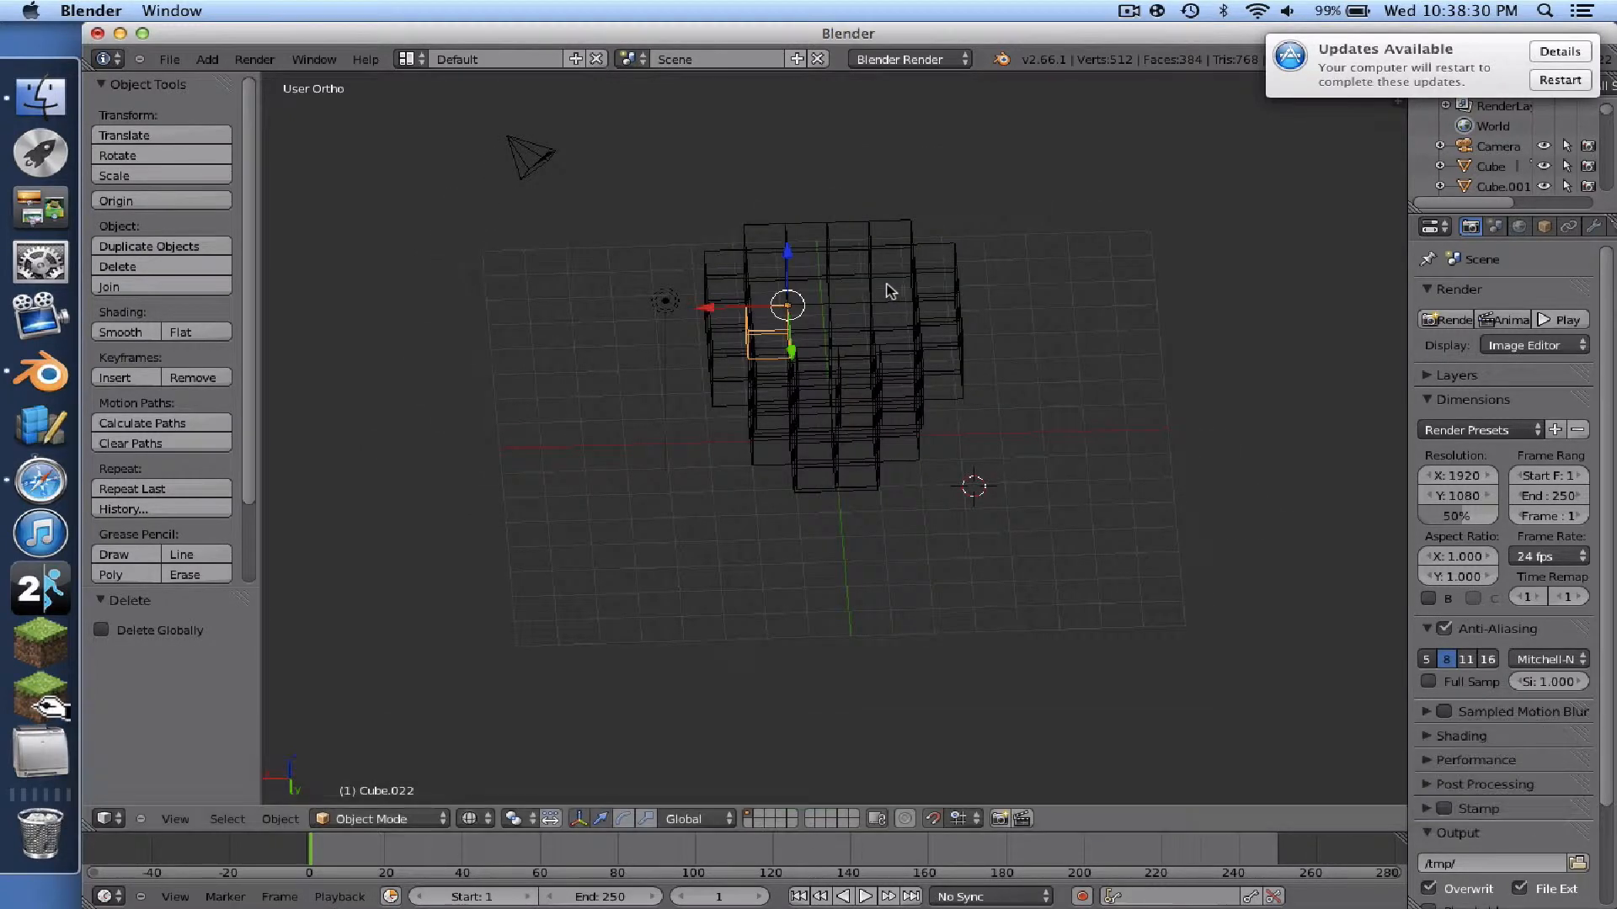
key(b)
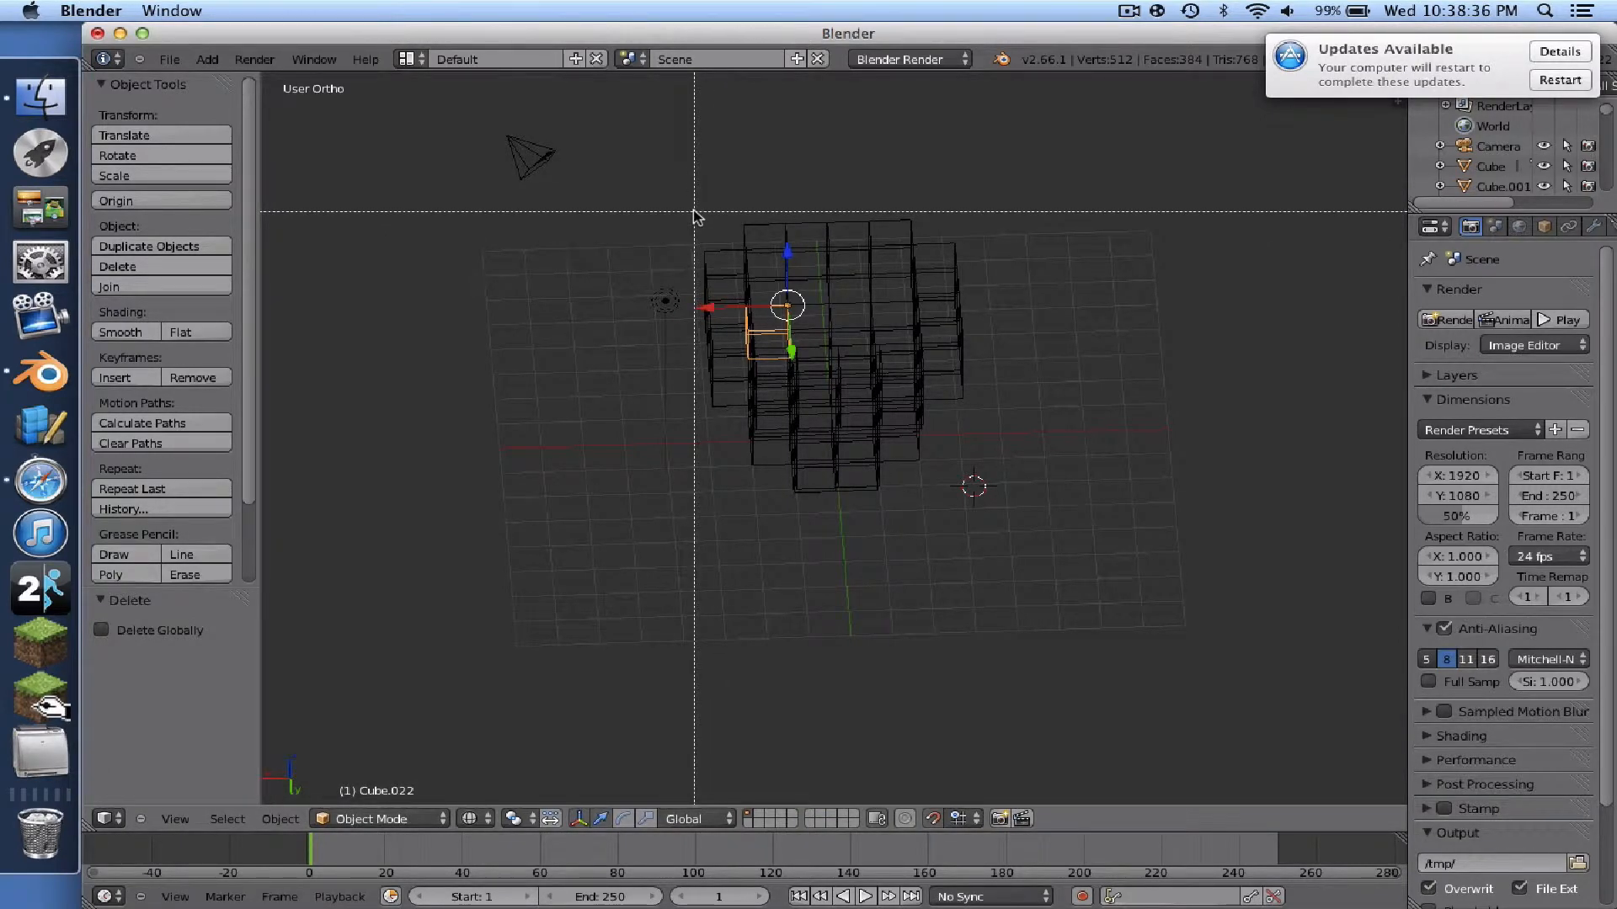
drag(694, 214, 1031, 548)
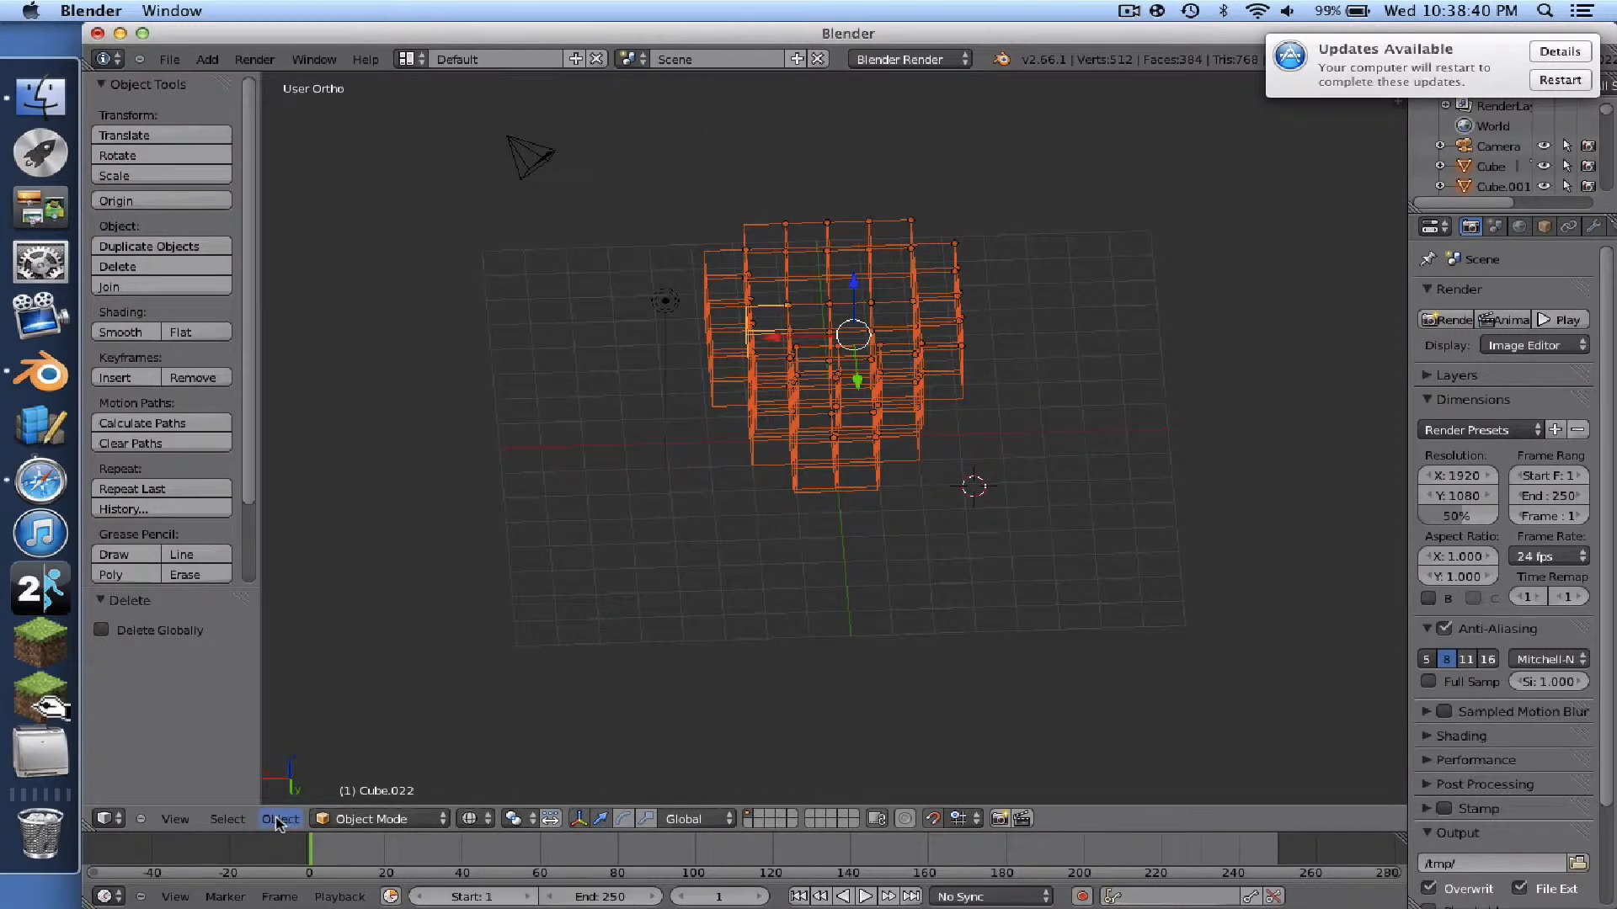
click(278, 820)
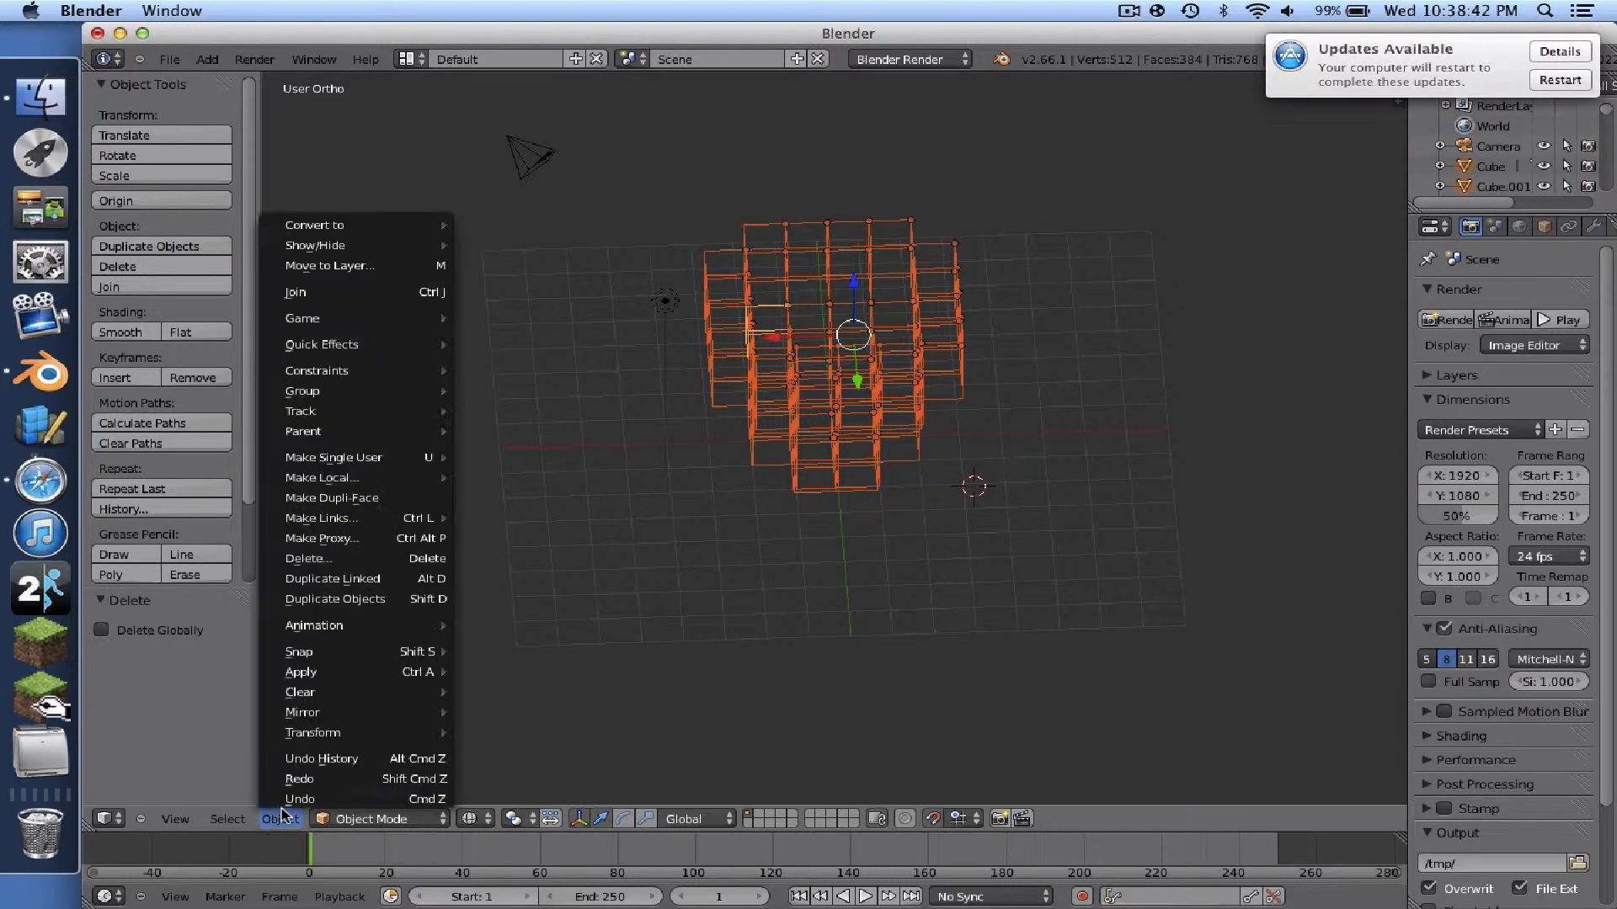
click(359, 293)
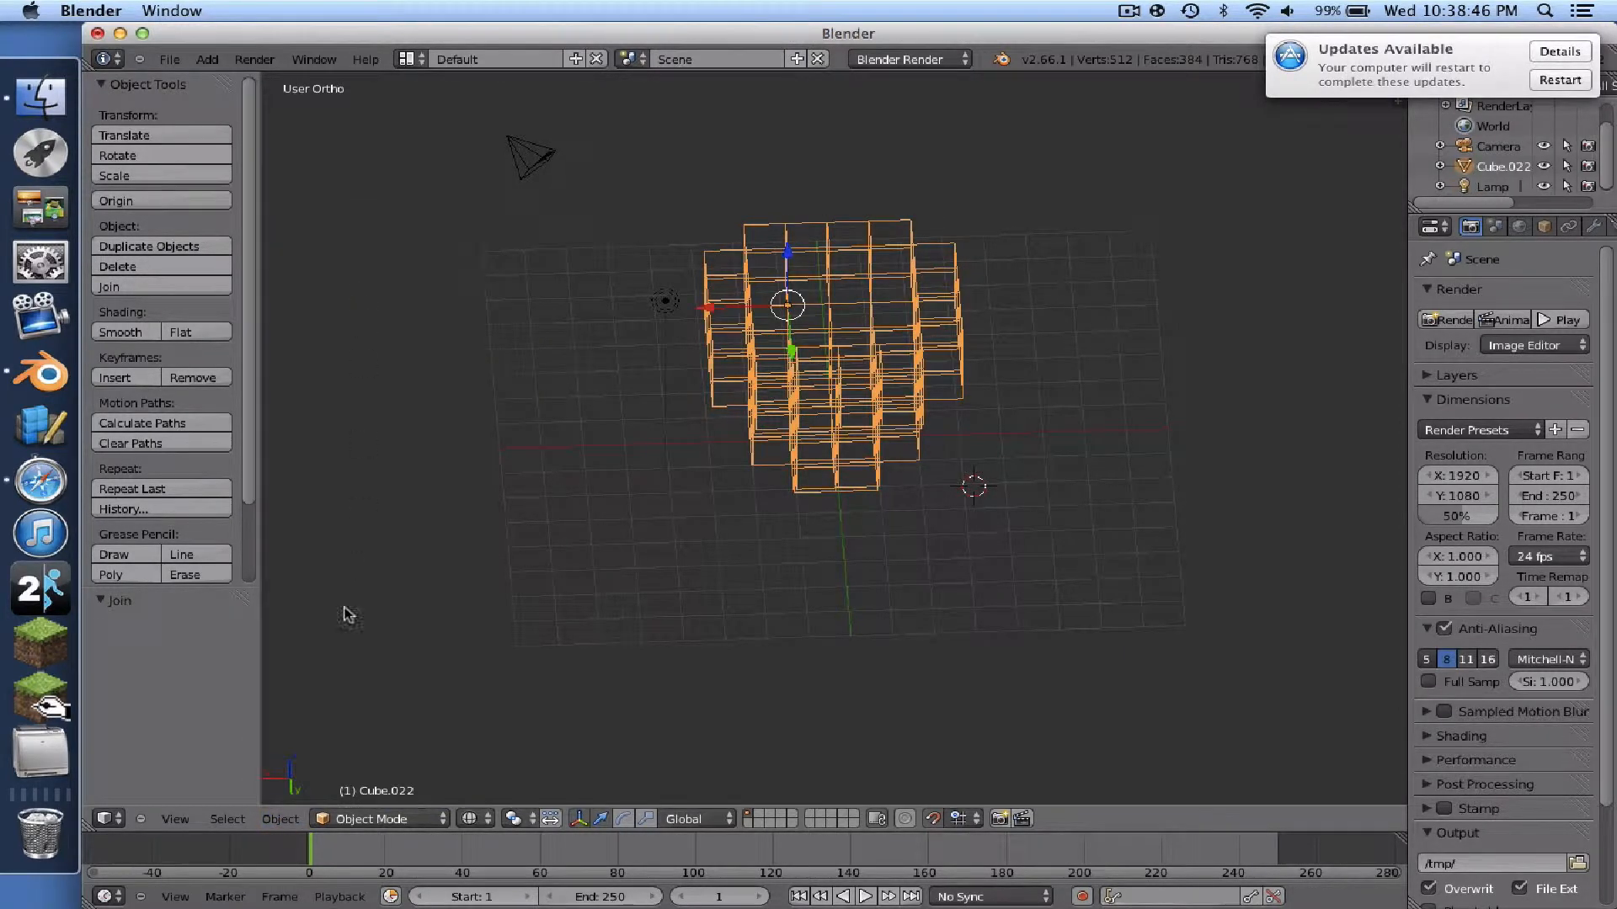
click(358, 817)
key(z)
- Examine the joined block structure from all sides, from above and from below
scroll(974, 619, right, 10)
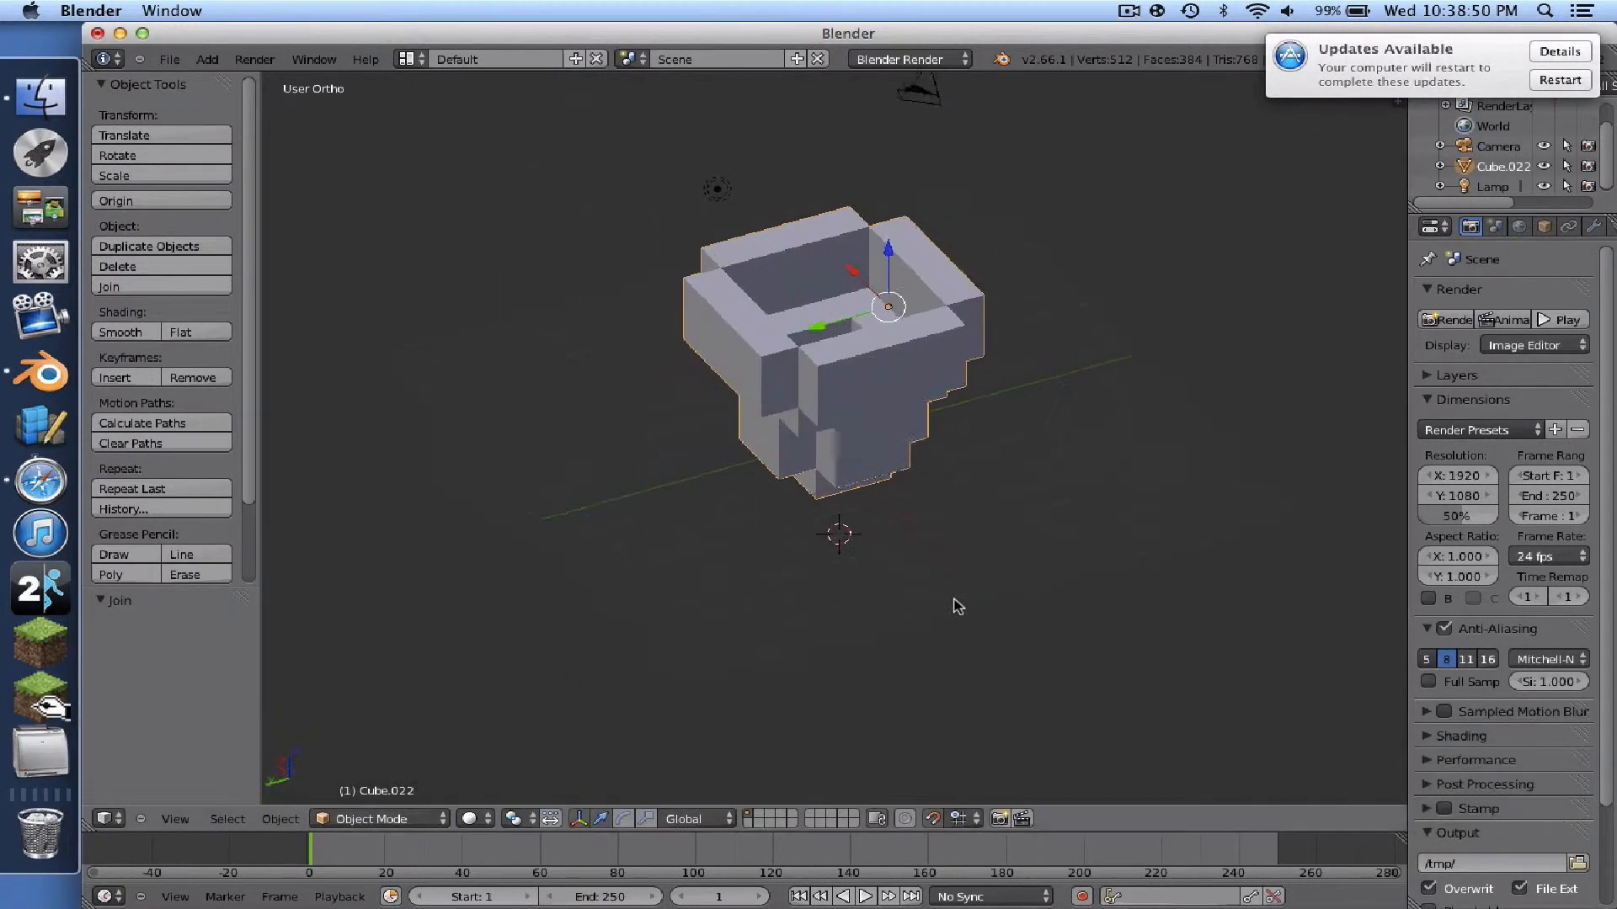
scroll(956, 605, left, 8)
mouse_move(718, 294)
mouse_down()
mouse_move(827, 289)
mouse_move(710, 274)
mouse_up()
scroll(708, 268, right, 5)
scroll(707, 268, right, 10)
scroll(707, 268, left, 20)
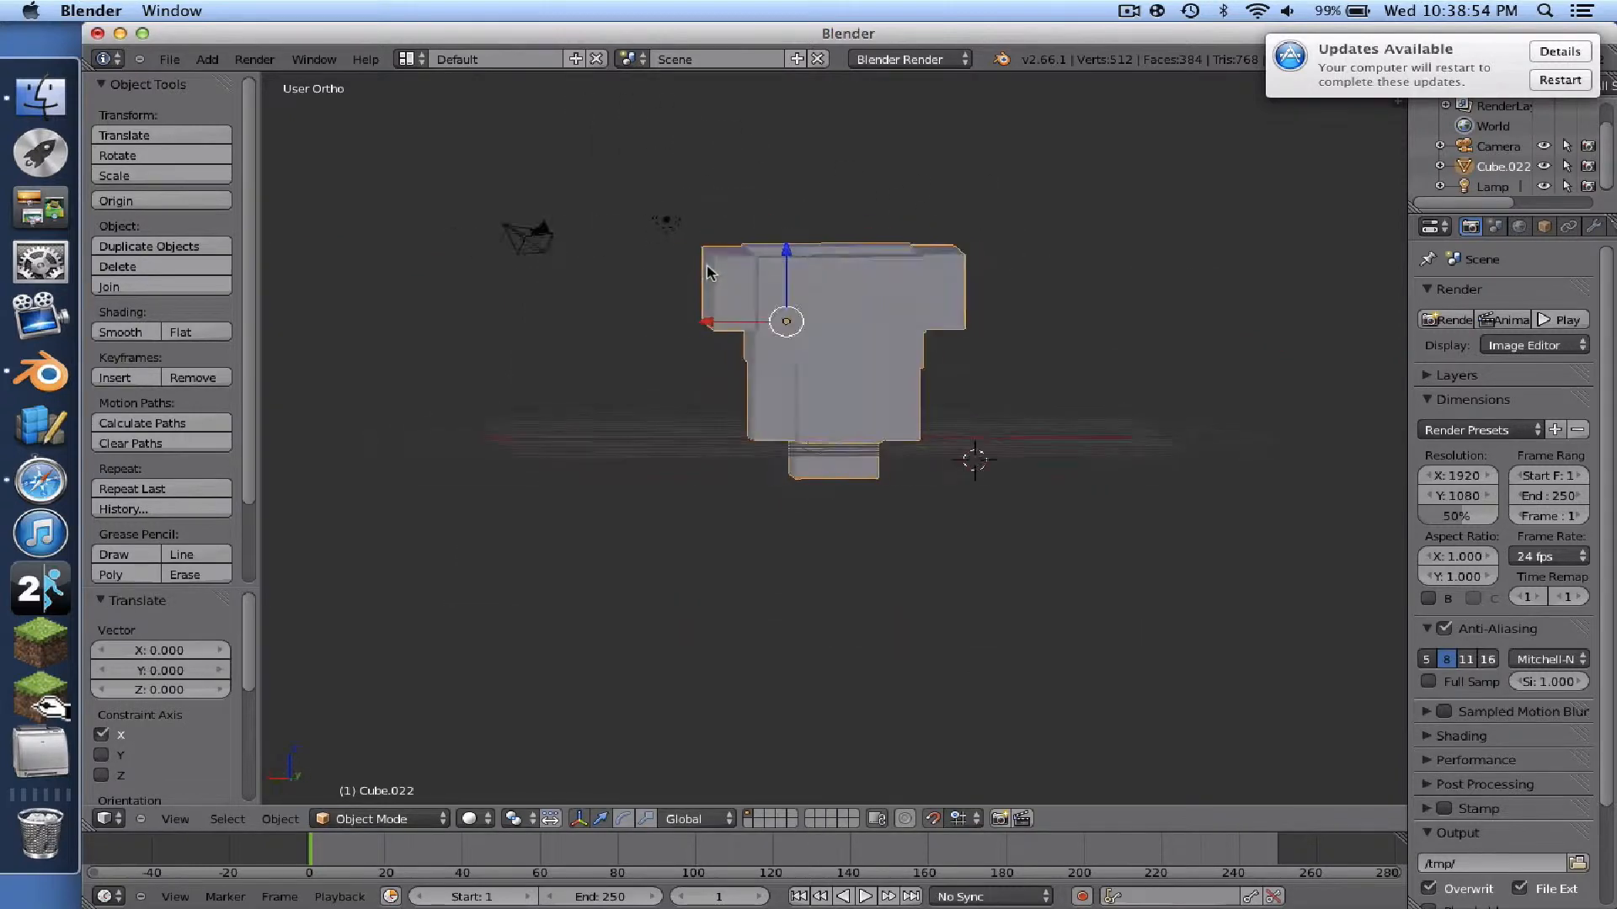
scroll(834, 362, left, 3)
mouse_move(834, 362)
mouse_down()
mouse_move(916, 364)
mouse_move(832, 363)
mouse_up()
scroll(834, 362, right, 10)
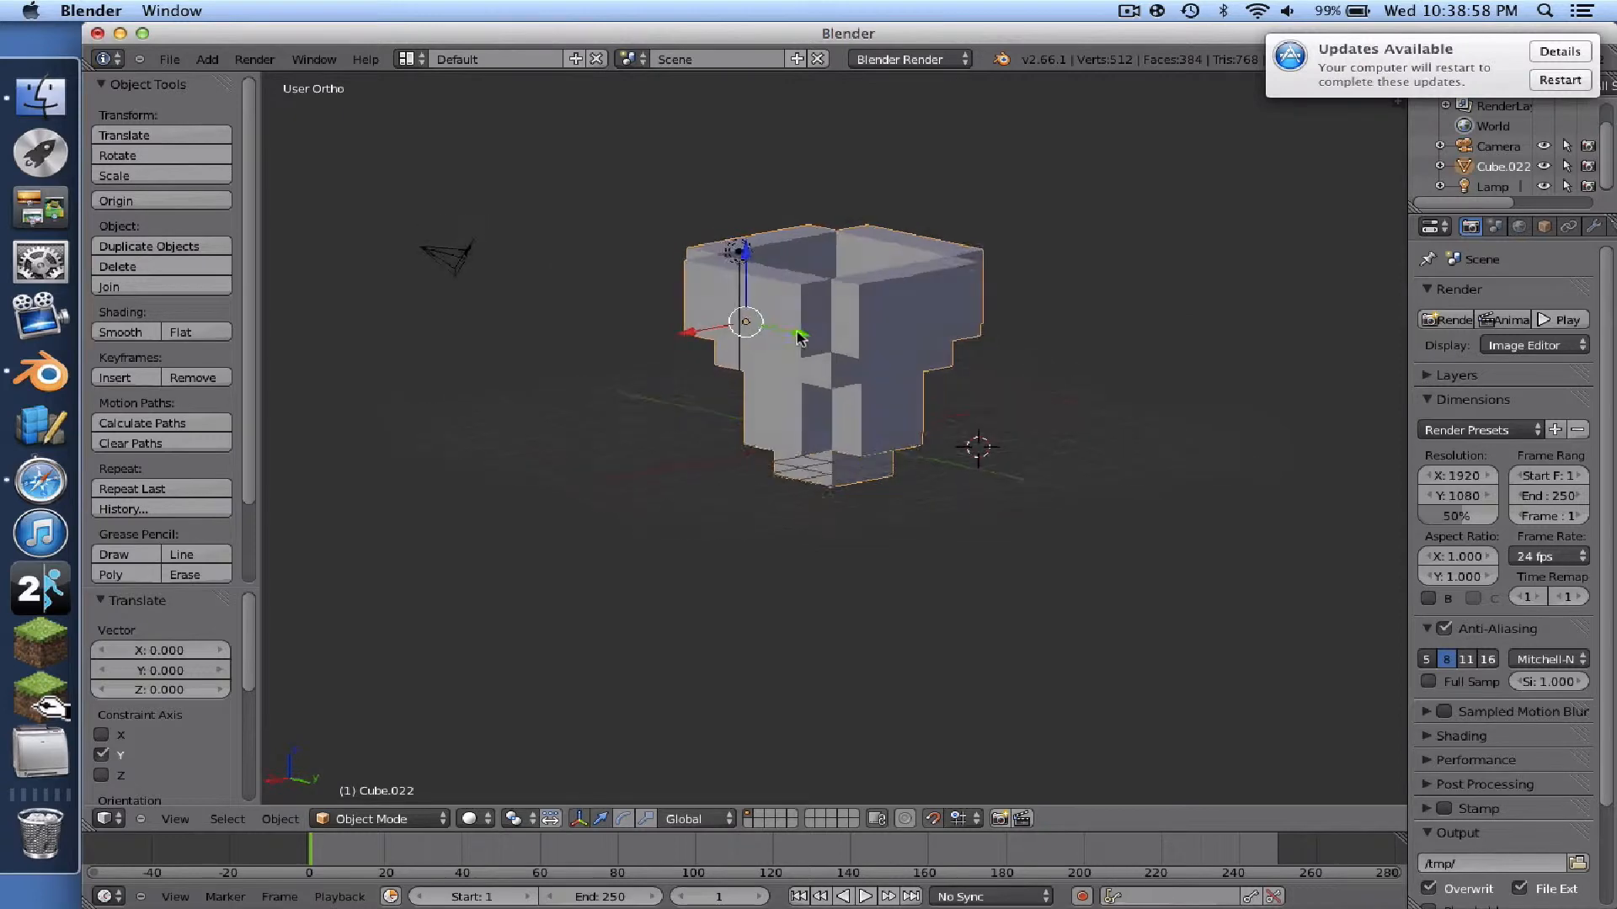
scroll(794, 334, left, 10)
scroll(815, 378, down, 5)
scroll(815, 379, up, 10)
scroll(813, 371, up, 3)
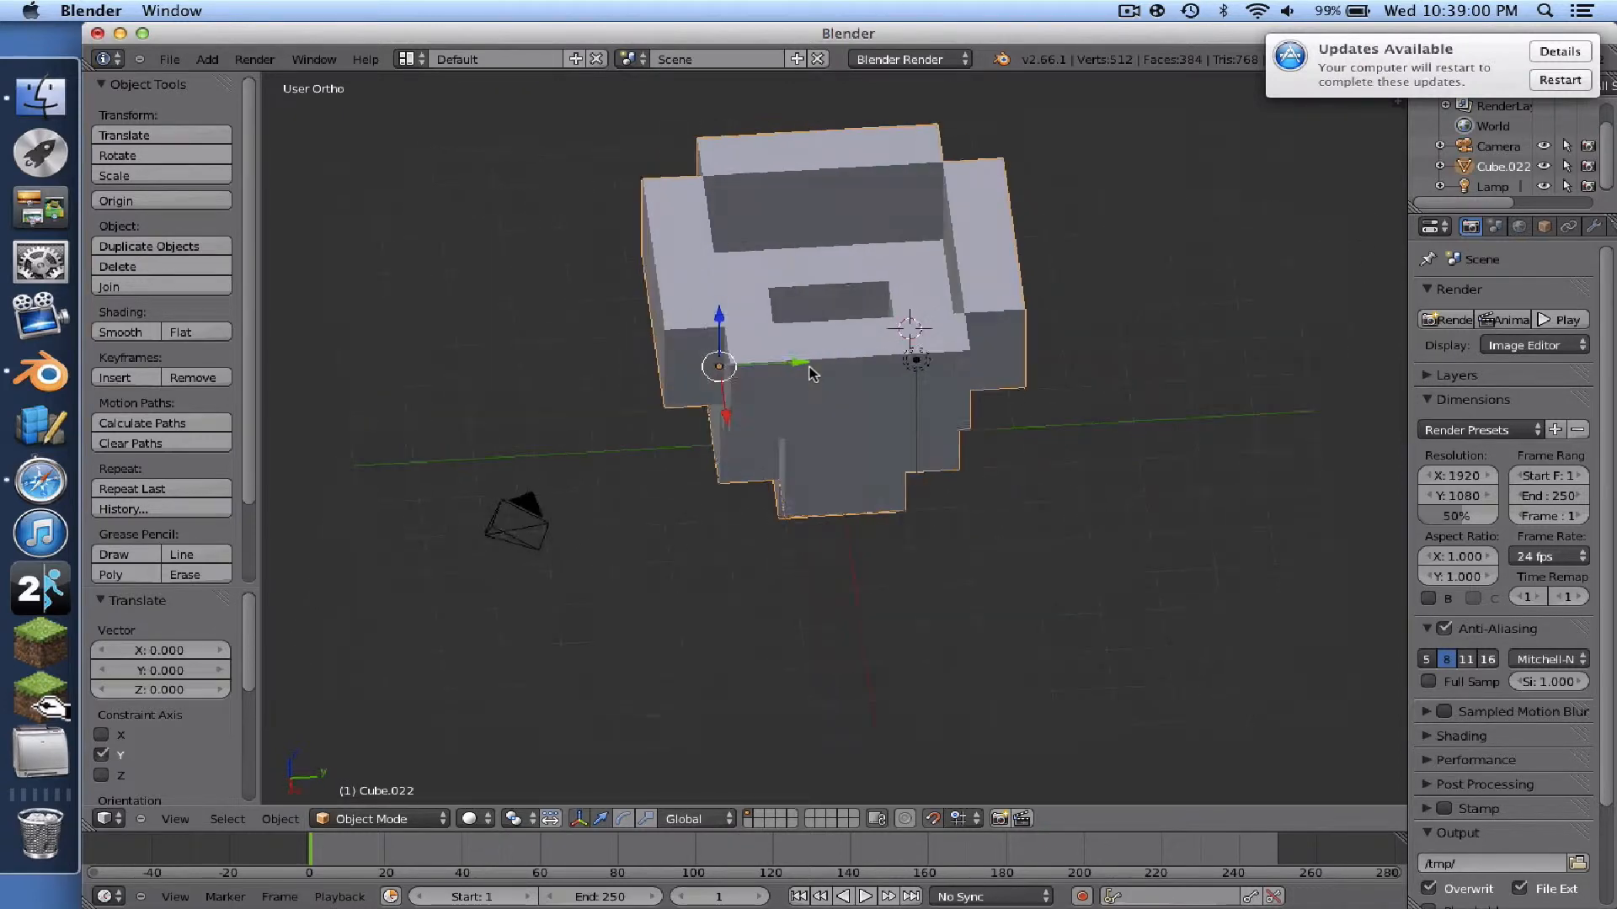
scroll(813, 371, down, 10)
scroll(813, 373, left, 10)
scroll(814, 375, up, 15)
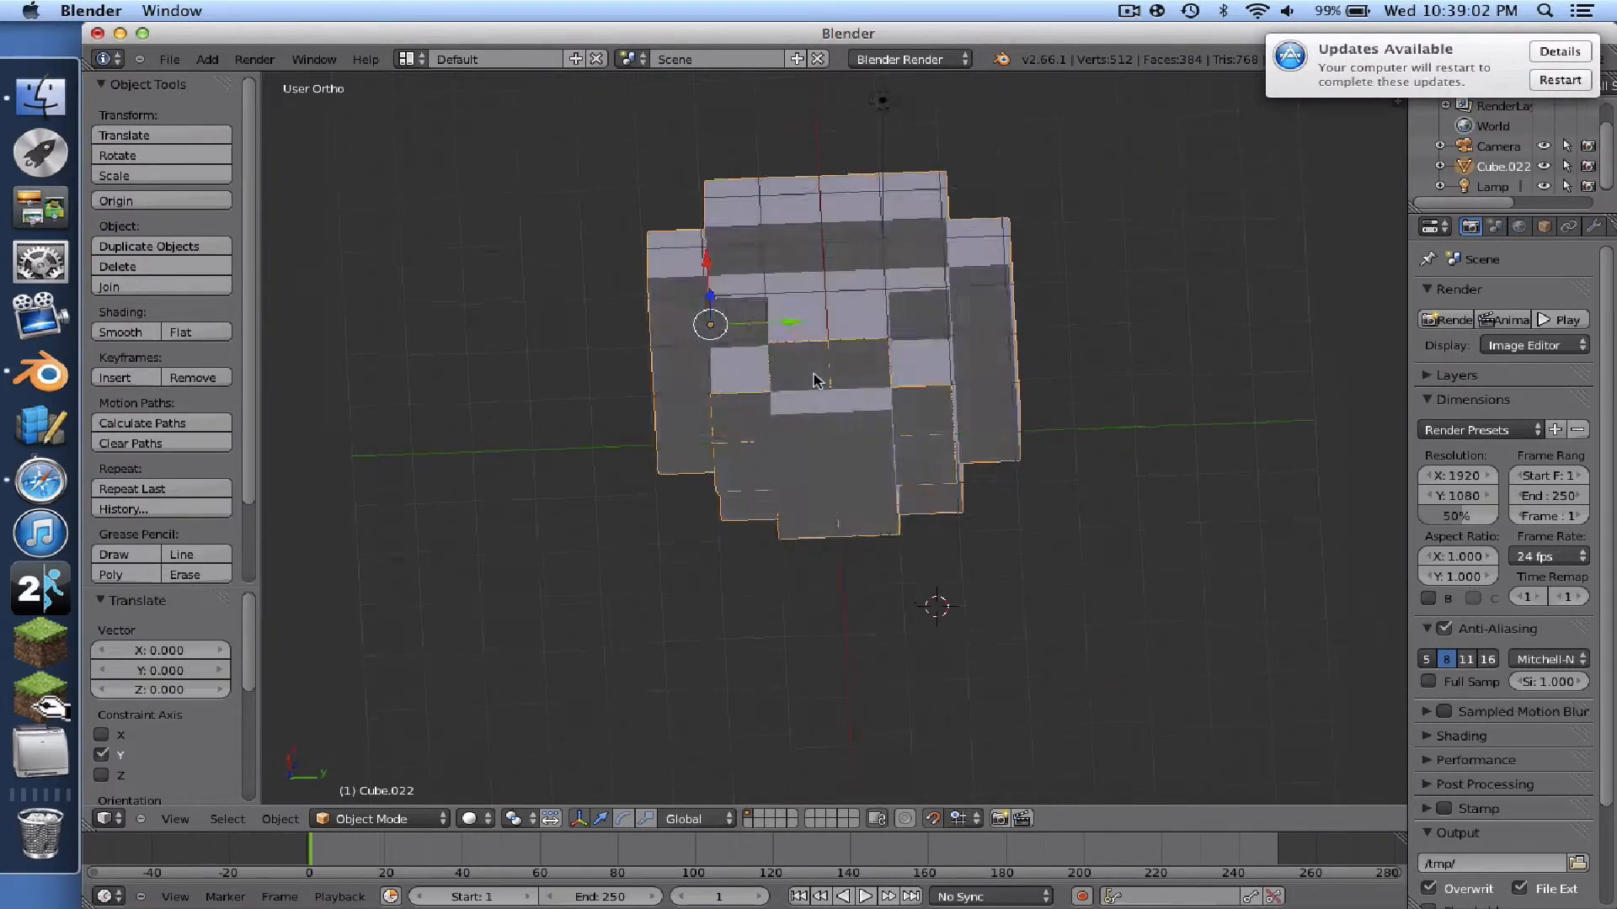
scroll(813, 381, up, 10)
scroll(815, 383, left, 10)
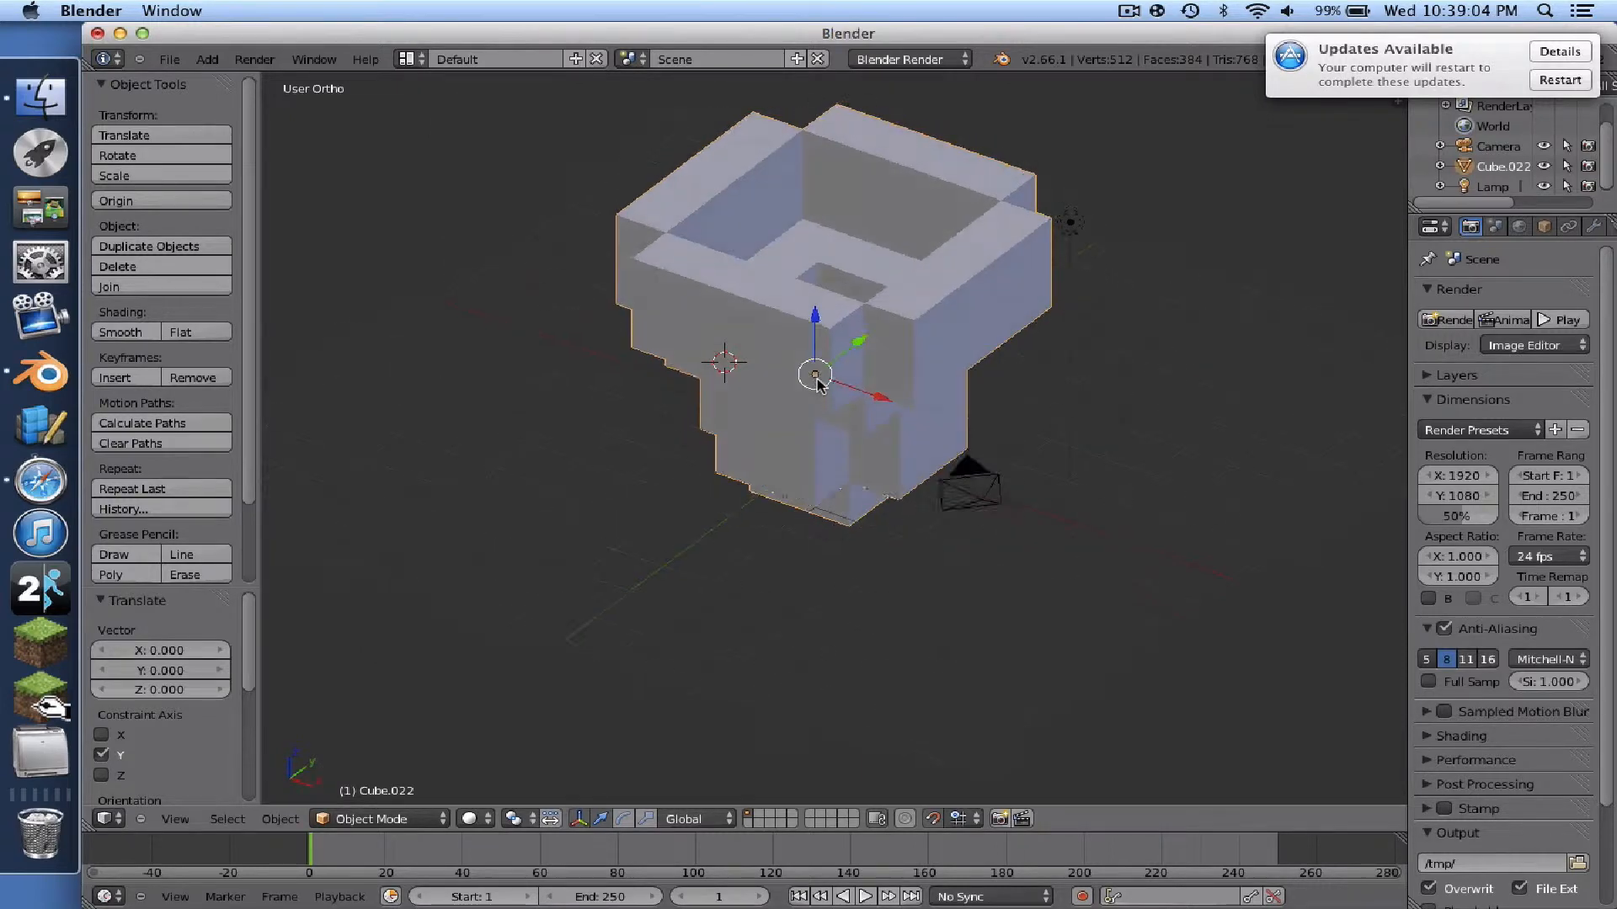
scroll(816, 384, right, 10)
scroll(817, 386, left, 8)
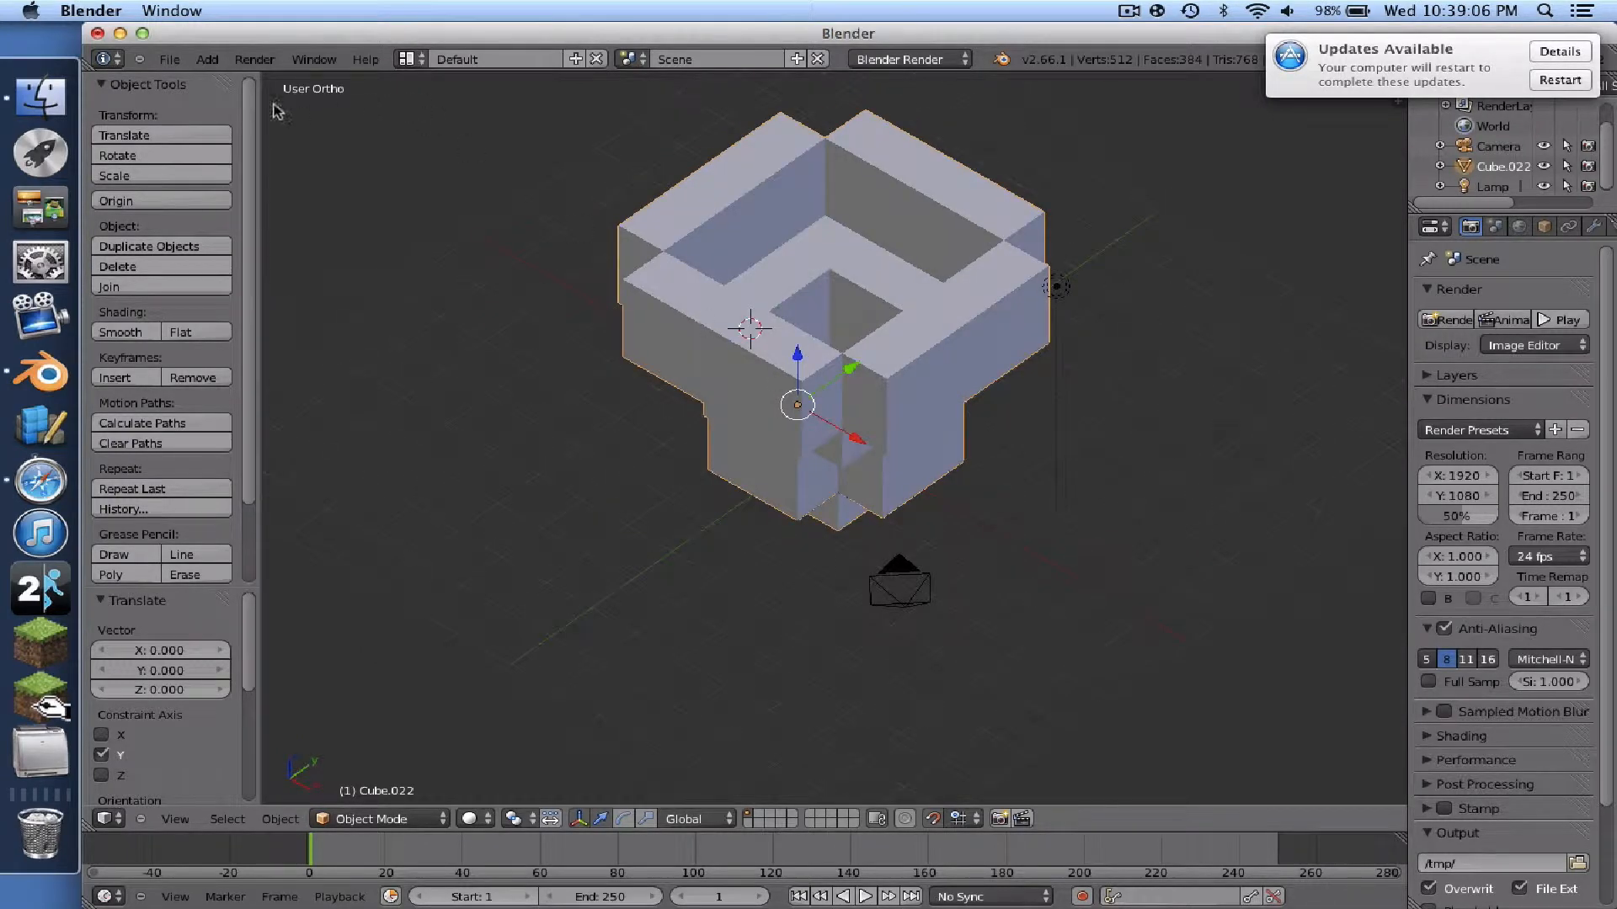
- Add a new mesh cube and raise it 5 along Z beside the joined structure
click(207, 59)
mouse_move(244, 79)
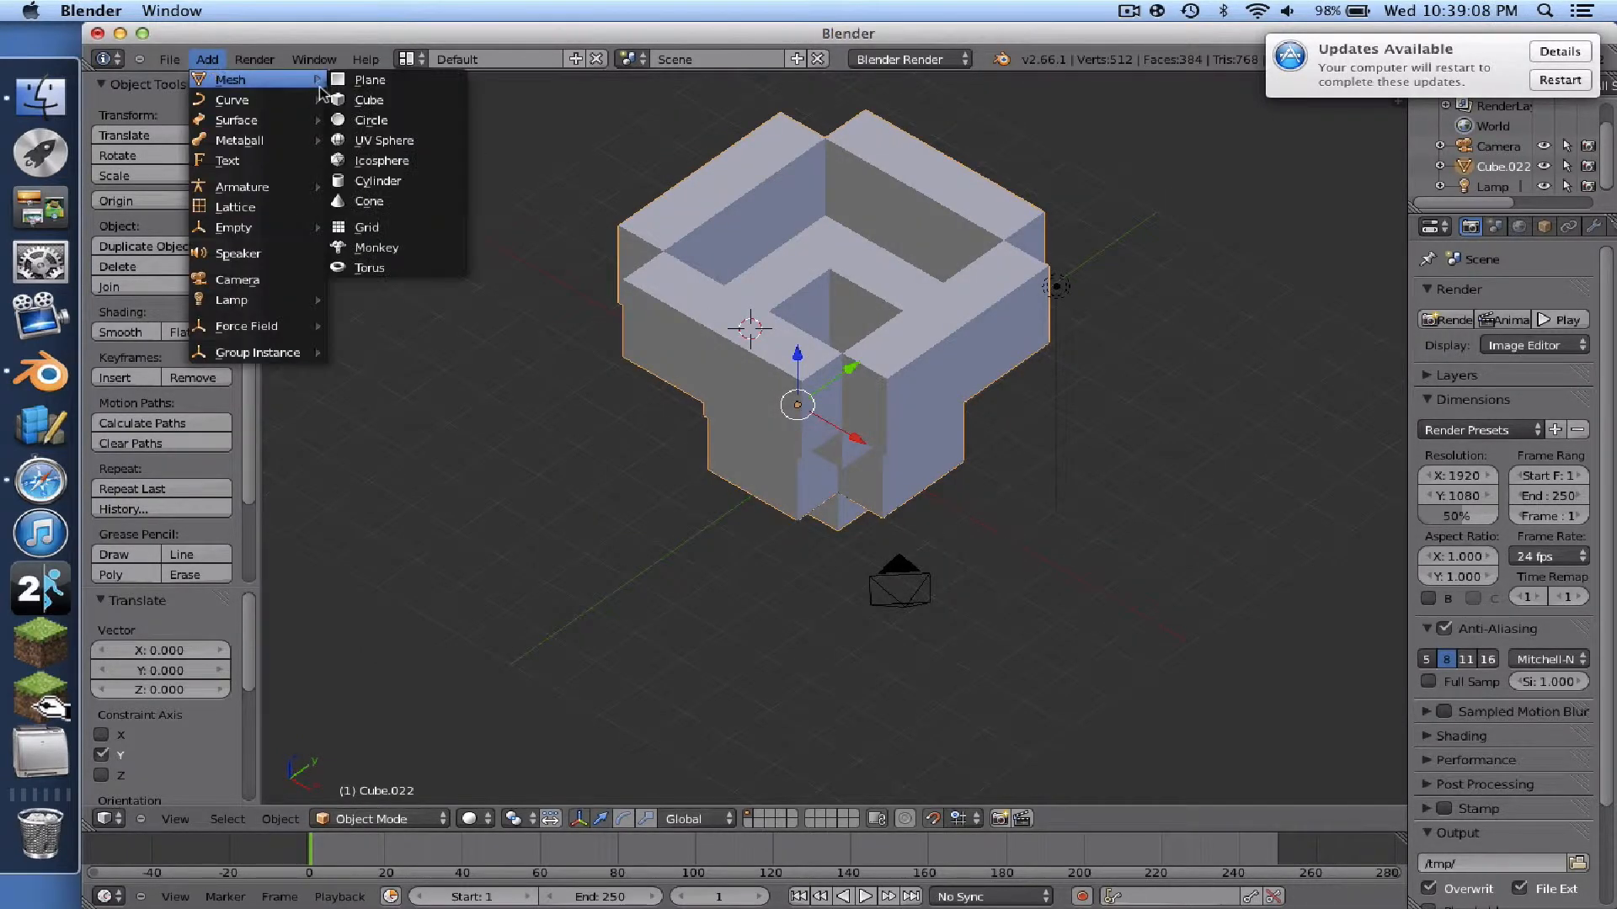
click(363, 100)
key(g)
key(z)
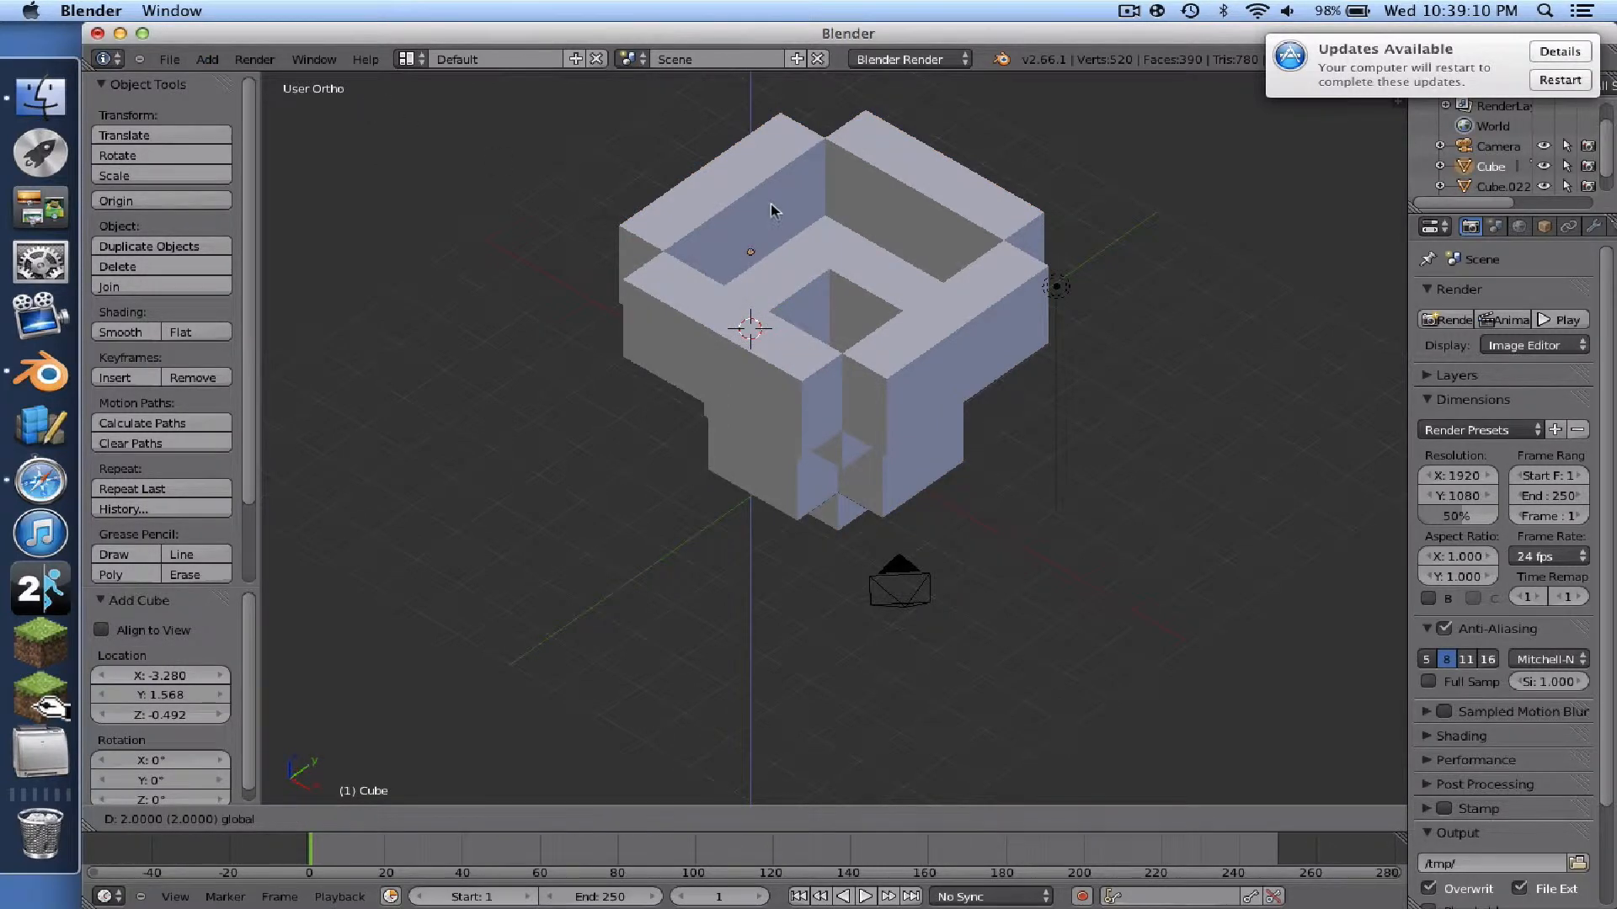
click(791, 109)
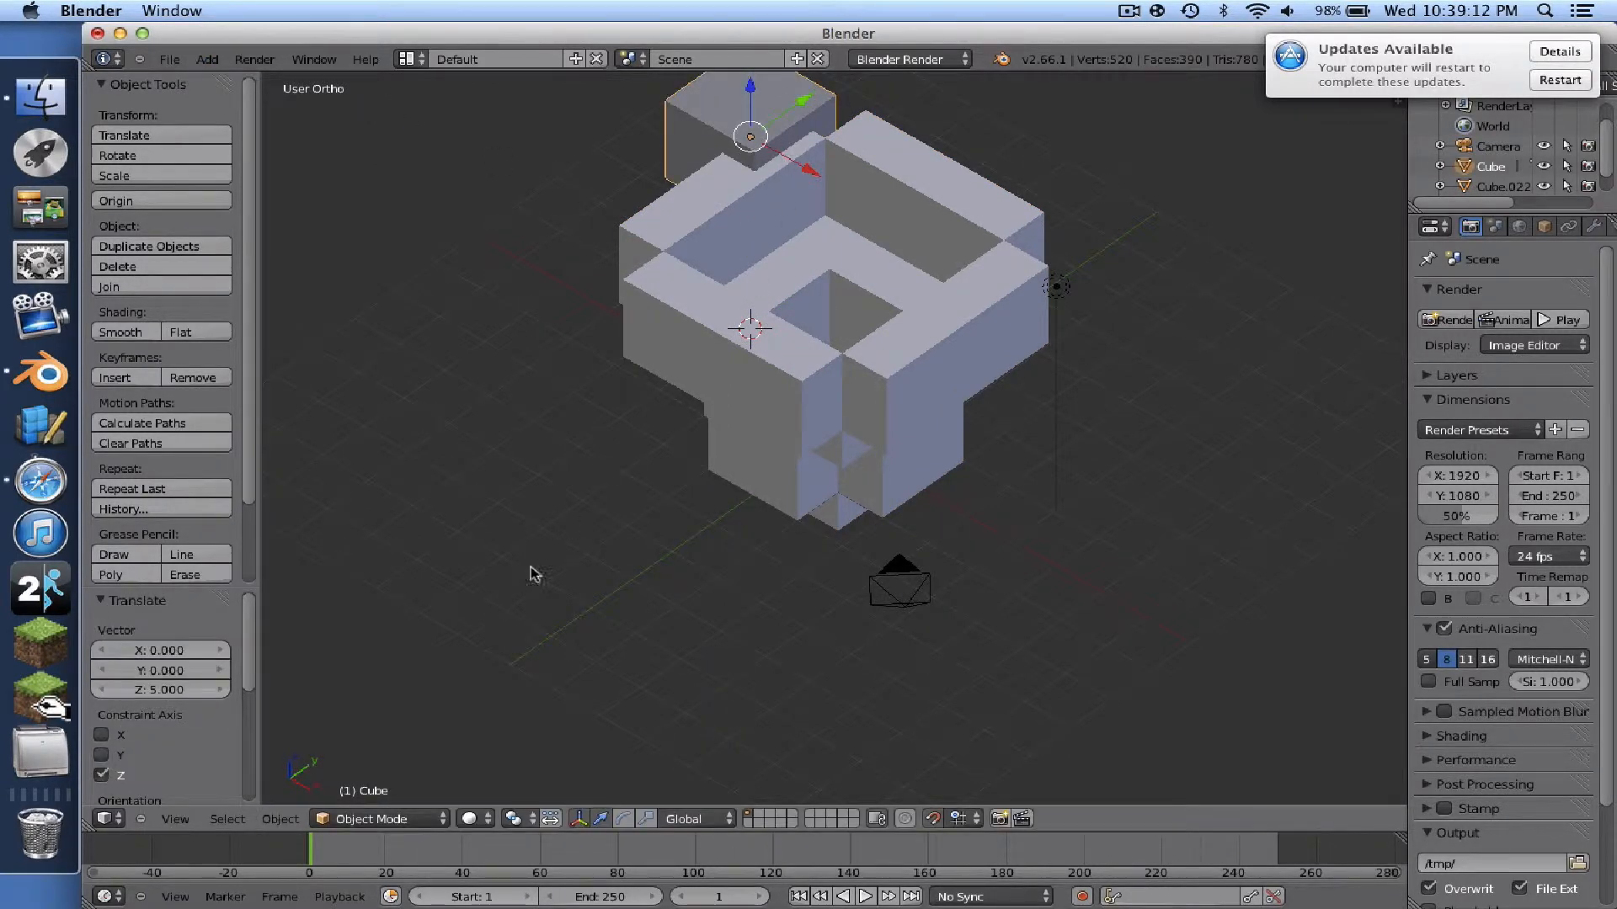
- Snap the new cube to the grid
click(280, 819)
mouse_move(327, 657)
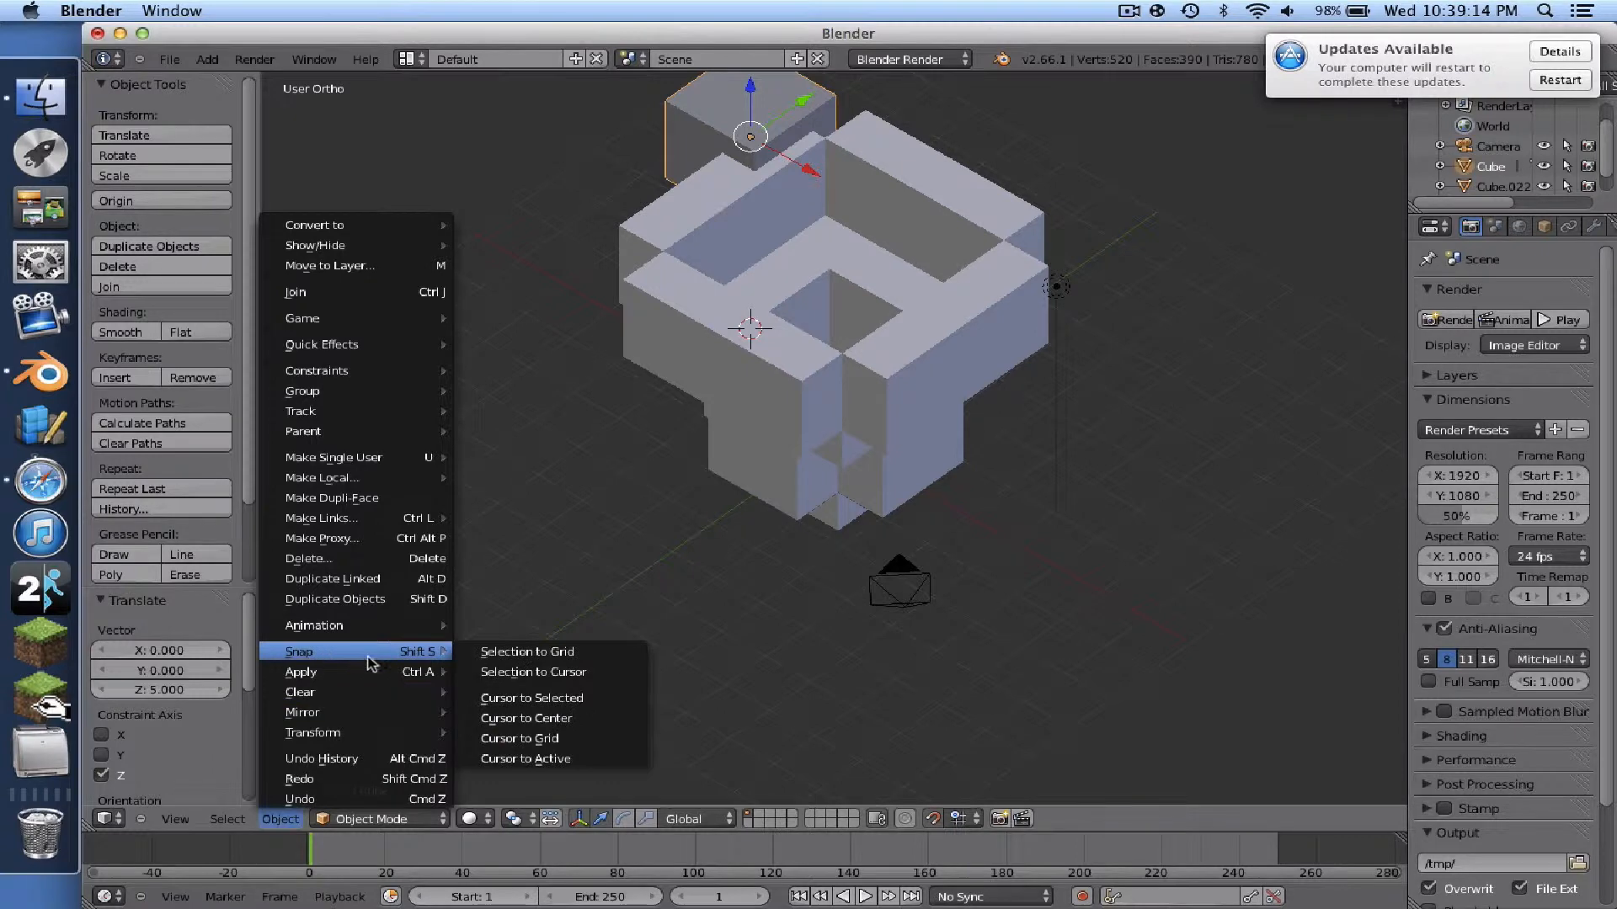
scroll(787, 559, left, 10)
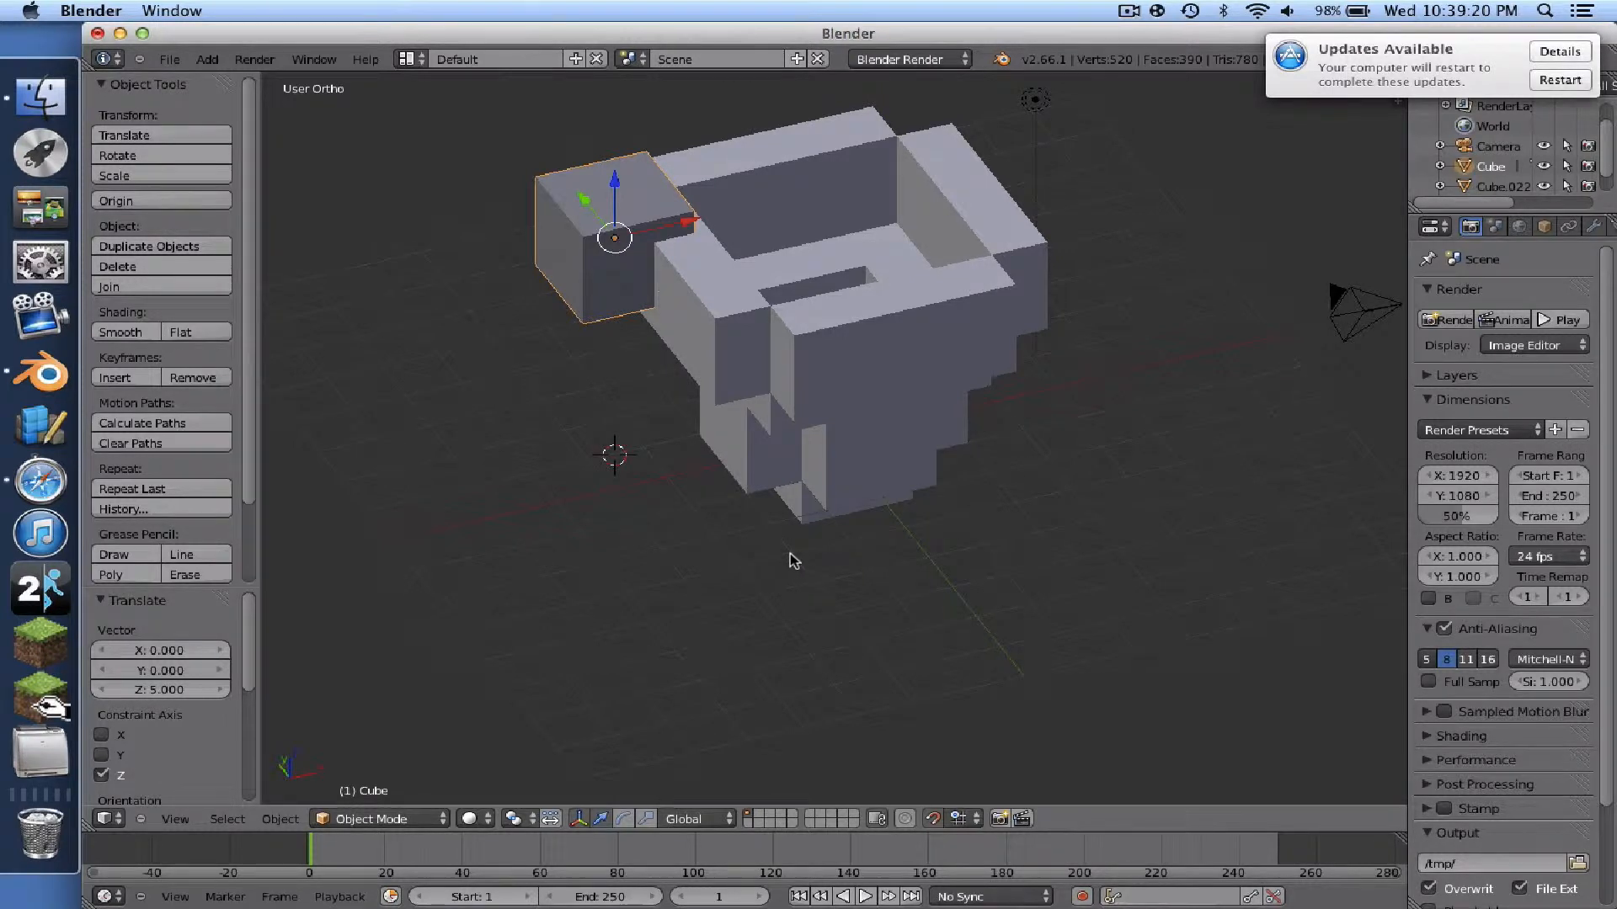
click(269, 821)
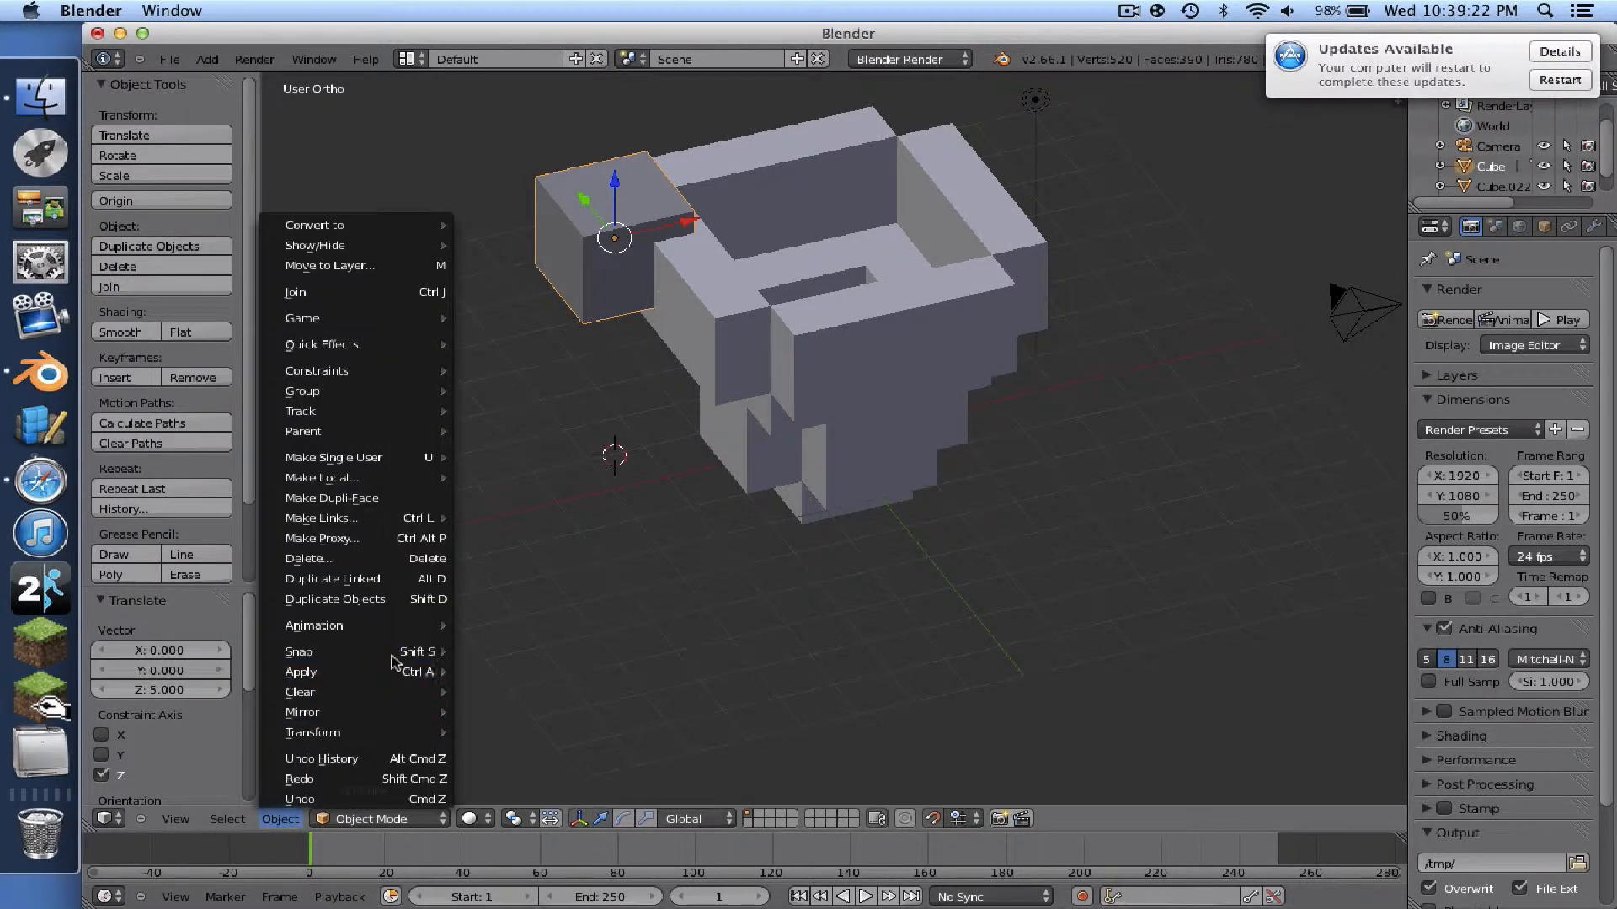
mouse_move(397, 655)
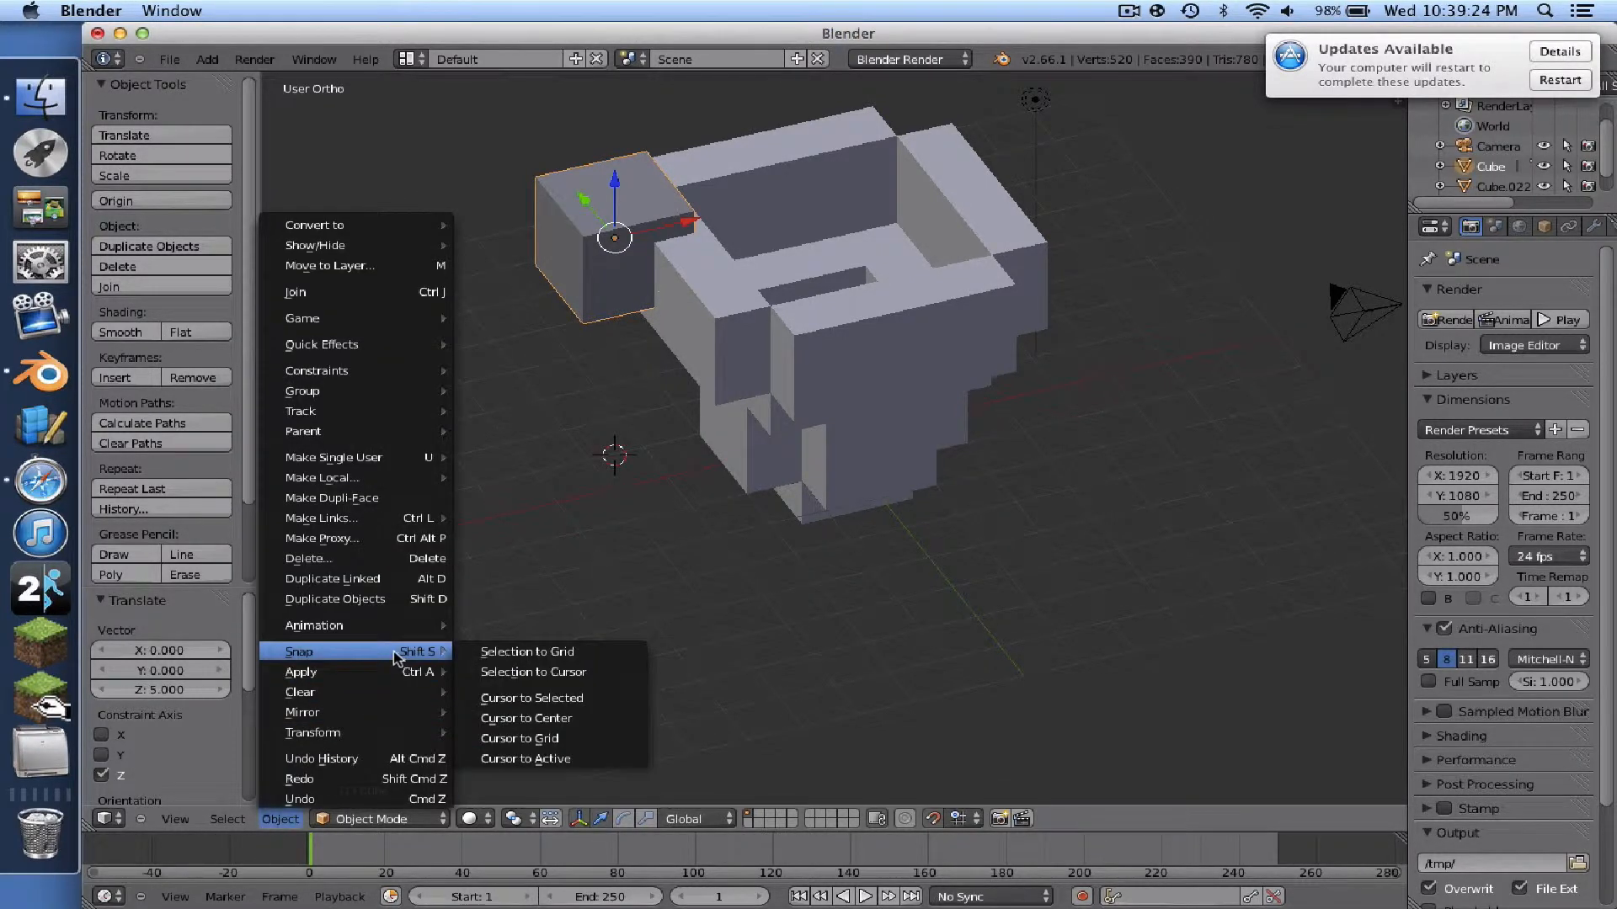
click(519, 653)
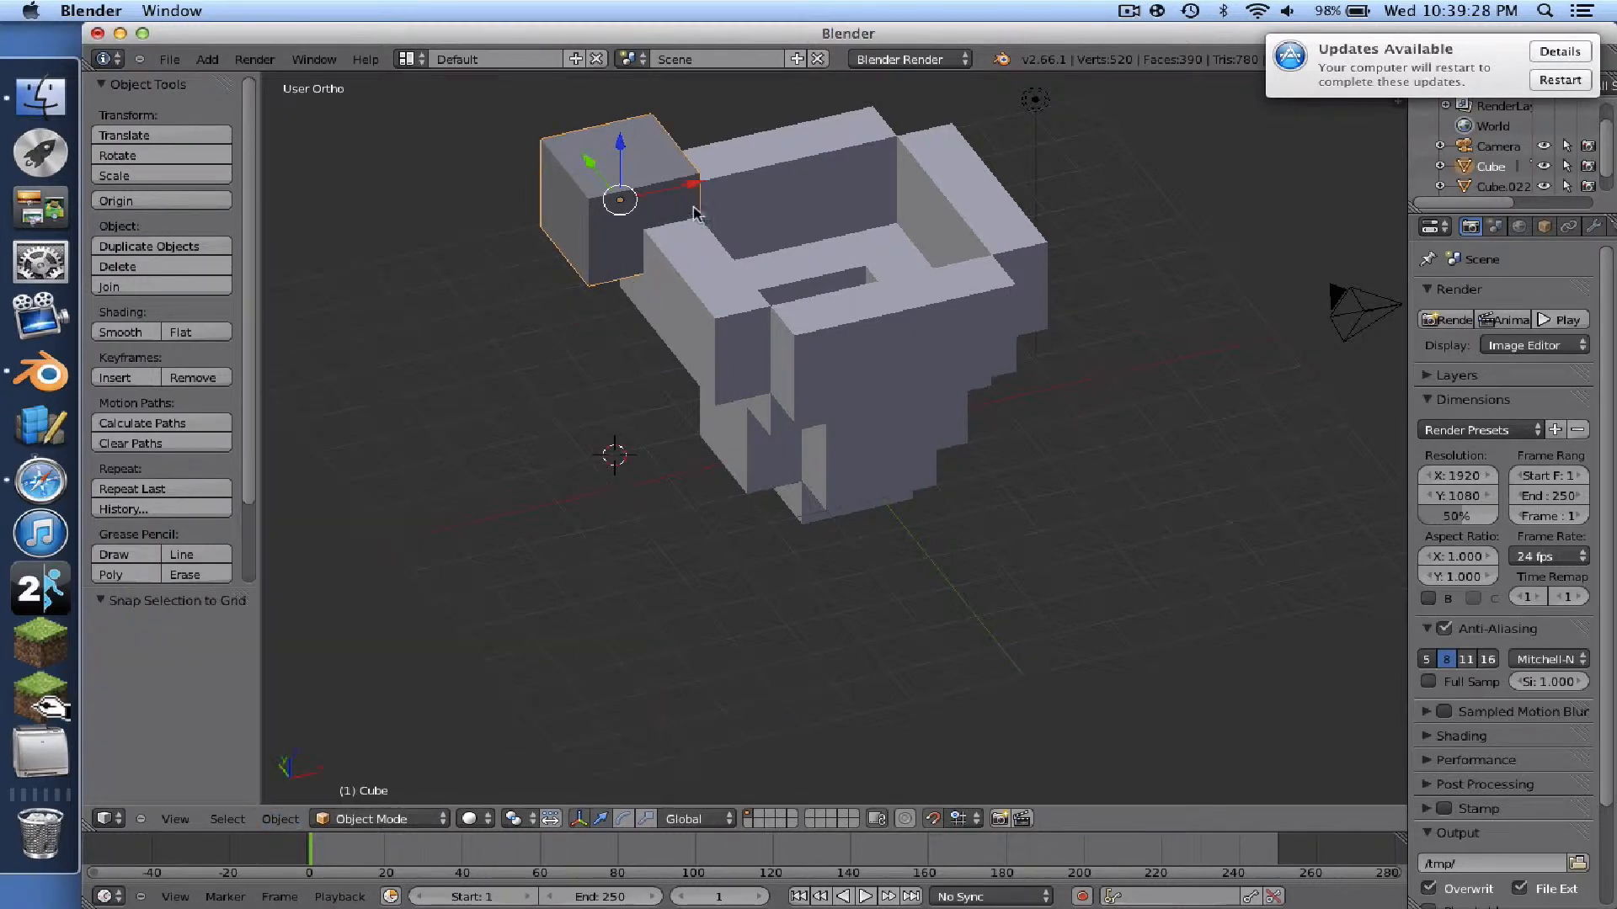
- Move the cube 3 along X and -1 along Y into the structure's opening, and snap it to the grid again
drag(693, 204, 871, 172)
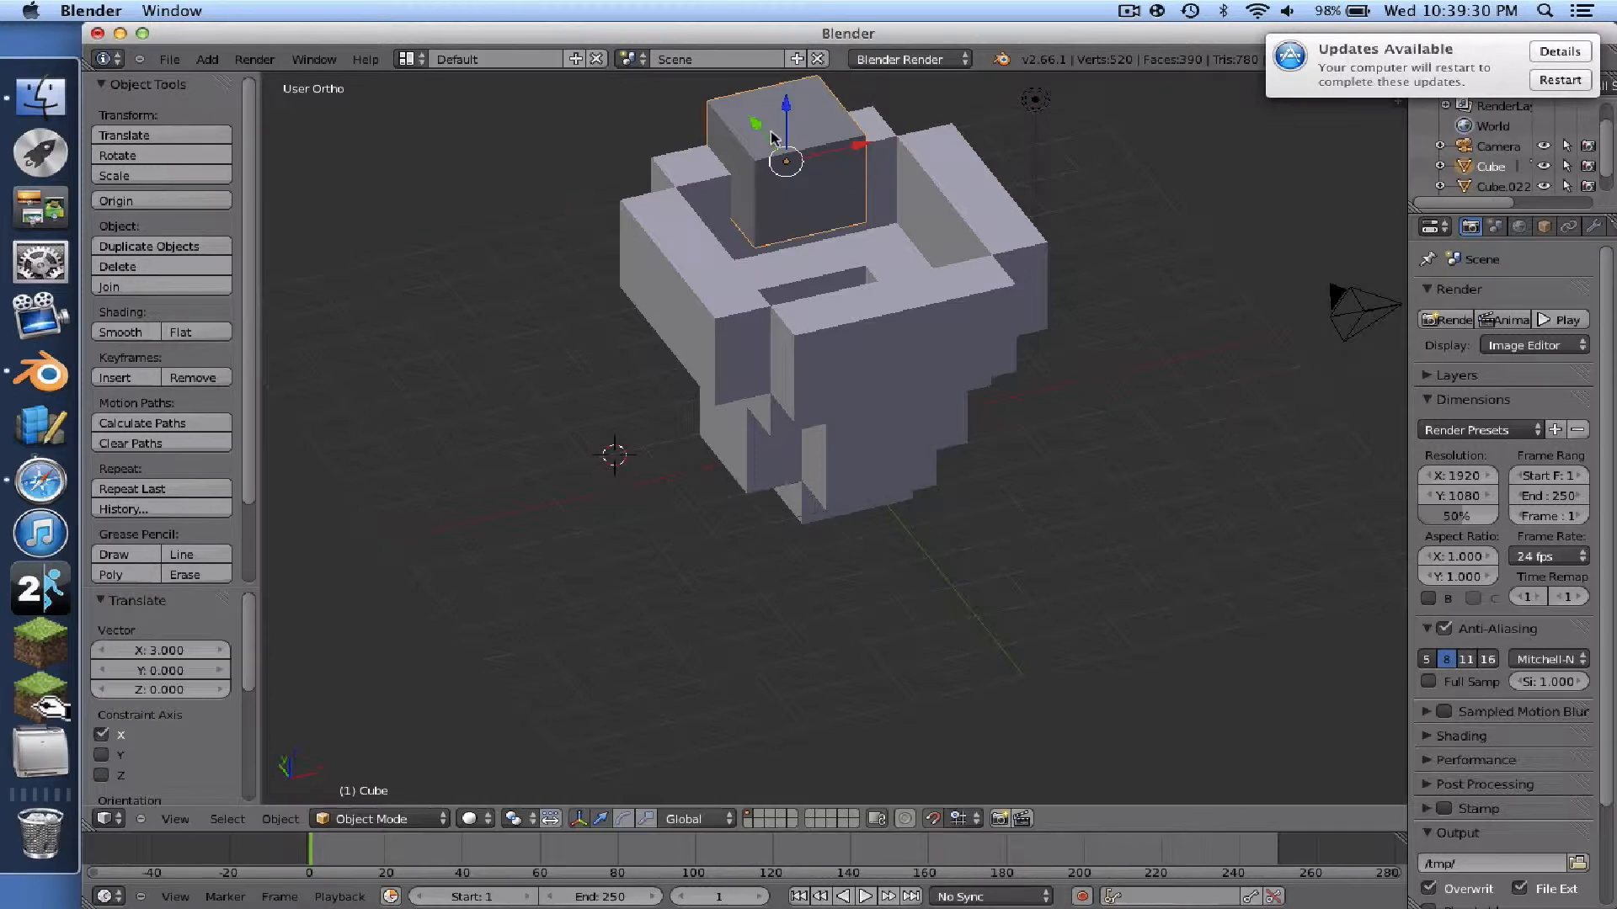
drag(767, 131, 821, 161)
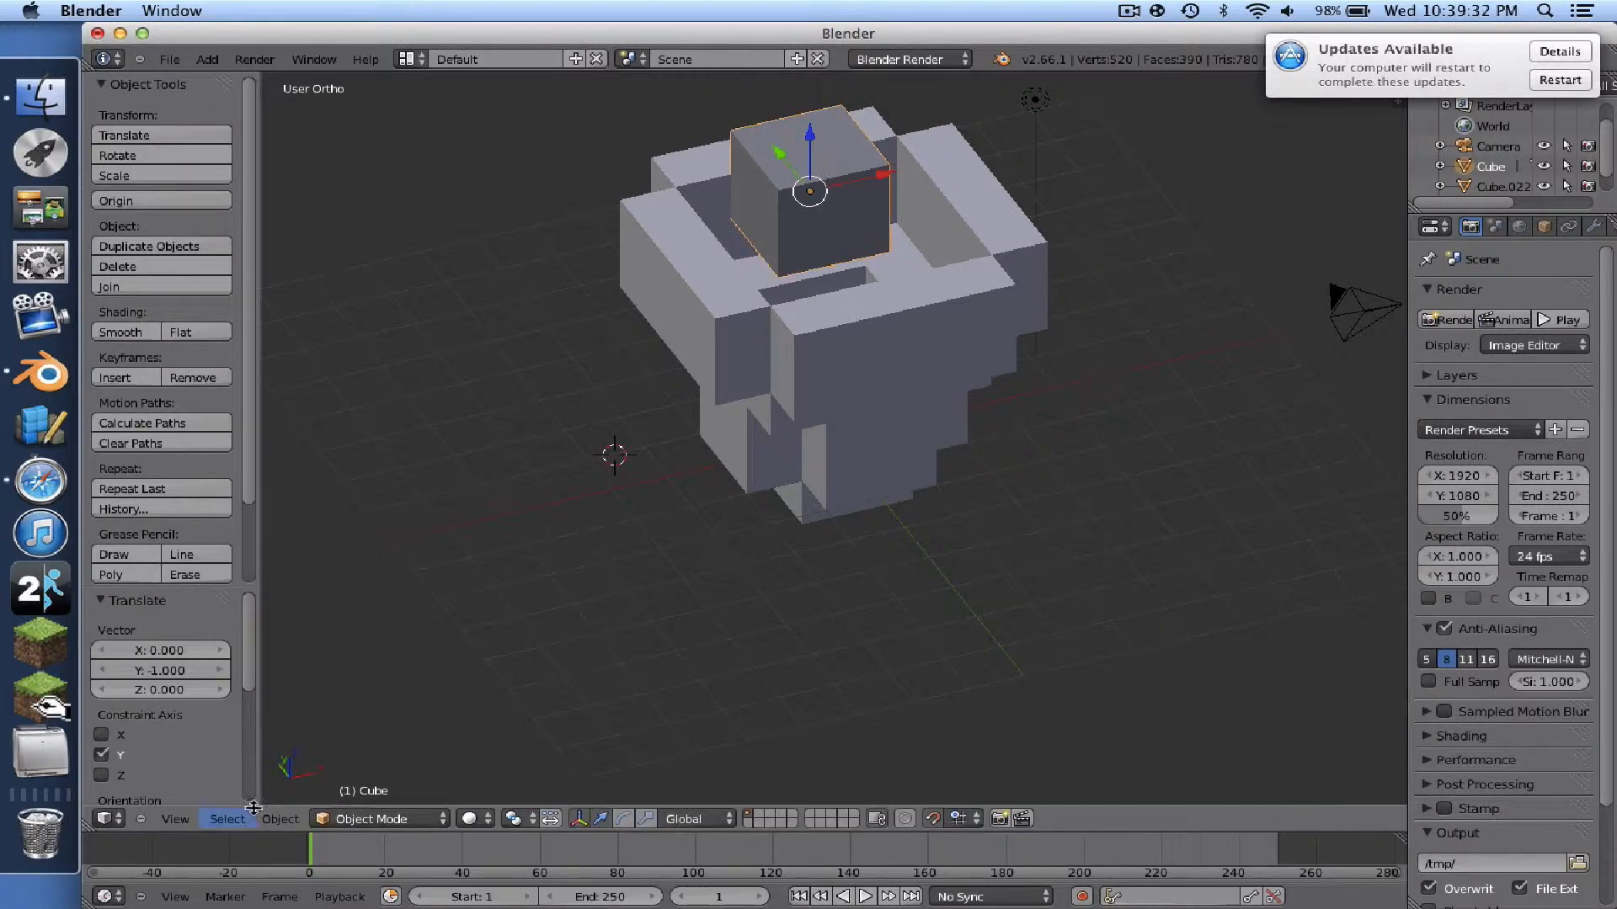
click(281, 819)
mouse_move(371, 653)
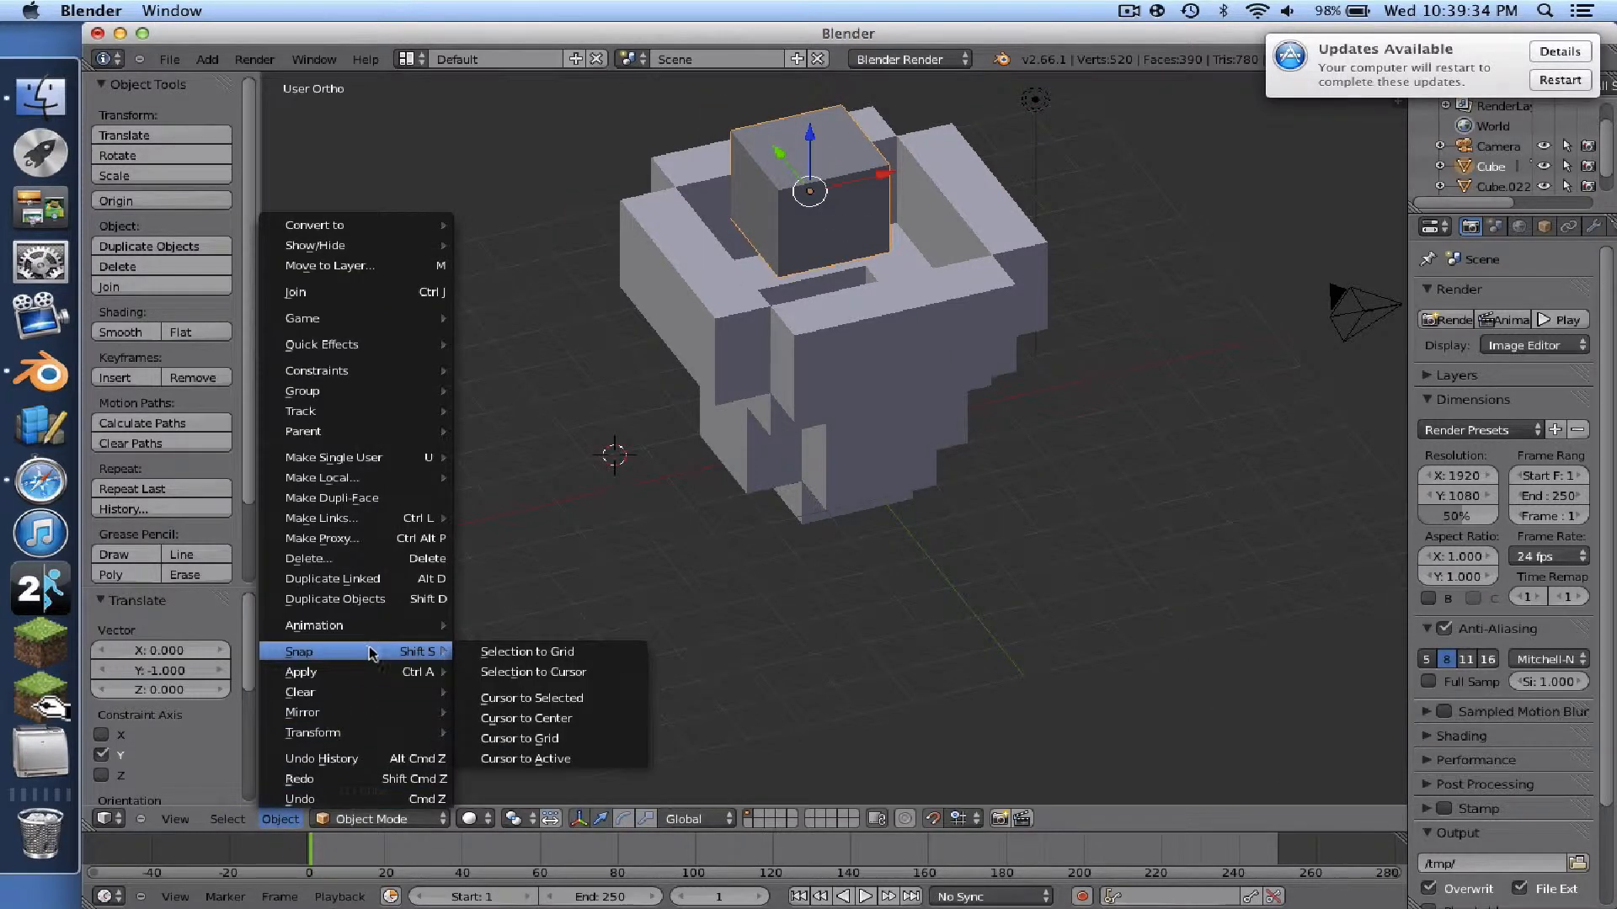
click(468, 652)
- In Edit Mode, move the new cube's -Y side face 1 along Y to narrow it
click(384, 810)
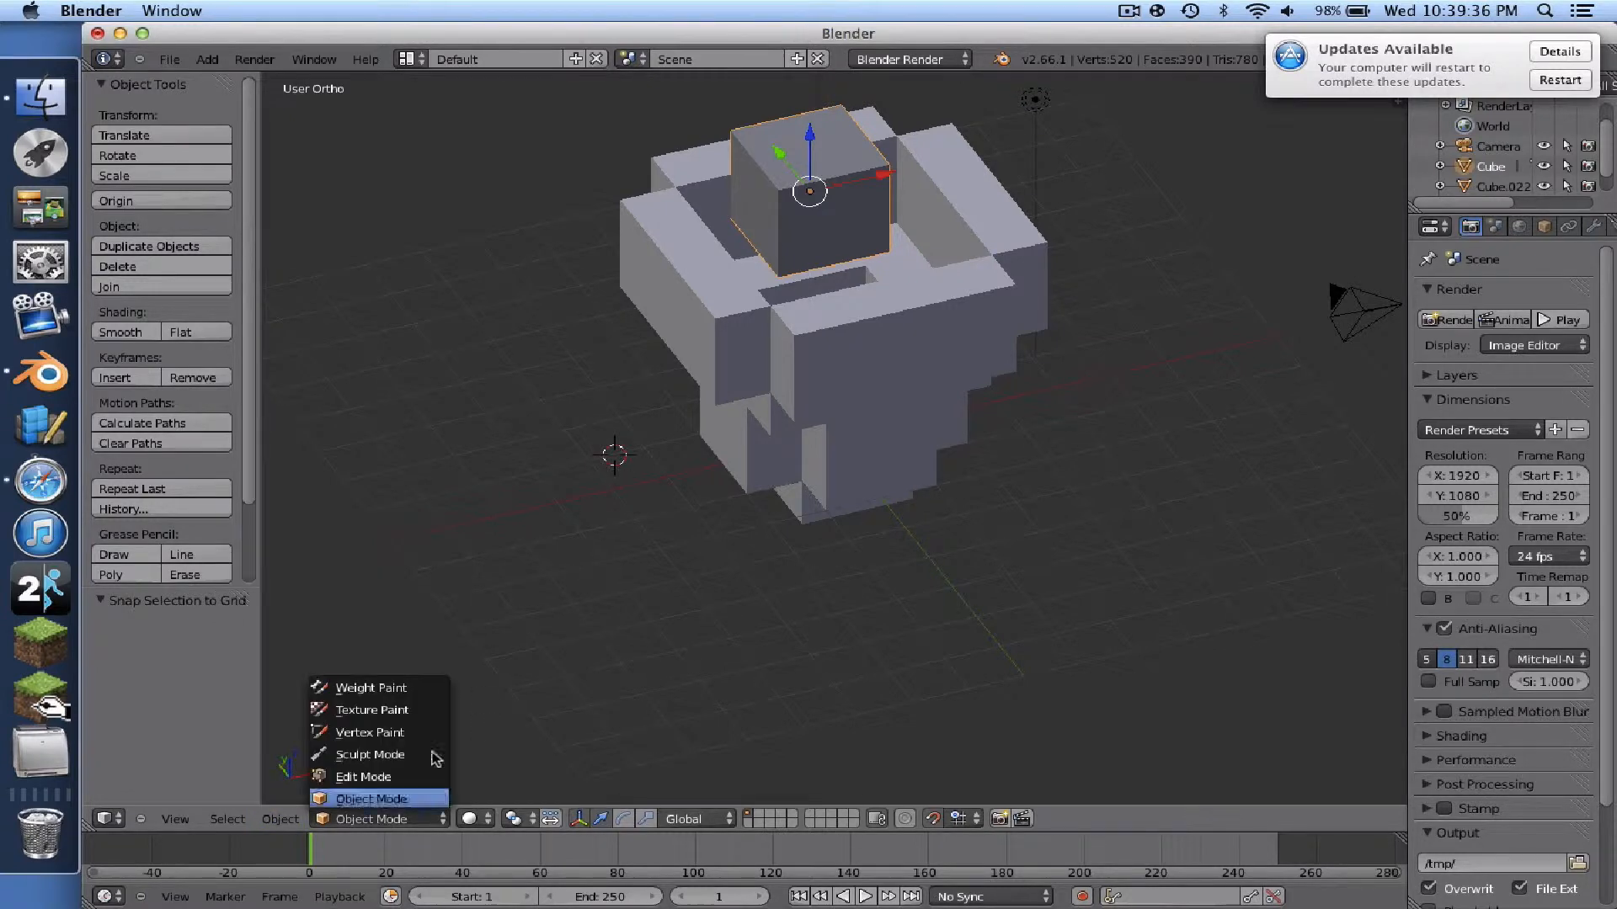
key(Tab)
right_click(853, 231)
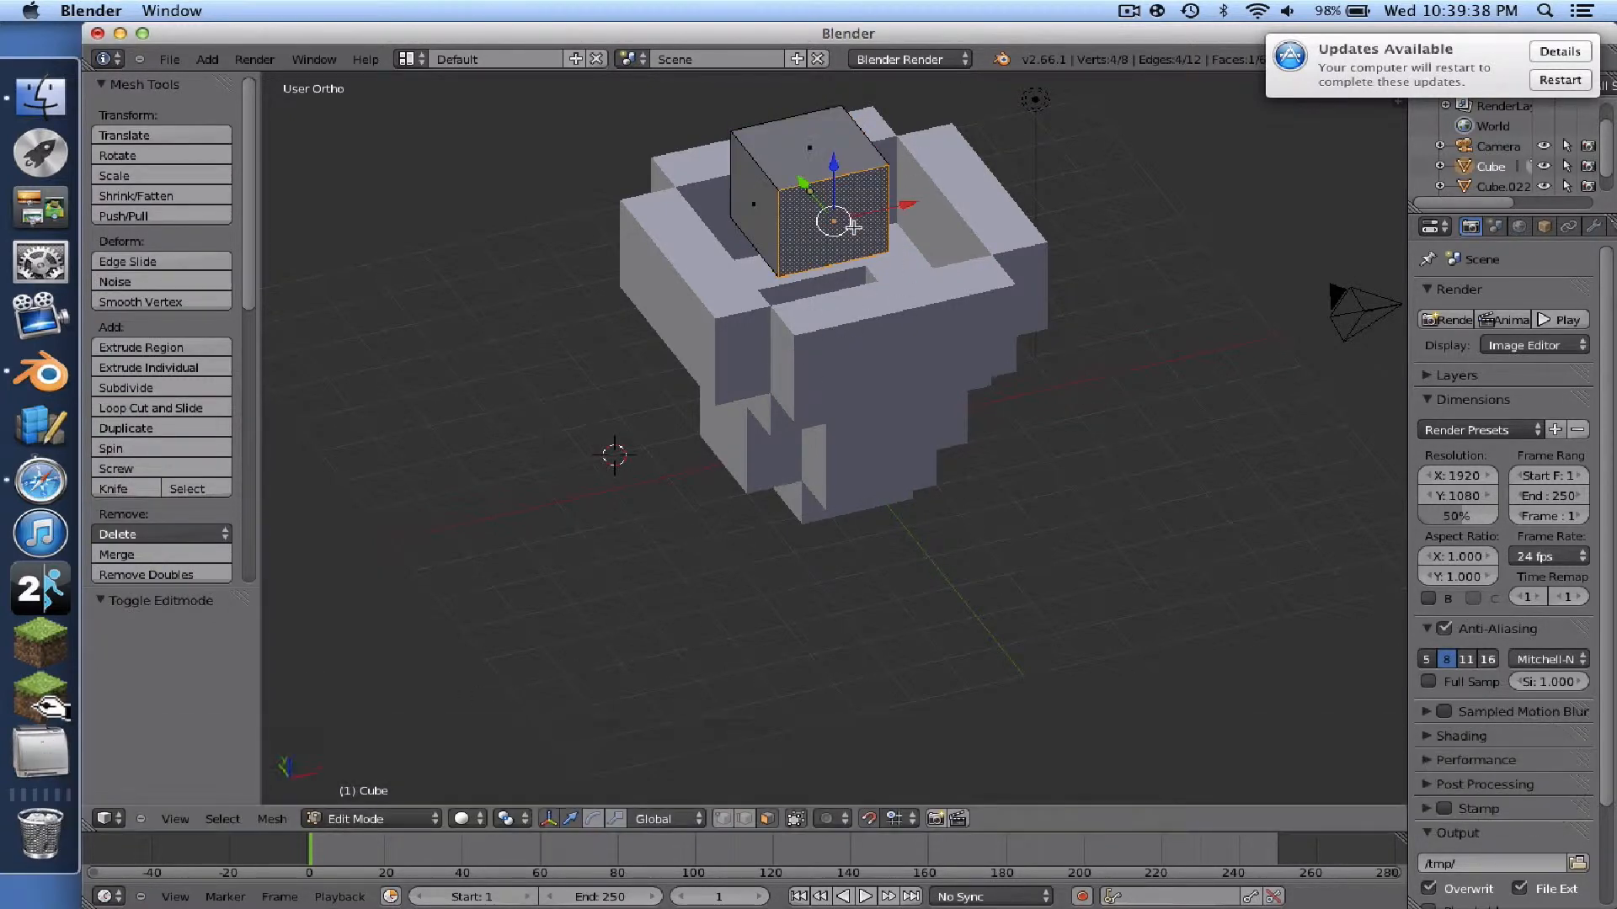
scroll(850, 233, left, 10)
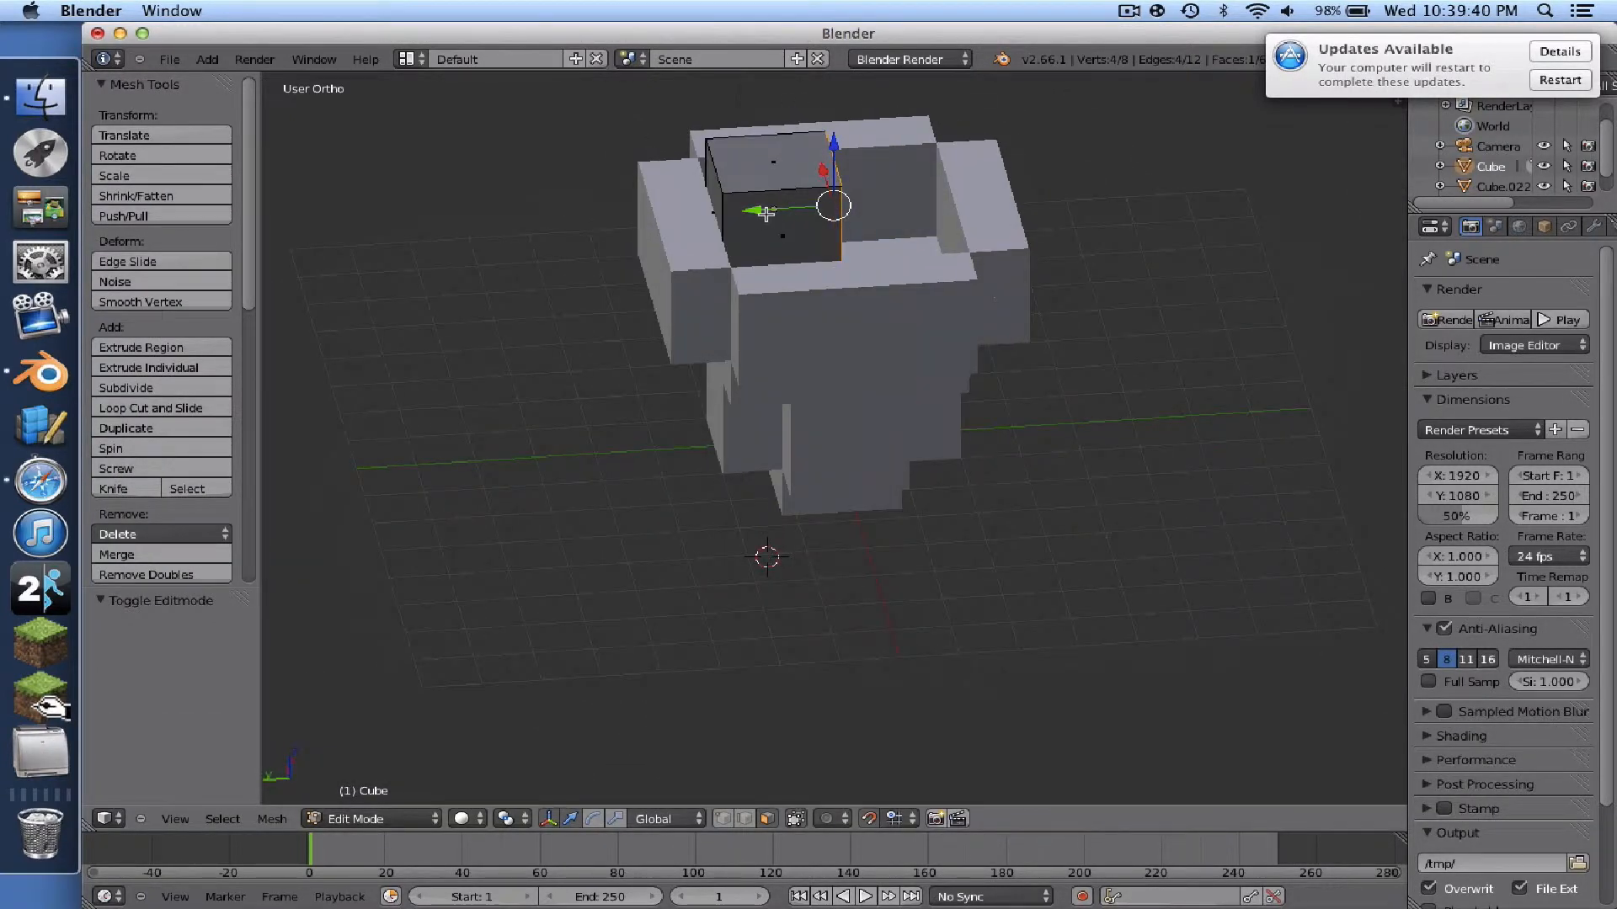
drag(766, 213, 752, 216)
- Move the cube's top face -1 along Z and its -X side face 1 along X, and return to Object Mode
click(745, 155)
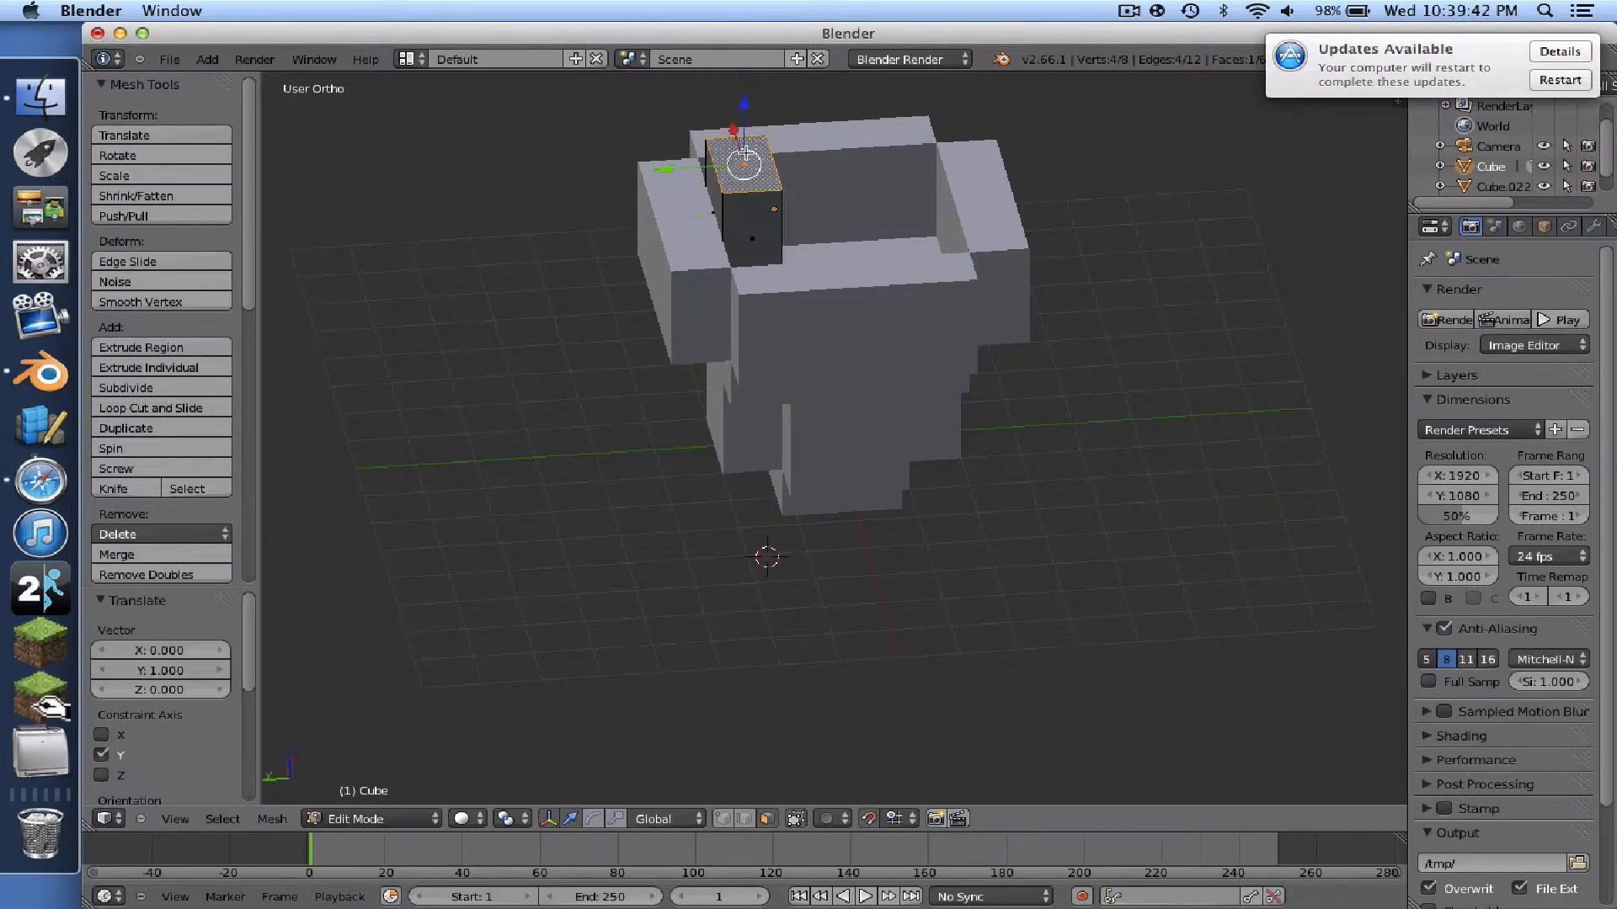
drag(748, 105, 747, 152)
right_click(755, 242)
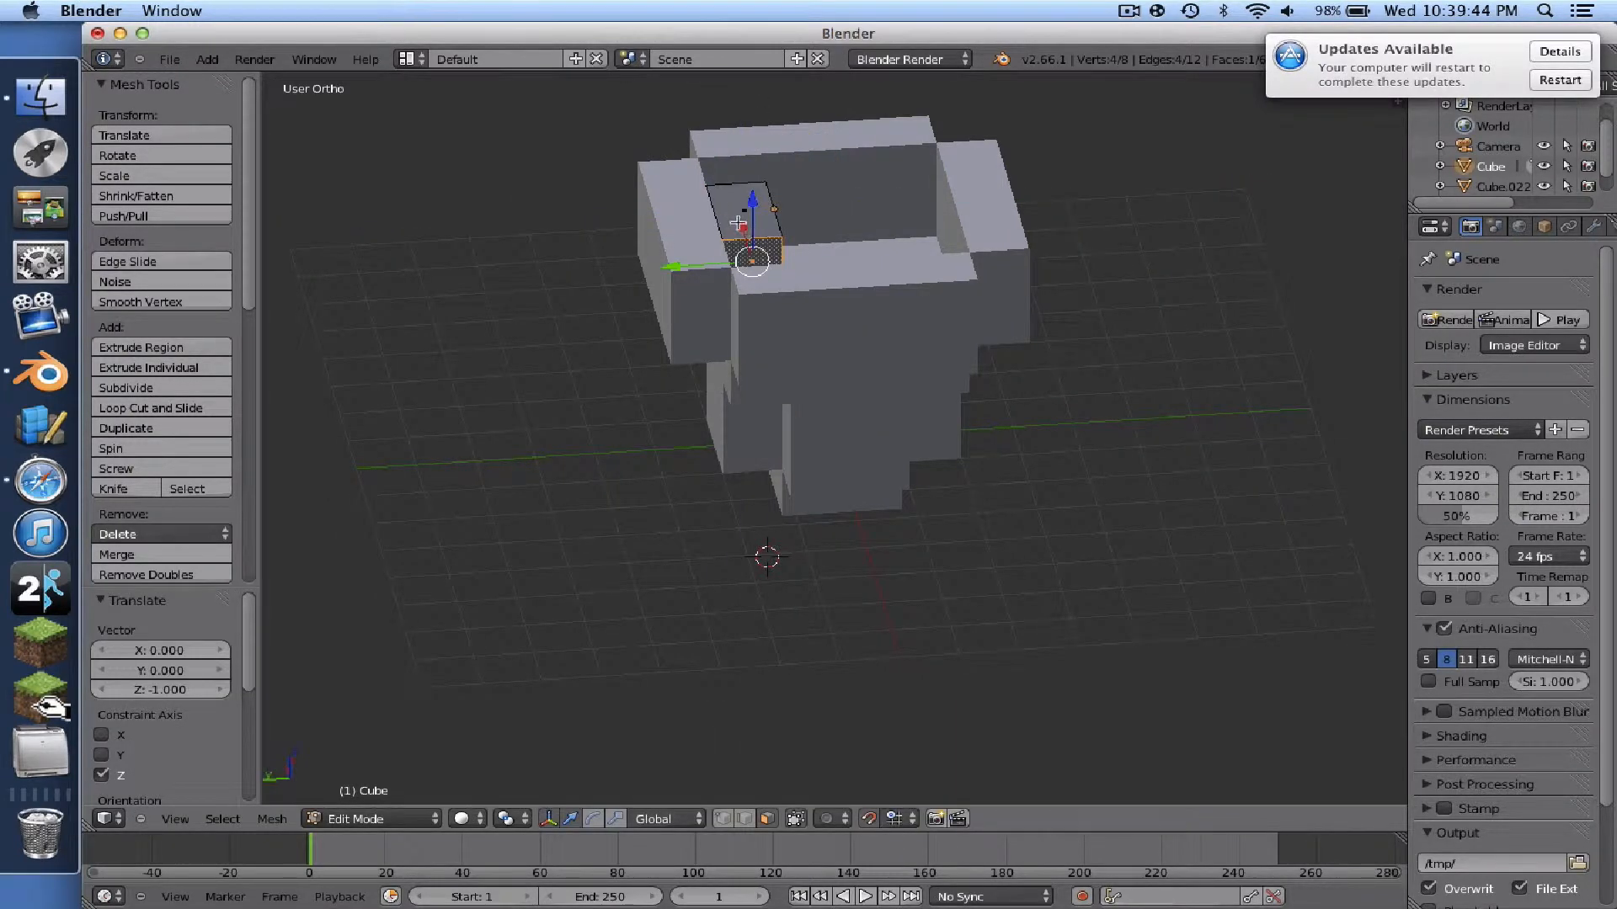
drag(735, 222, 731, 200)
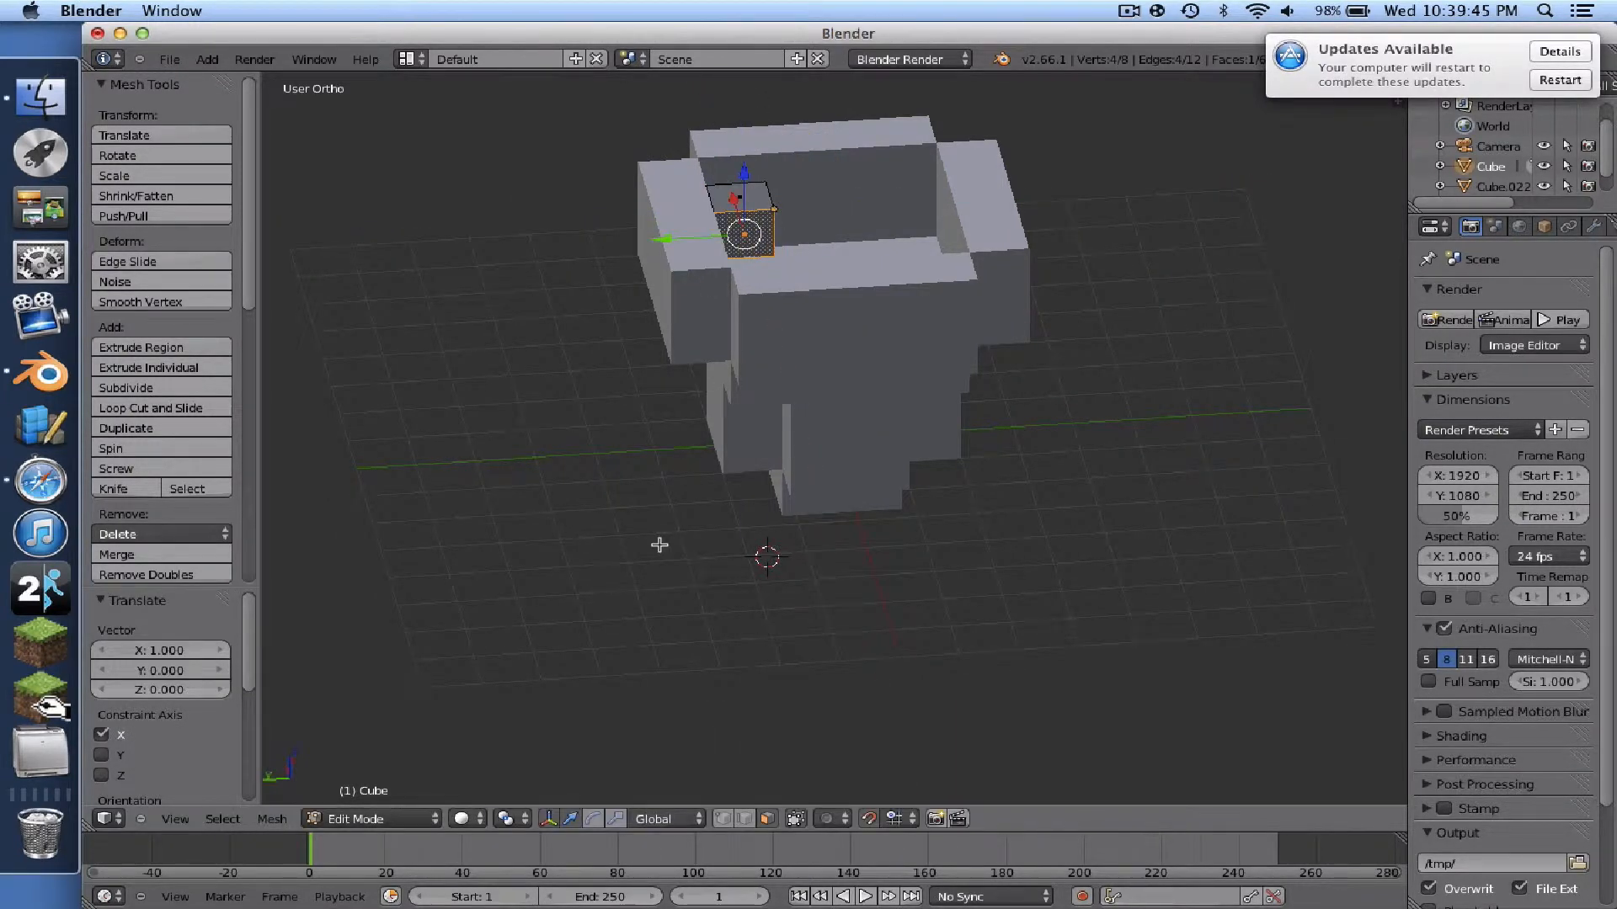
click(417, 819)
click(433, 761)
- Duplicate the small cube once 1 along X, three times -1 along Y and once -1 along X inside the structure's rim
middle_drag(886, 308, 864, 314)
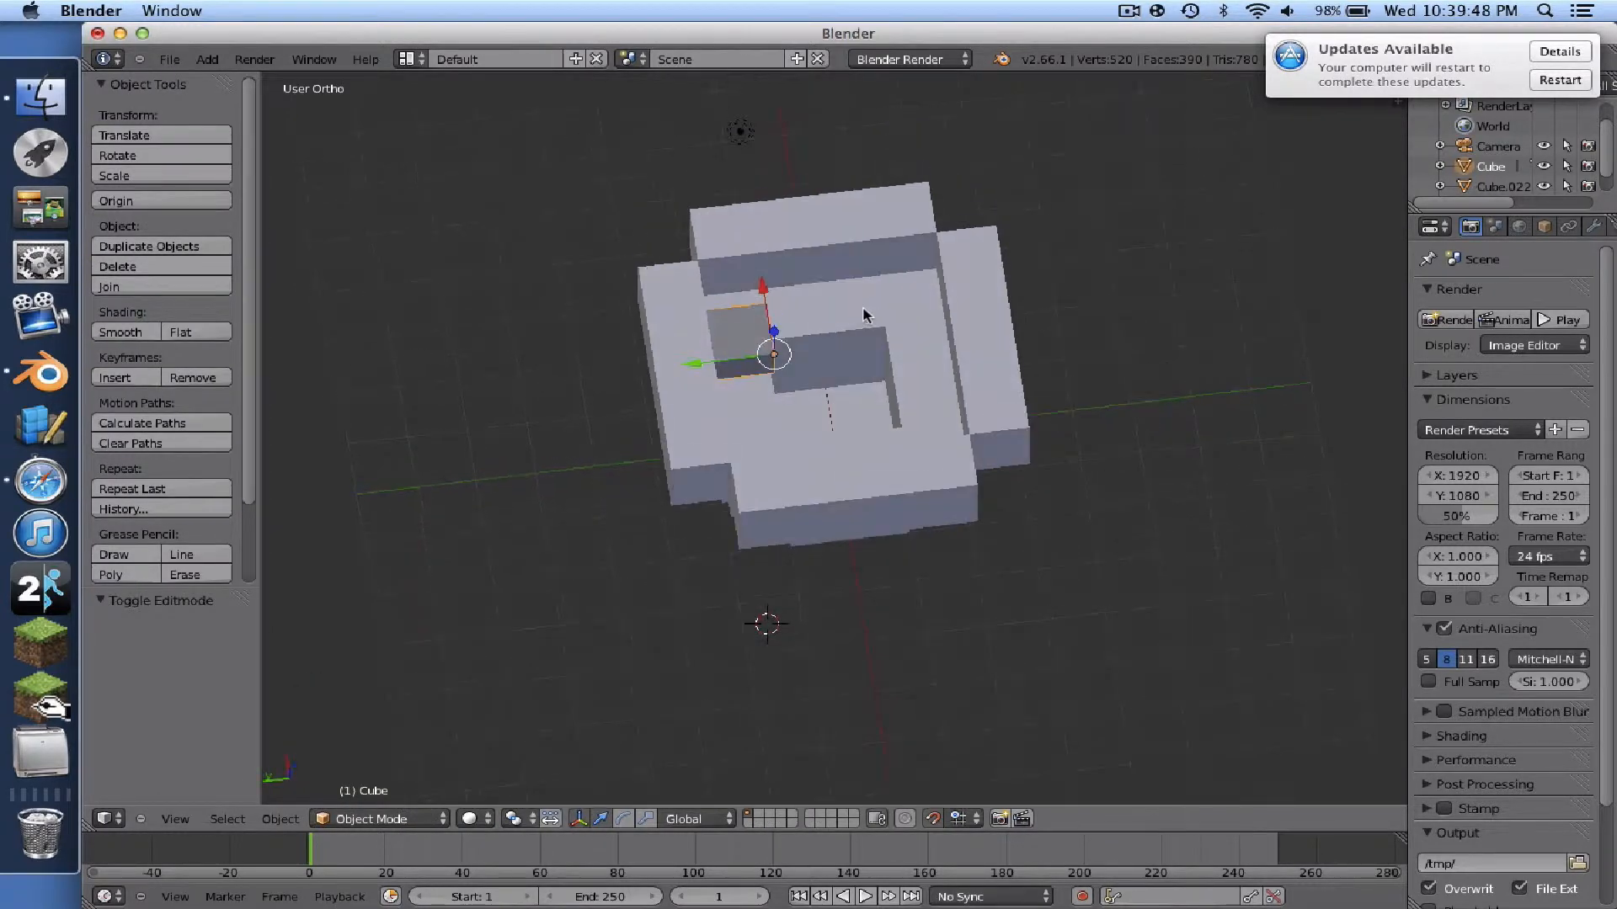
key(shift+d)
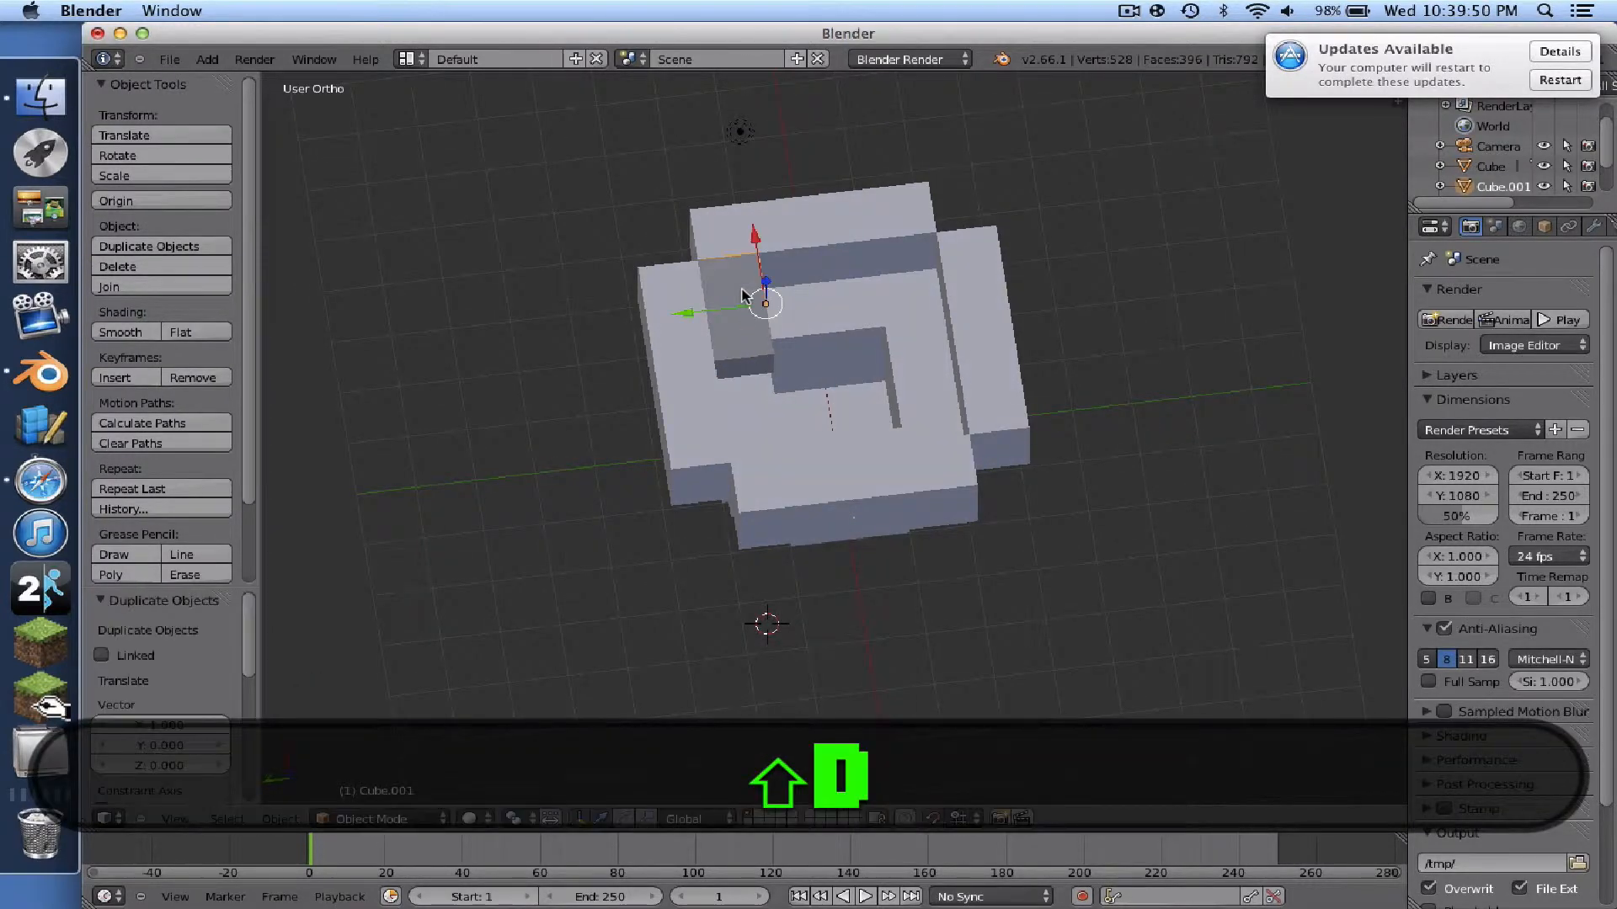
key(shift+d)
click(864, 276)
key(shift+d)
click(911, 270)
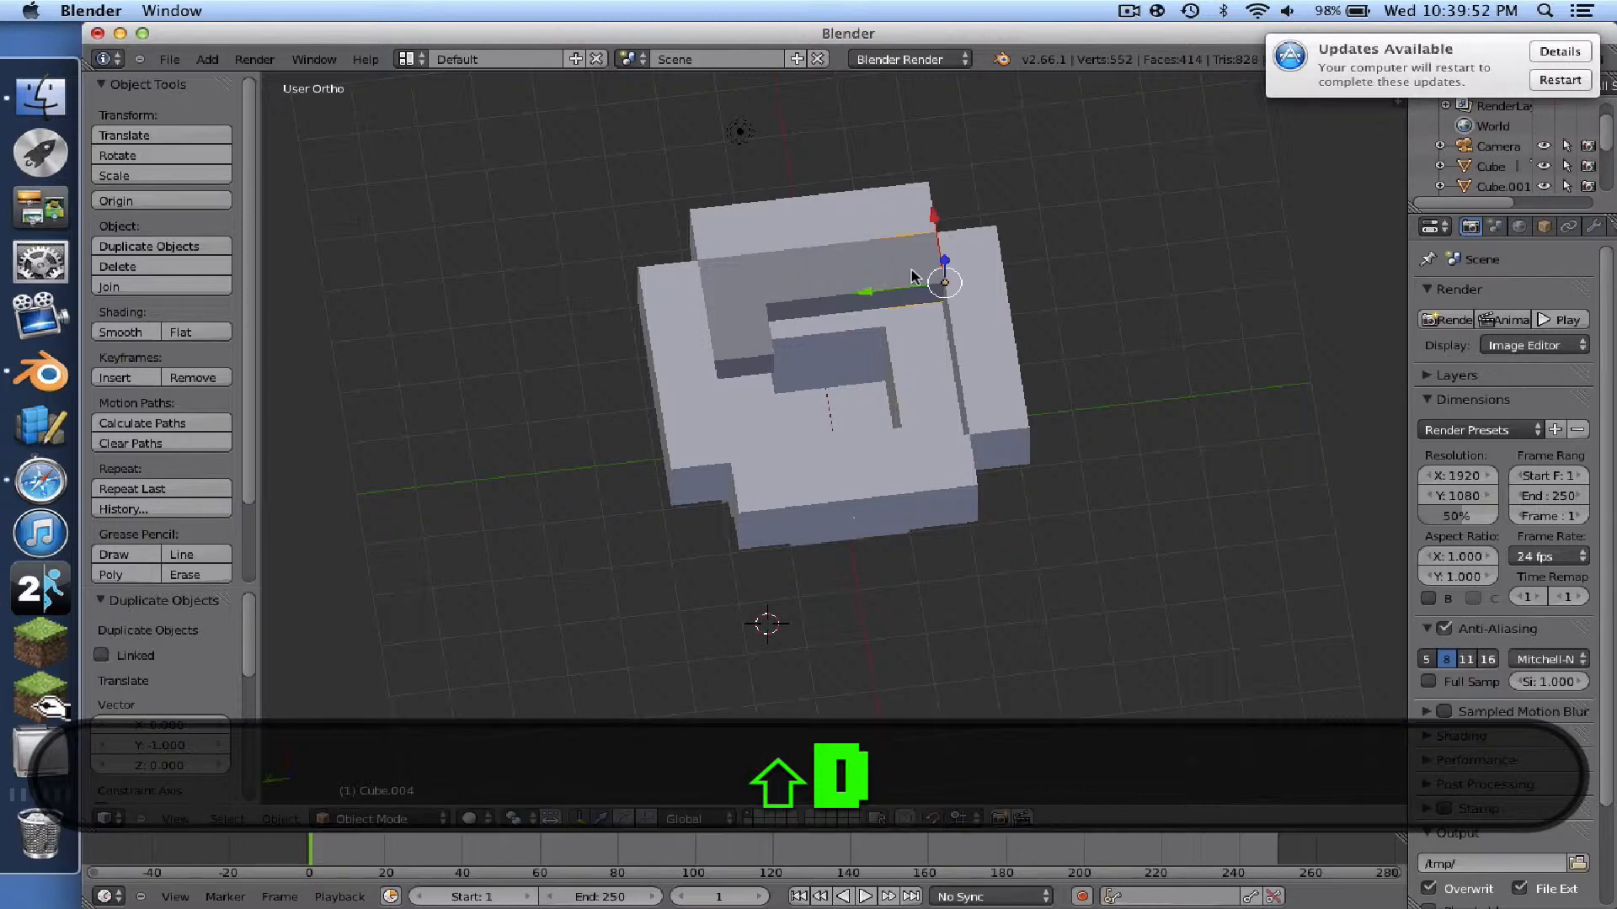
key(shift+d)
click(925, 310)
- Move the joined structure -6 along Y out of the way, and duplicate the last small cube twice along negative X
right_click(978, 304)
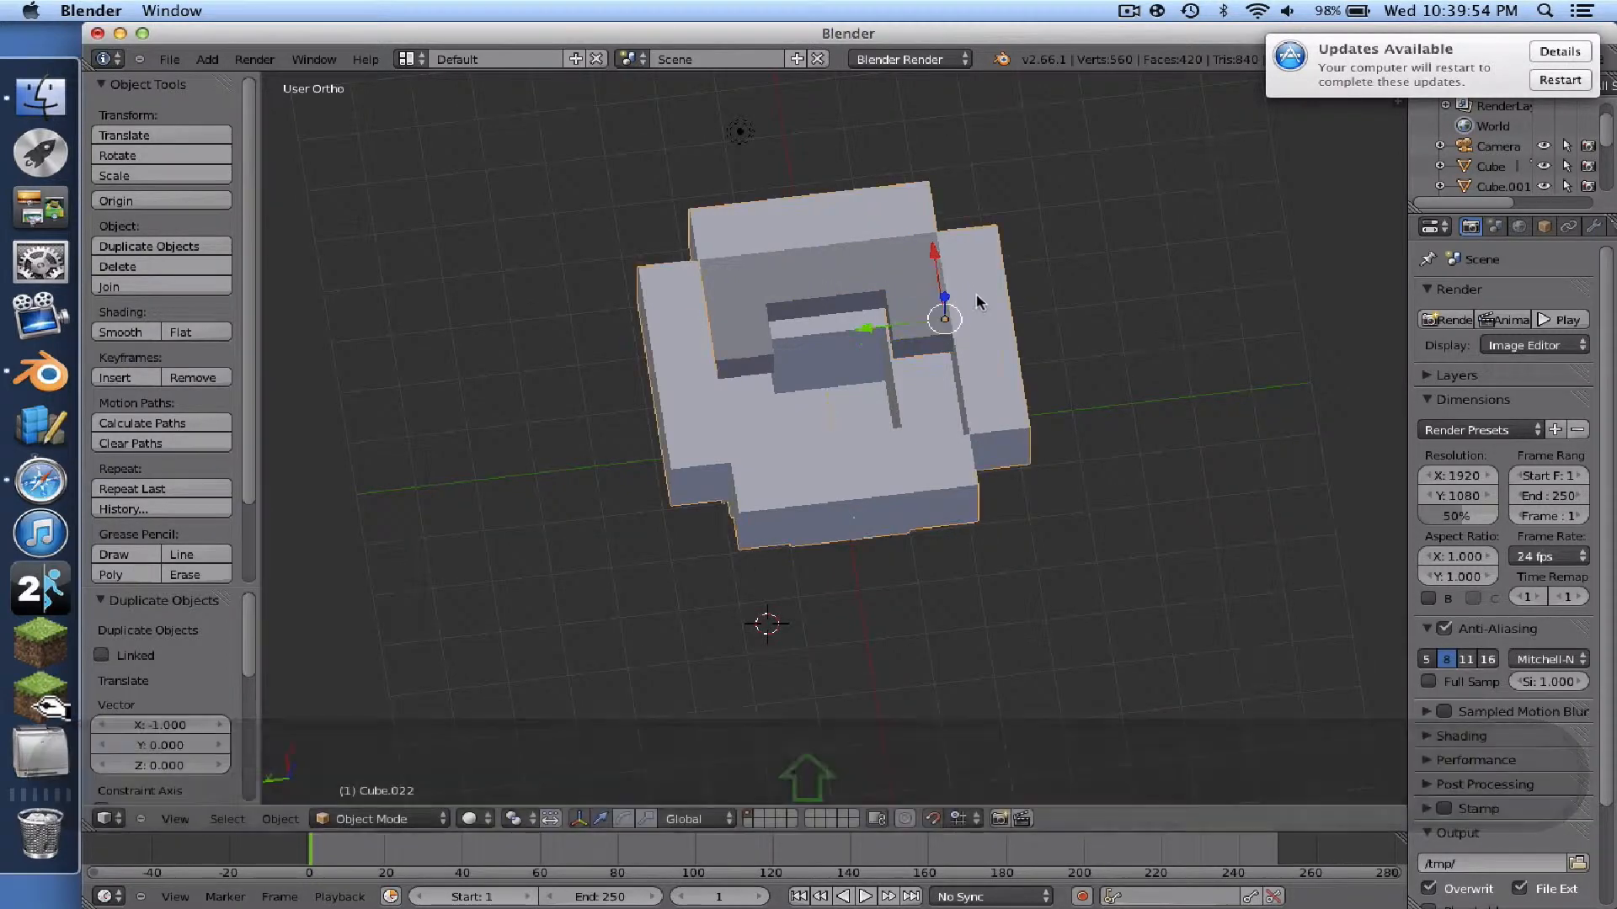
drag(920, 323, 1174, 273)
right_click(933, 330)
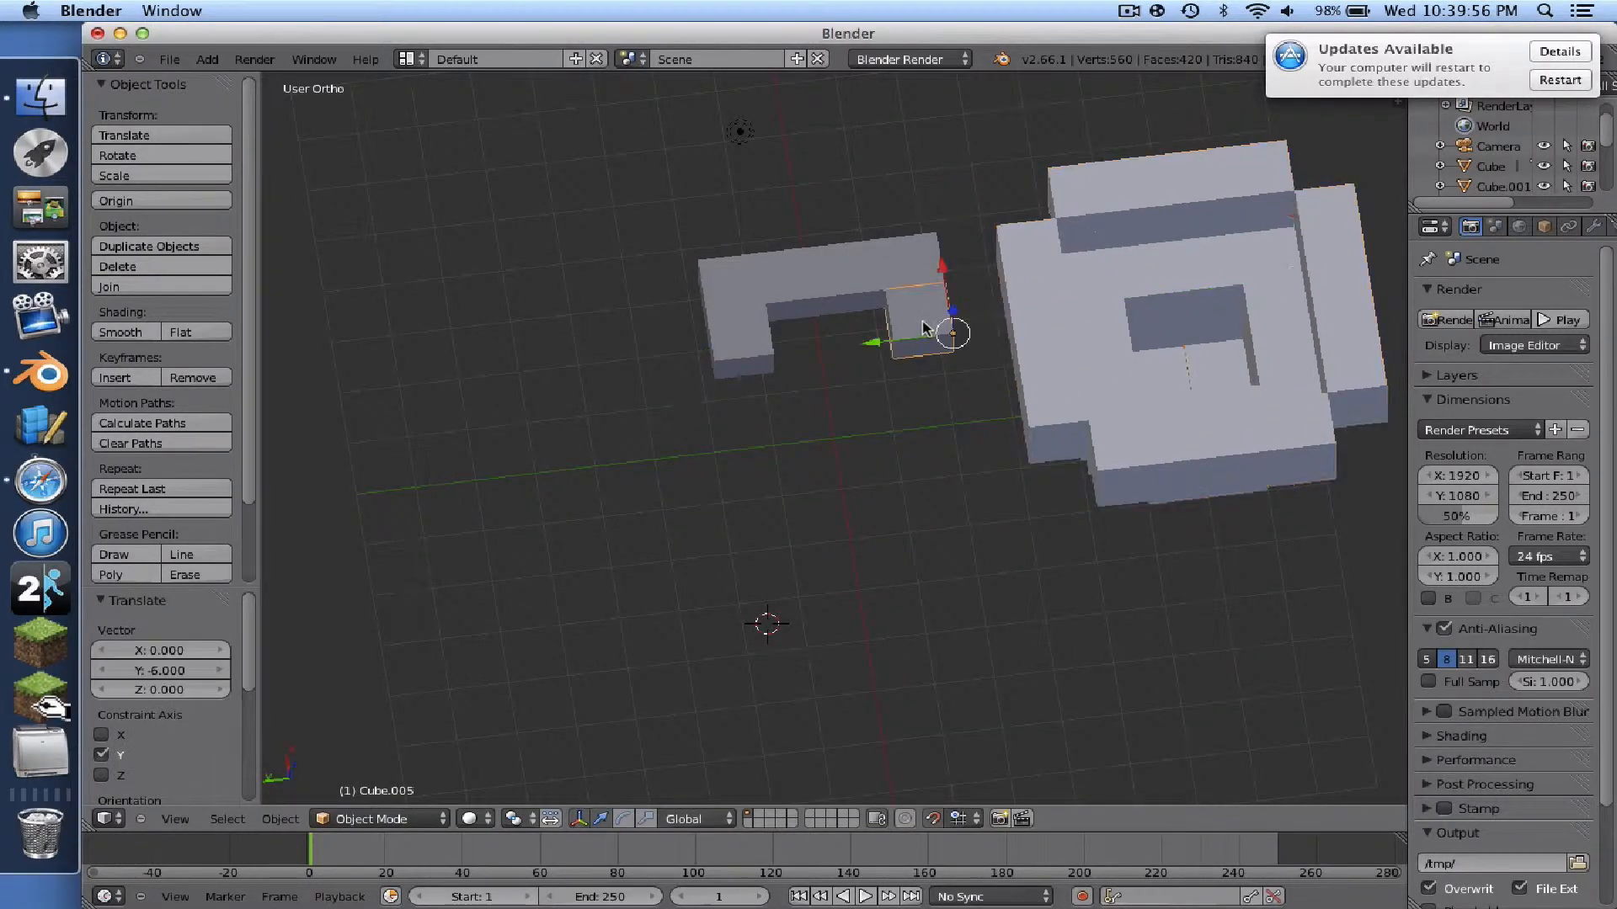
key(shift+d)
click(938, 369)
key(shift+d)
click(938, 408)
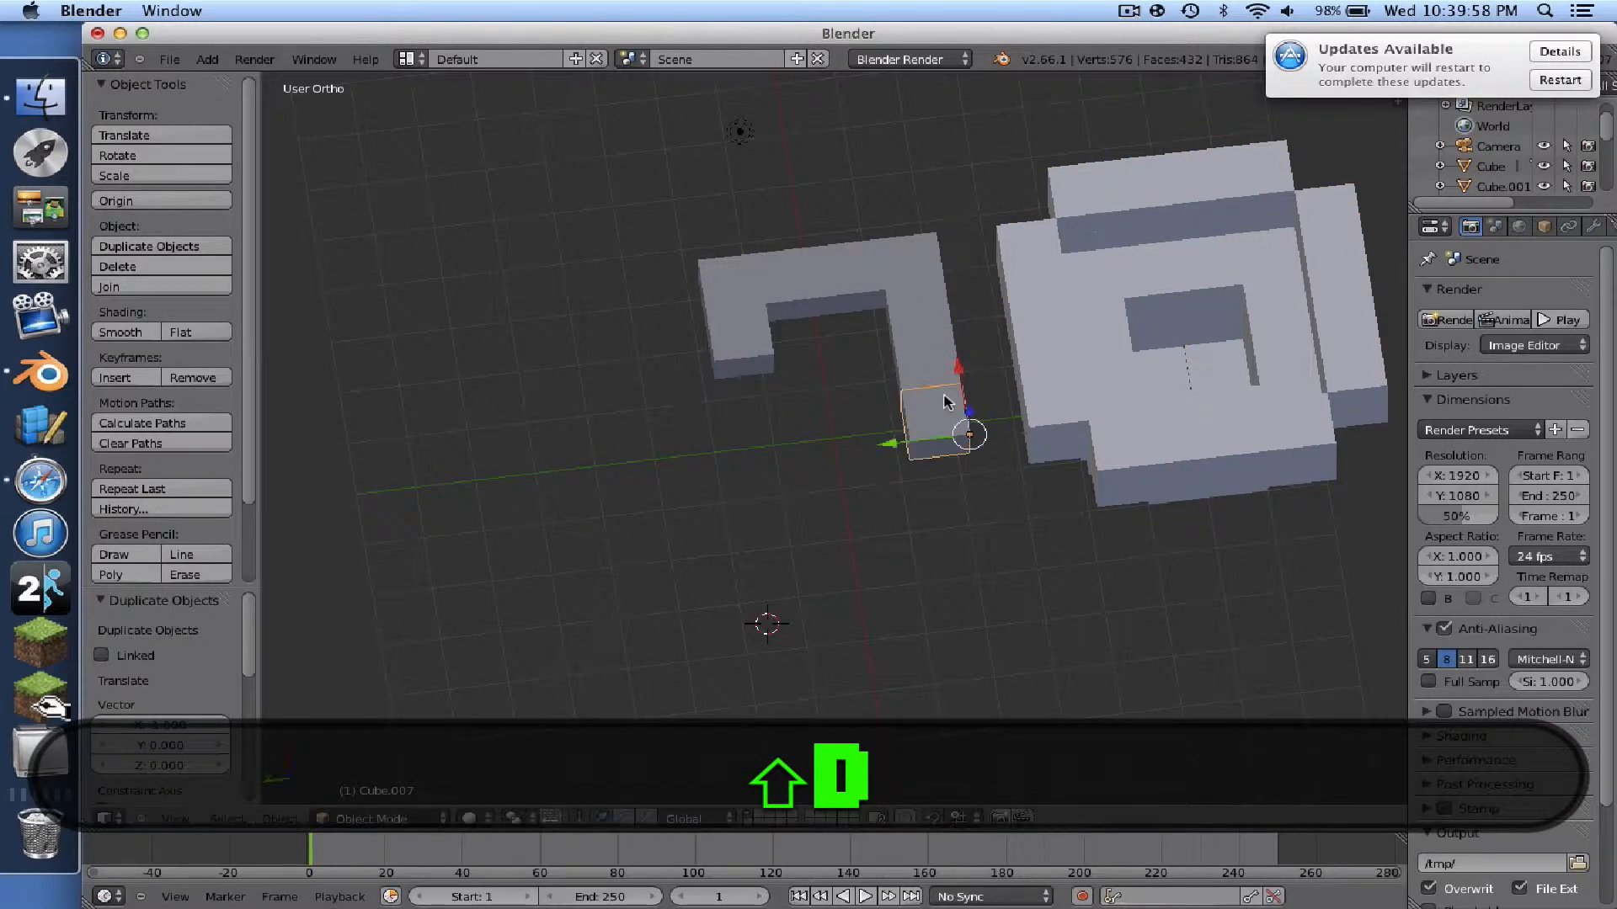
- Duplicate the corner cube three times 1 along Y and once along X to close the ring of small cubes
key(shift+d)
click(877, 415)
key(shift+d)
click(832, 421)
key(shift+d)
click(780, 418)
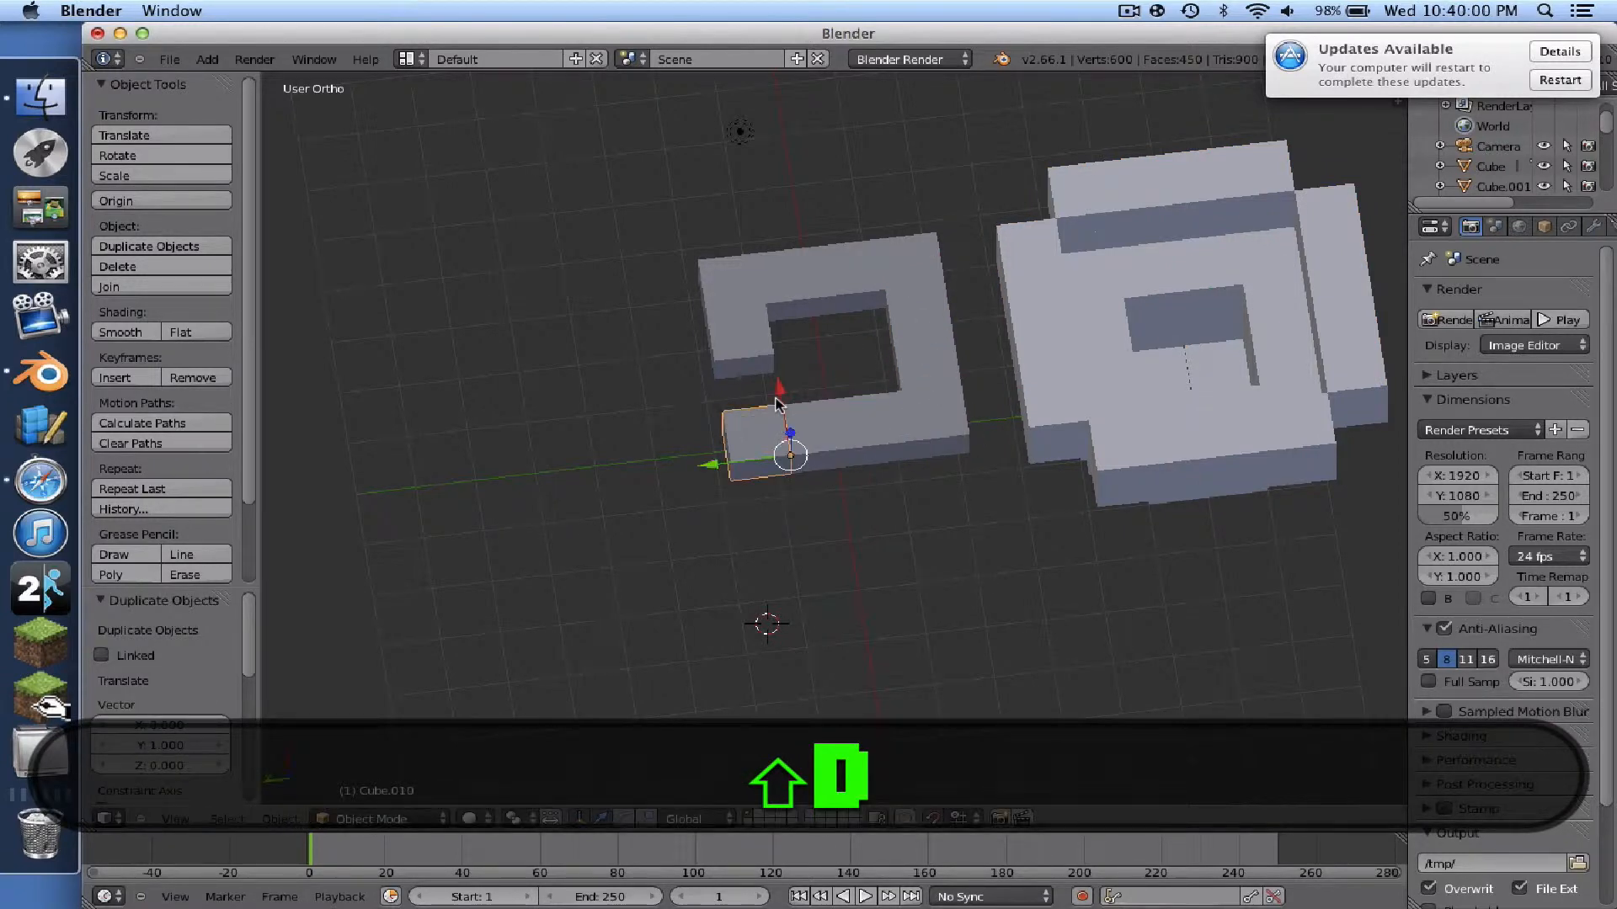
key(shift+d)
click(770, 371)
- Fill the ring's hollow centre with four more duplicated cubes to complete a solid 4 by 4 slab
key(shift+d)
click(832, 371)
key(shift+d)
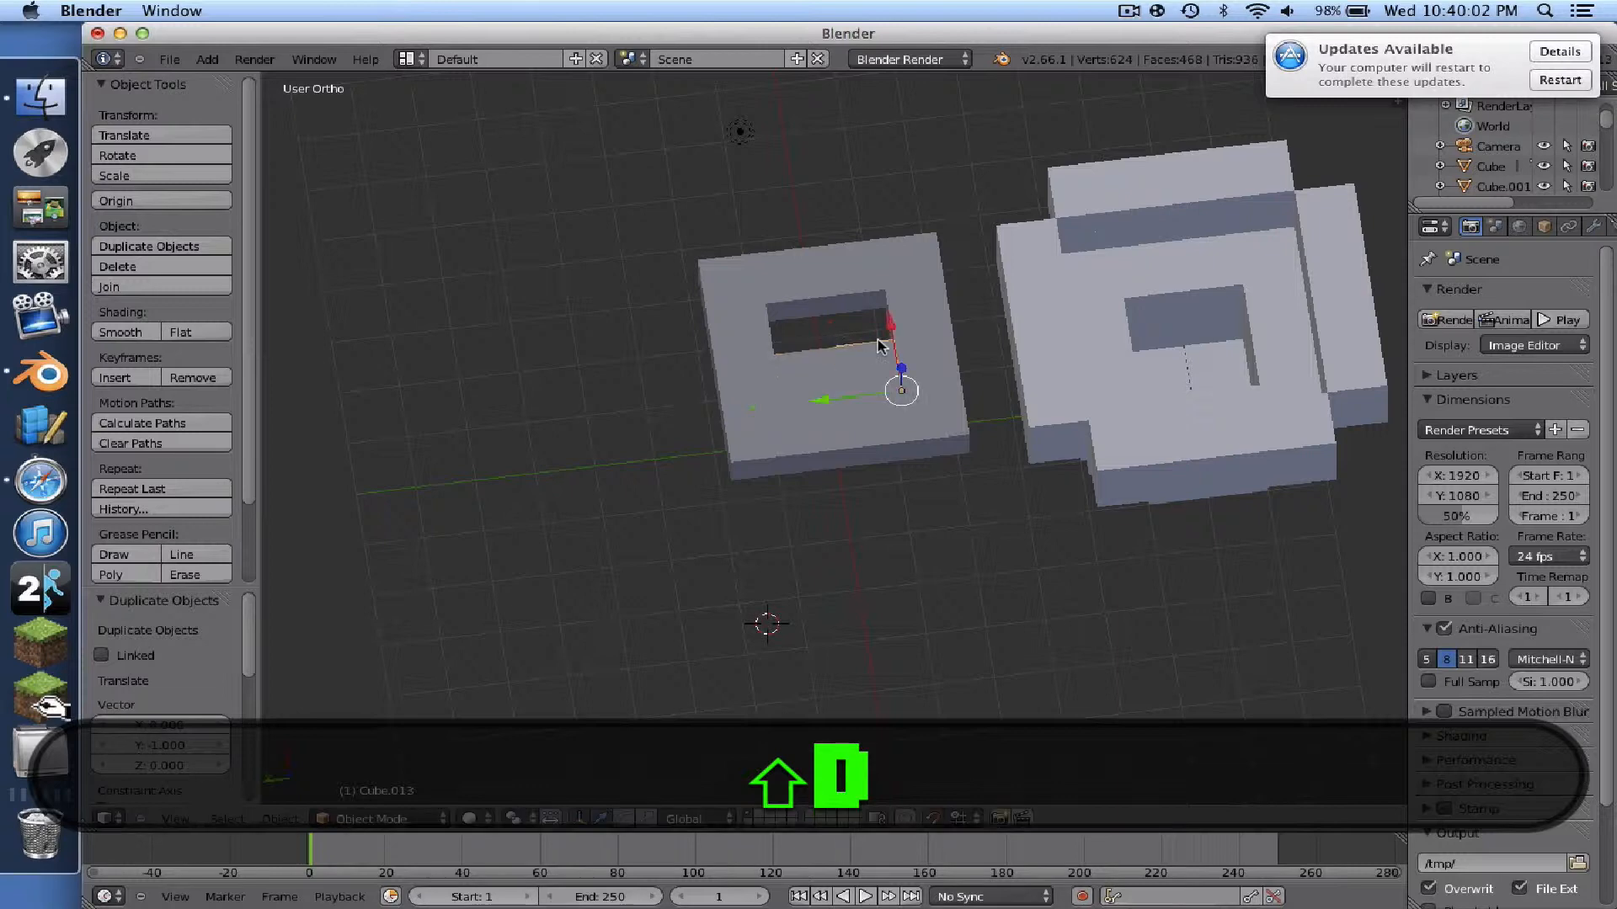
click(894, 366)
key(shift+d)
click(862, 304)
key(shift+d)
click(810, 304)
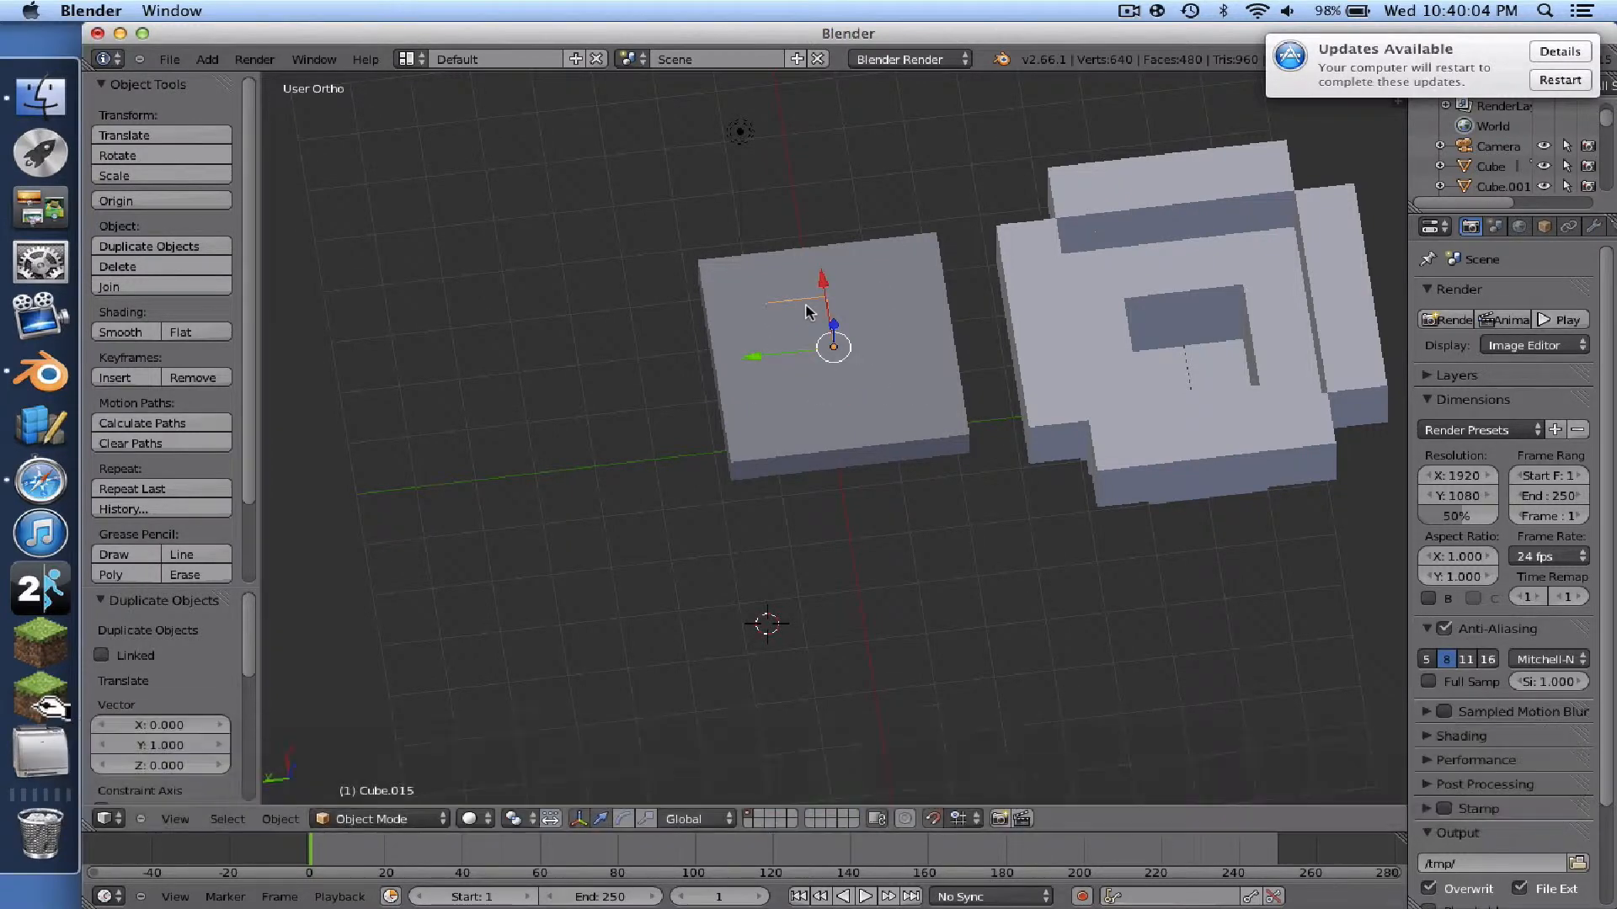
middle_drag(809, 304, 784, 303)
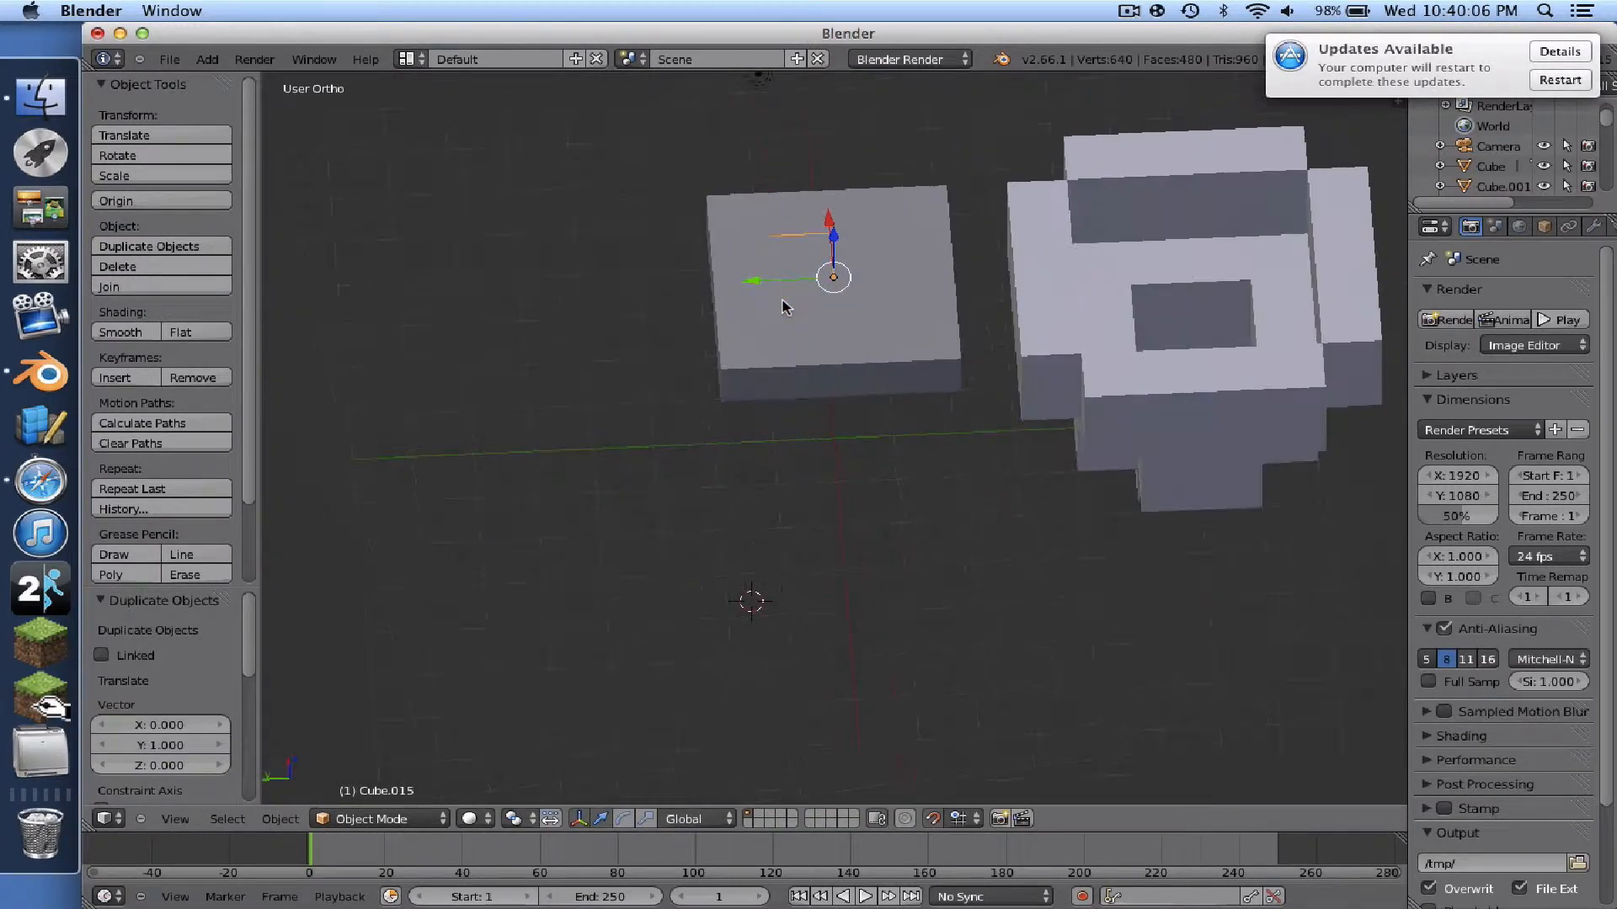
right_click(922, 288)
key(b)
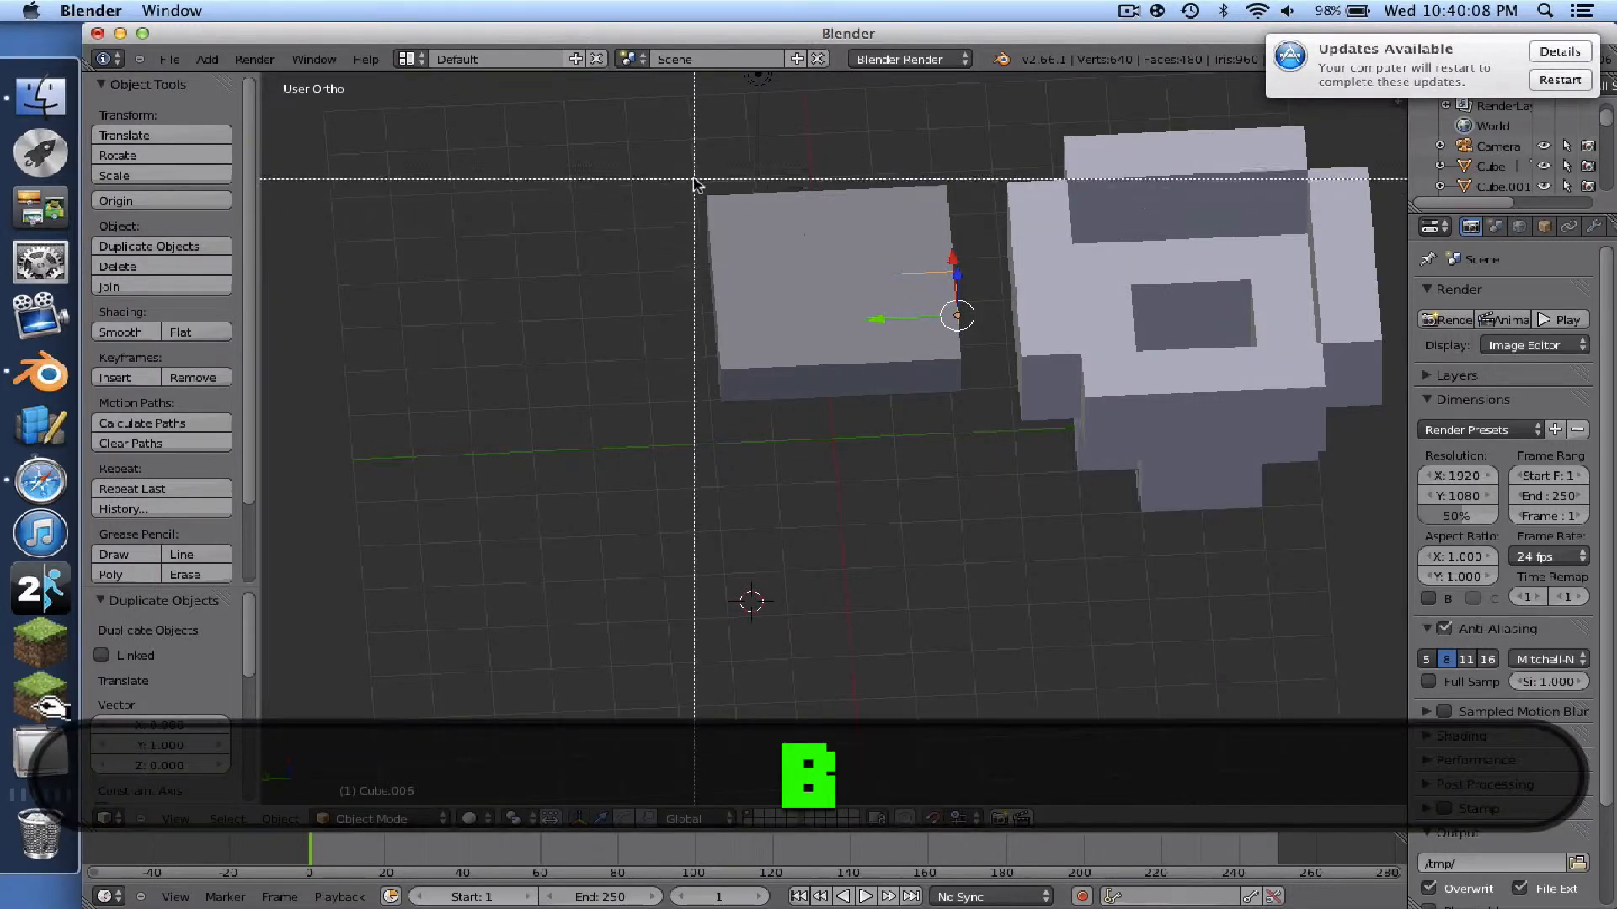
drag(695, 178, 968, 405)
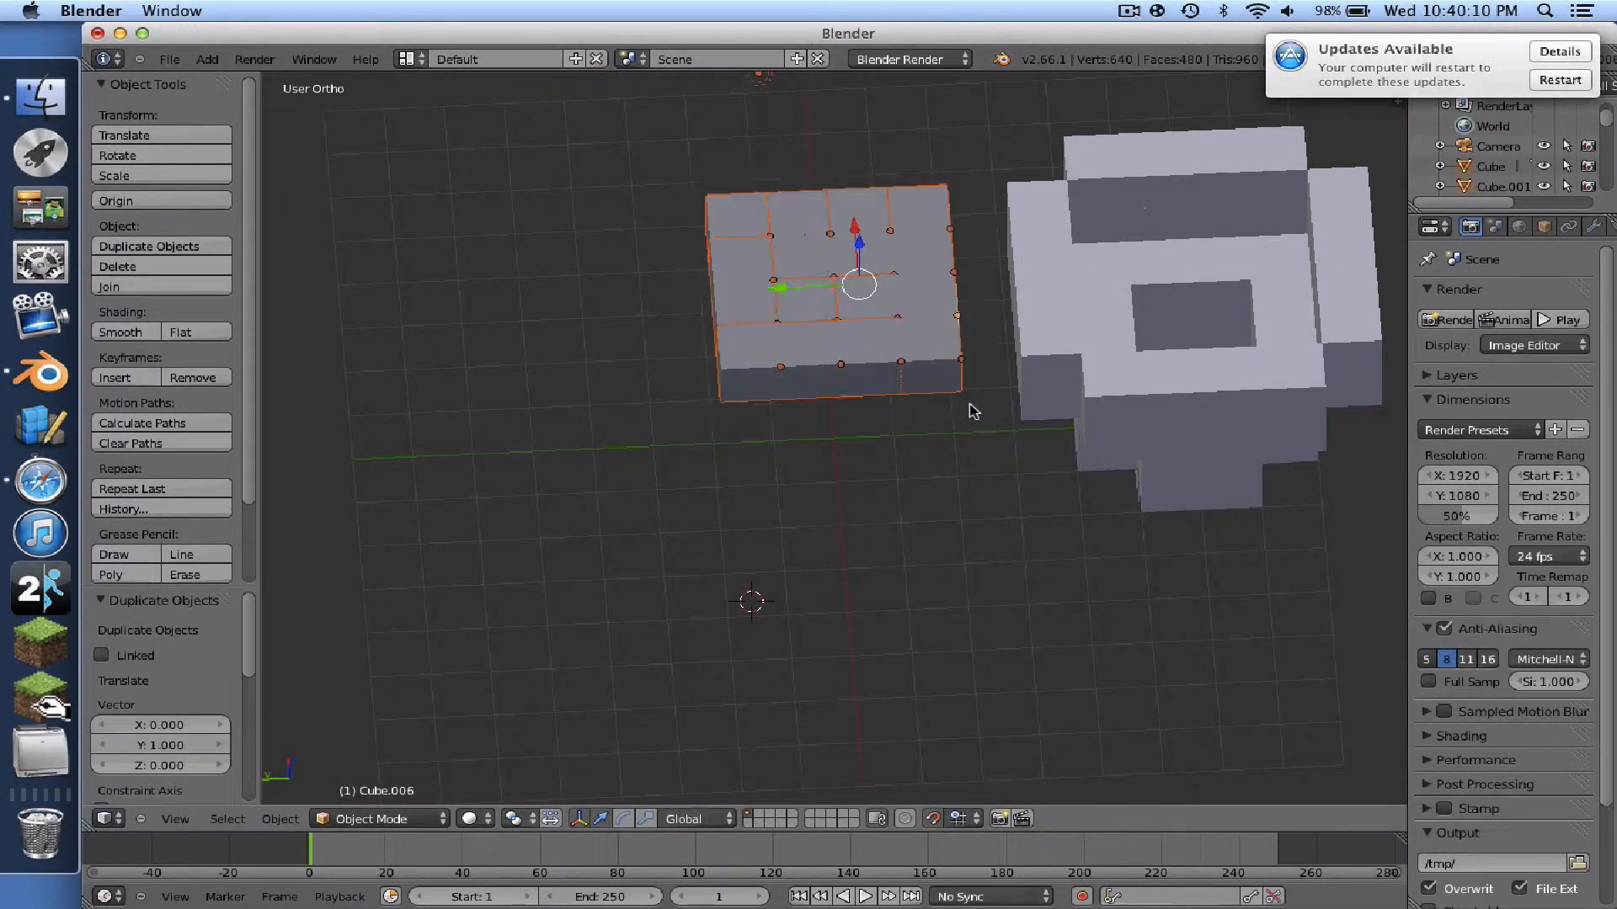
scroll(796, 198, down, 3)
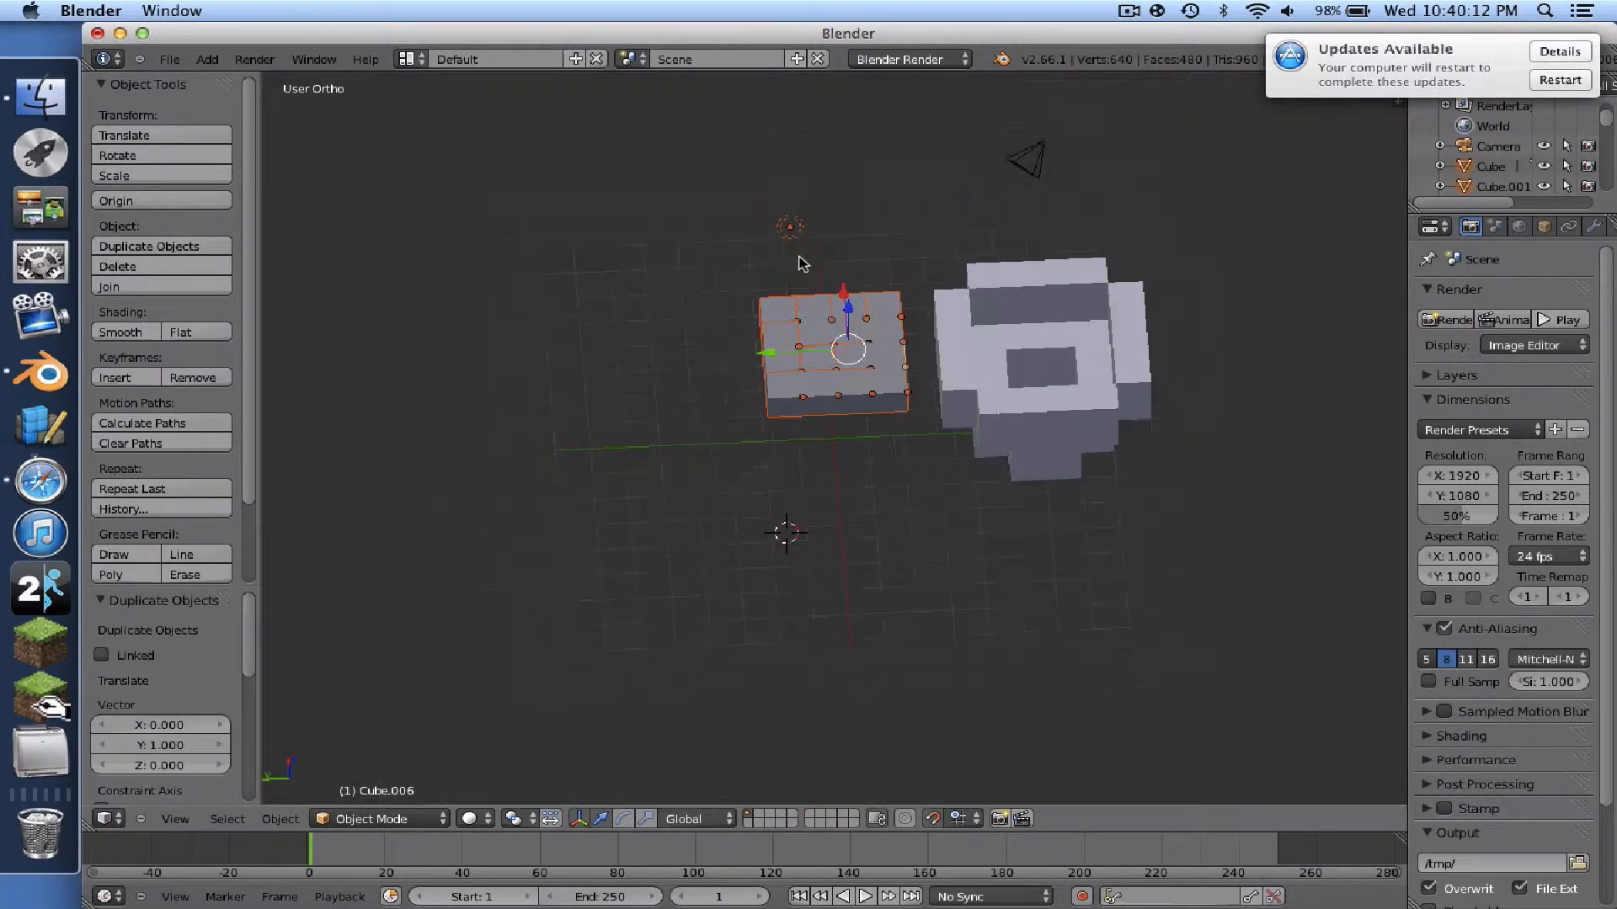
- Box-select all the small cubes of the slab without the lamp and join them into one object
right_click(818, 328)
scroll(837, 367, right, 3)
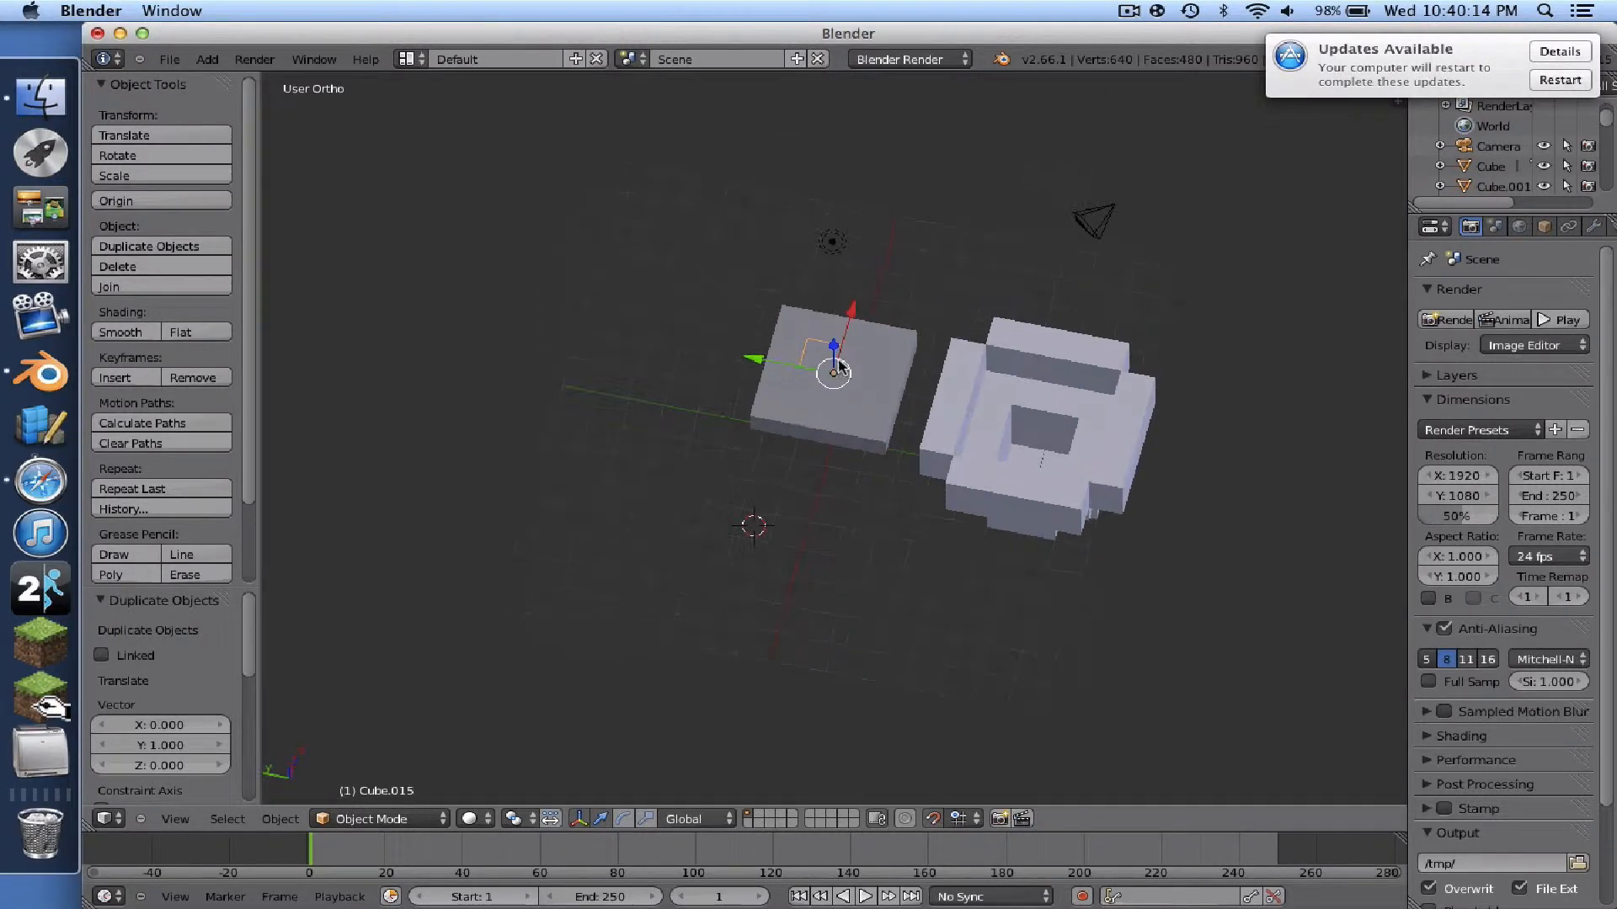
scroll(844, 368, left, 3)
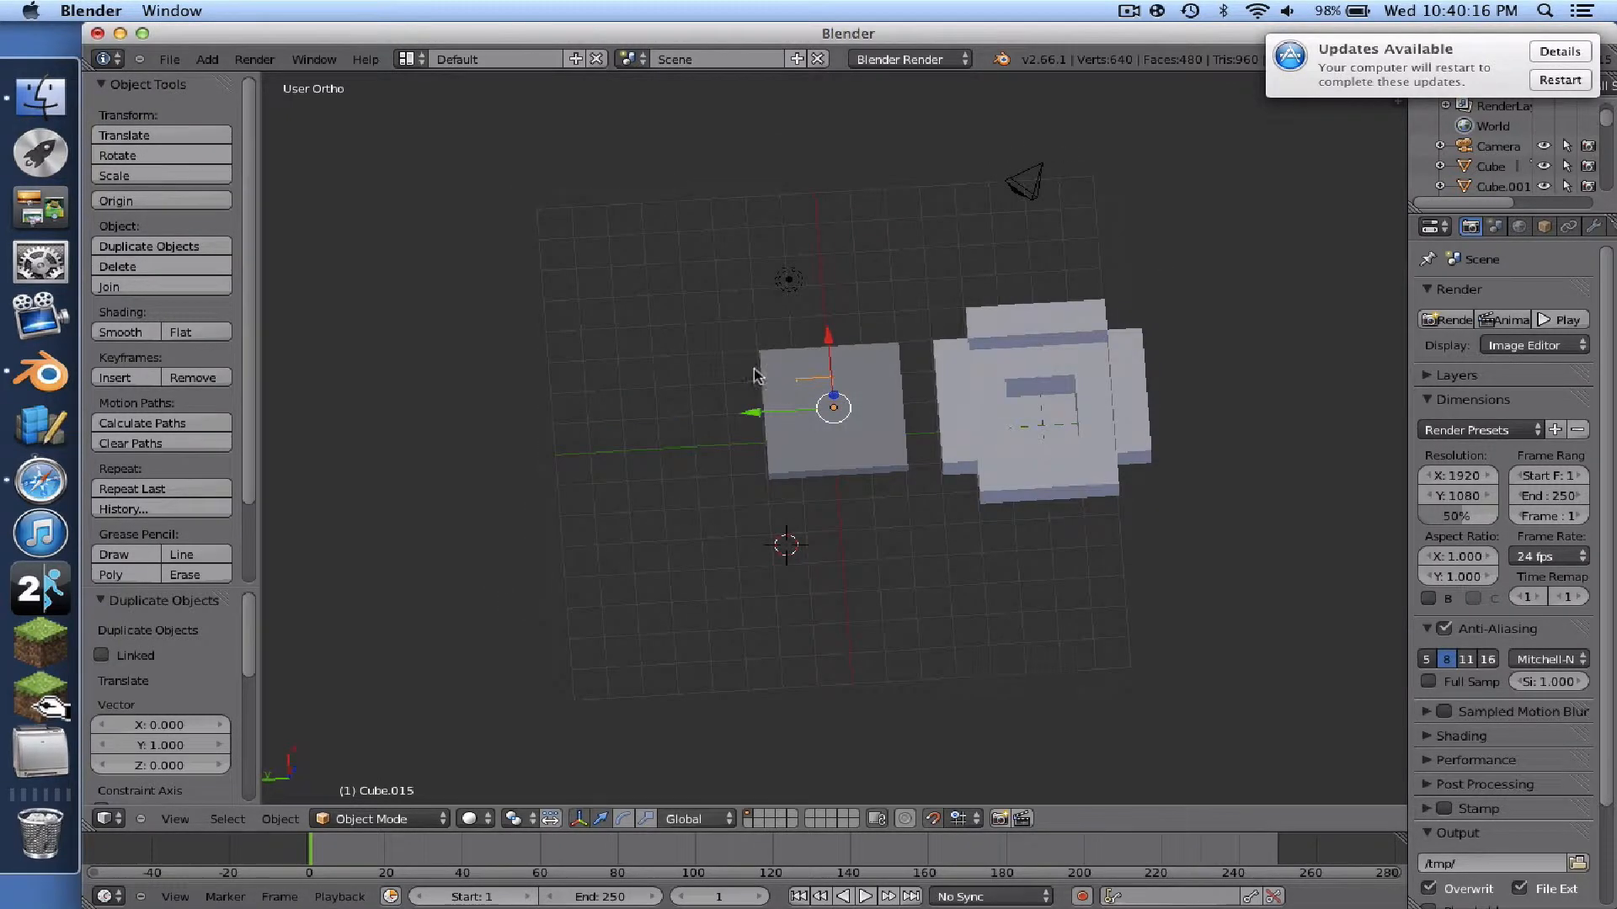
key(b)
drag(755, 343, 922, 492)
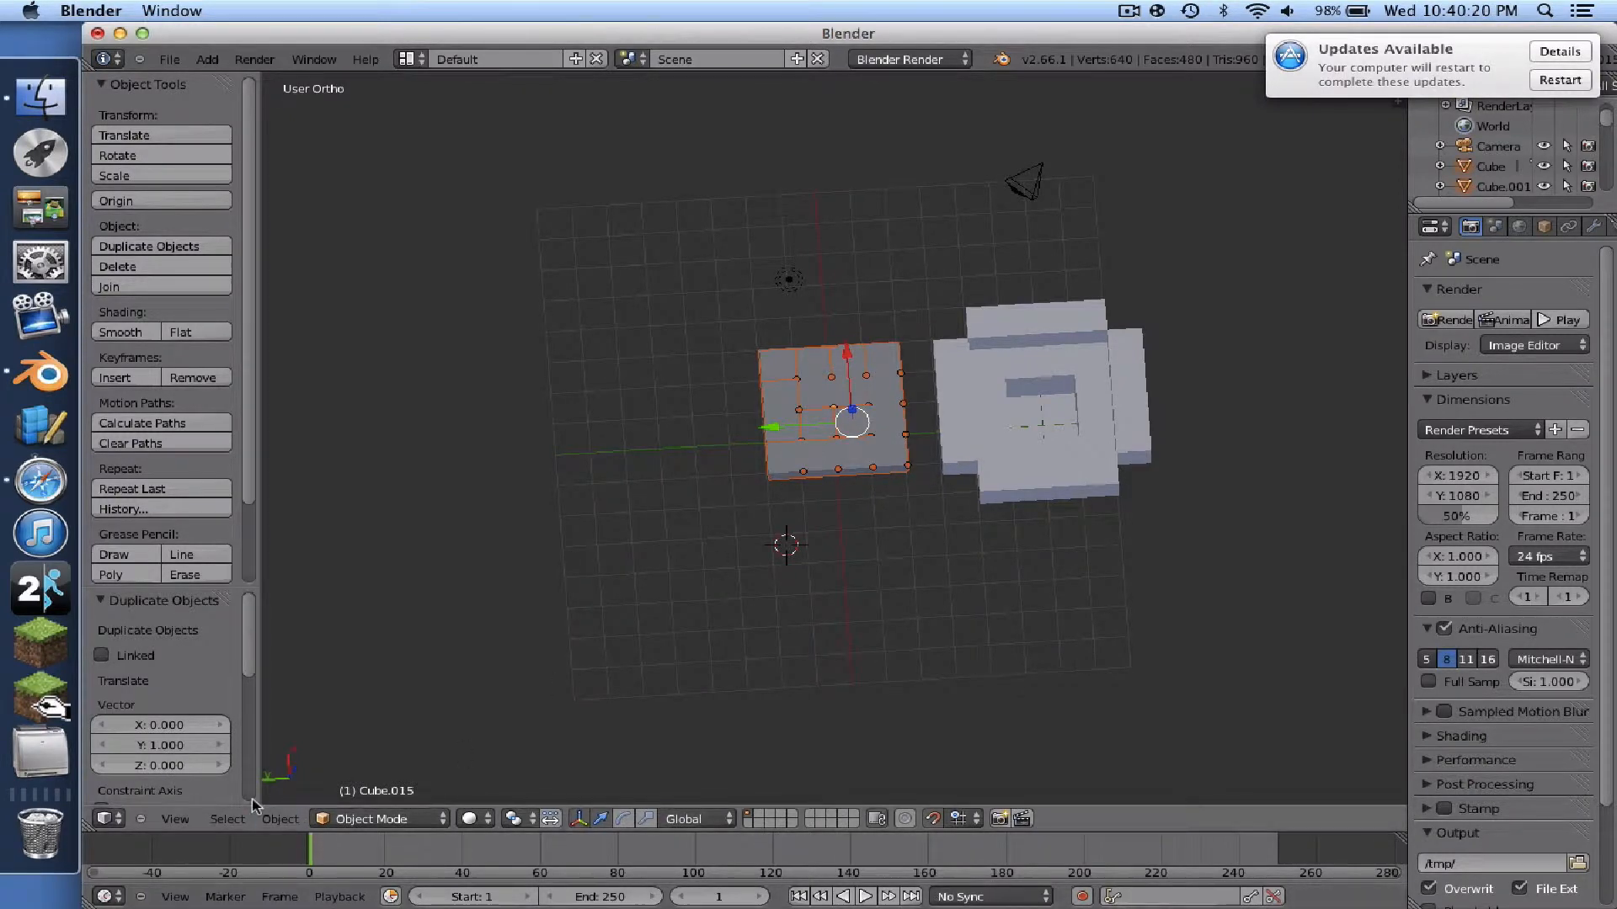
click(279, 819)
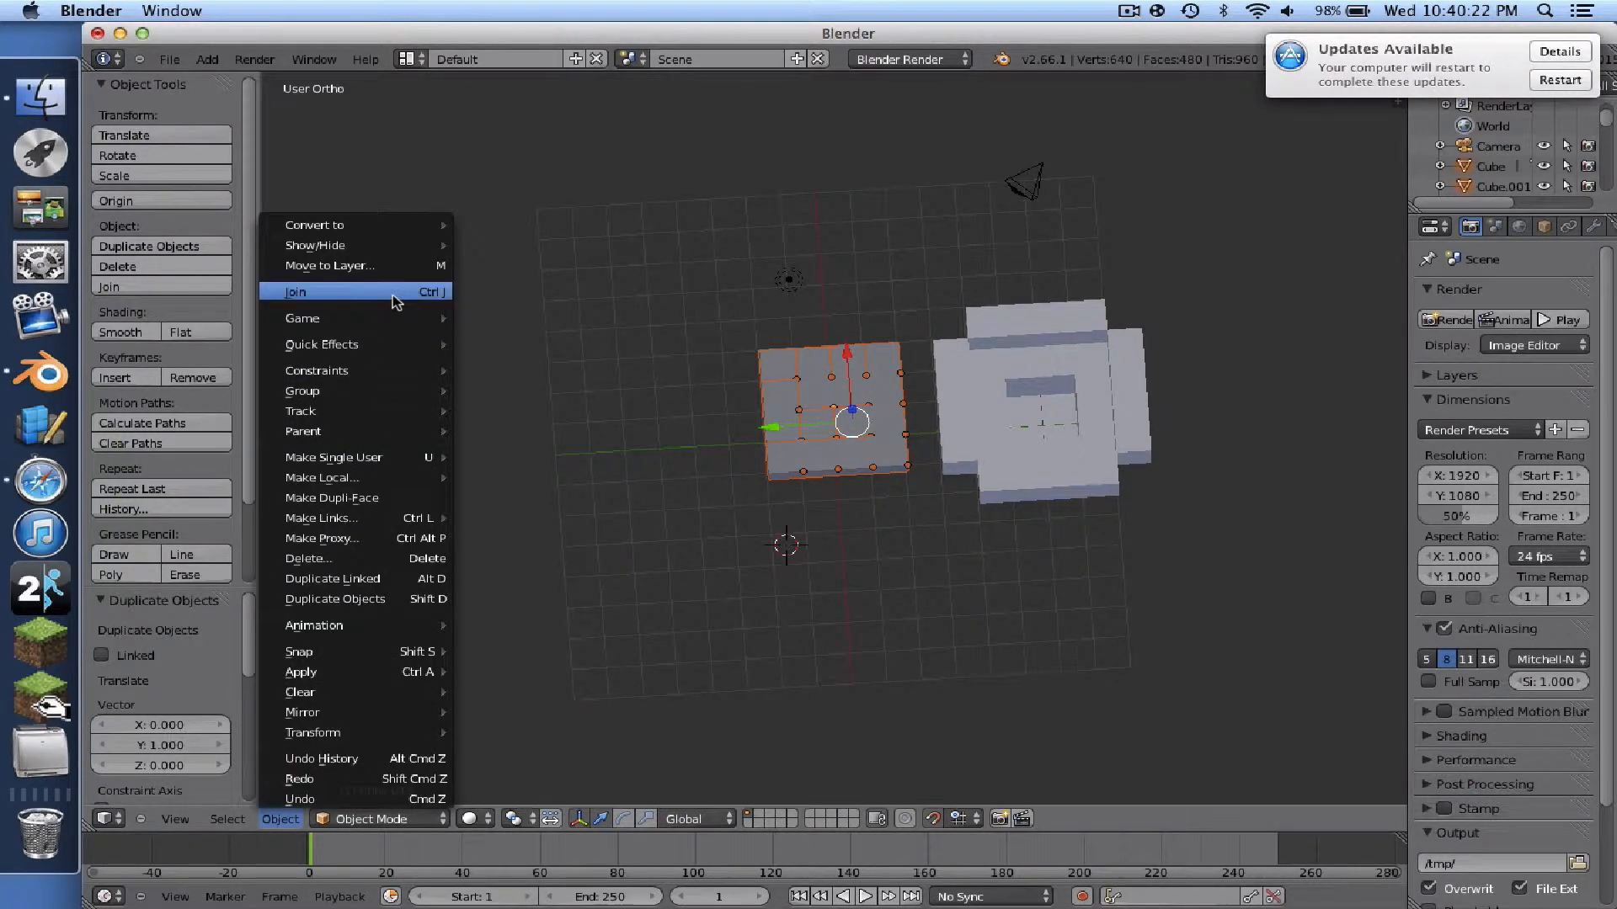
click(303, 292)
- Examine the joined slab and the neighbouring block structure from several angles and distances
scroll(649, 503, up, 4)
scroll(649, 504, up, 1)
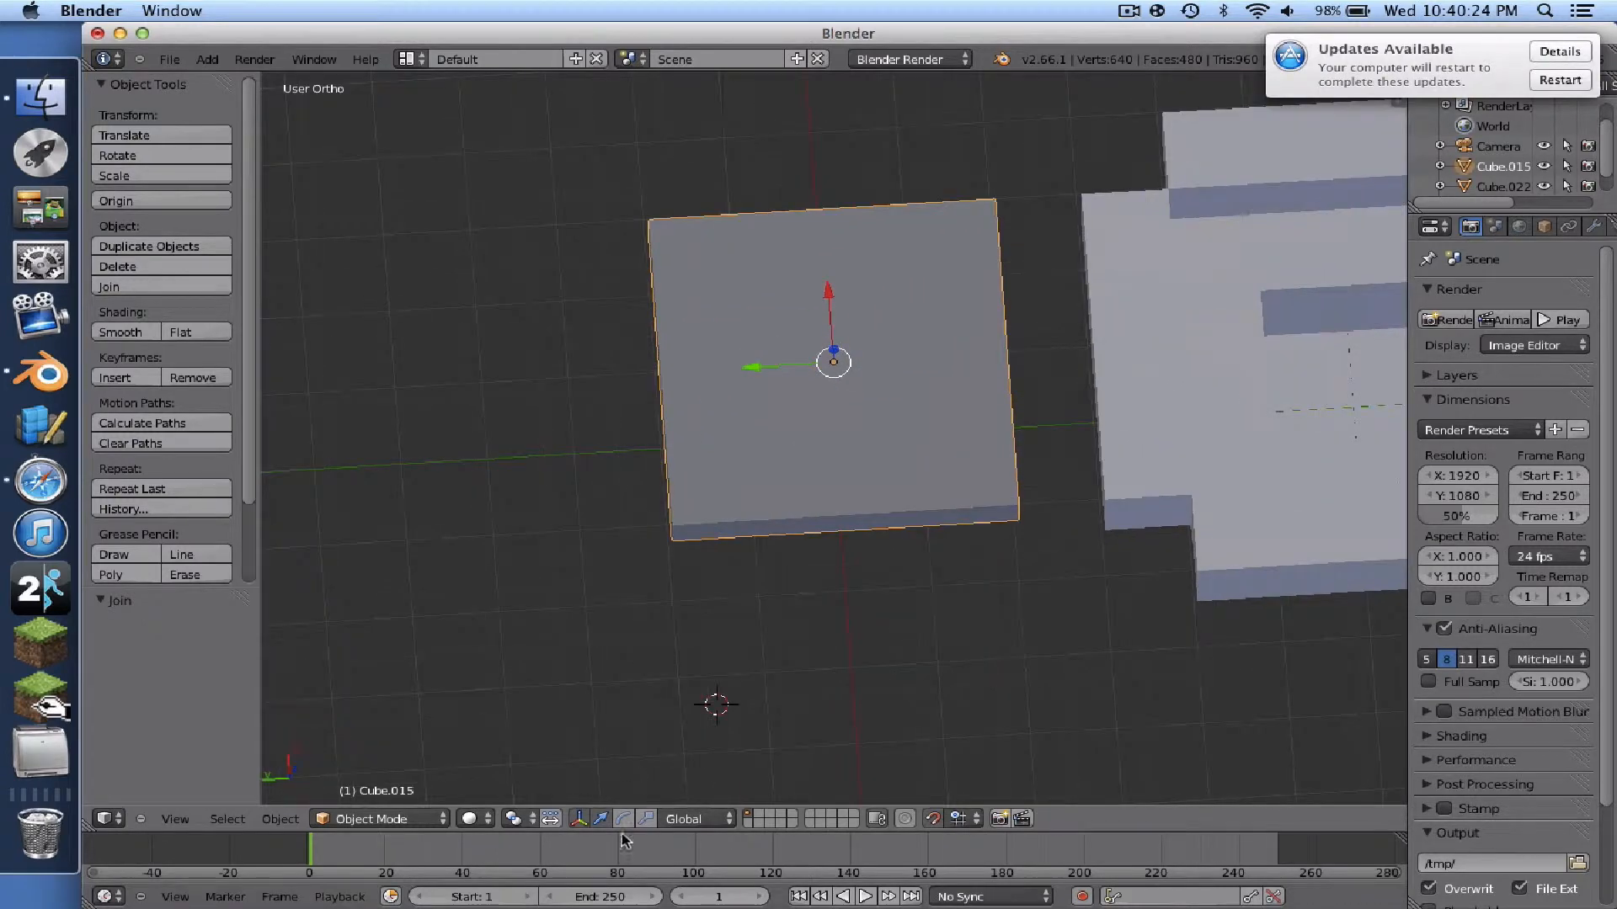
scroll(920, 412, down, 5)
scroll(920, 411, left, 5)
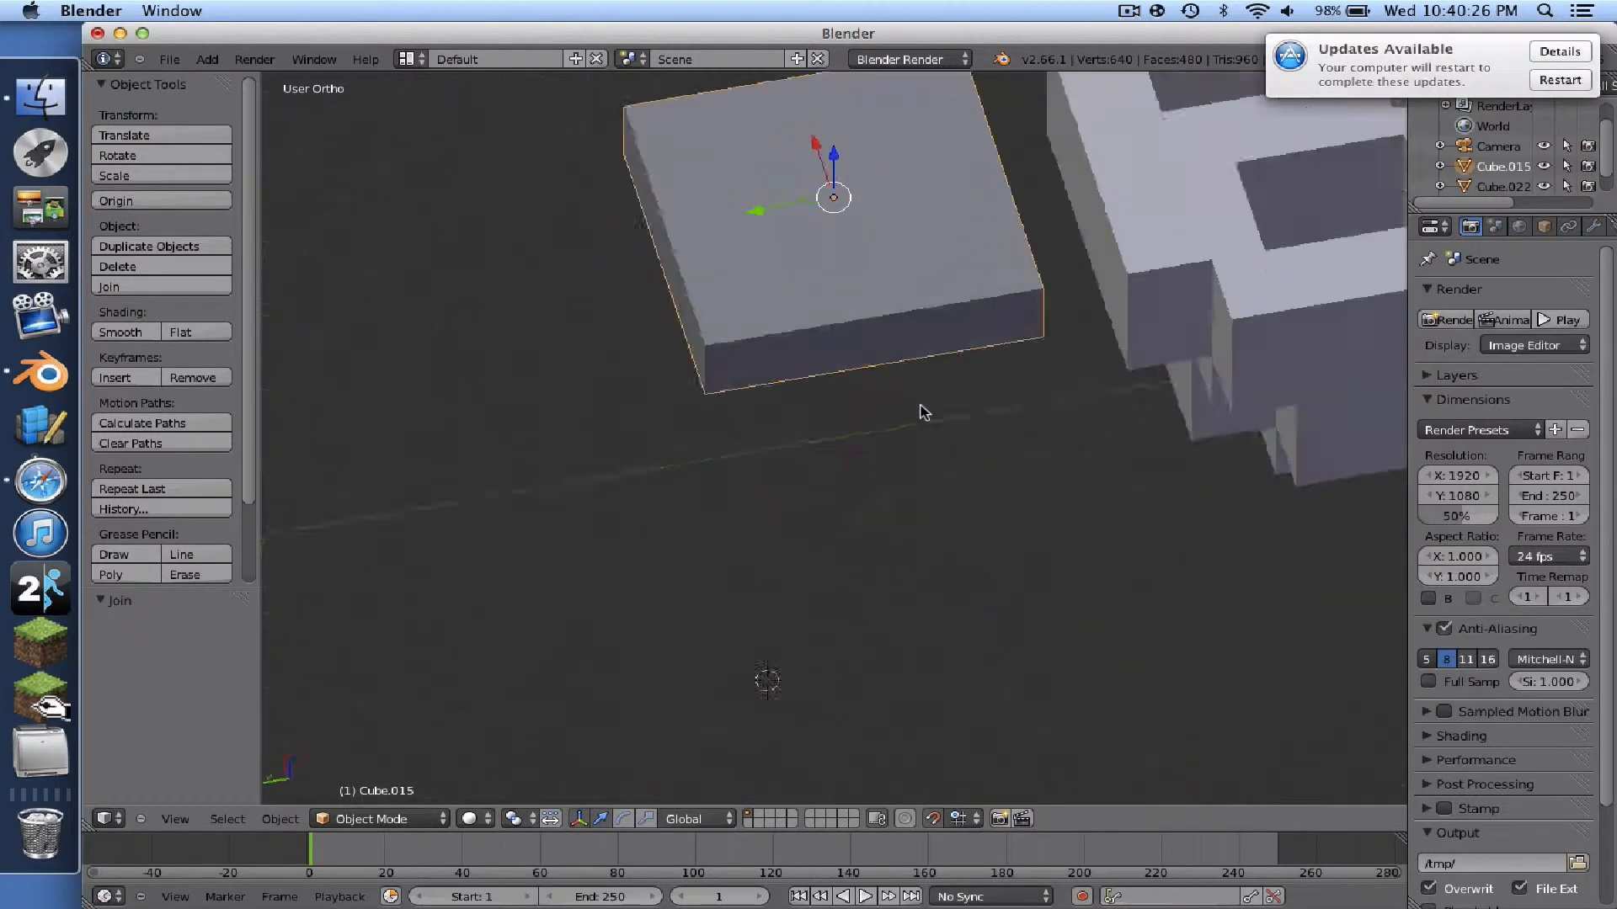
scroll(879, 481, down, 2)
scroll(878, 480, down, 4)
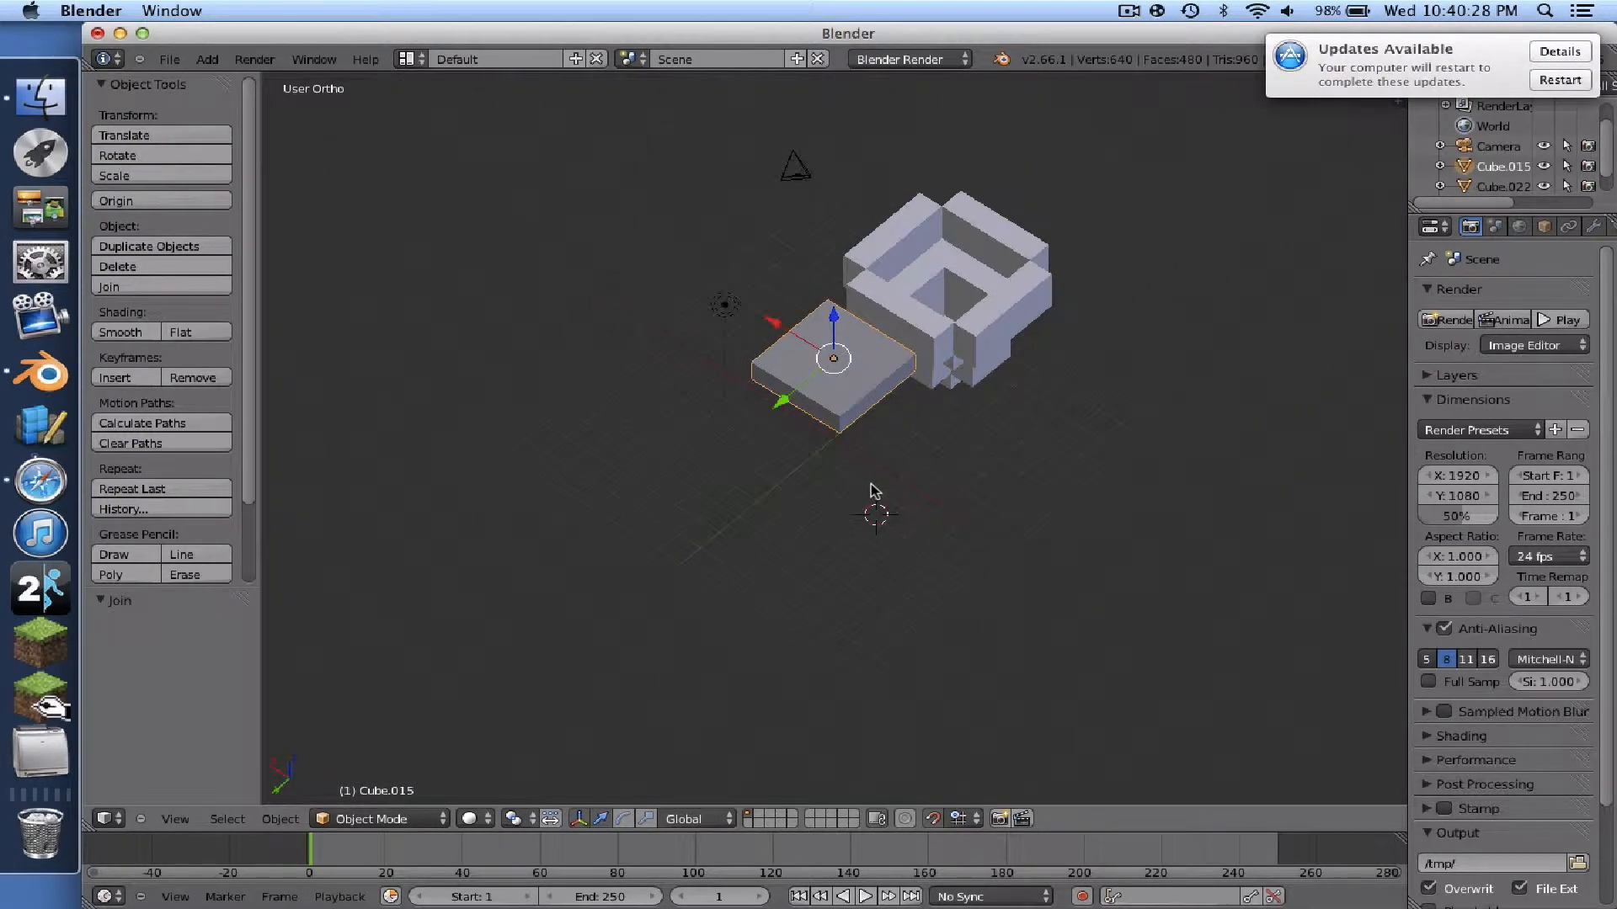
scroll(858, 521, right, 5)
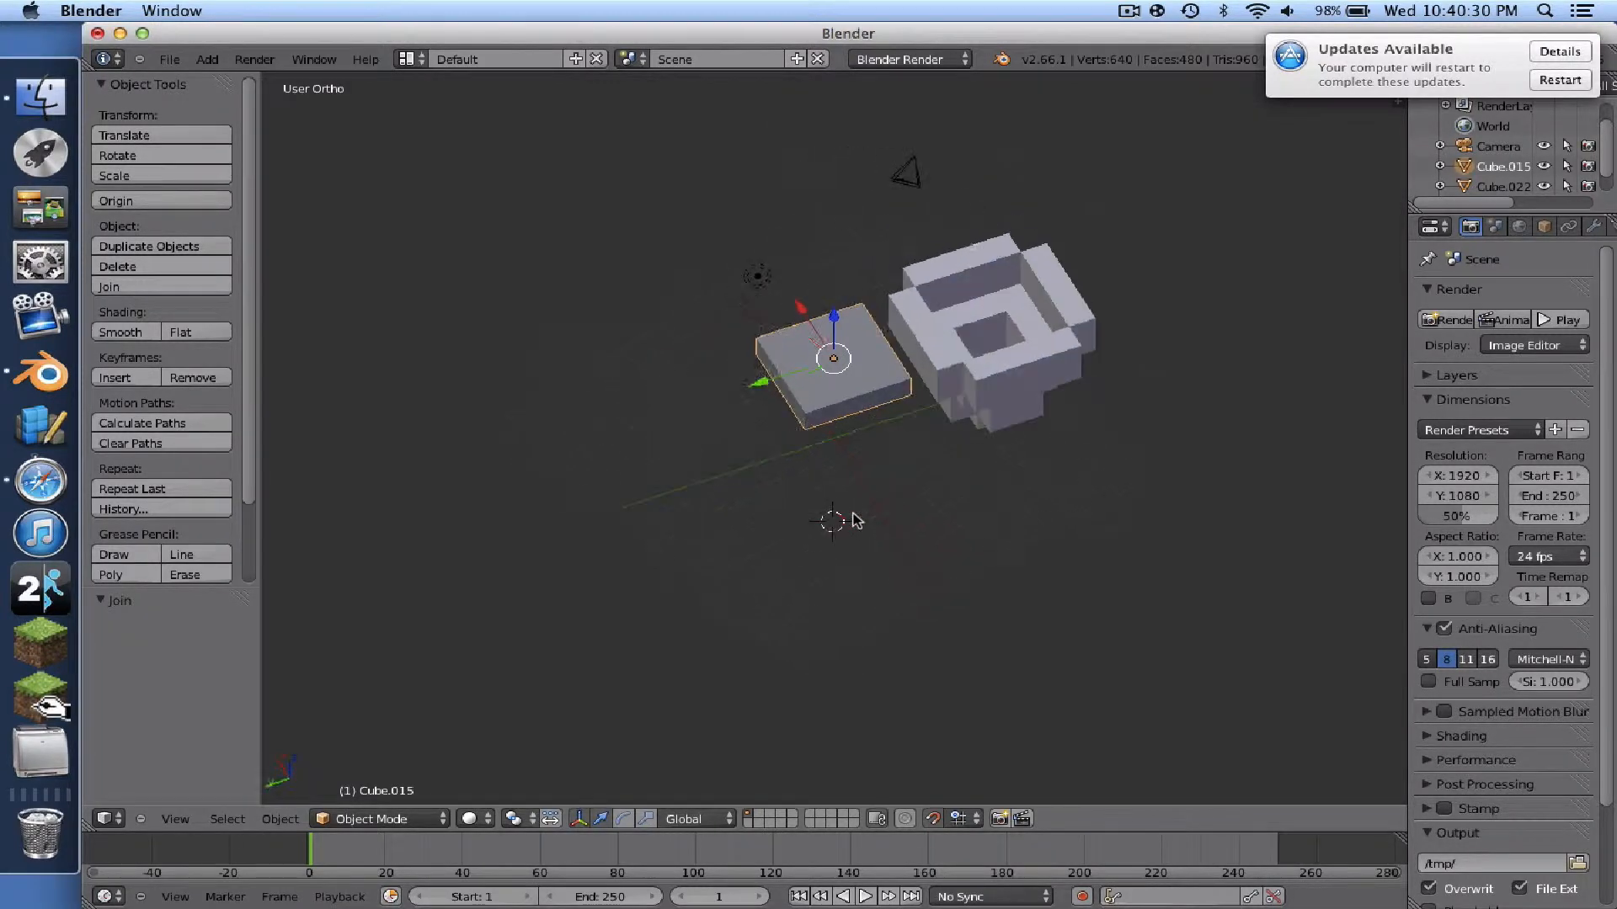
scroll(858, 520, left, 5)
scroll(857, 521, up, 3)
scroll(837, 537, down, 2)
scroll(830, 542, up, 4)
scroll(829, 542, up, 2)
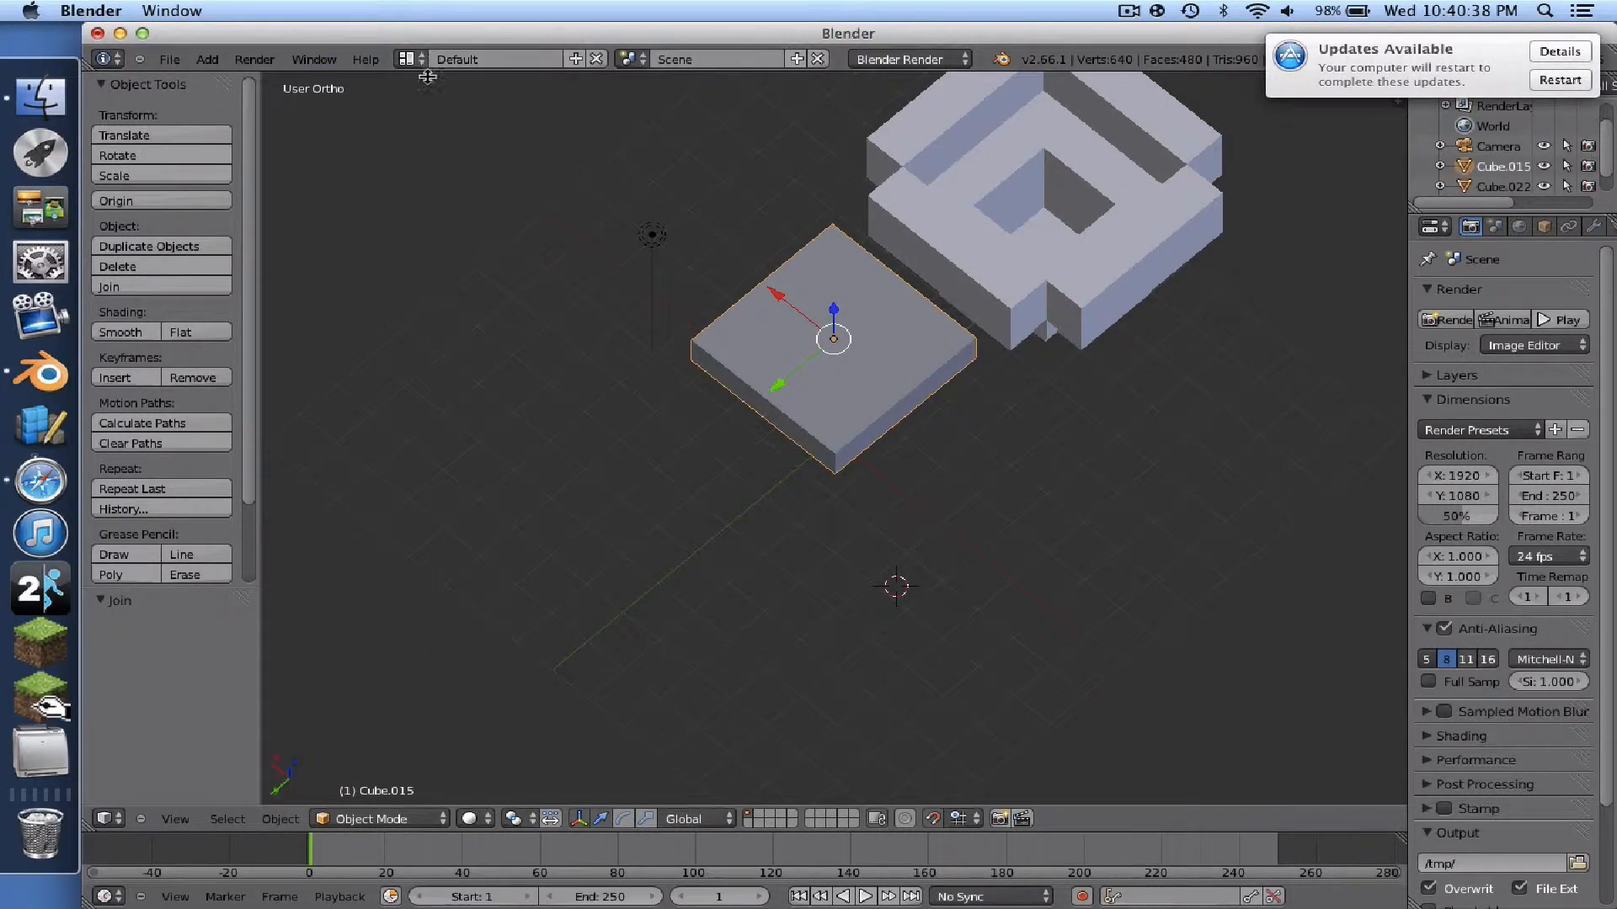
- Switch the screen layout to UV Editing
click(407, 59)
click(418, 62)
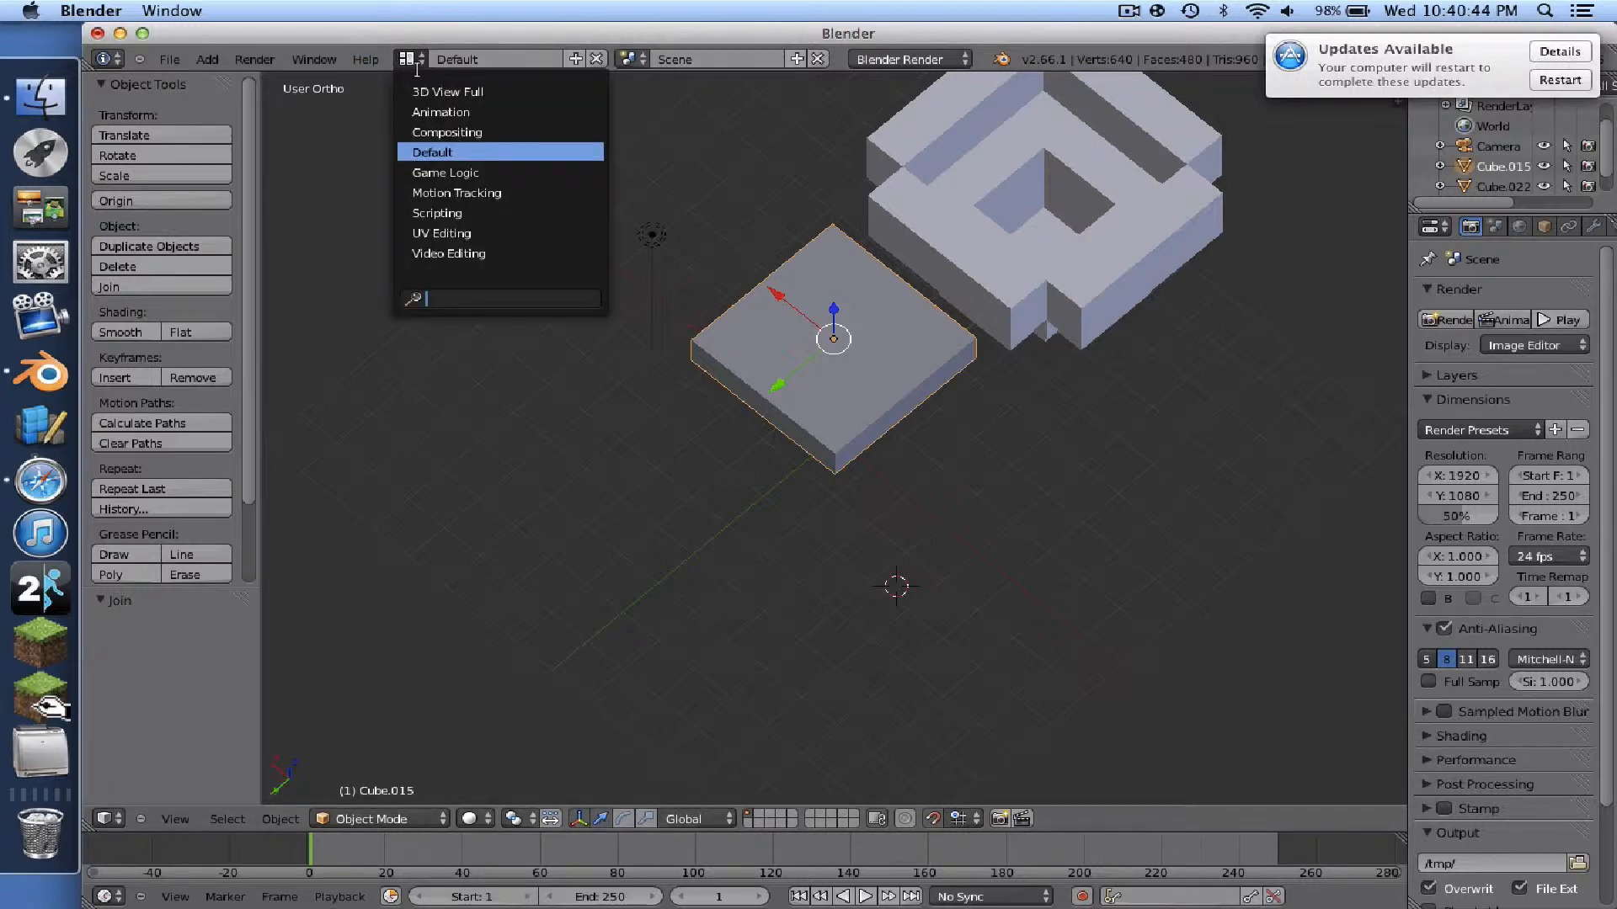
click(514, 230)
scroll(1234, 461, down, 6)
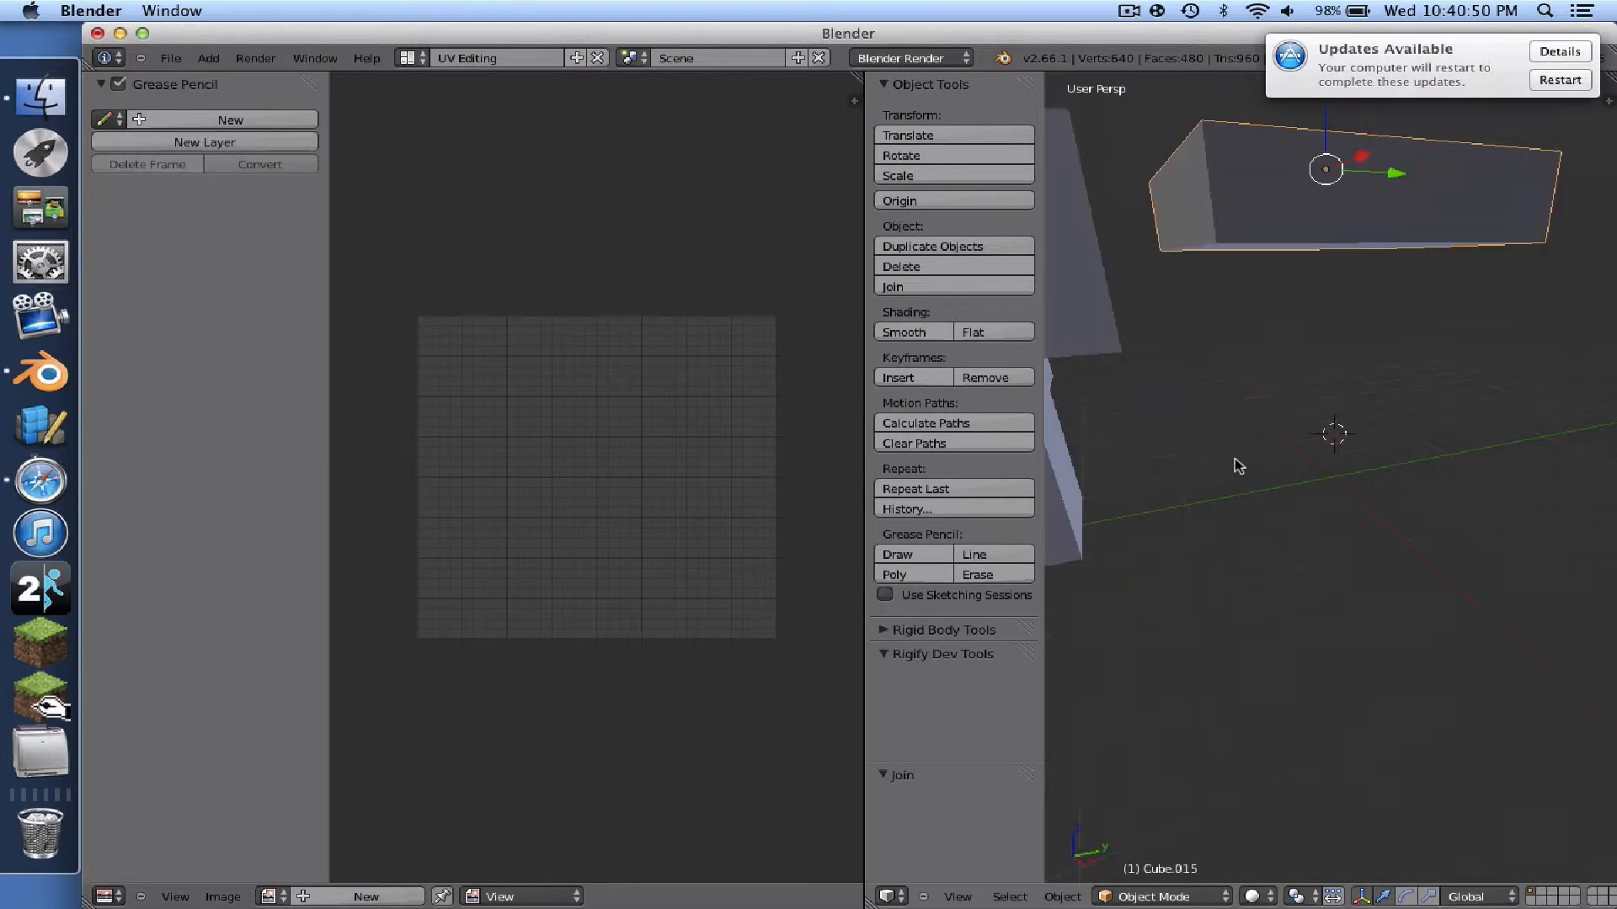
middle_drag(1234, 463, 1233, 903)
- Set the 3D view's viewport shading to Texture
click(1252, 896)
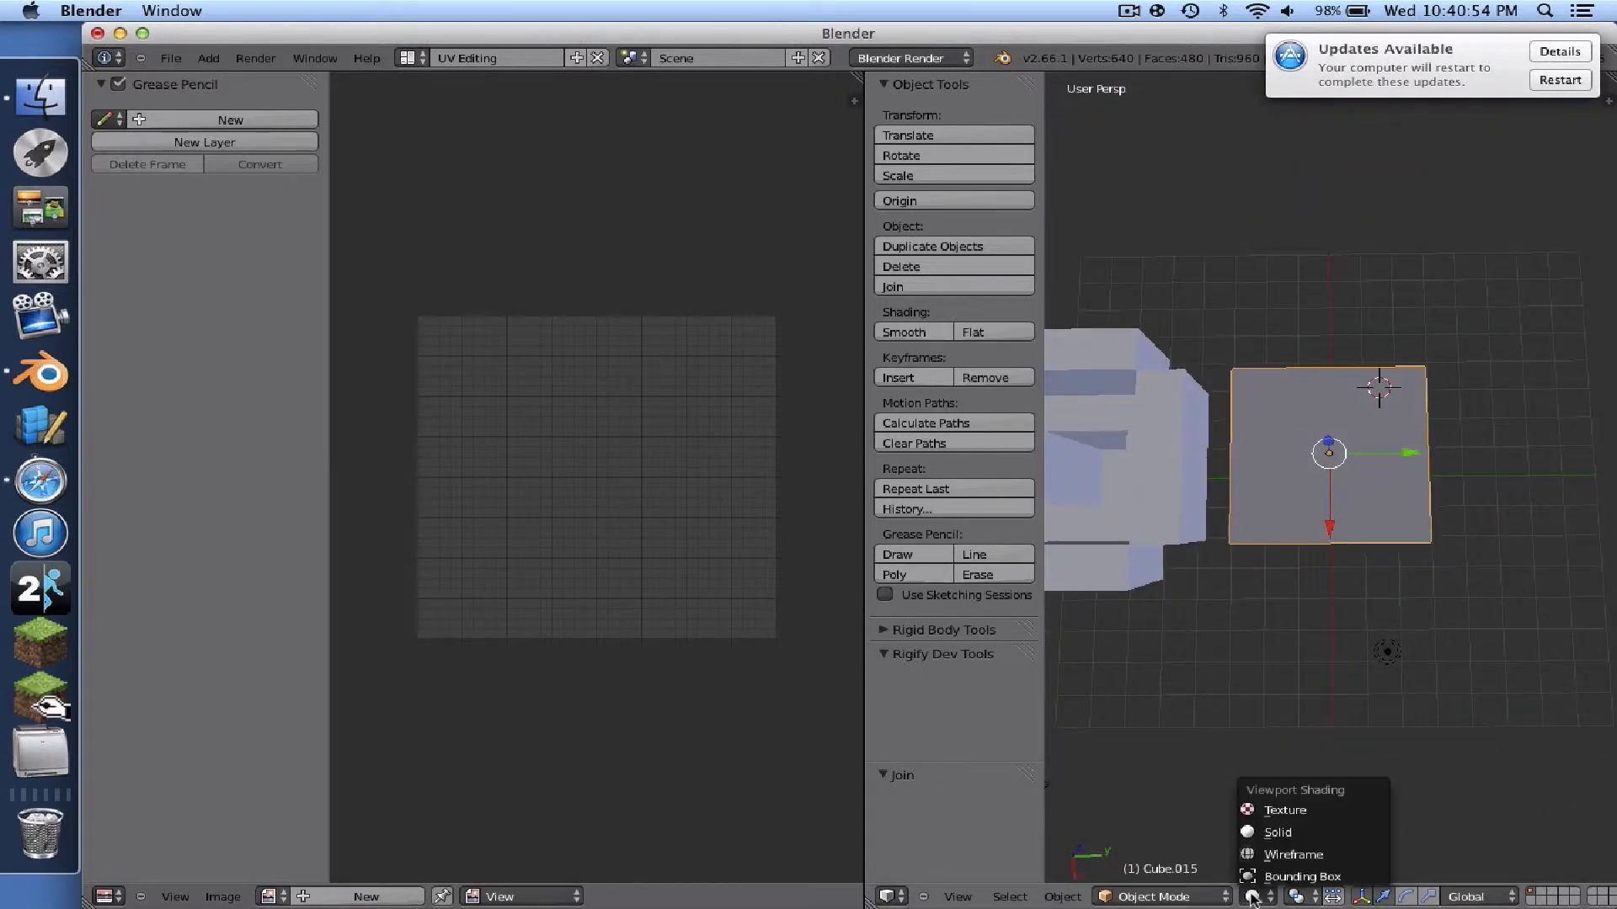
click(1284, 808)
scroll(1381, 758, up, 6)
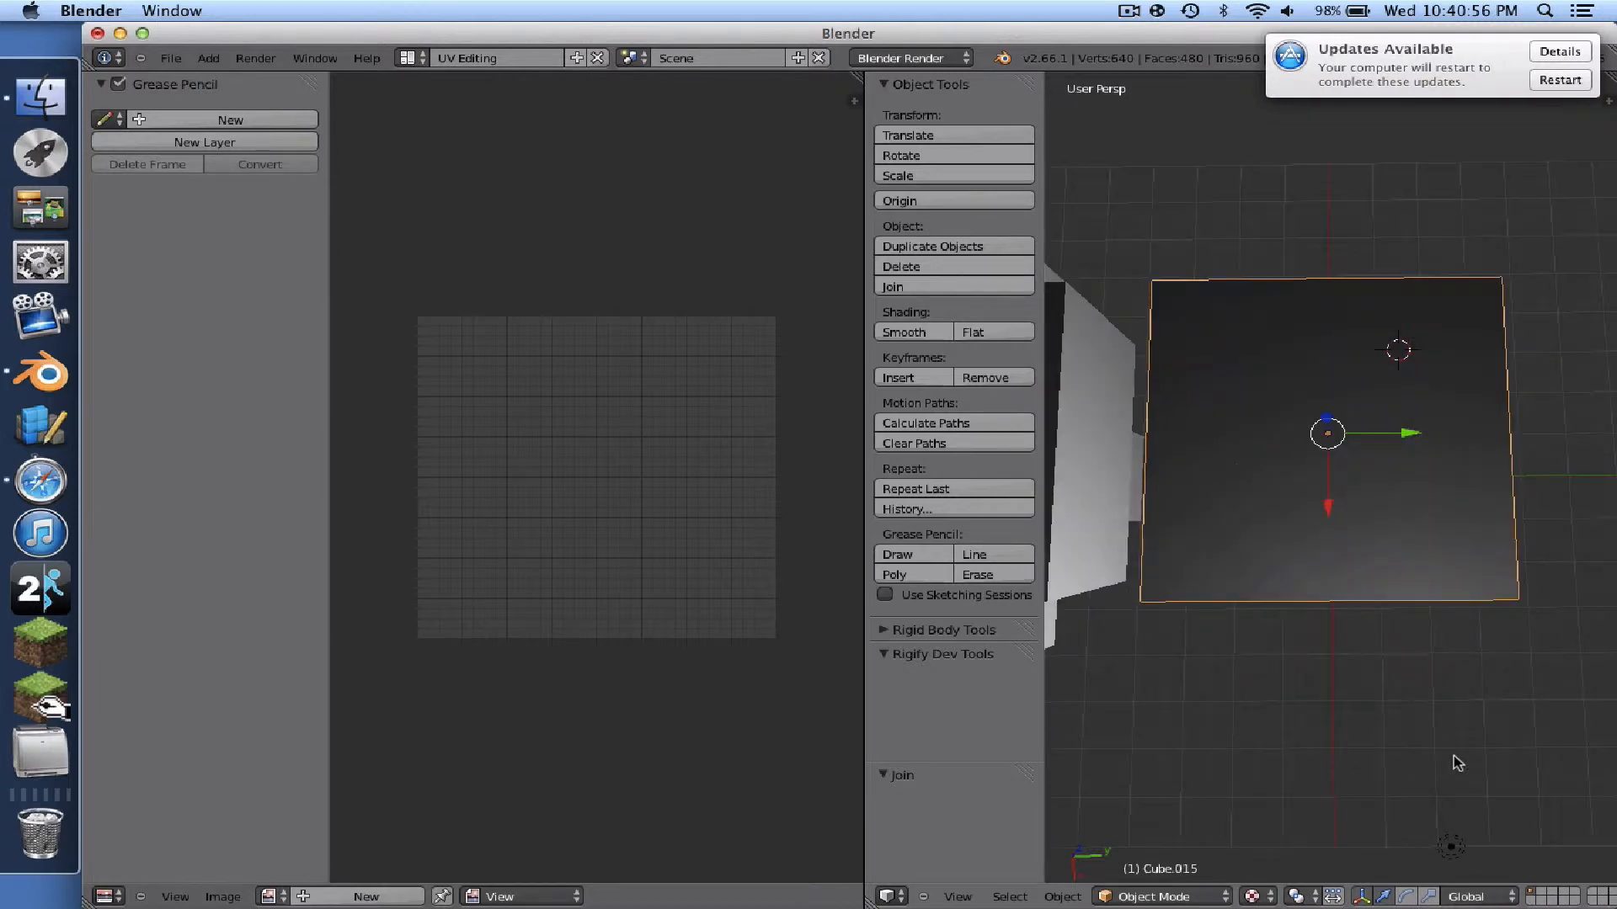
scroll(1454, 756, down, 3)
- Delete the lamp from the scene
right_click(1391, 664)
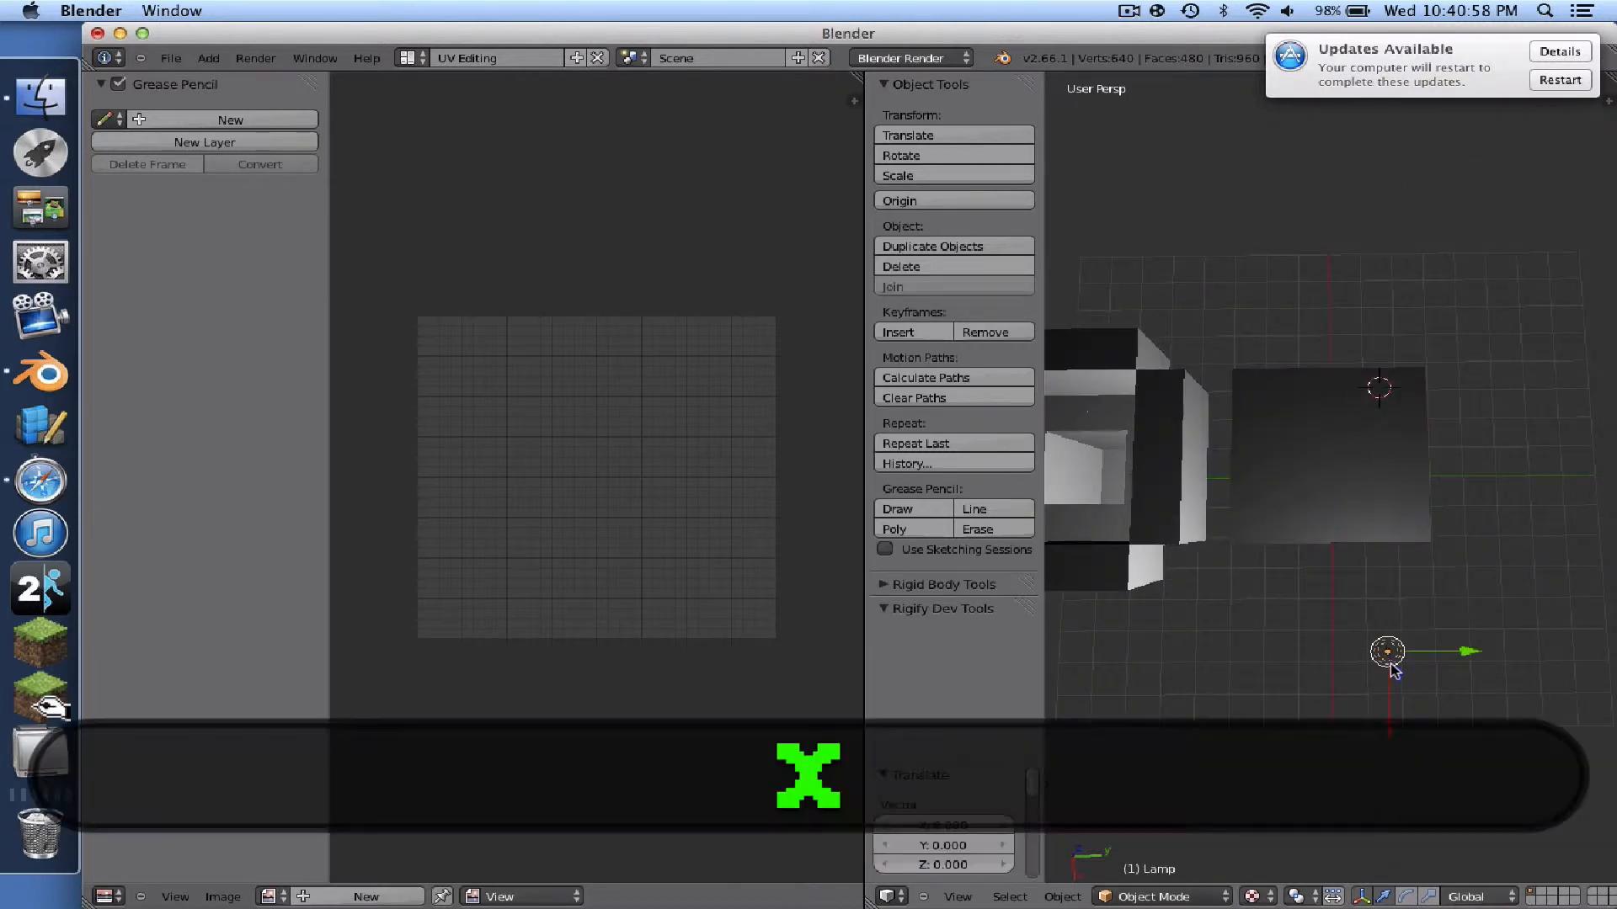
key(x)
click(1351, 664)
scroll(1350, 664, down, 6)
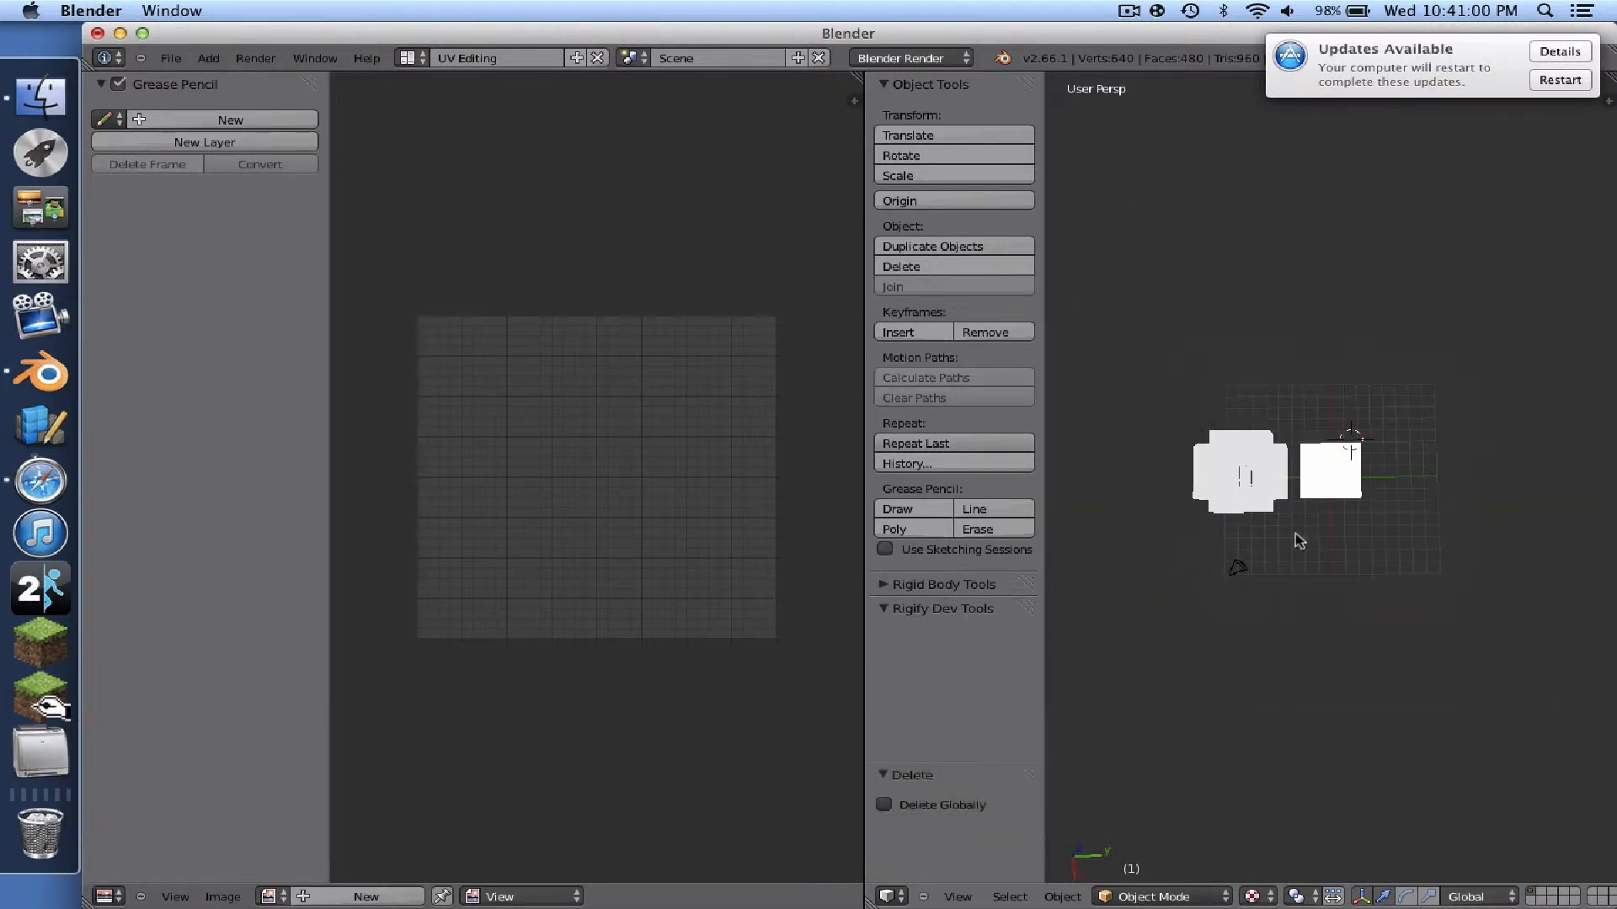
scroll(1145, 444, up, 4)
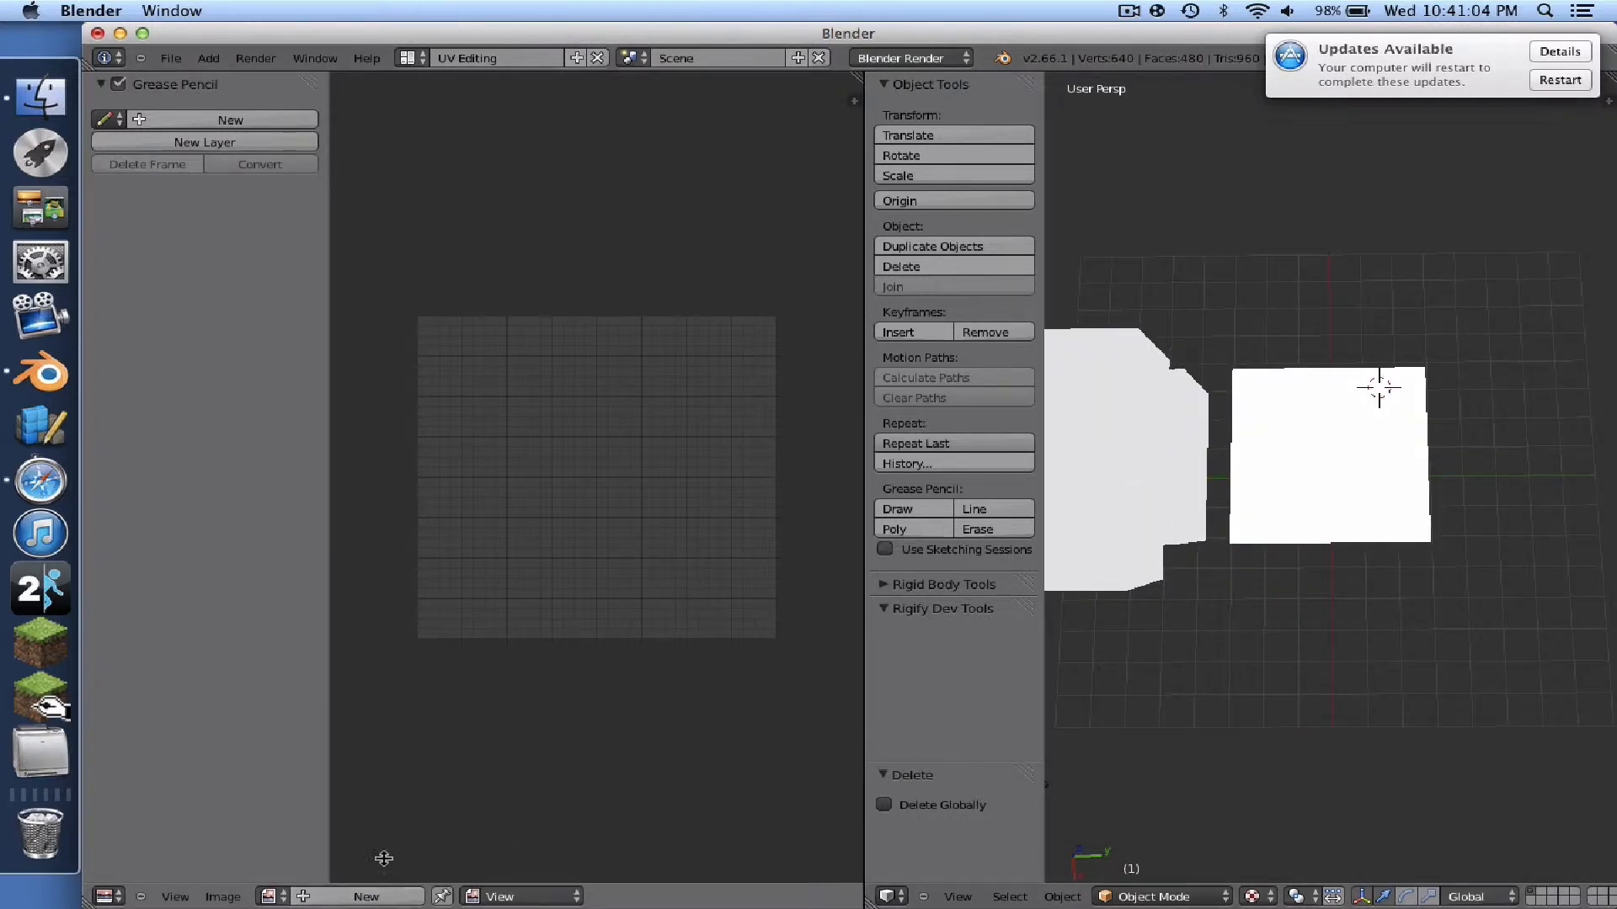
- Select the joined slab, switch it to Edit Mode, and unwrap all of its faces with the standard Unwrap method
right_click(1414, 438)
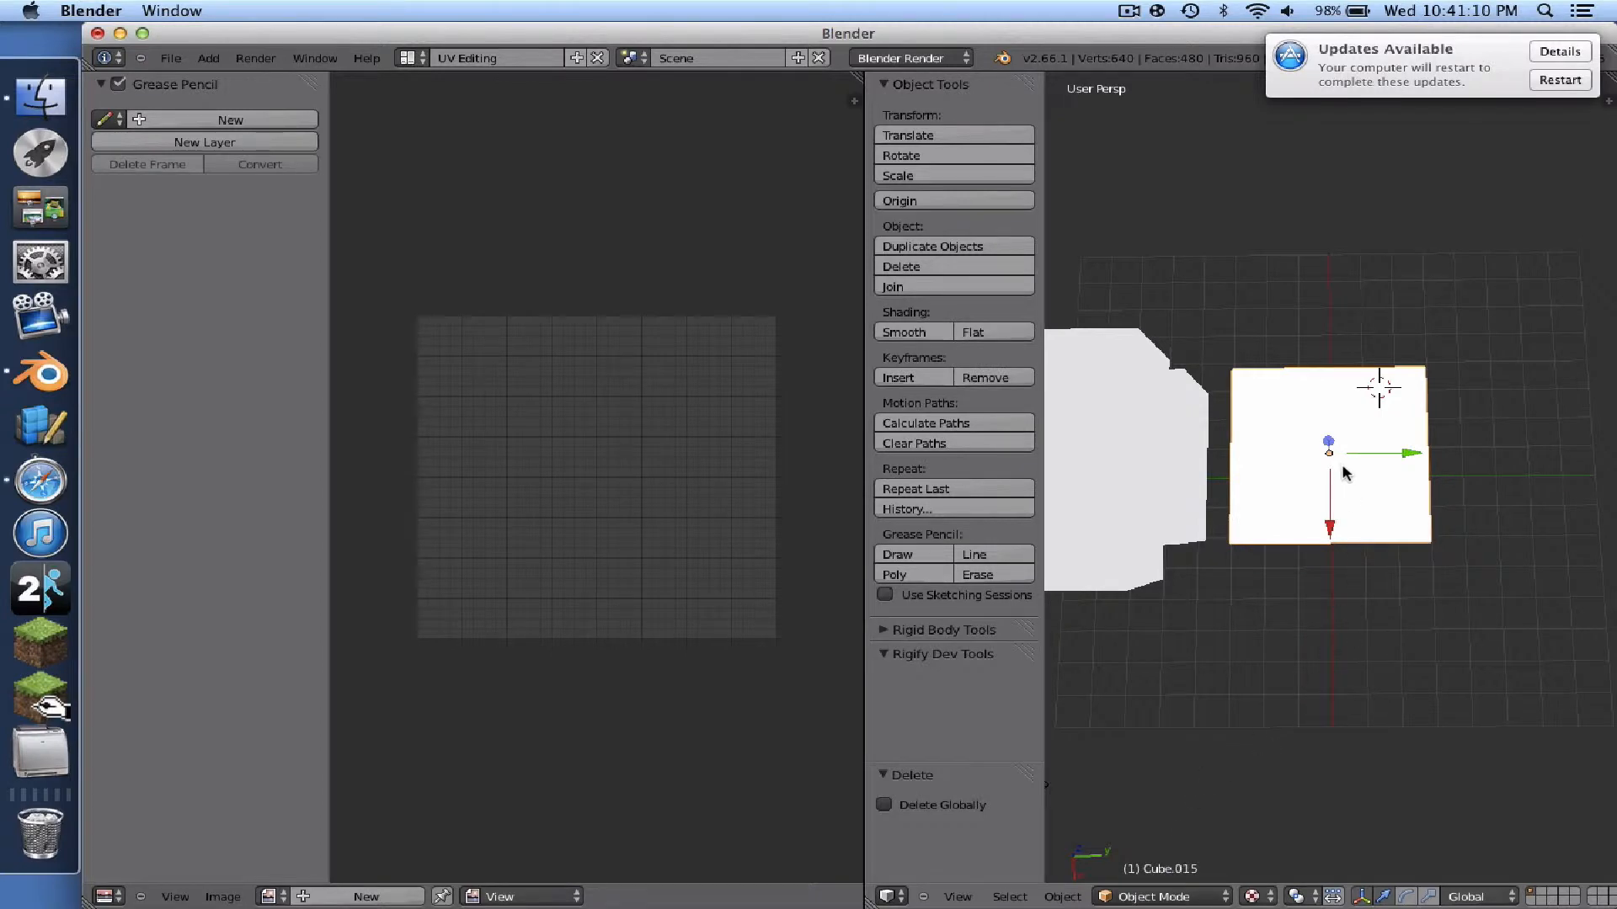
key(Tab)
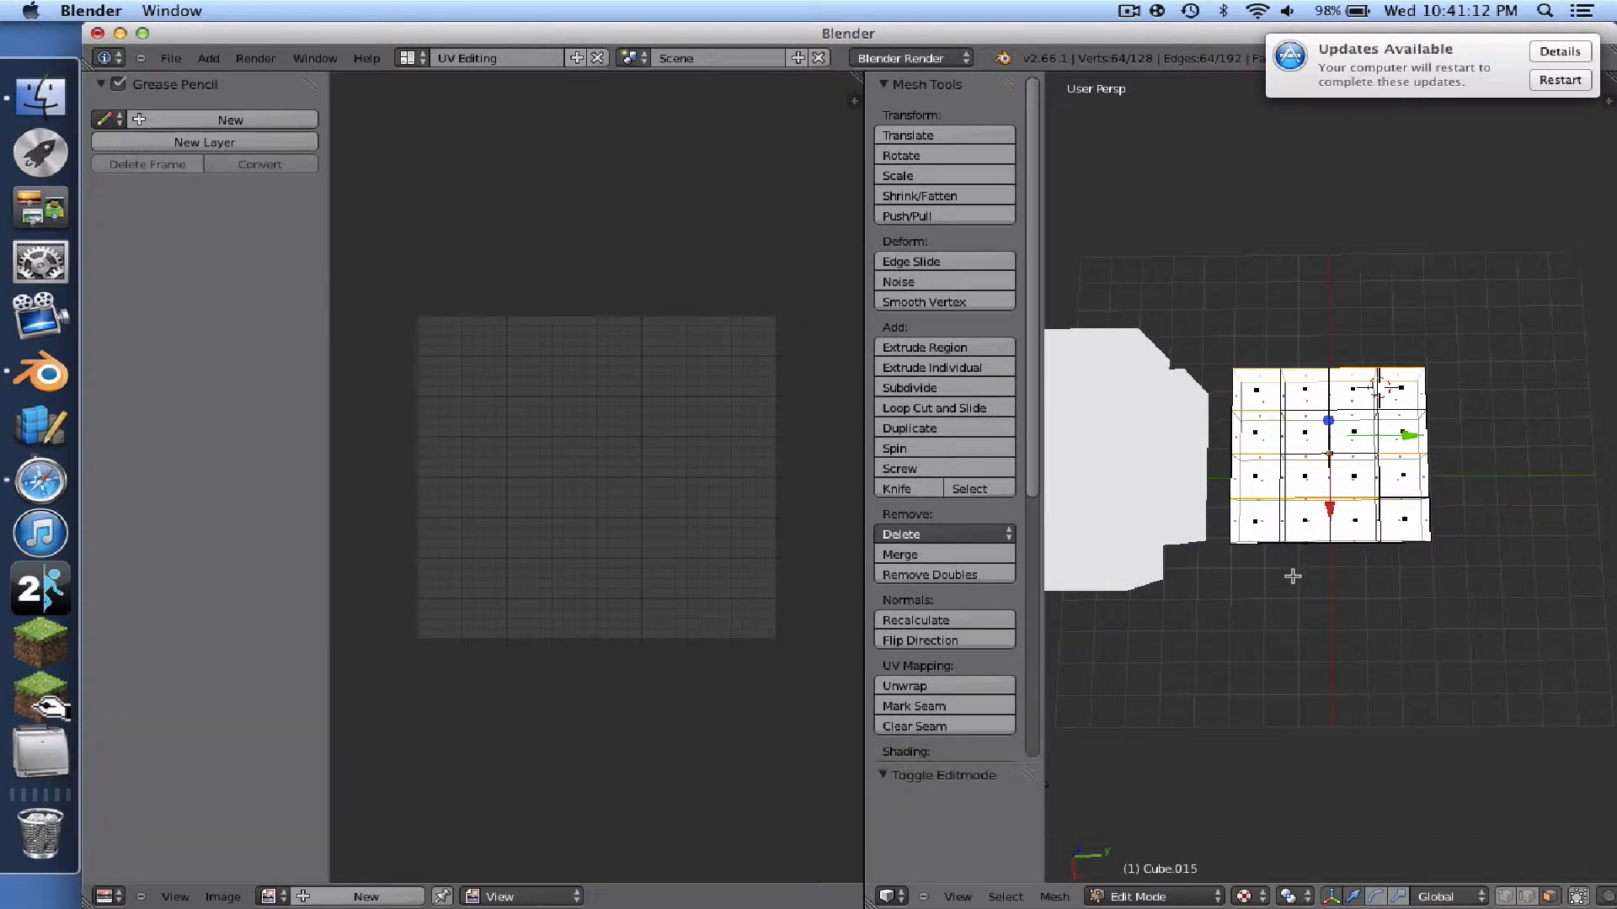
key(a)
key(a)
click(1063, 894)
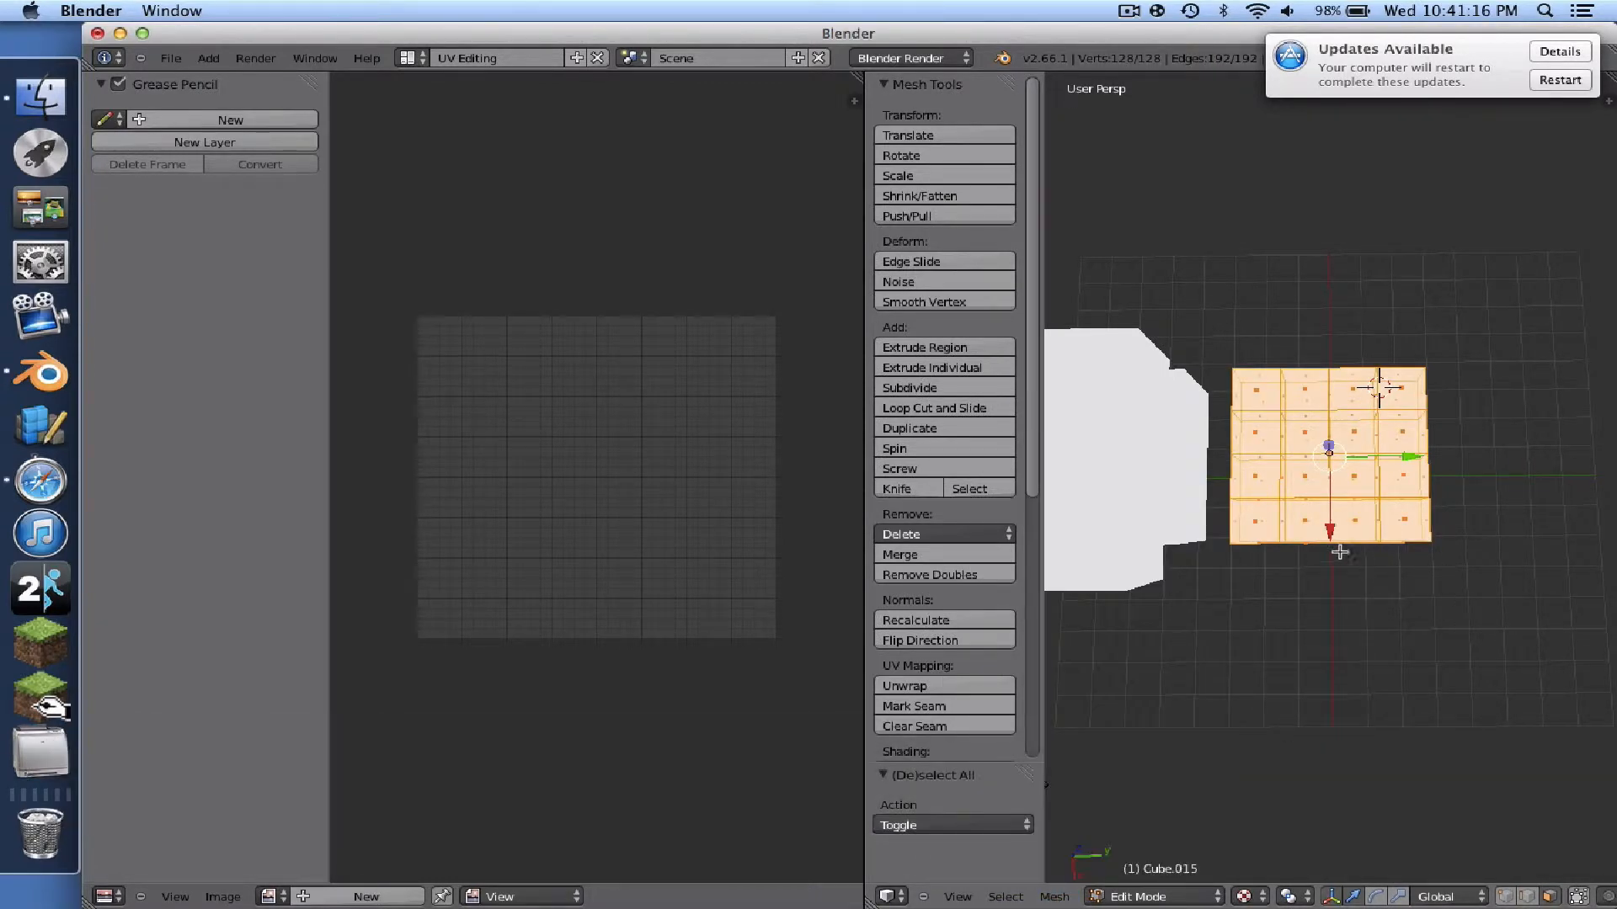
click(1054, 897)
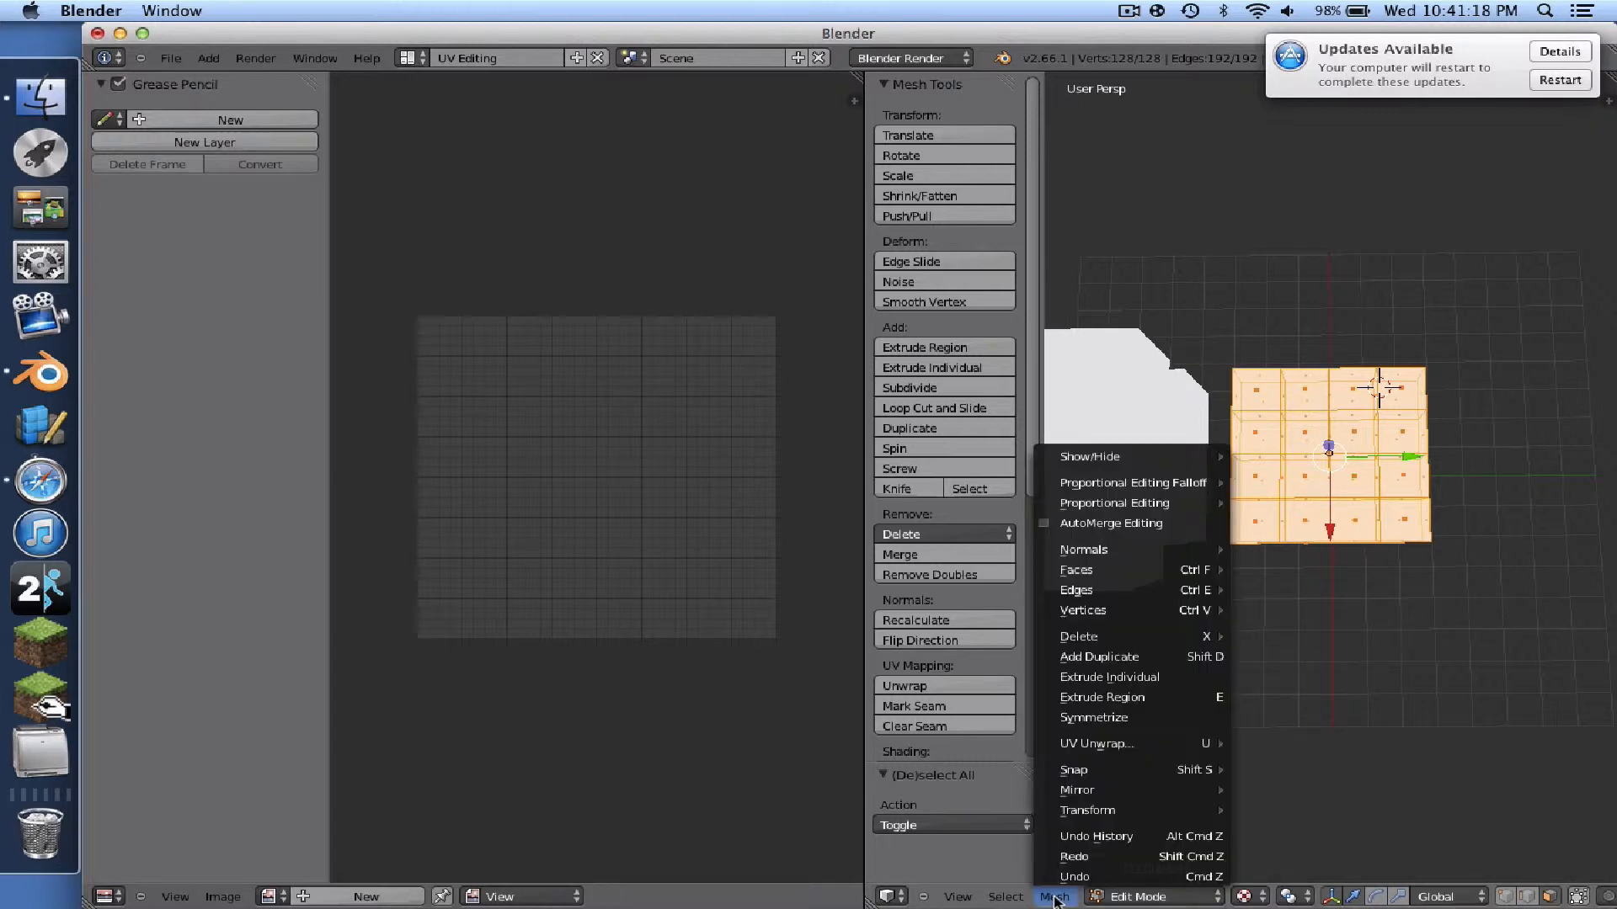
mouse_move(1114, 748)
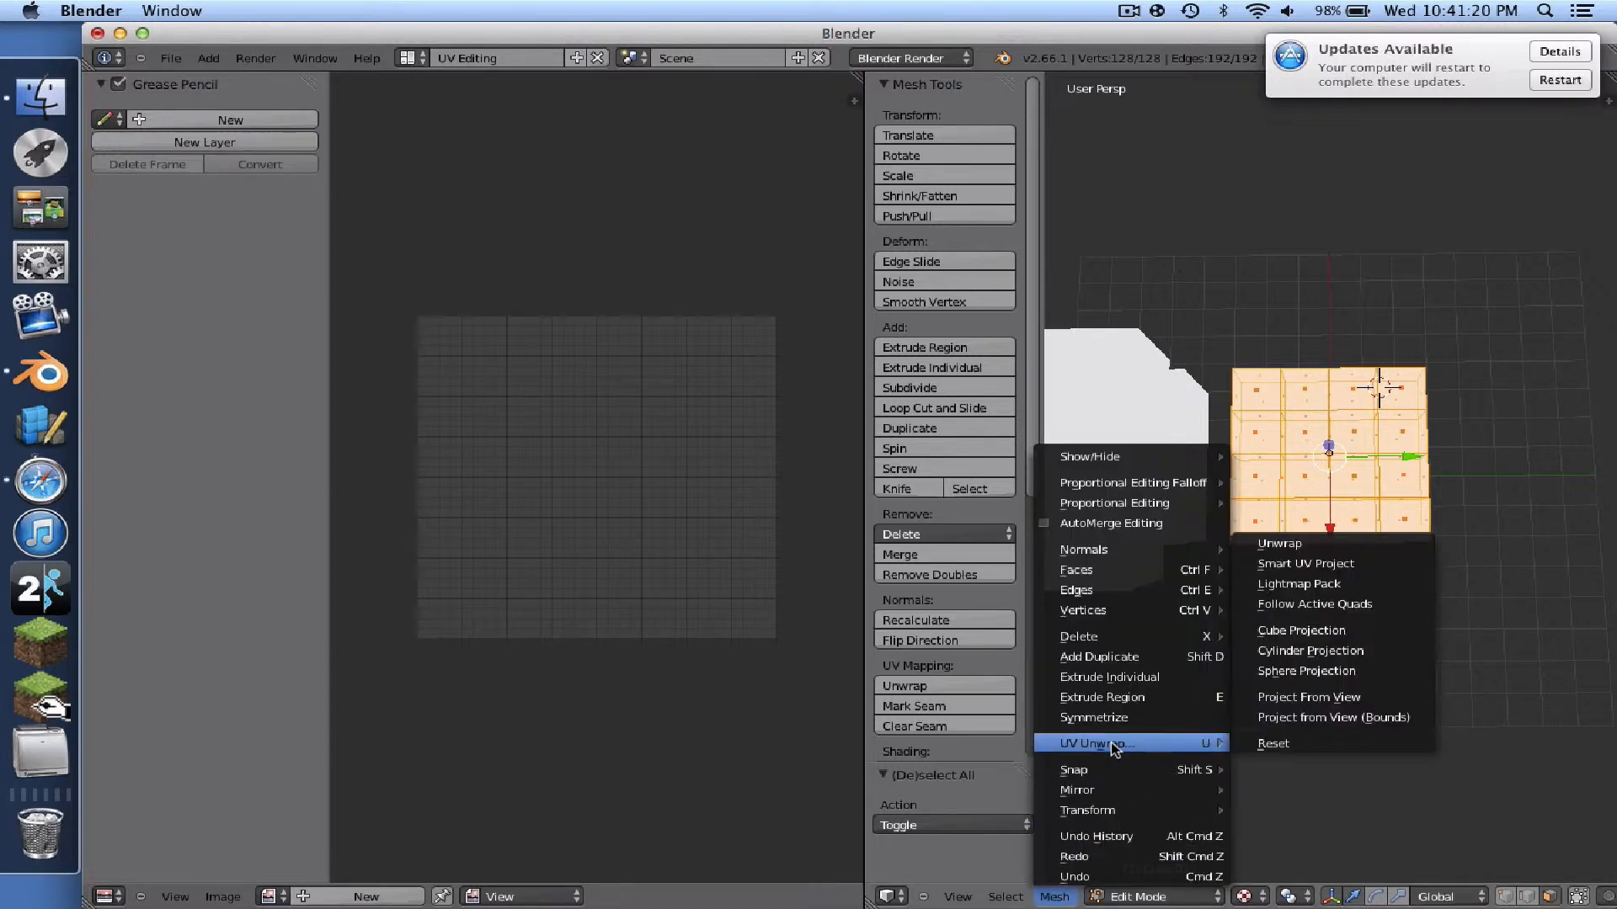
click(1301, 549)
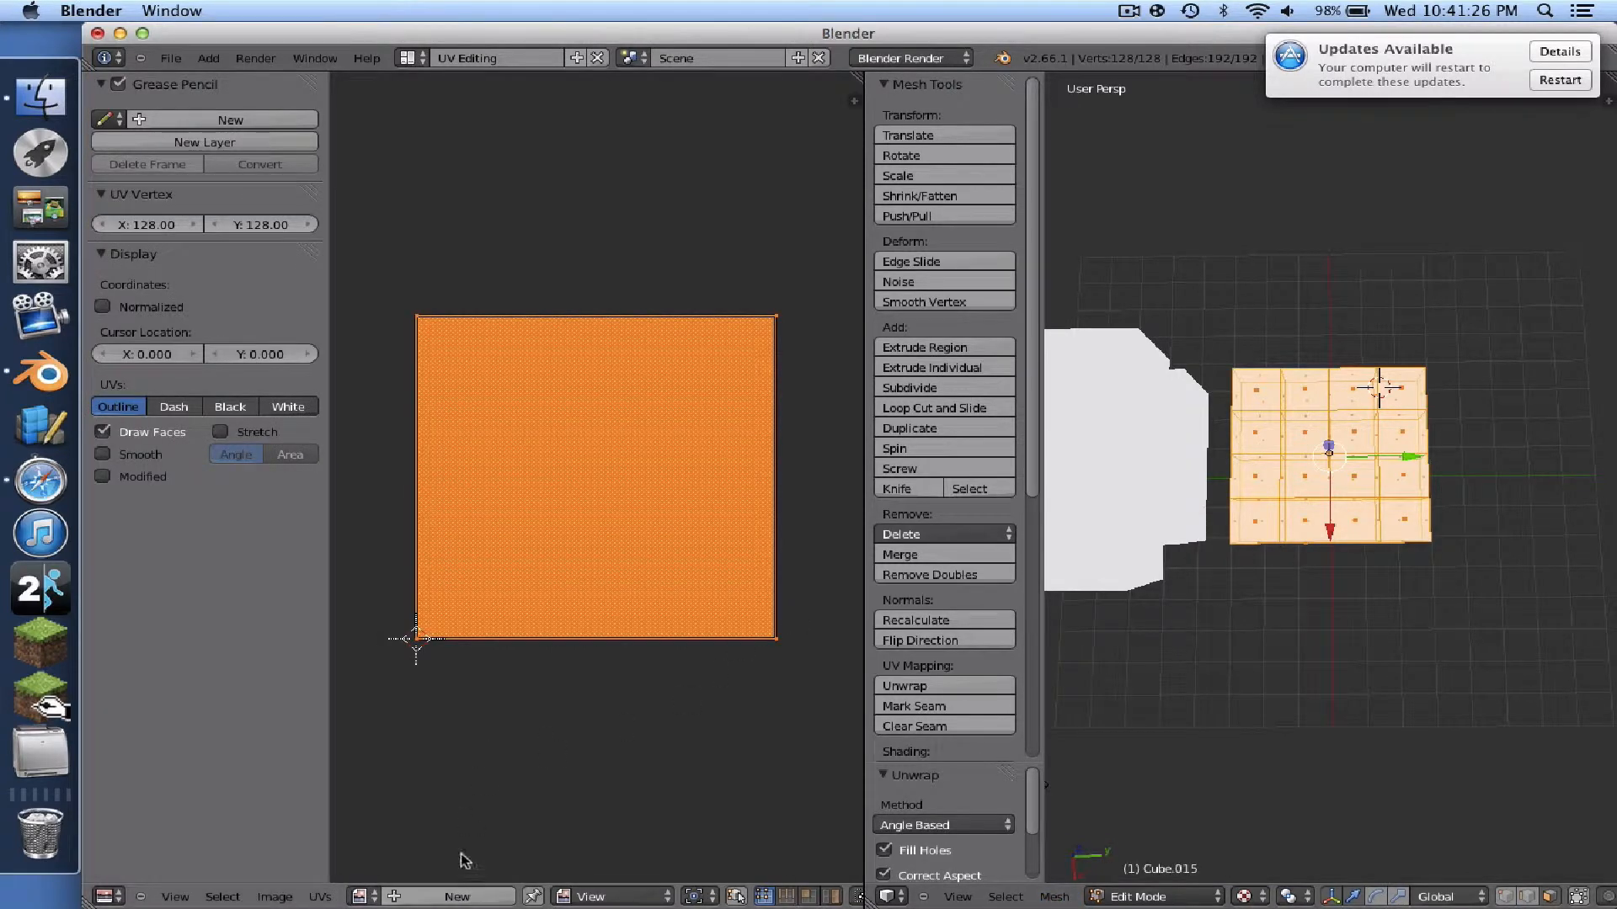
- Browse for an image to open in the Desktop folder OptiFine/minecraft-1/textures/blocks
click(432, 897)
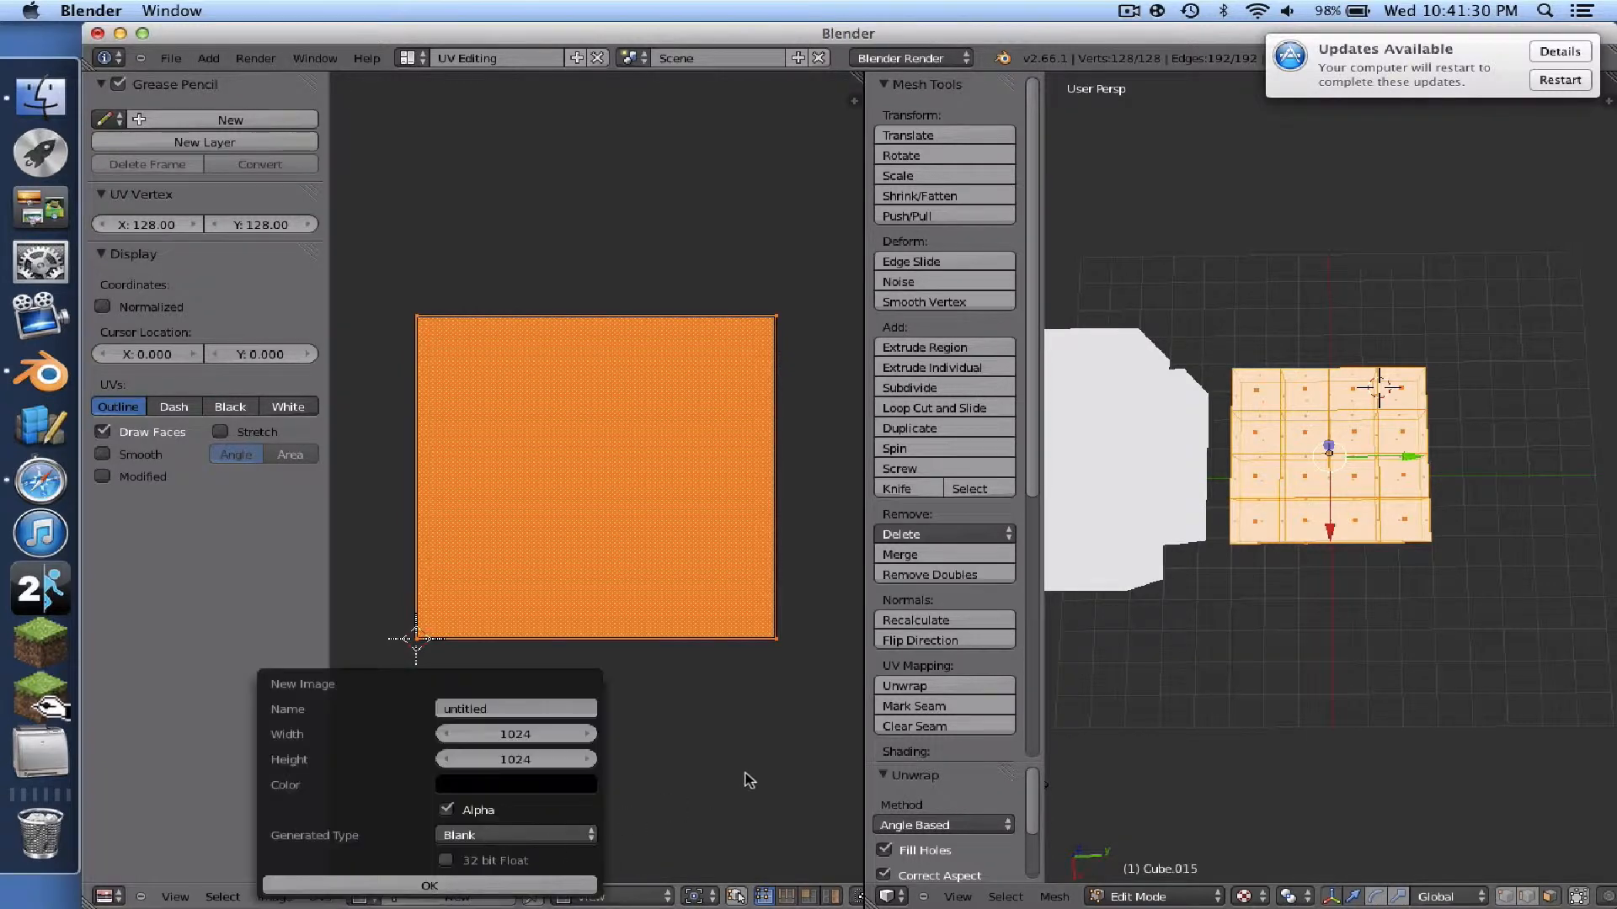
click(274, 898)
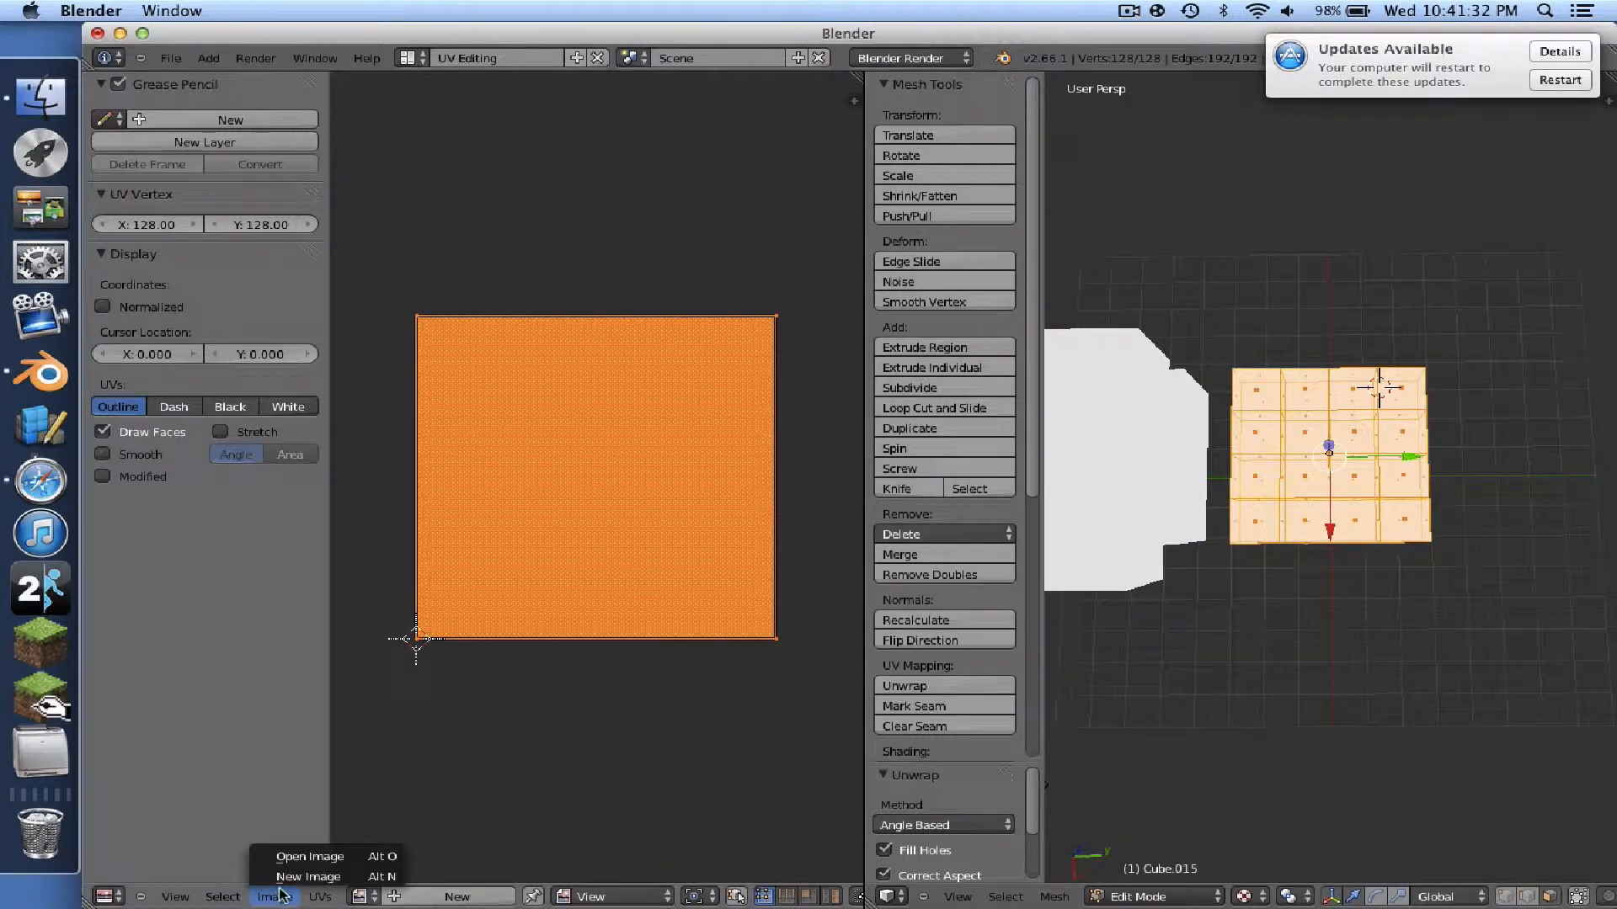
click(302, 861)
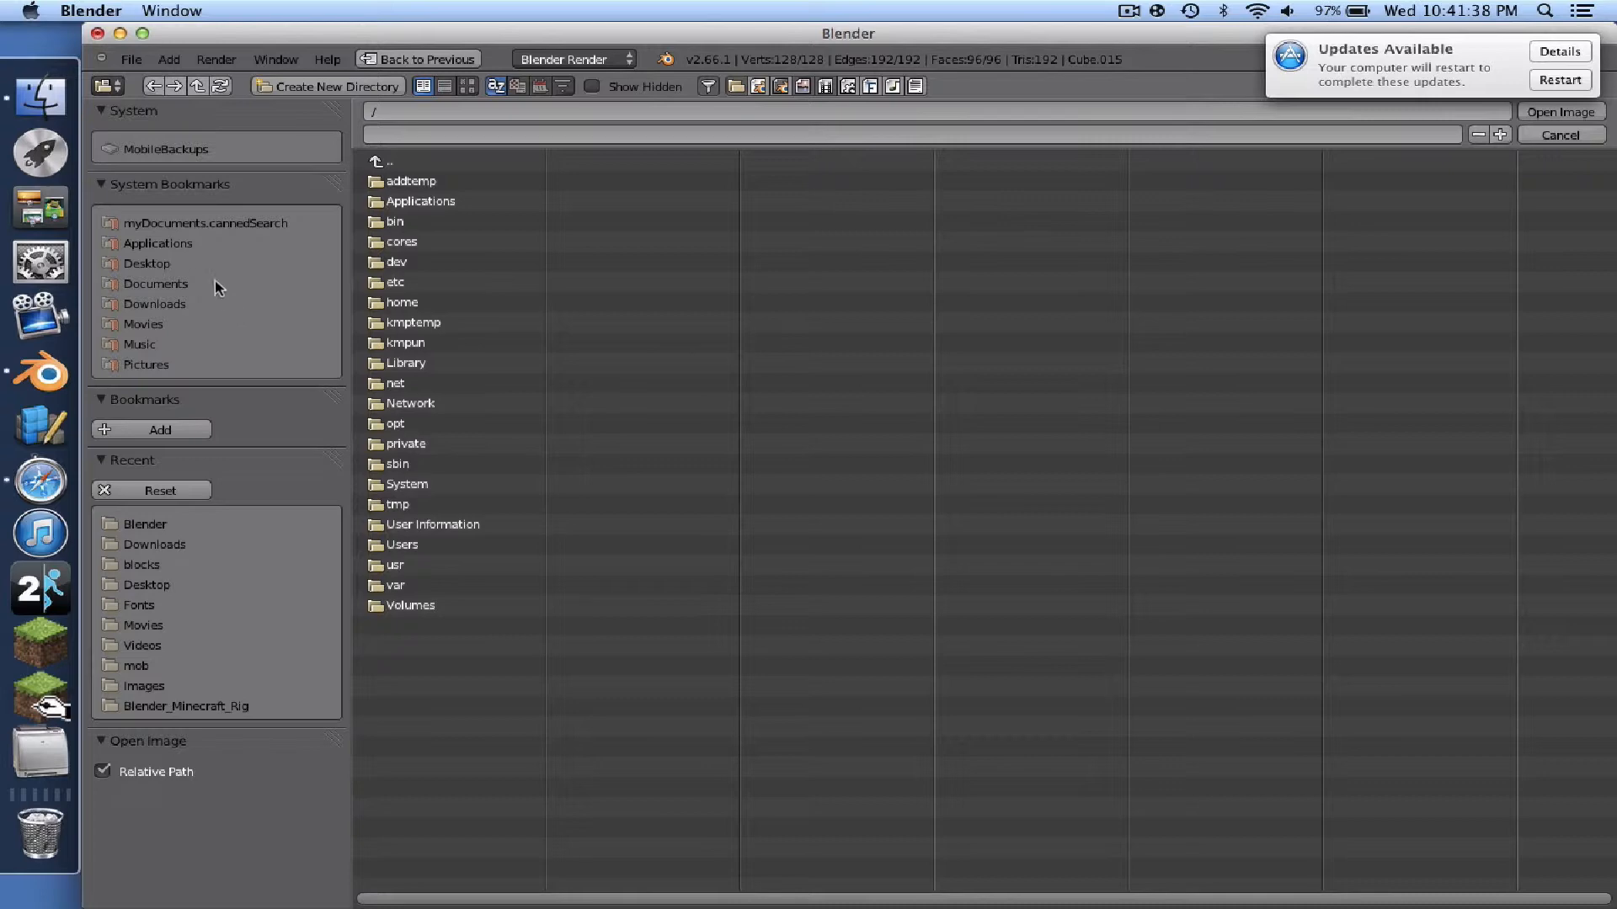
click(164, 263)
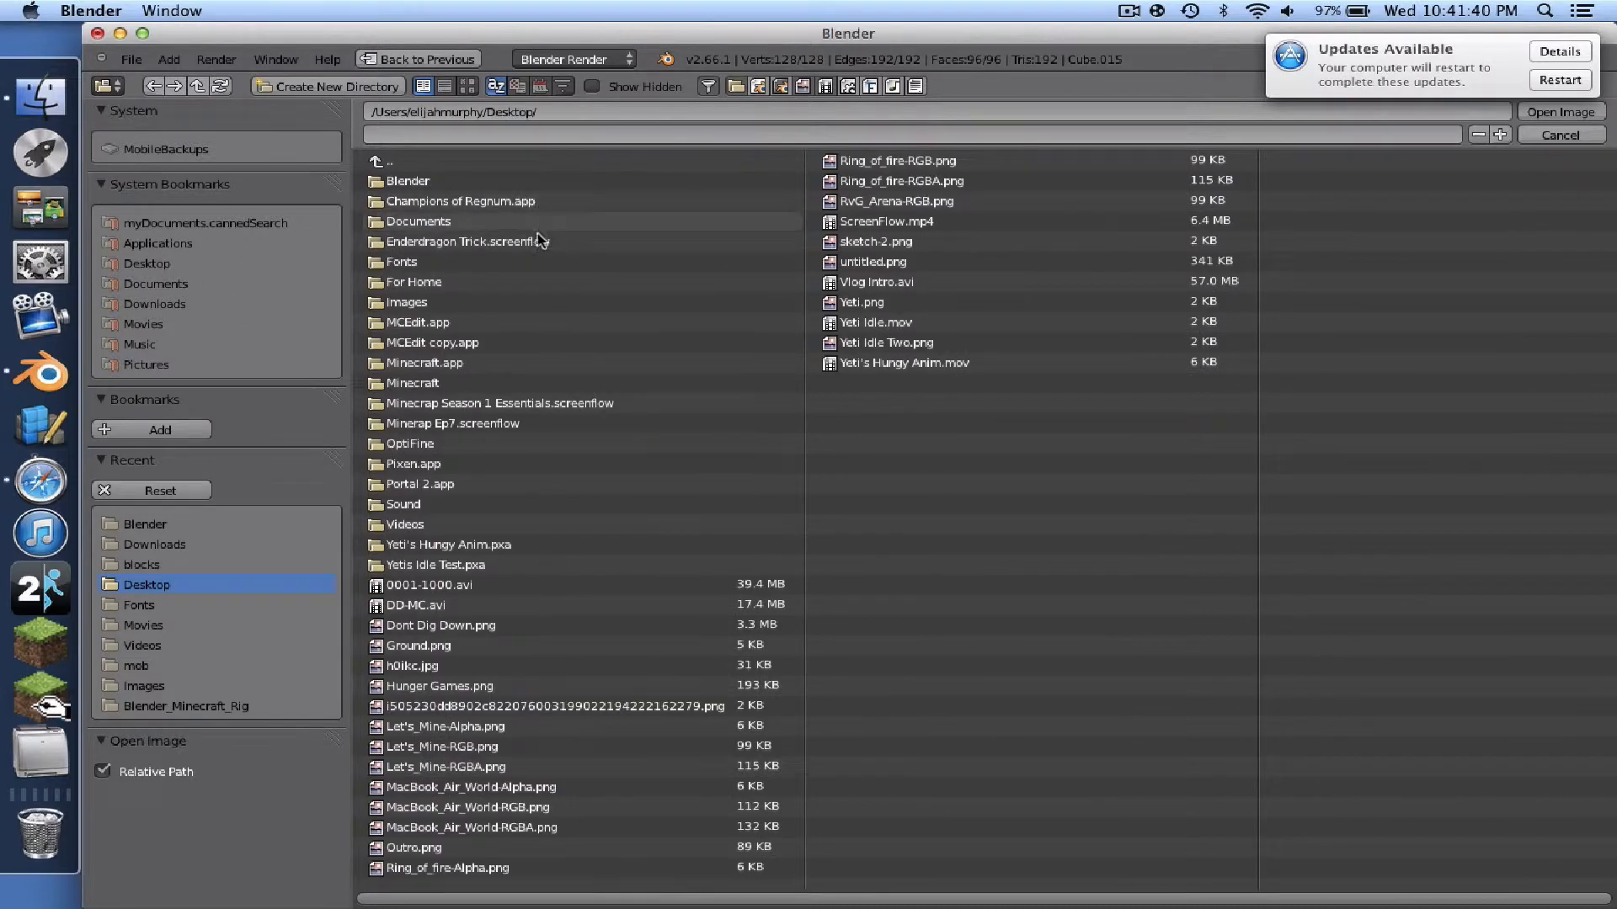
click(500, 446)
click(431, 182)
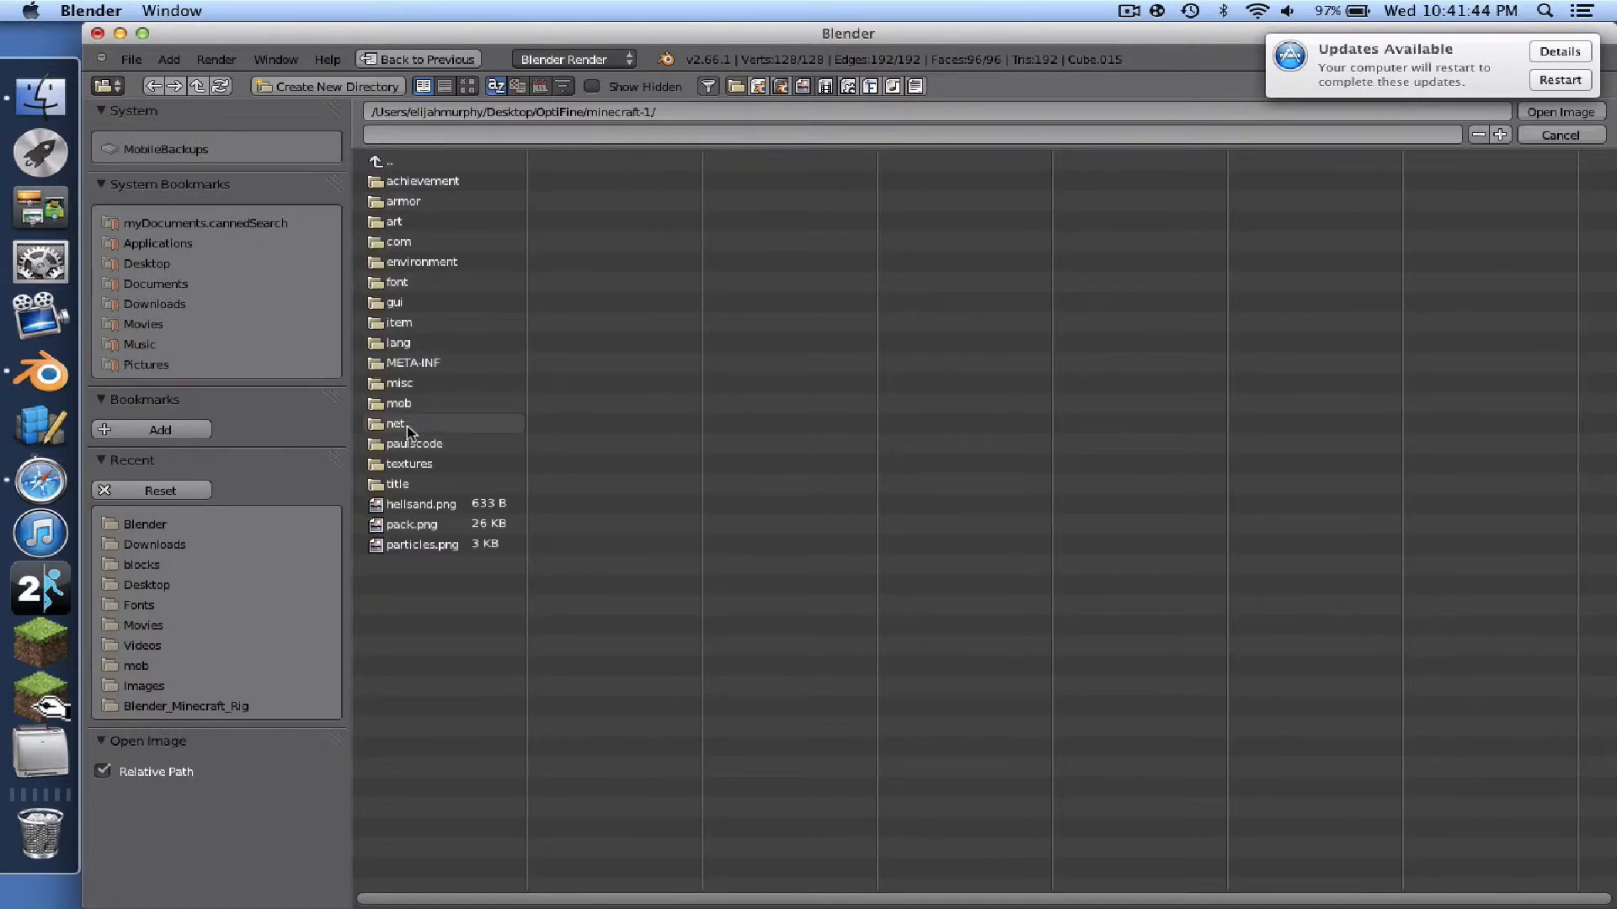
click(409, 462)
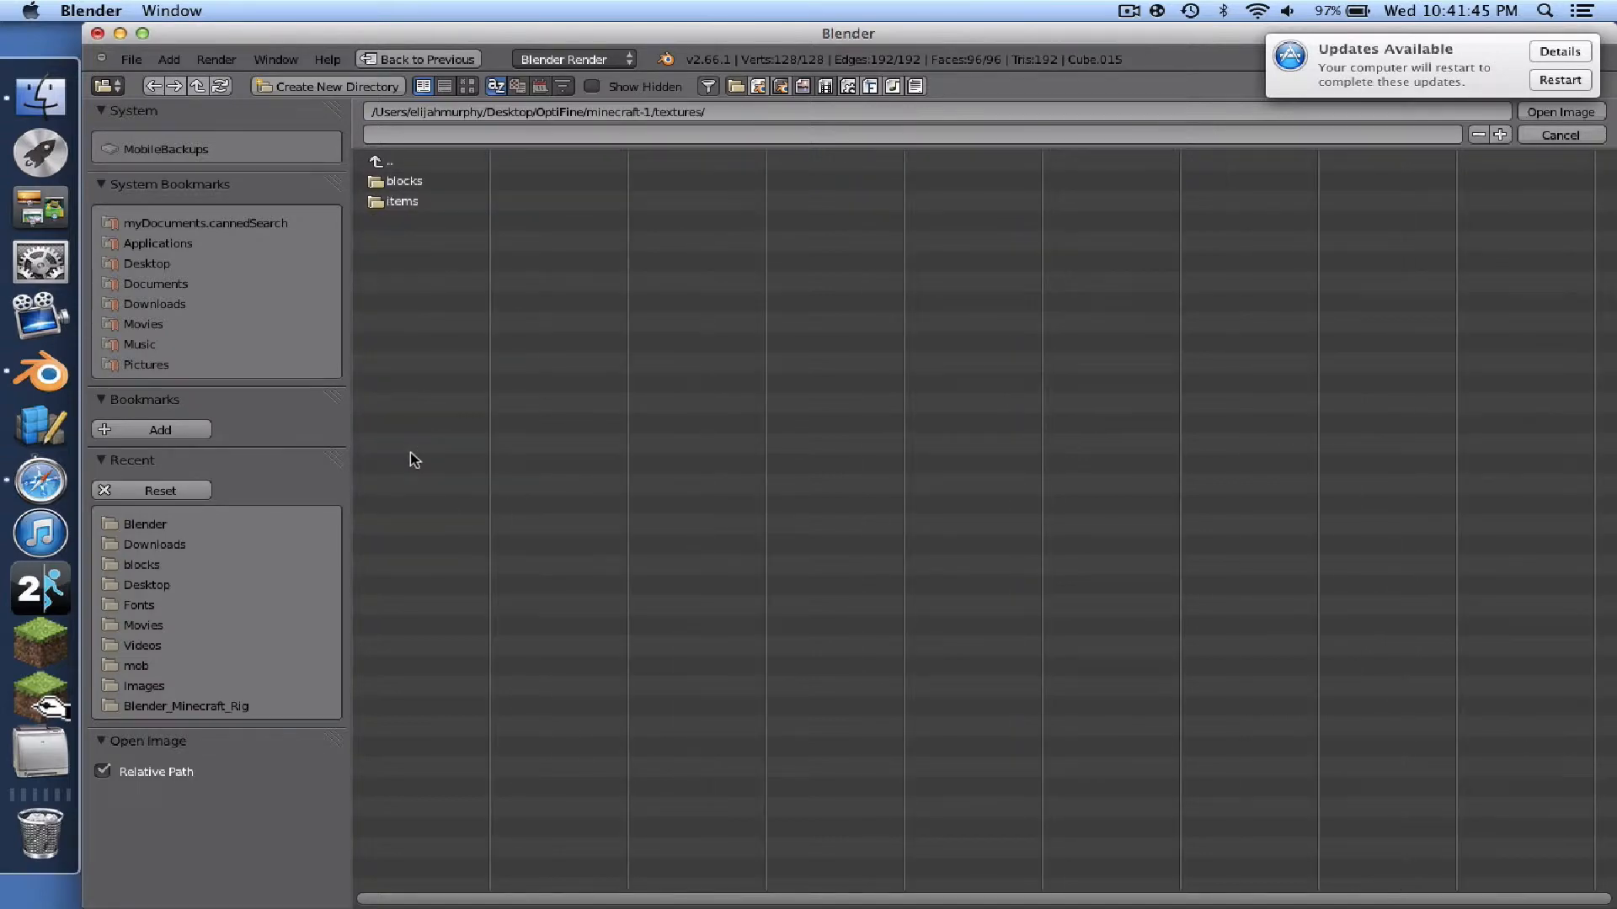
click(403, 180)
- Open lightgem.png from the blocks folder as the slab's texture
scroll(765, 577, down, 3)
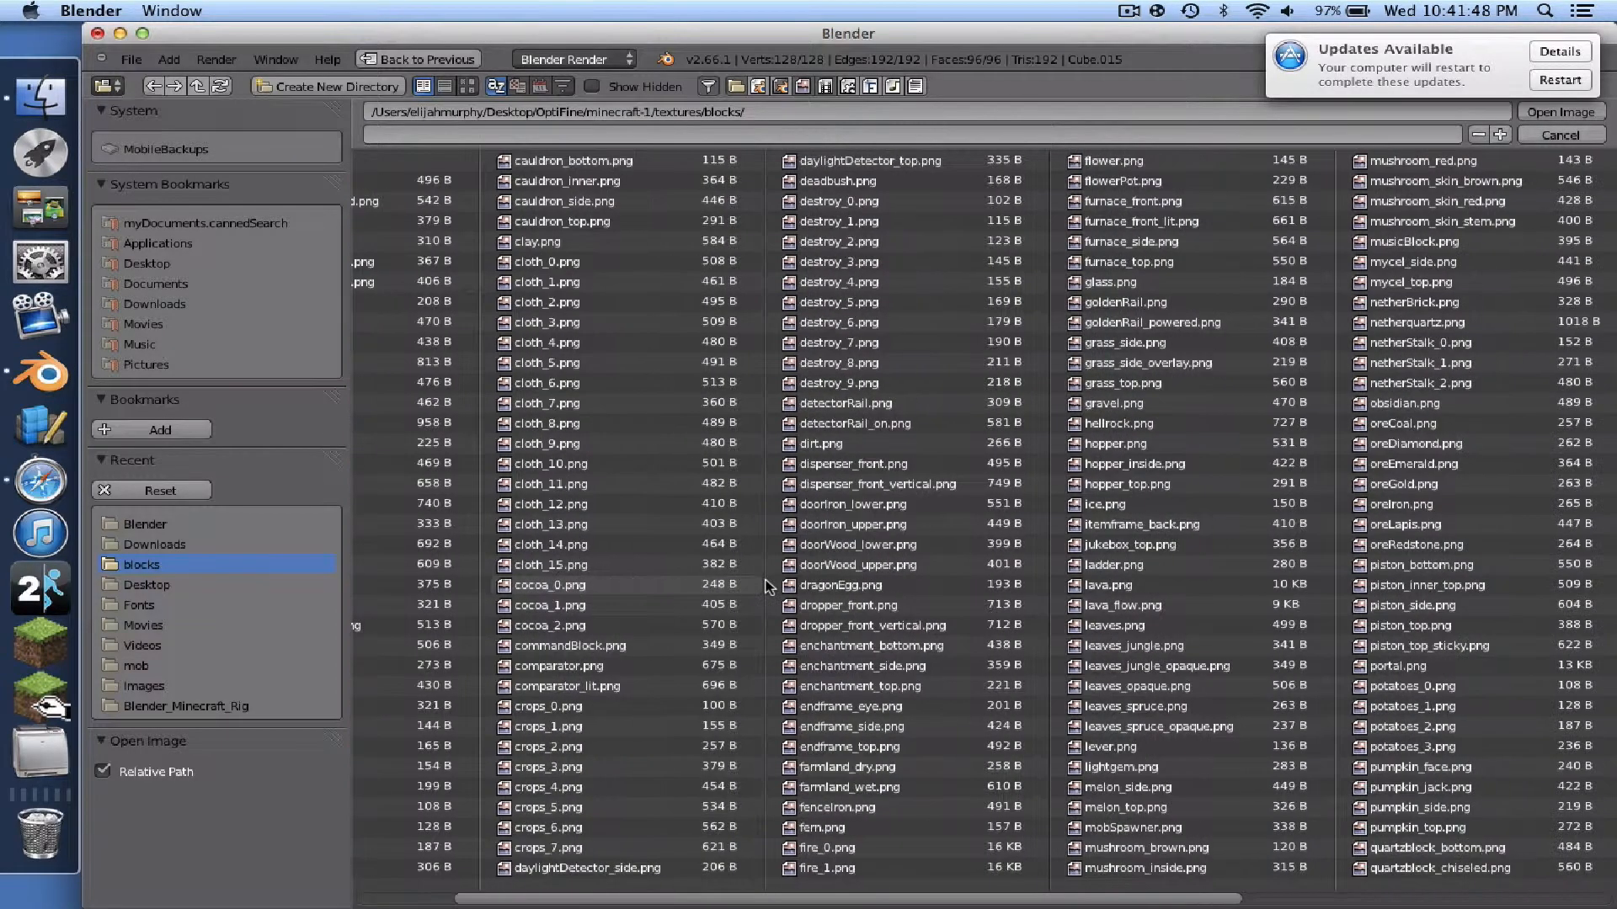
scroll(977, 791, down, 1)
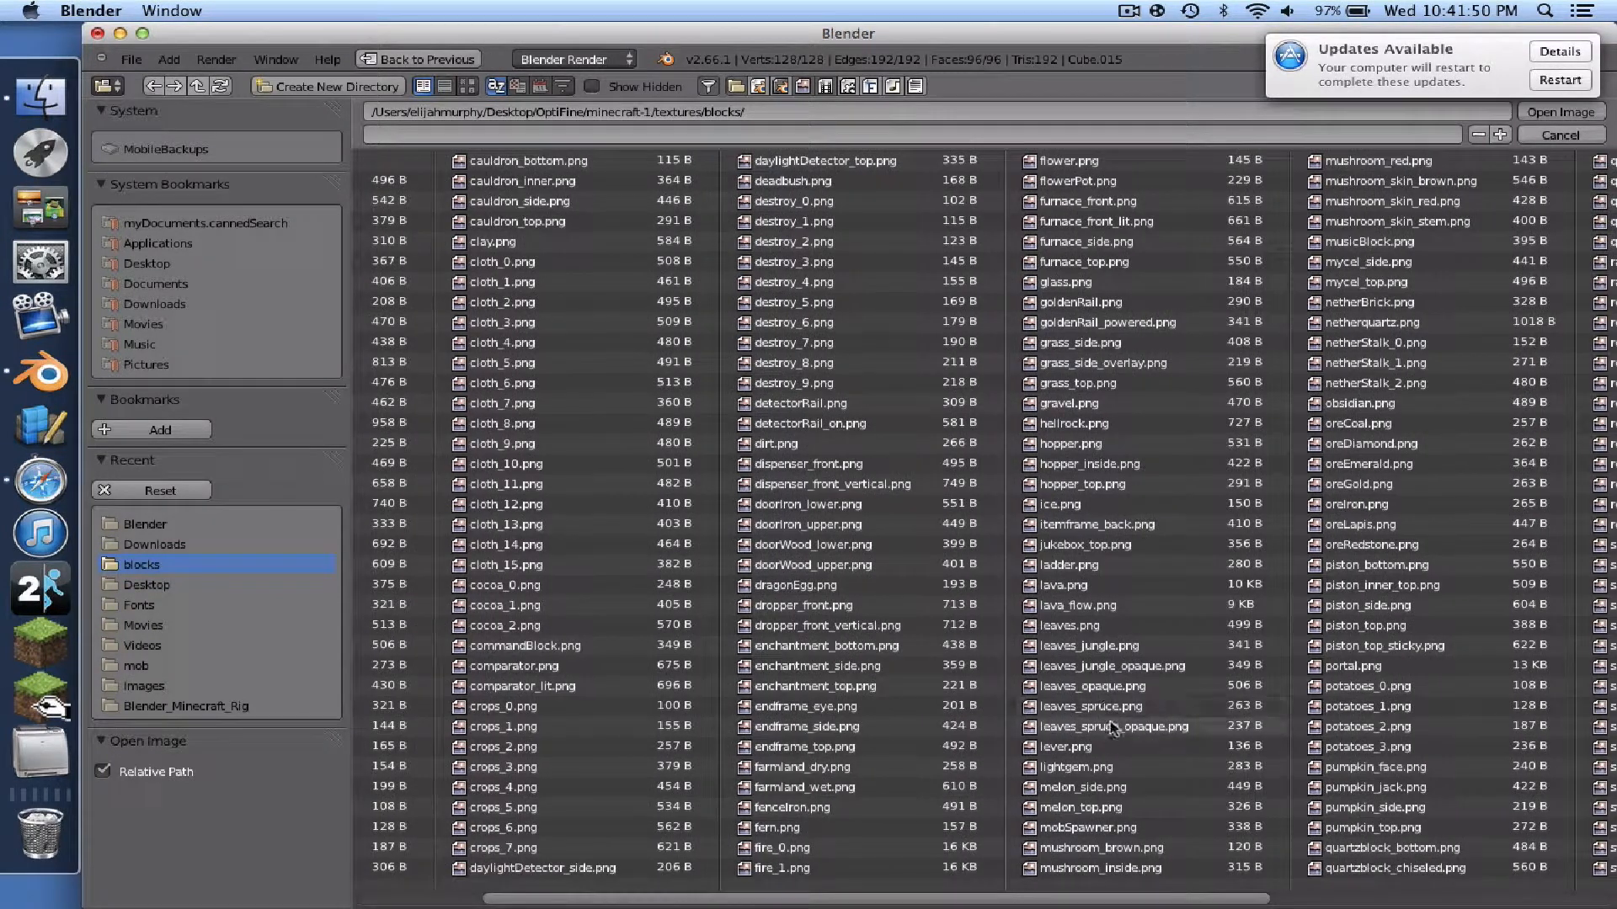
click(1108, 762)
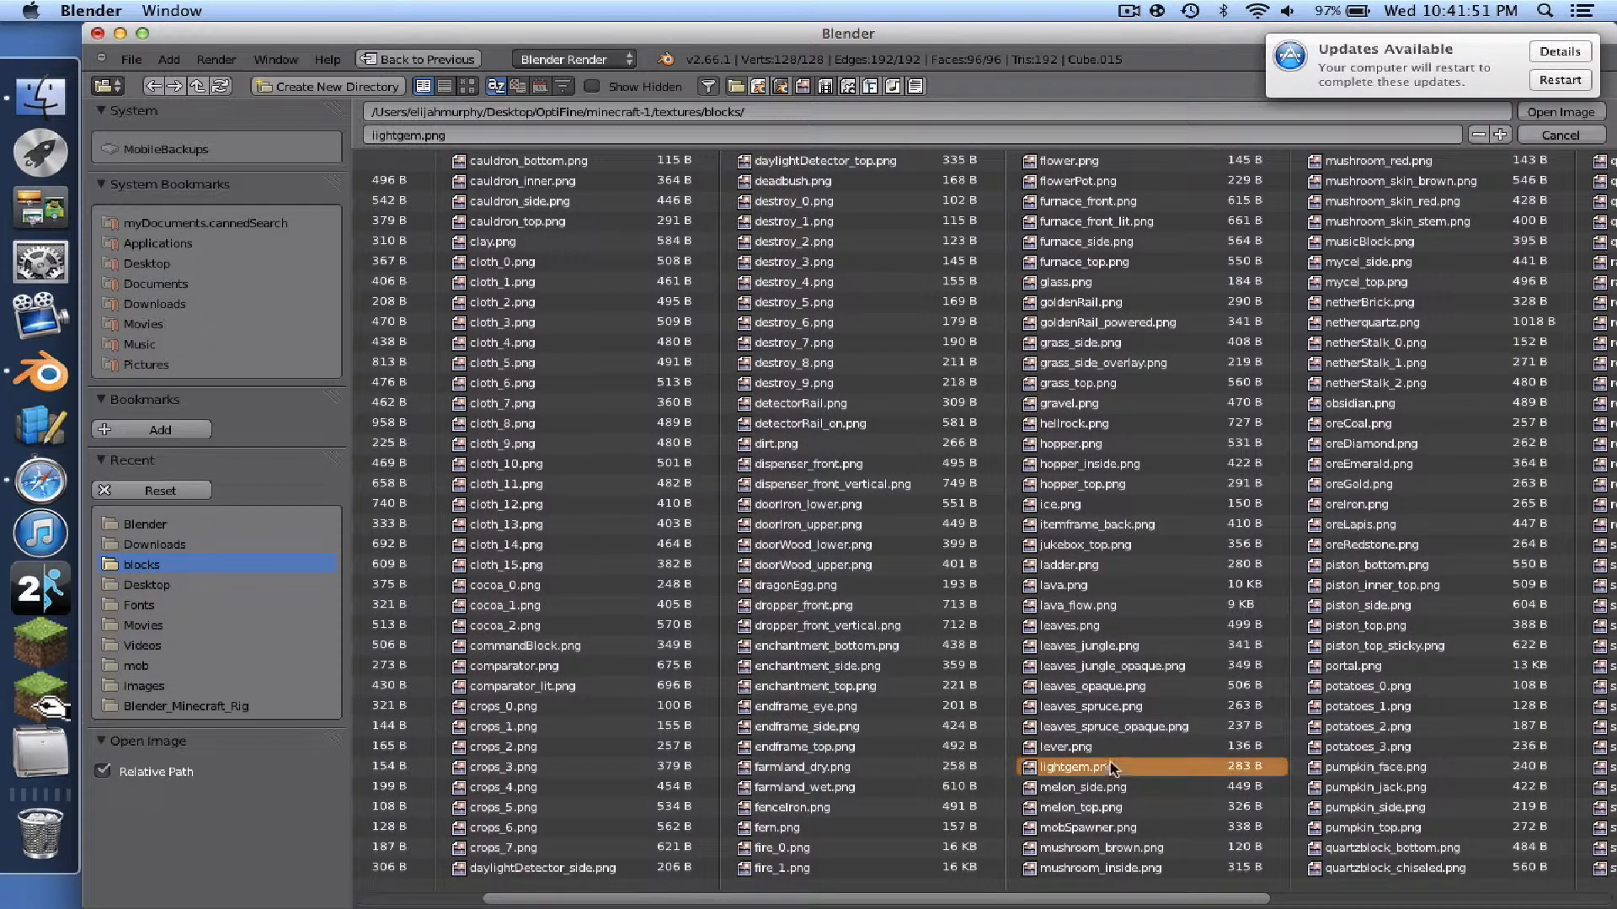
click(1552, 112)
scroll(1335, 469, up, 5)
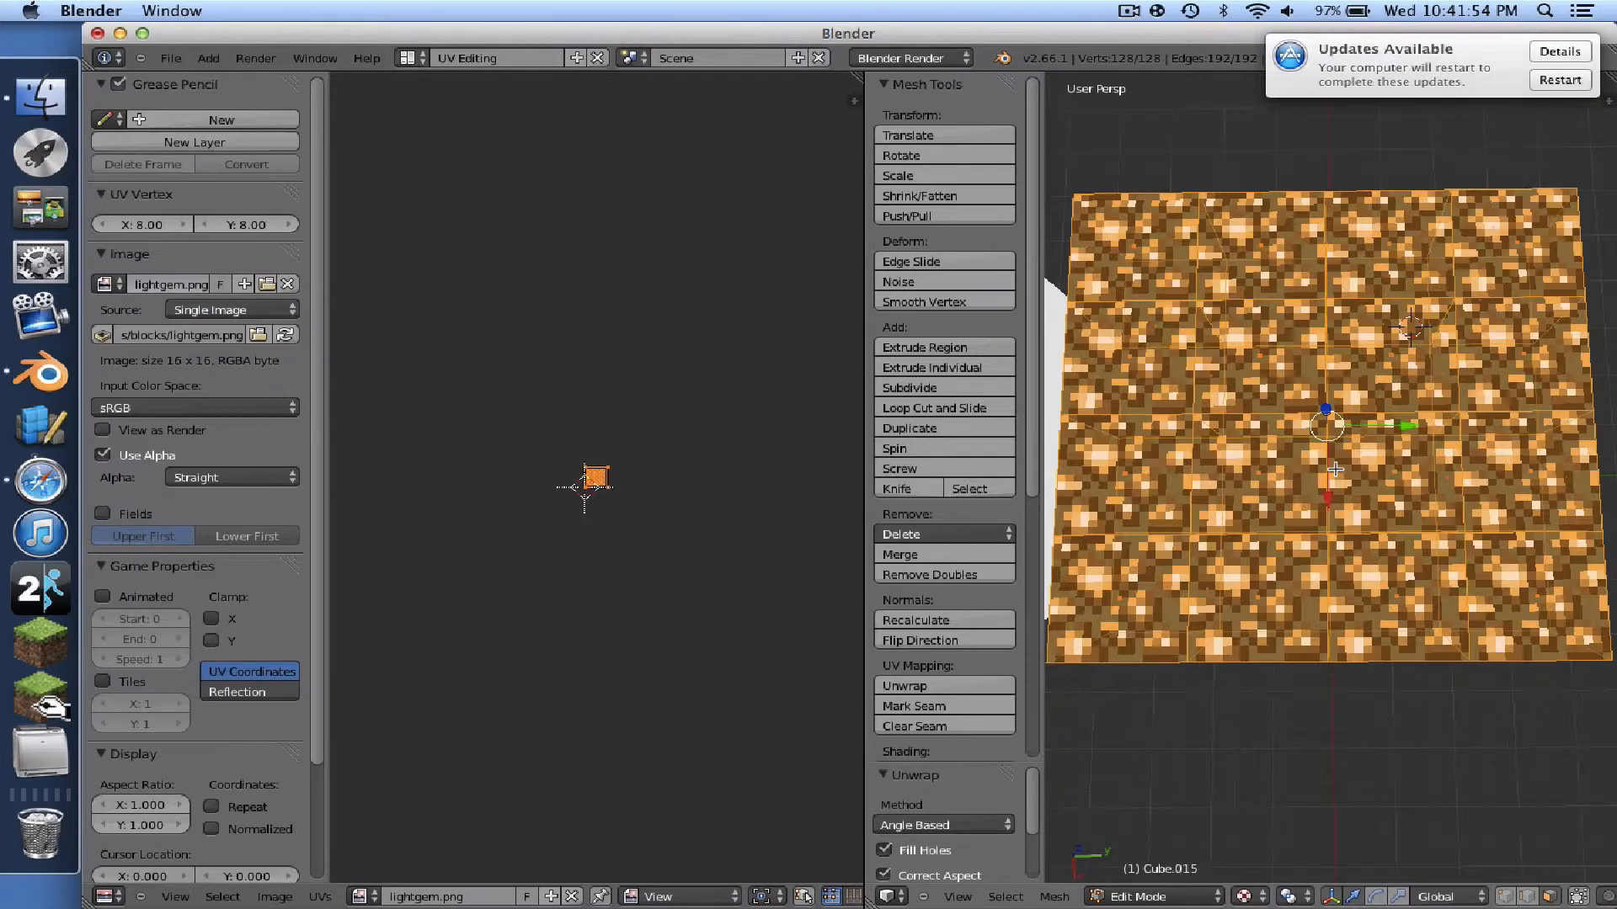
scroll(1335, 469, down, 2)
scroll(1330, 471, up, 2)
scroll(1275, 482, down, 5)
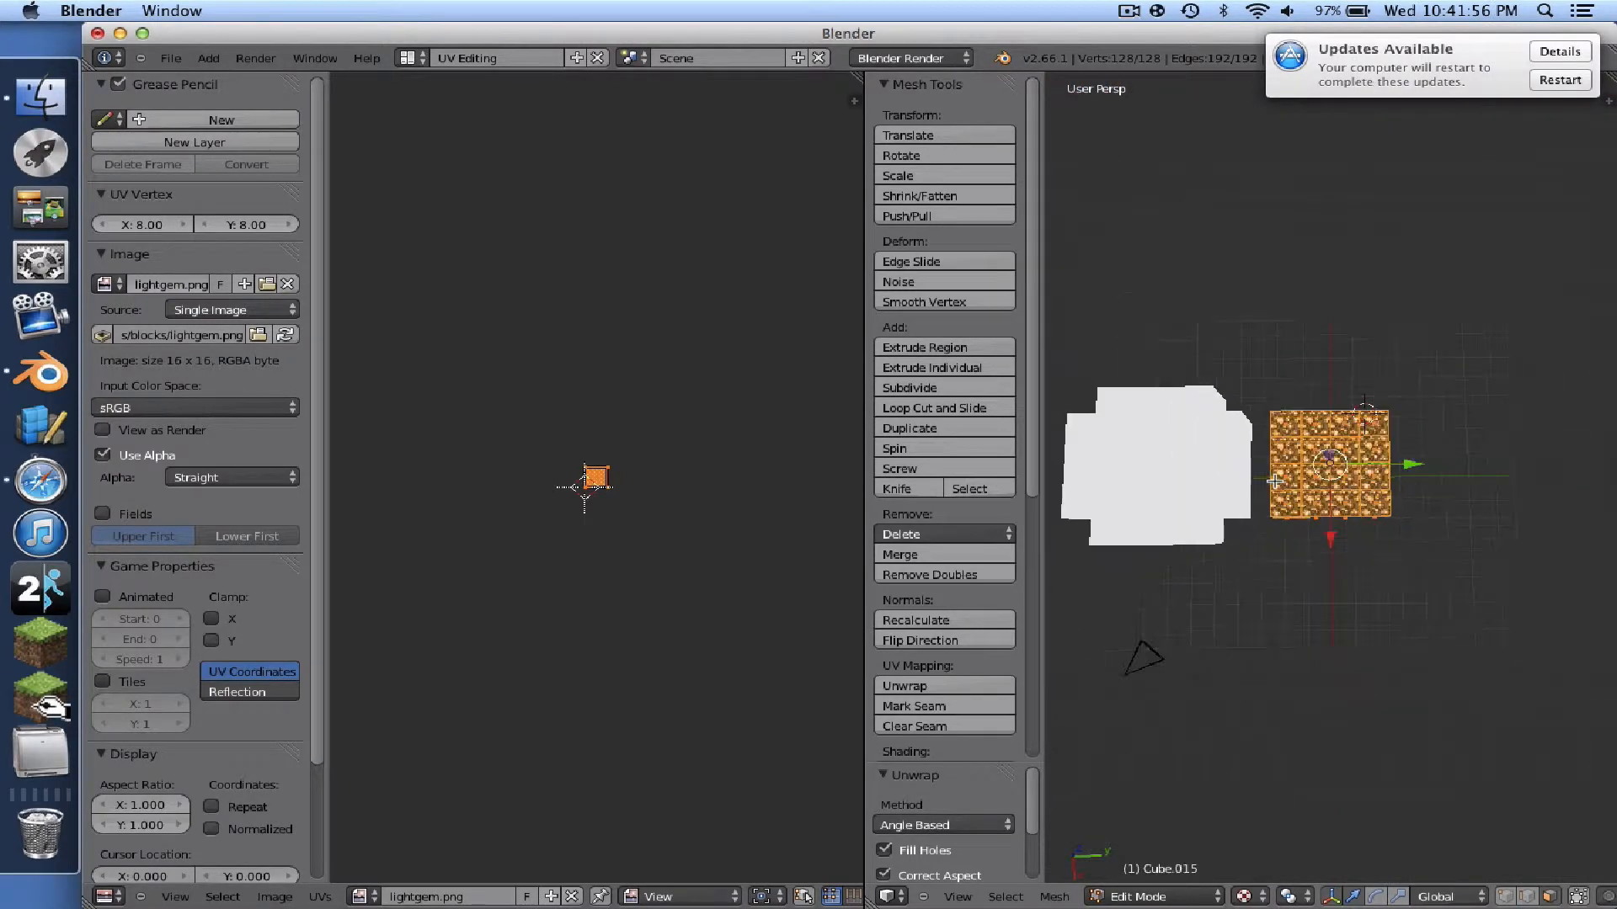
scroll(1275, 482, up, 8)
scroll(1274, 481, down, 4)
scroll(1273, 482, down, 5)
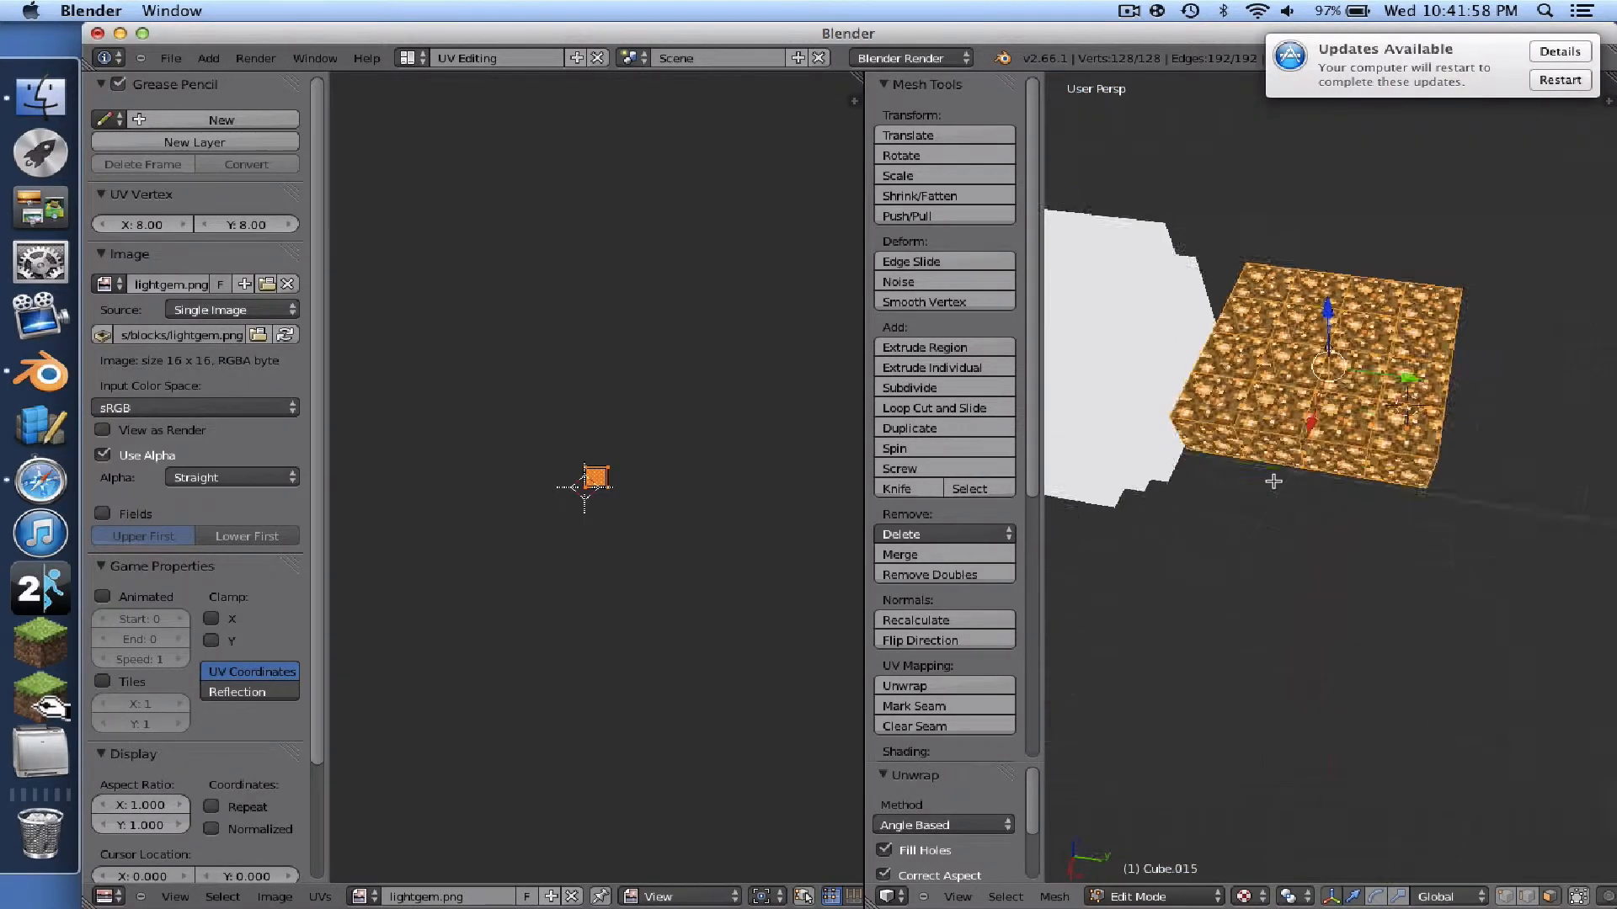
scroll(1273, 482, down, 5)
- Render the scene as a still image to check it, and return the render area to the 3D View
drag(994, 34, 953, 34)
click(214, 58)
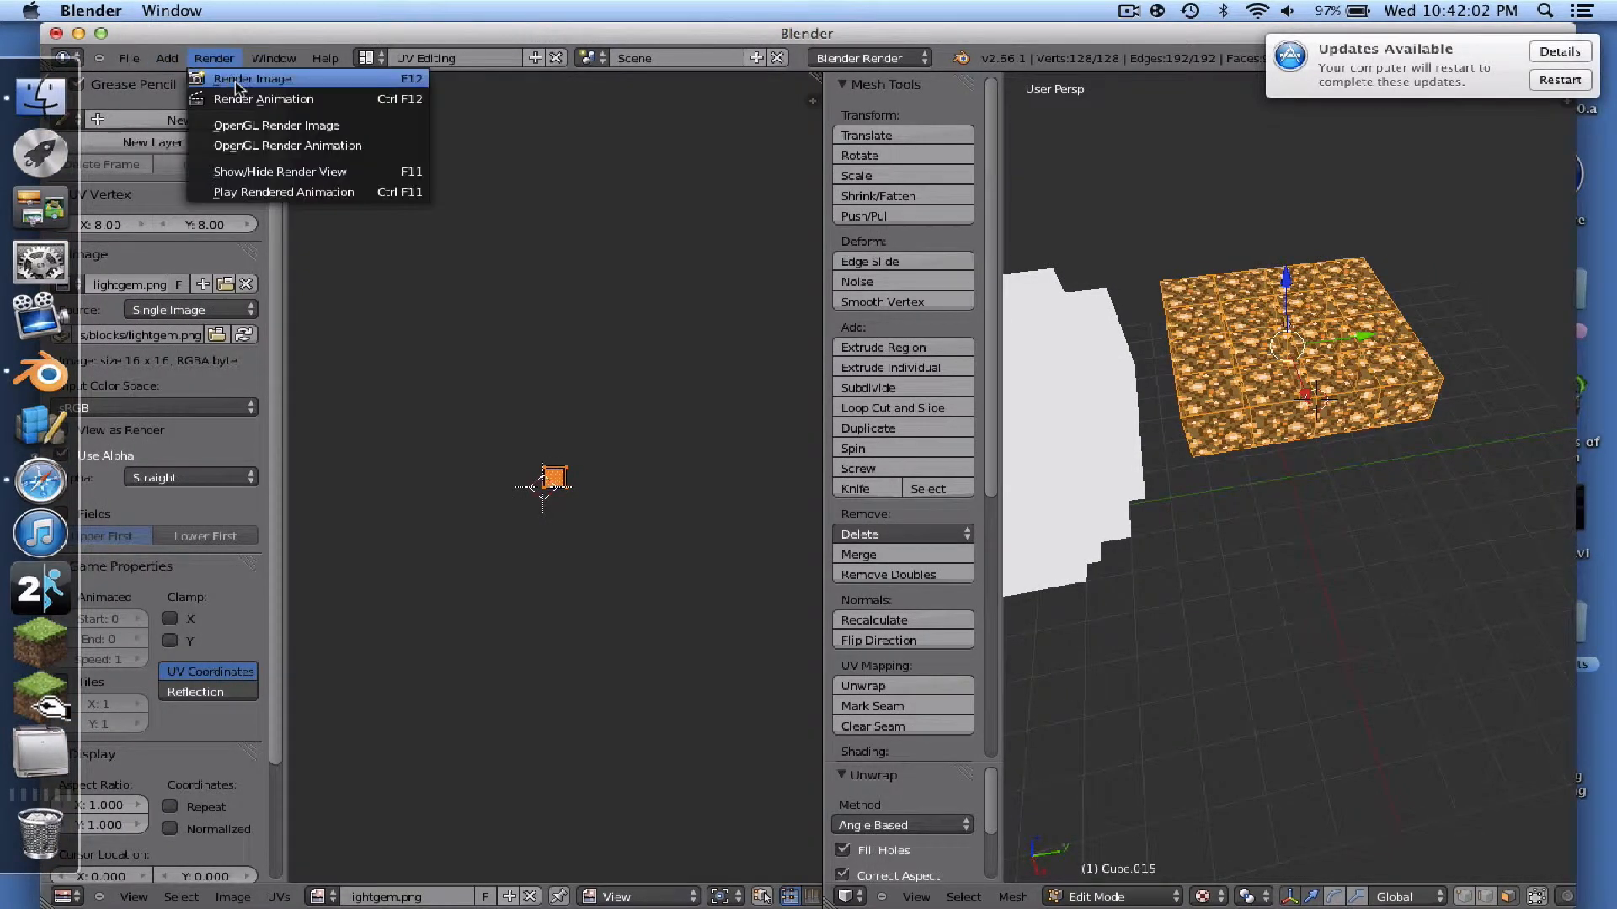
click(235, 83)
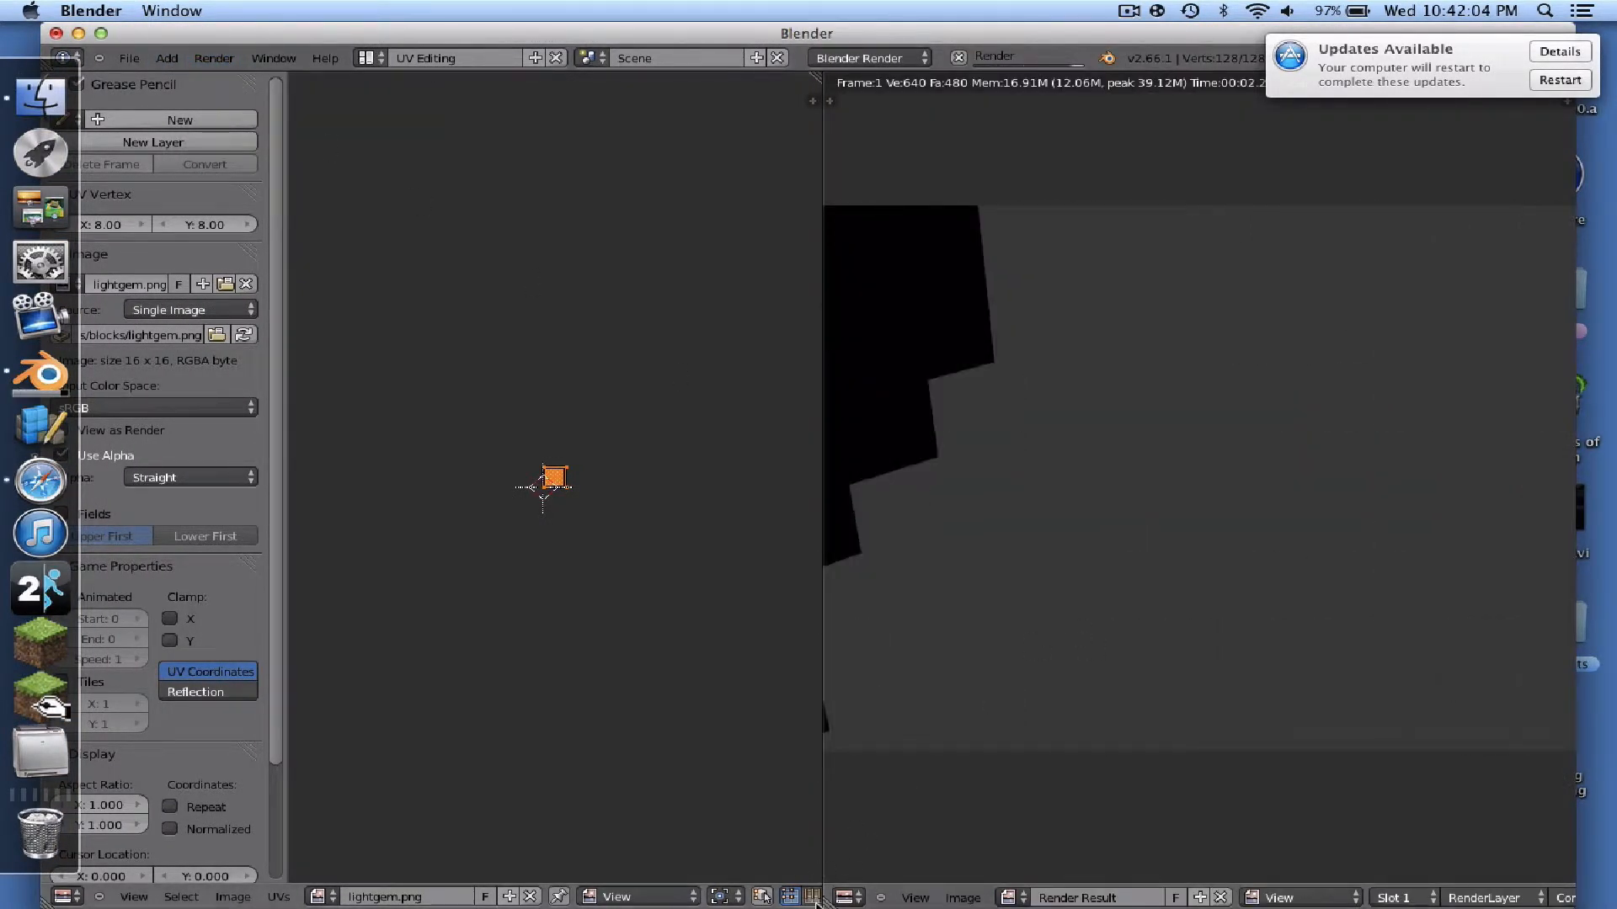
click(849, 897)
click(867, 877)
- Select the first face in the far row on the block's top to show its UVs over the lightgem.png texture
scroll(1229, 570, up, 2)
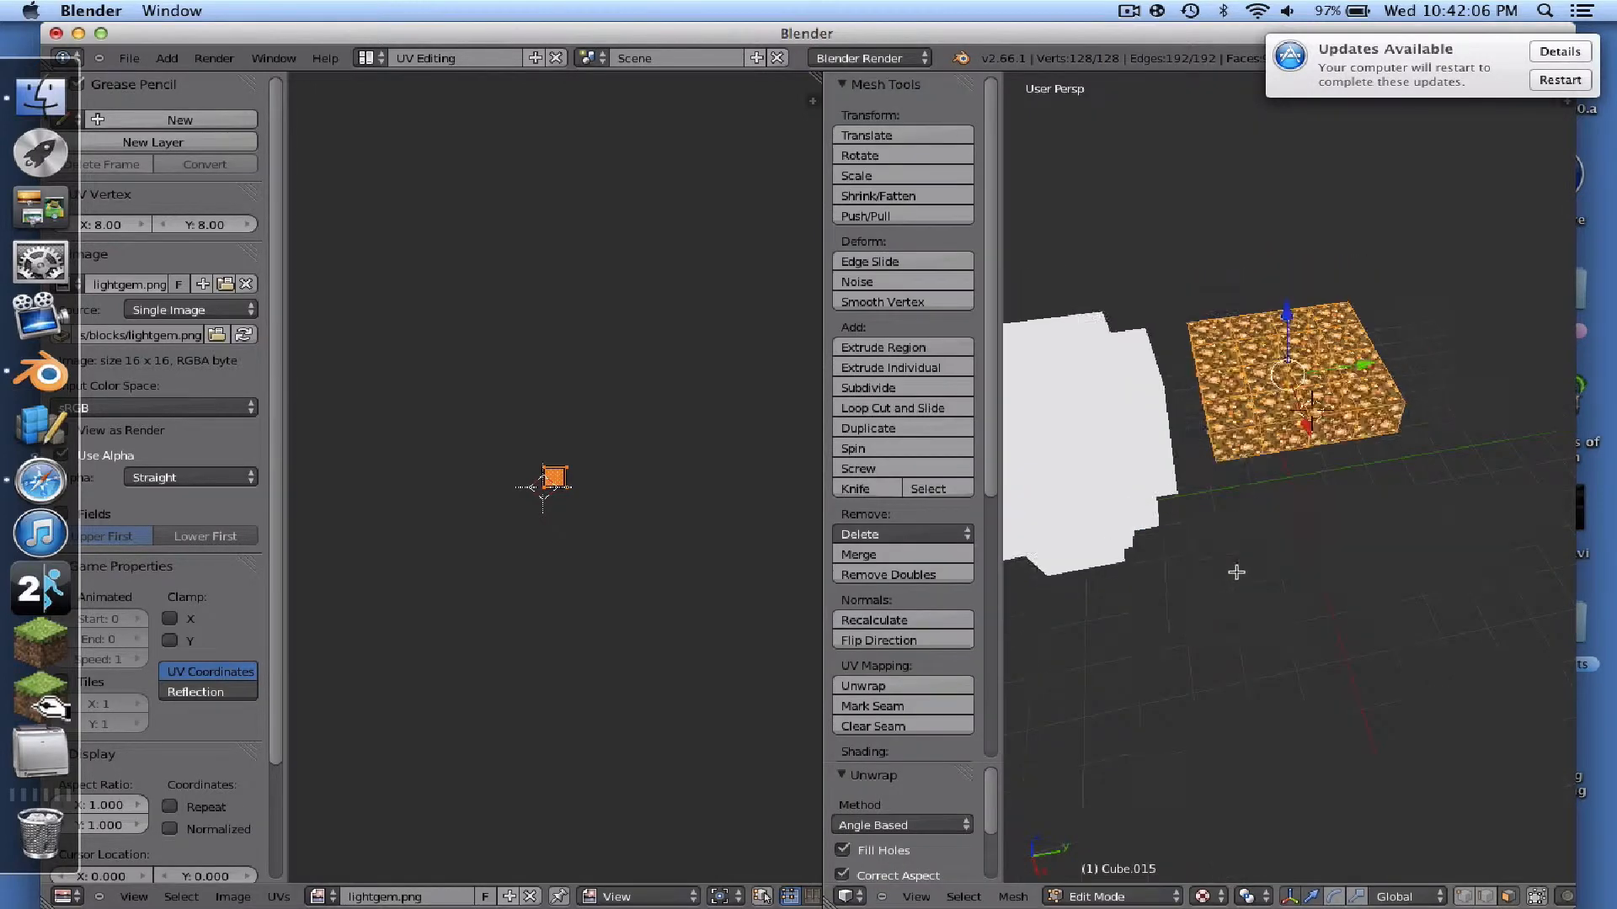
scroll(1226, 569, up, 5)
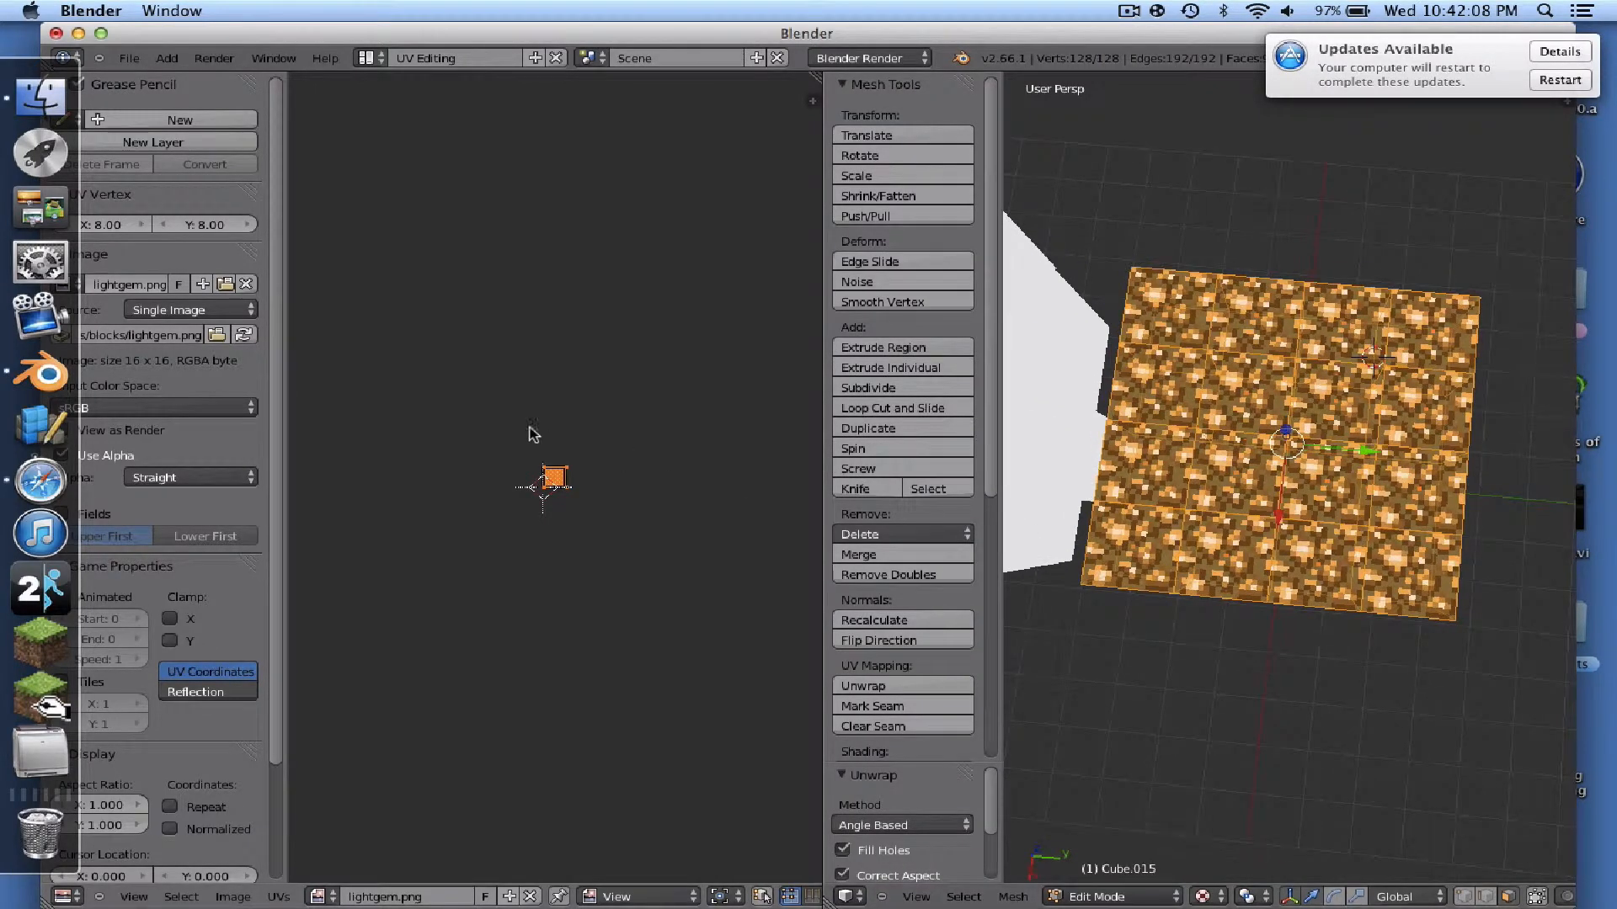
scroll(541, 484, left, 2)
scroll(542, 484, right, 3)
scroll(542, 487, down, 1)
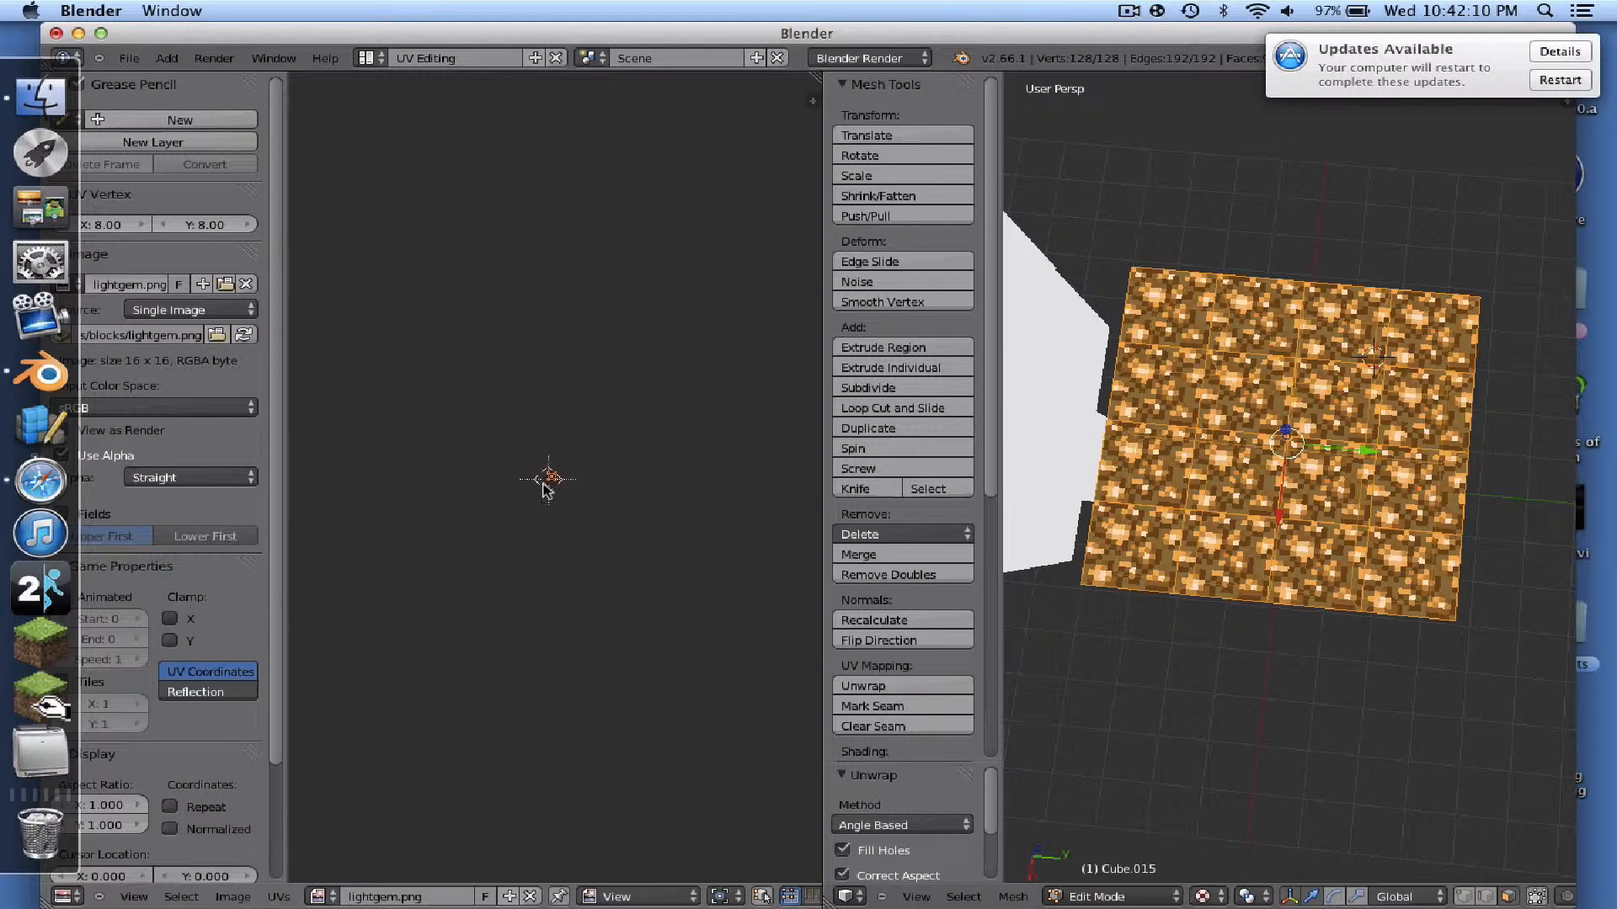
scroll(541, 488, up, 10)
scroll(542, 491, down, 3)
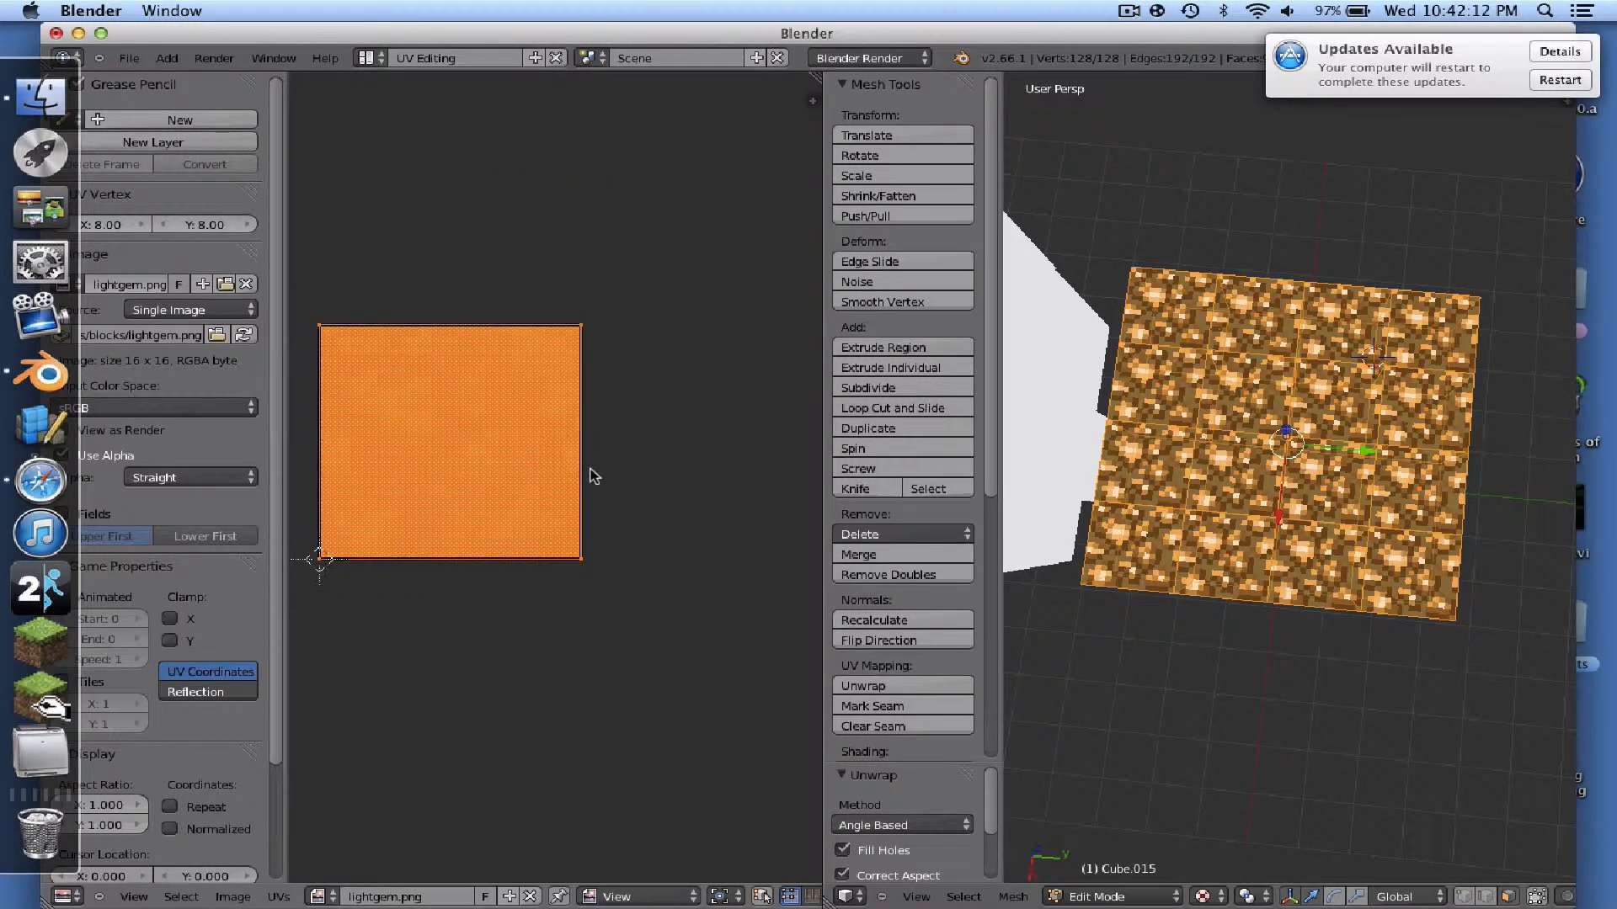
right_click(1191, 311)
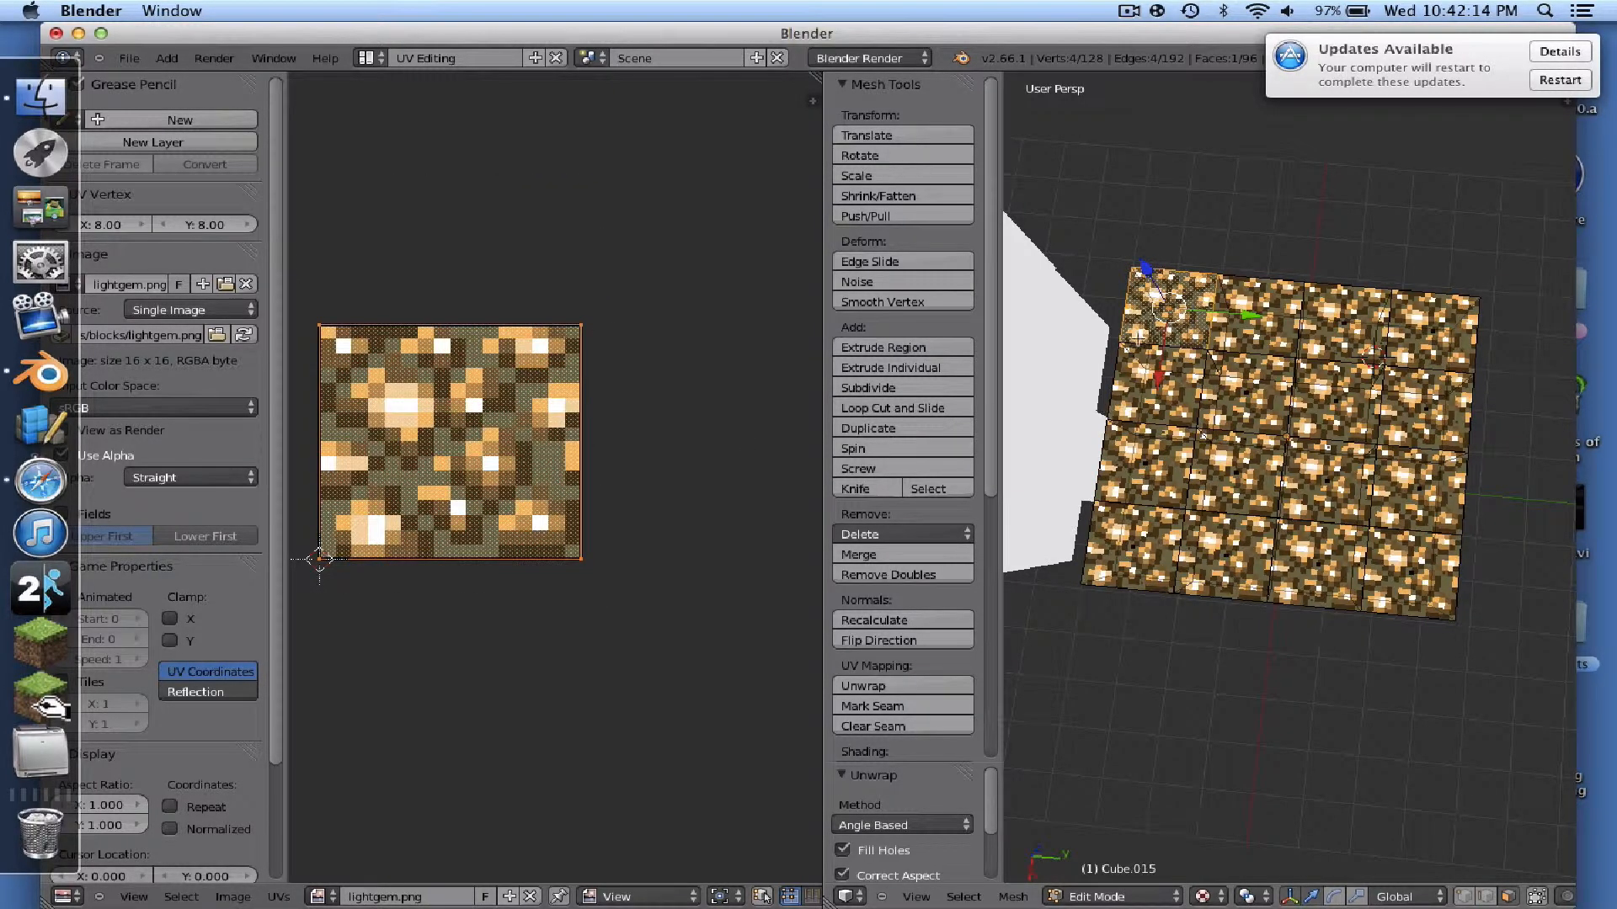
middle_drag(1320, 282, 1306, 270)
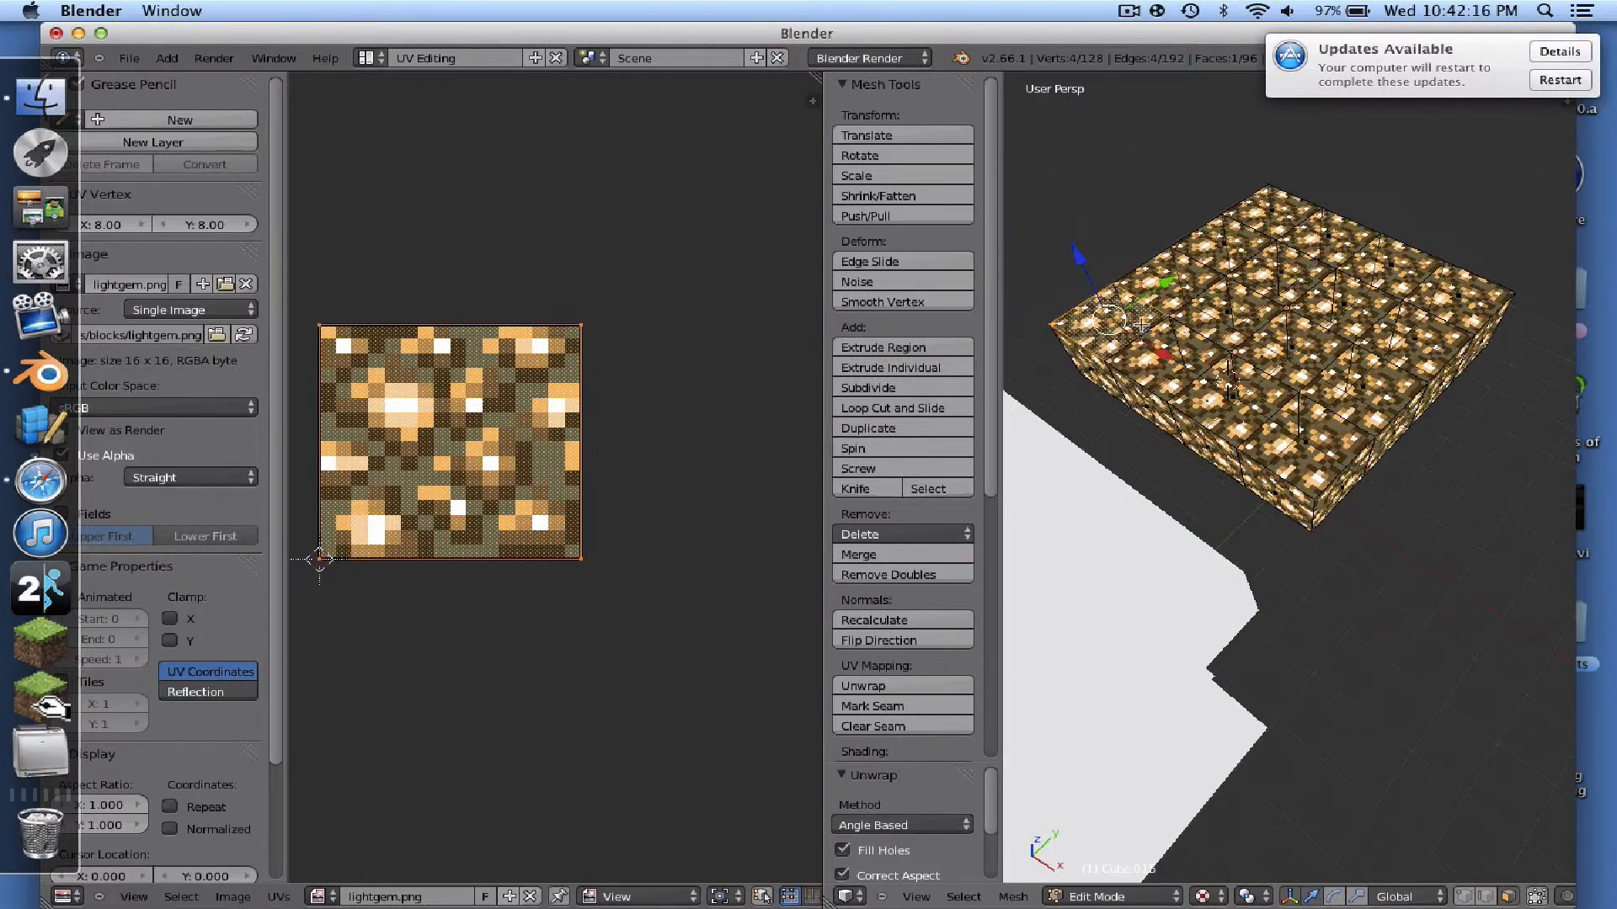
middle_drag(1046, 367, 1043, 371)
scroll(1007, 358, right, 4)
scroll(529, 464, right, 4)
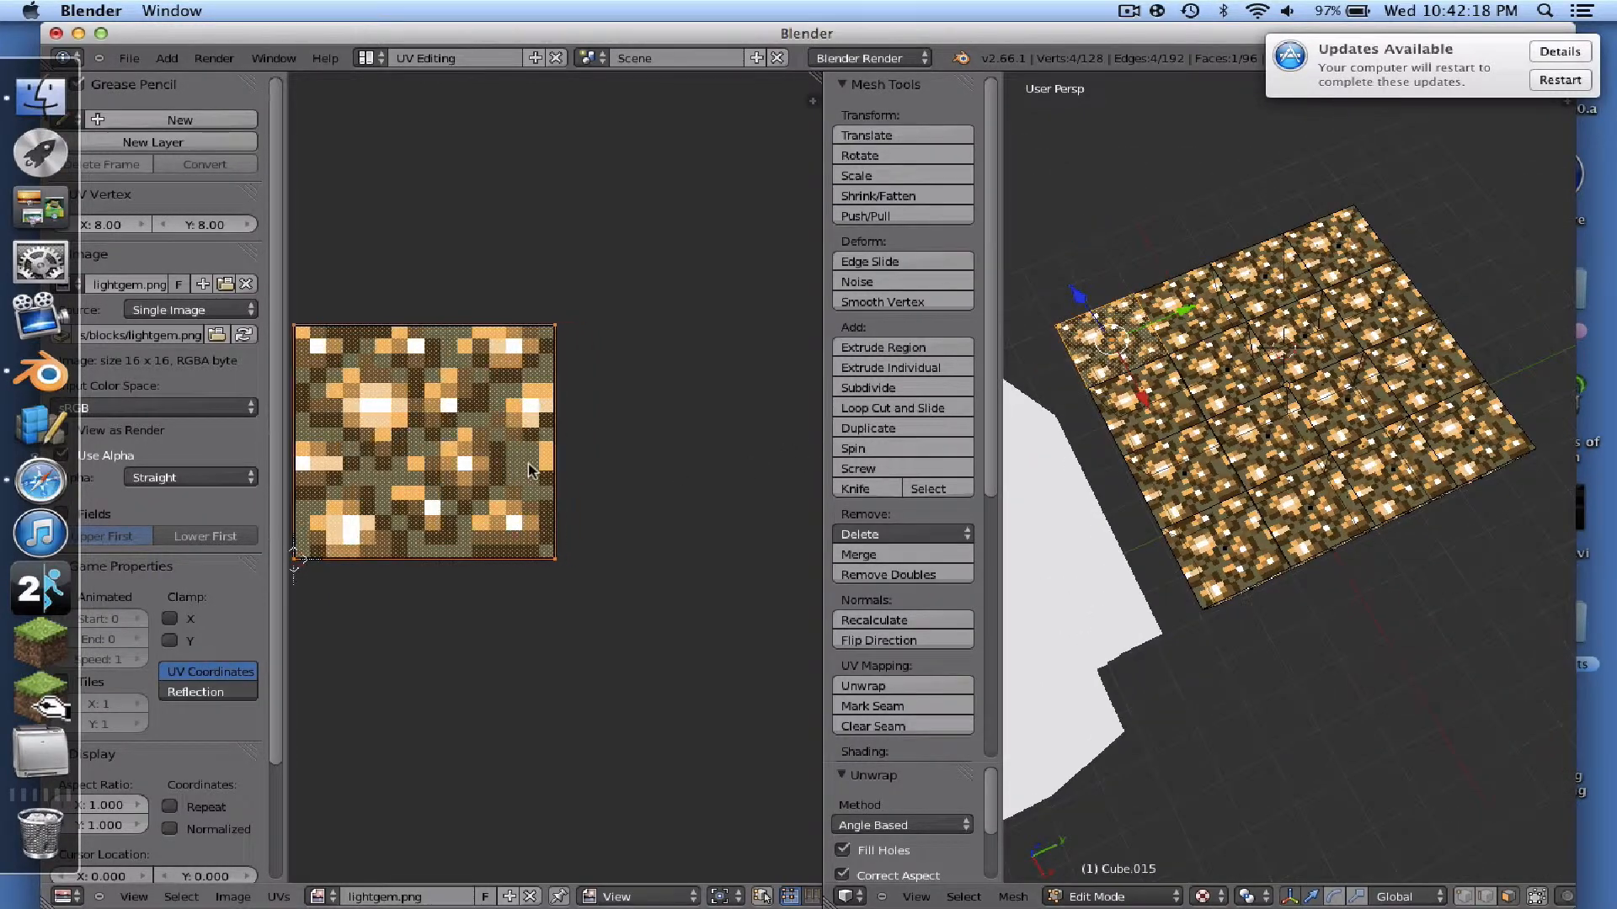
scroll(528, 464, left, 8)
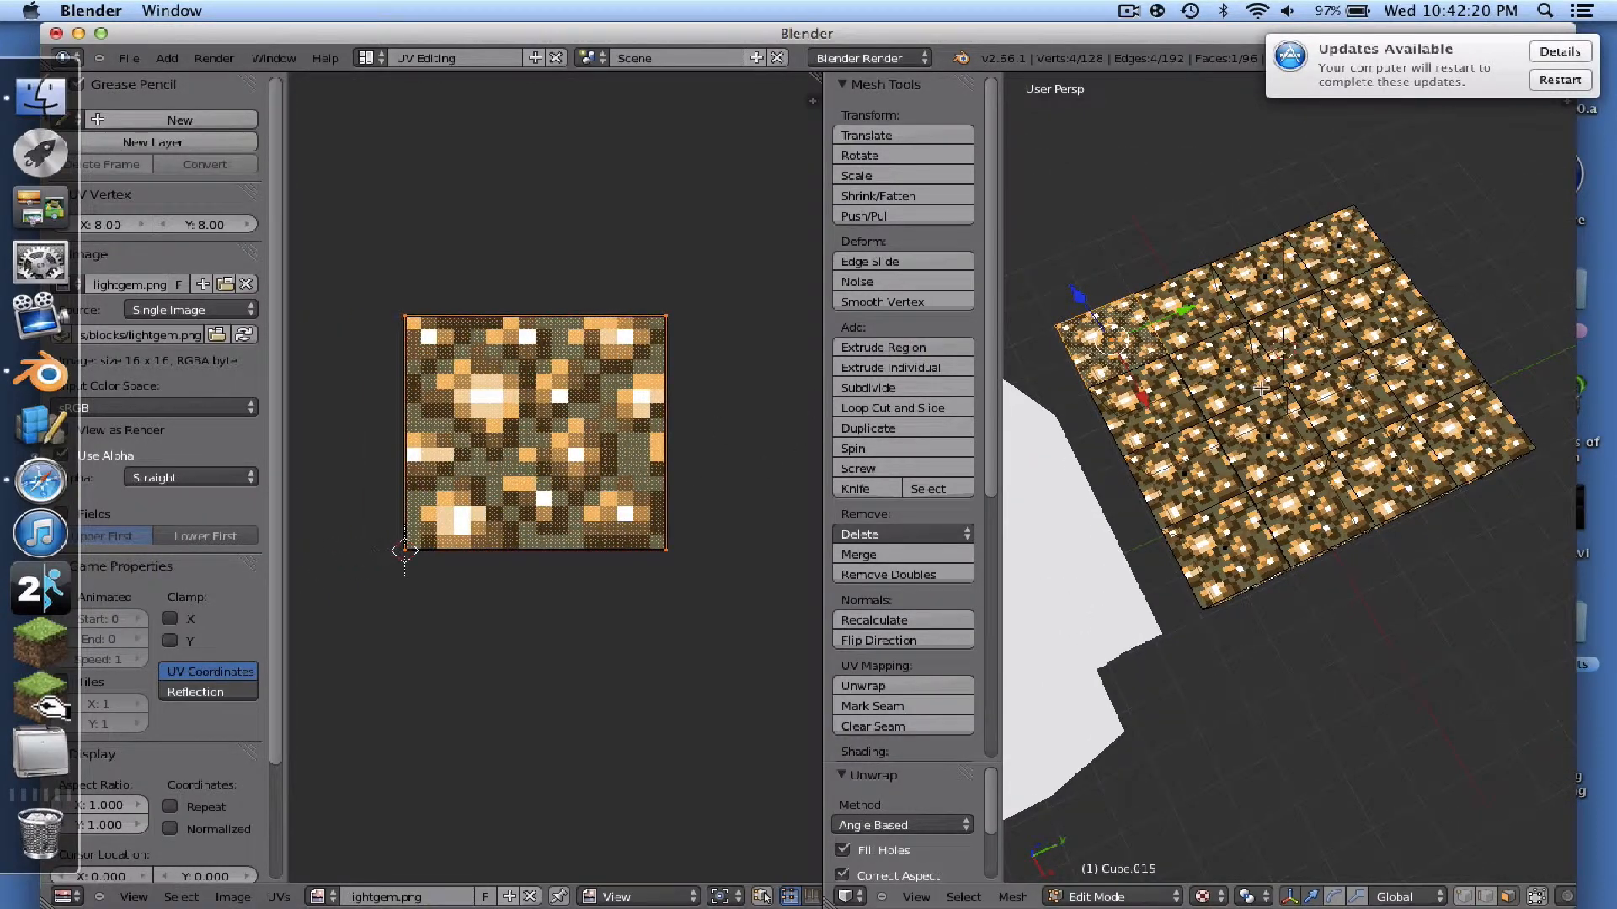
scroll(1232, 383, down, 10)
scroll(1232, 383, up, 10)
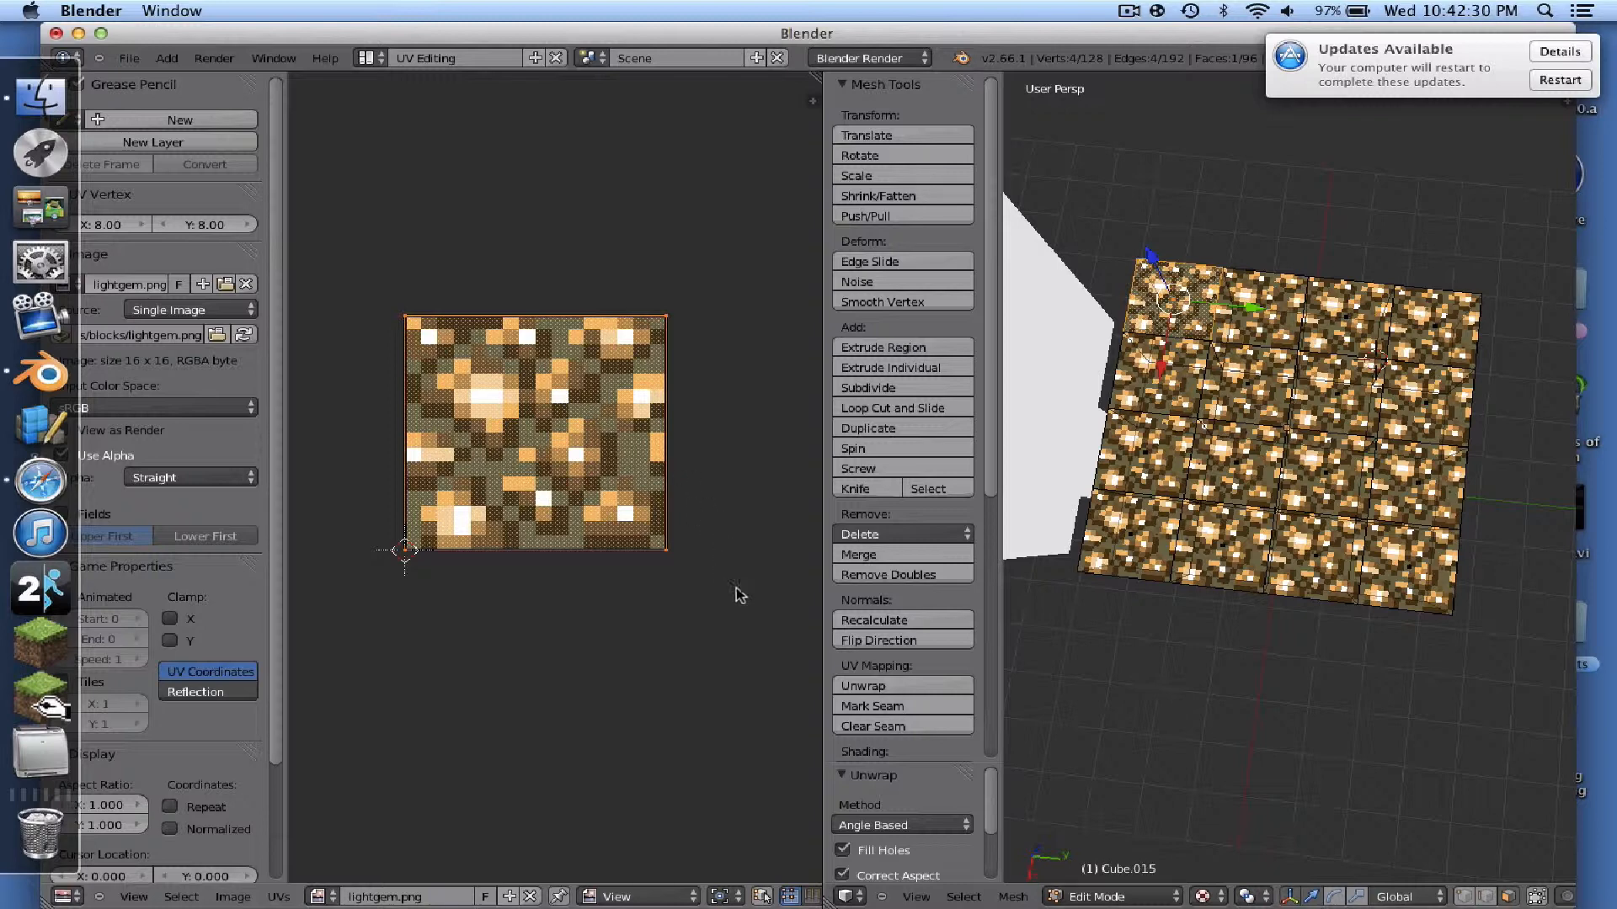
- Shrink the corner face's UVs to about 0.06 scale and fit them to the texture's top-left pixel with Selected to Pixels
scroll(1508, 902, down, 3)
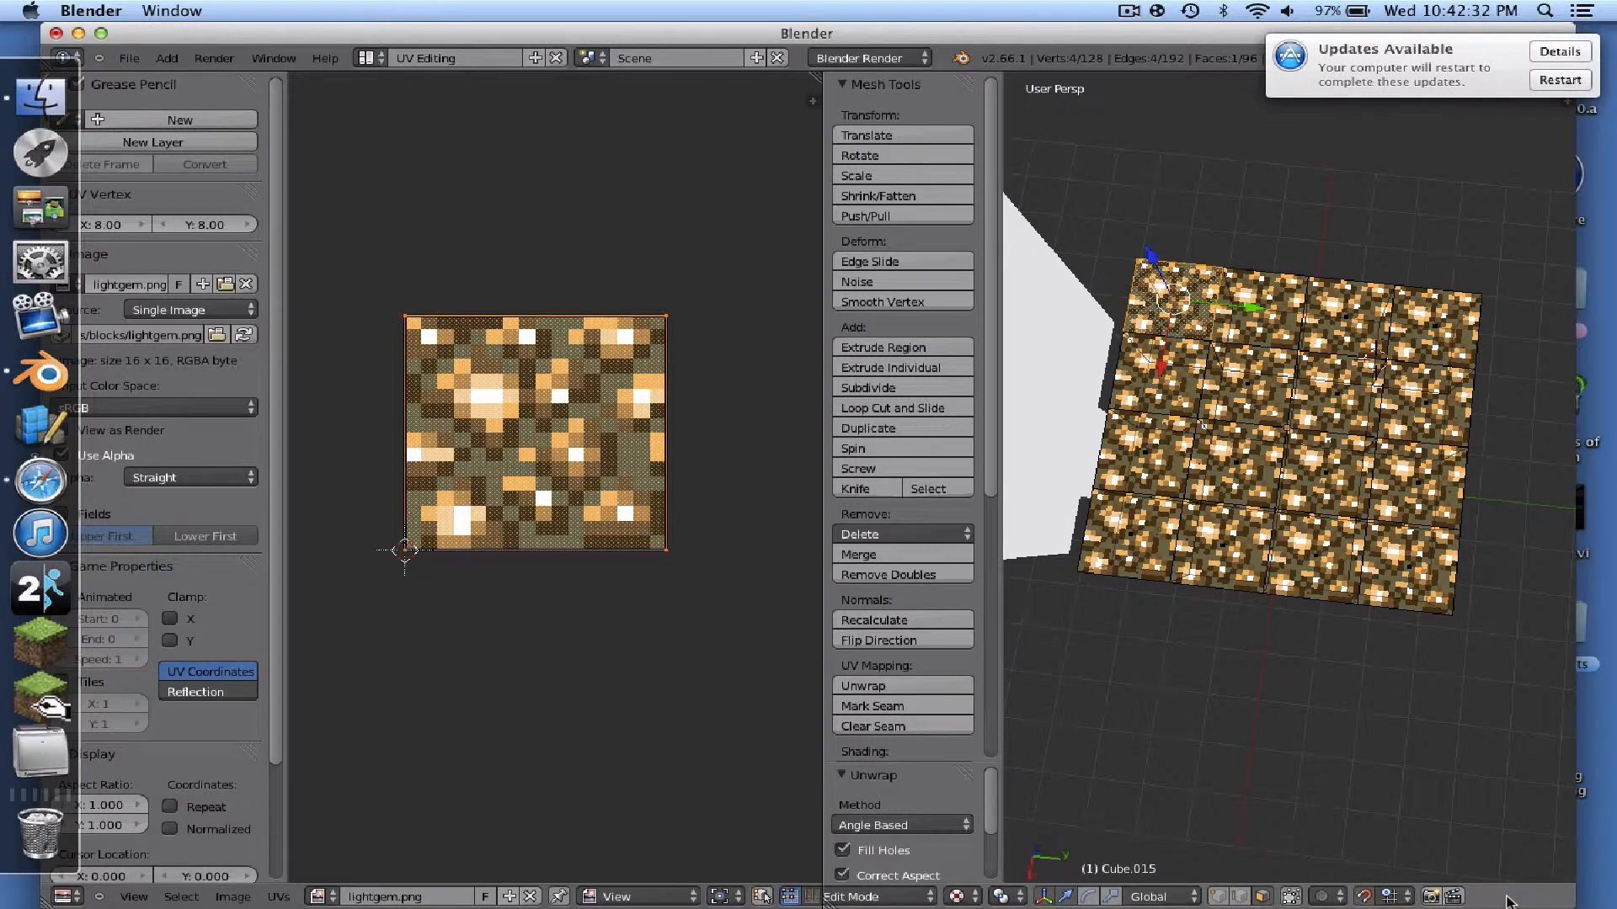
click(1364, 896)
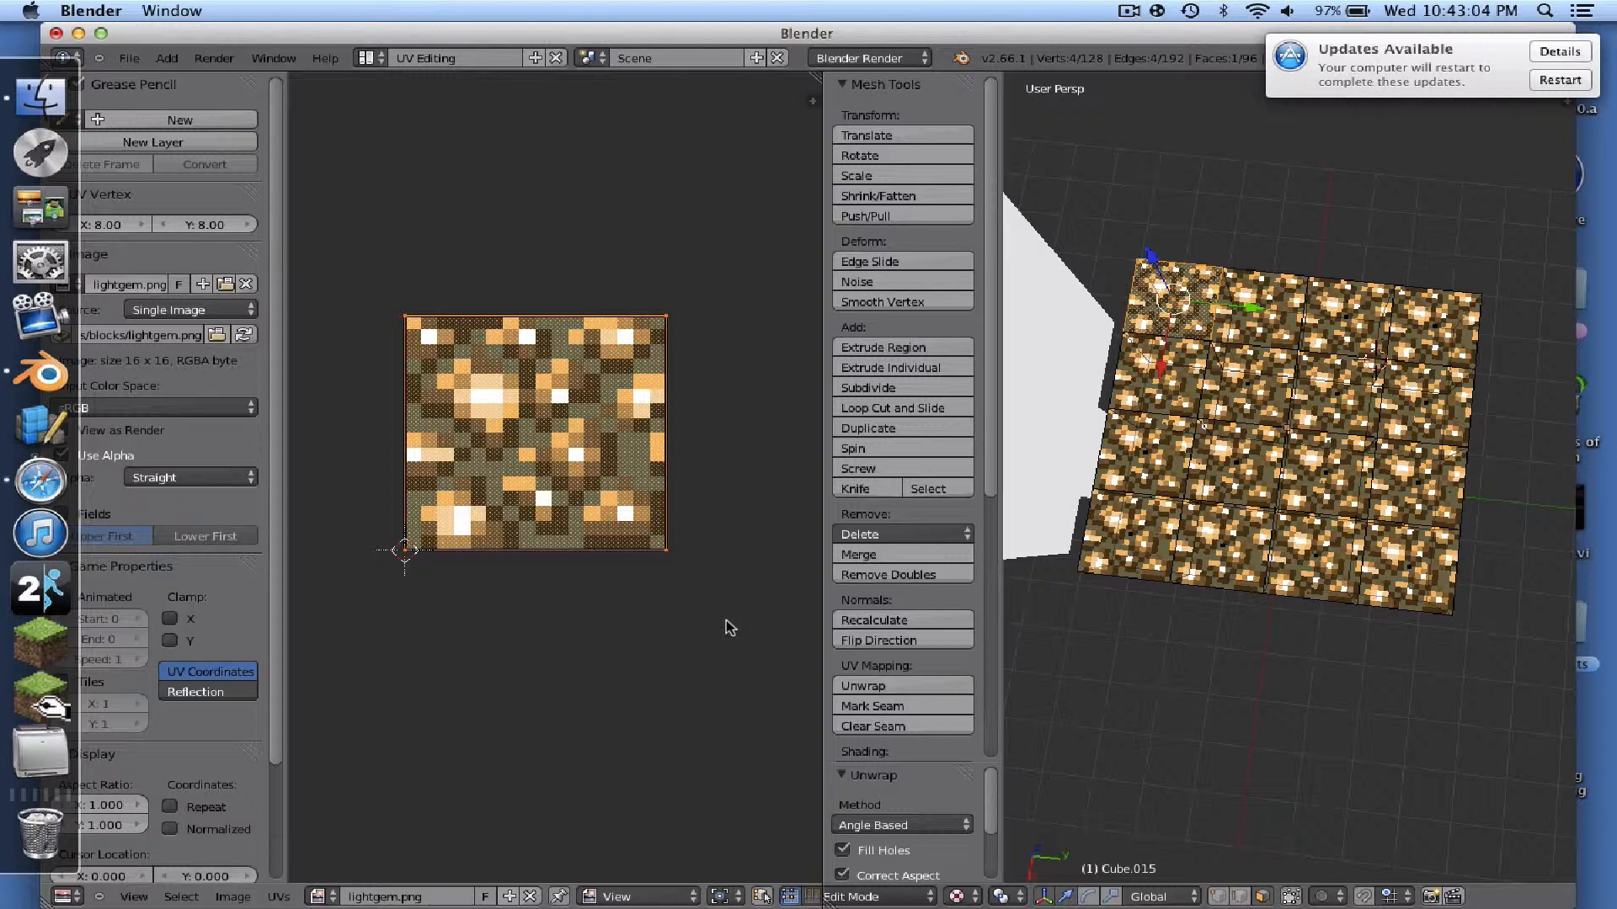
key(s)
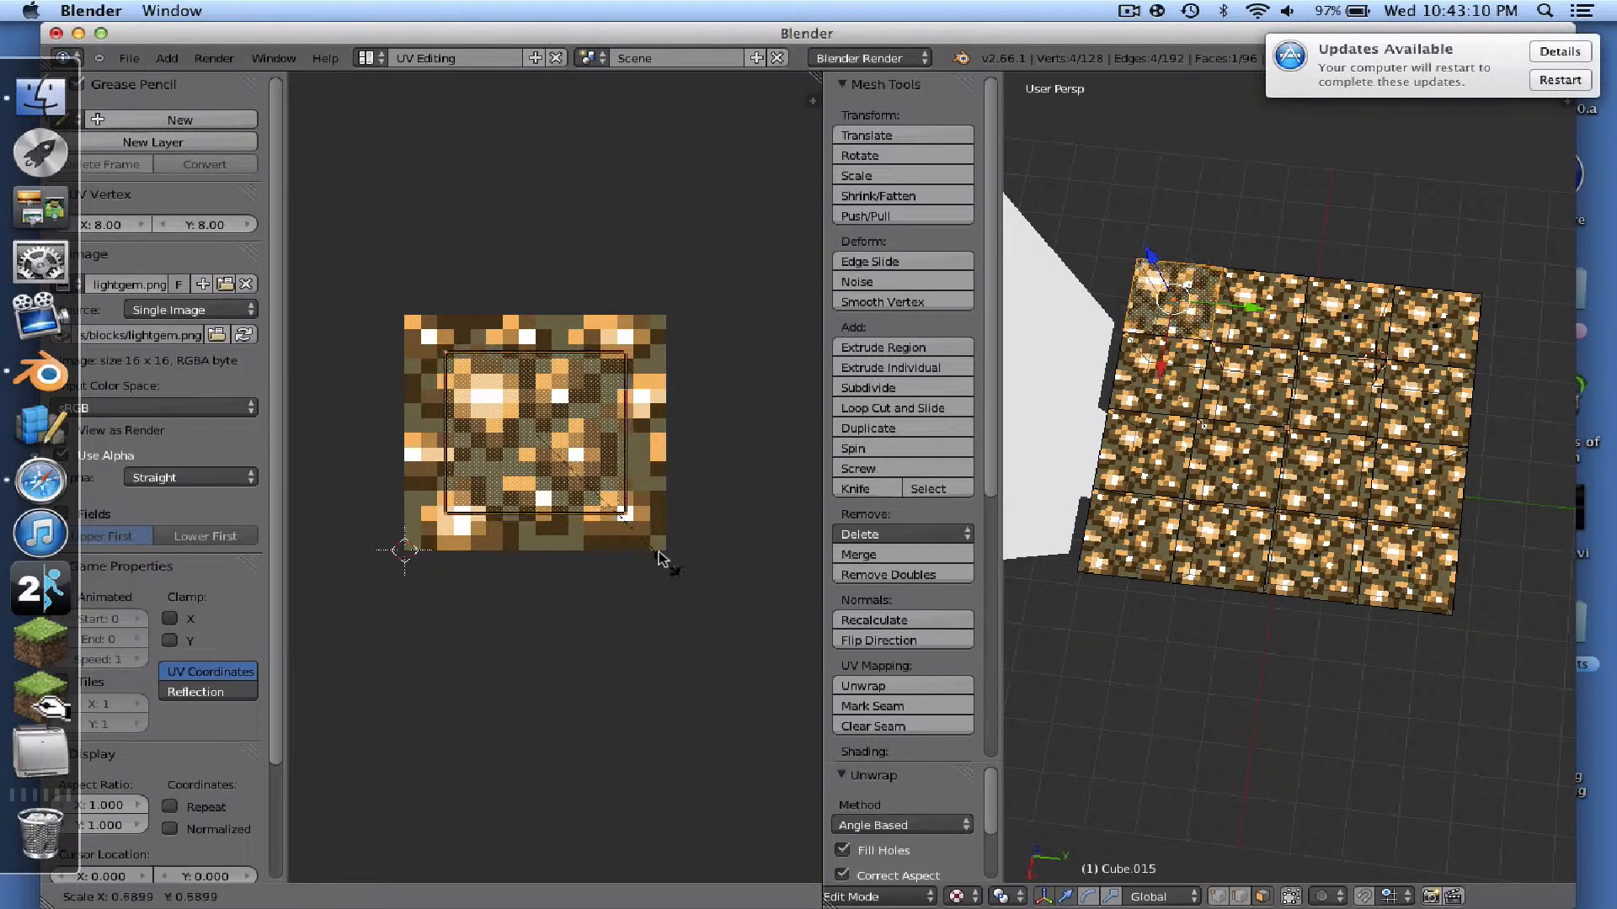
click(527, 452)
key(g)
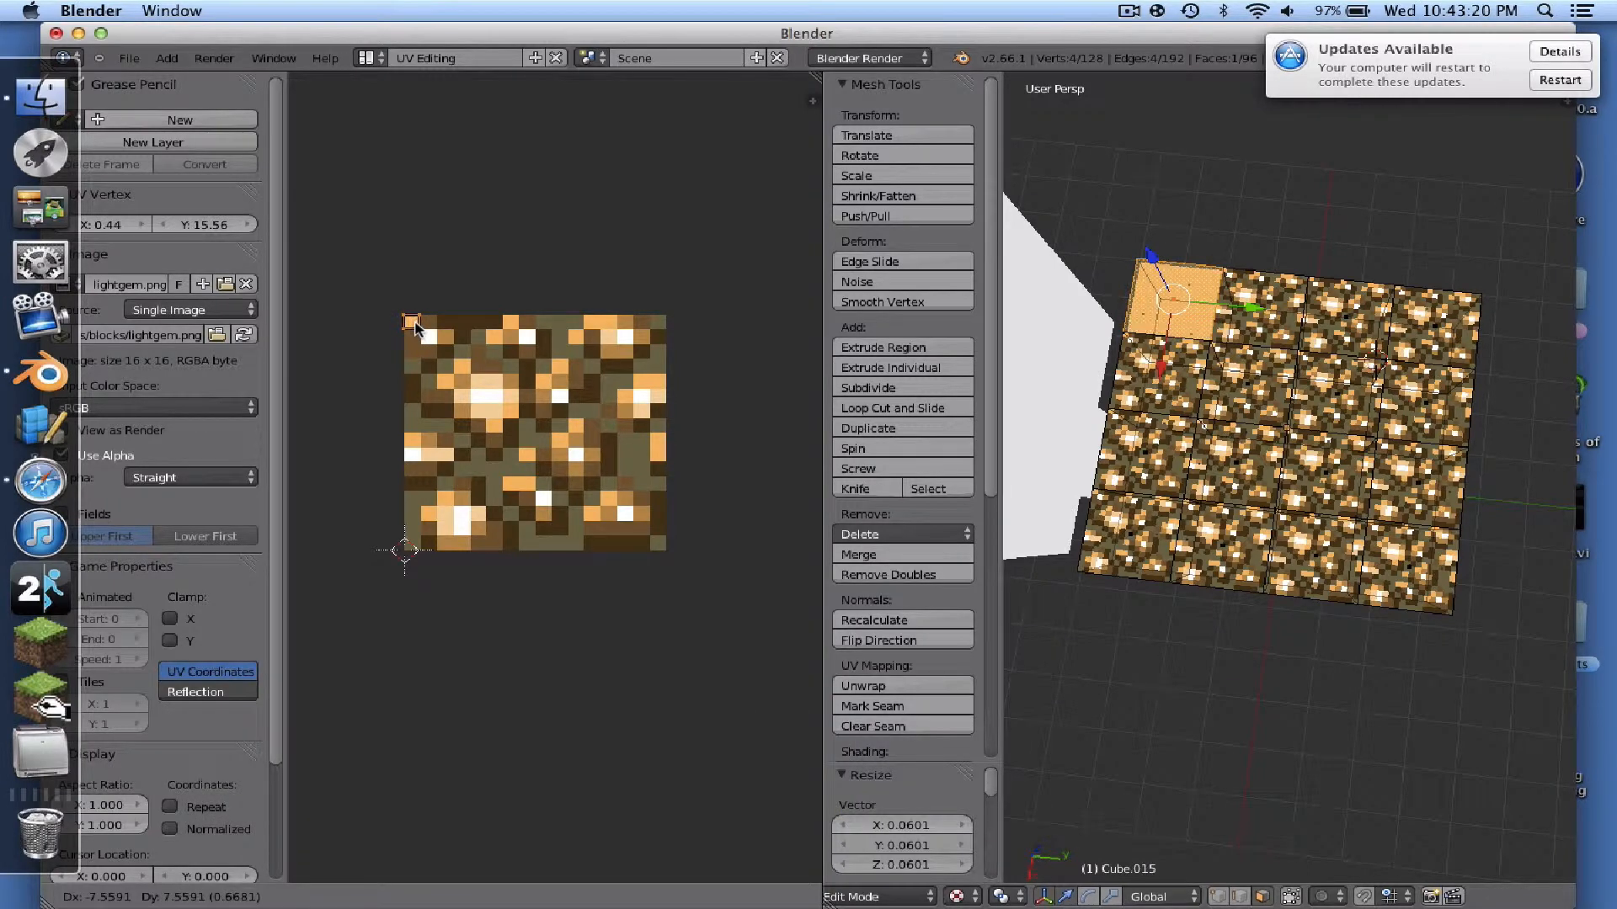
click(416, 331)
key(shift+s)
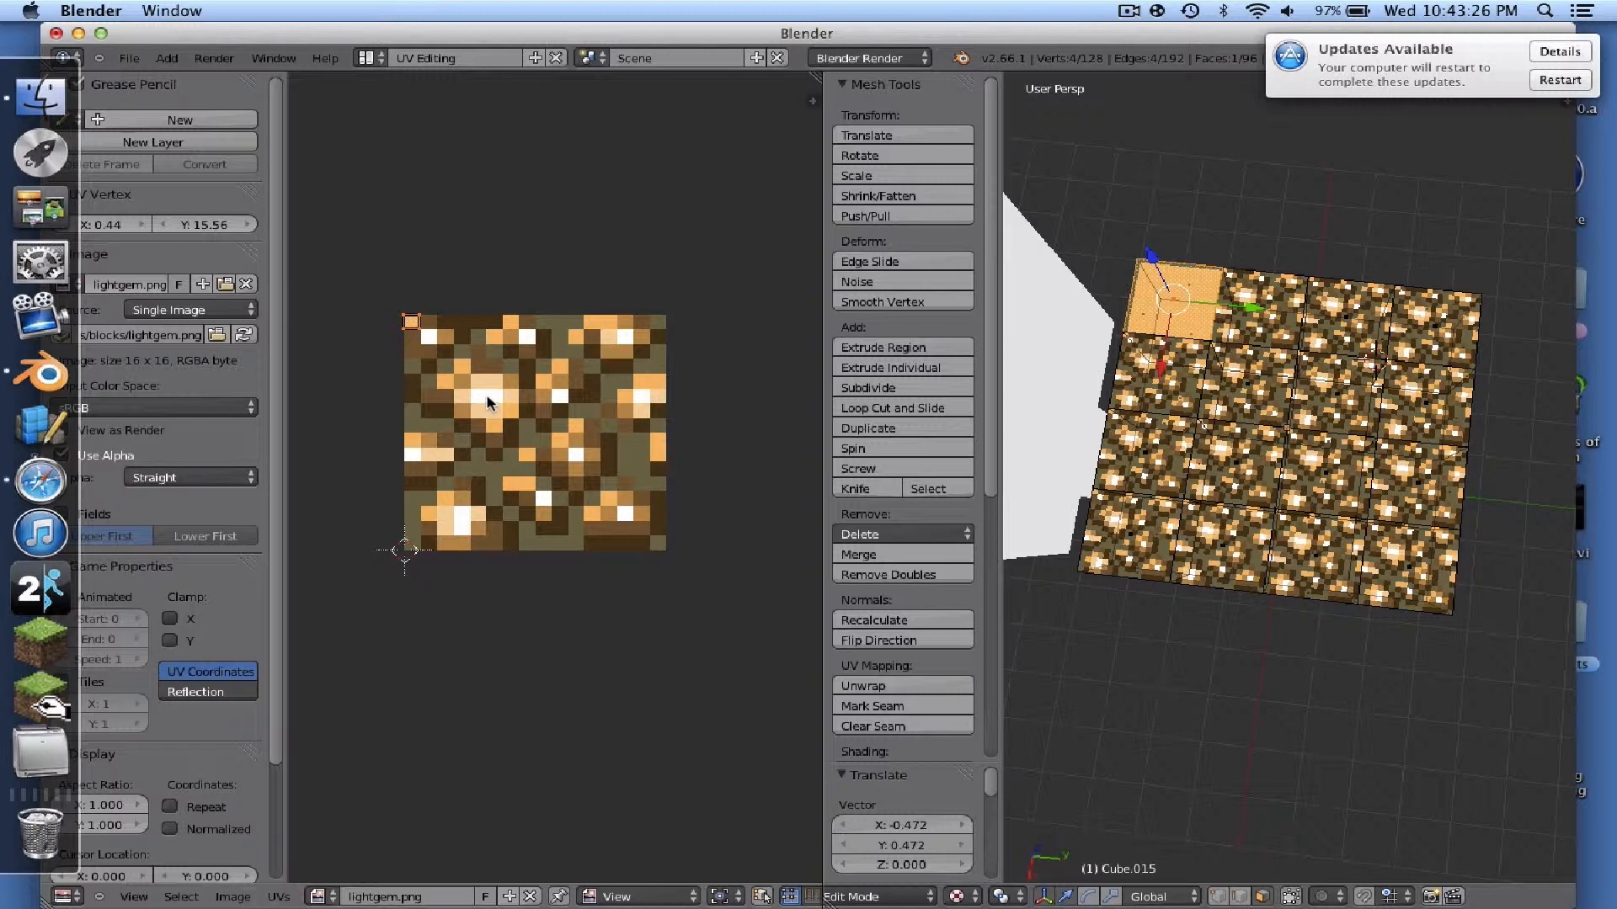
key(shift)
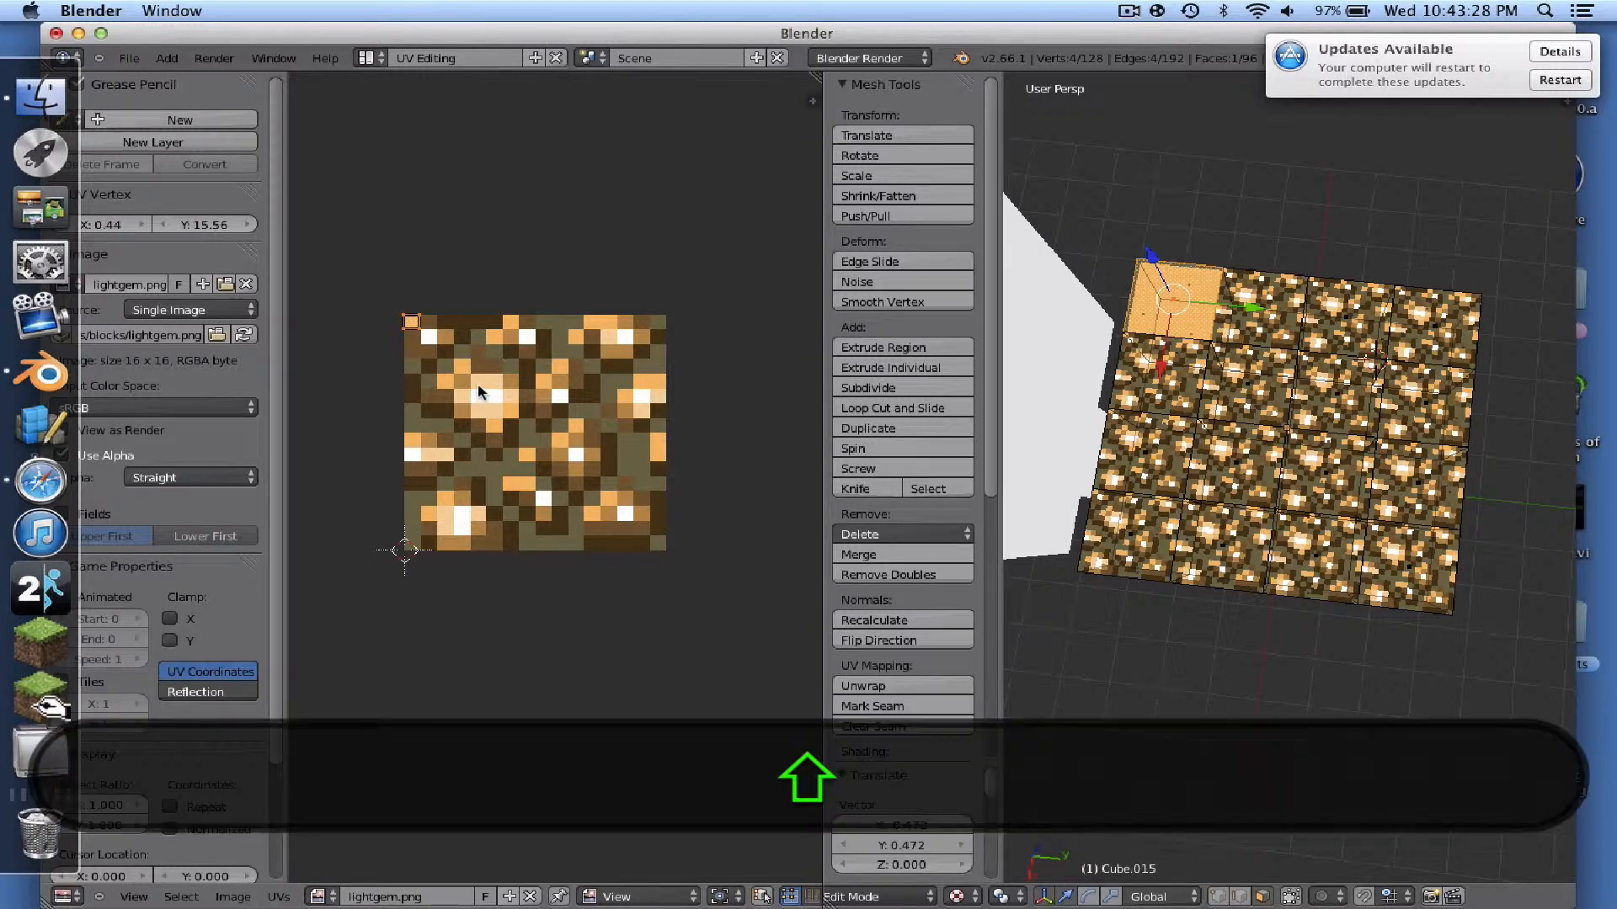
key(shift+s)
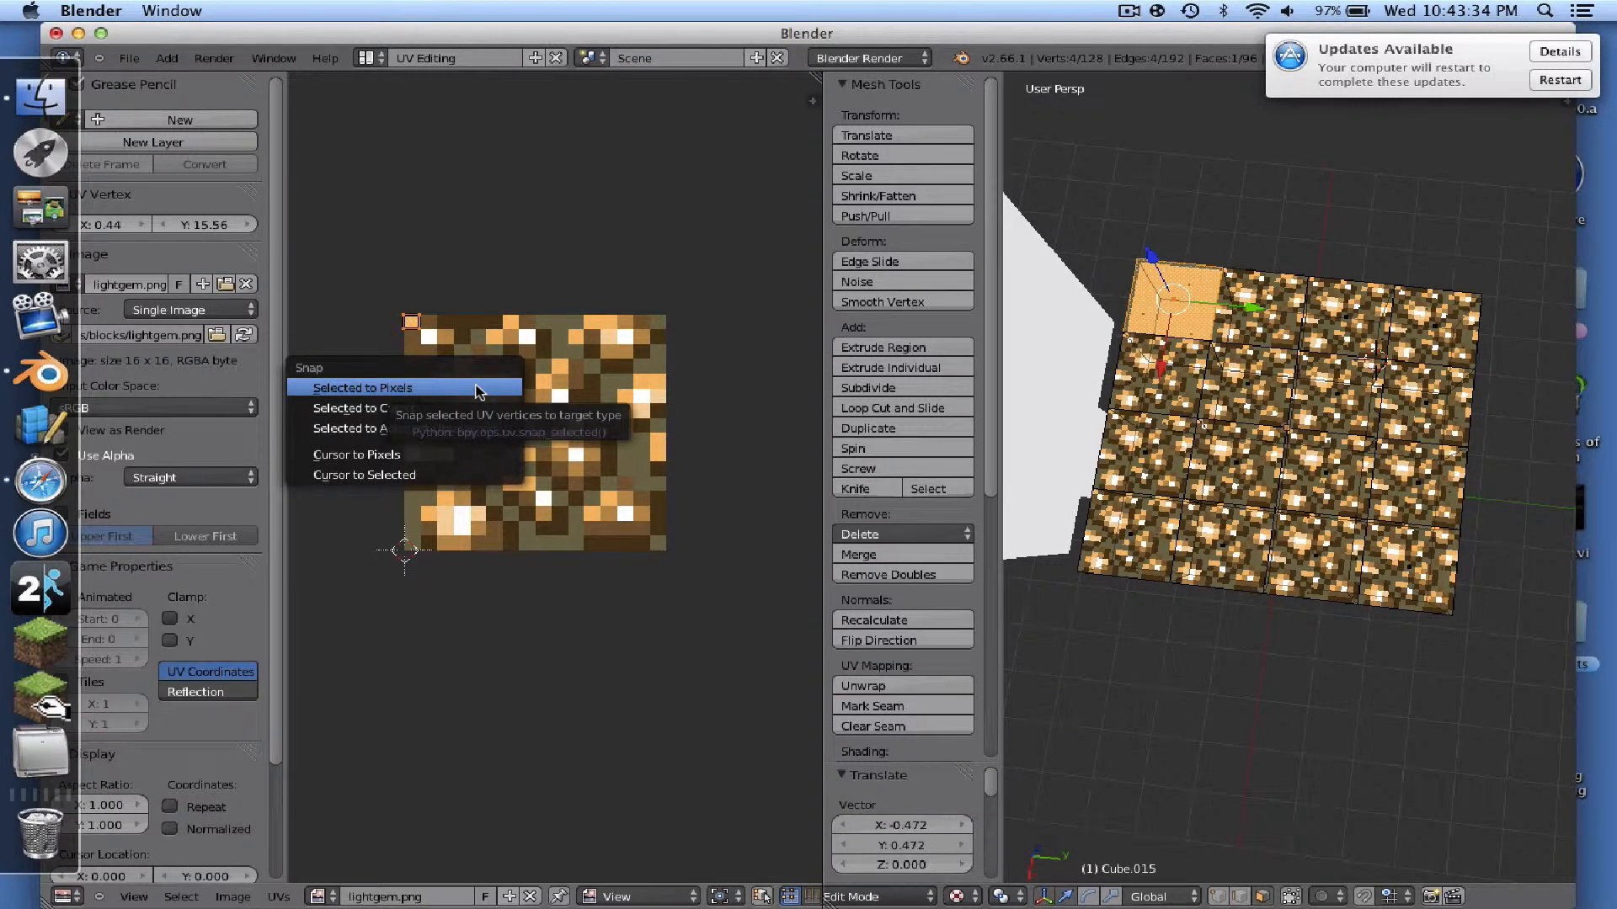
click(475, 387)
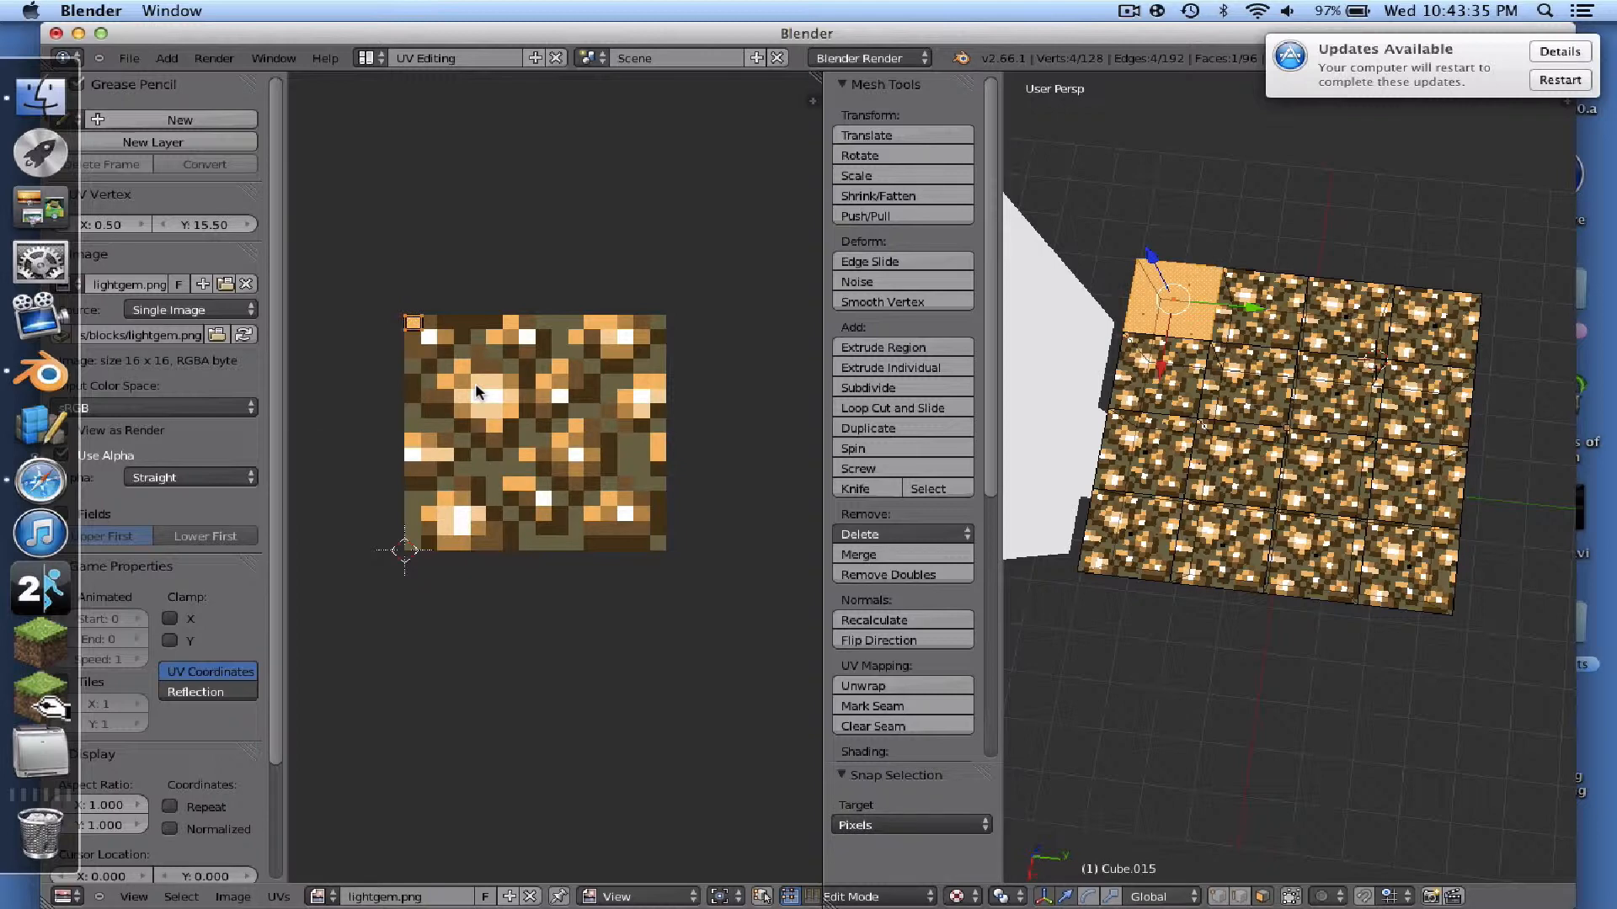
- Shrink the second top-row face's UVs to about 0.06 and snap them to the second pixel of the texture's top row
right_click(1267, 318)
key(s)
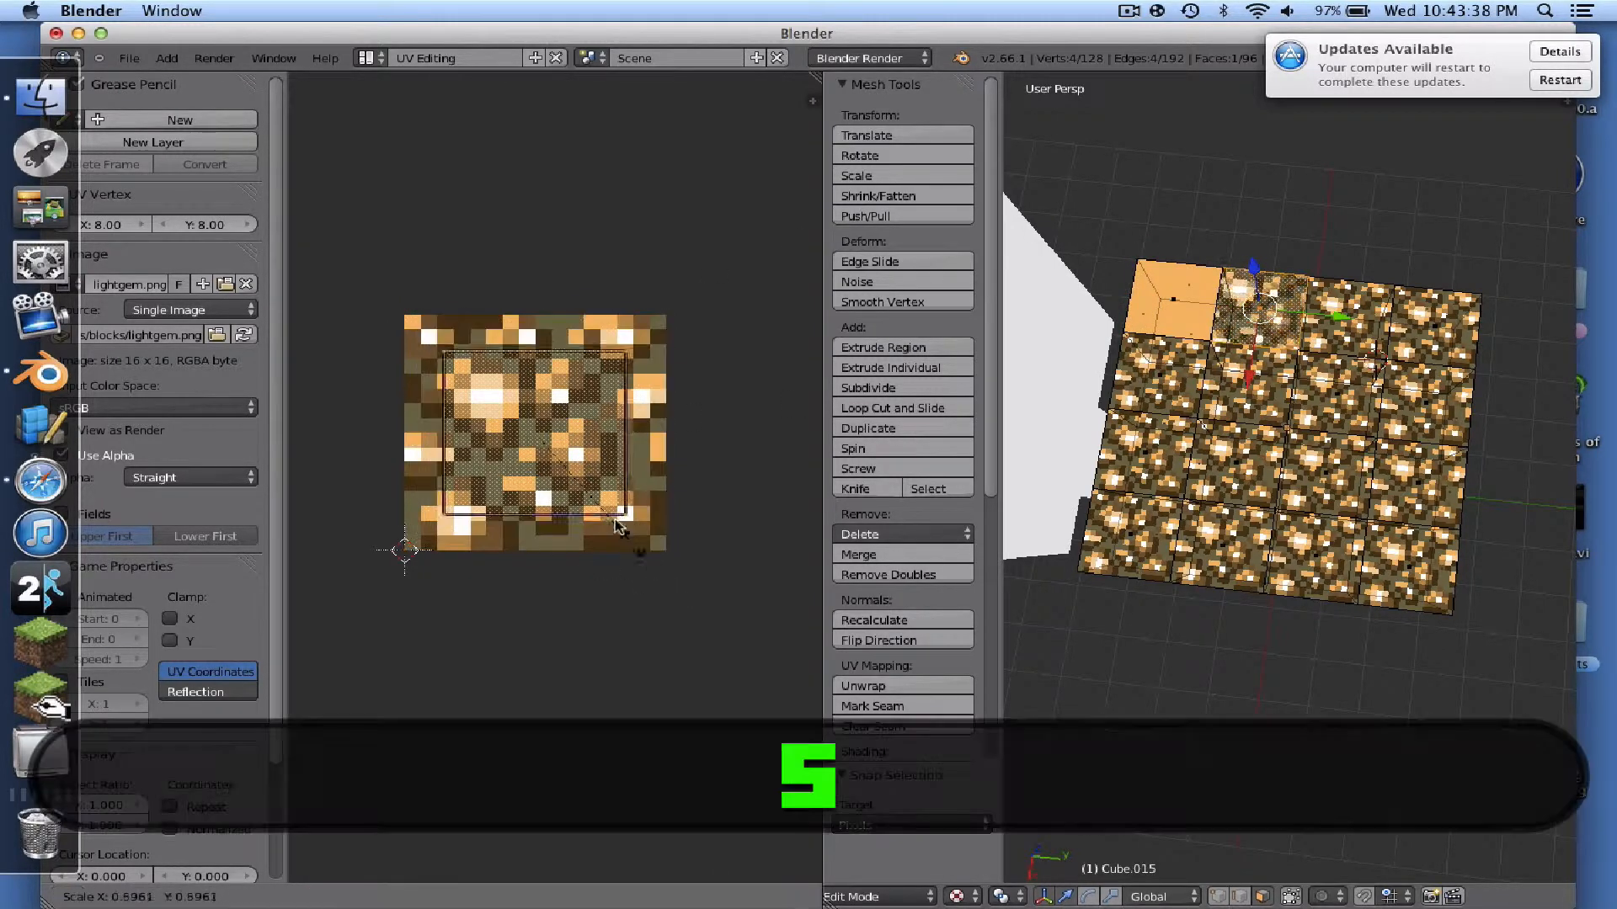
click(549, 440)
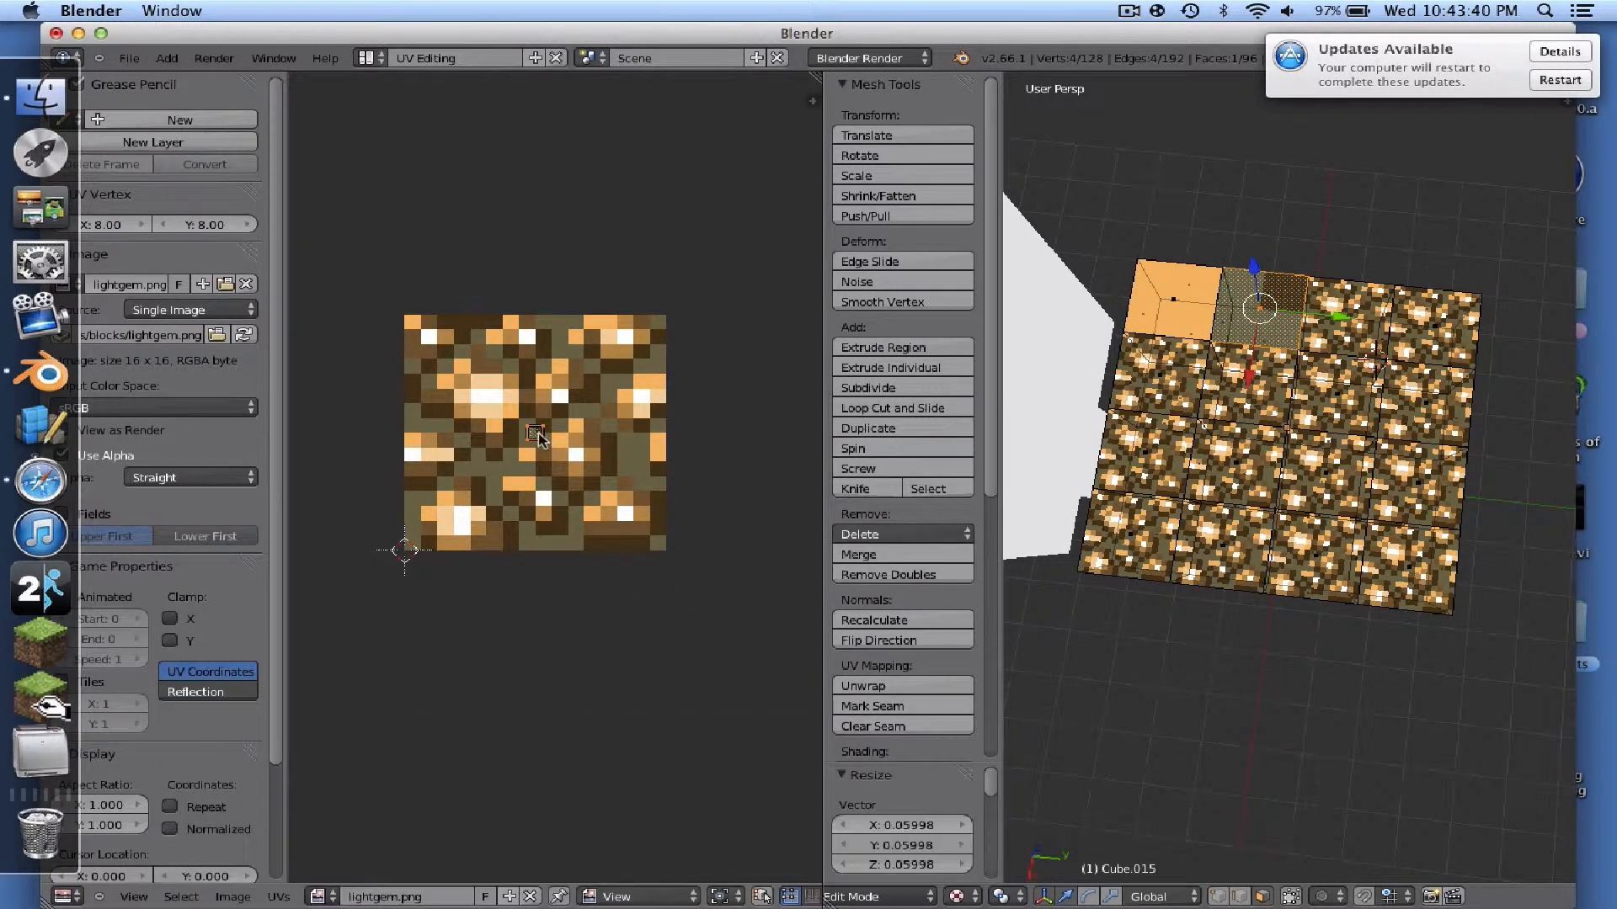
key(g)
click(432, 327)
key(shift+s)
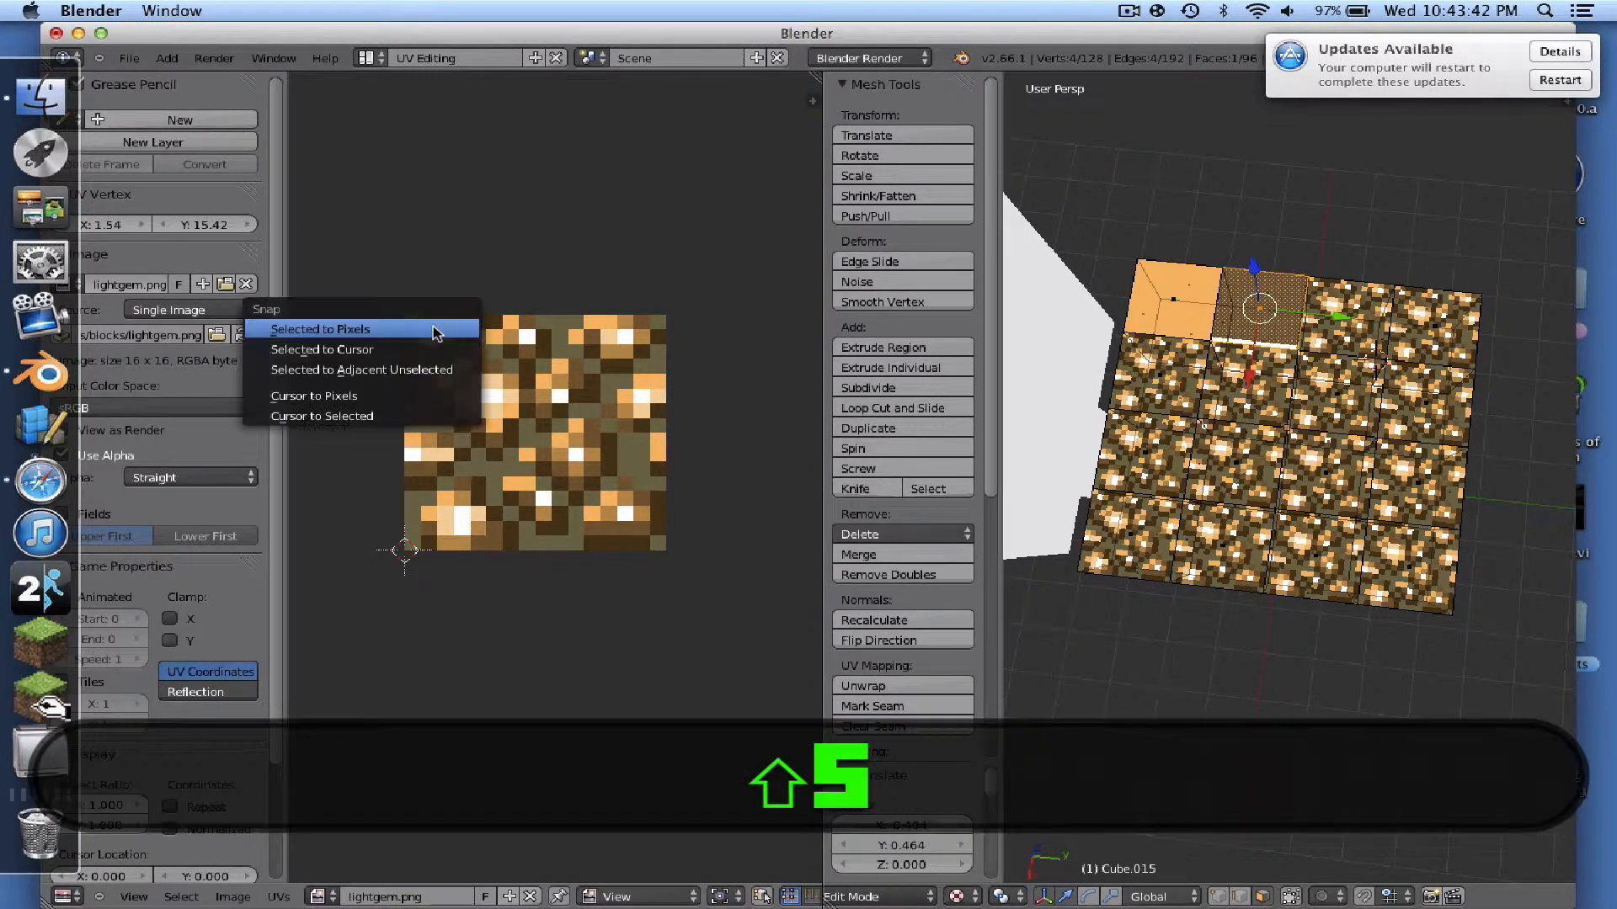
click(432, 330)
- Shrink the third top-row face's UVs to about 0.065 and snap them to the third pixel of the texture's top row
right_click(1363, 345)
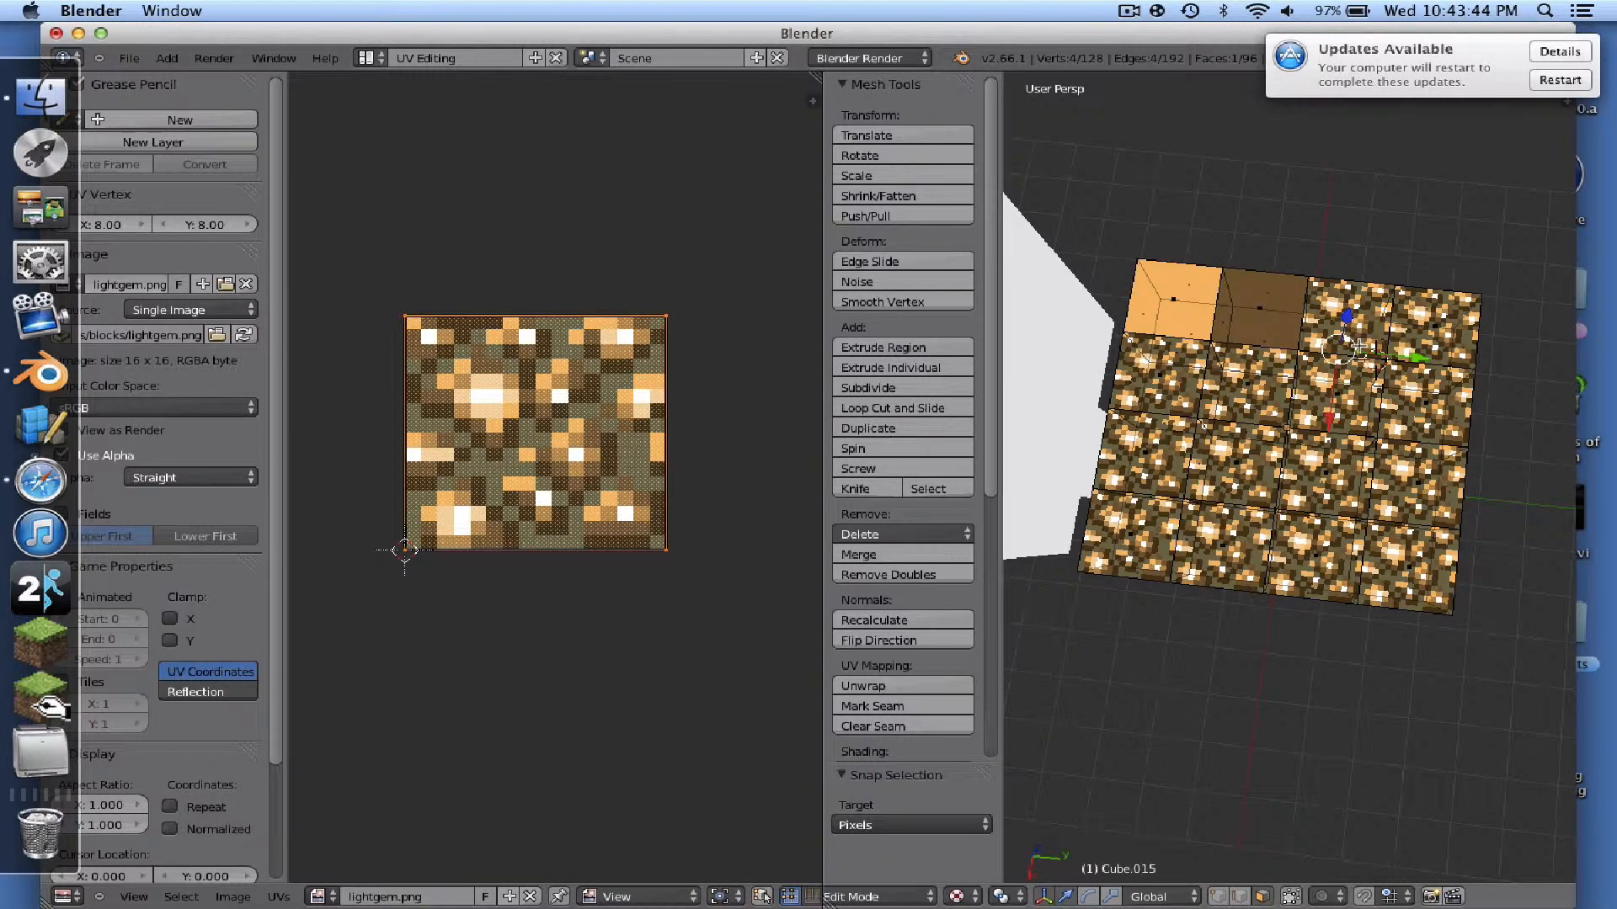
key(s)
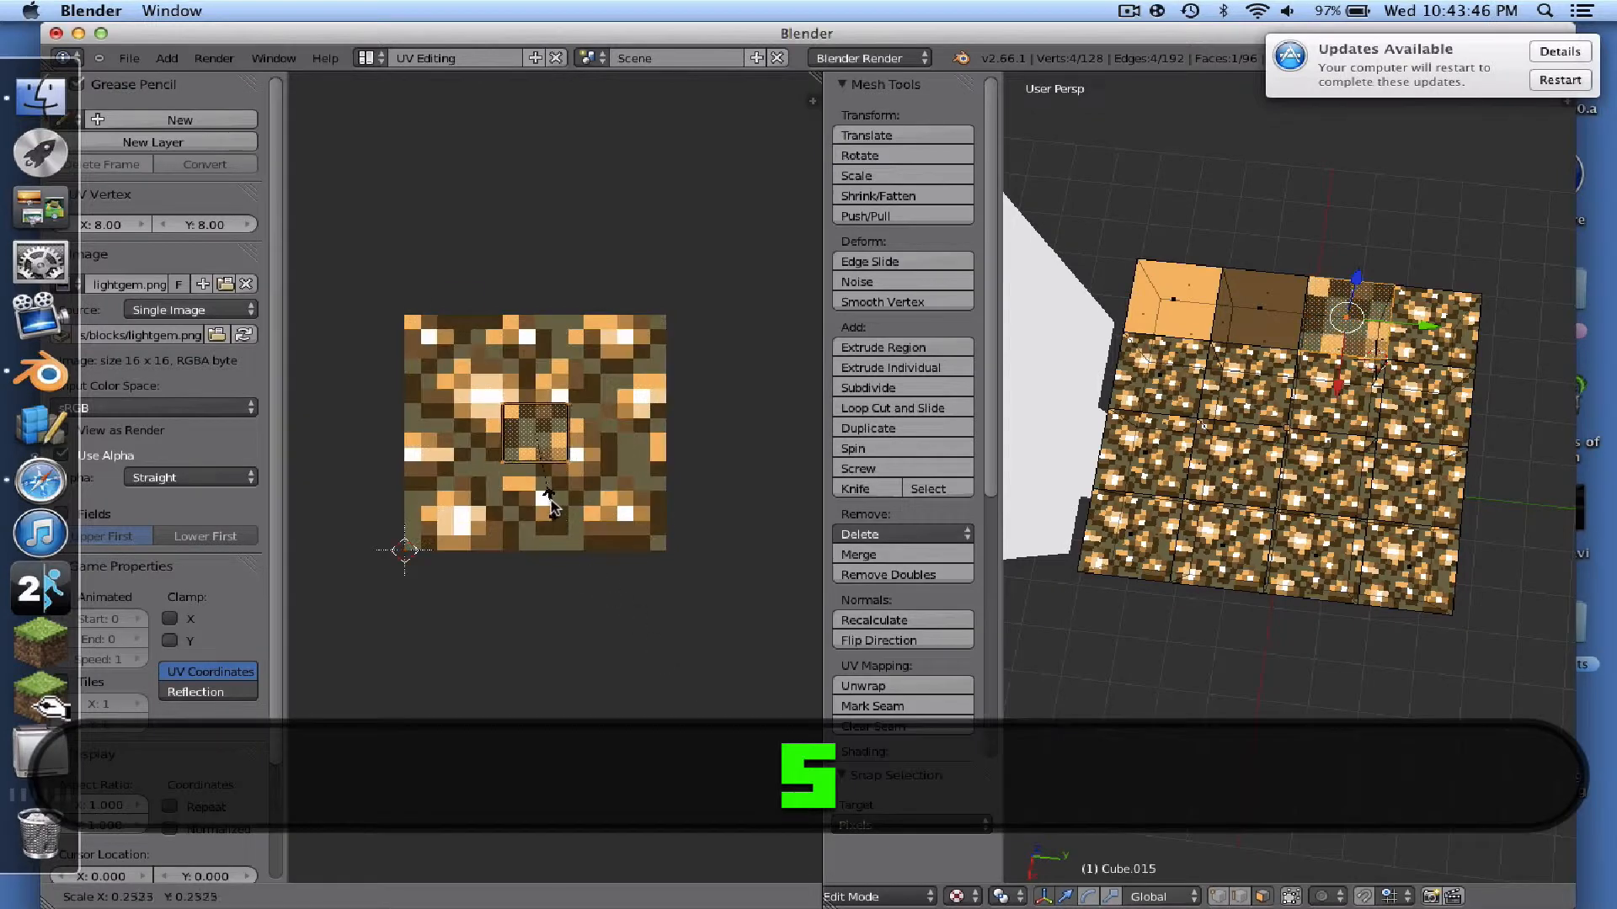
click(544, 452)
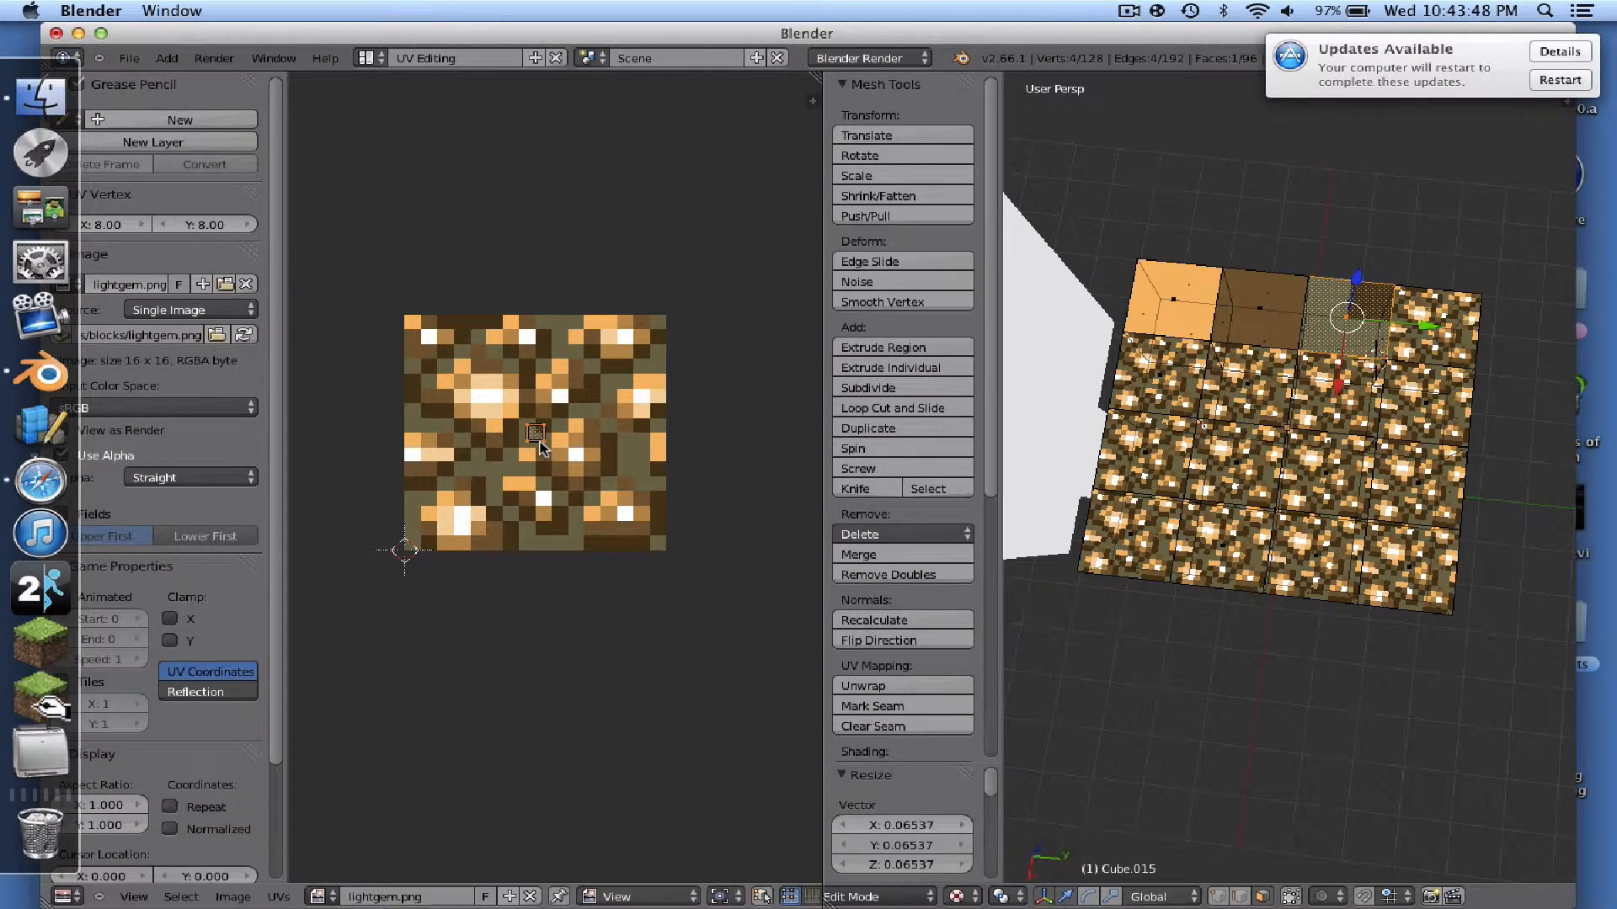
key(g)
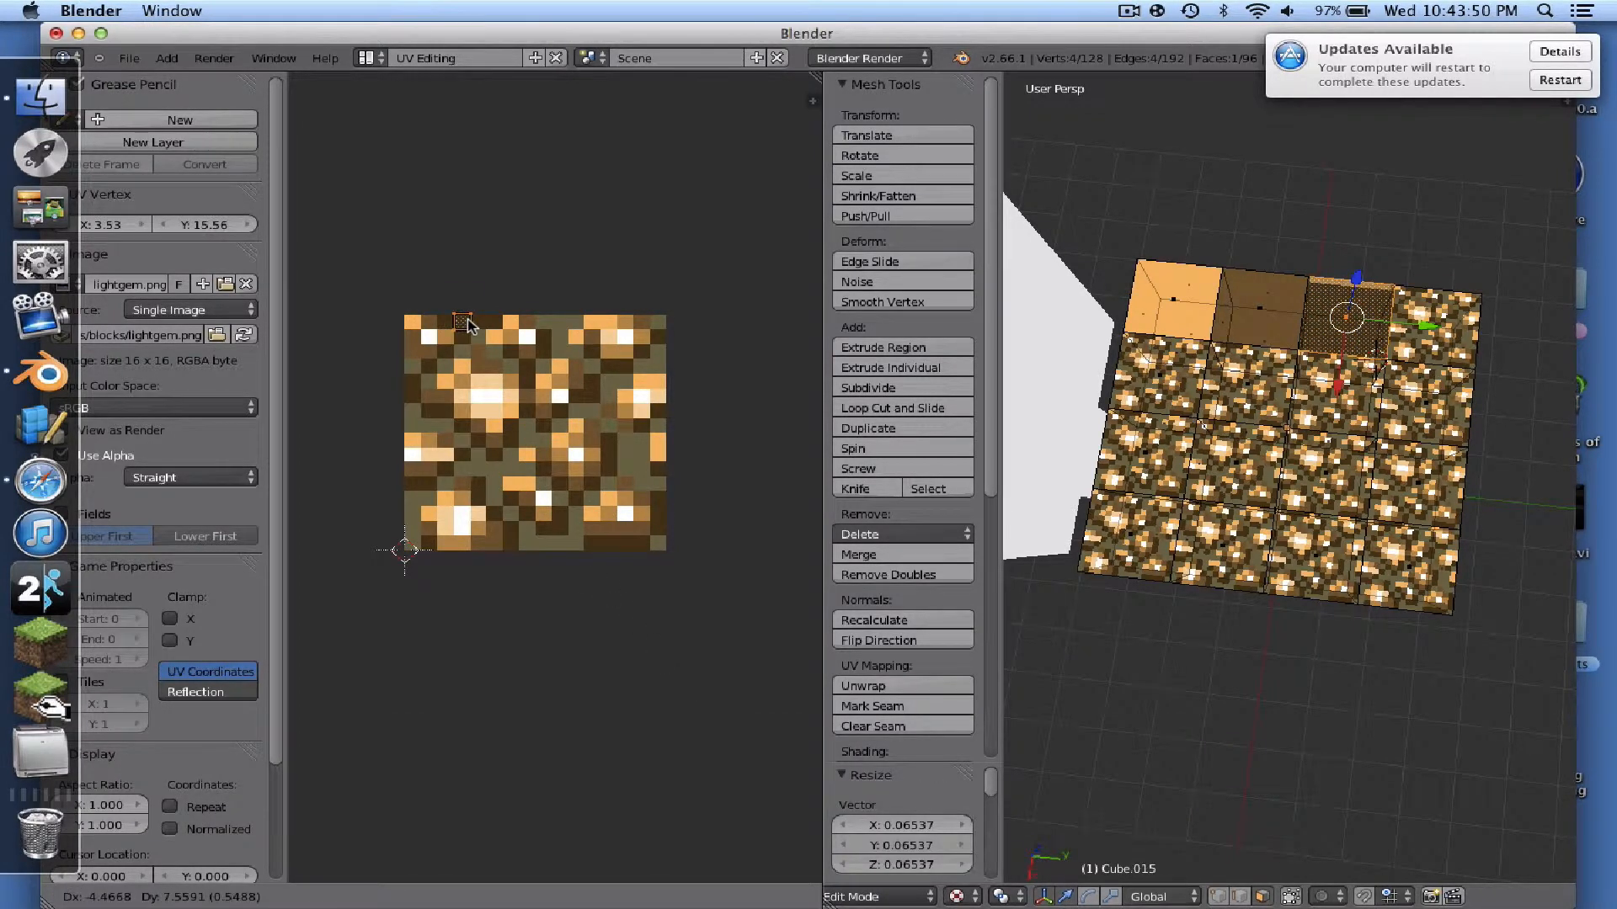
click(455, 325)
key(shift+s)
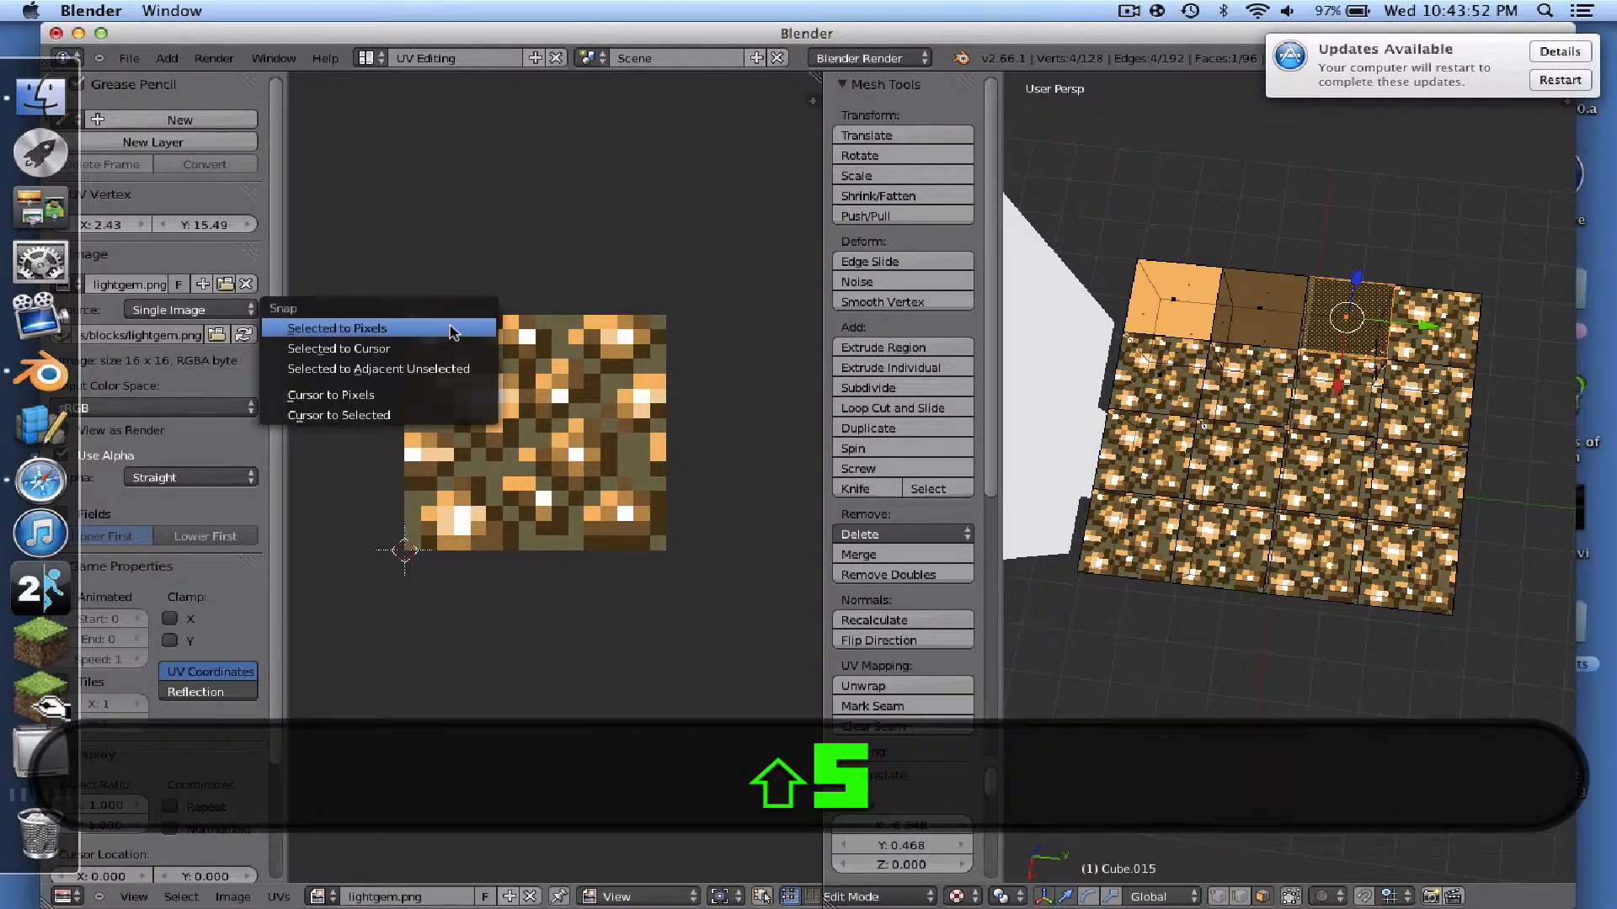
click(452, 329)
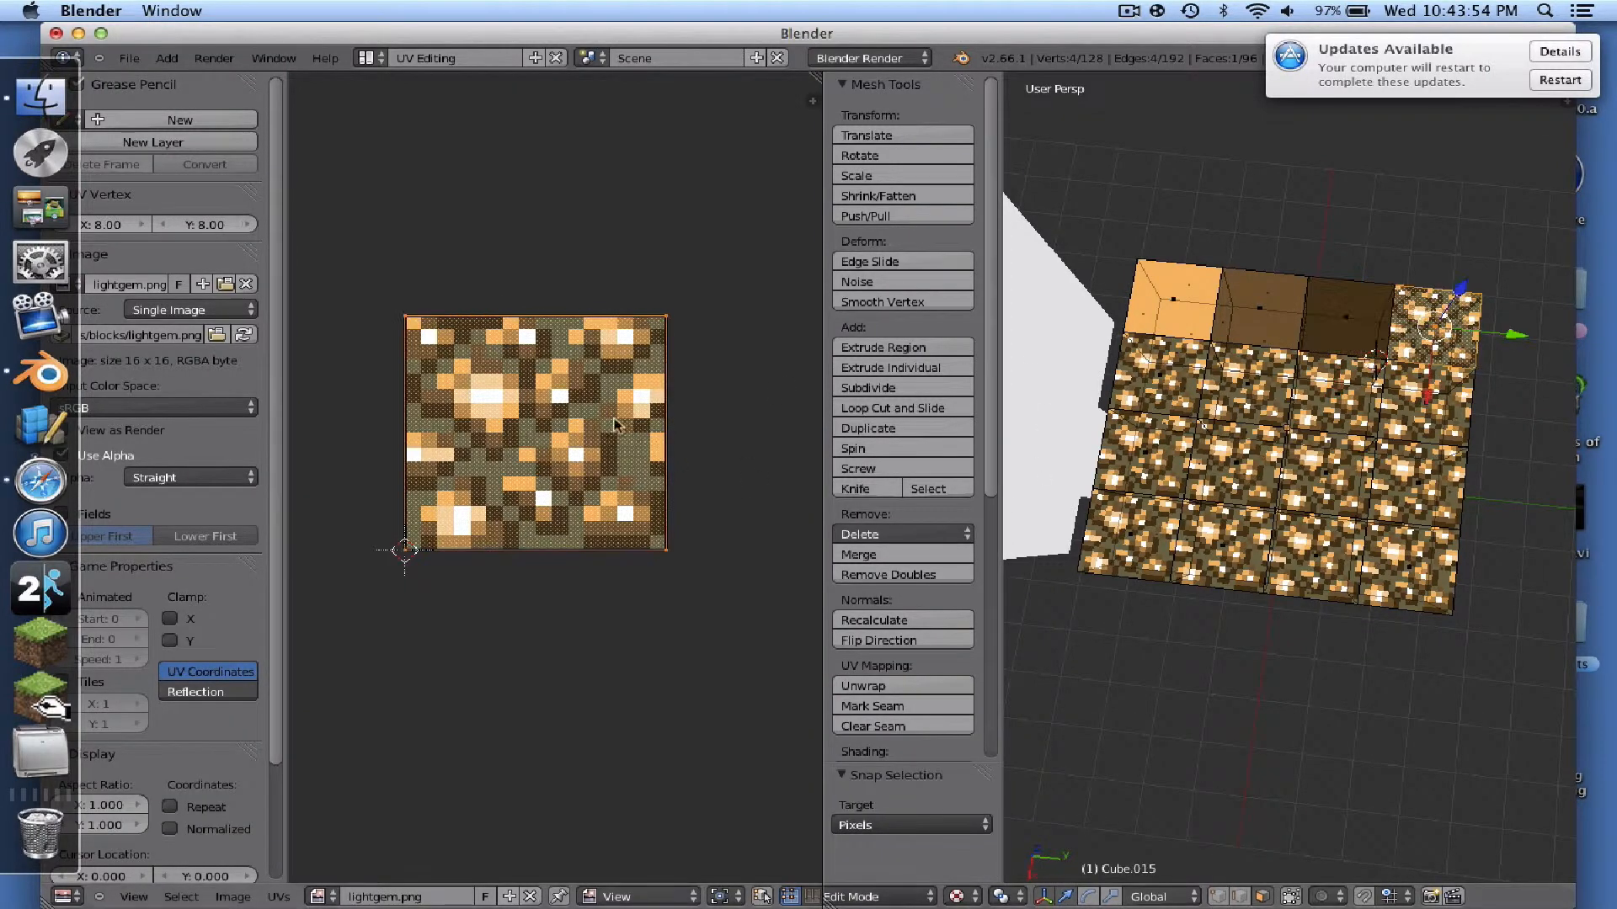
- Shrink the fourth top-row face's UVs to about 0.054 and snap them to the fourth pixel of the texture's top row
key(s)
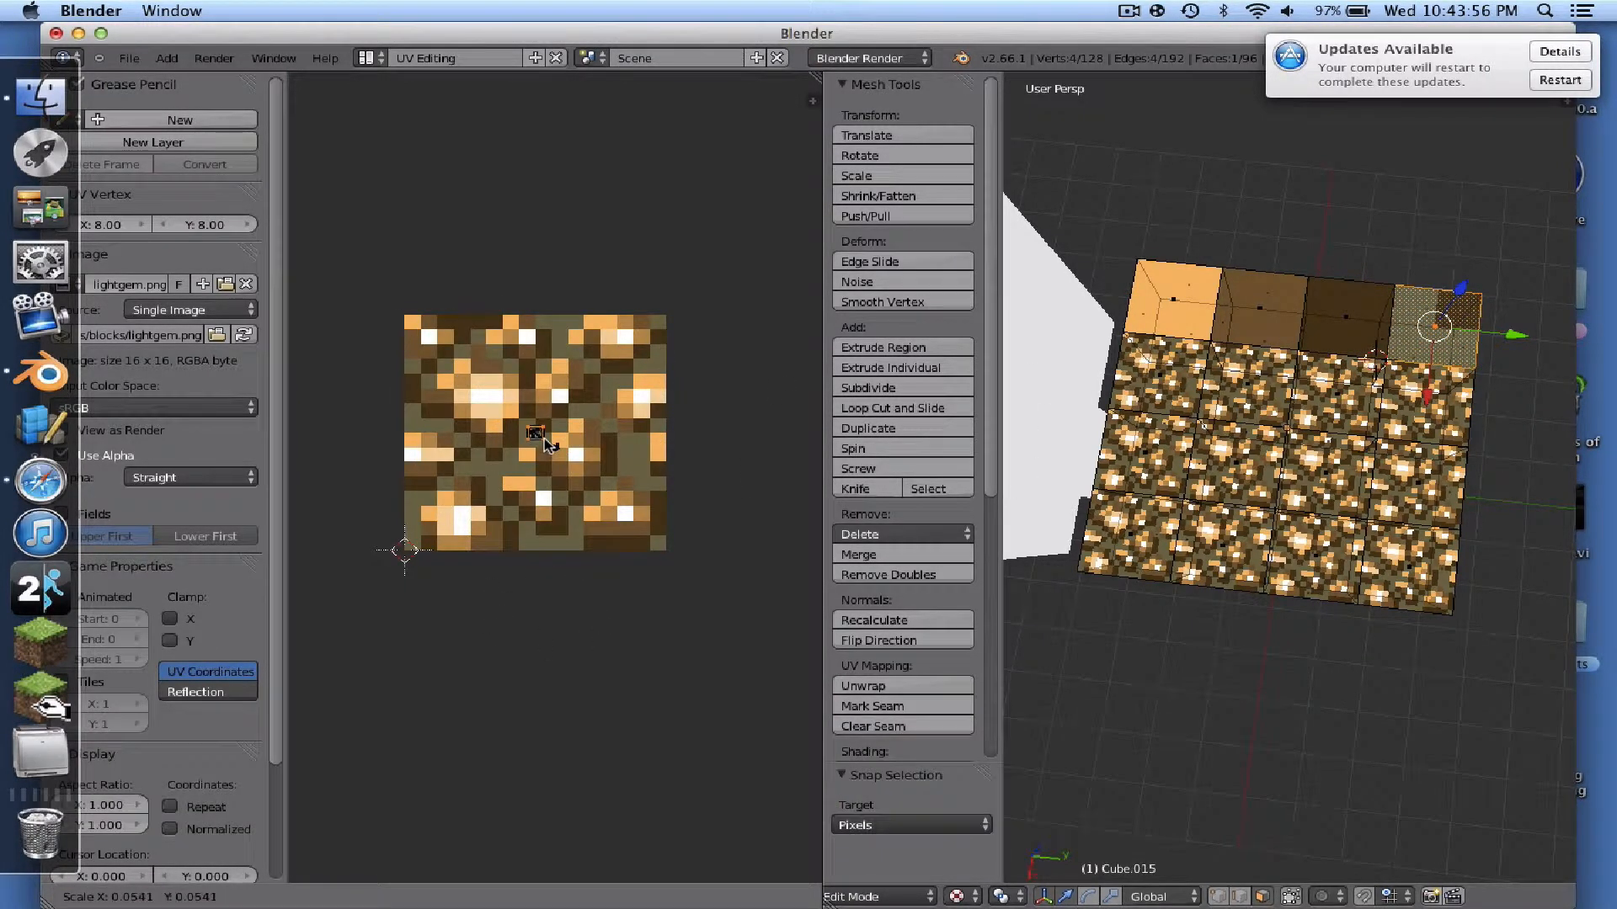
click(544, 438)
key(g)
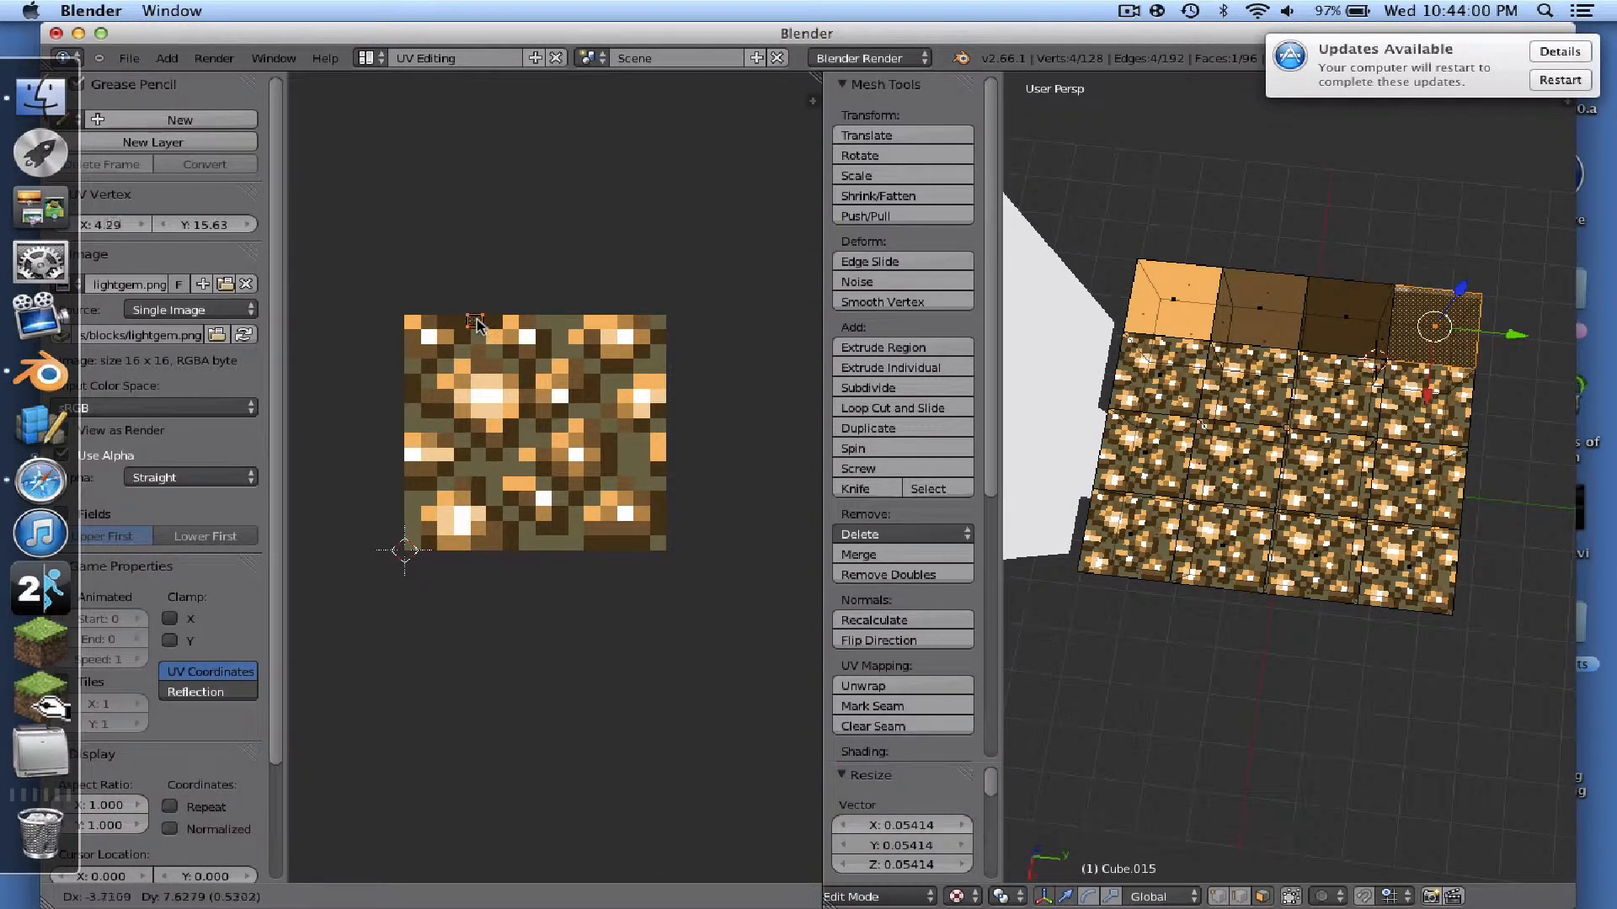
click(463, 320)
key(shift+s)
click(471, 338)
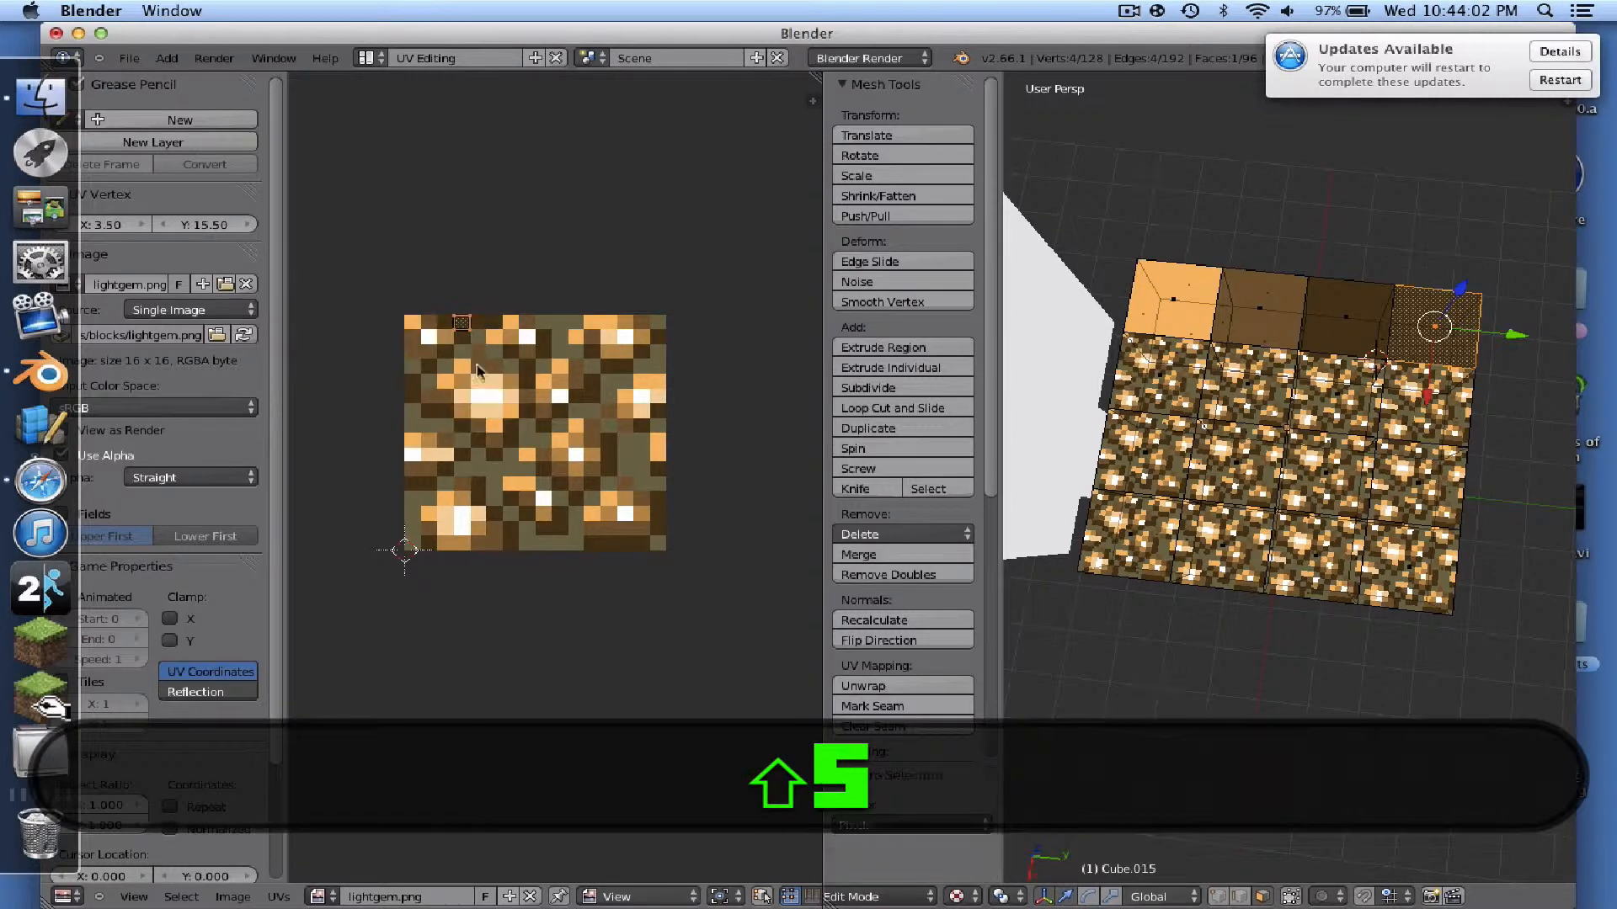
right_click(1130, 371)
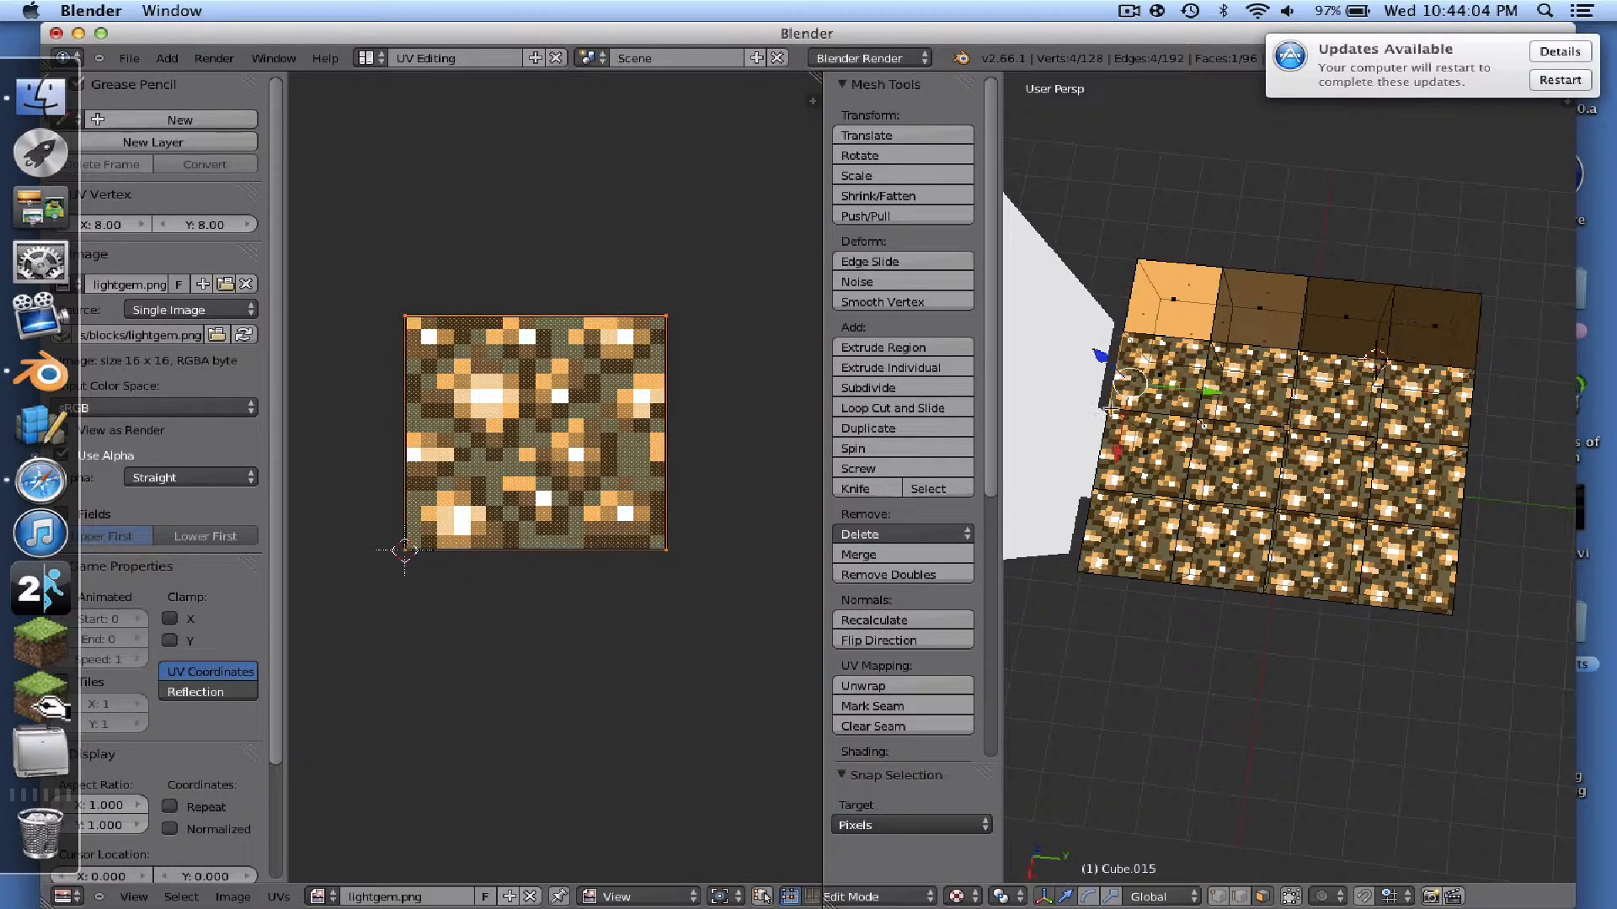
key(s)
click(539, 452)
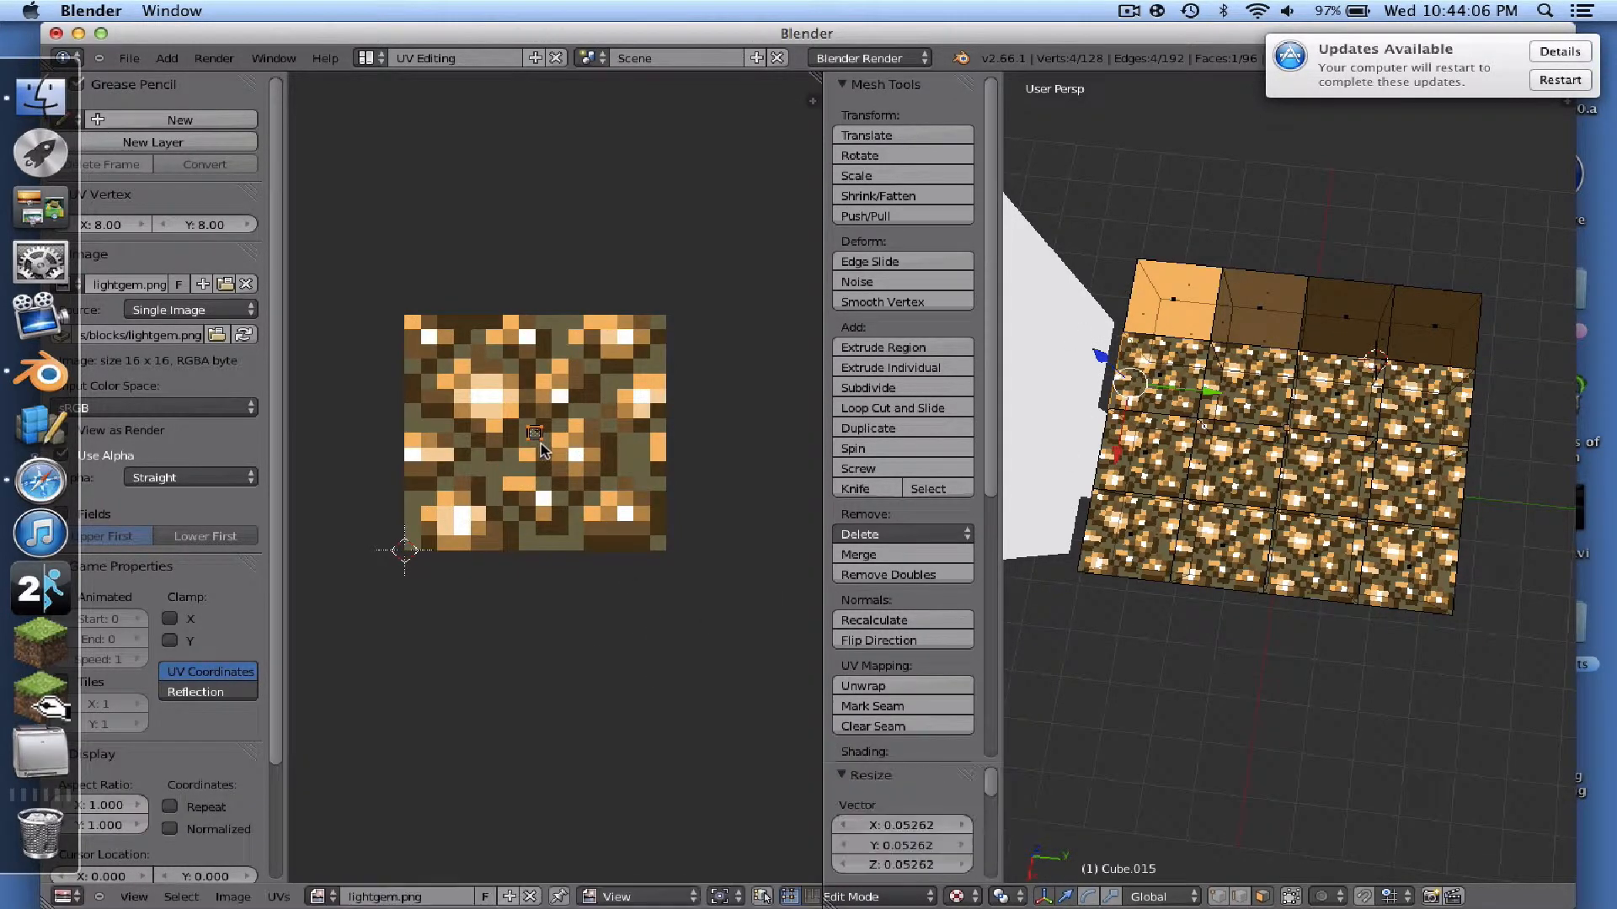
key(g)
click(463, 313)
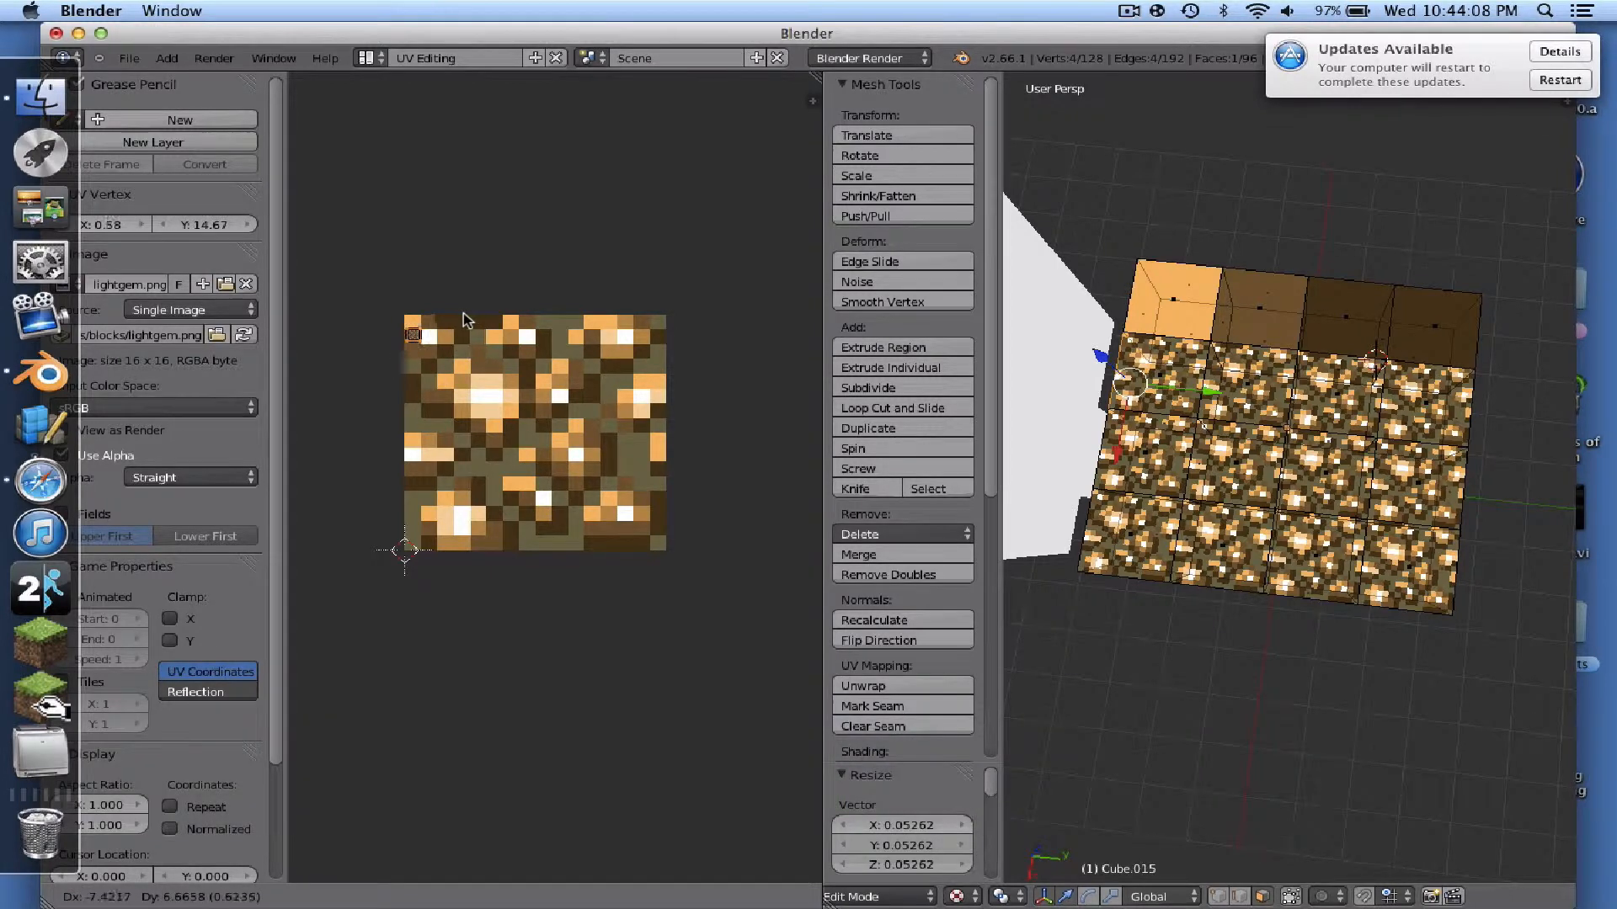
key(shift+s)
click(466, 319)
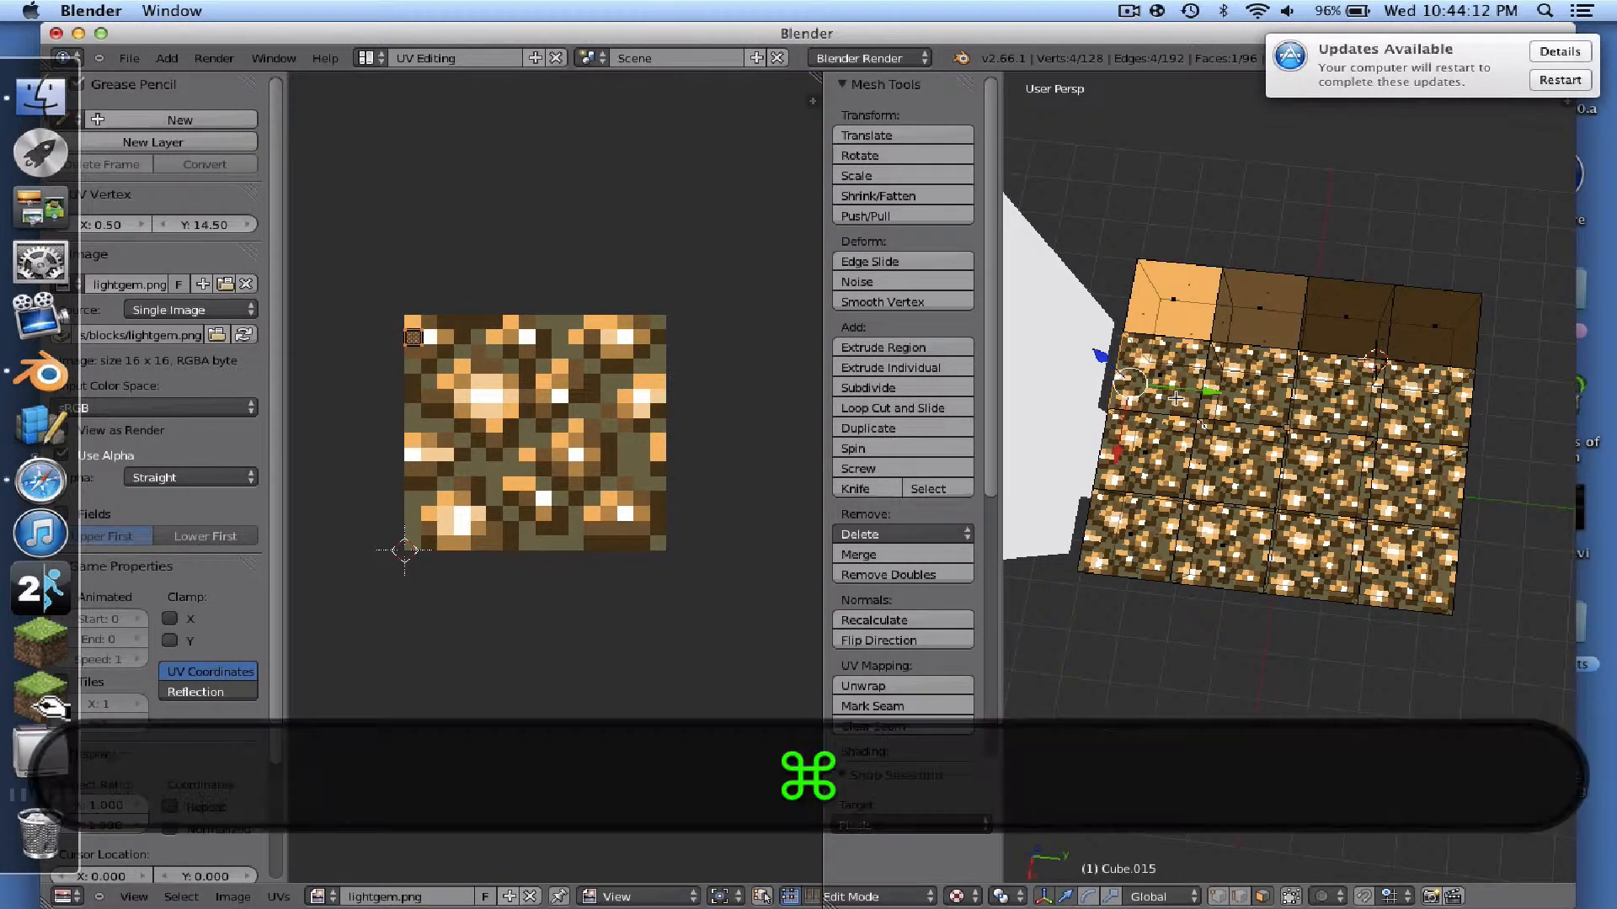
key(super+z)
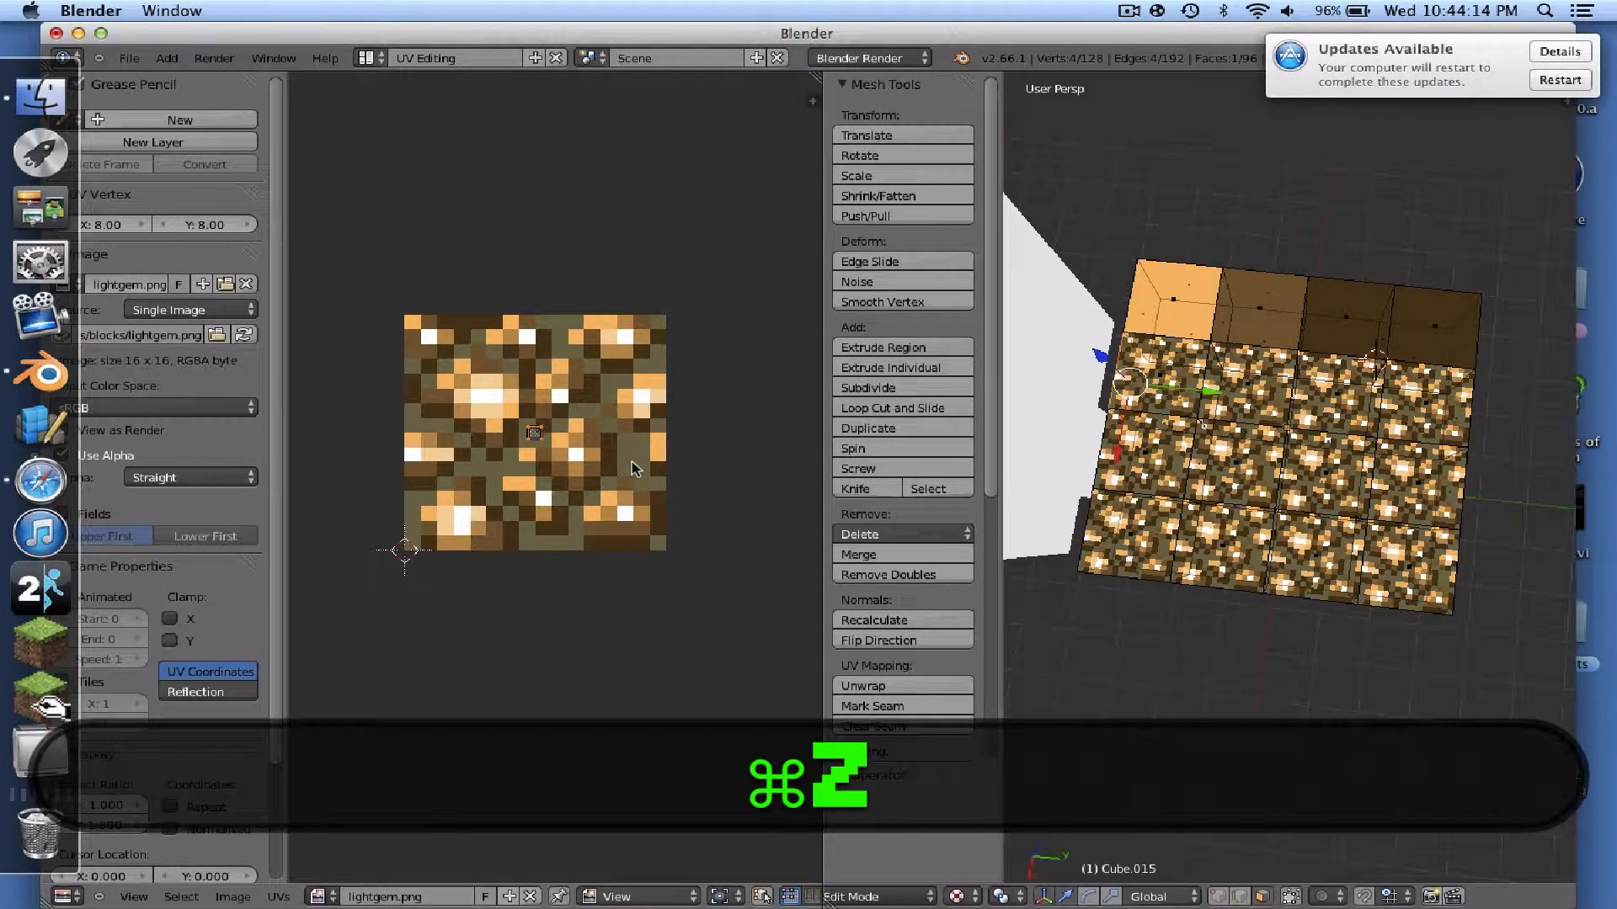
key(super+z)
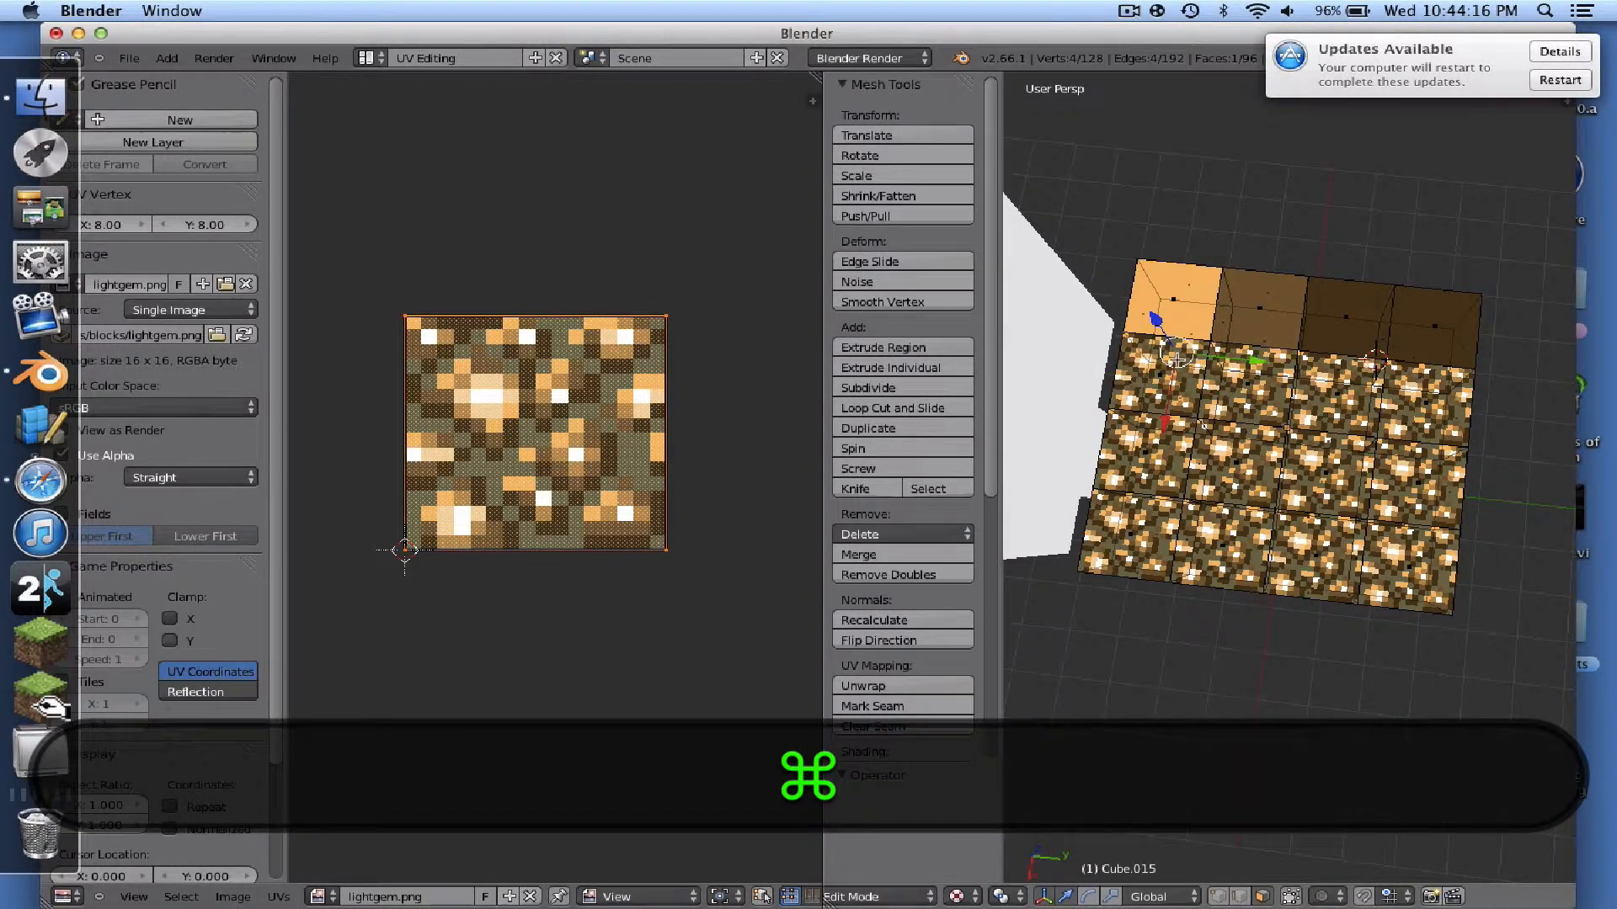
- Scale the second row's first face's UVs by about -0.055 and snap them to the first pixel of the texture's second row
right_click(1169, 370)
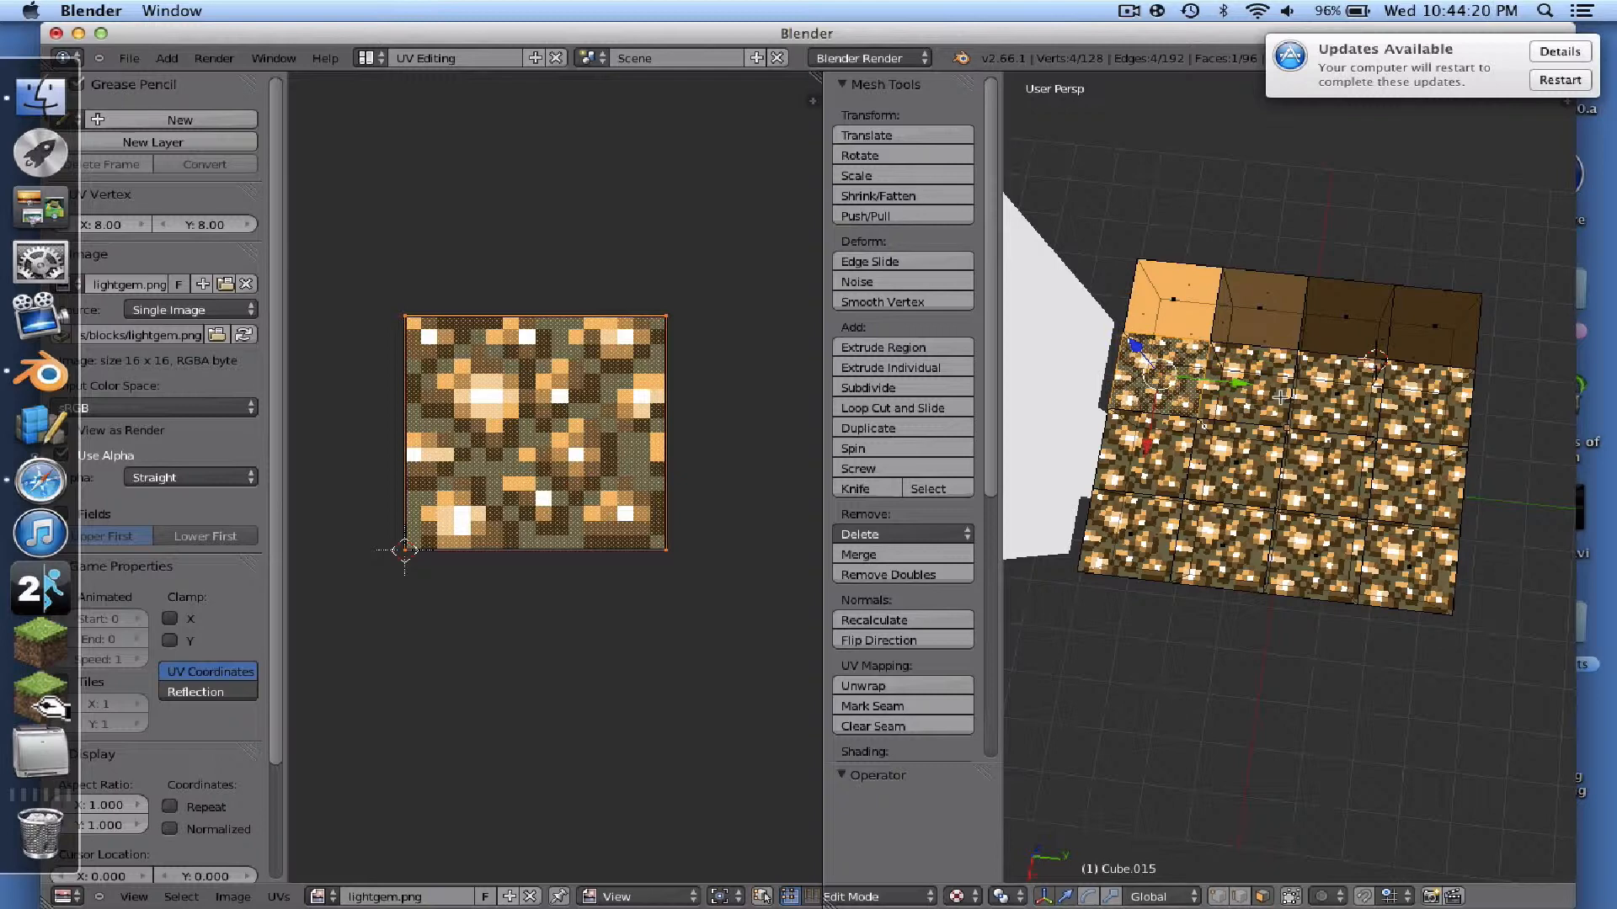
key(s)
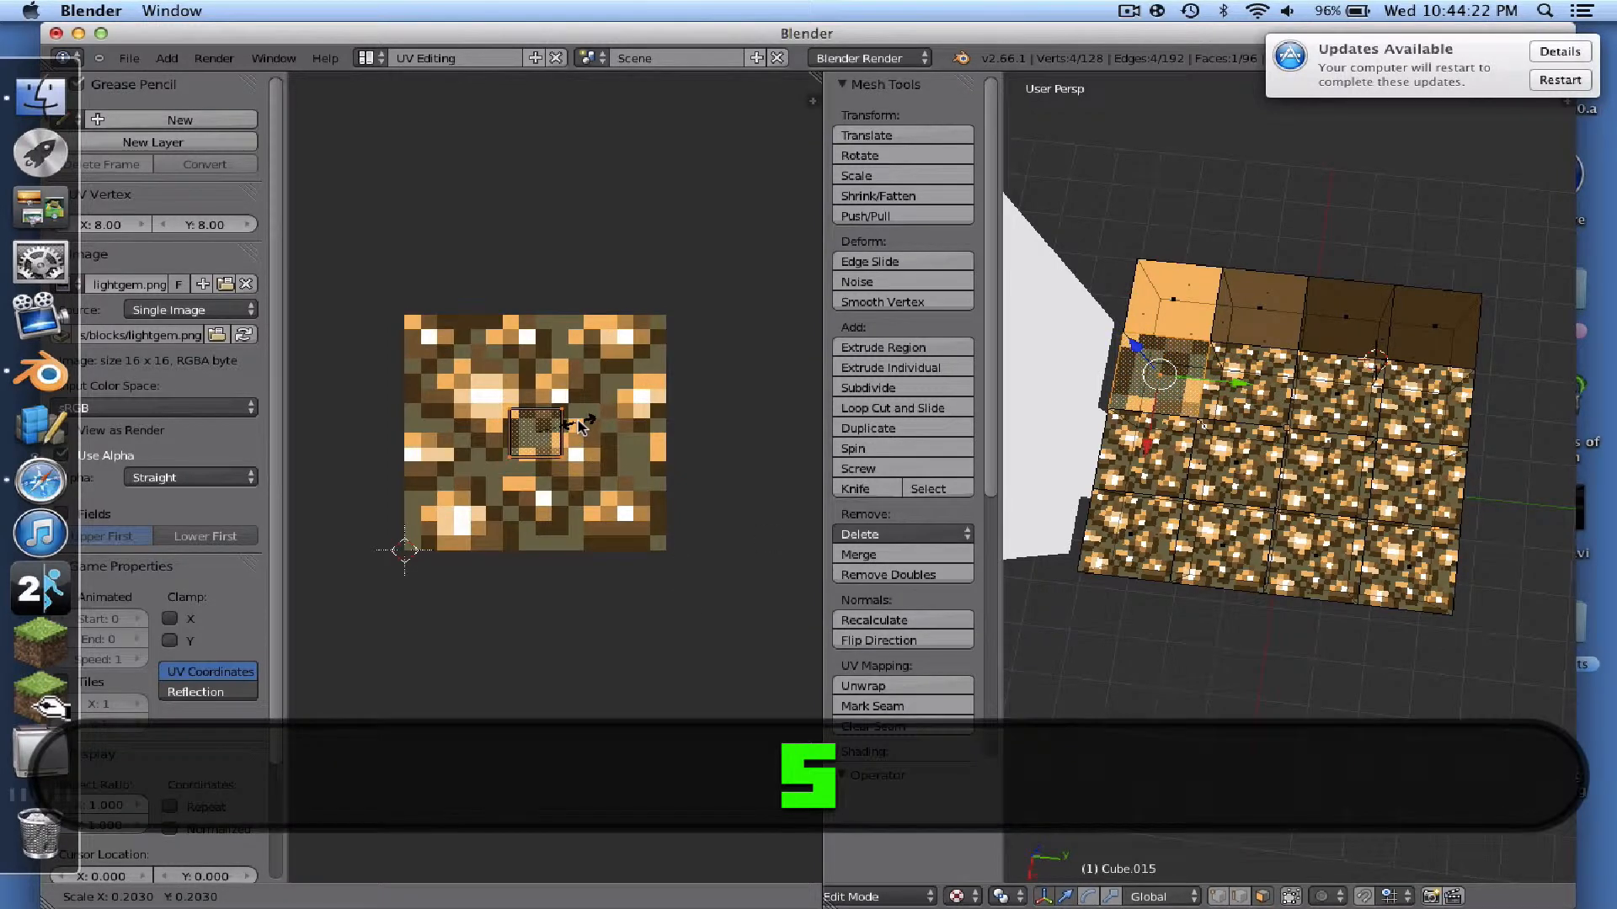
click(534, 416)
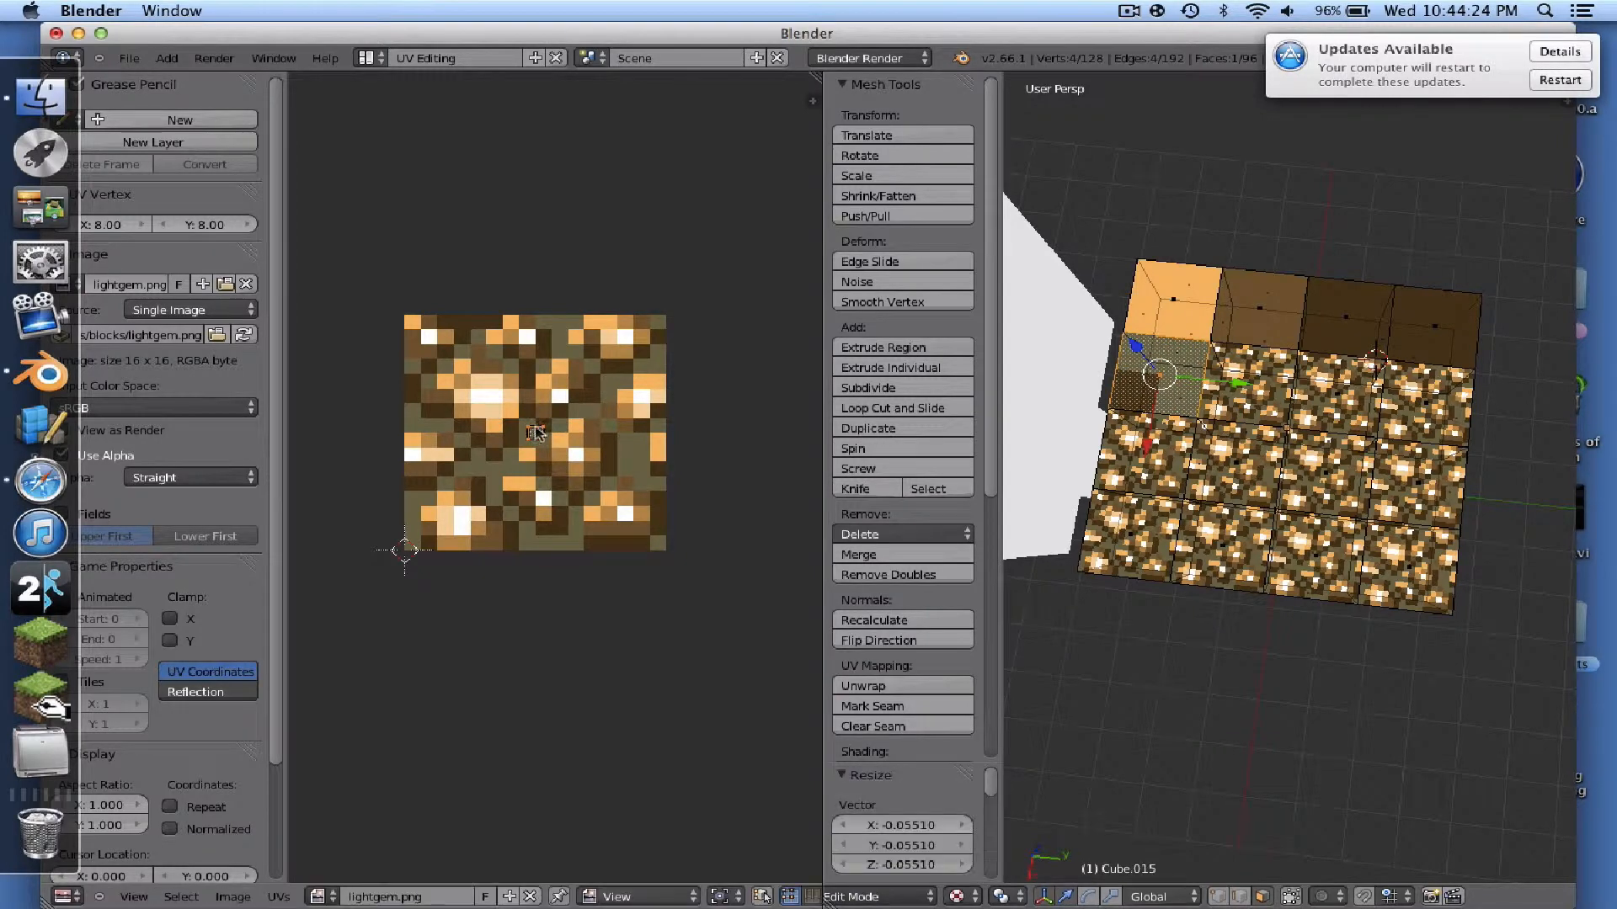
key(g)
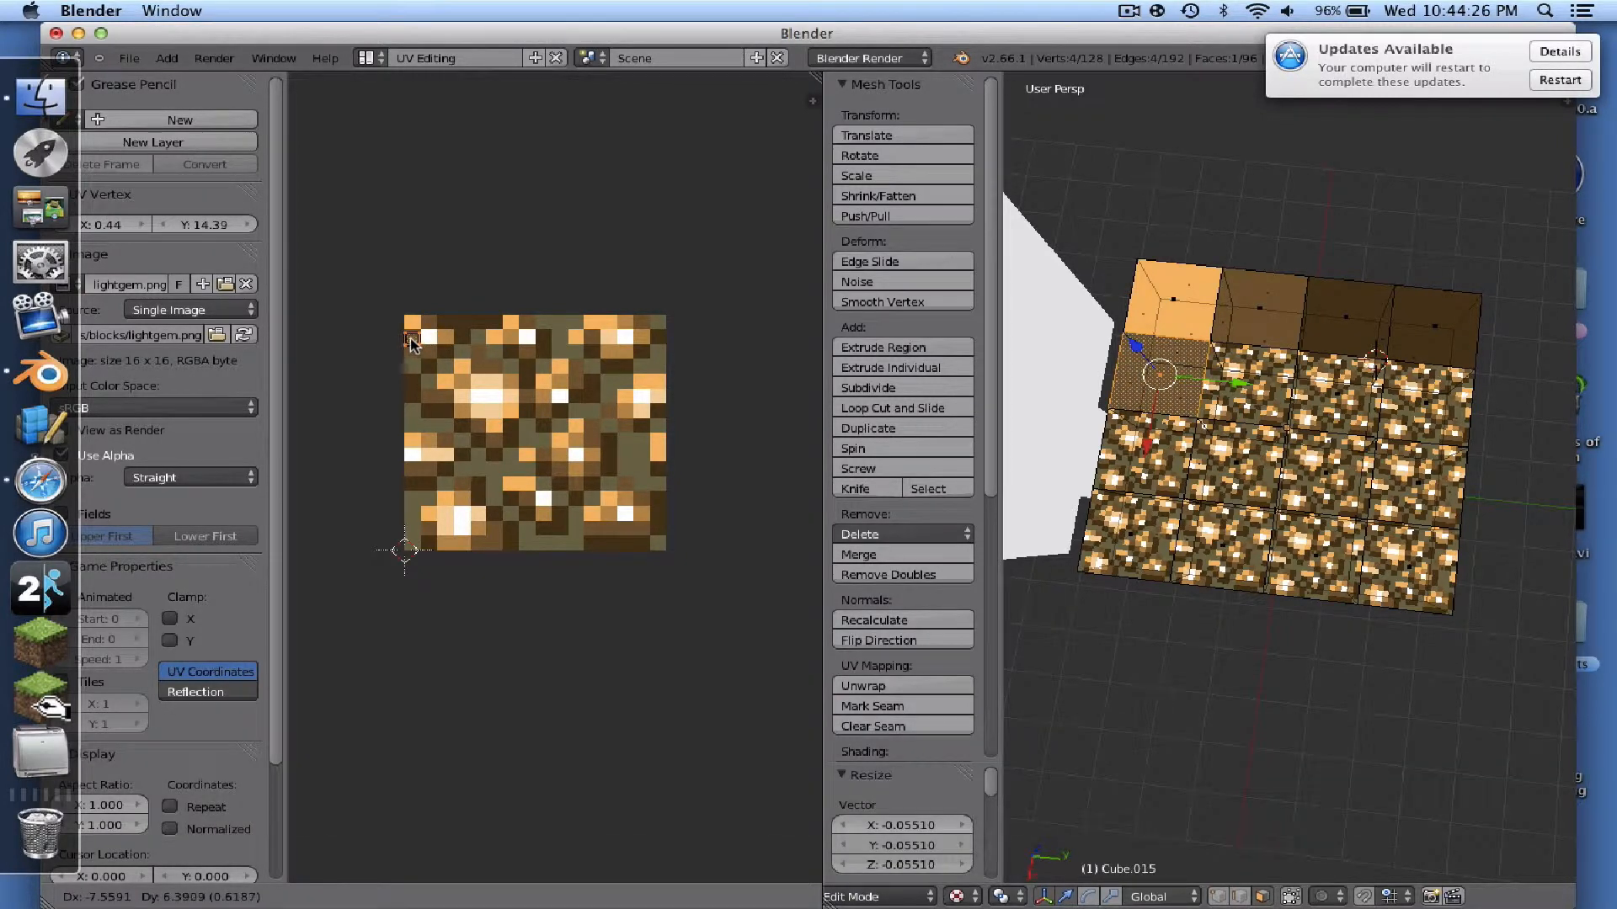
click(413, 340)
key(shift+s)
click(301, 340)
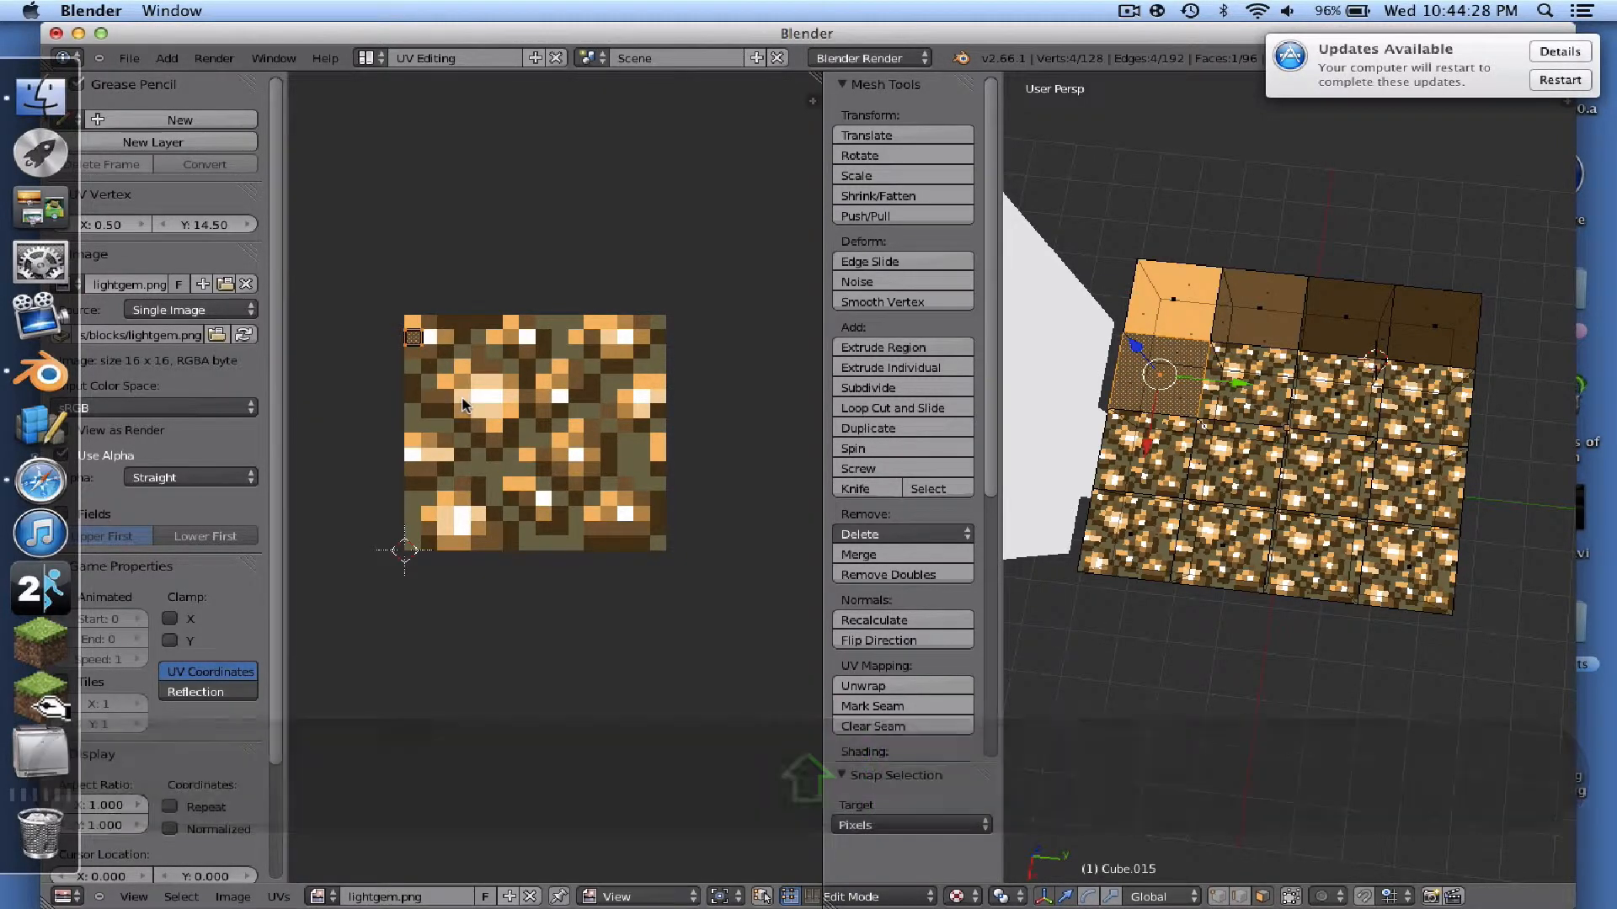
- Shrink the third row's first face's UVs to about 0.064 and snap them to the first pixel of the texture's third row
right_click(1147, 455)
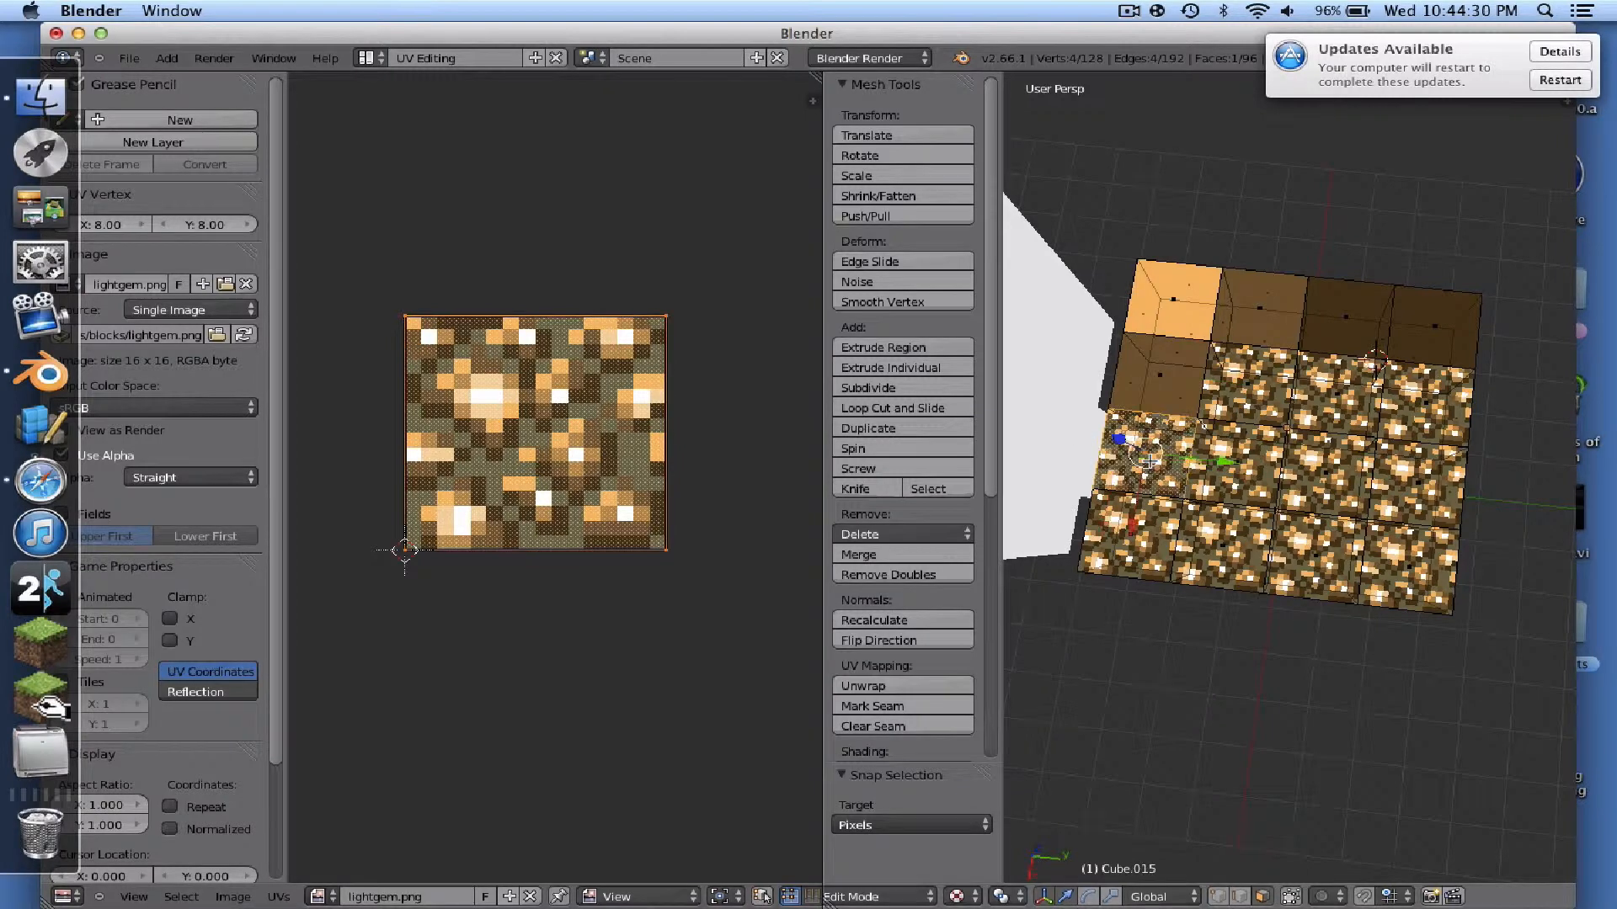
key(s)
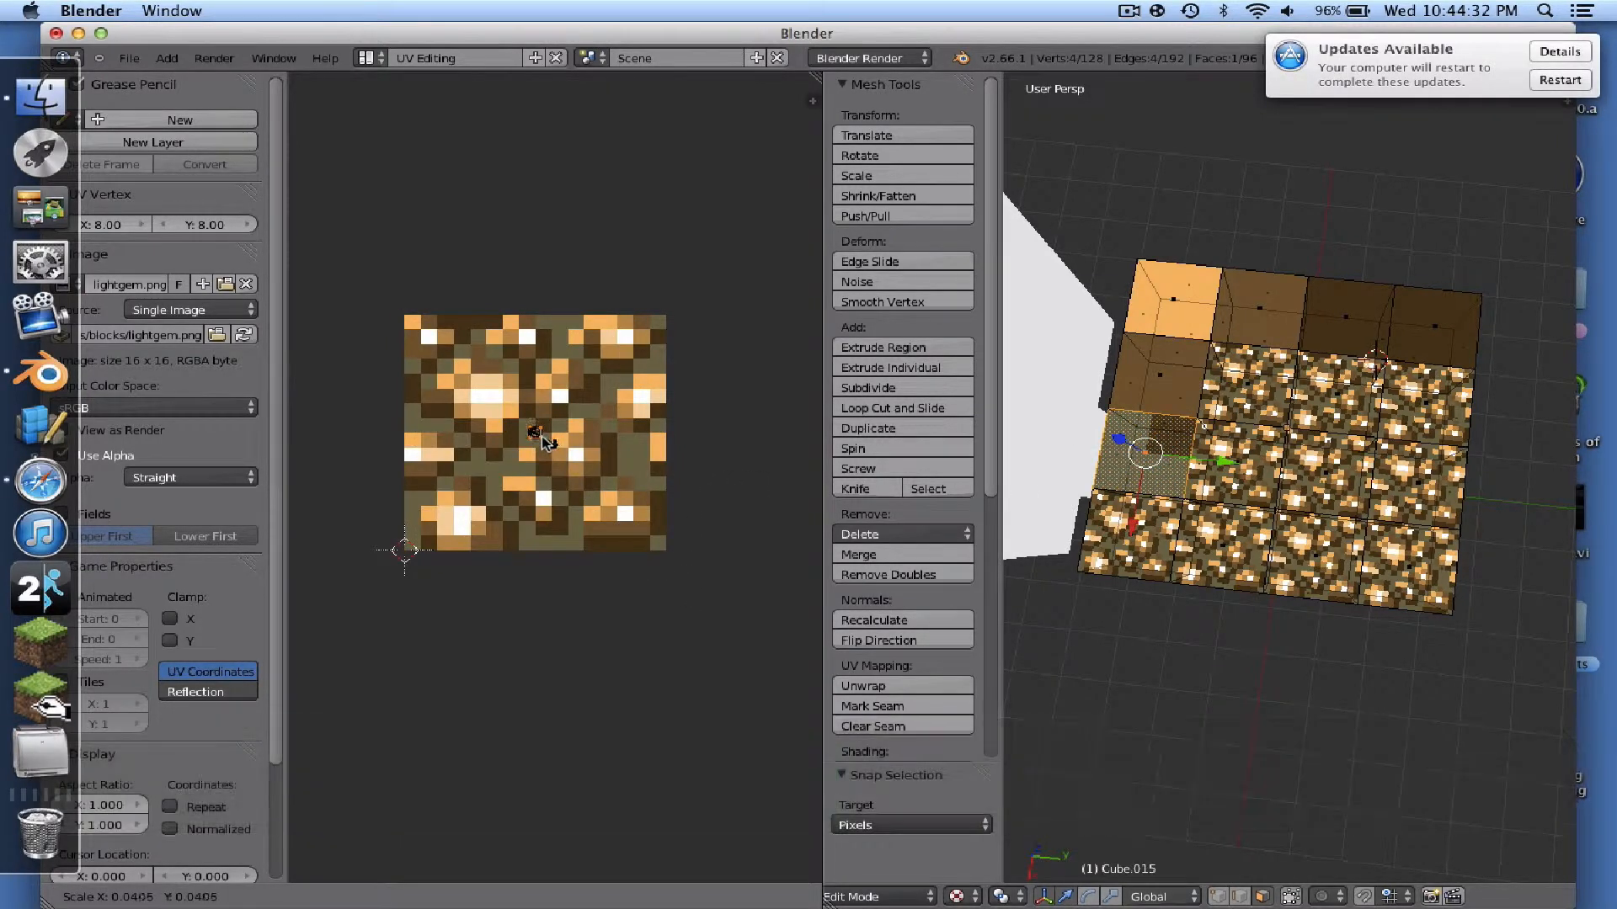
click(549, 442)
key(g)
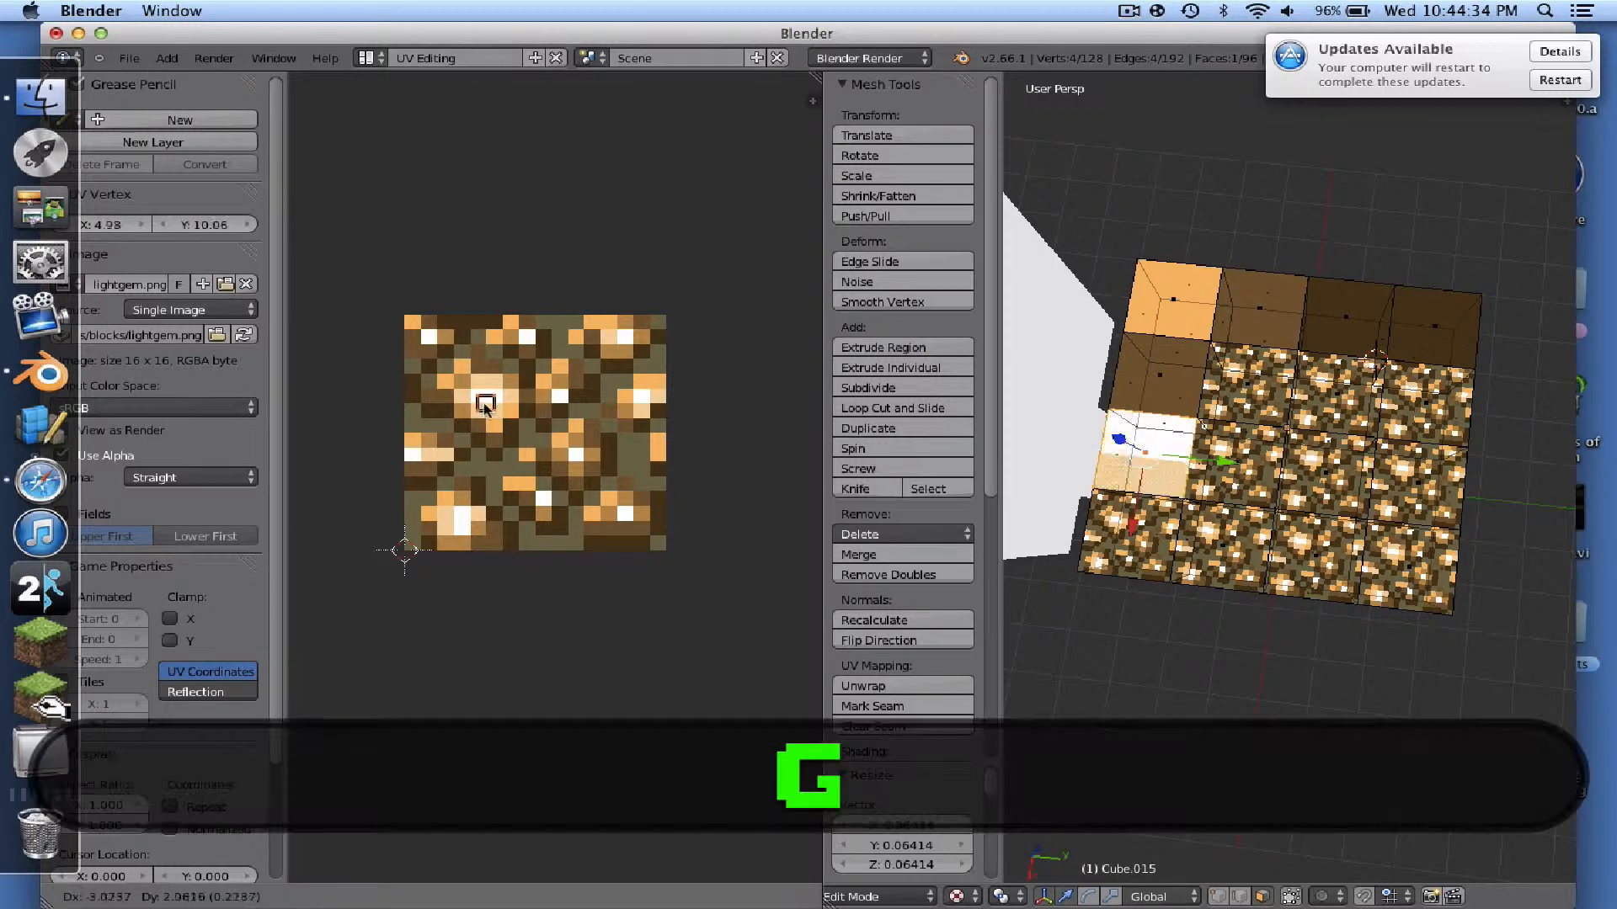
click(423, 352)
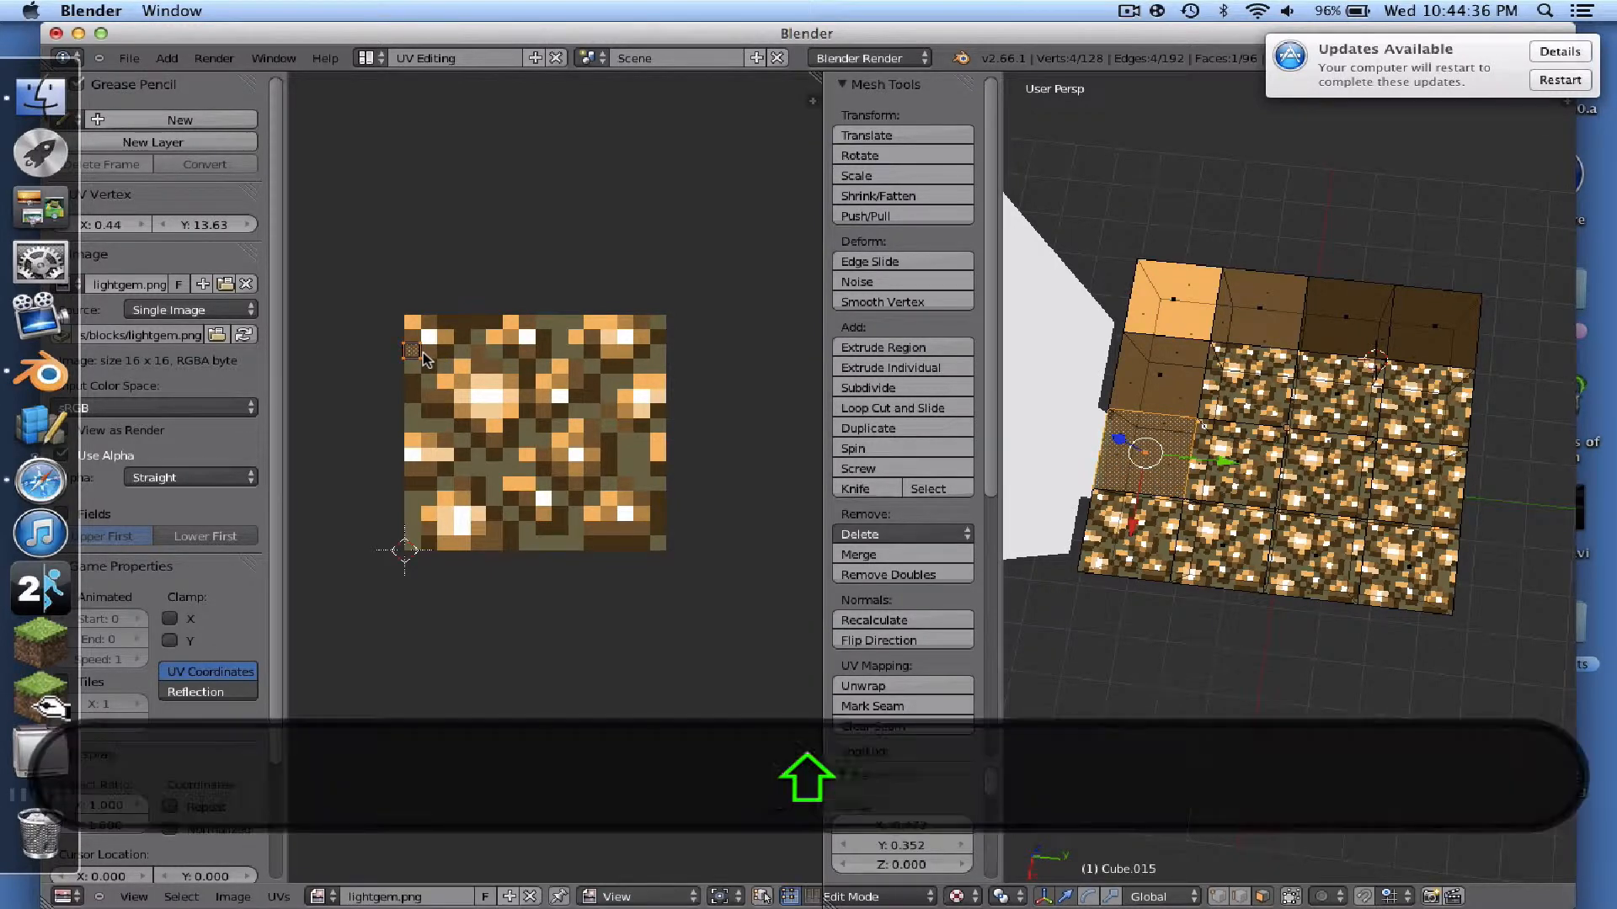
key(shift+s)
click(422, 352)
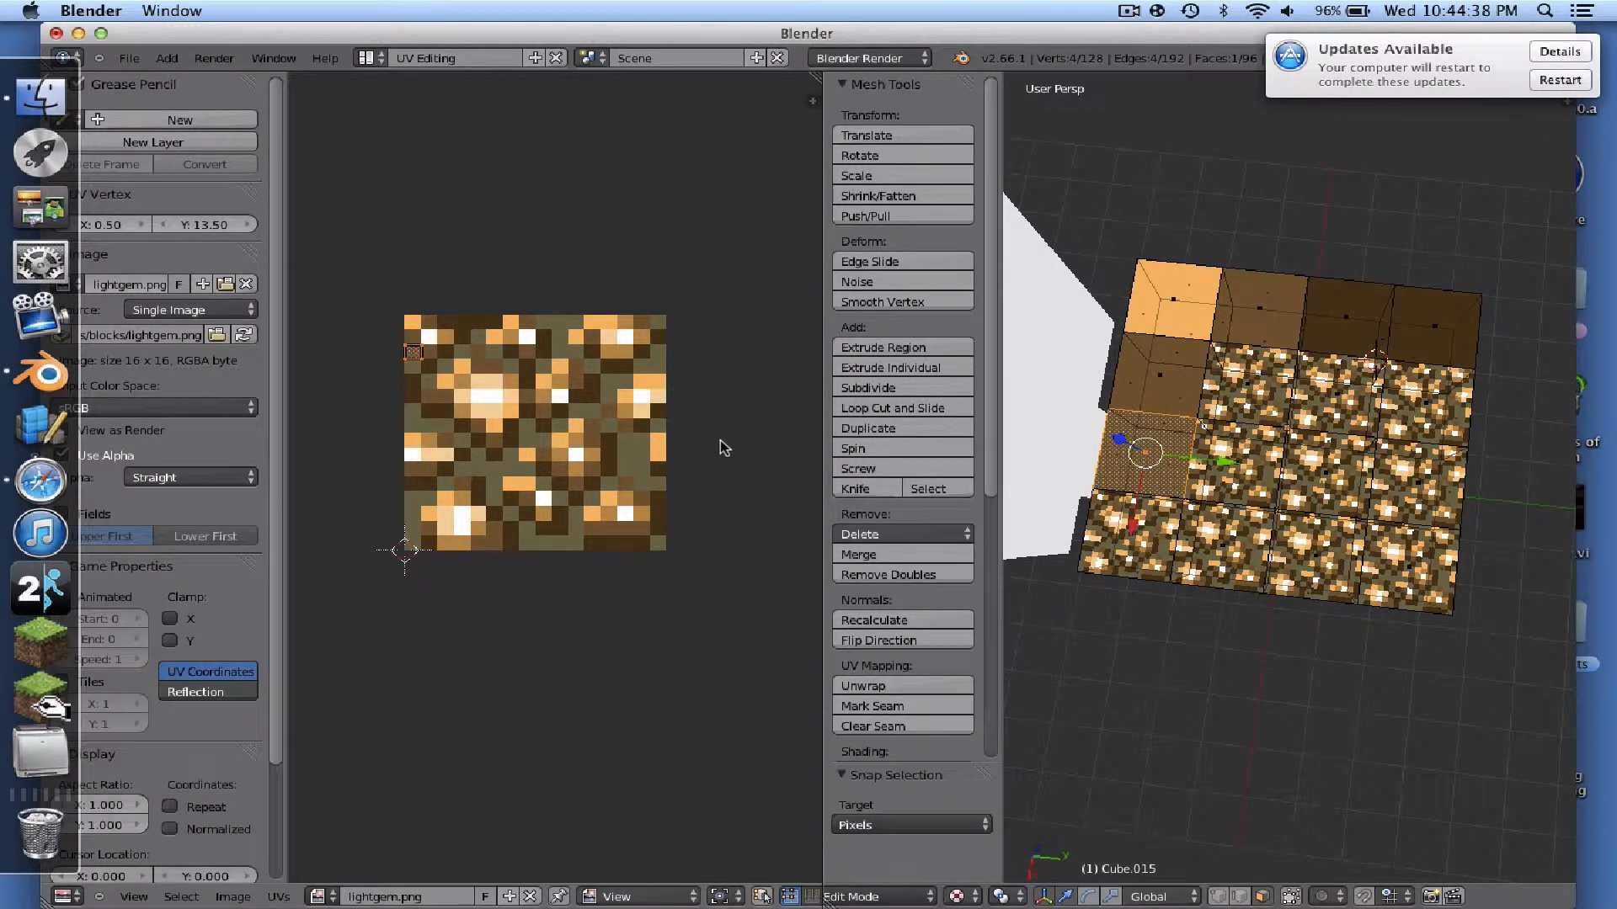
- Shrink the third row's second face's UVs to about 0.052 and snap them to the second pixel of the texture's third row
right_click(1225, 459)
key(s)
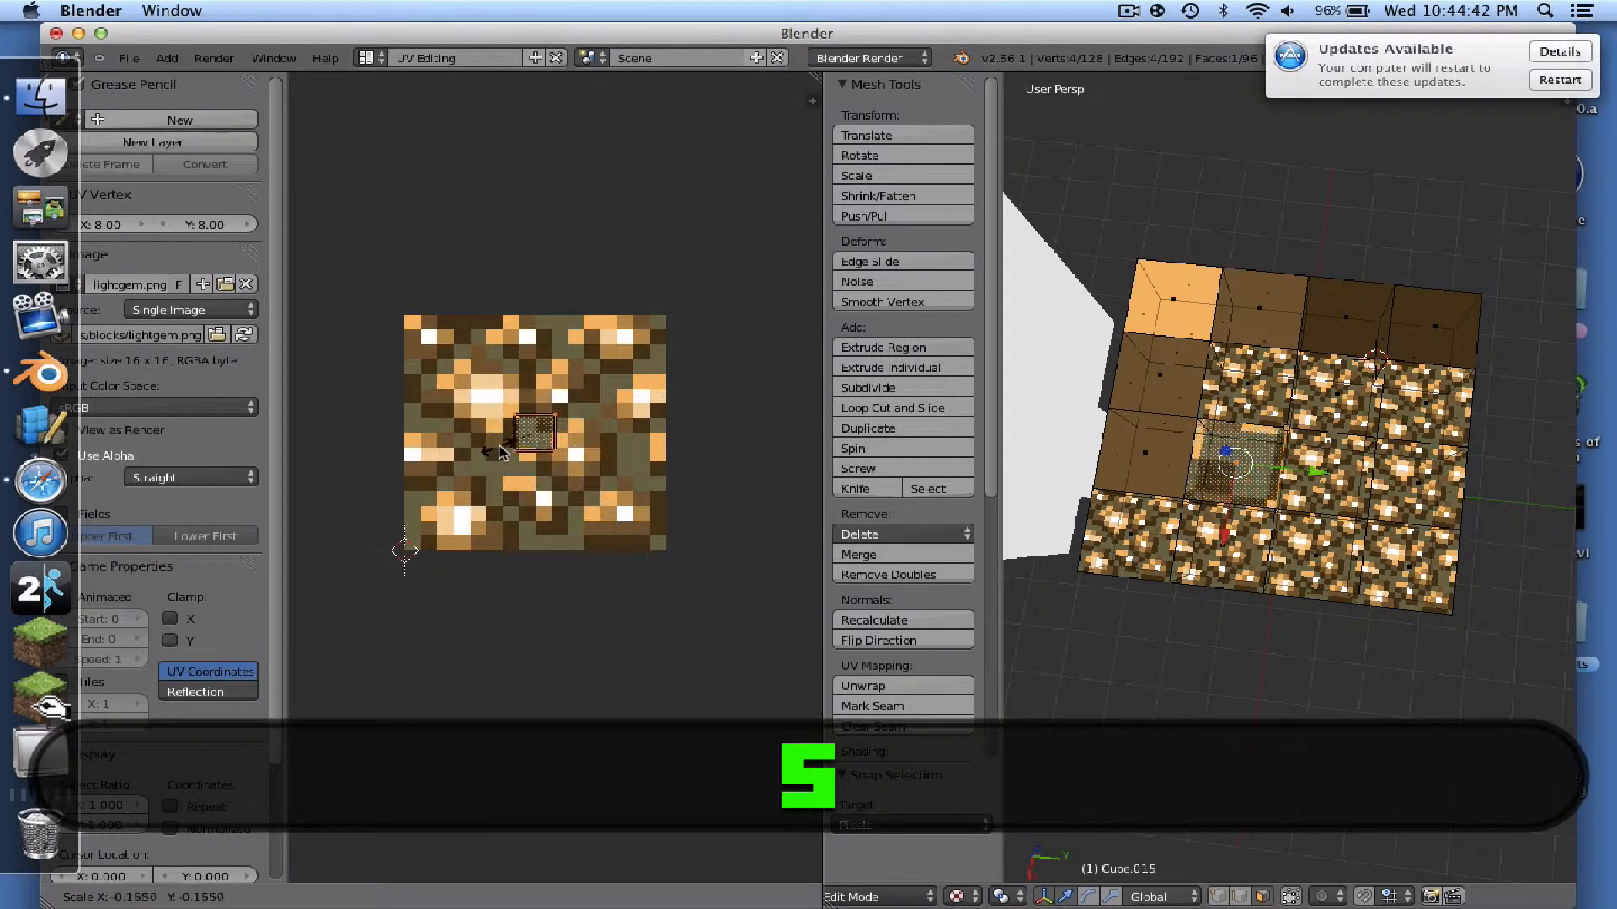
click(526, 447)
key(g)
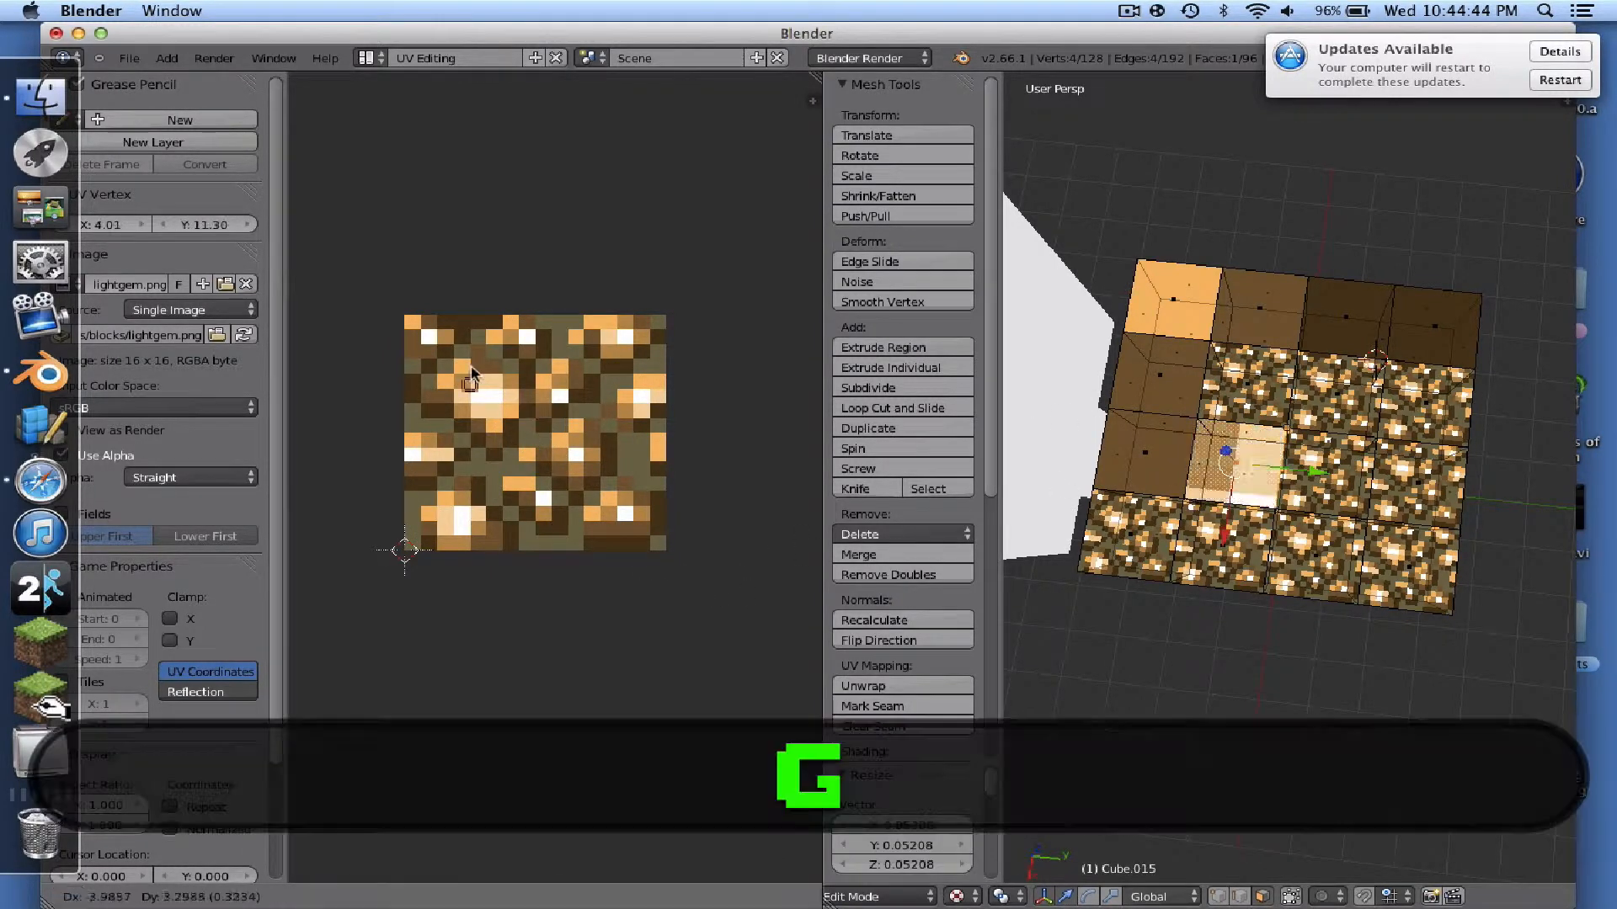
click(447, 352)
key(shift+s)
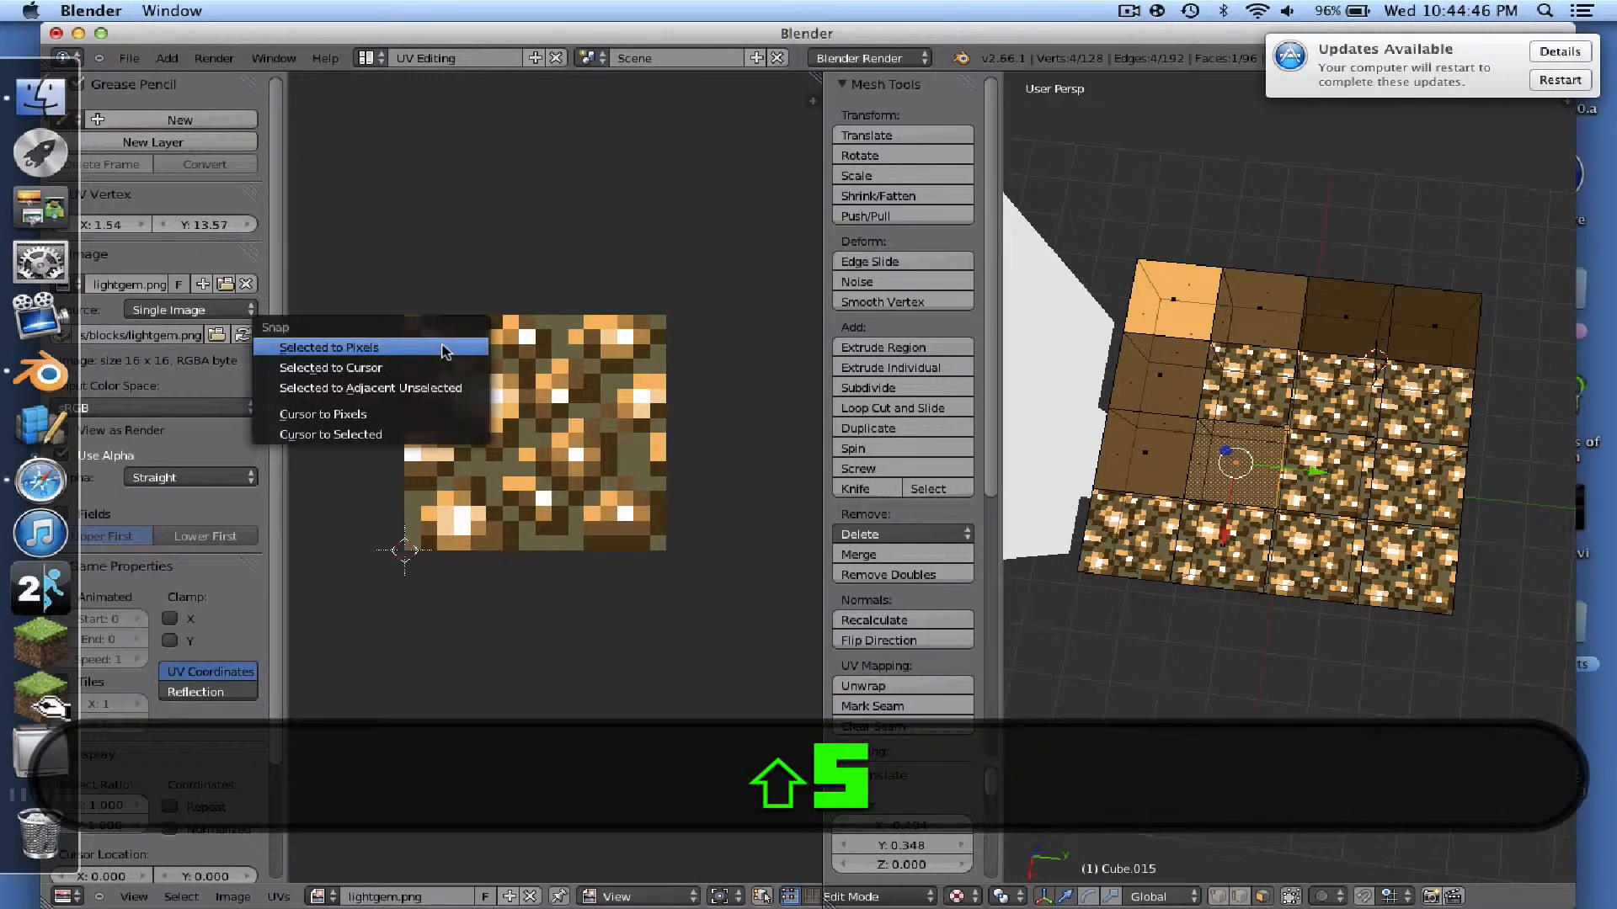
click(446, 345)
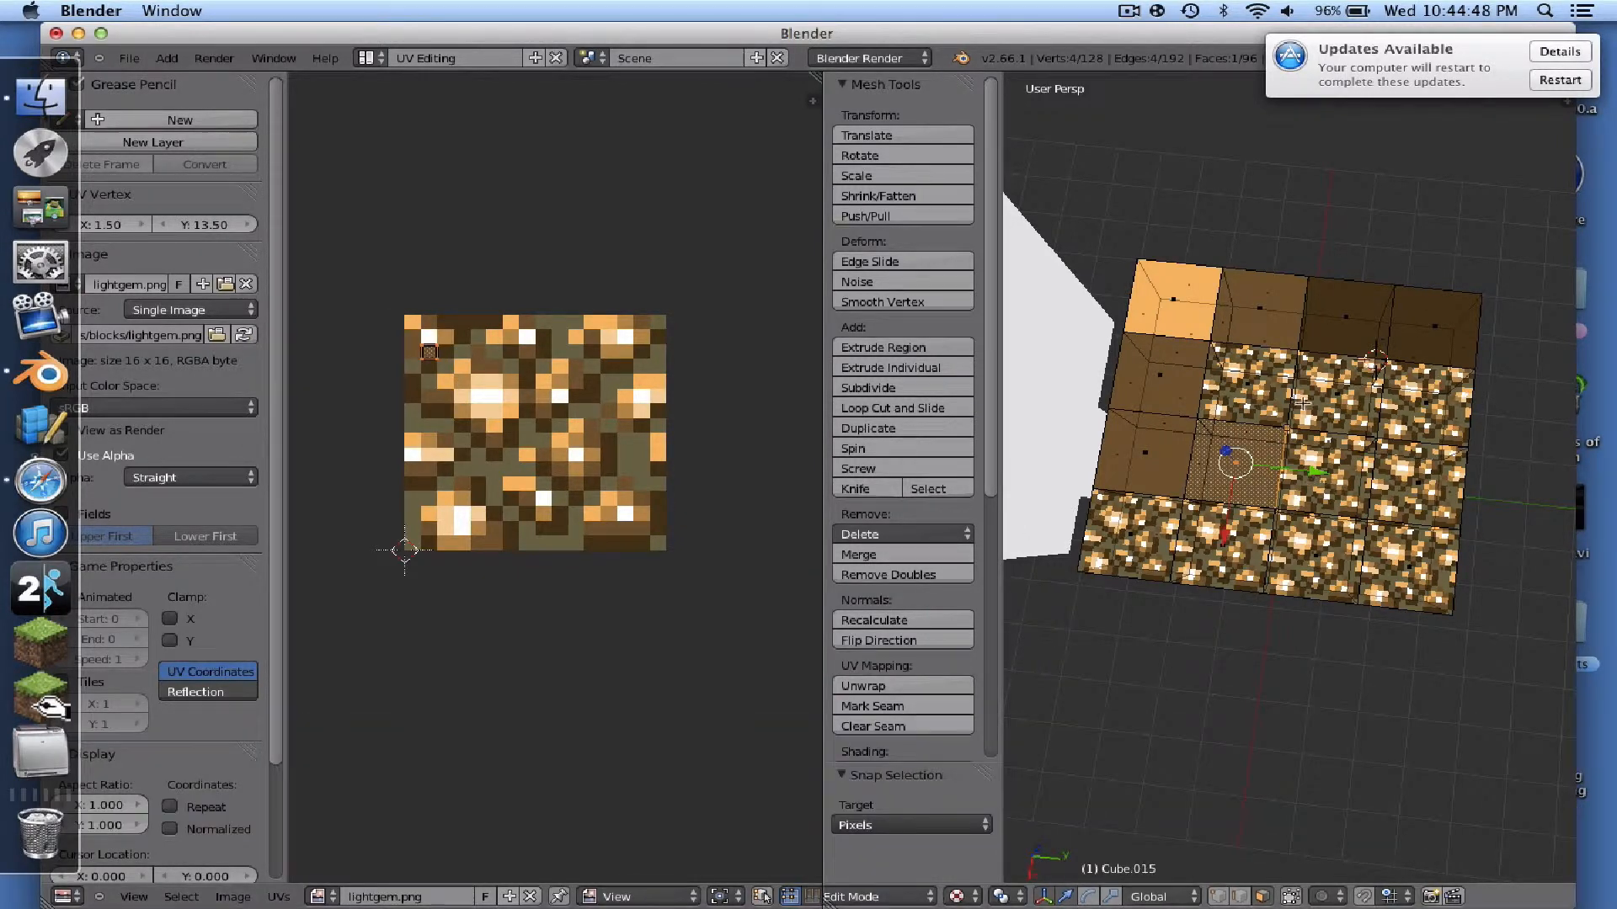
- Shrink the second row's second face's UVs to about 0.064 and snap them to the white second pixel of the texture's second row
right_click(1248, 386)
key(s)
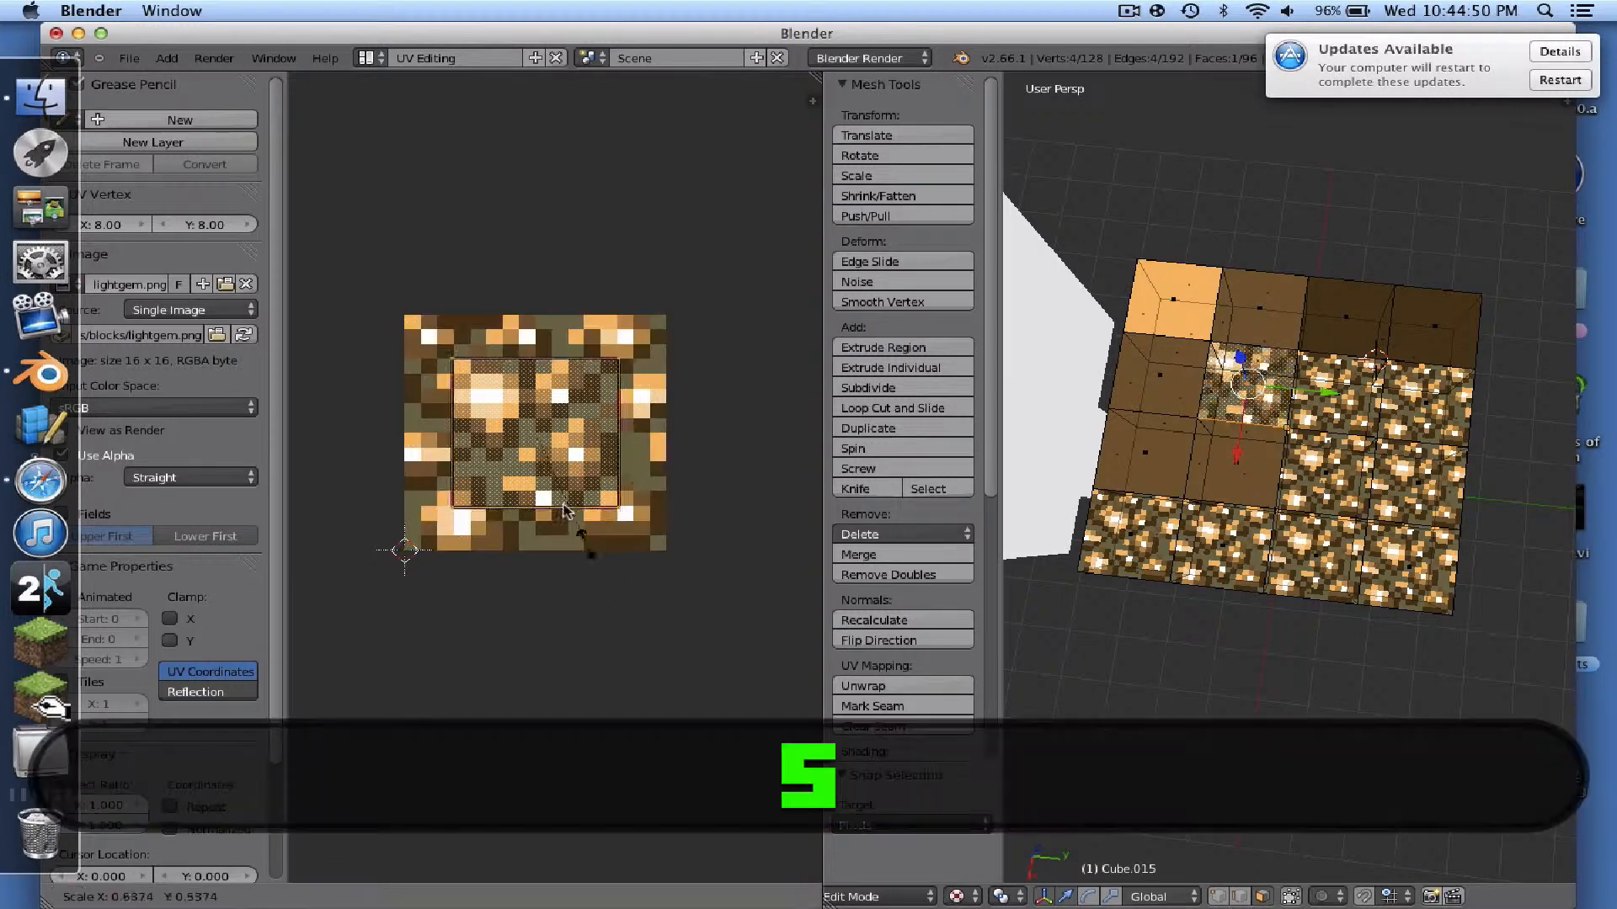
click(543, 439)
key(g)
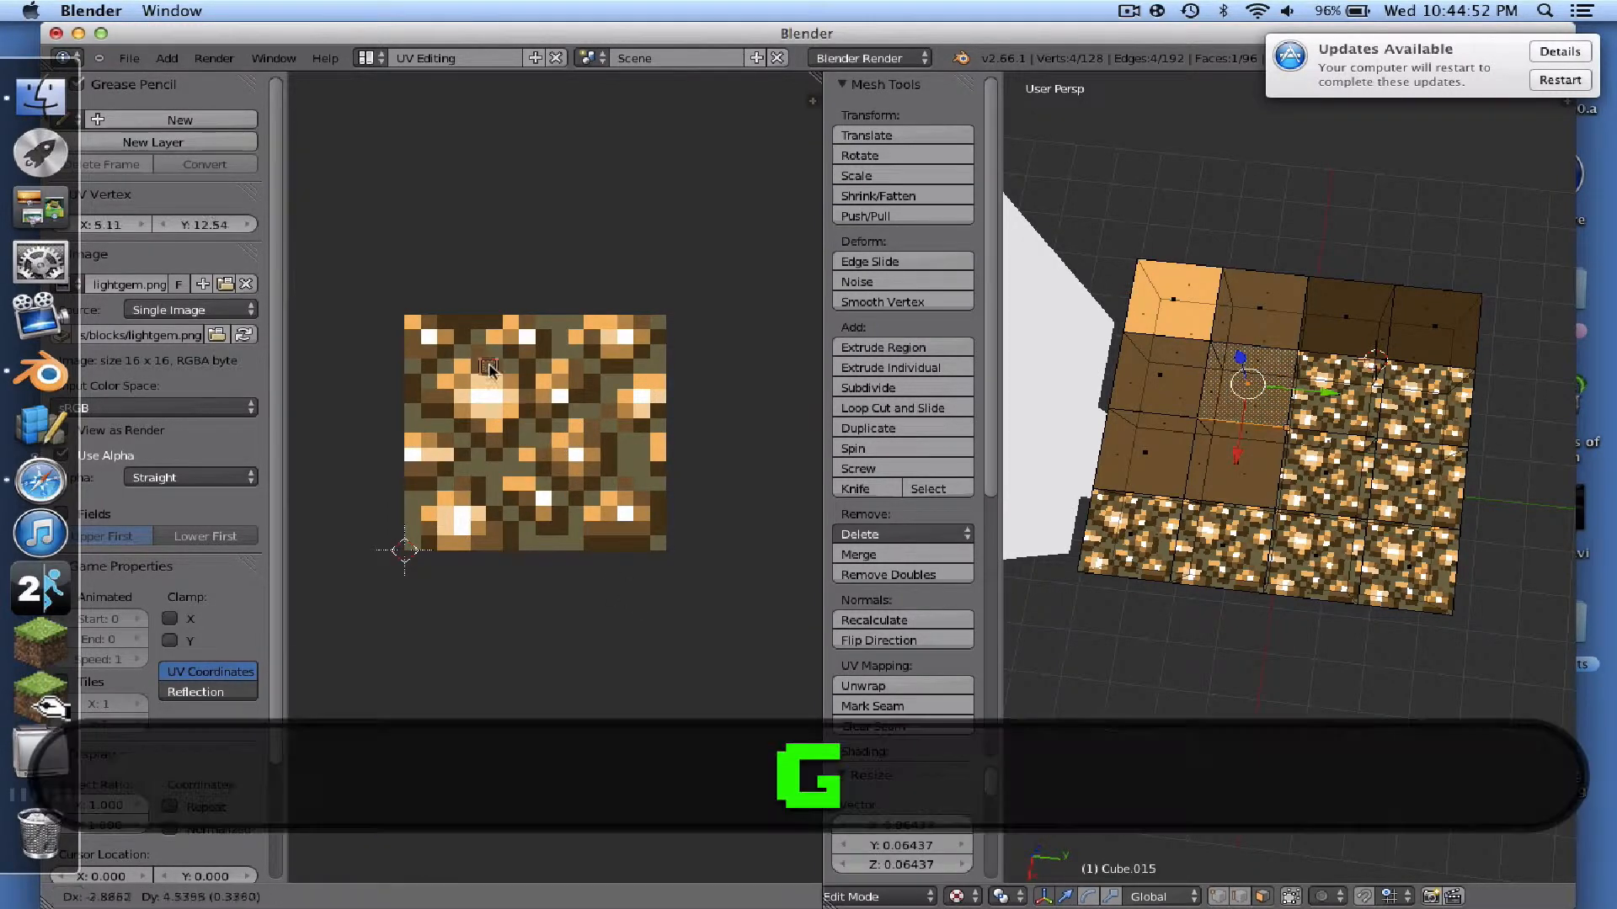
click(432, 342)
key(shift+s)
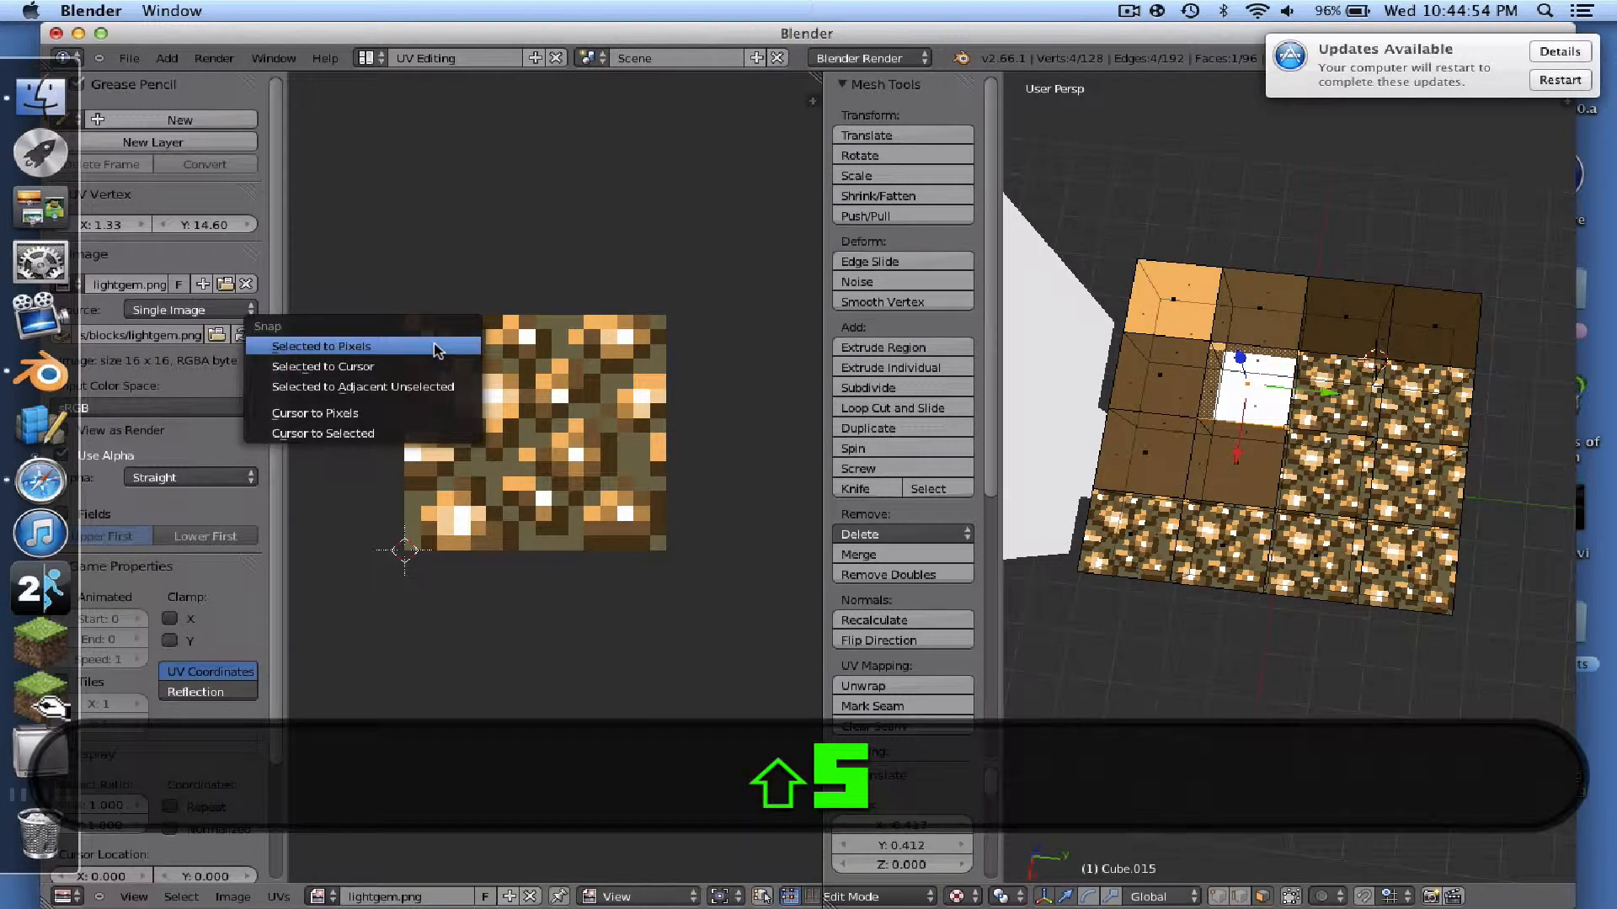
click(434, 345)
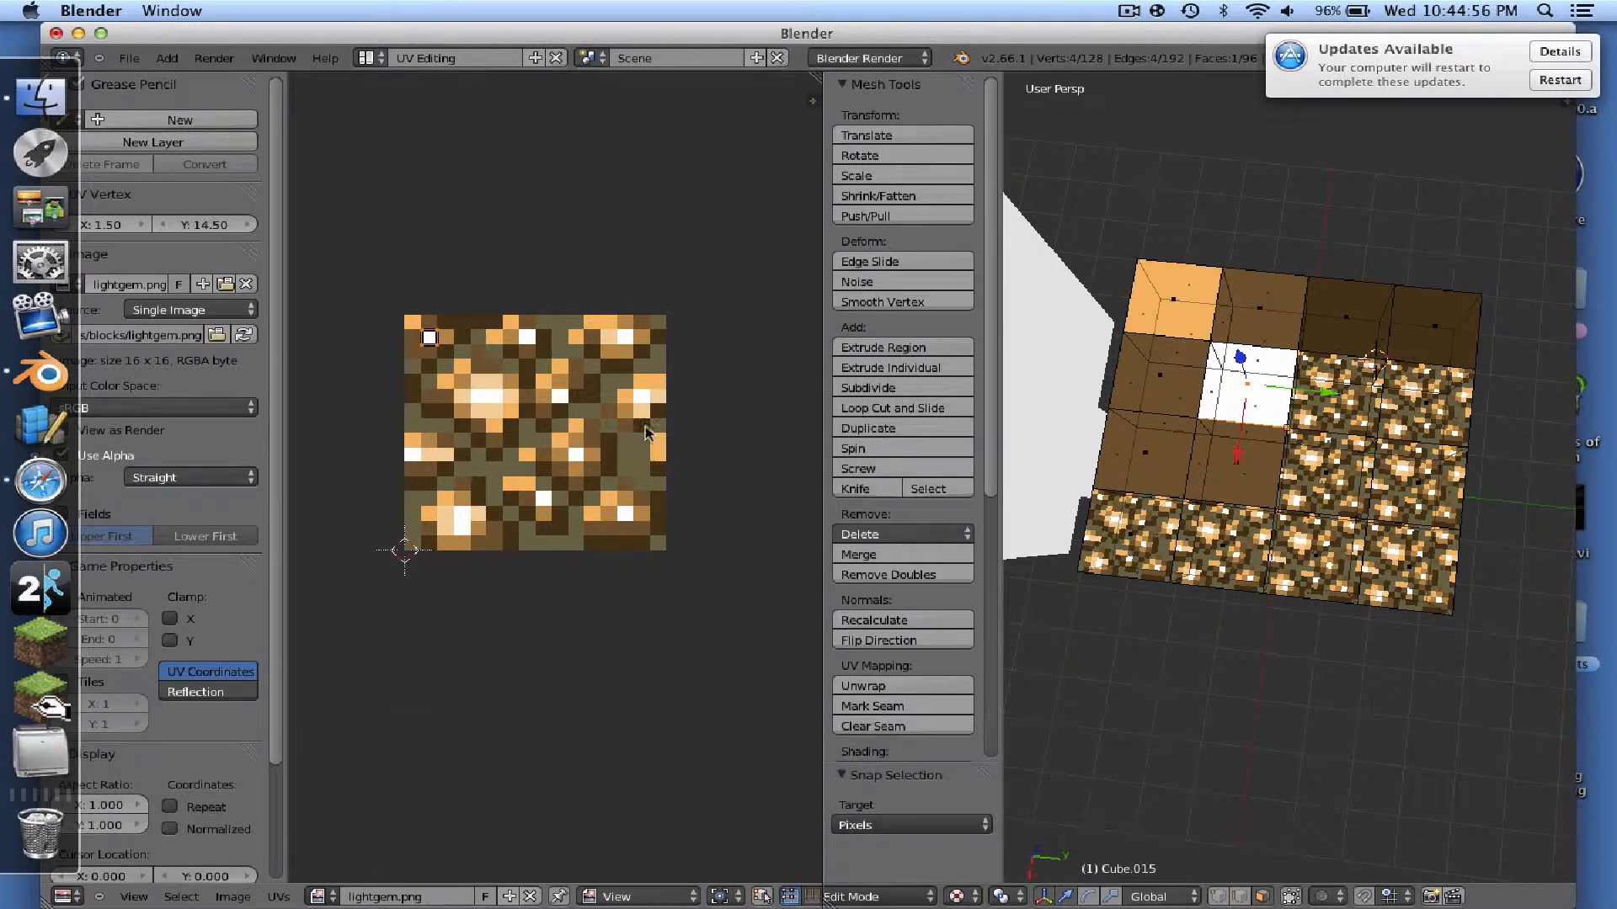
- Shrink the second row's third face's UVs to about 0.055 and snap them to the third pixel of the texture's second row
right_click(1333, 391)
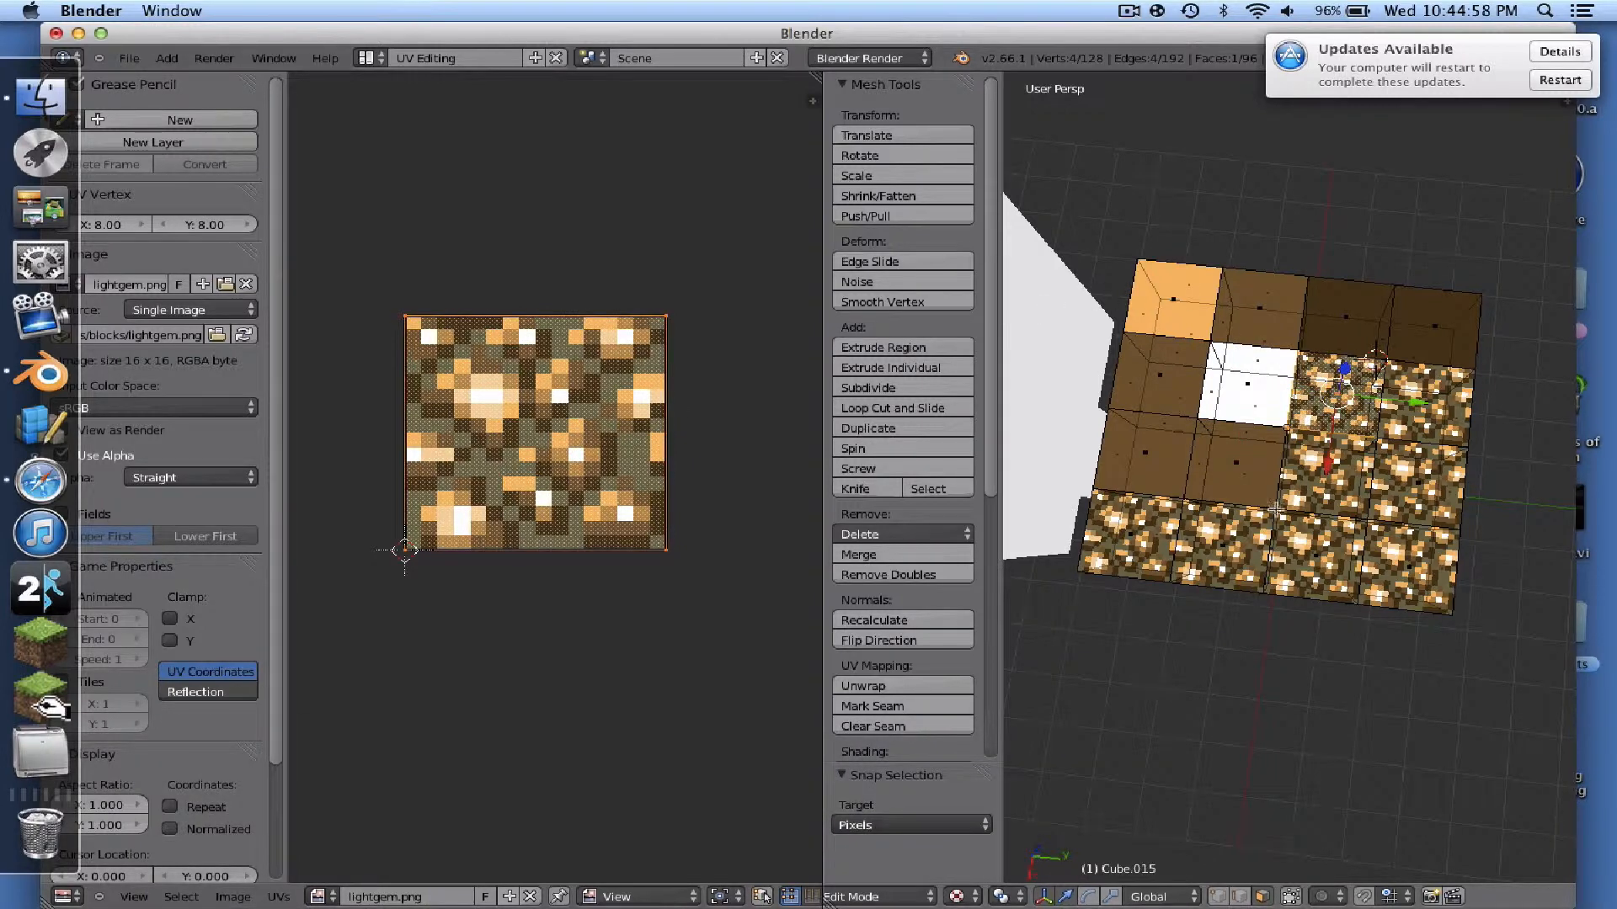
key(s)
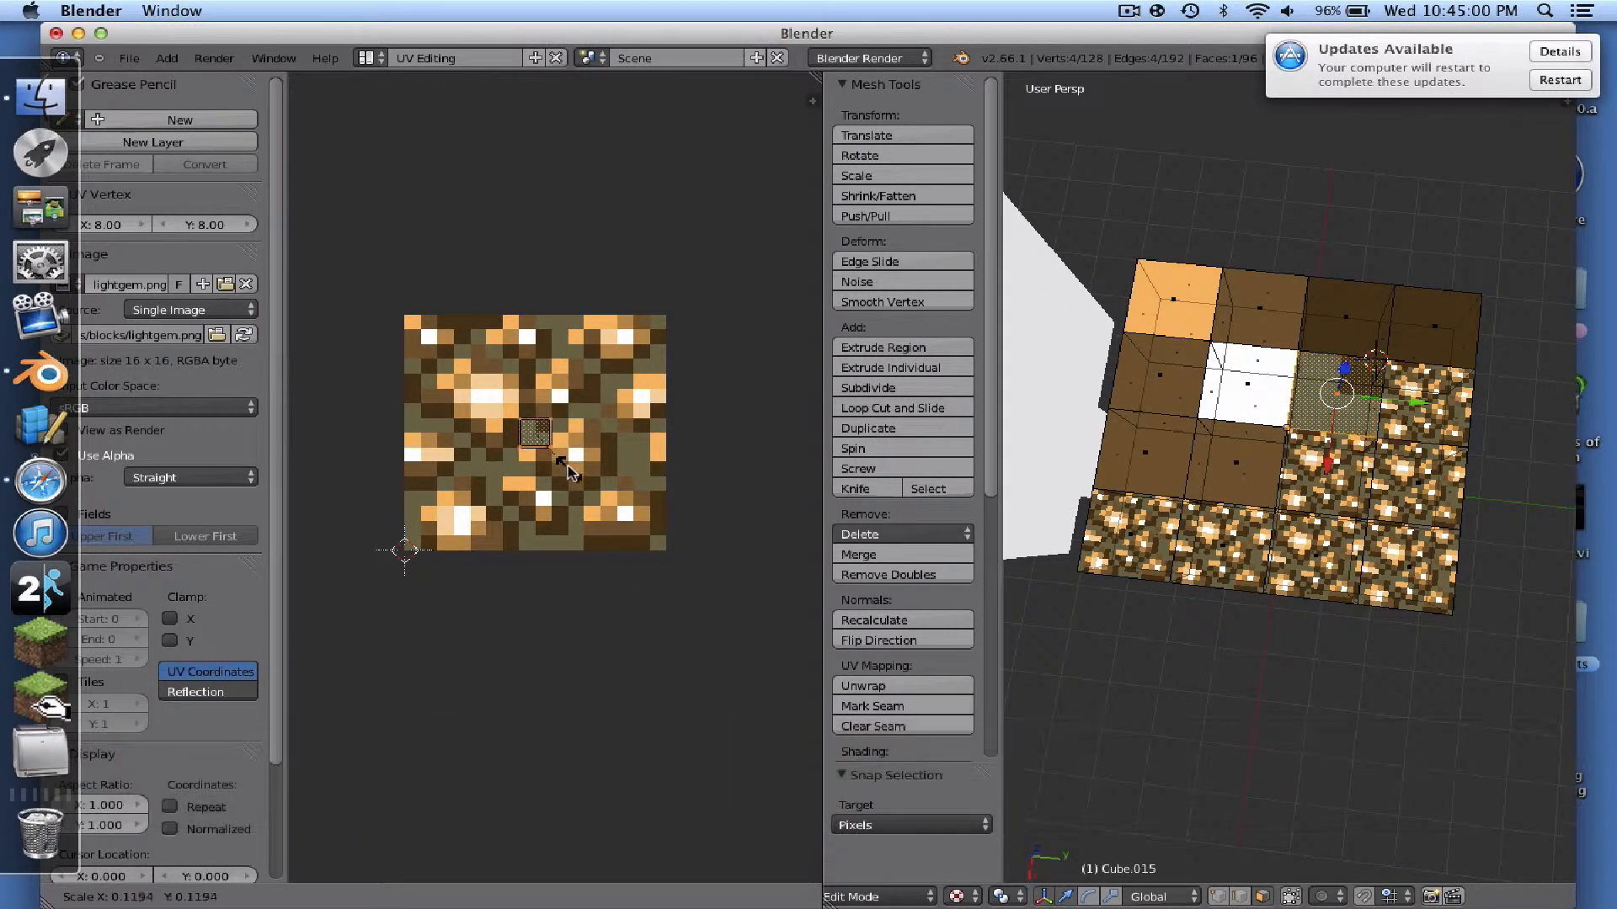
click(560, 451)
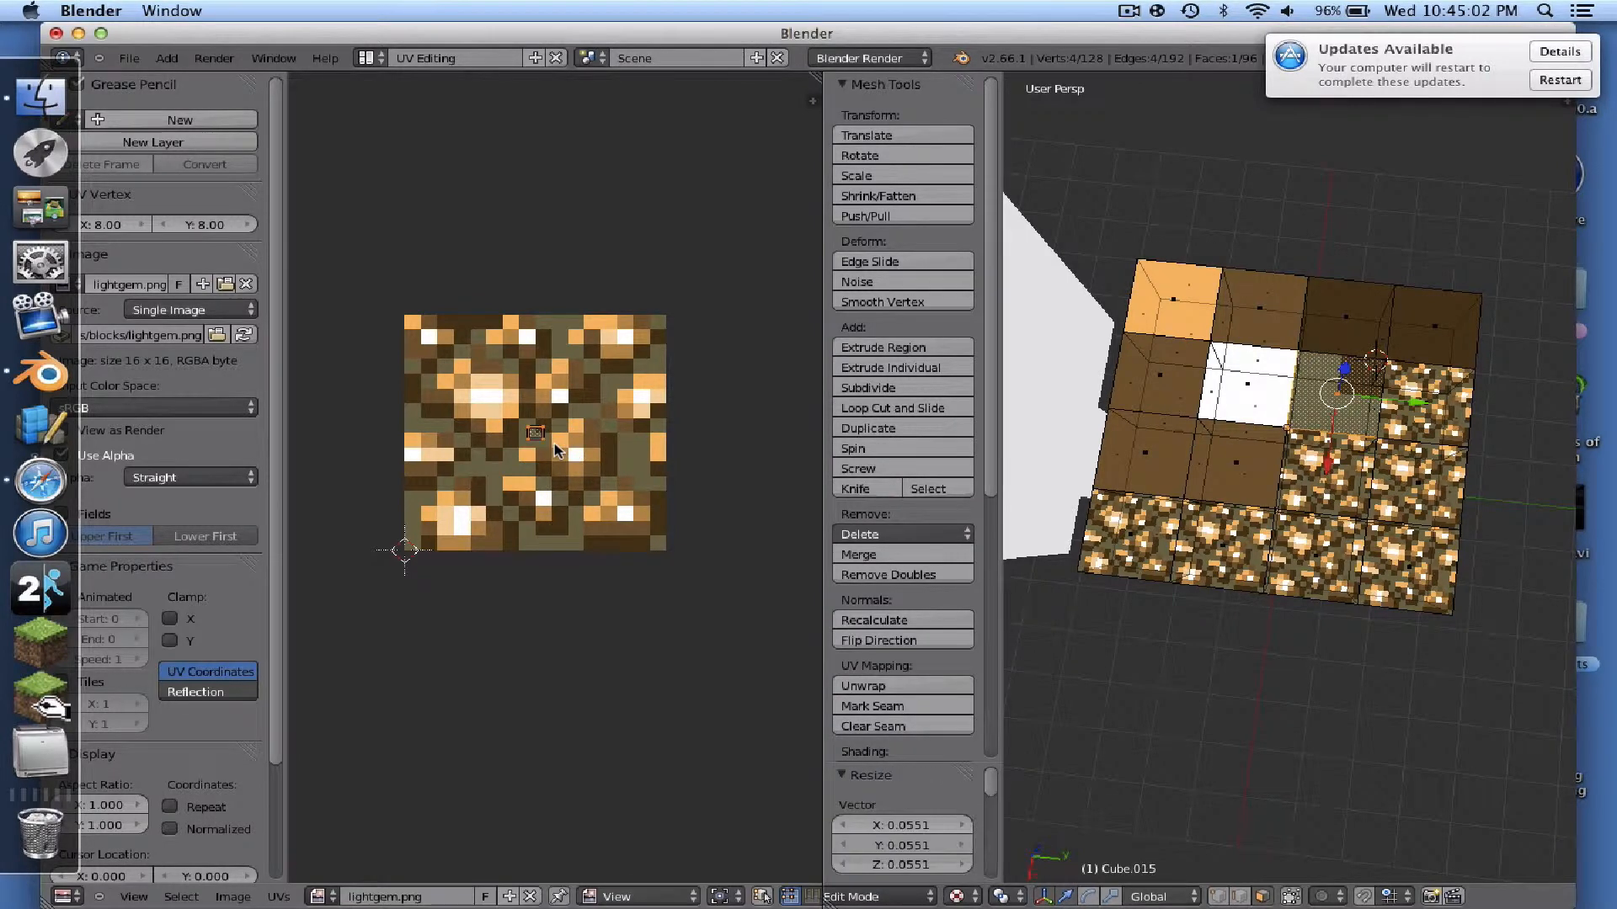
key(g)
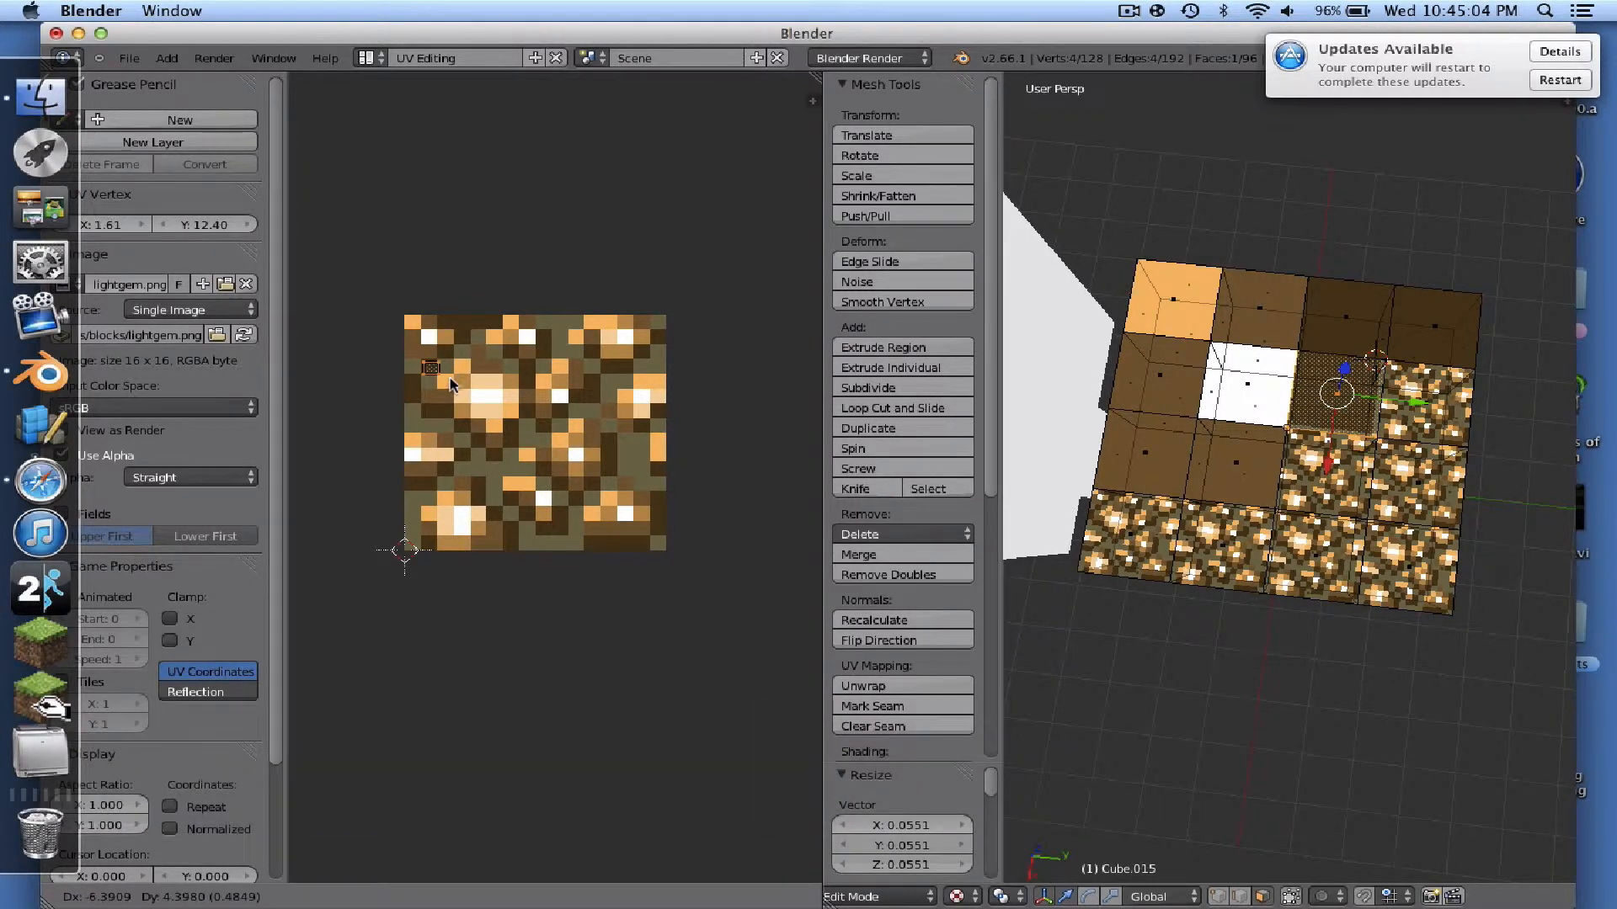
click(463, 347)
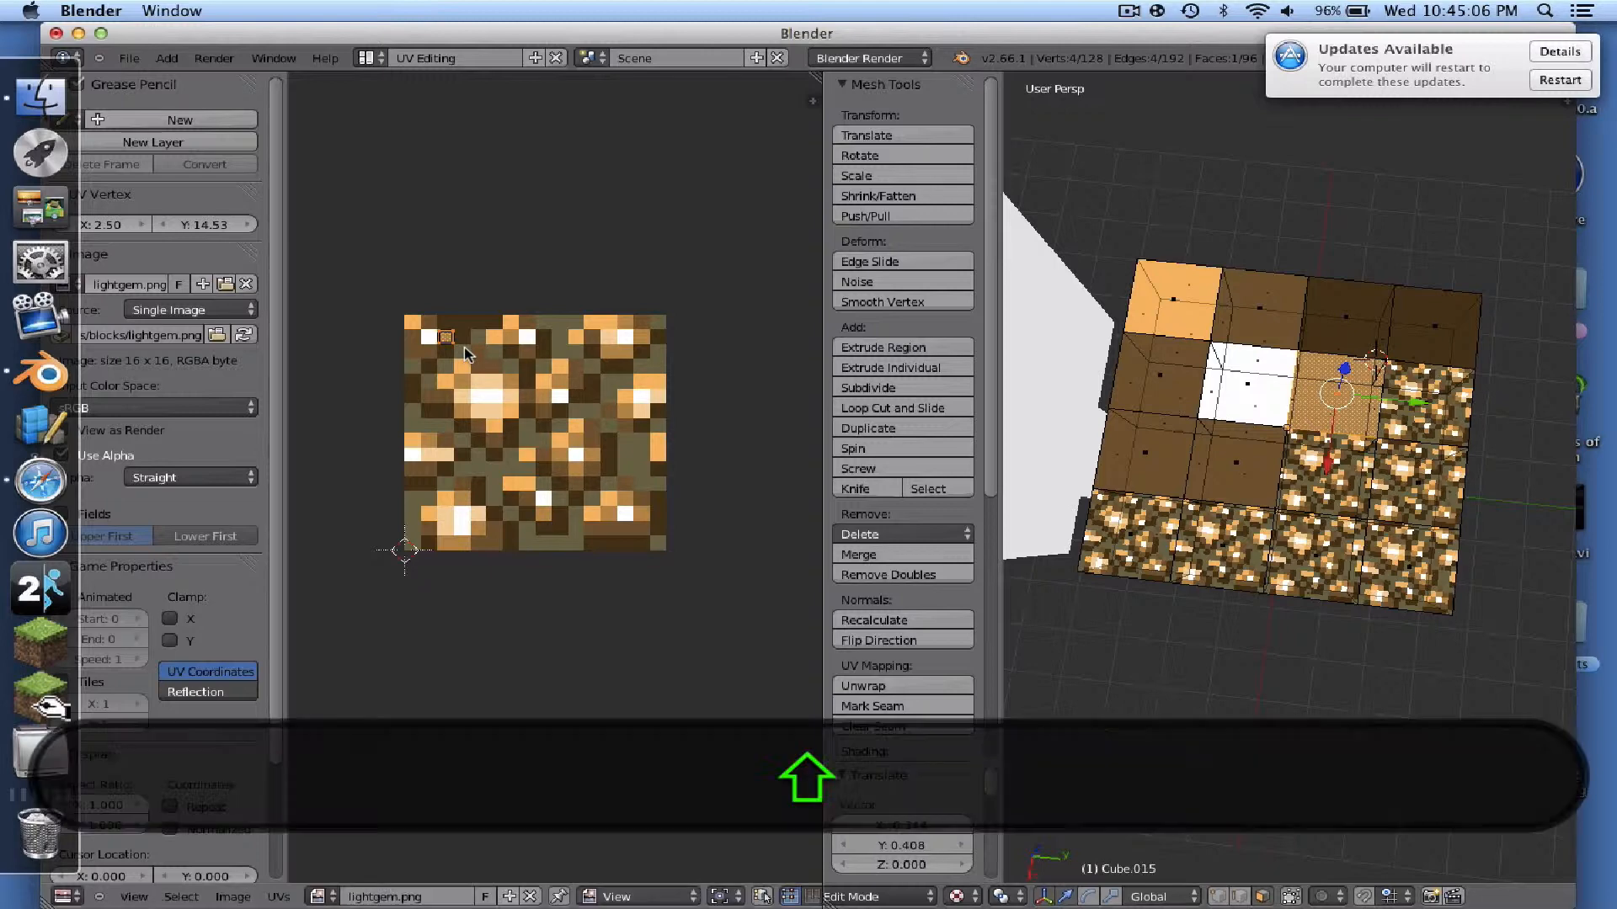
key(shift+s)
click(463, 350)
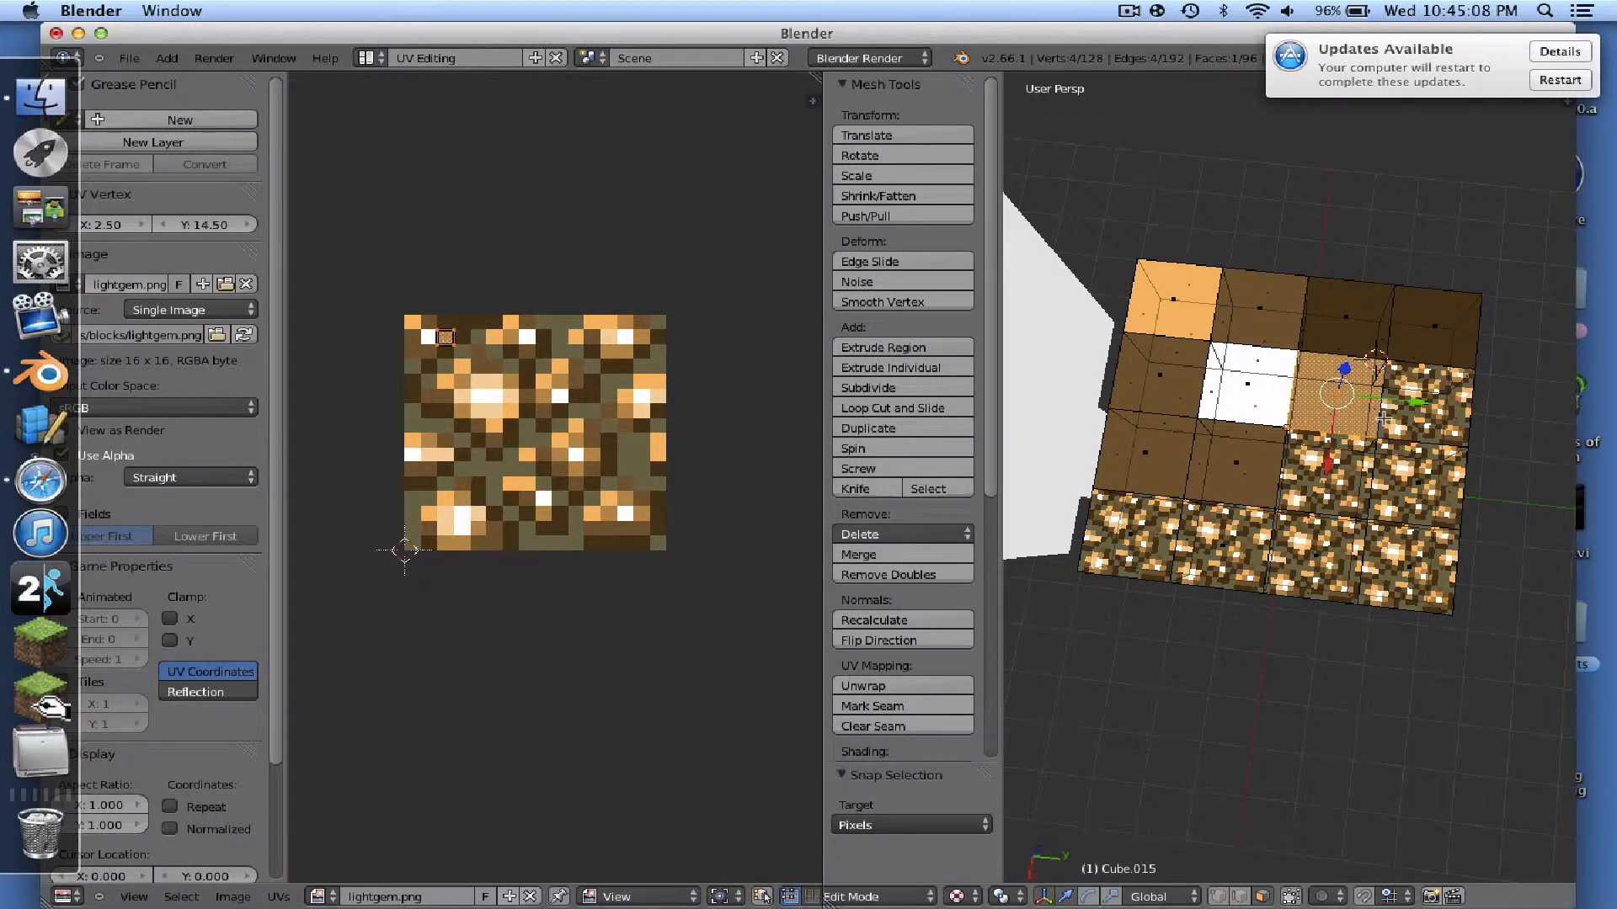
- Shrink the second row's fourth face's UVs to about 0.049 and snap them to the fourth pixel of the texture's second row
right_click(1389, 413)
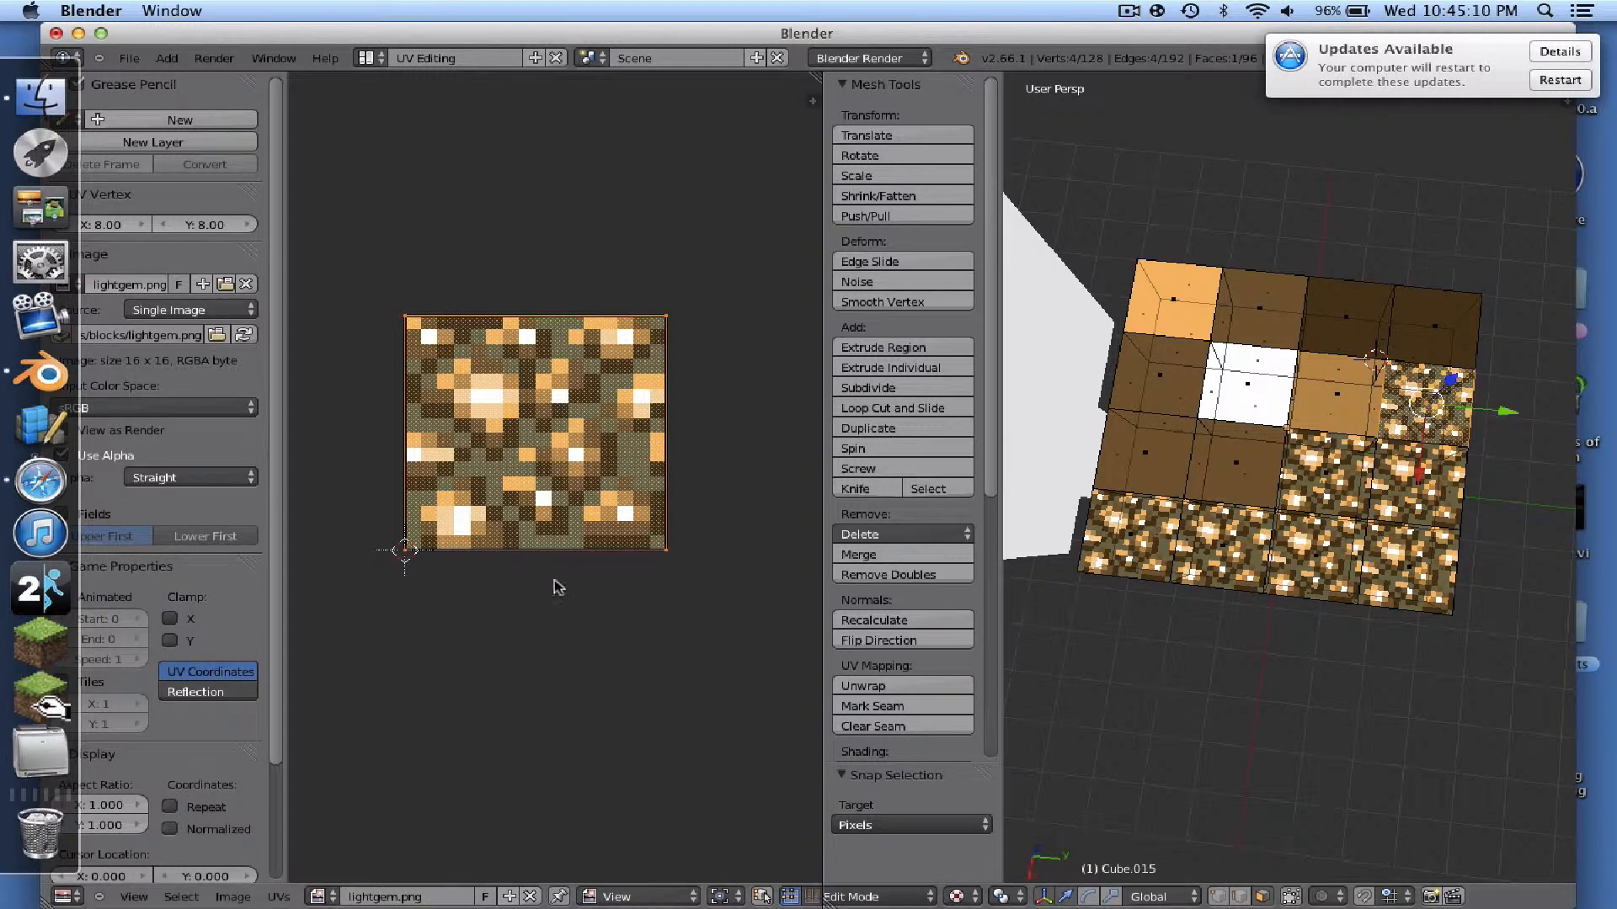
key(s)
click(532, 438)
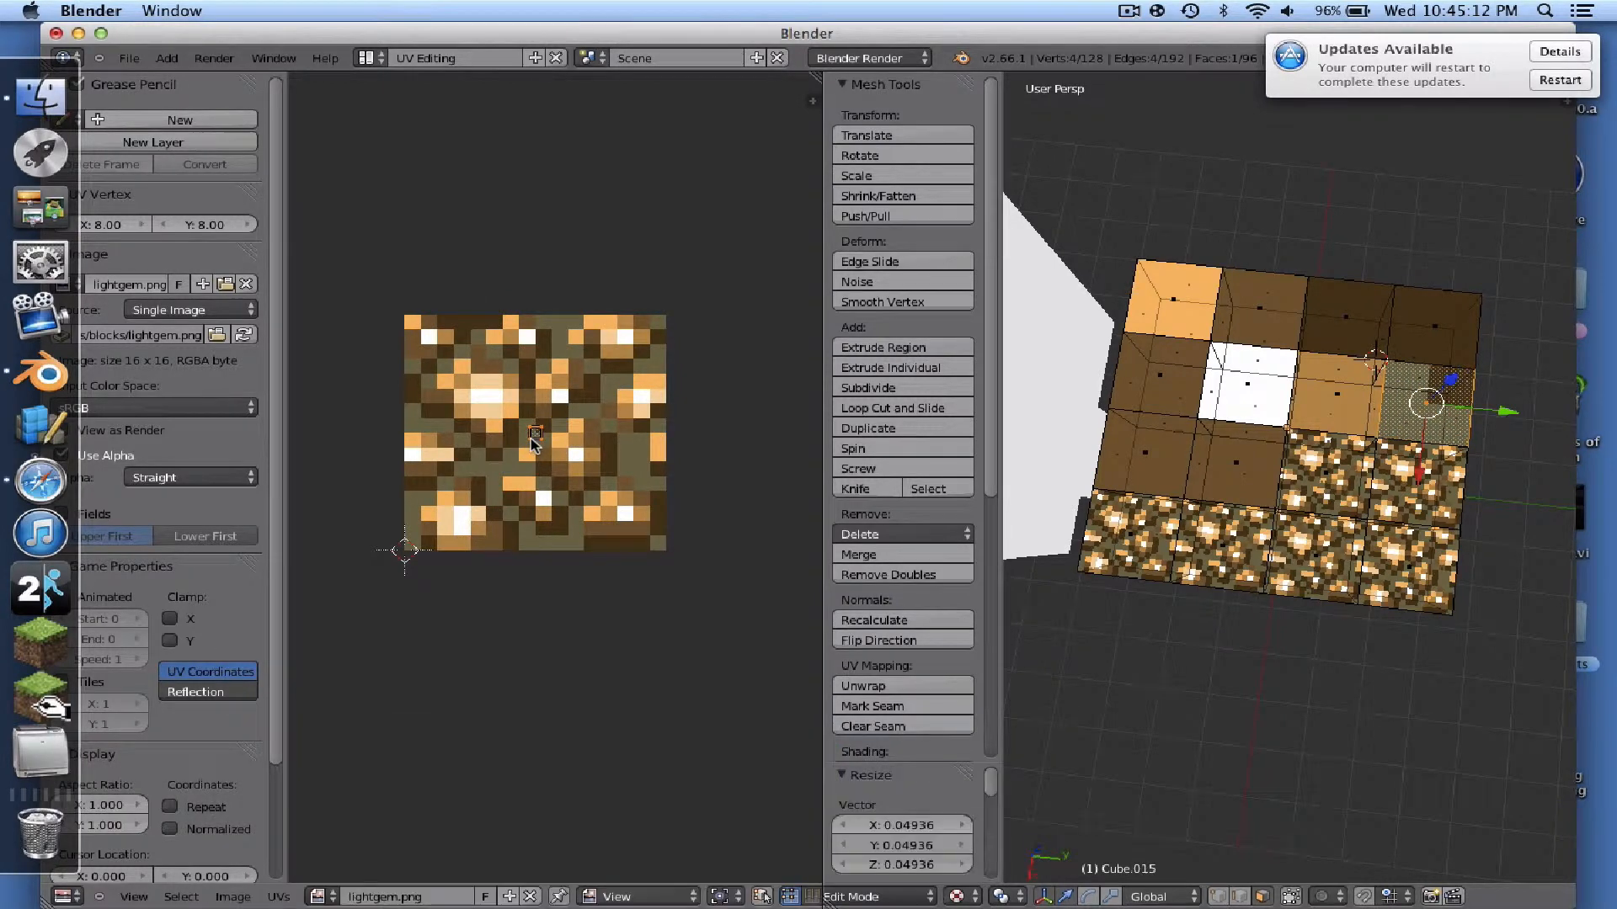
key(g)
click(460, 343)
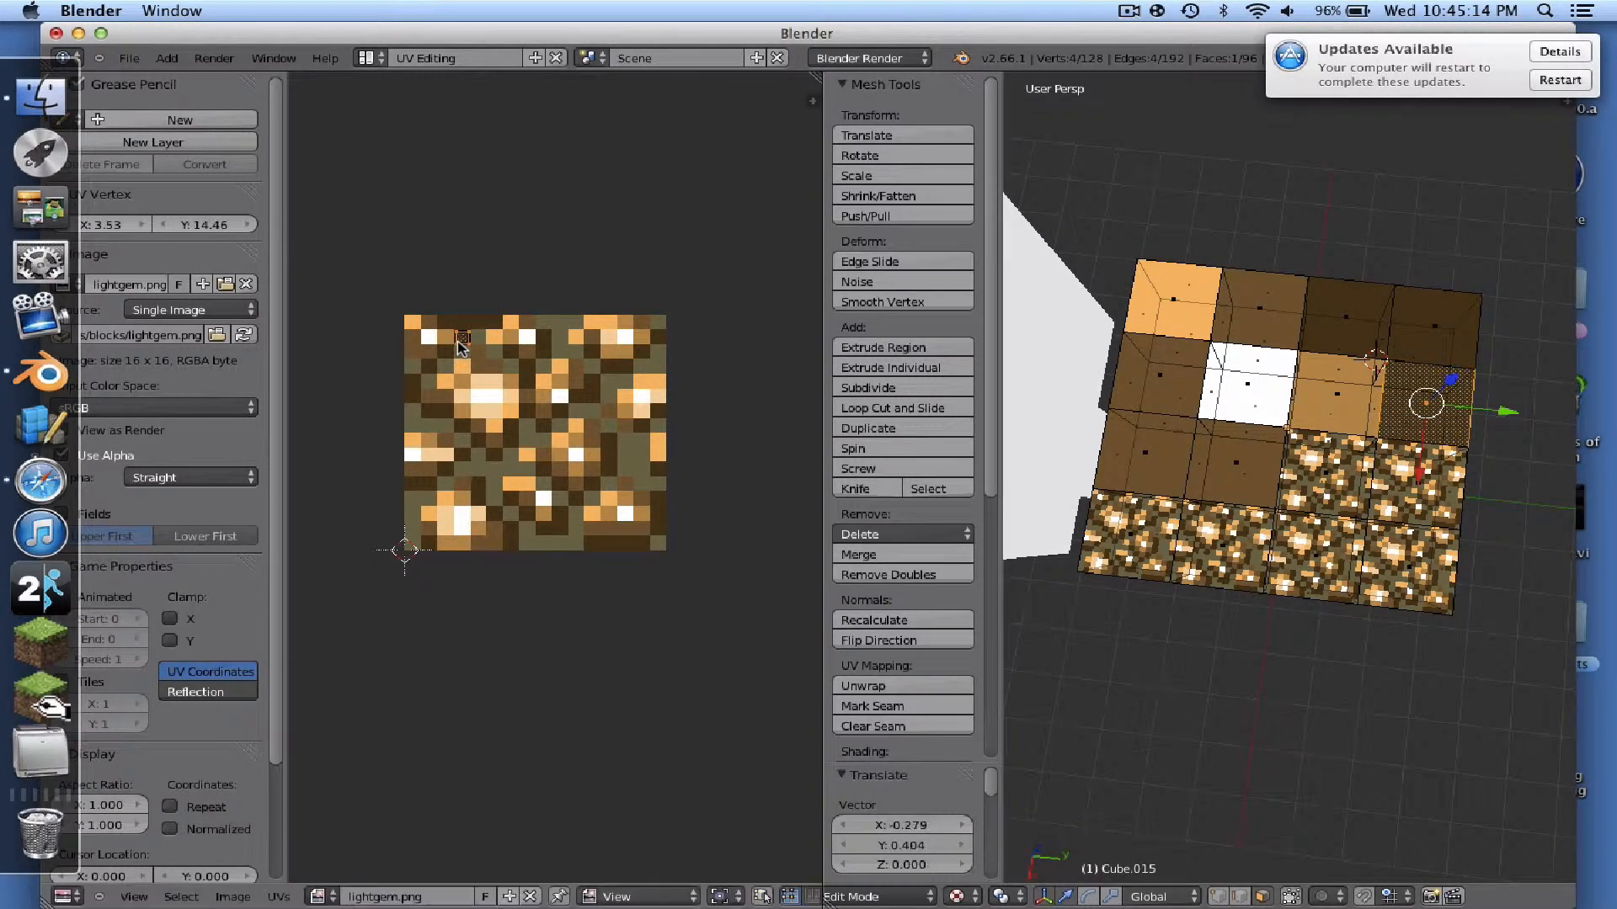
key(shift+s)
click(462, 342)
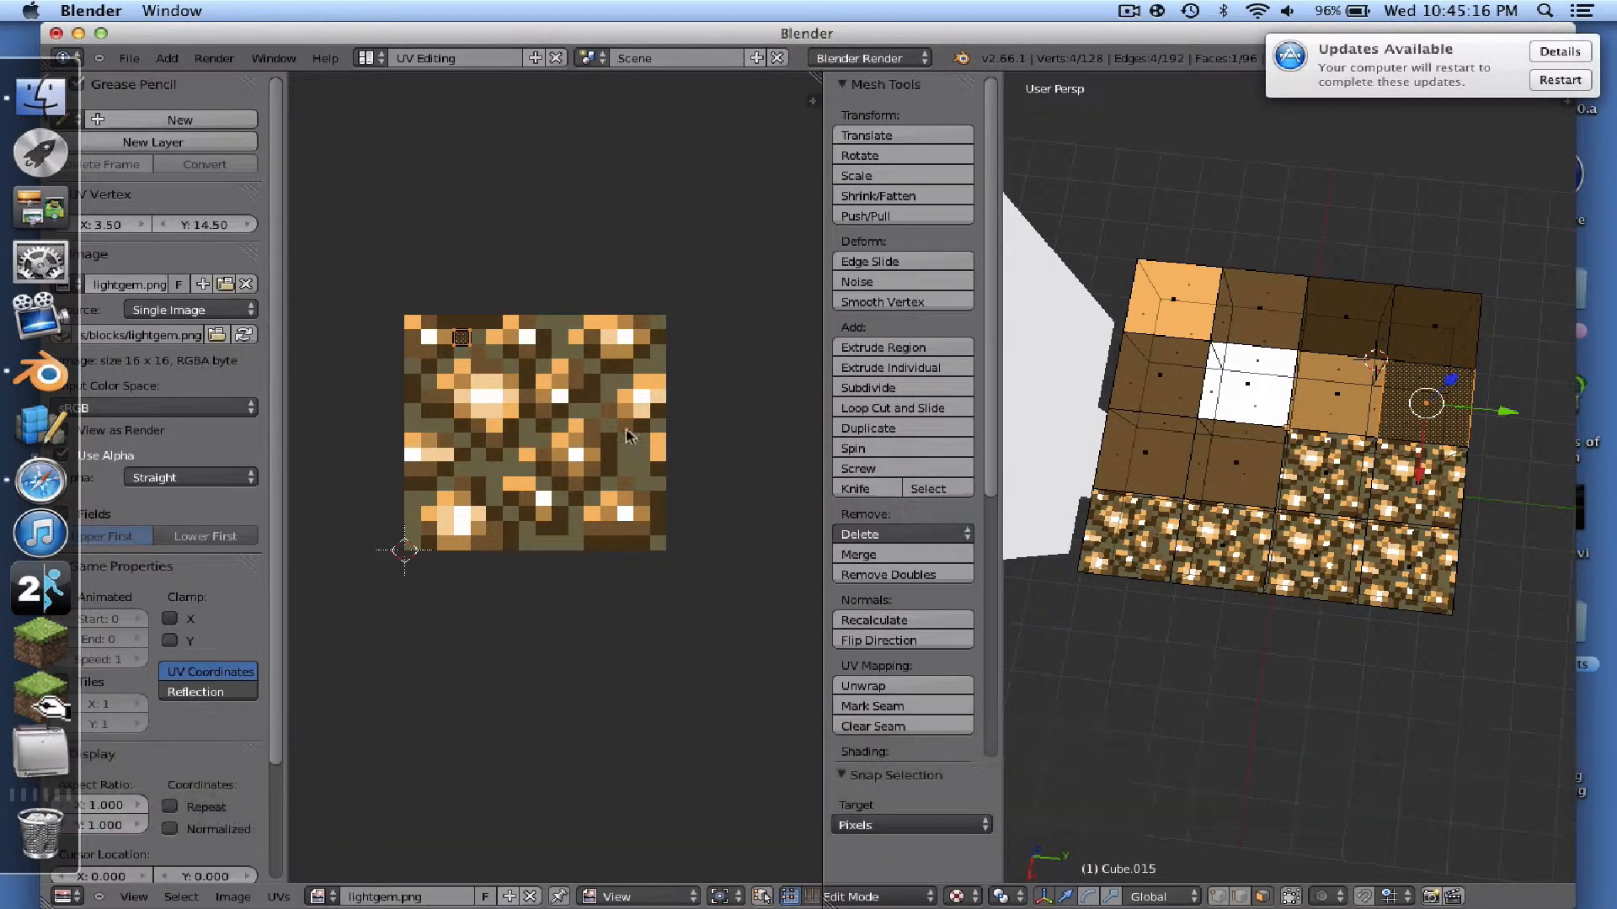
- Shrink the UVs of the hidden face beneath the third row's third face to about 0.068 and snap them to the third pixel of the texture's third row
right_click(1339, 490)
key(s)
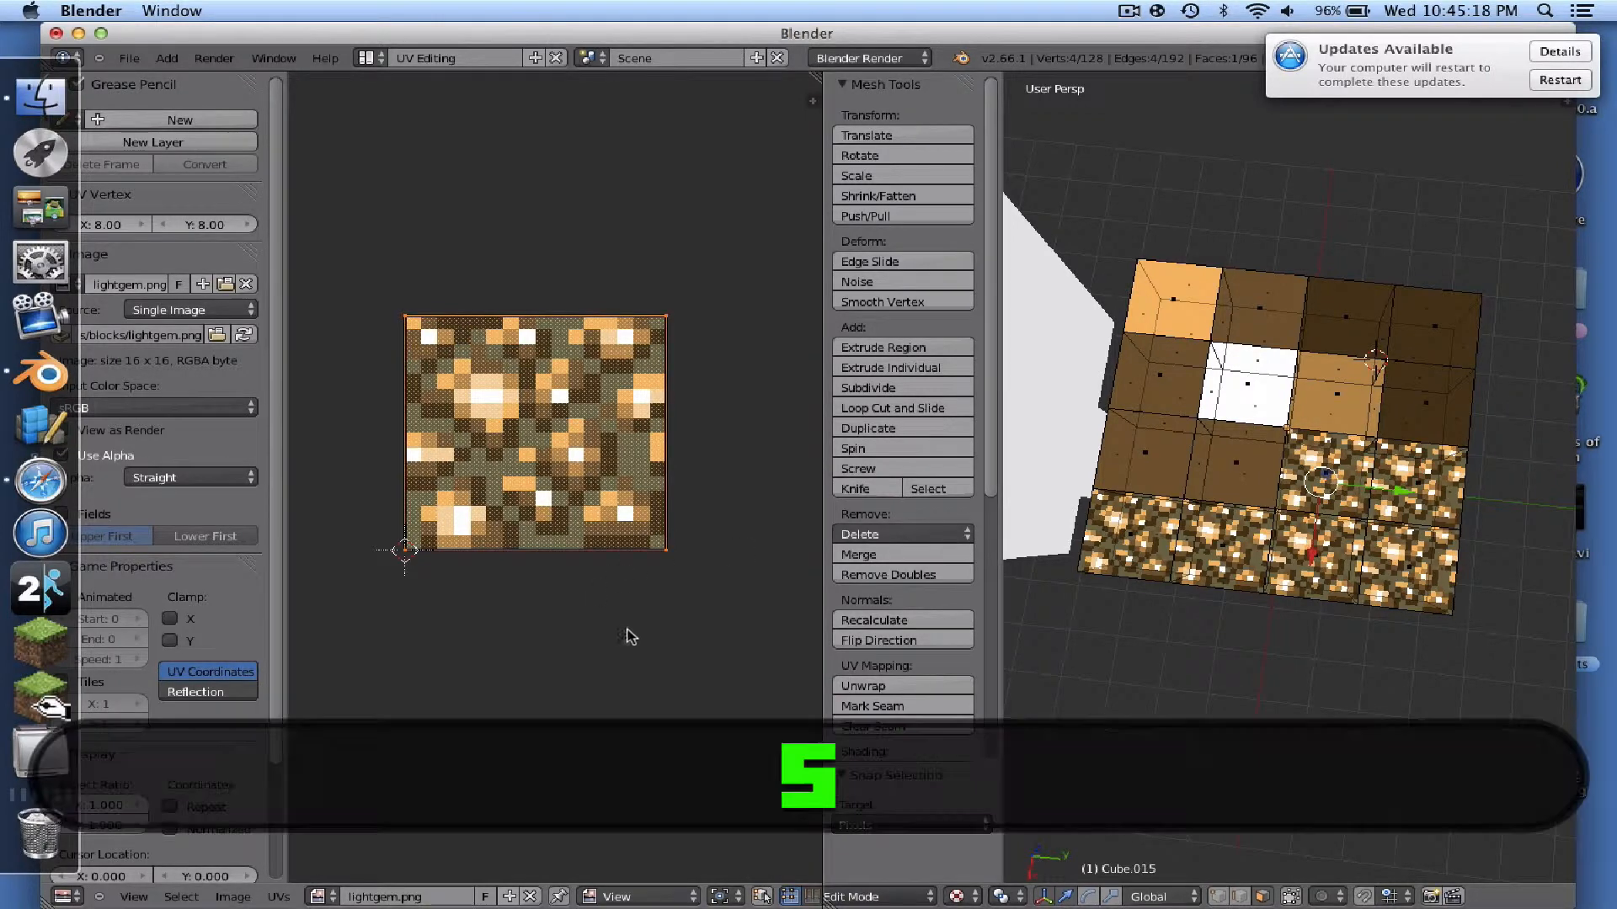
click(537, 445)
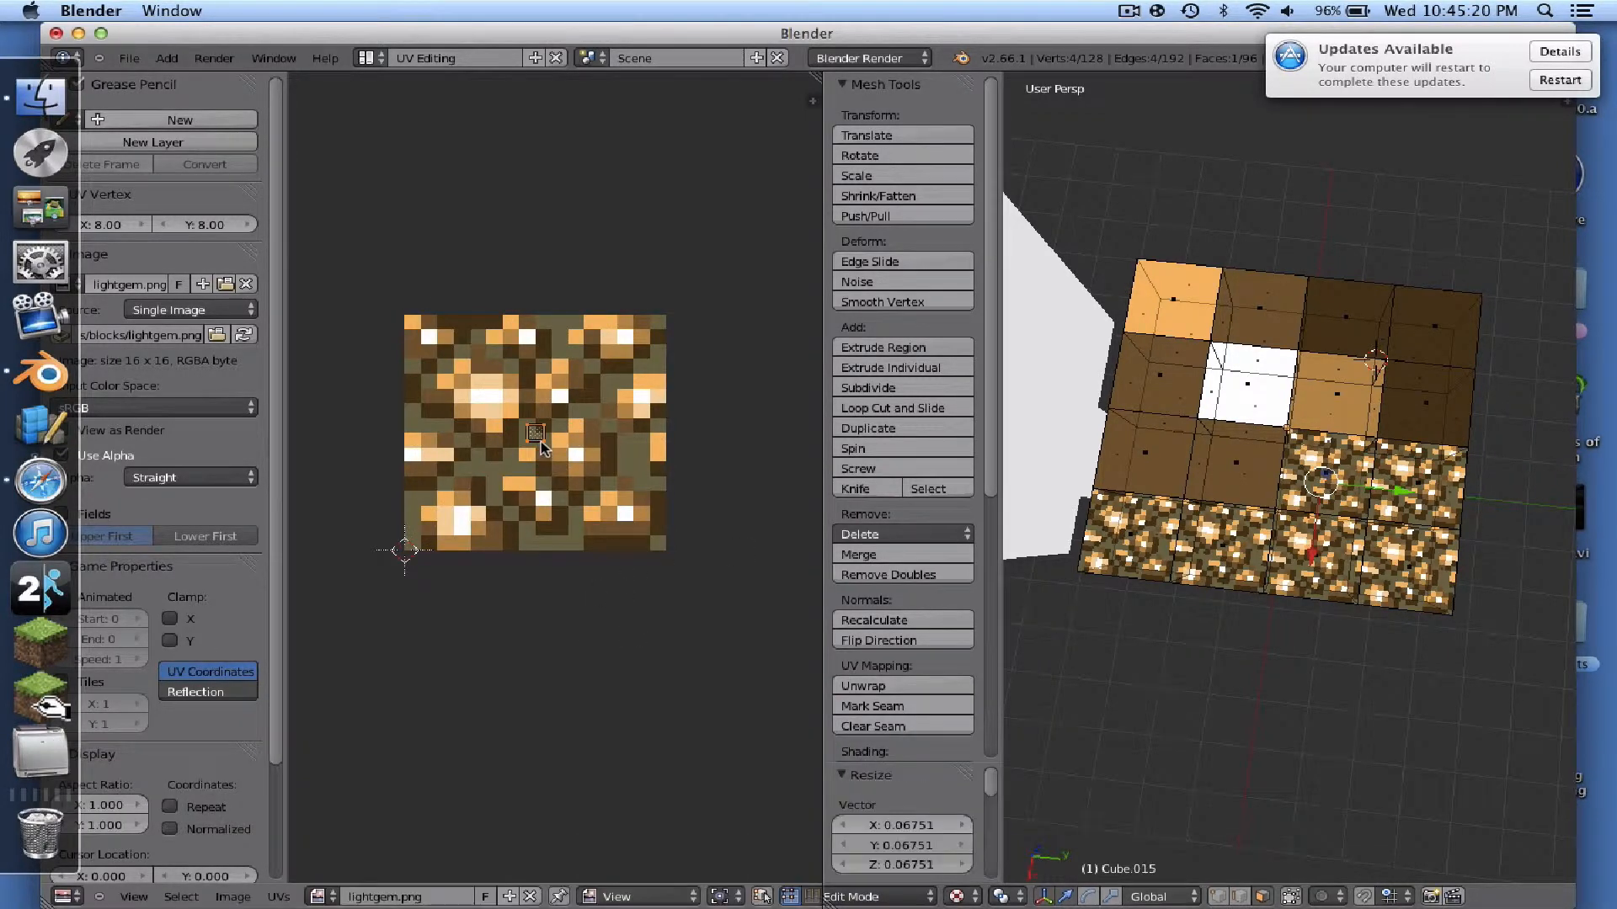
key(g)
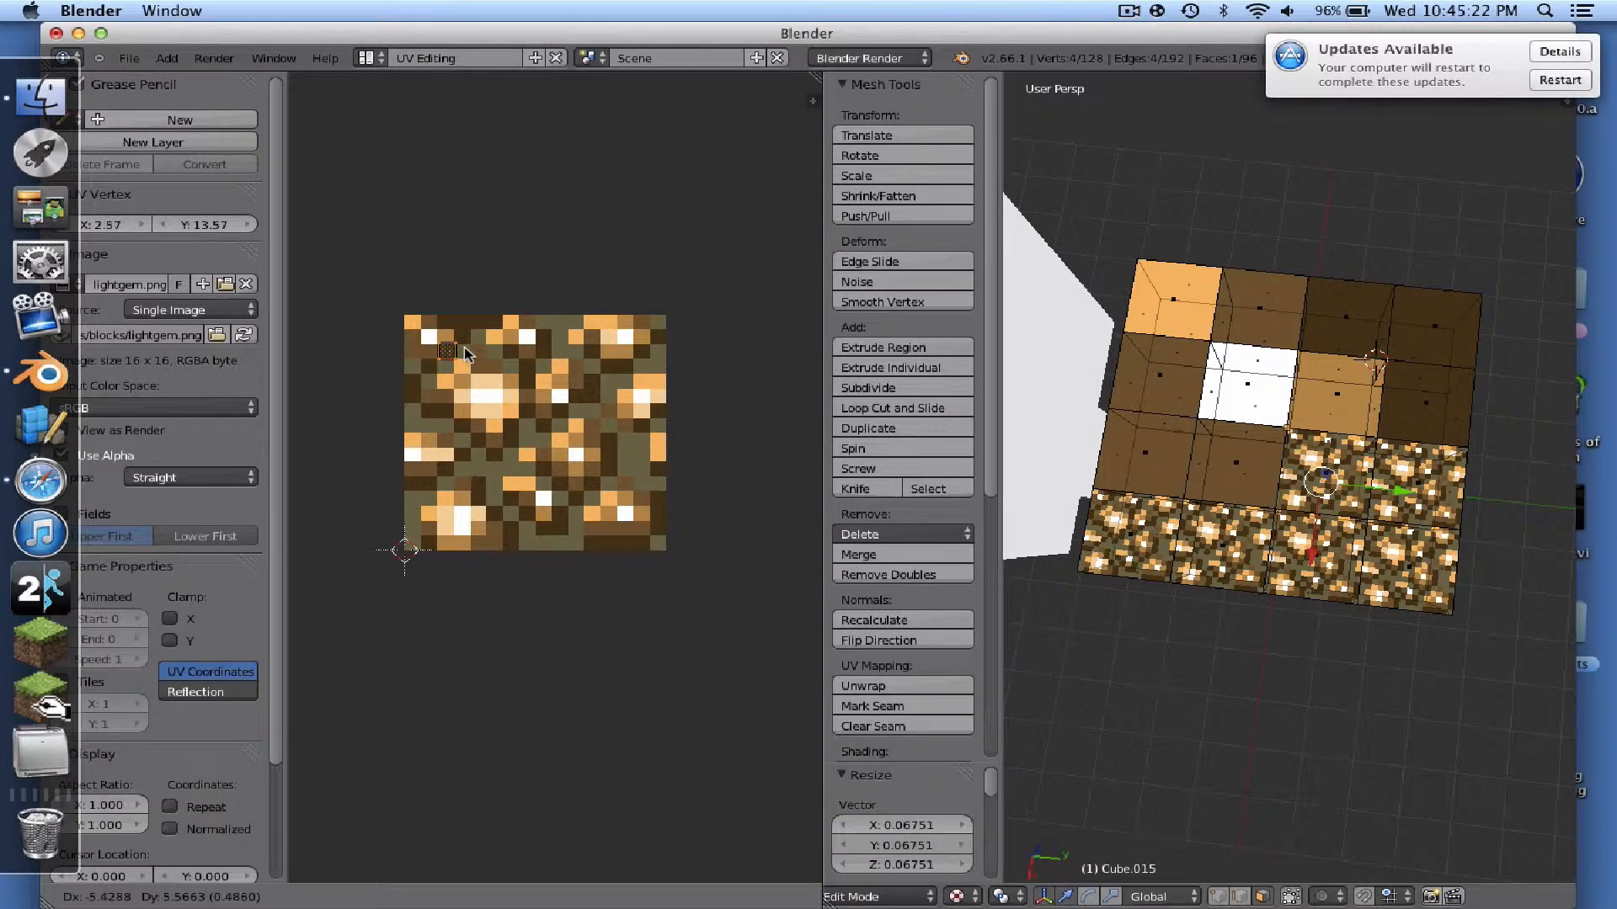
click(466, 354)
key(shift+s)
click(466, 354)
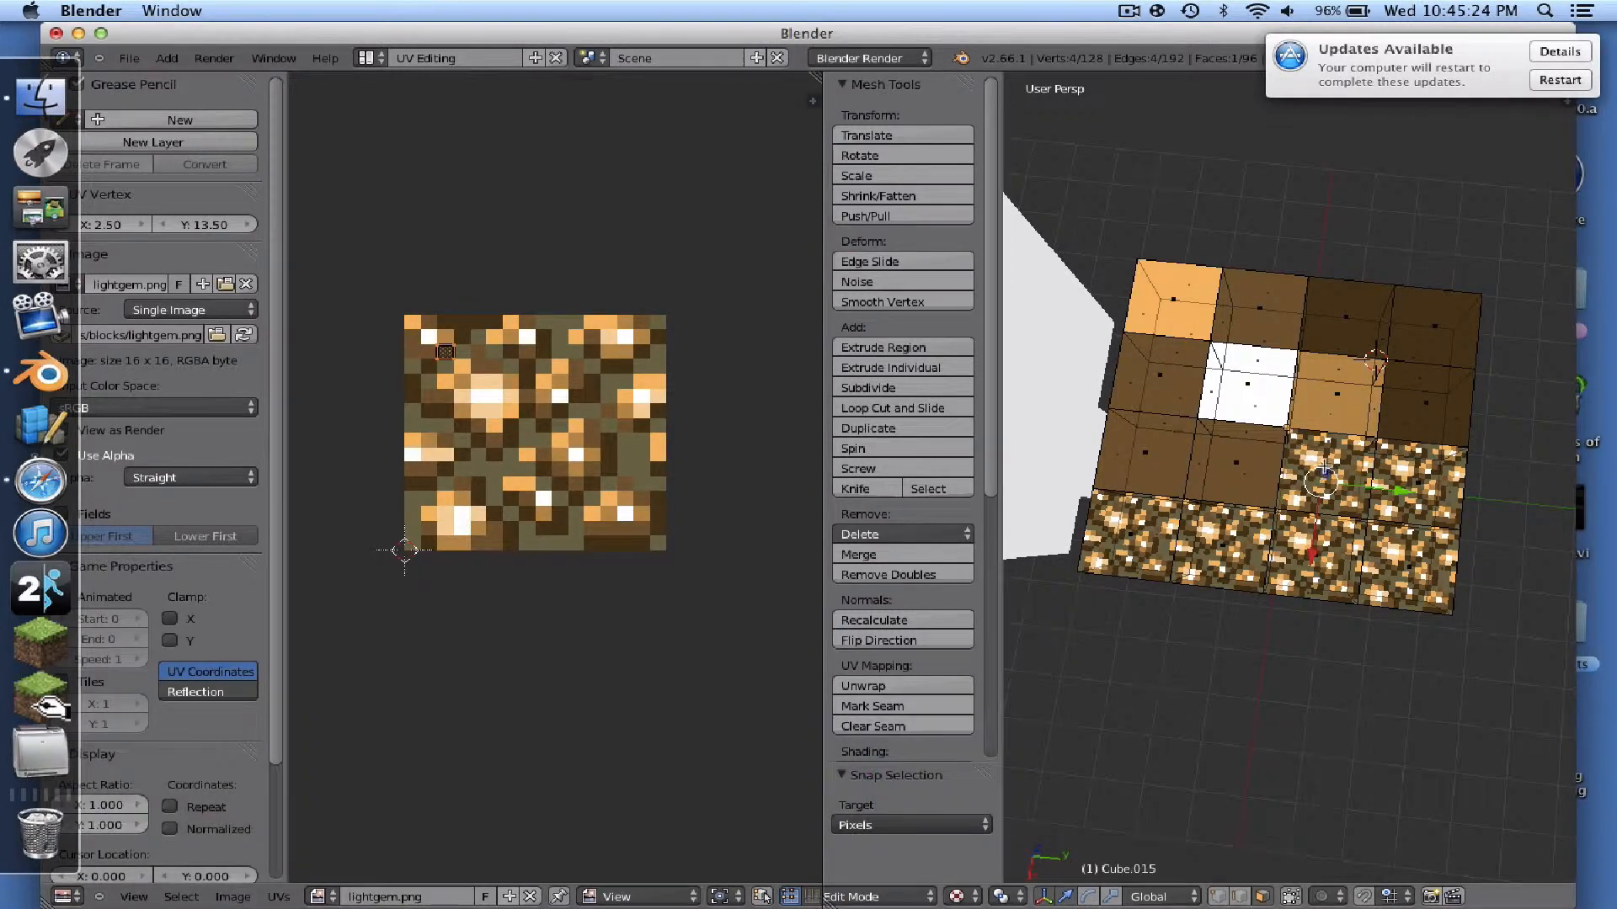
- Scale the third row's third face's UVs to about -0.063 and snap them to the third pixel of the texture's third row
right_click(1324, 469)
key(s)
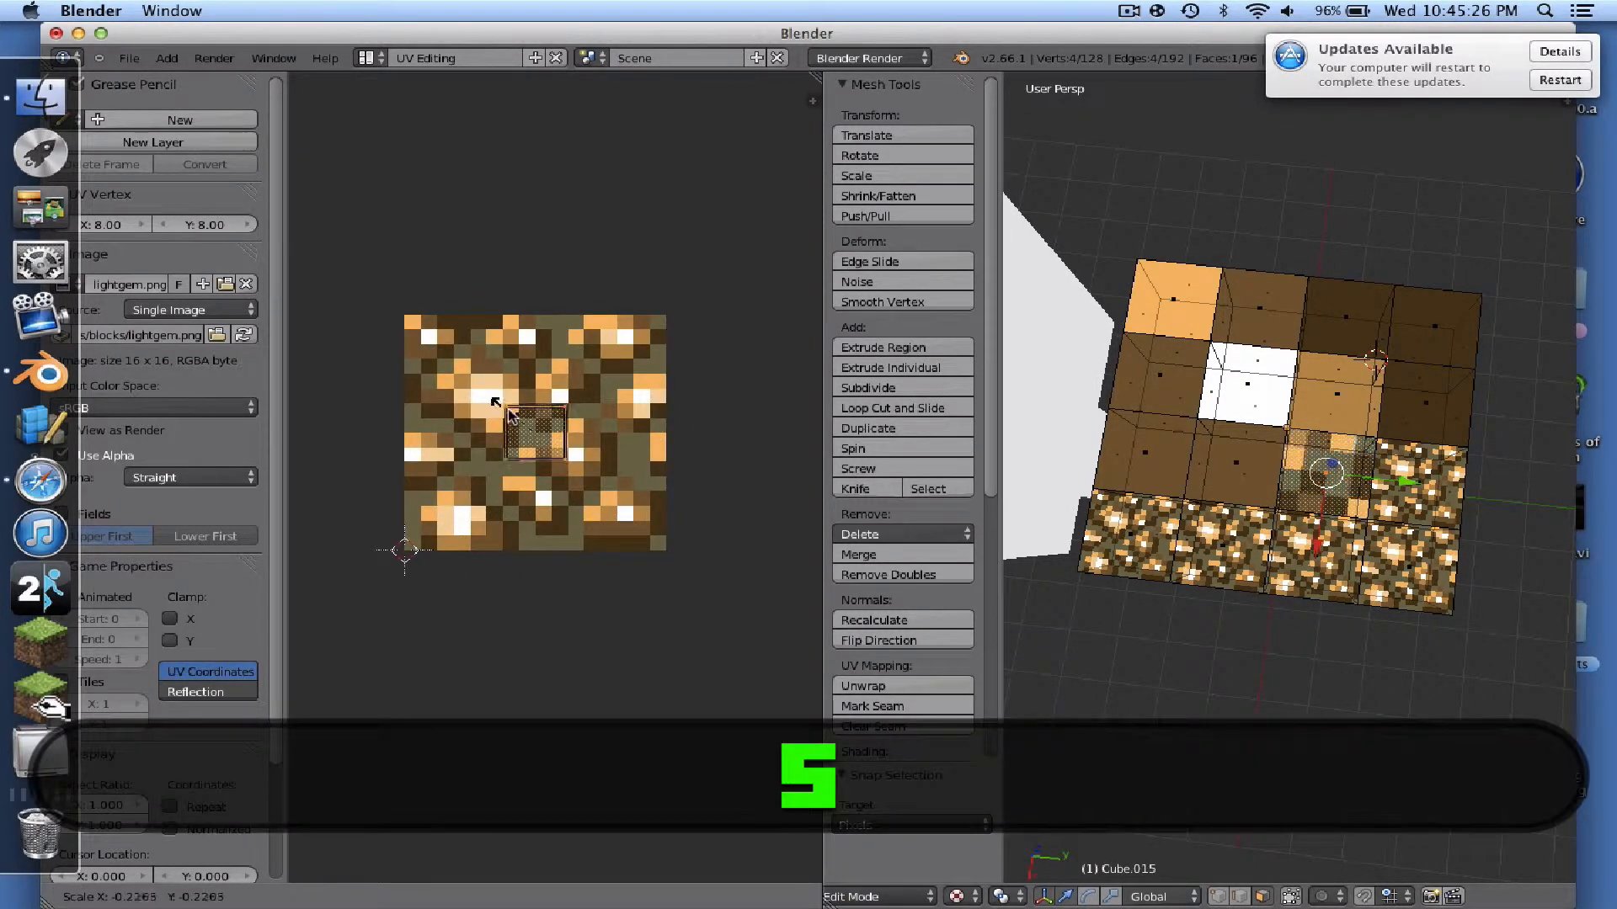
click(536, 433)
key(g)
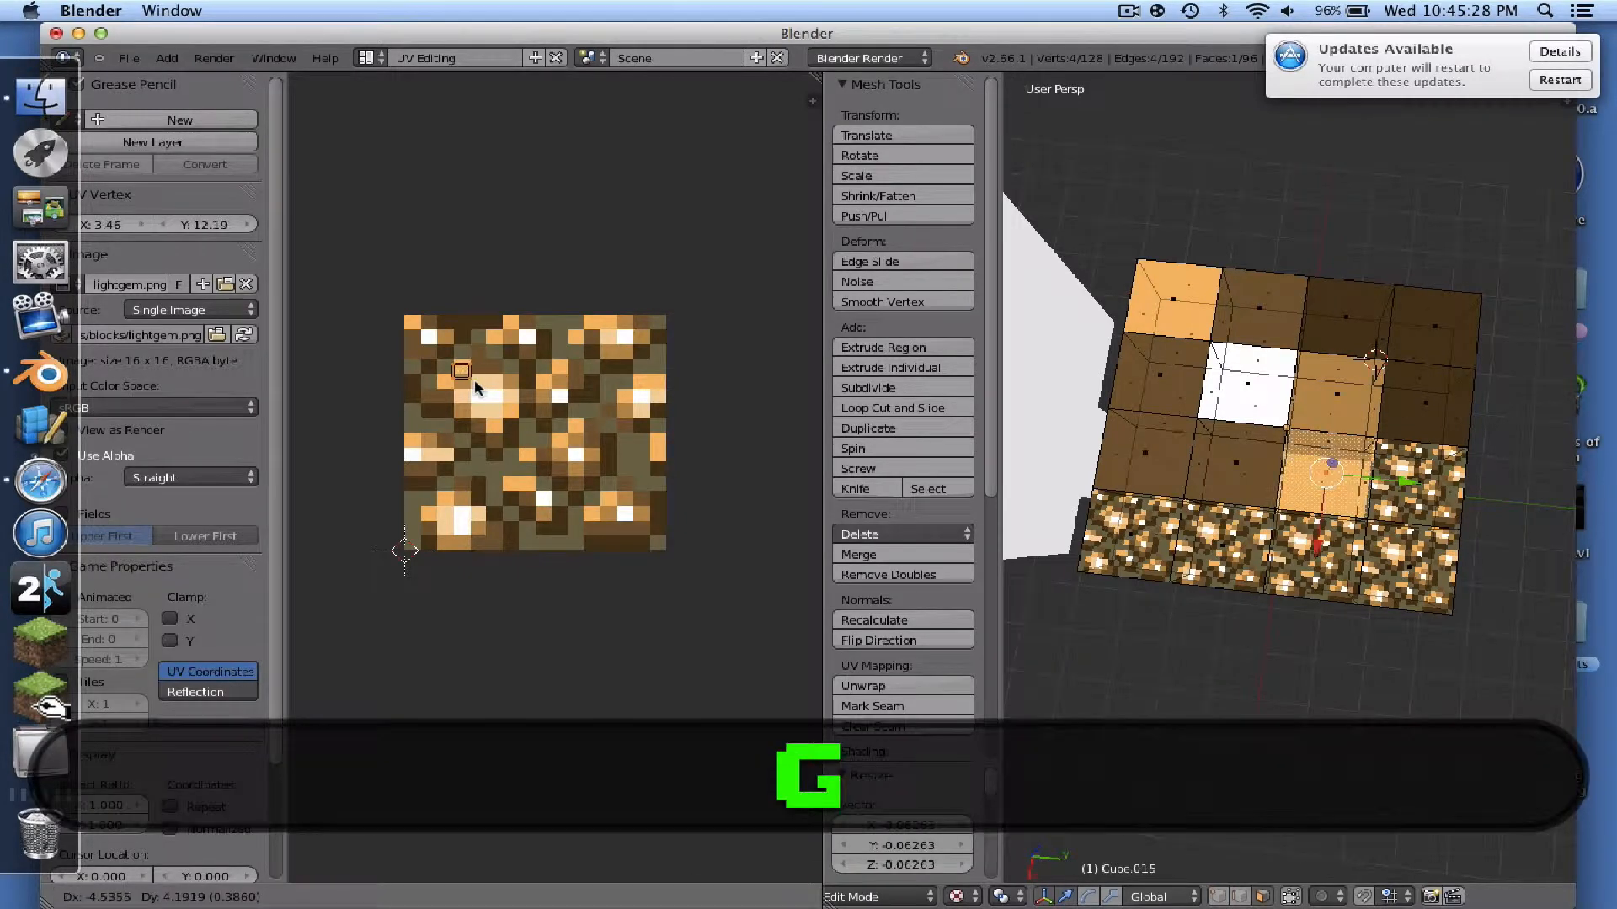
click(461, 368)
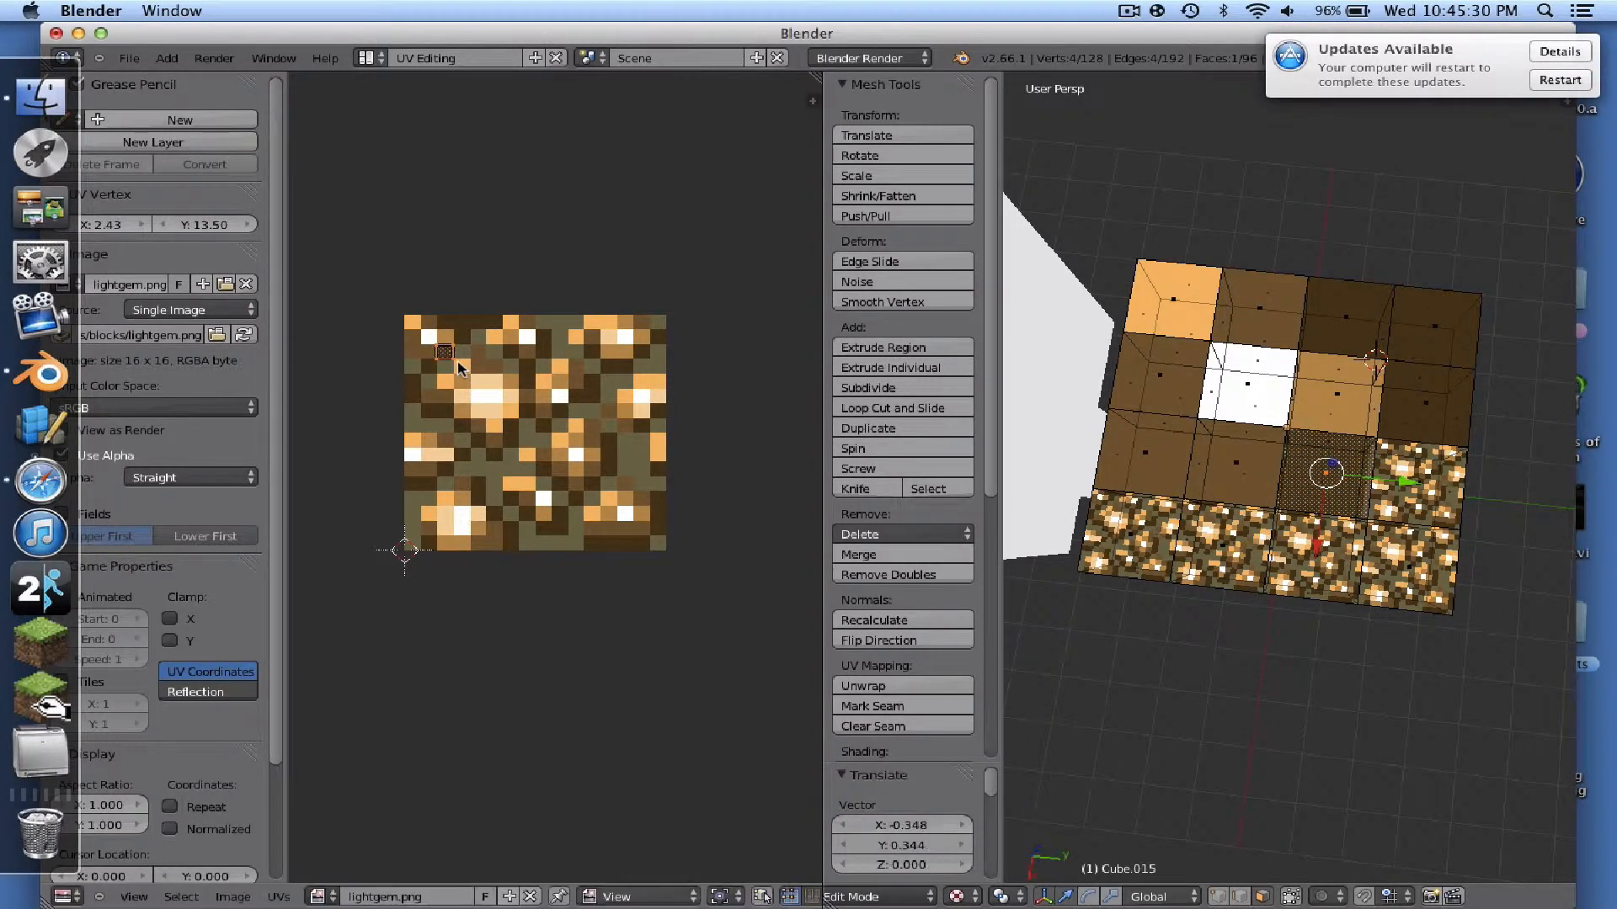
key(shift+s)
click(462, 364)
- Shrink the third row's fourth face's UVs to about 0.050 and snap them to the fourth pixel of the texture's third row
right_click(1412, 498)
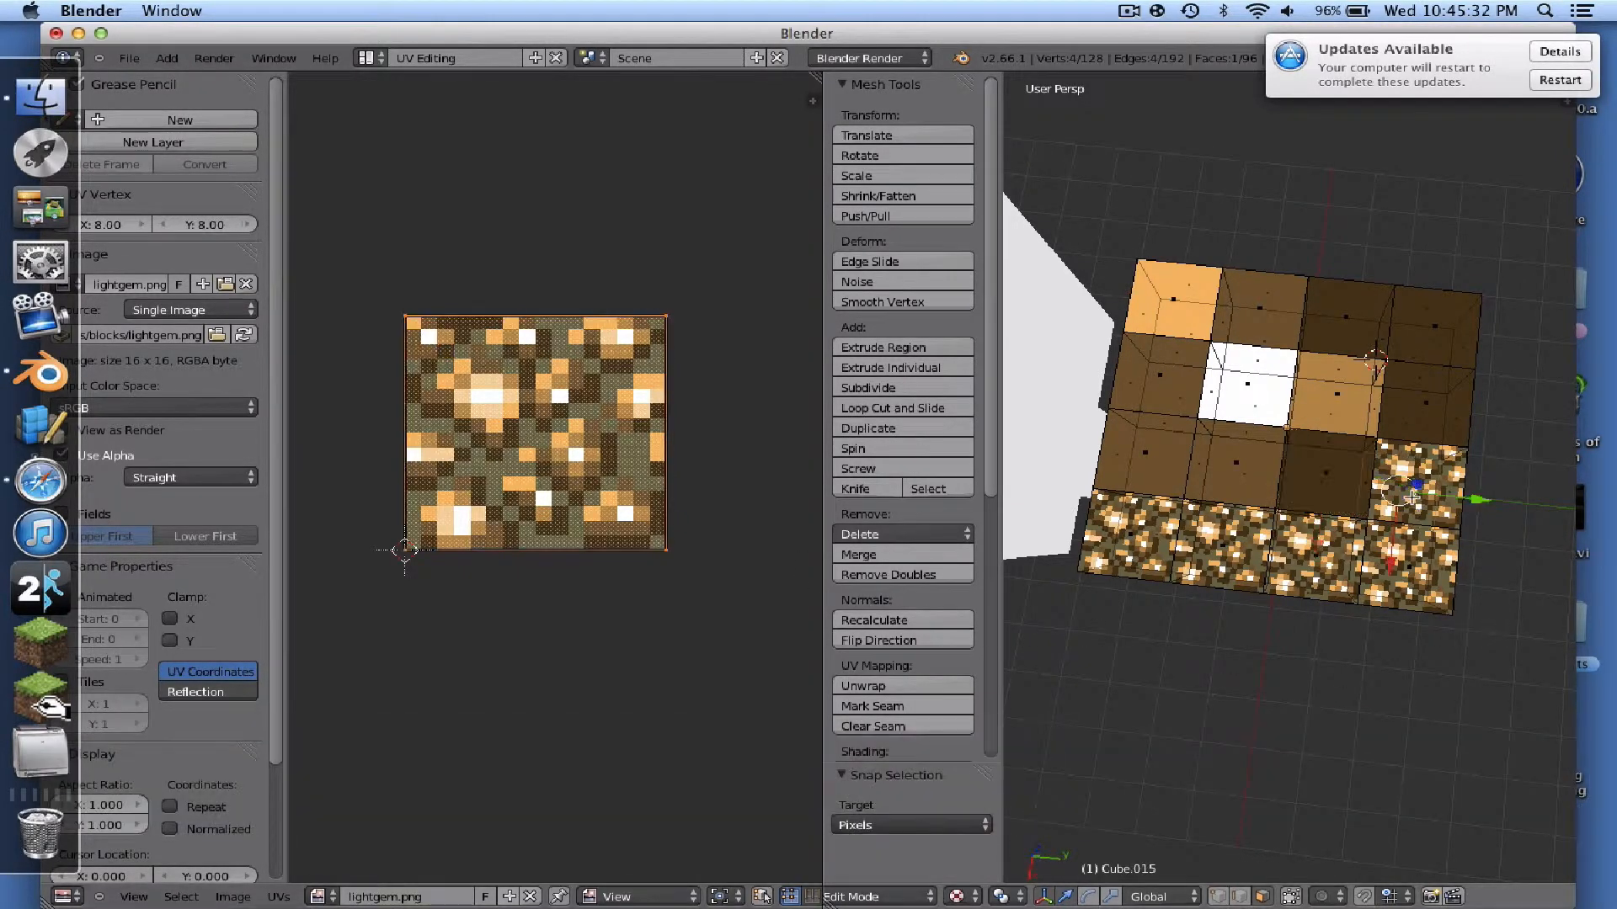
right_click(1412, 490)
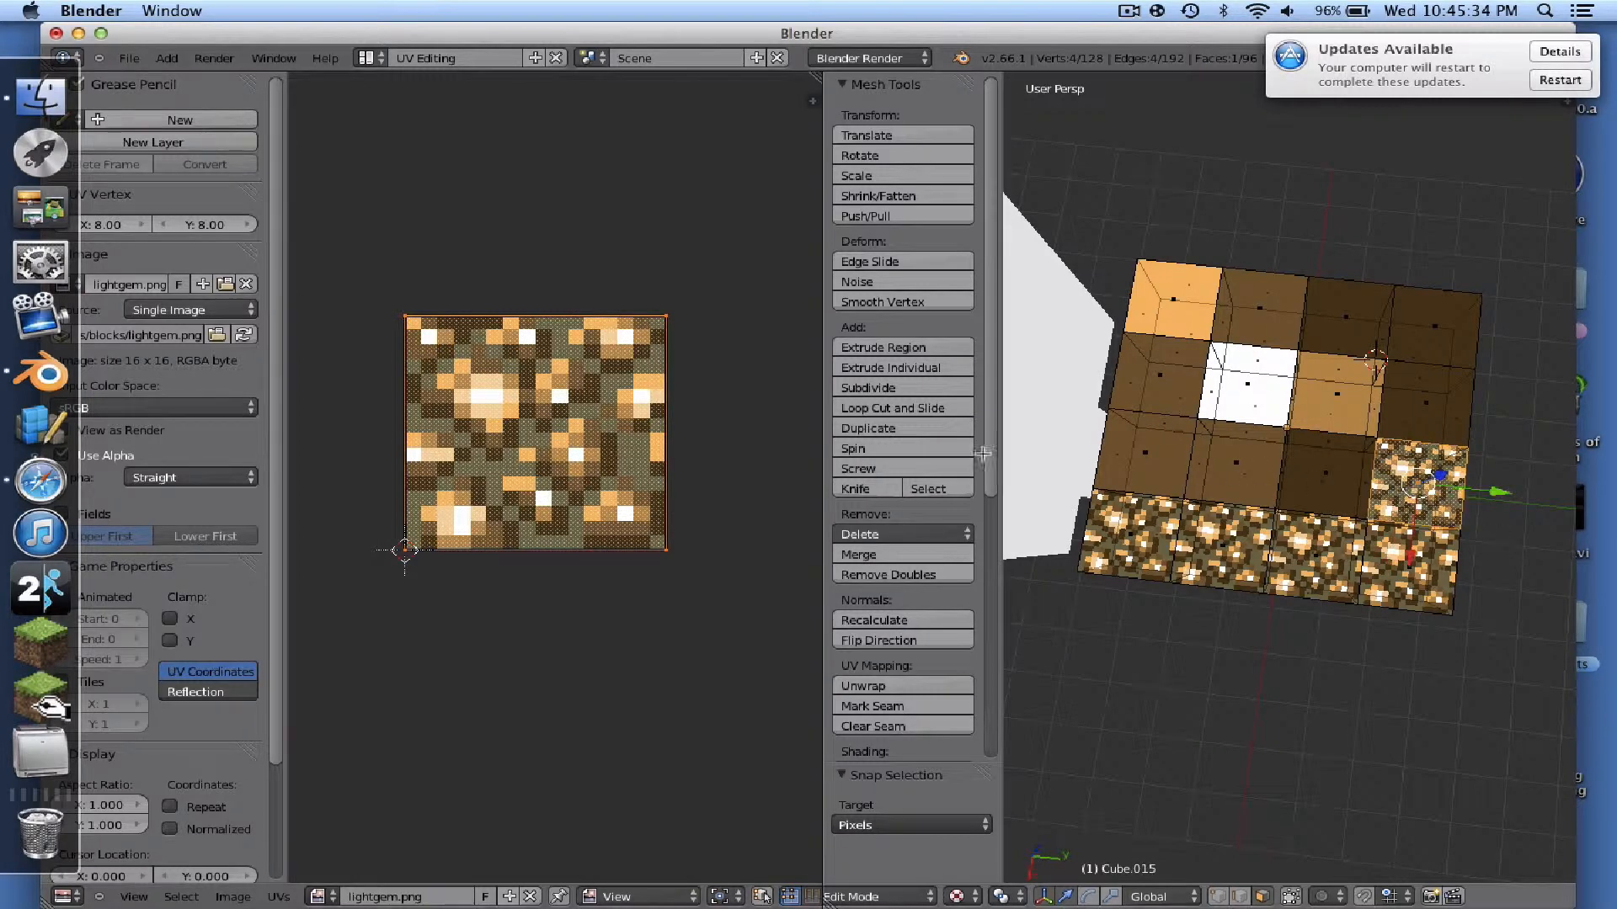
key(s)
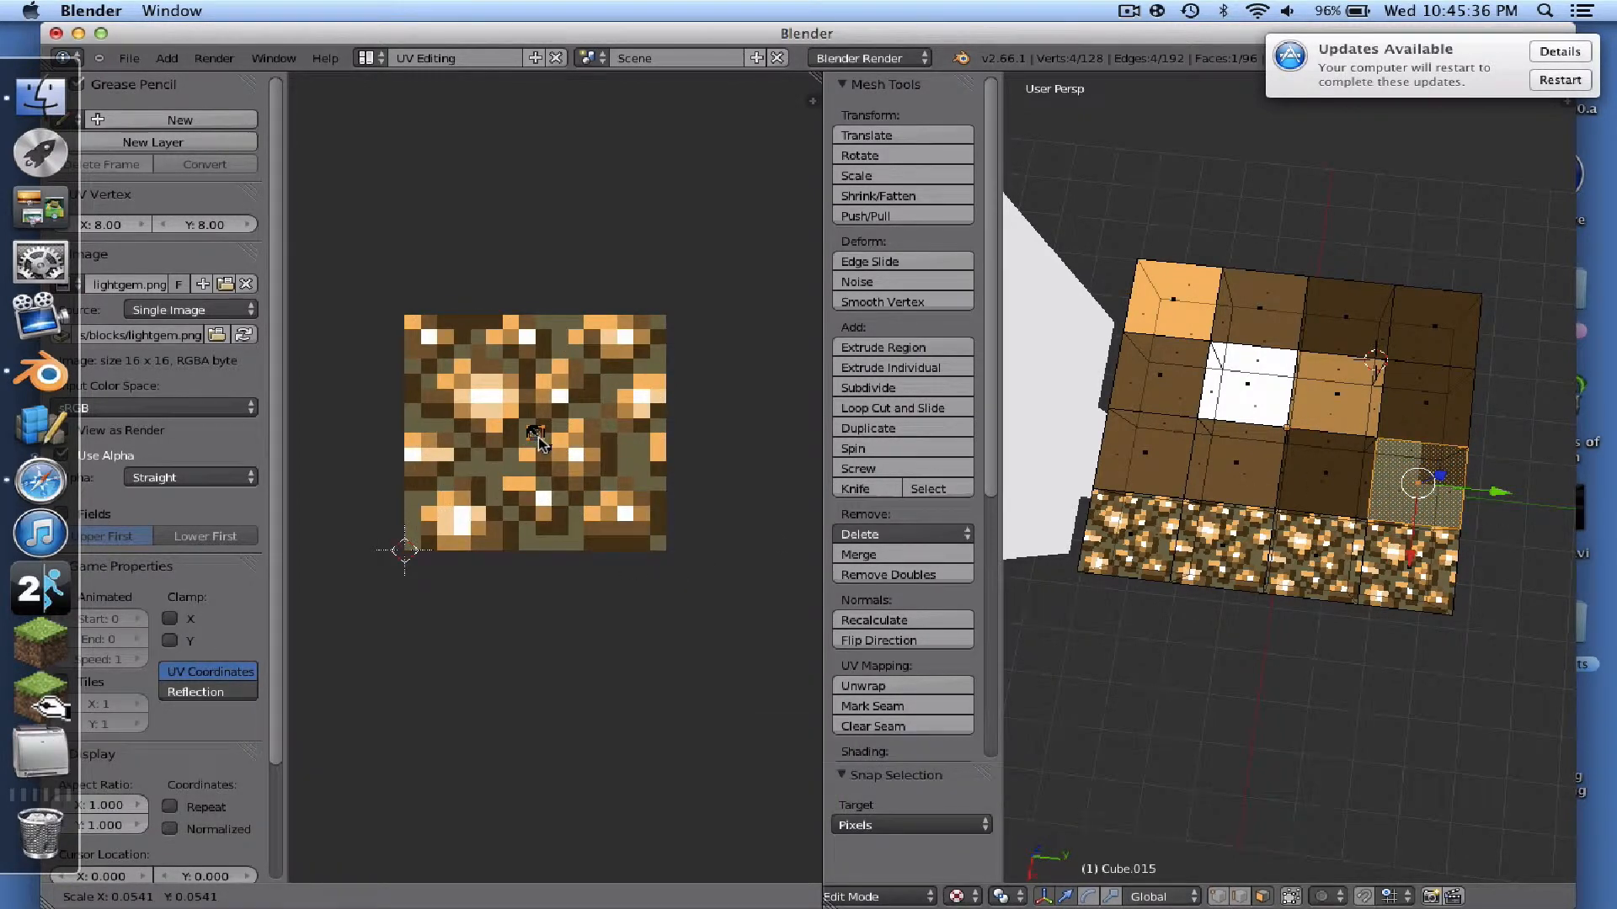
click(538, 438)
key(g)
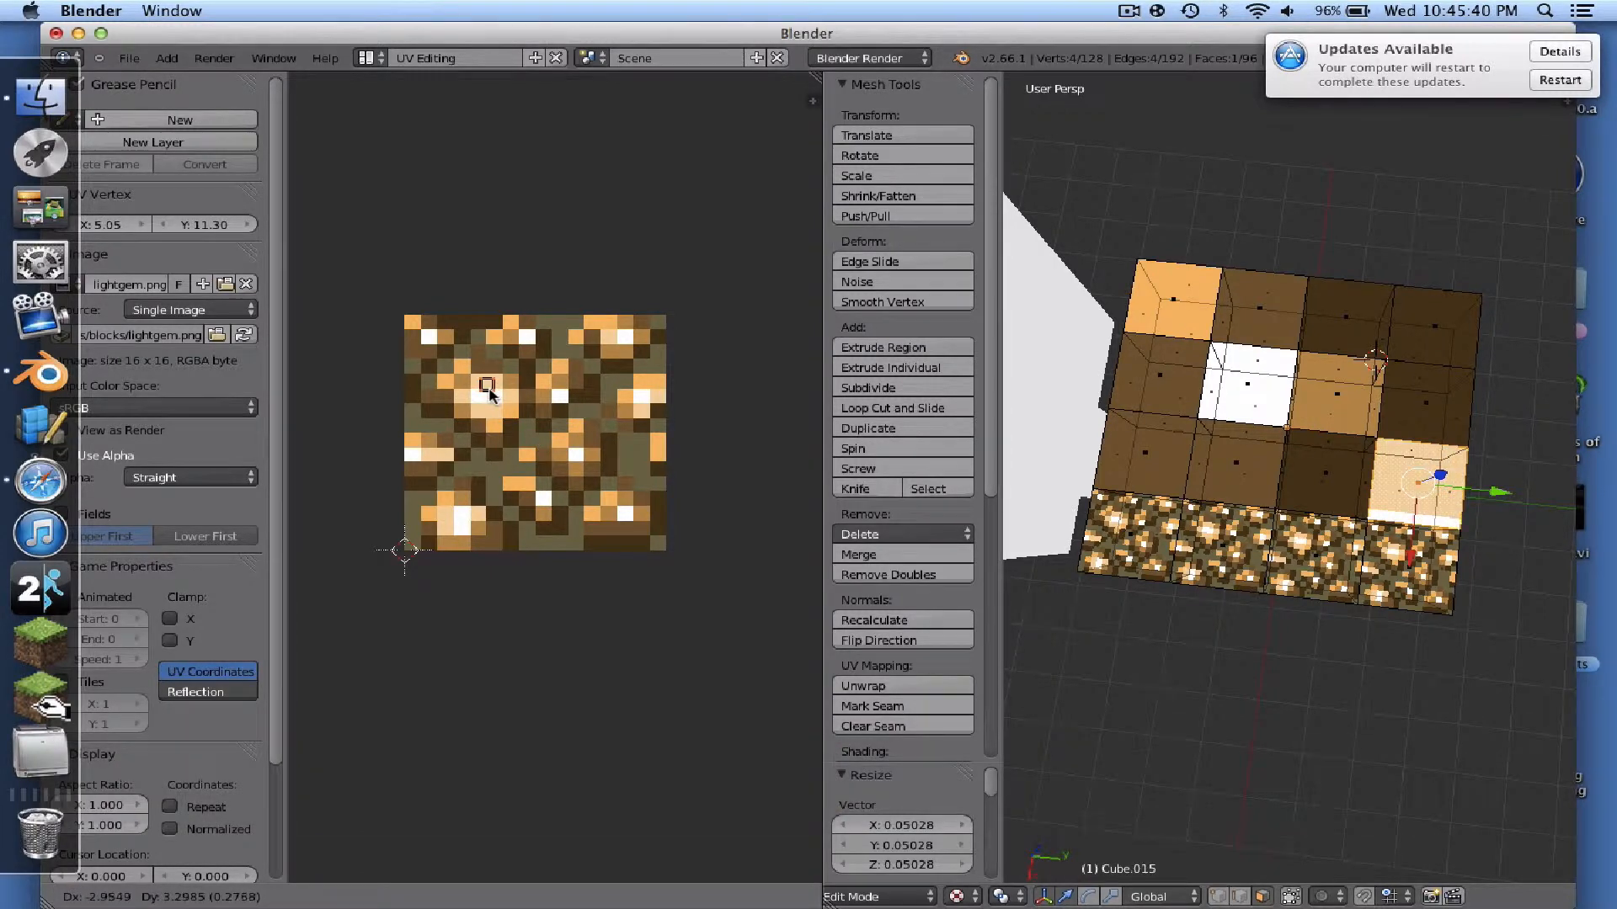
click(464, 360)
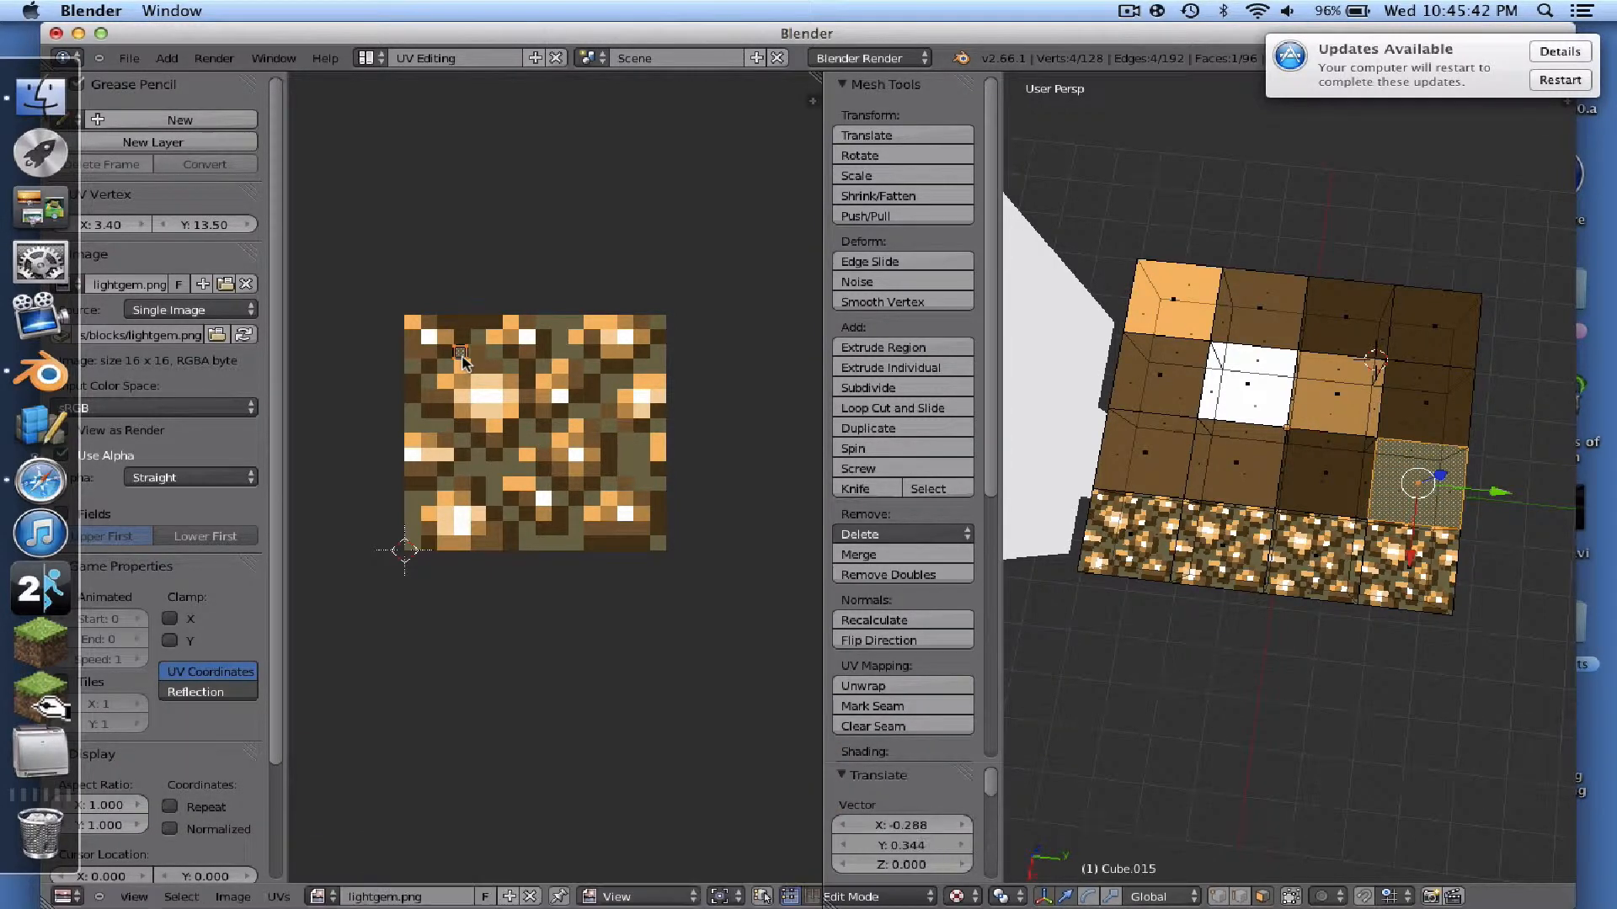
key(shift+s)
click(465, 366)
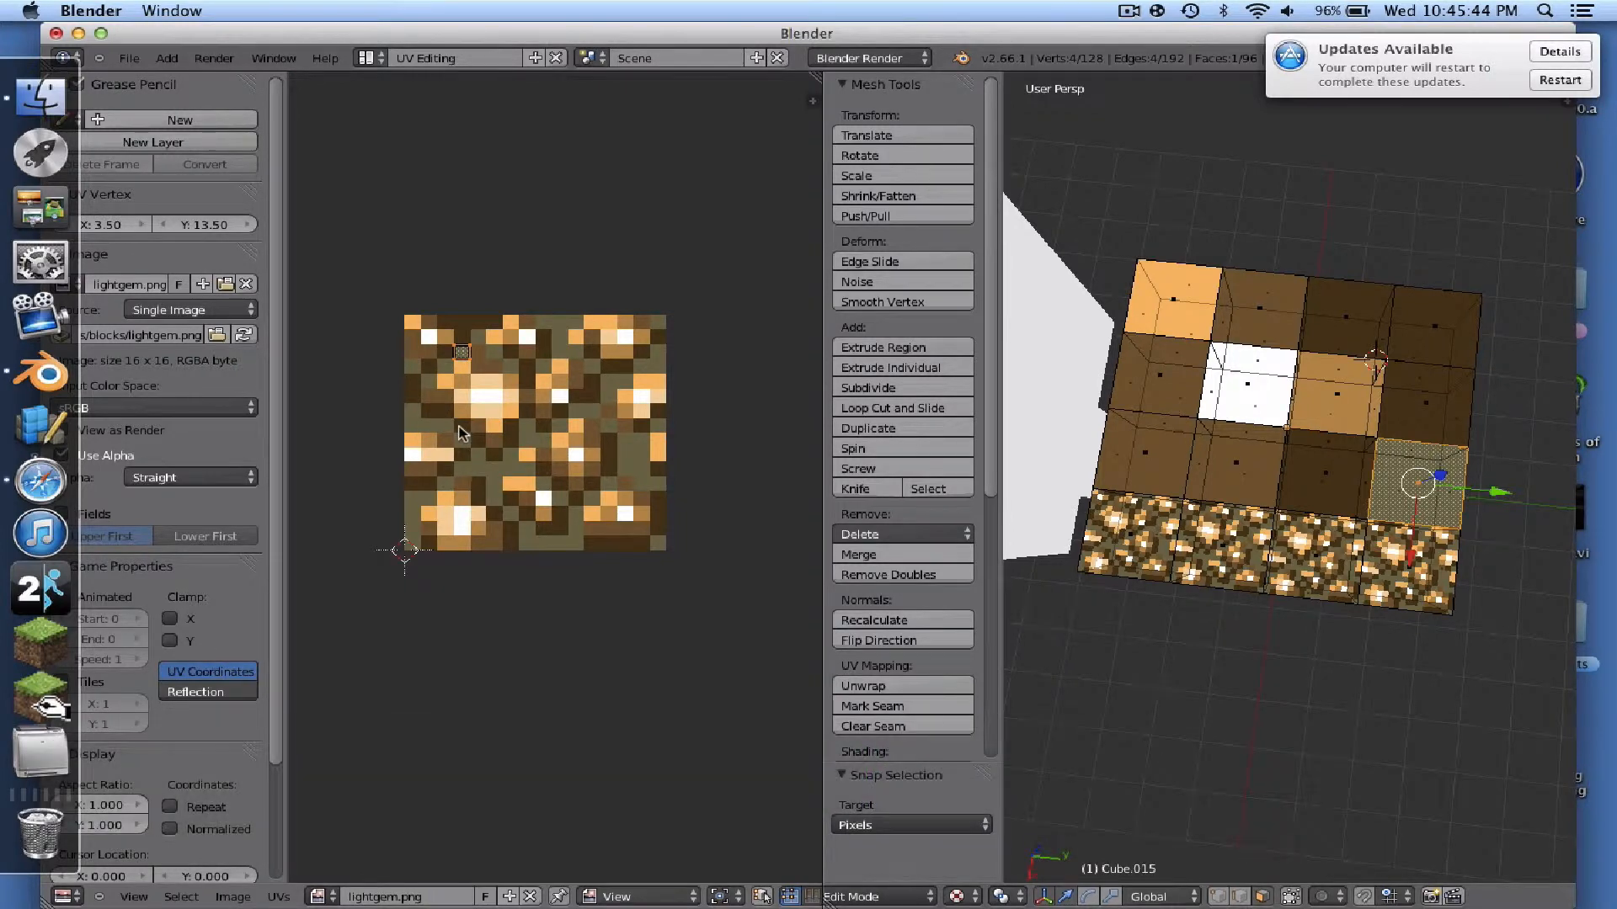
- Shrink the fourth row's first face's UVs to about one pixel and snap them to the first pixel of the texture's fourth row
right_click(1147, 541)
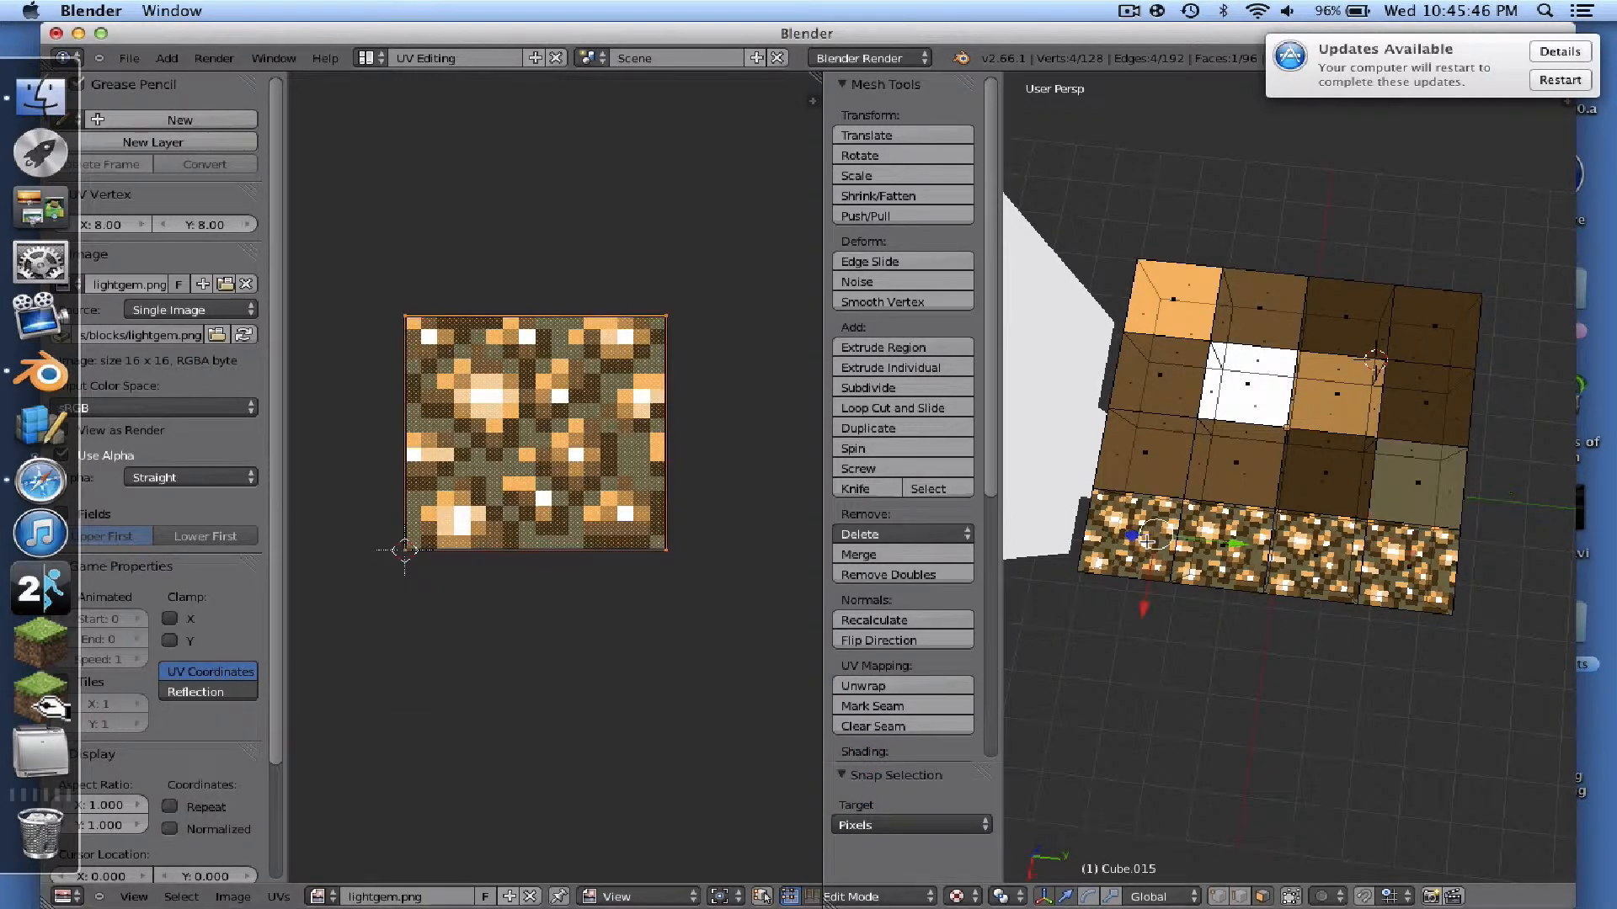
right_click(1133, 535)
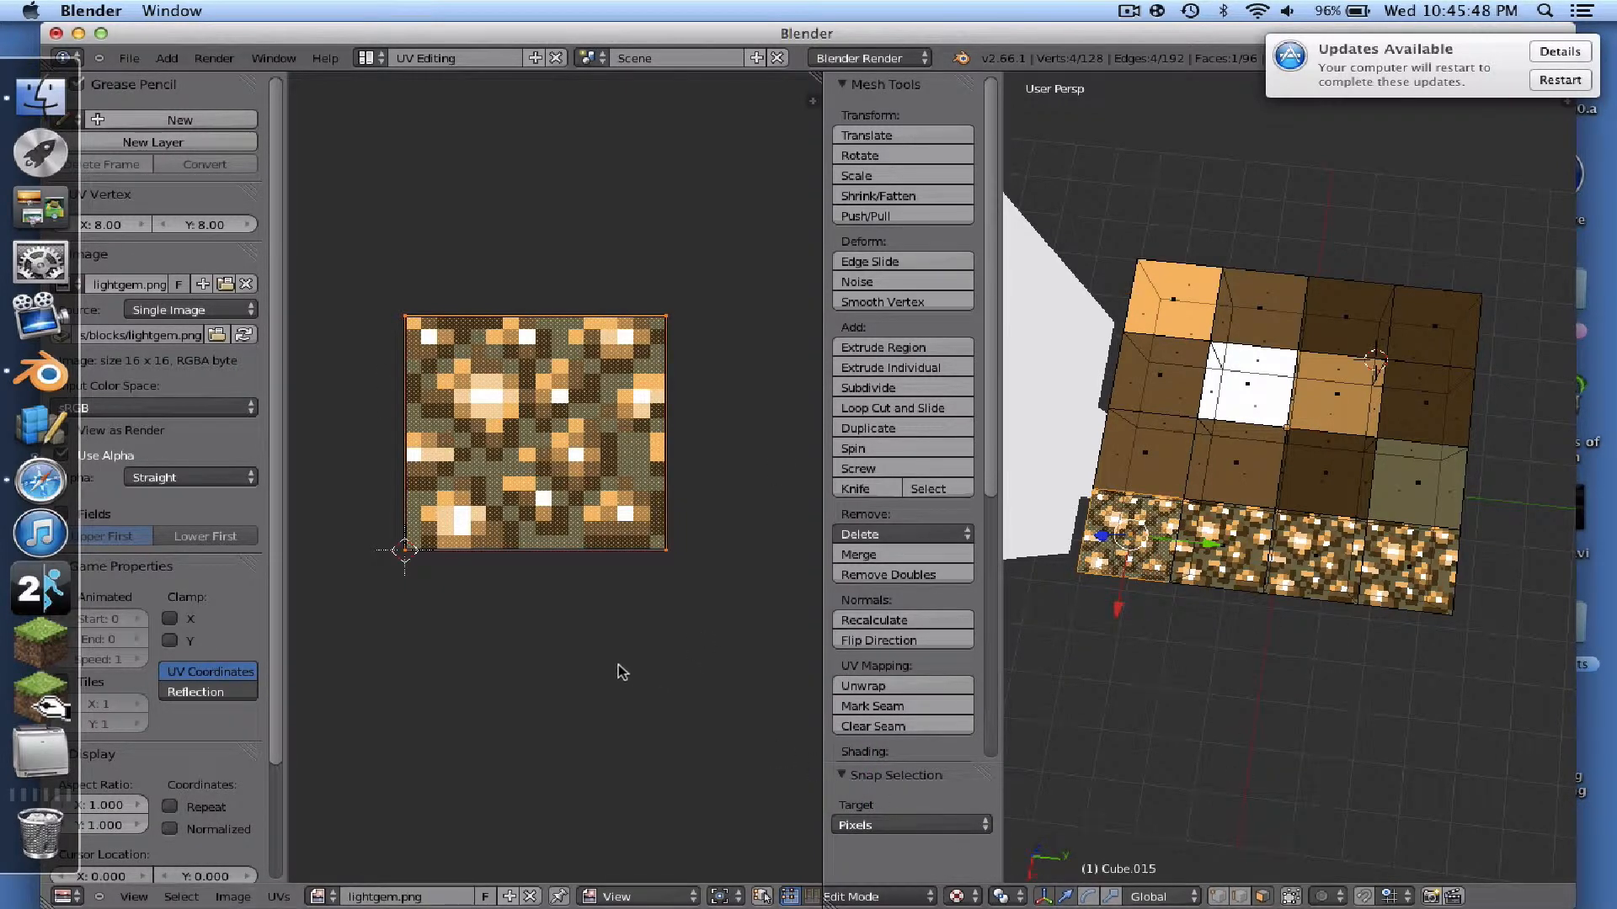
key(s)
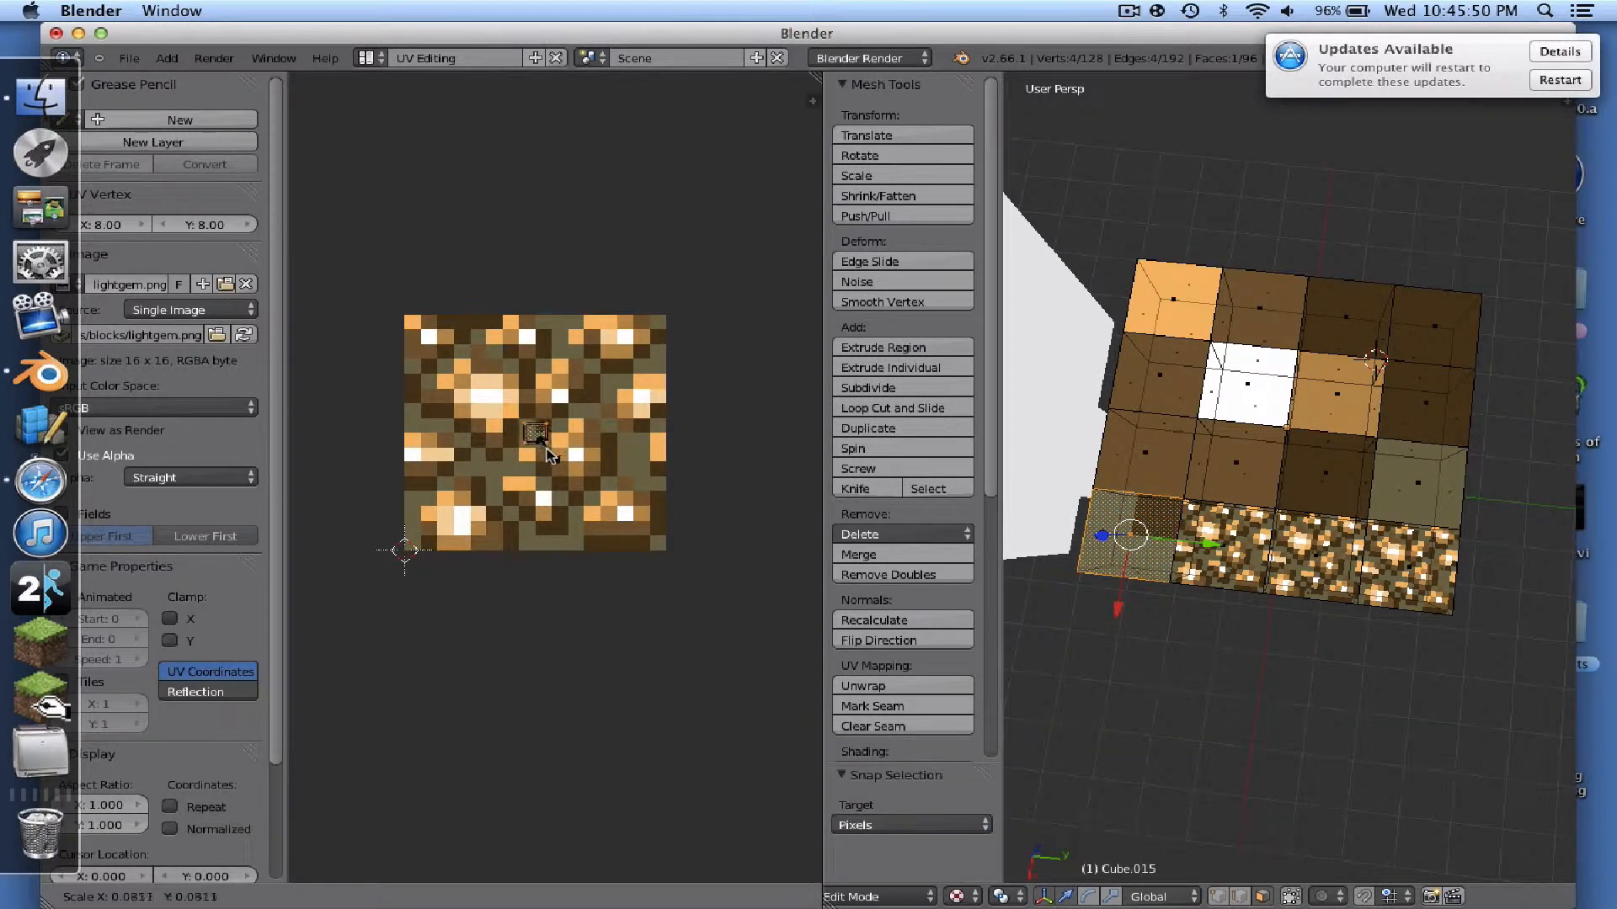
click(545, 453)
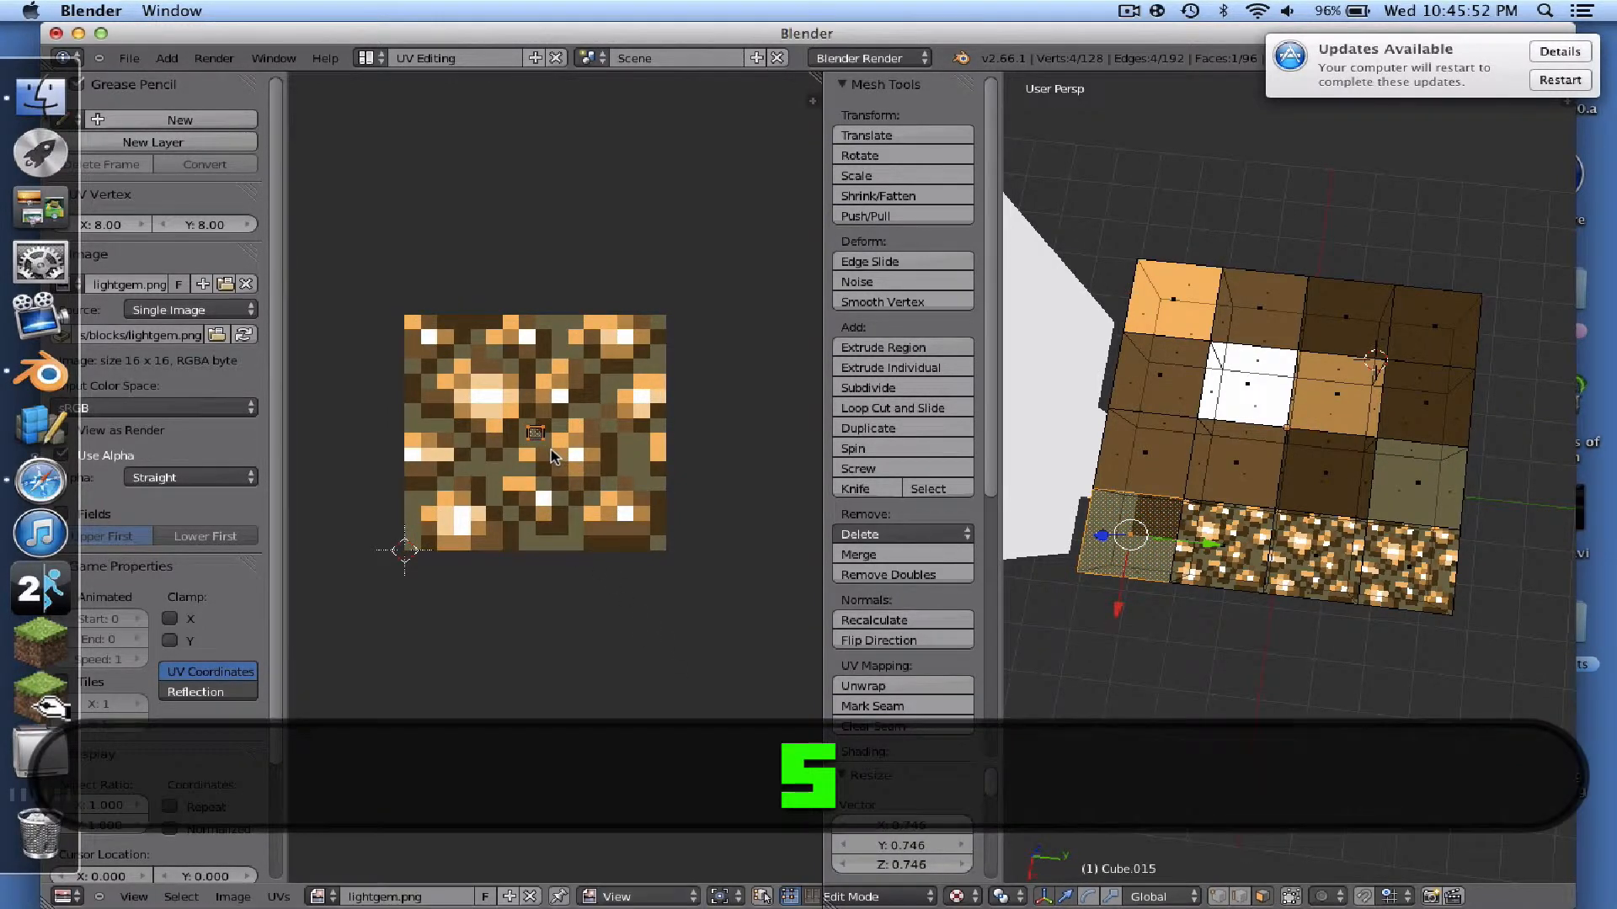
key(g)
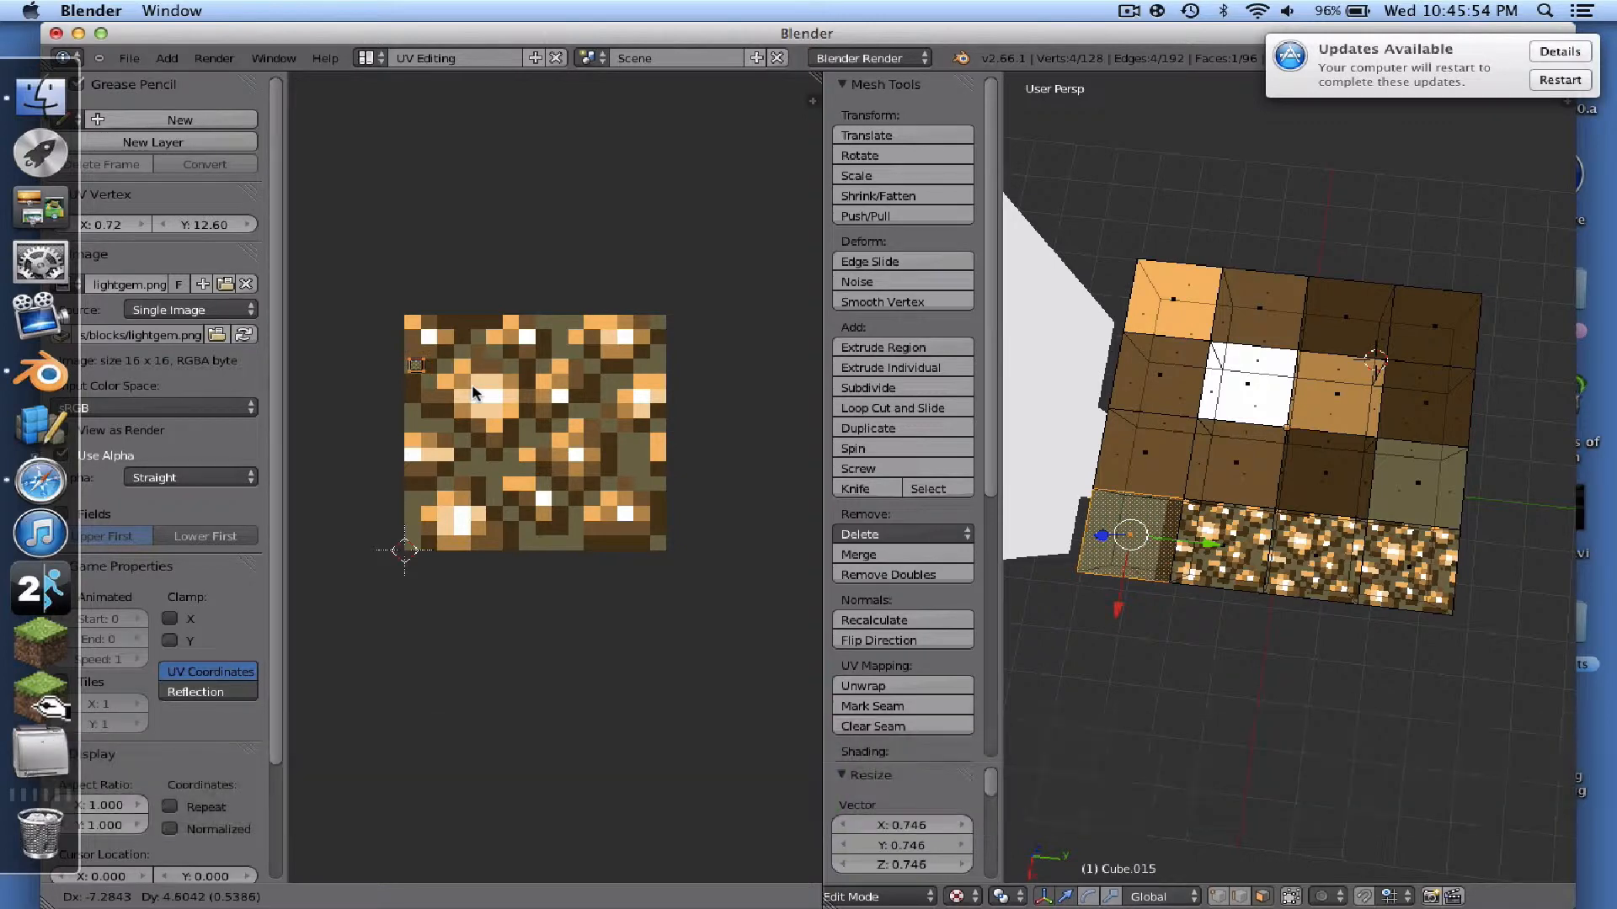
click(472, 384)
key(shift+s)
click(469, 389)
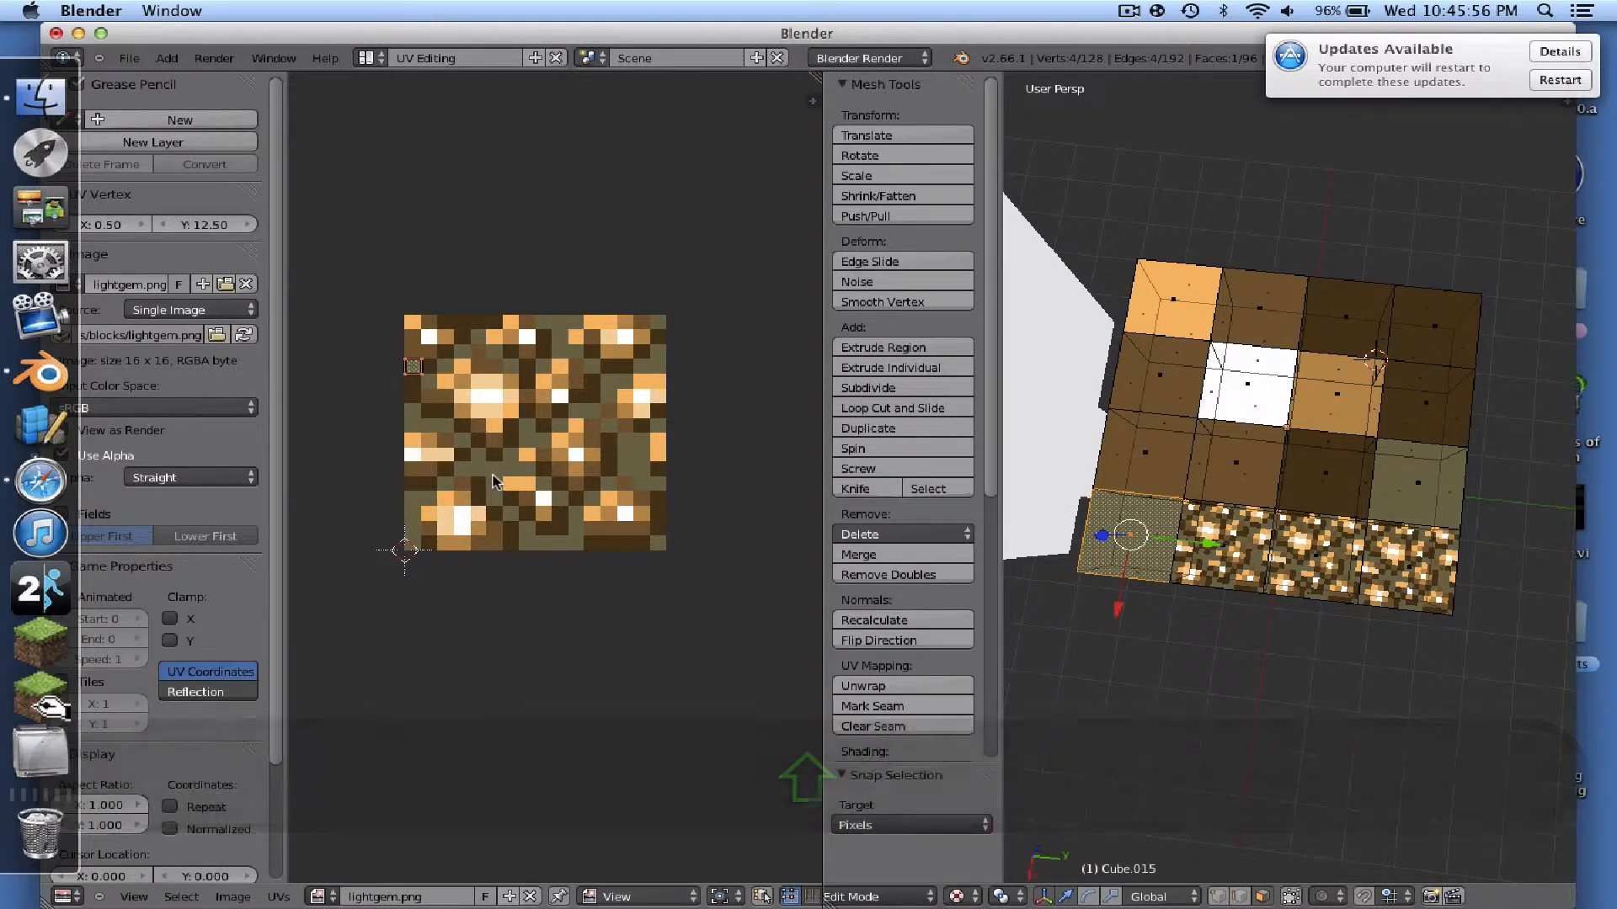
- Scale the fourth row's second face's UVs to about -0.042 and snap them to the second pixel of the texture's fourth row
right_click(1225, 545)
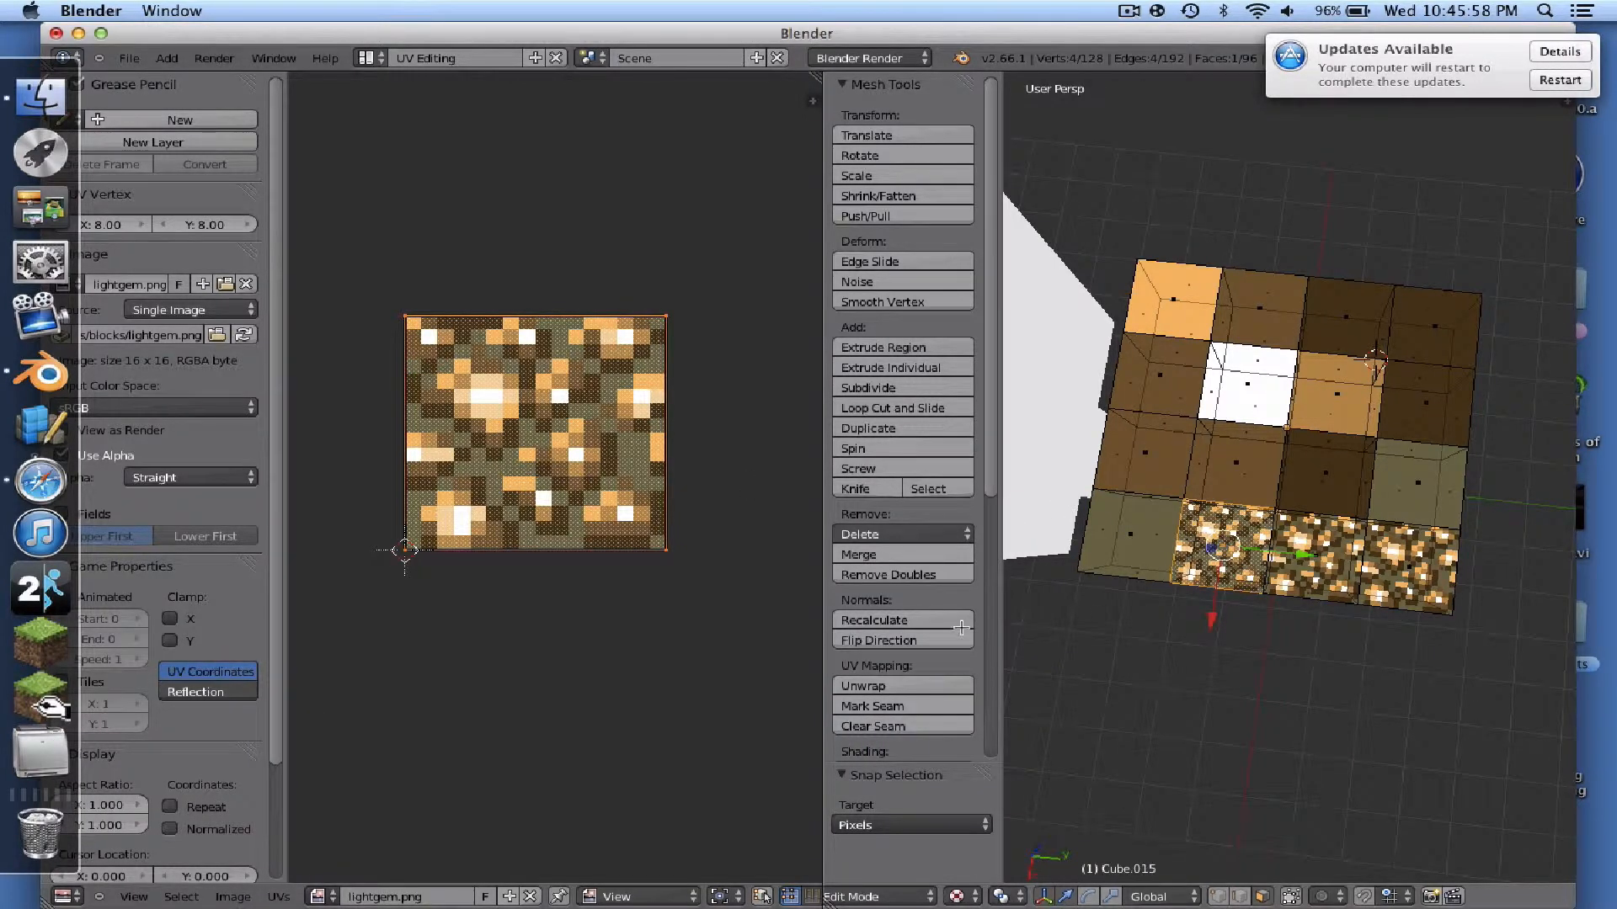
key(s)
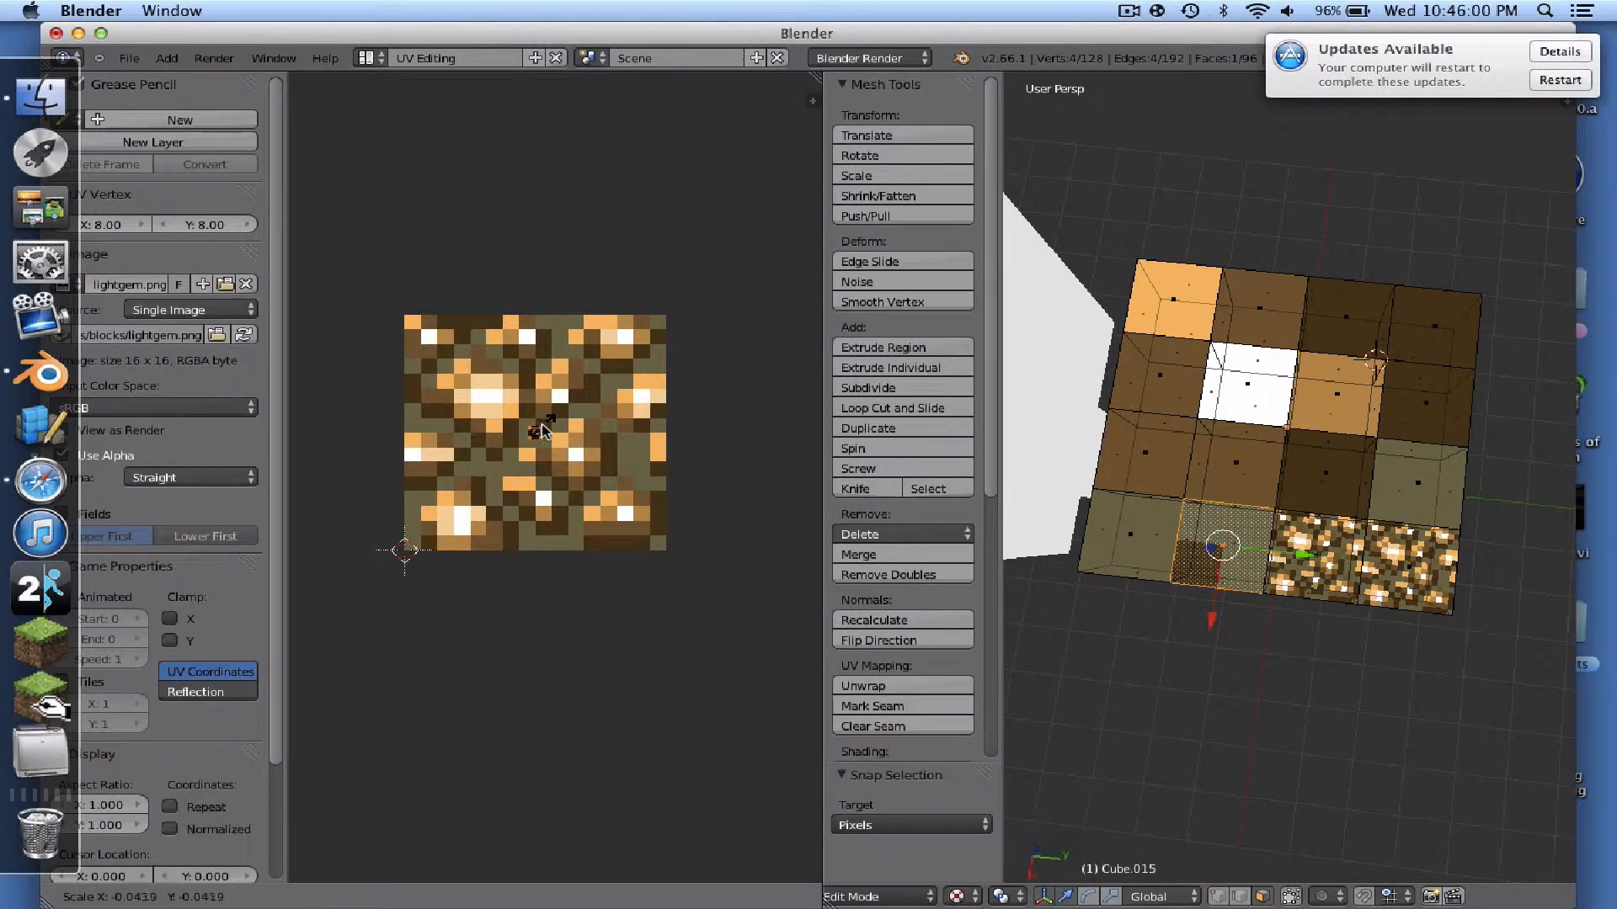
click(541, 431)
key(g)
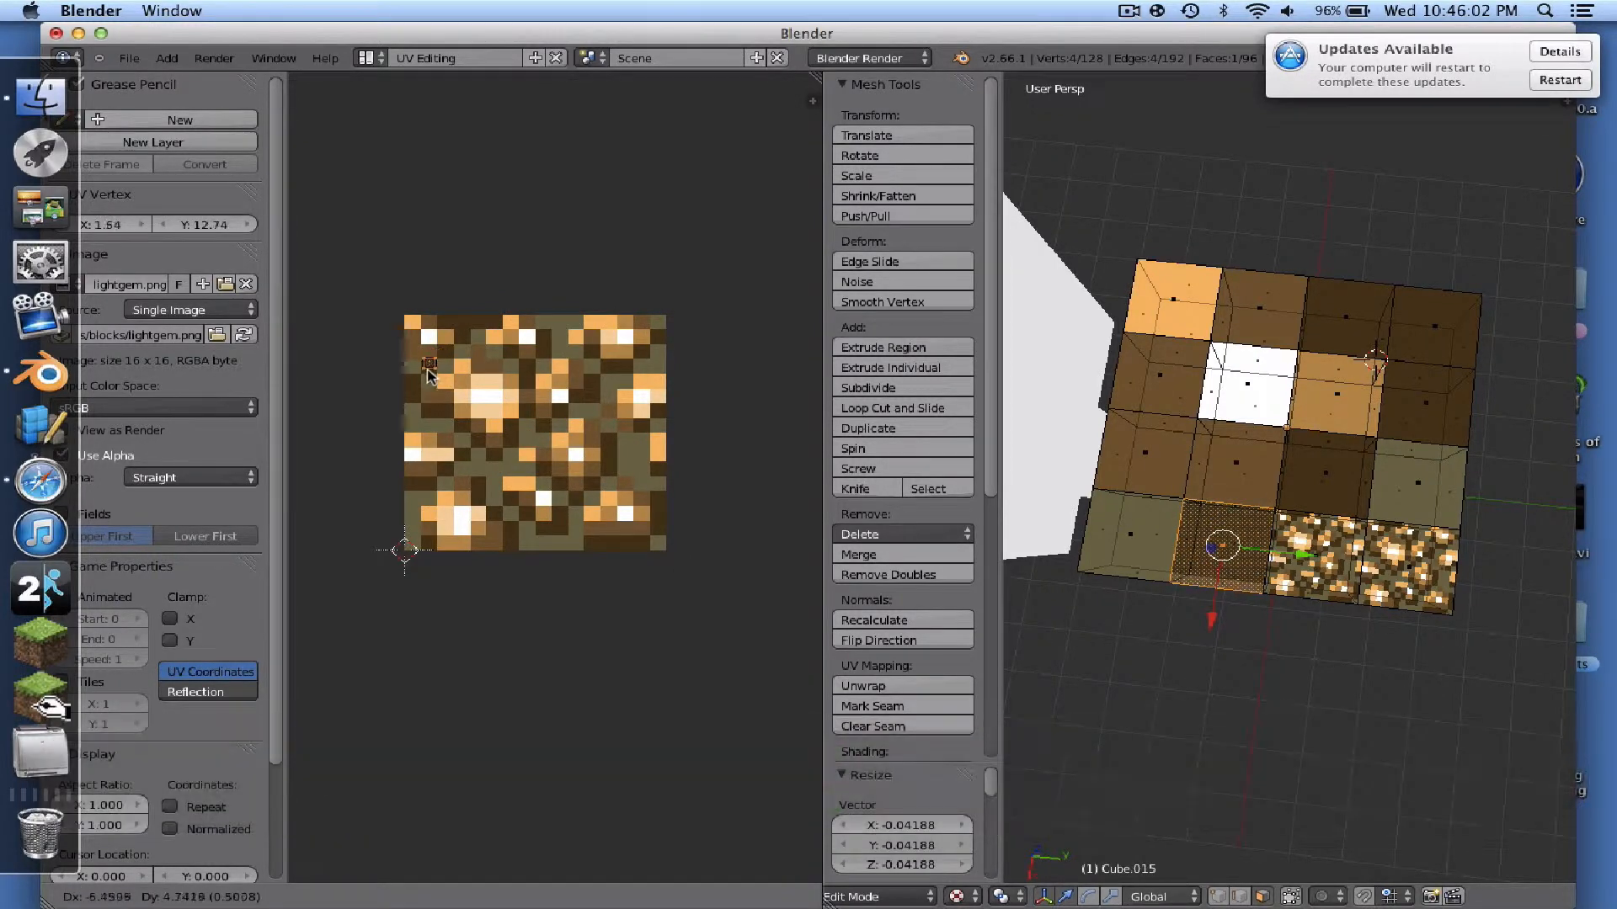
click(428, 374)
key(shift+s)
click(430, 372)
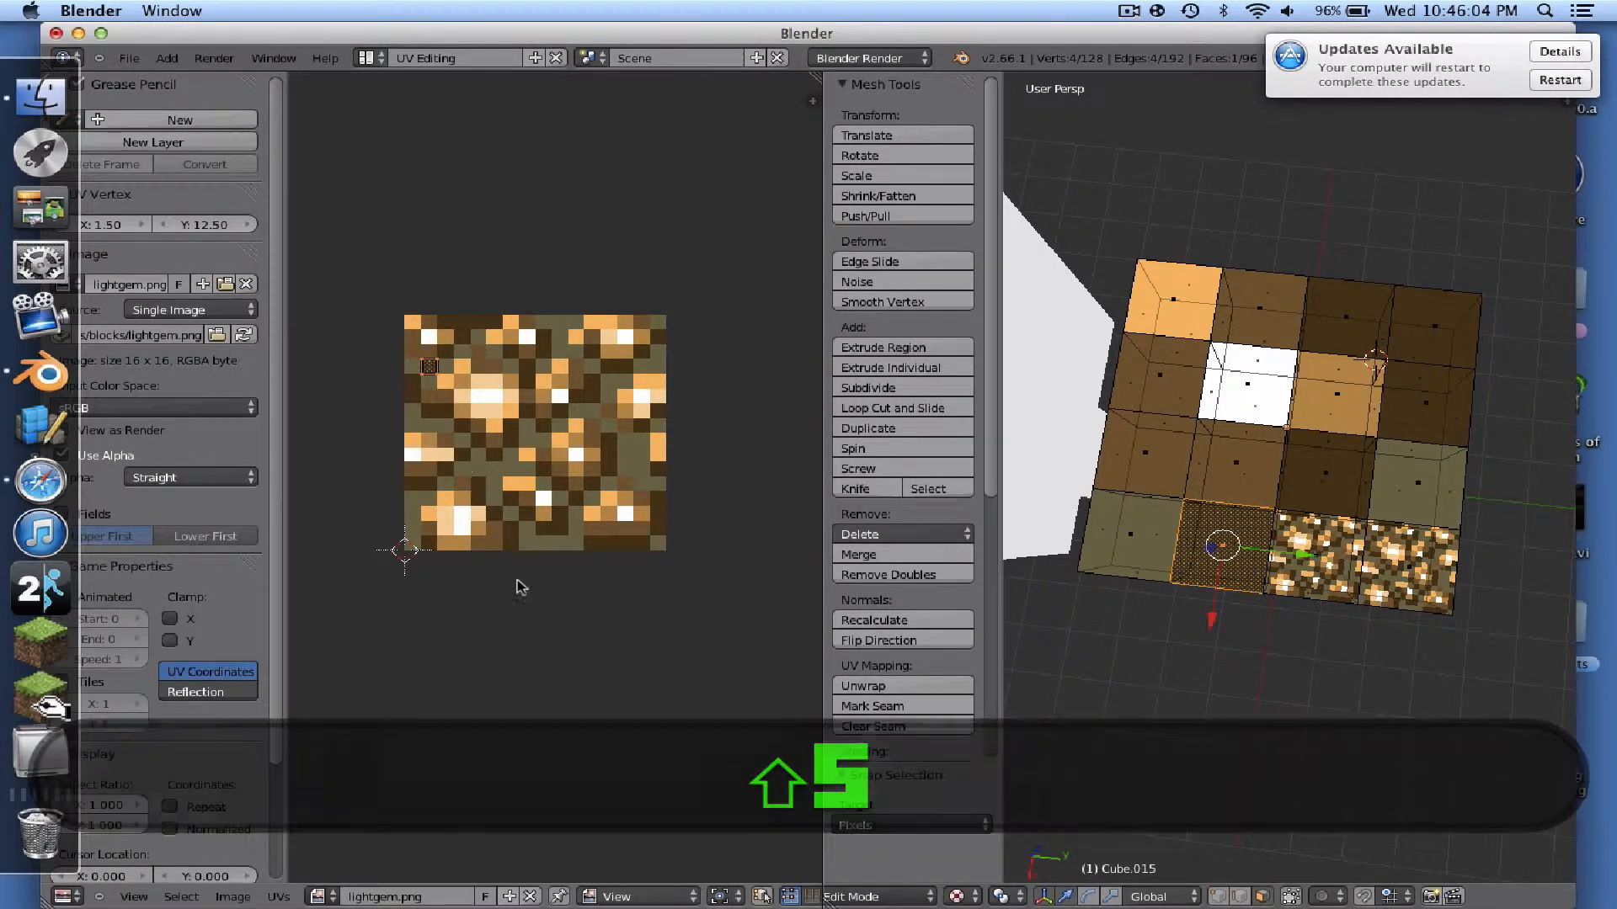
- Shrink the fourth row's third face's UVs to about 0.037 and snap them to the third pixel of the texture's fourth row
right_click(1317, 569)
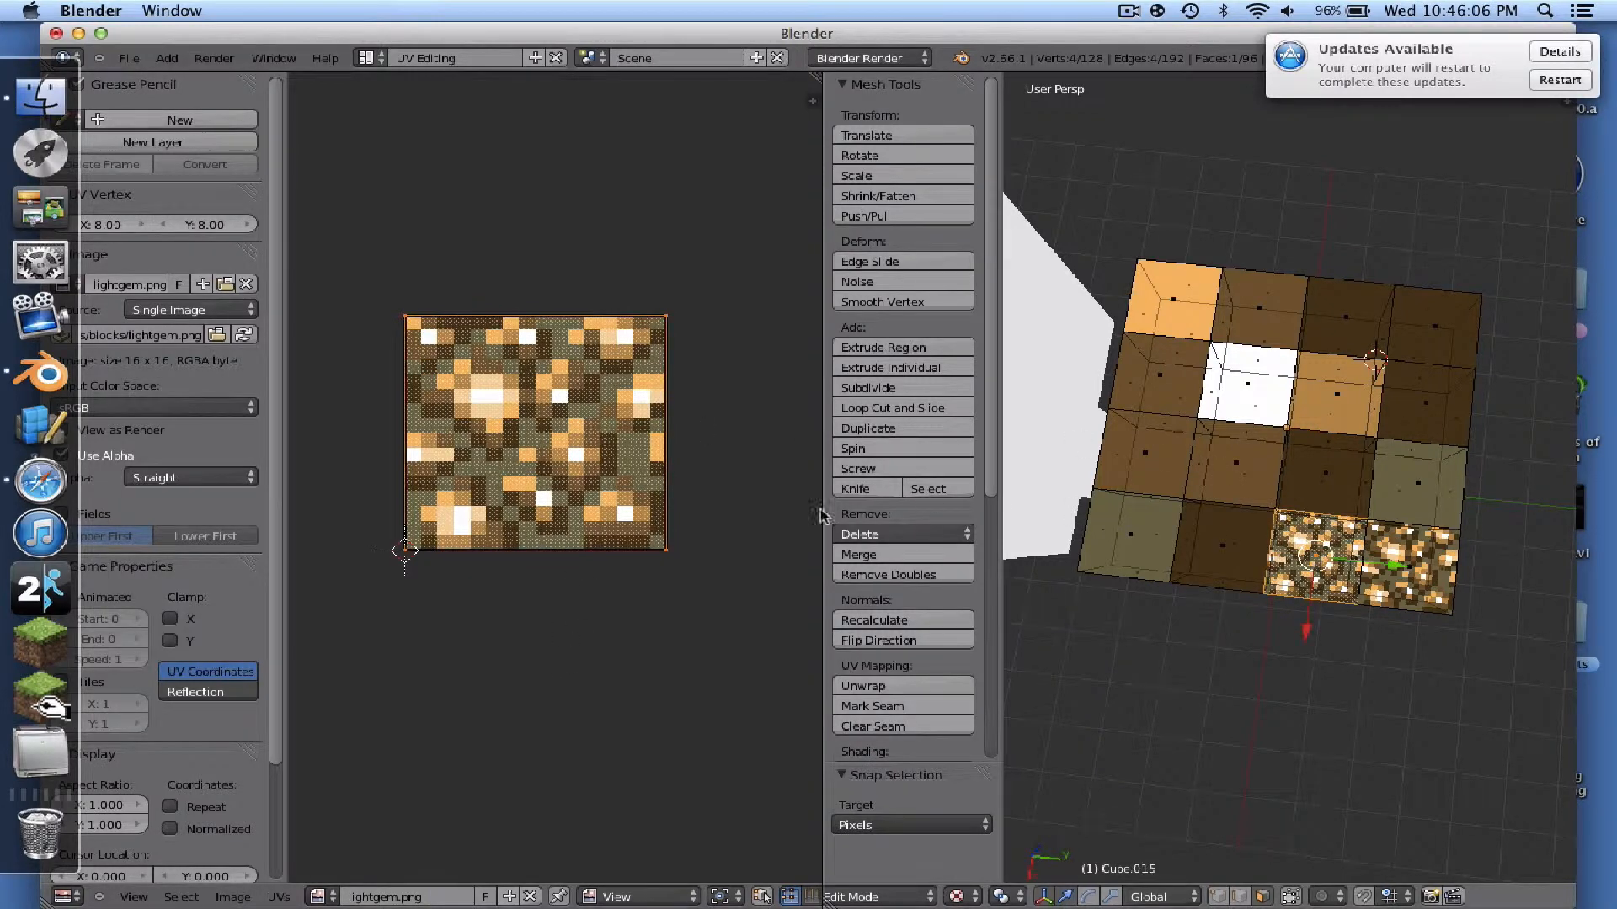
key(s)
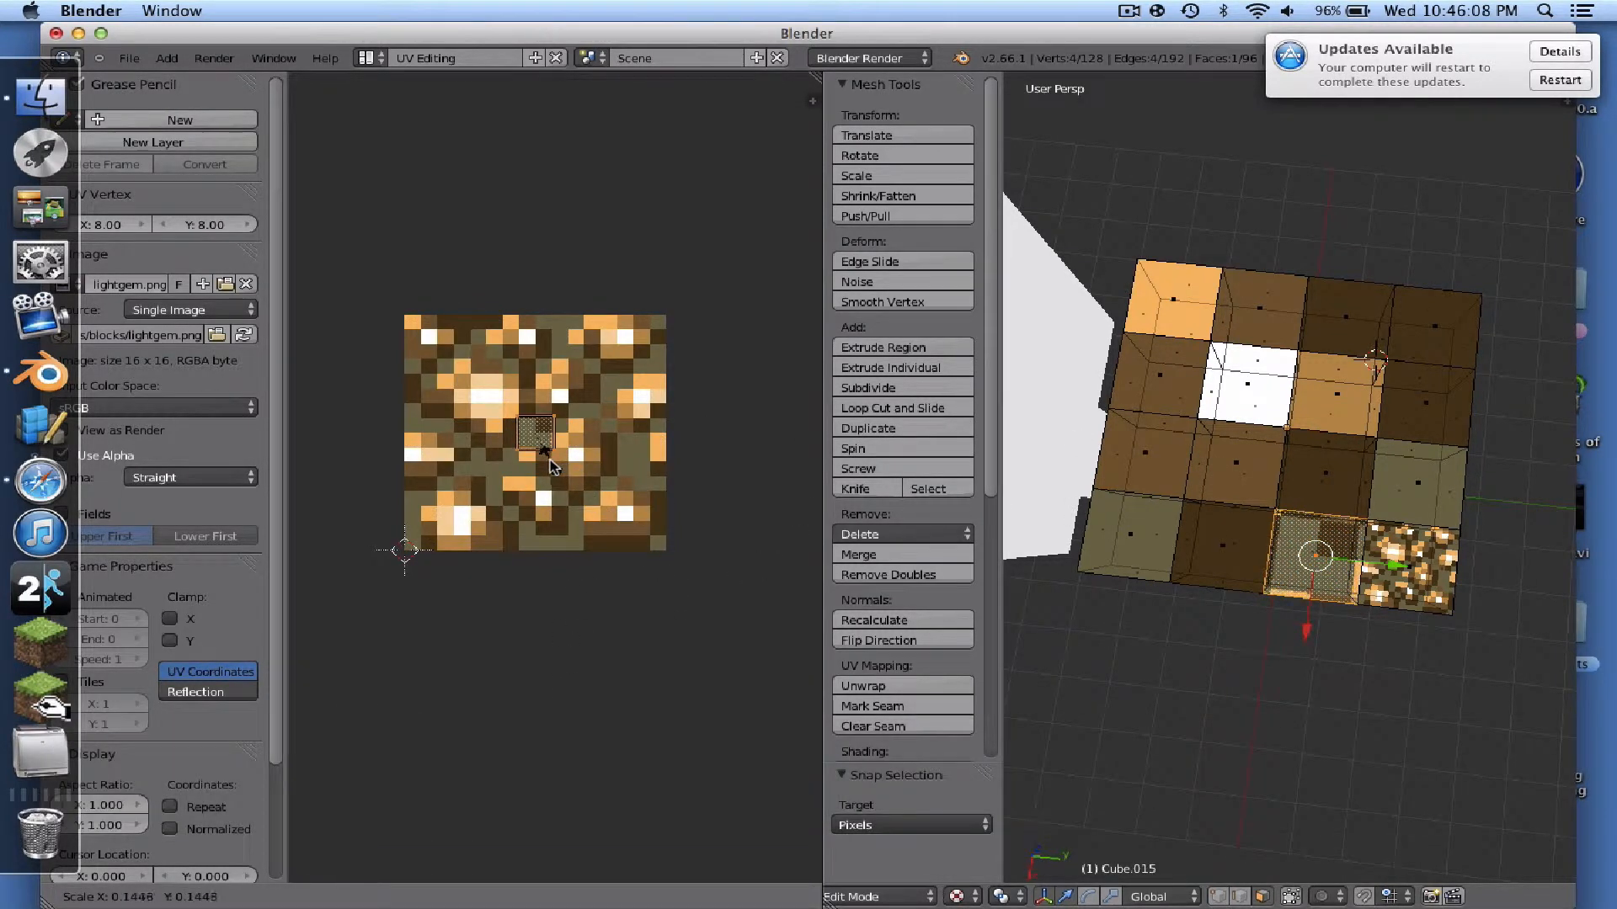
click(535, 440)
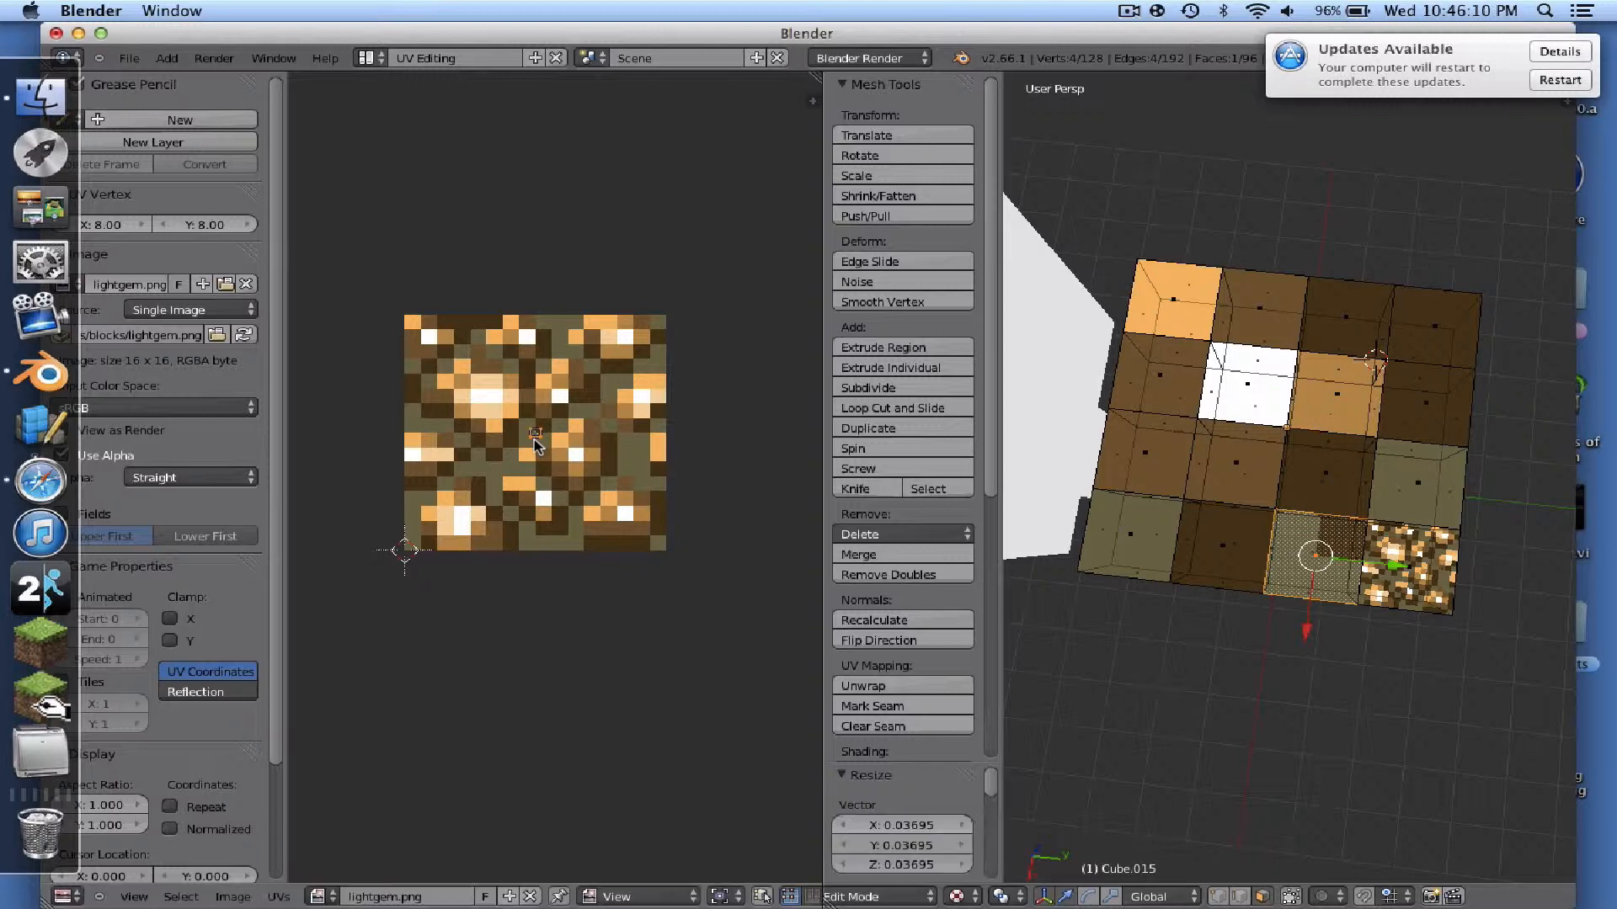
key(g)
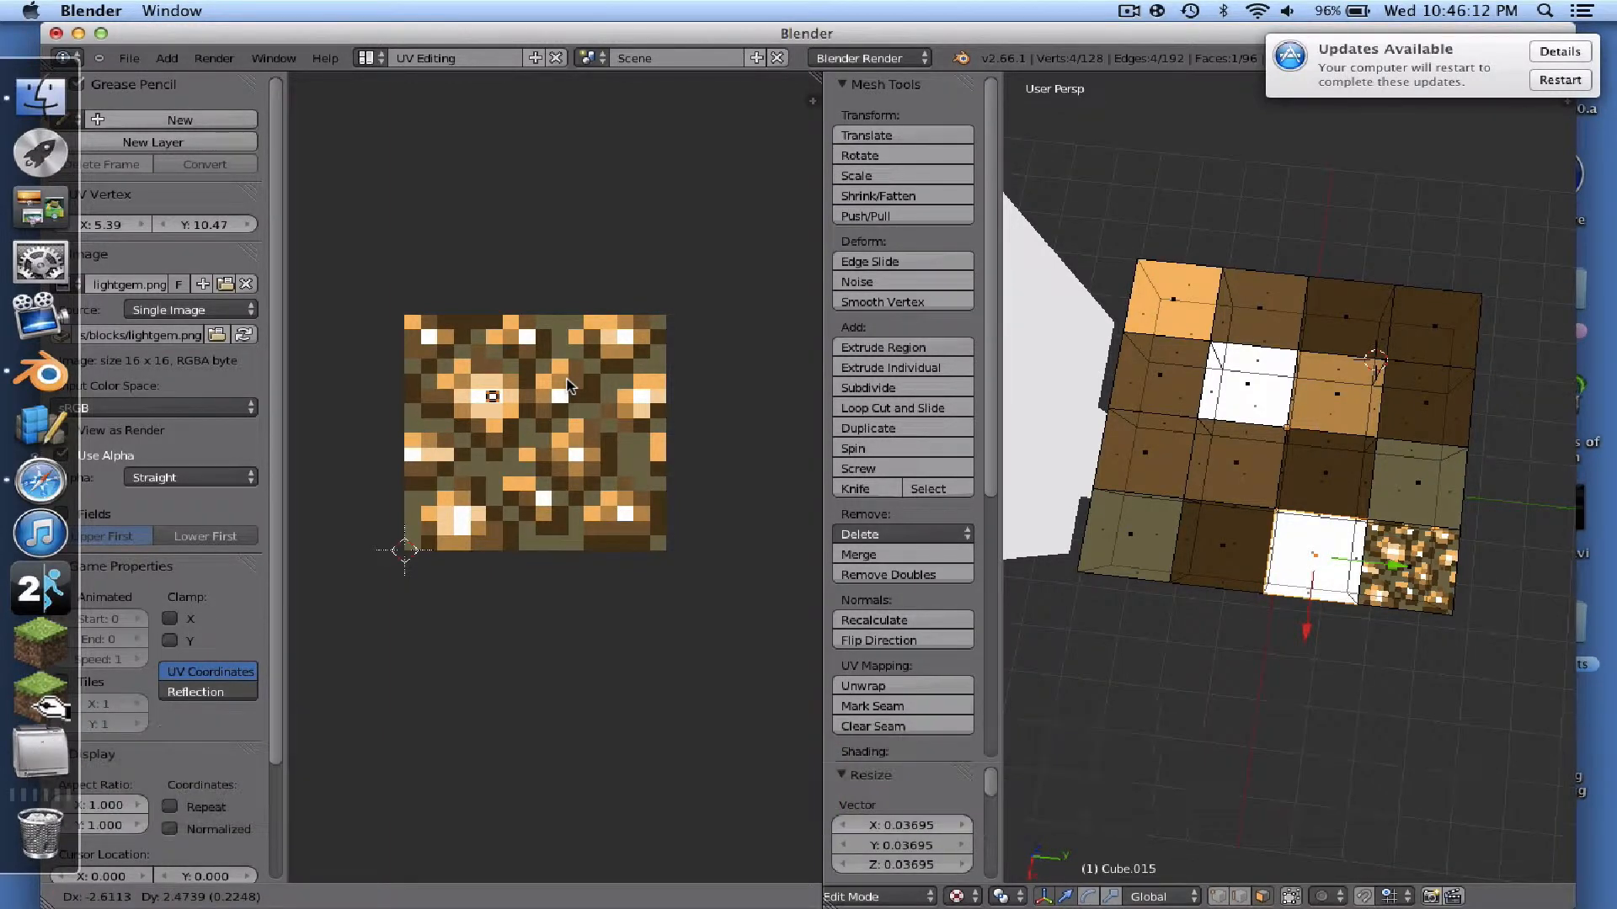
click(518, 353)
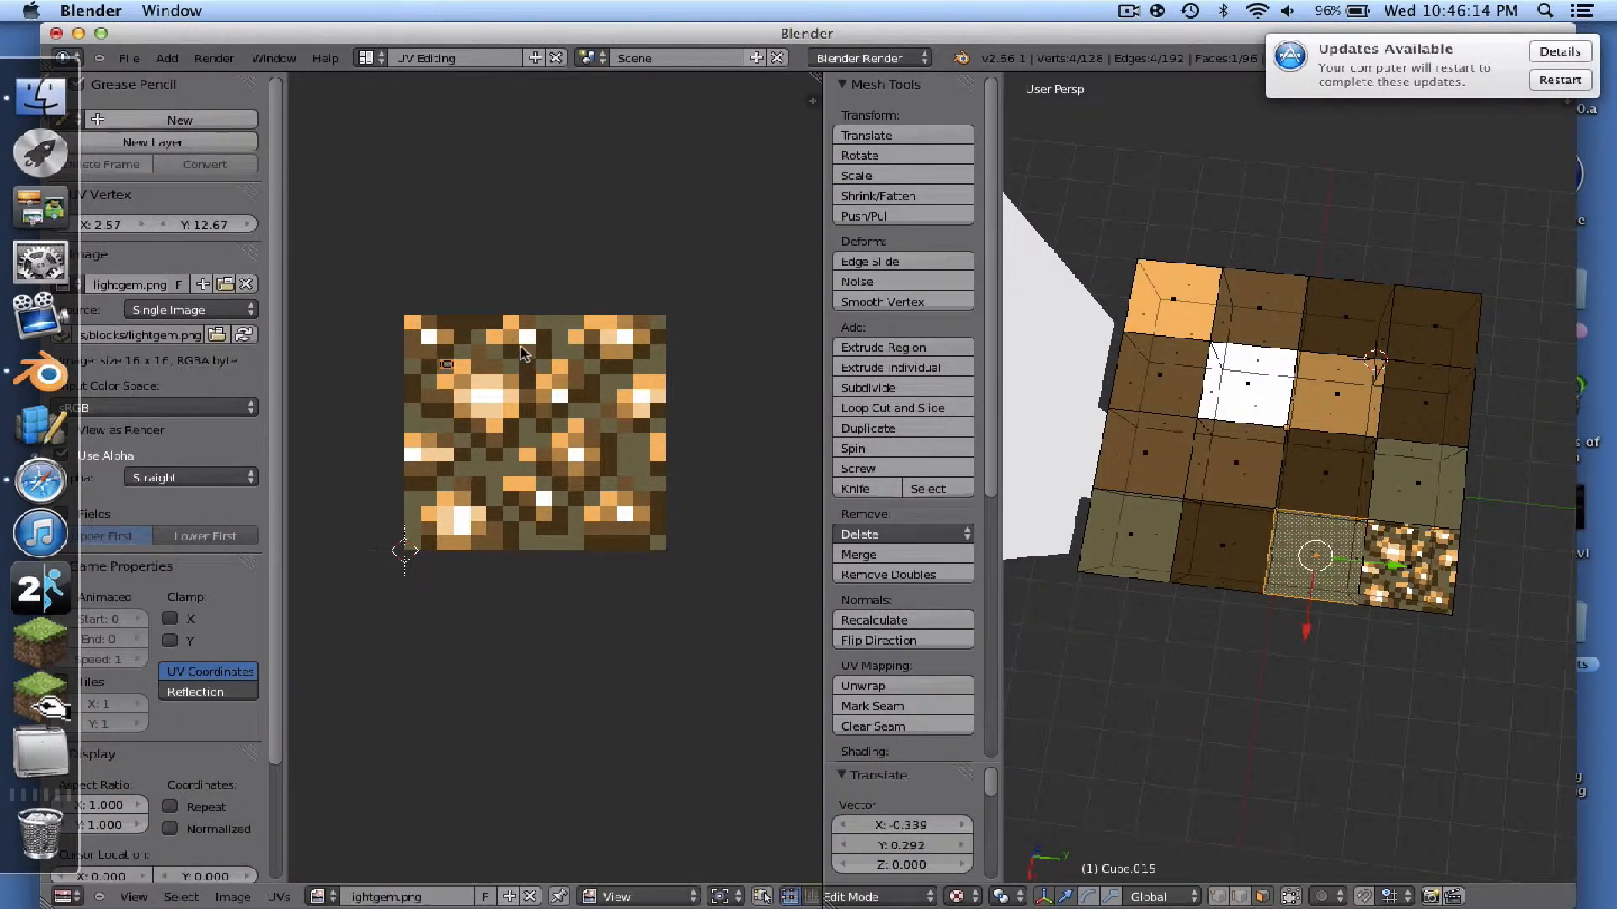
key(shift+s)
click(520, 350)
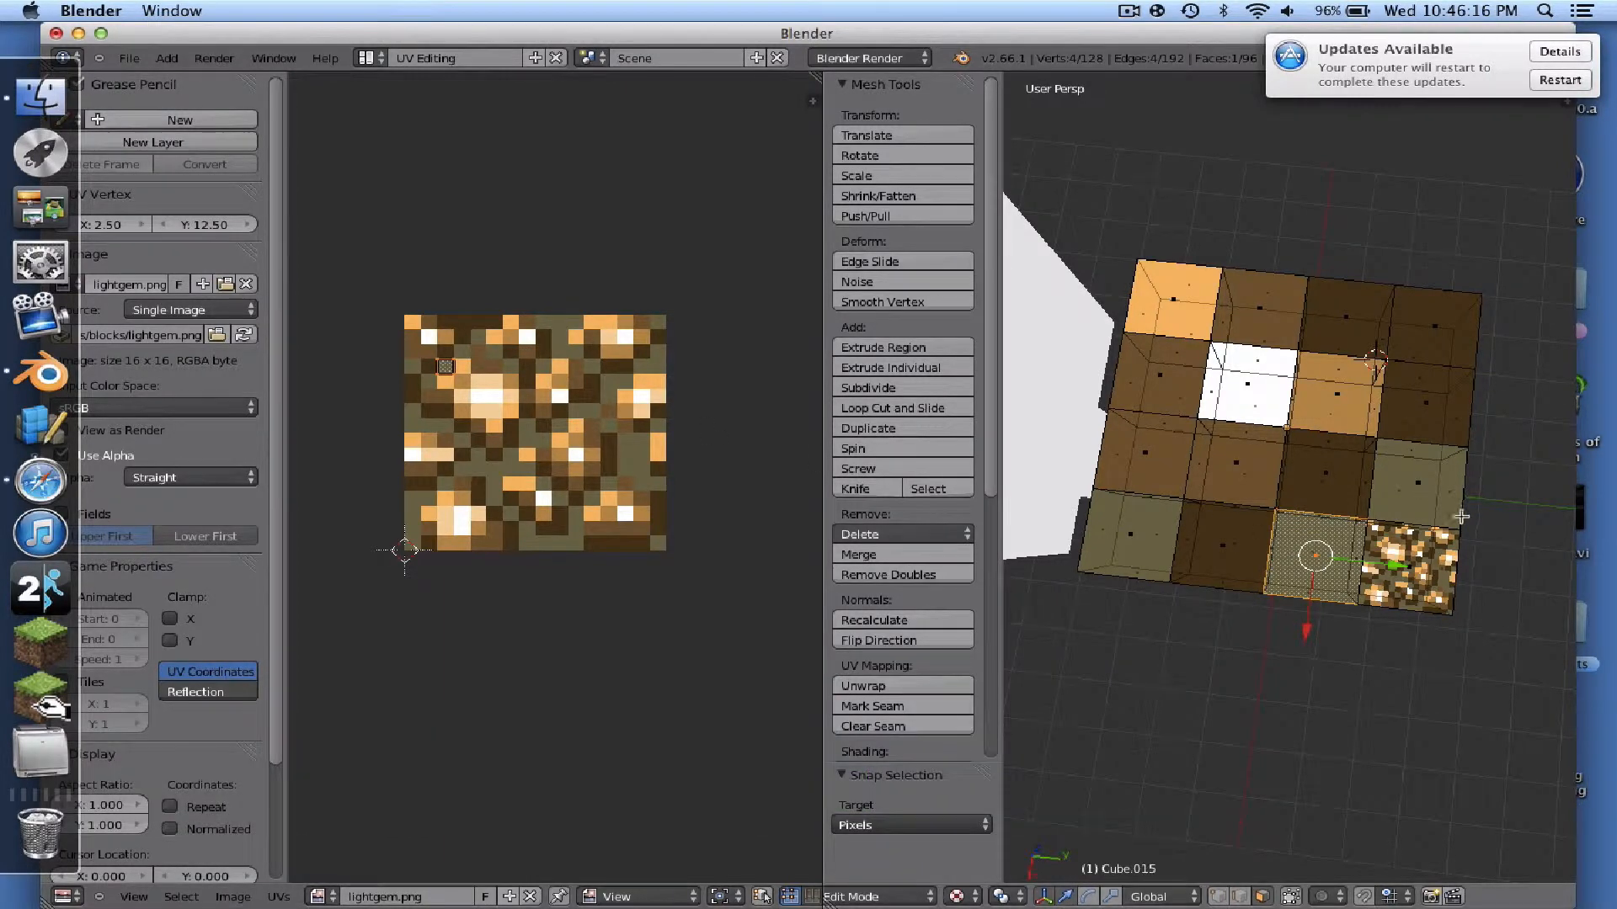
- Shrink the fourth row's fourth face's UVs to about 0.054 and snap them to the orange fourth pixel of the texture's fourth row
right_click(1415, 558)
key(s)
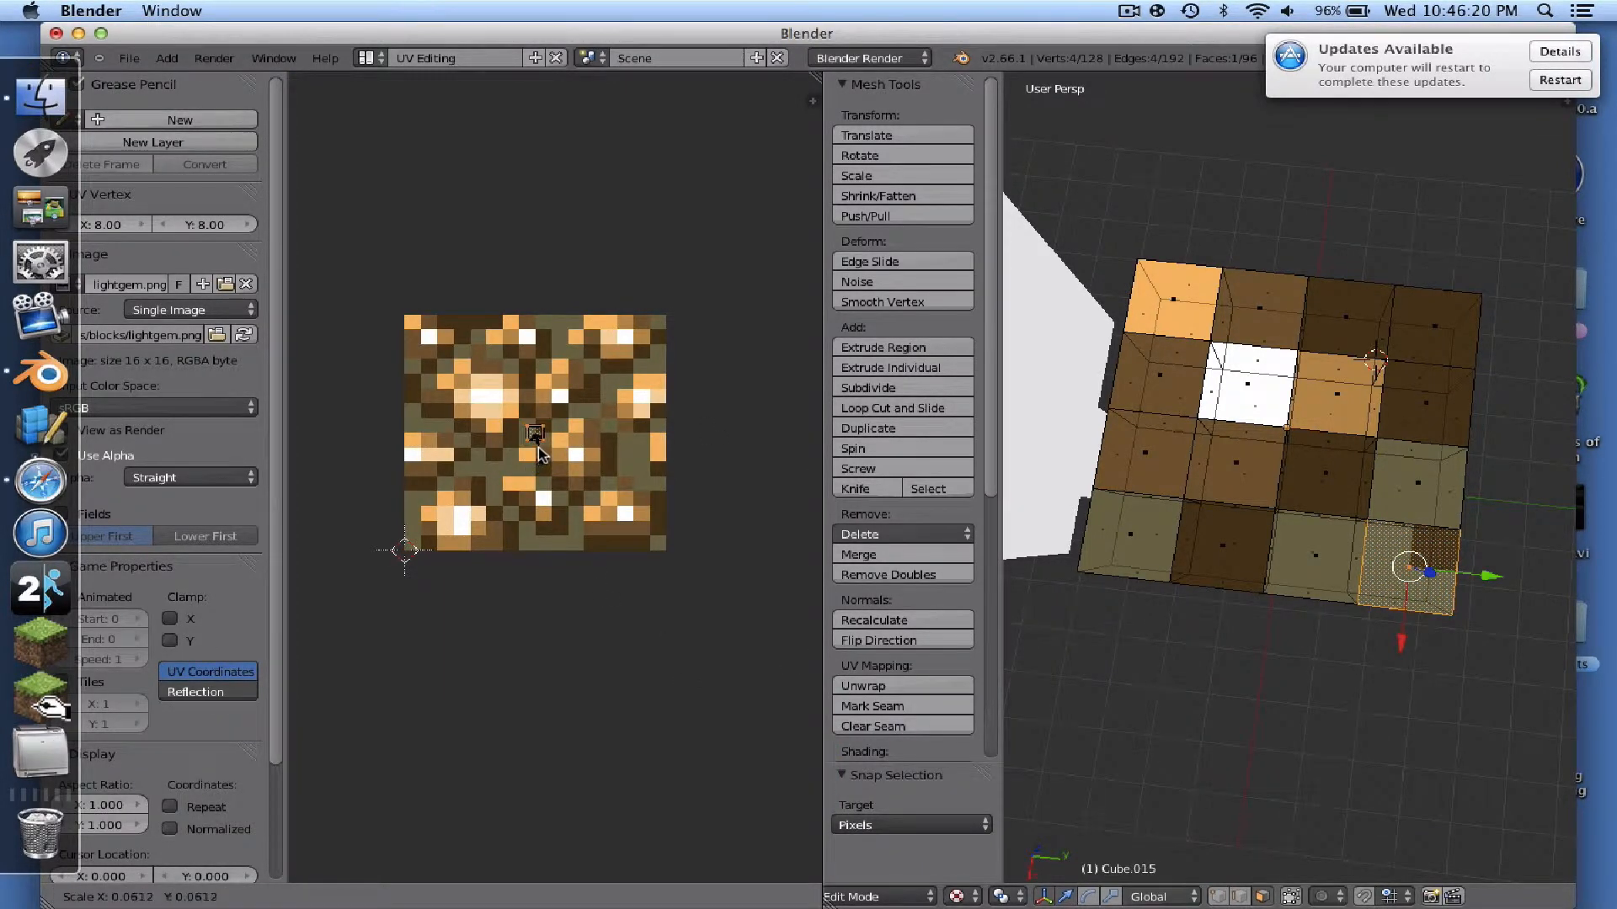
click(538, 445)
key(g)
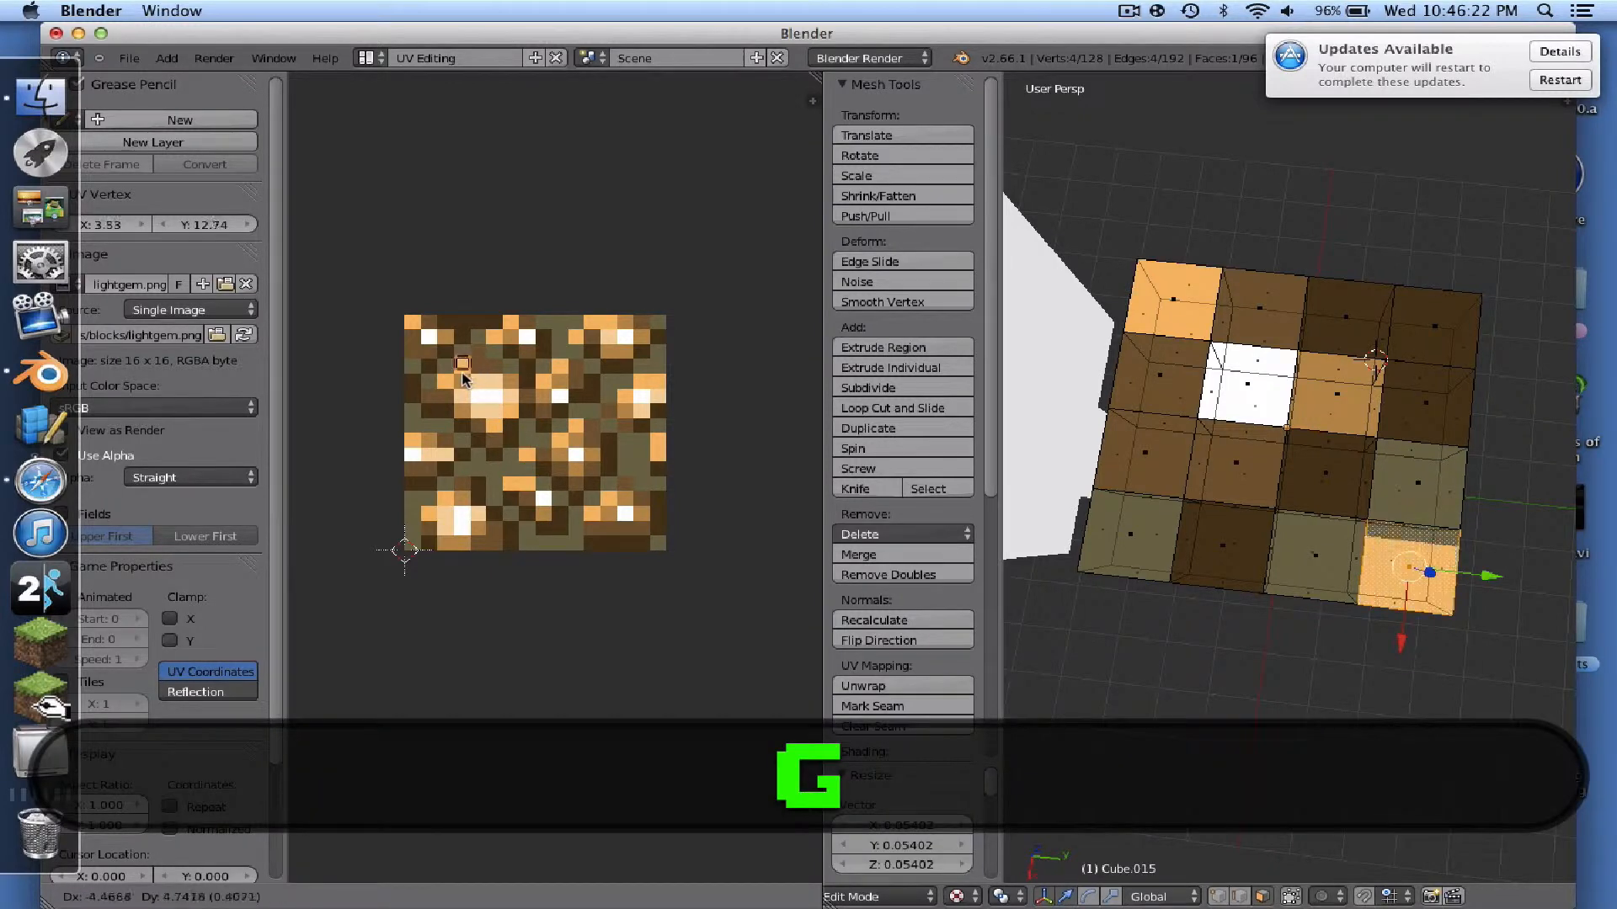
click(464, 382)
key(shift+s)
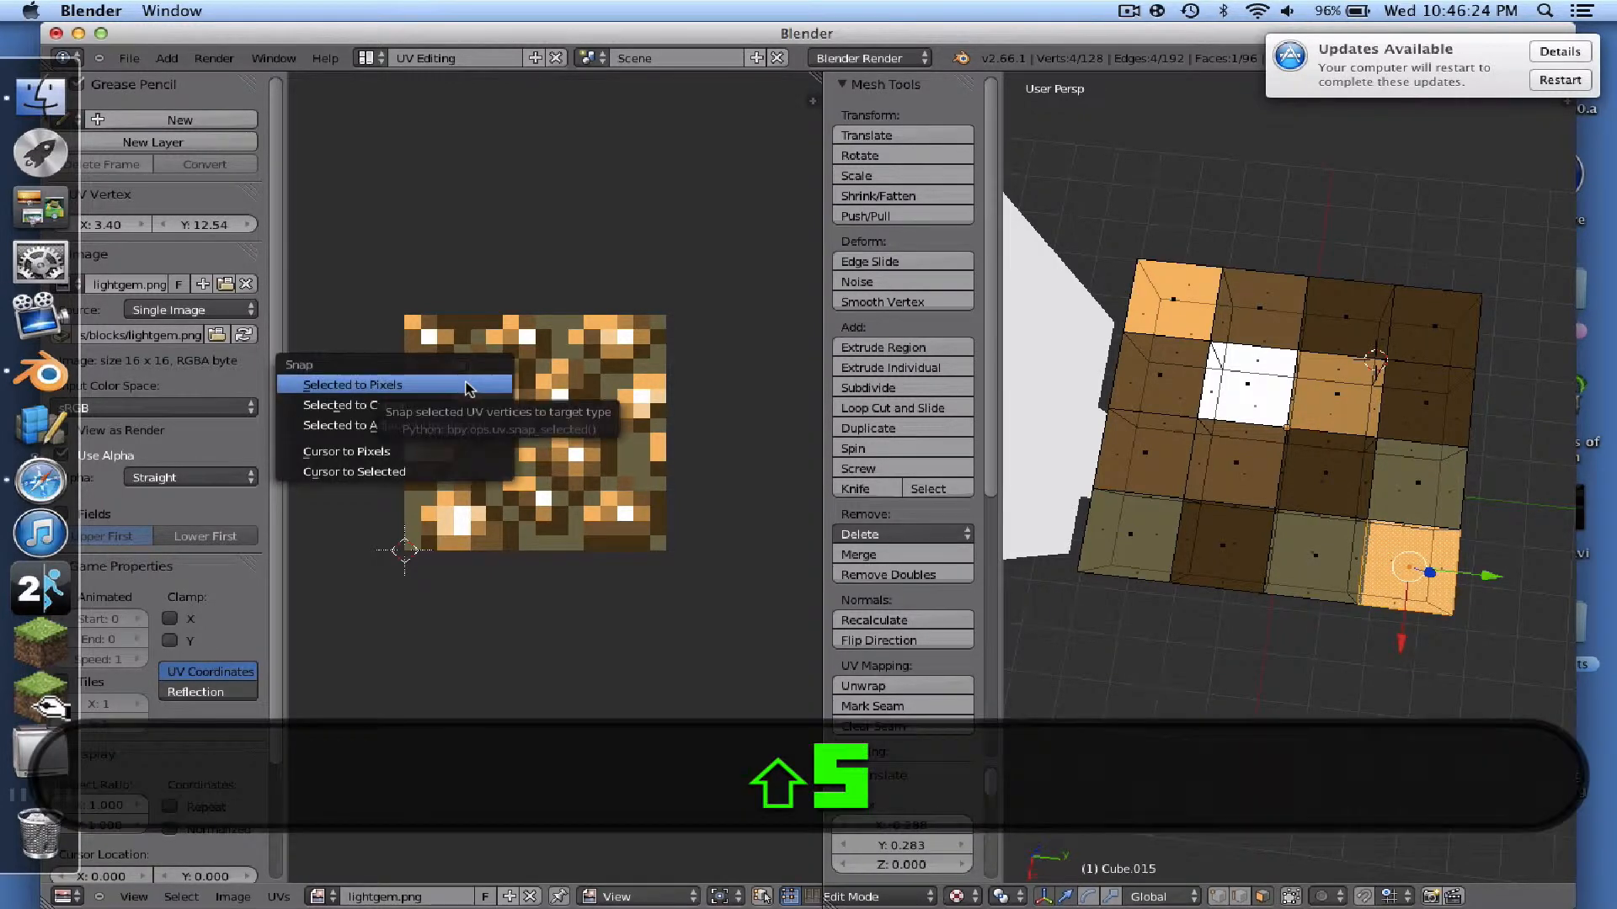
click(455, 386)
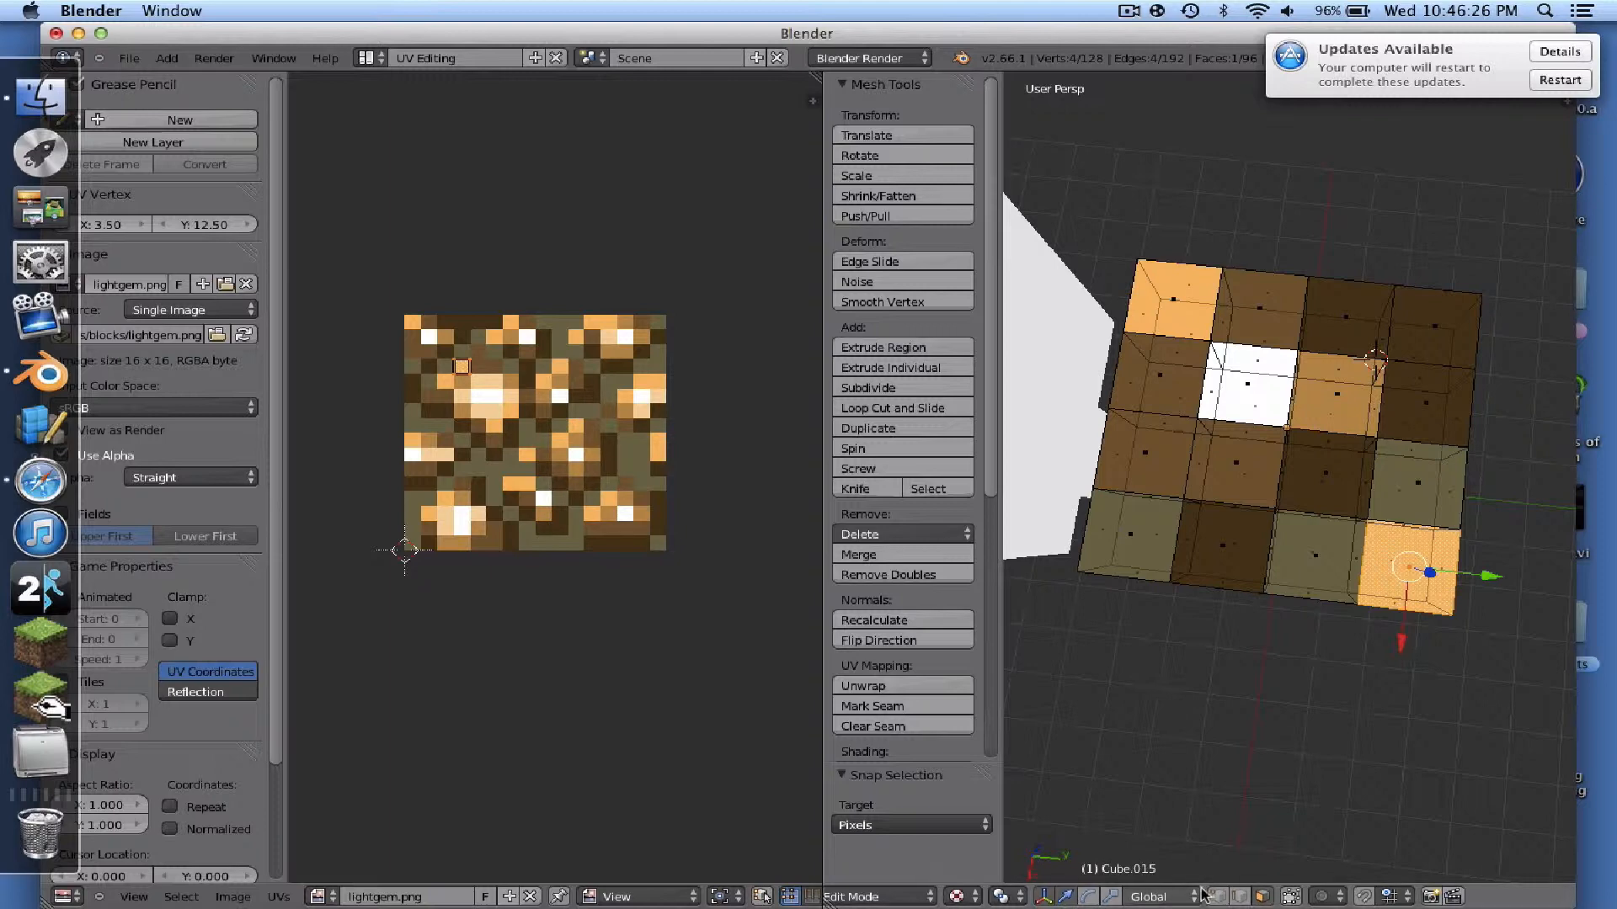
- Switch the textured block from Edit Mode to Object Mode and look at it within the whole scene
click(912, 896)
click(850, 878)
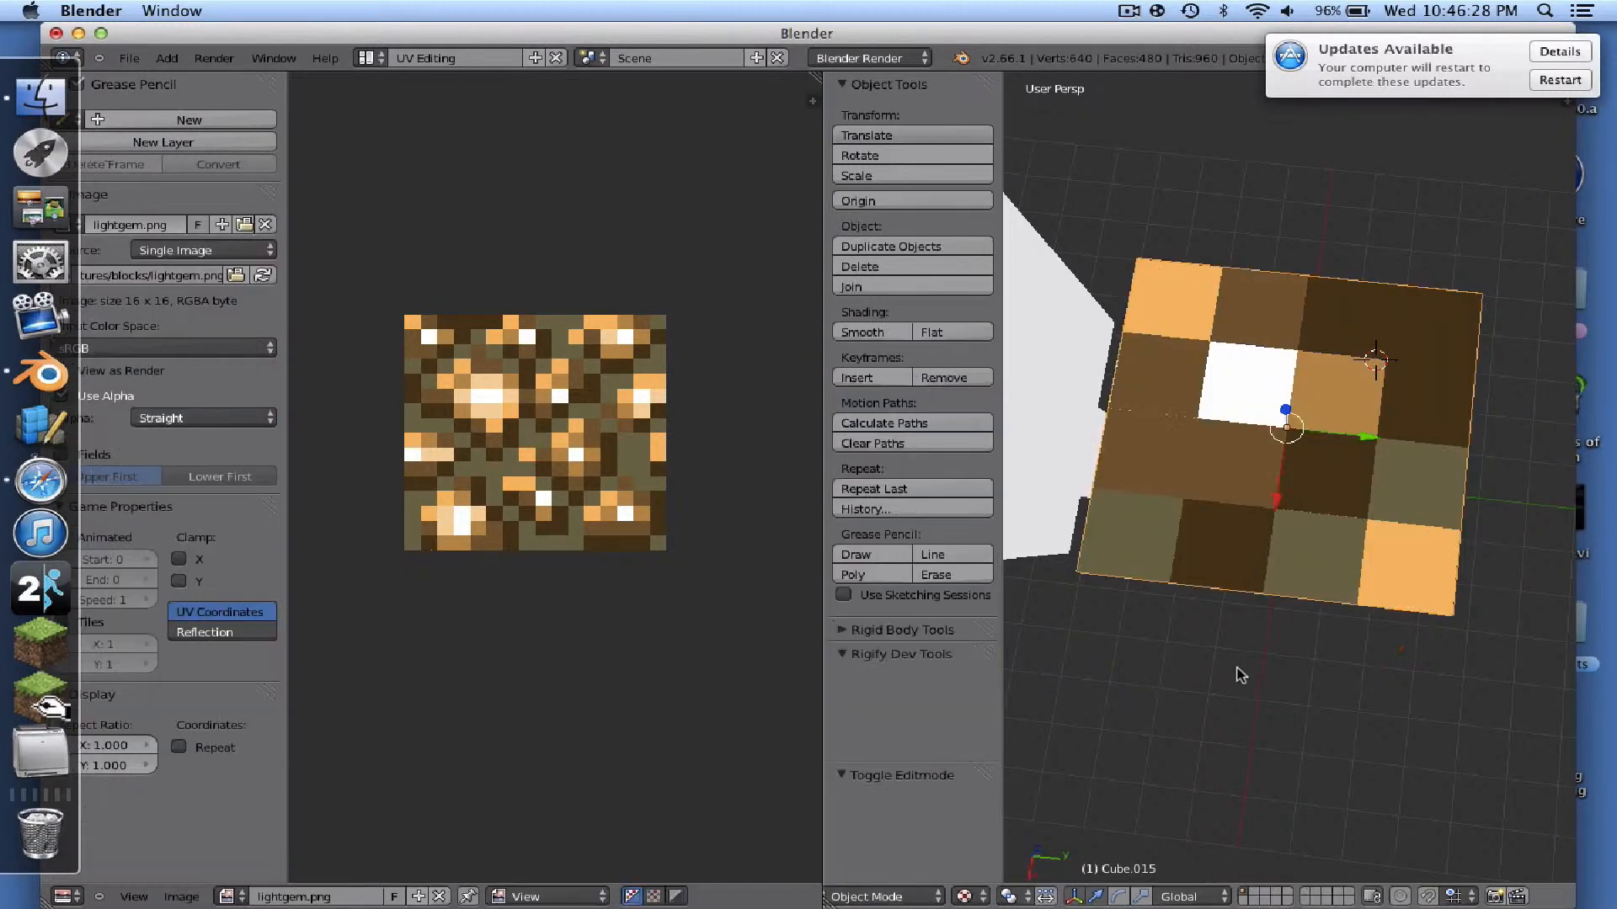
scroll(1238, 666, down, 5)
middle_drag(1283, 611, 1320, 559)
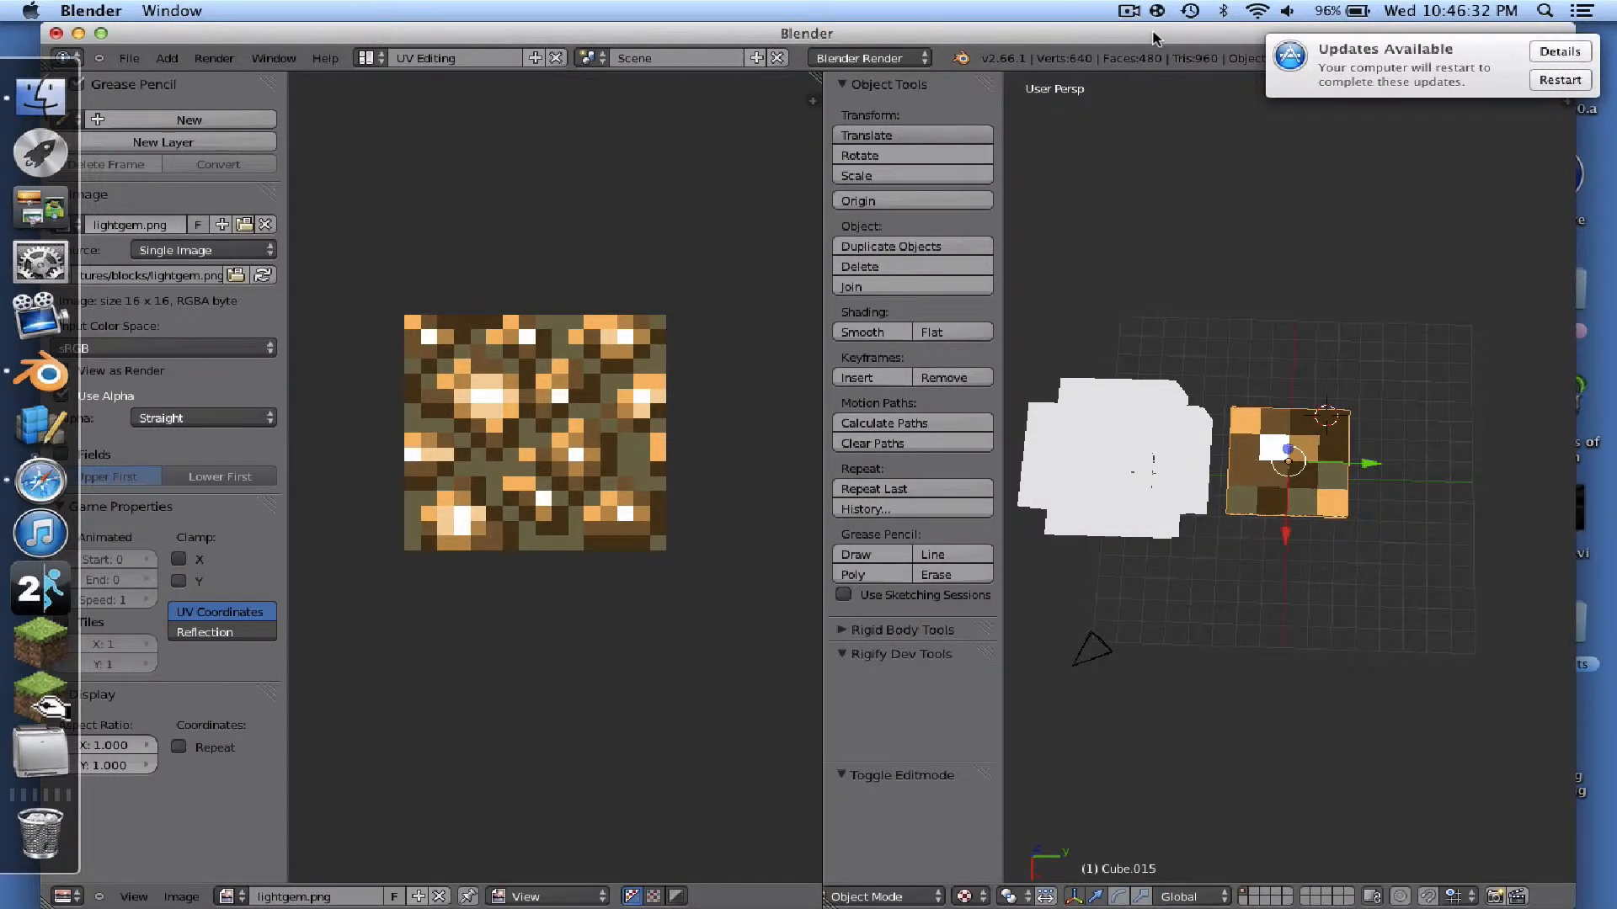
- Switch the screen layout to Default and show the scene with Textured viewport shading, viewing the block from above
drag(1155, 33, 1134, 32)
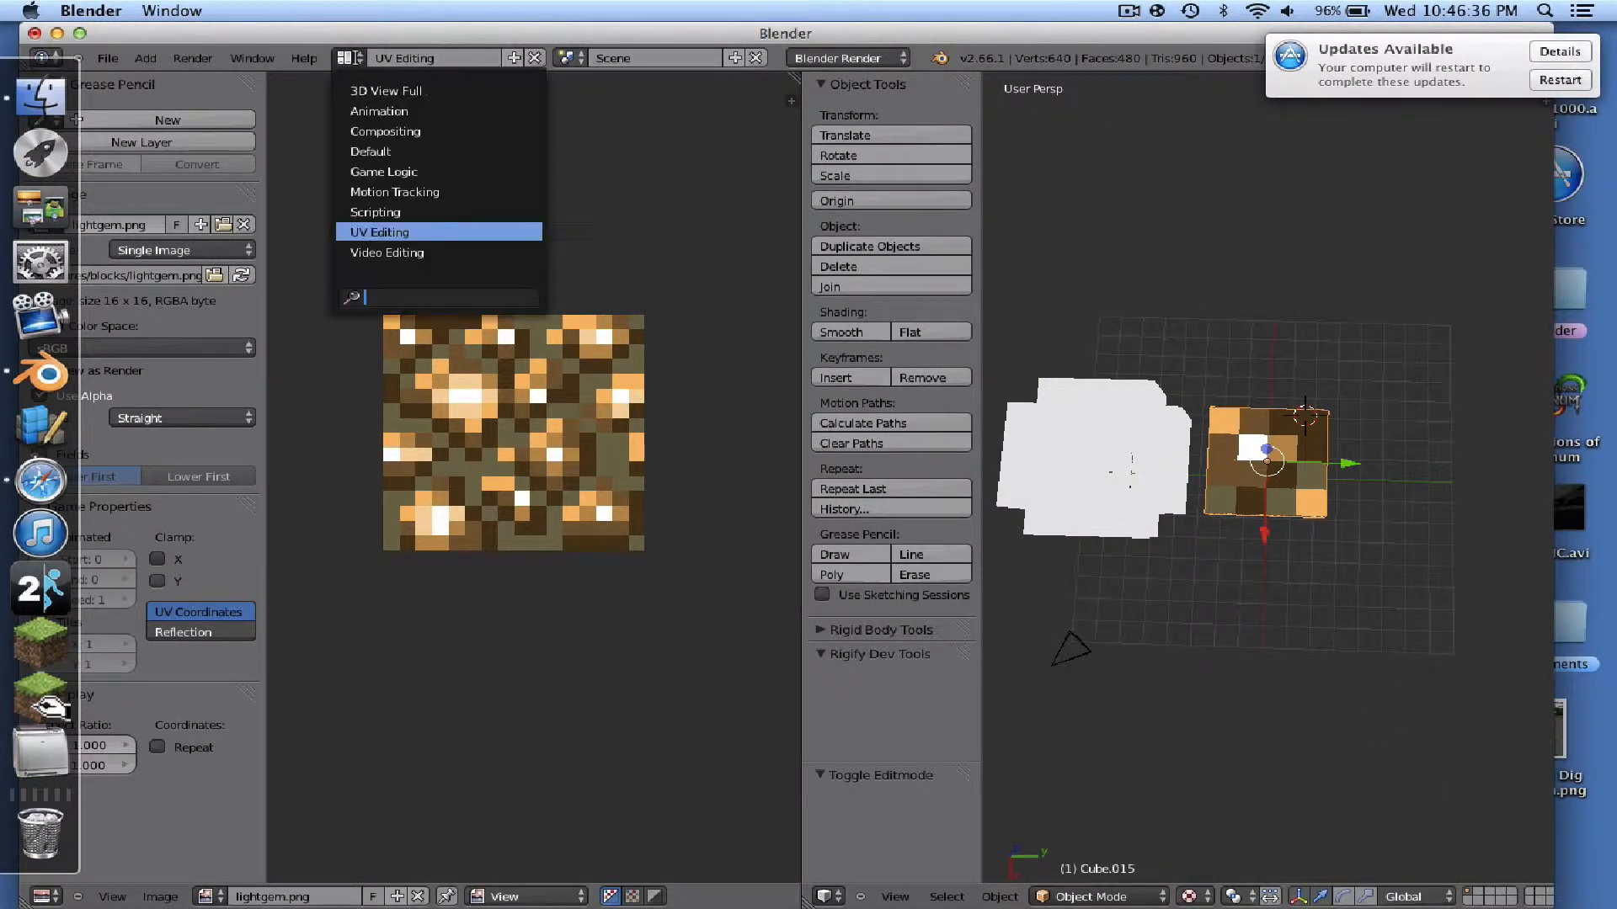
click(346, 57)
click(385, 150)
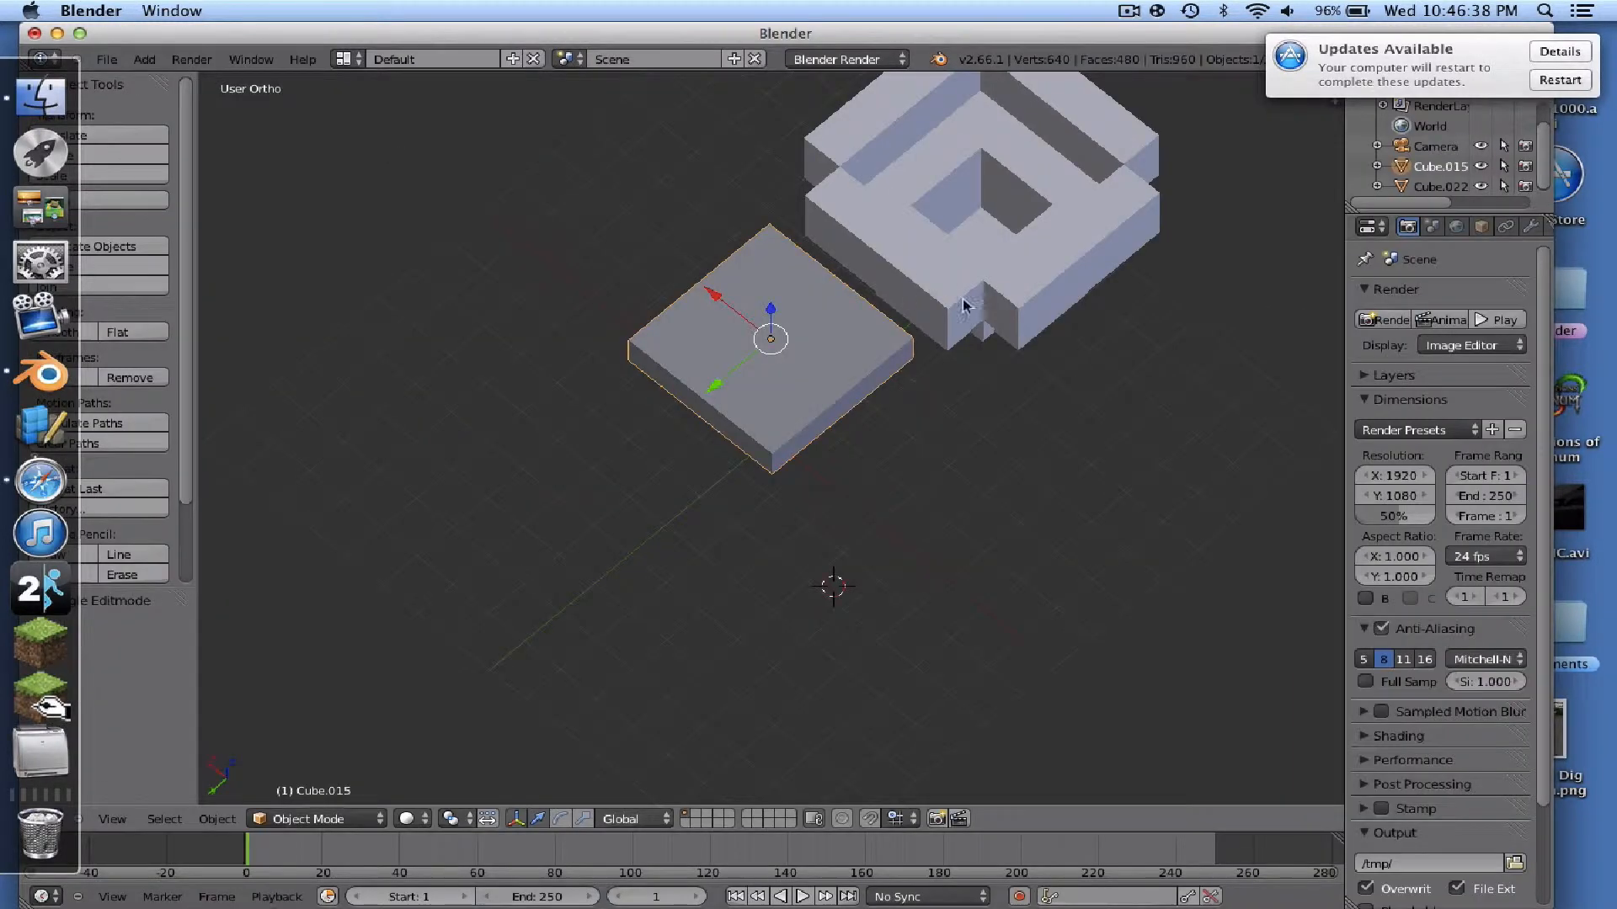
scroll(965, 377, down, 3)
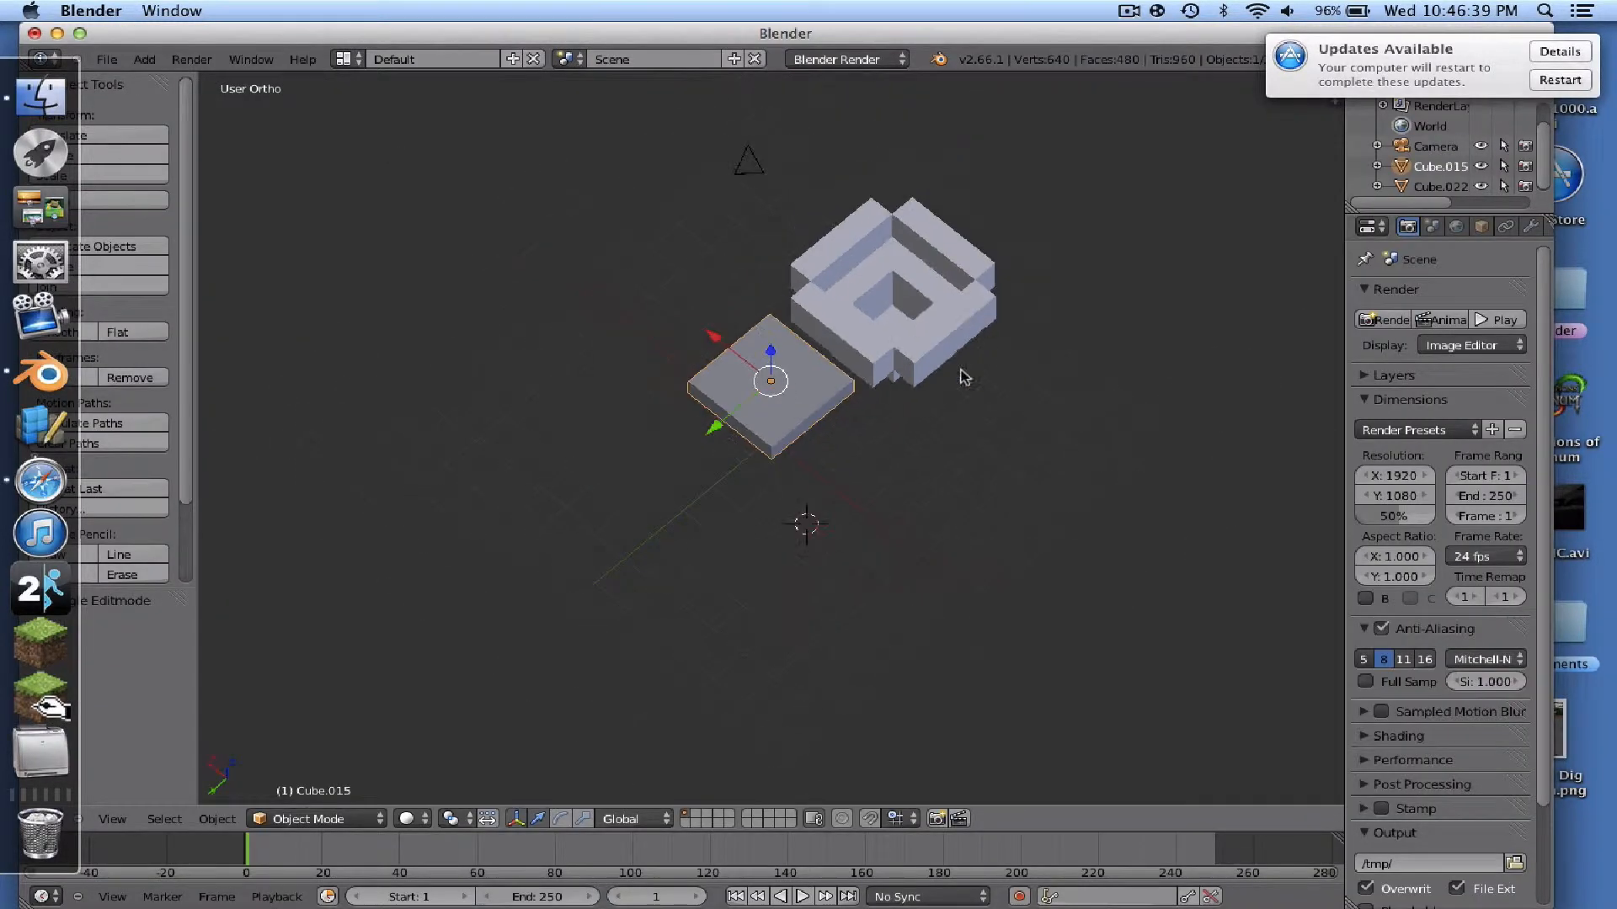
click(408, 819)
click(433, 738)
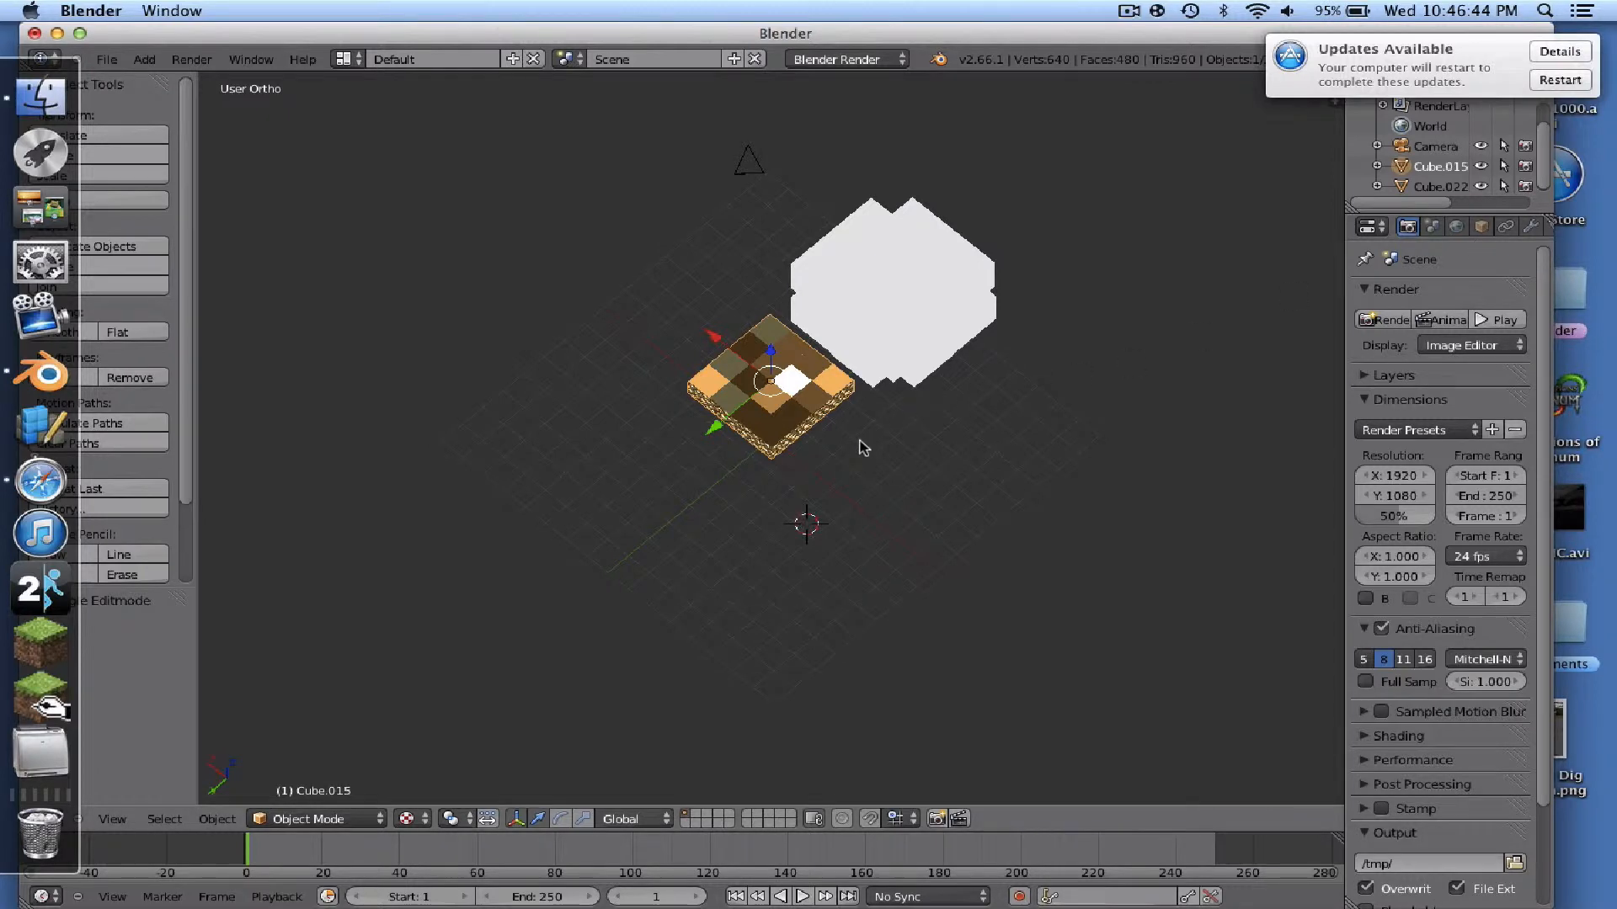
middle_drag(863, 447, 945, 427)
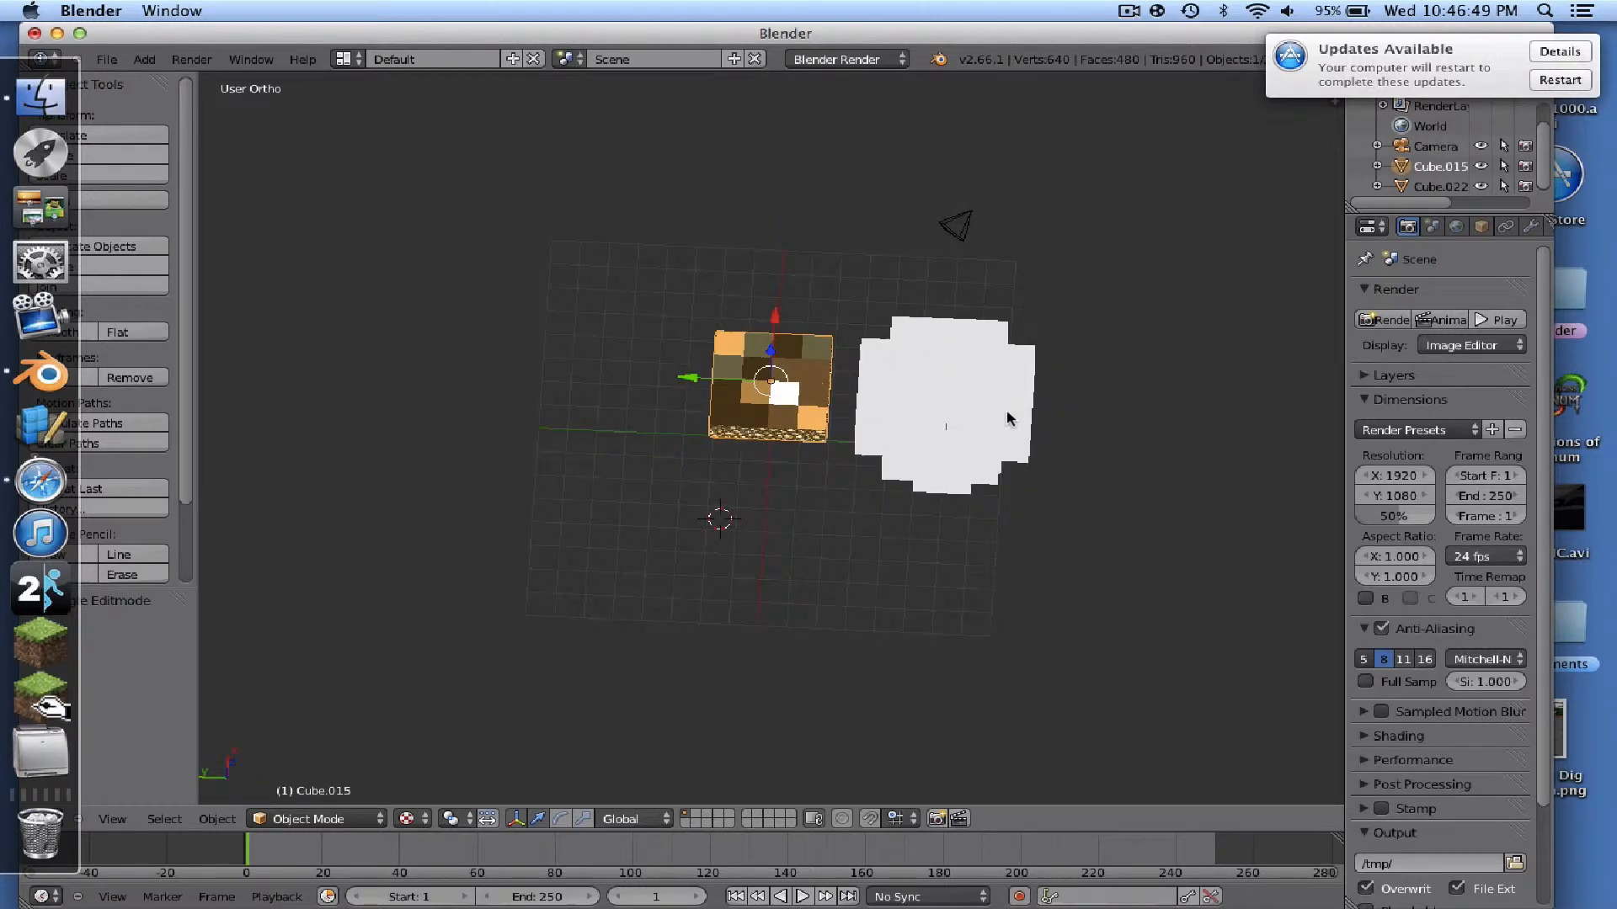
- Add a new texture in the texture properties and set its type to Image or Movie
scroll(1484, 230, down, 3)
click(1479, 229)
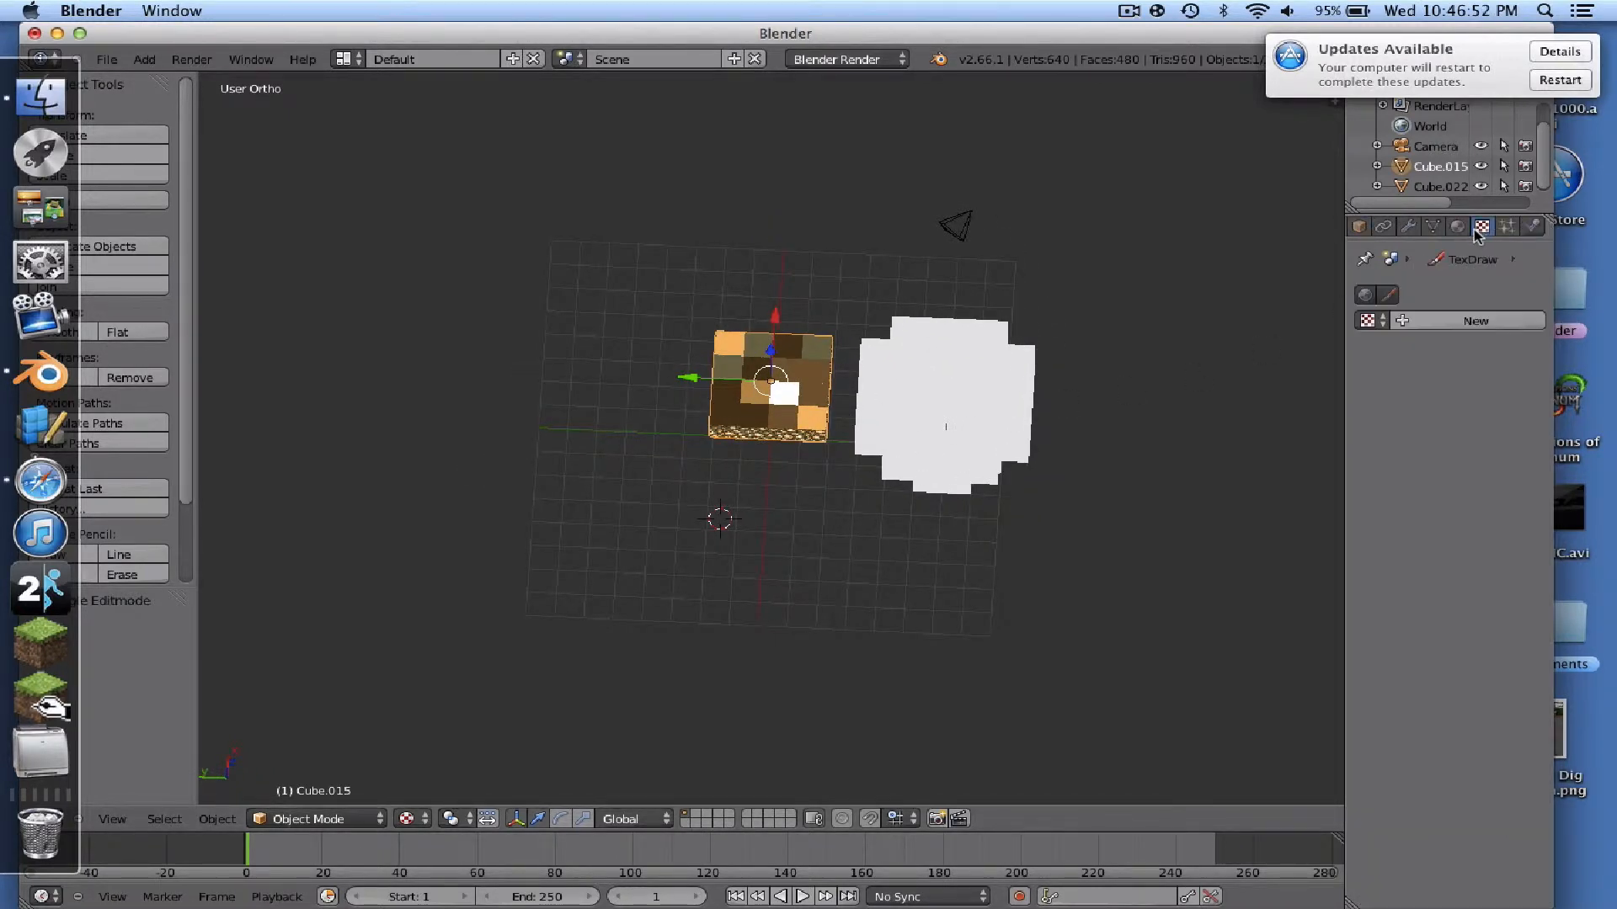
click(1475, 322)
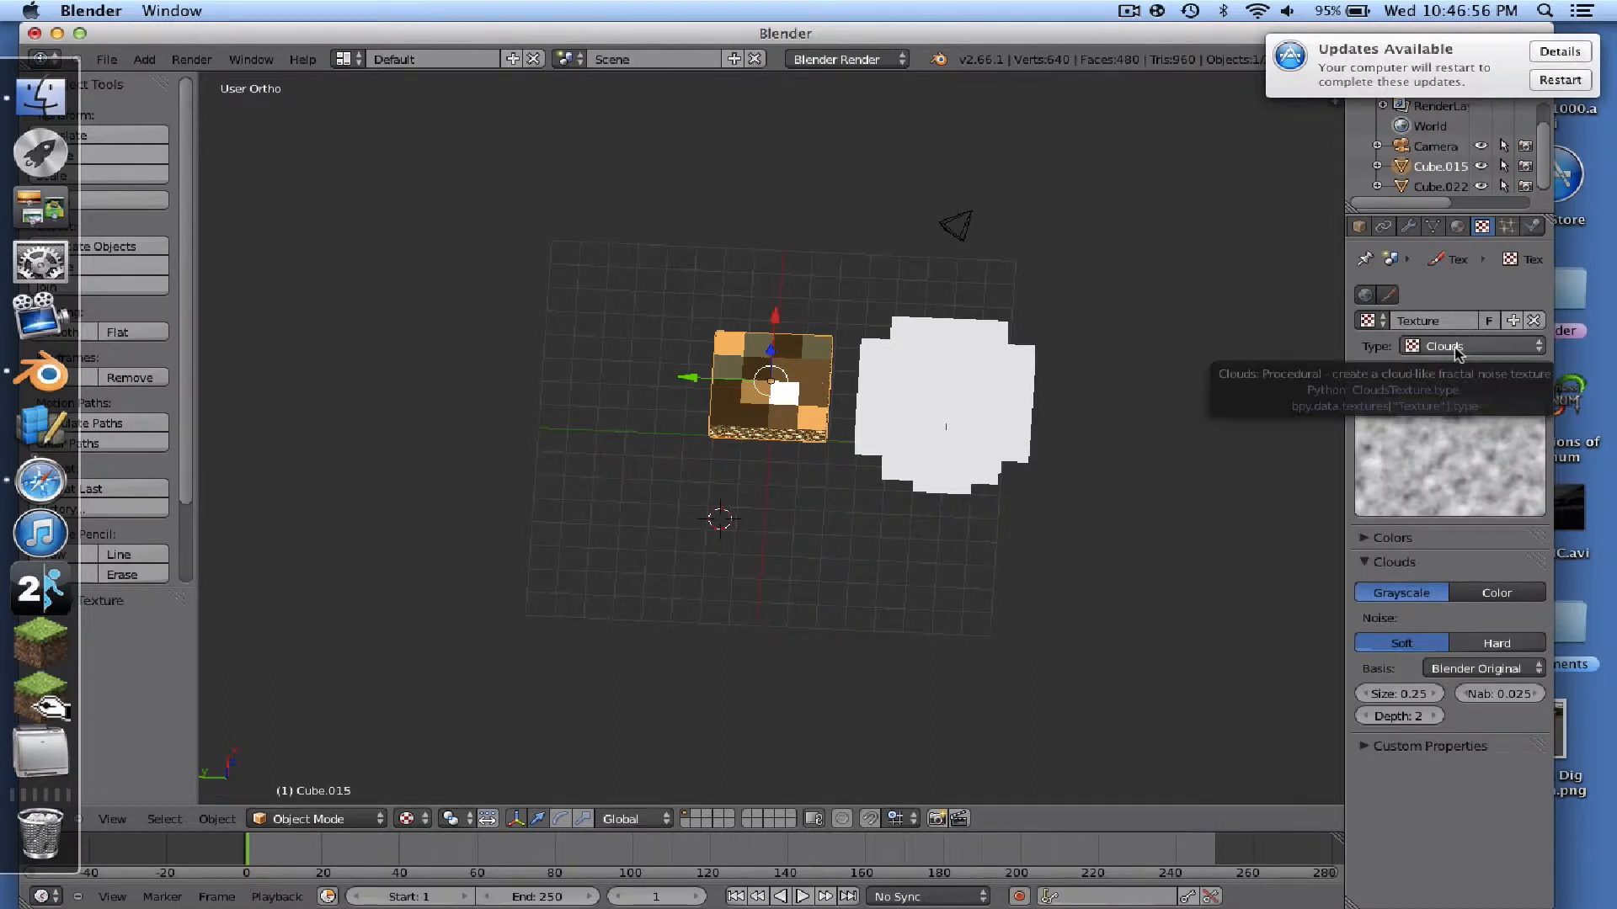
click(1458, 347)
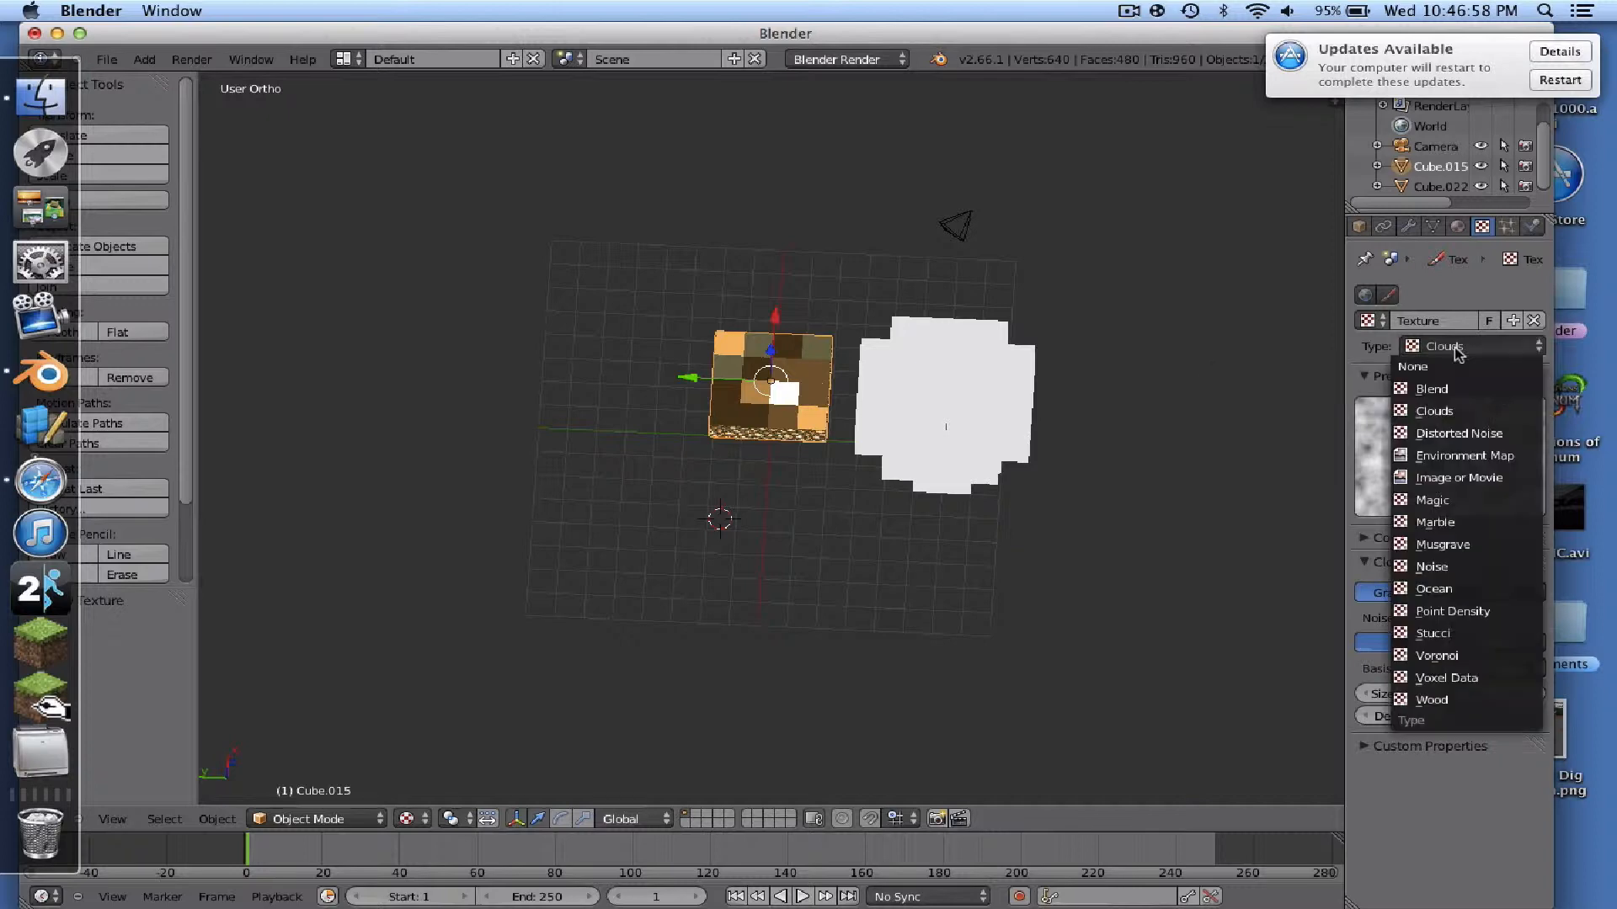
click(1456, 477)
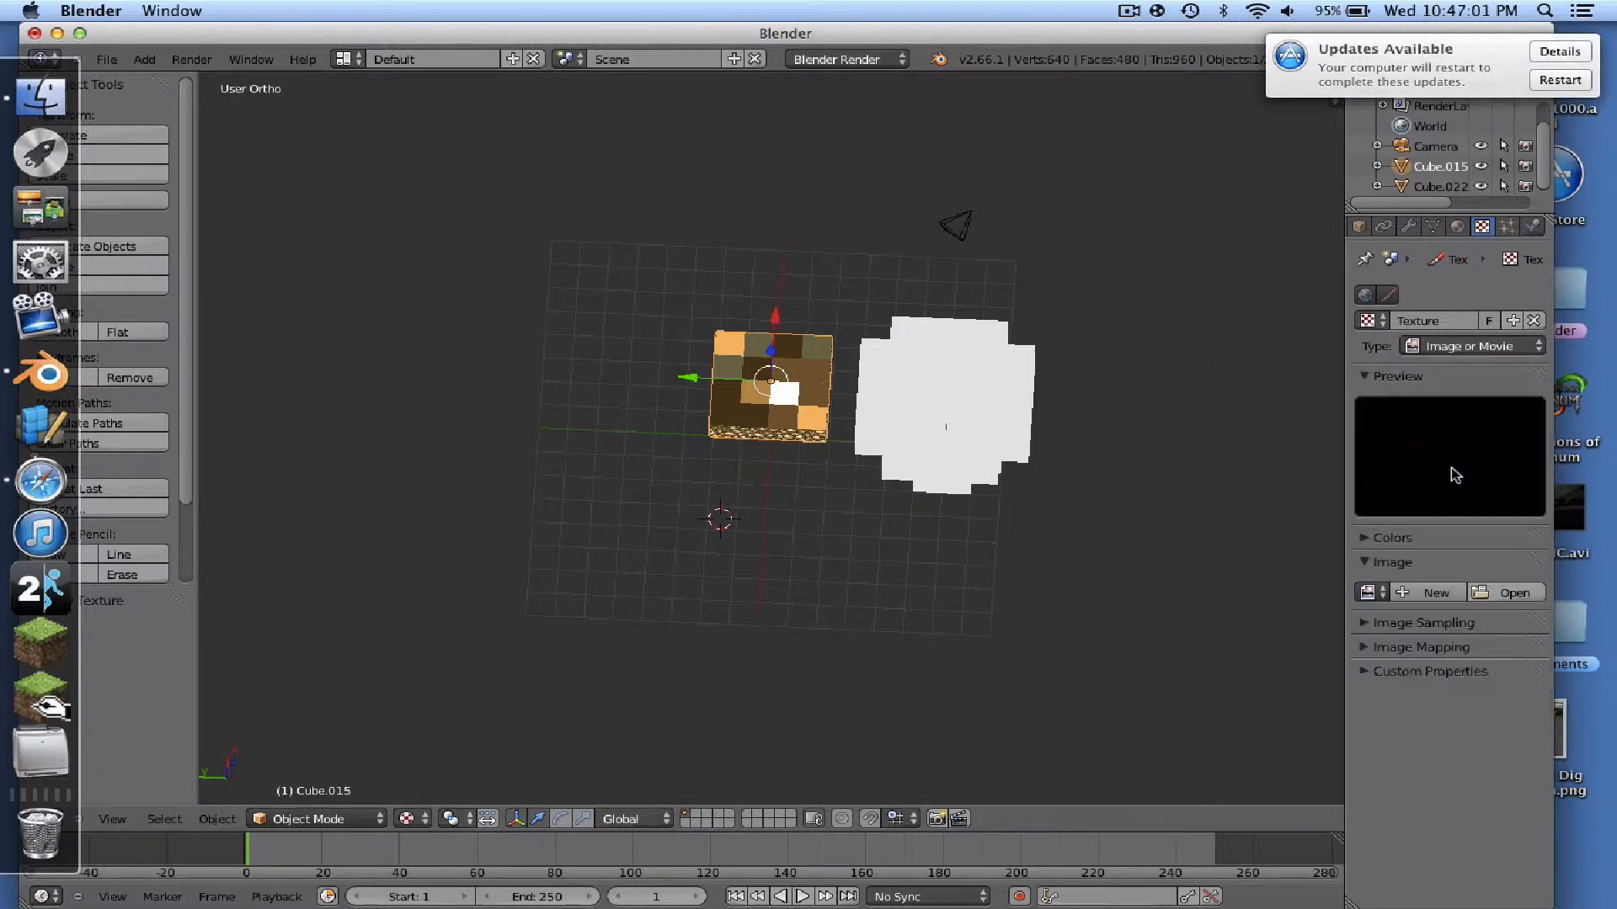
- Load lightgem.png from the Desktop's OptiFine/minecraft-1/textures/blocks folder as the new texture's image
click(1482, 595)
drag(249, 23, 412, 23)
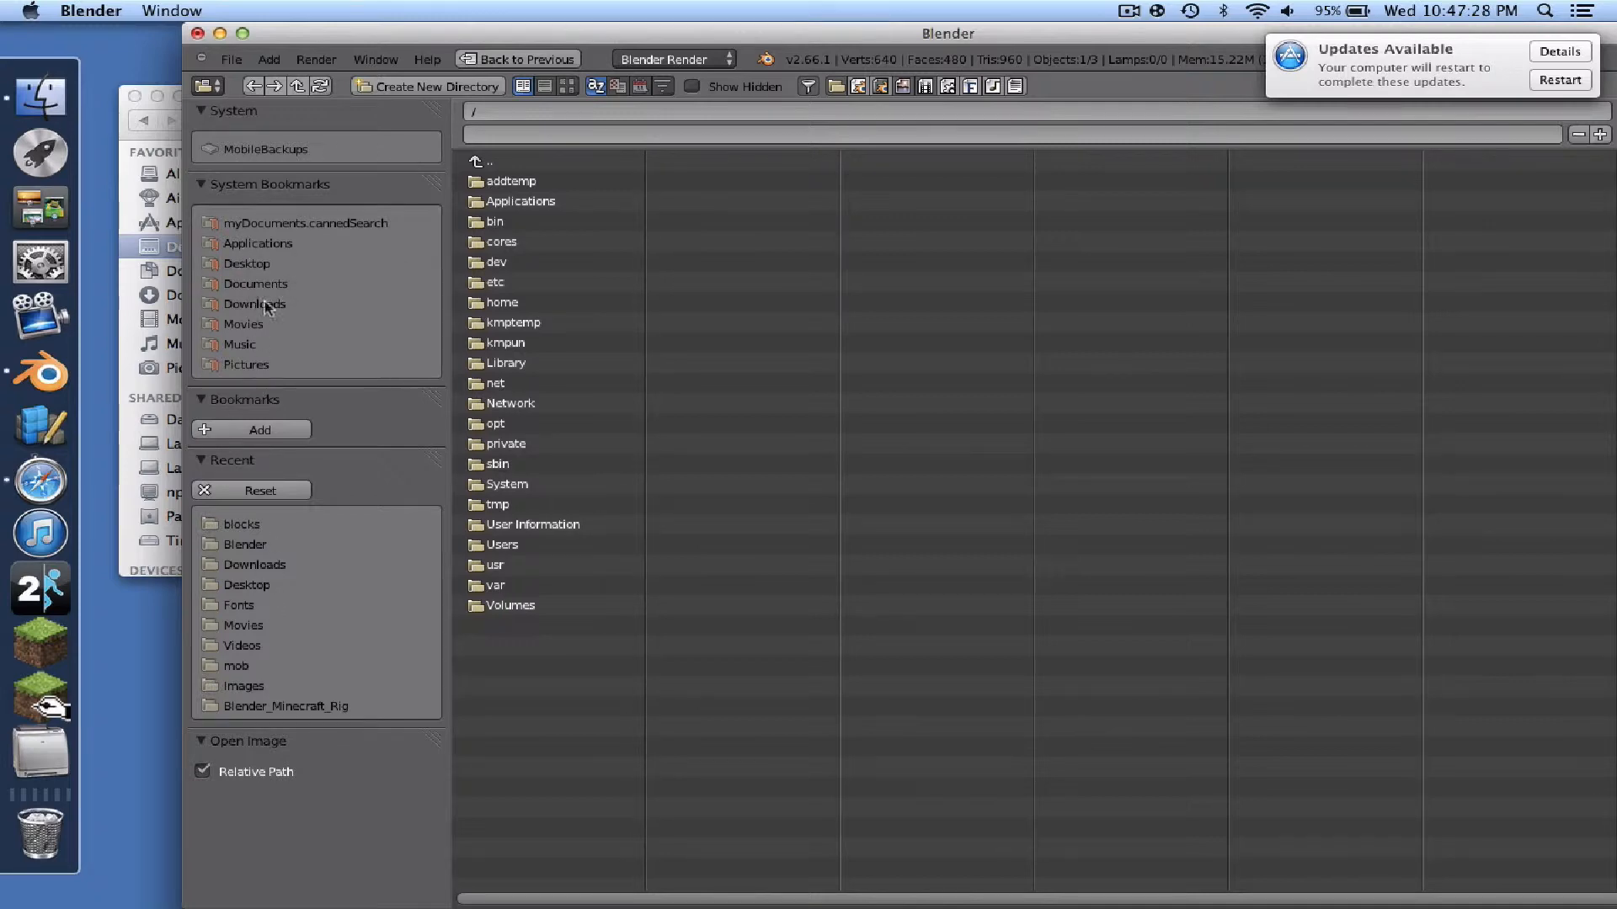
click(261, 262)
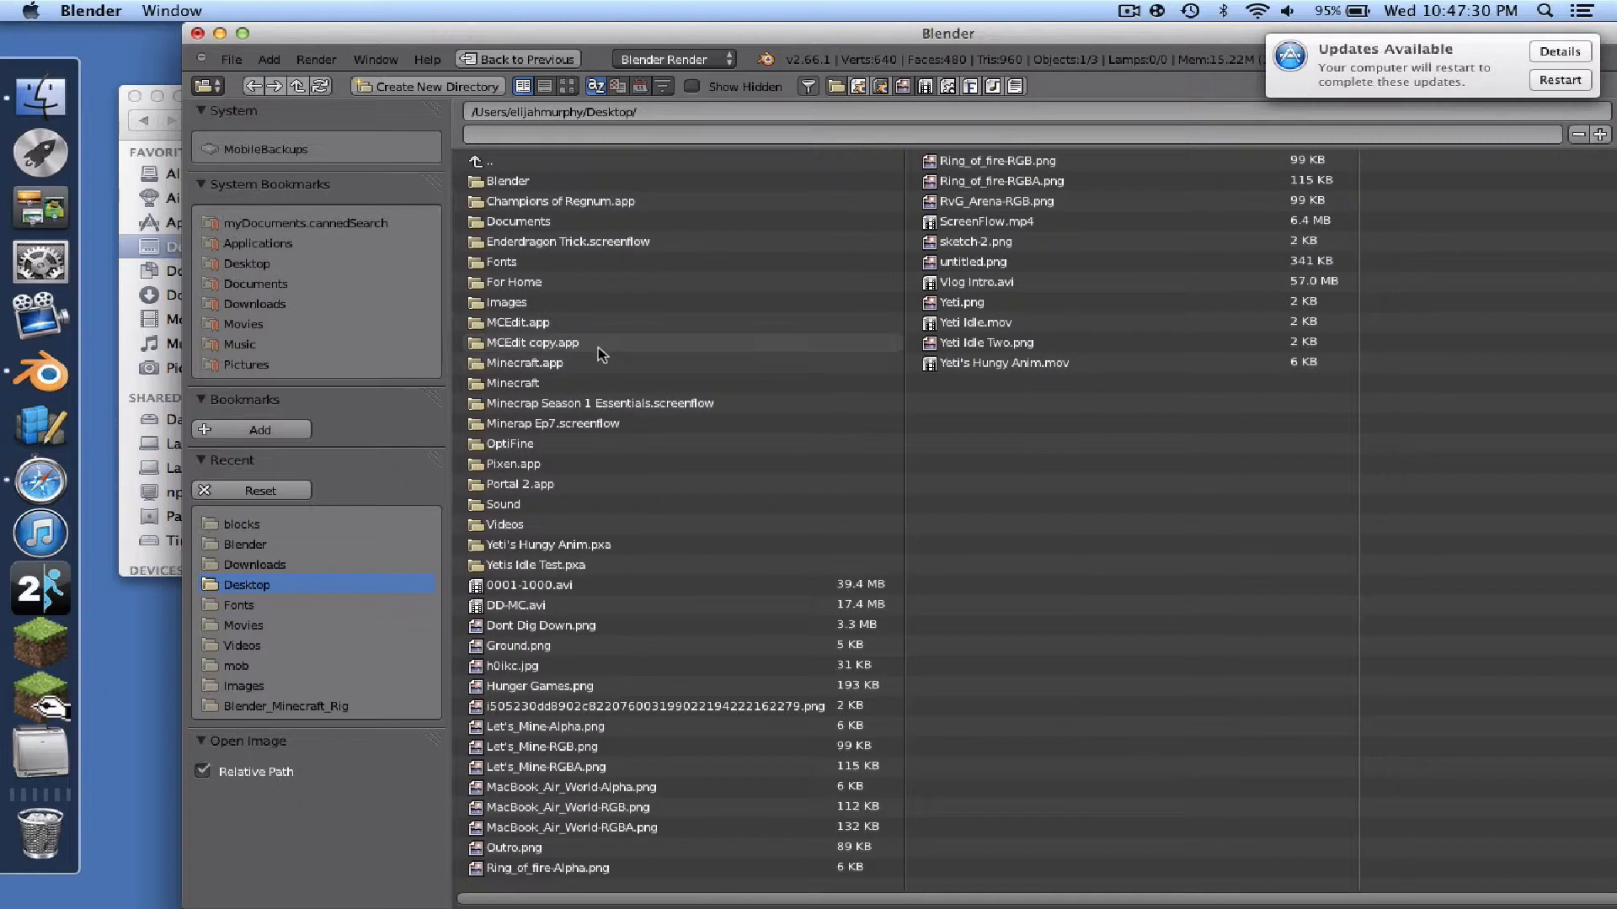
click(556, 442)
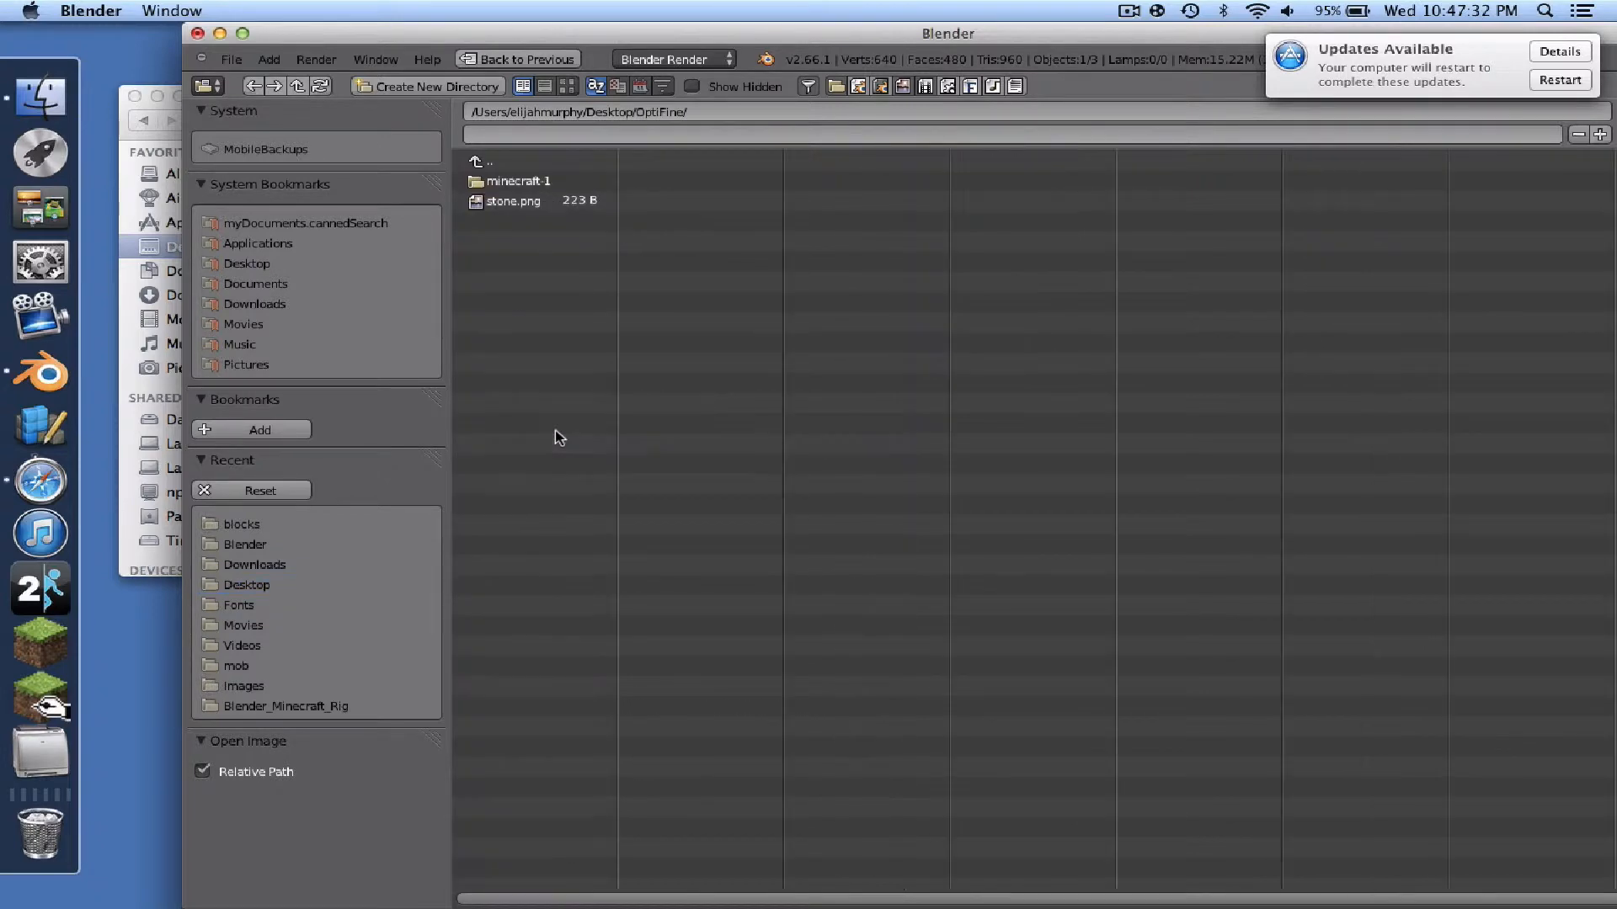
click(574, 180)
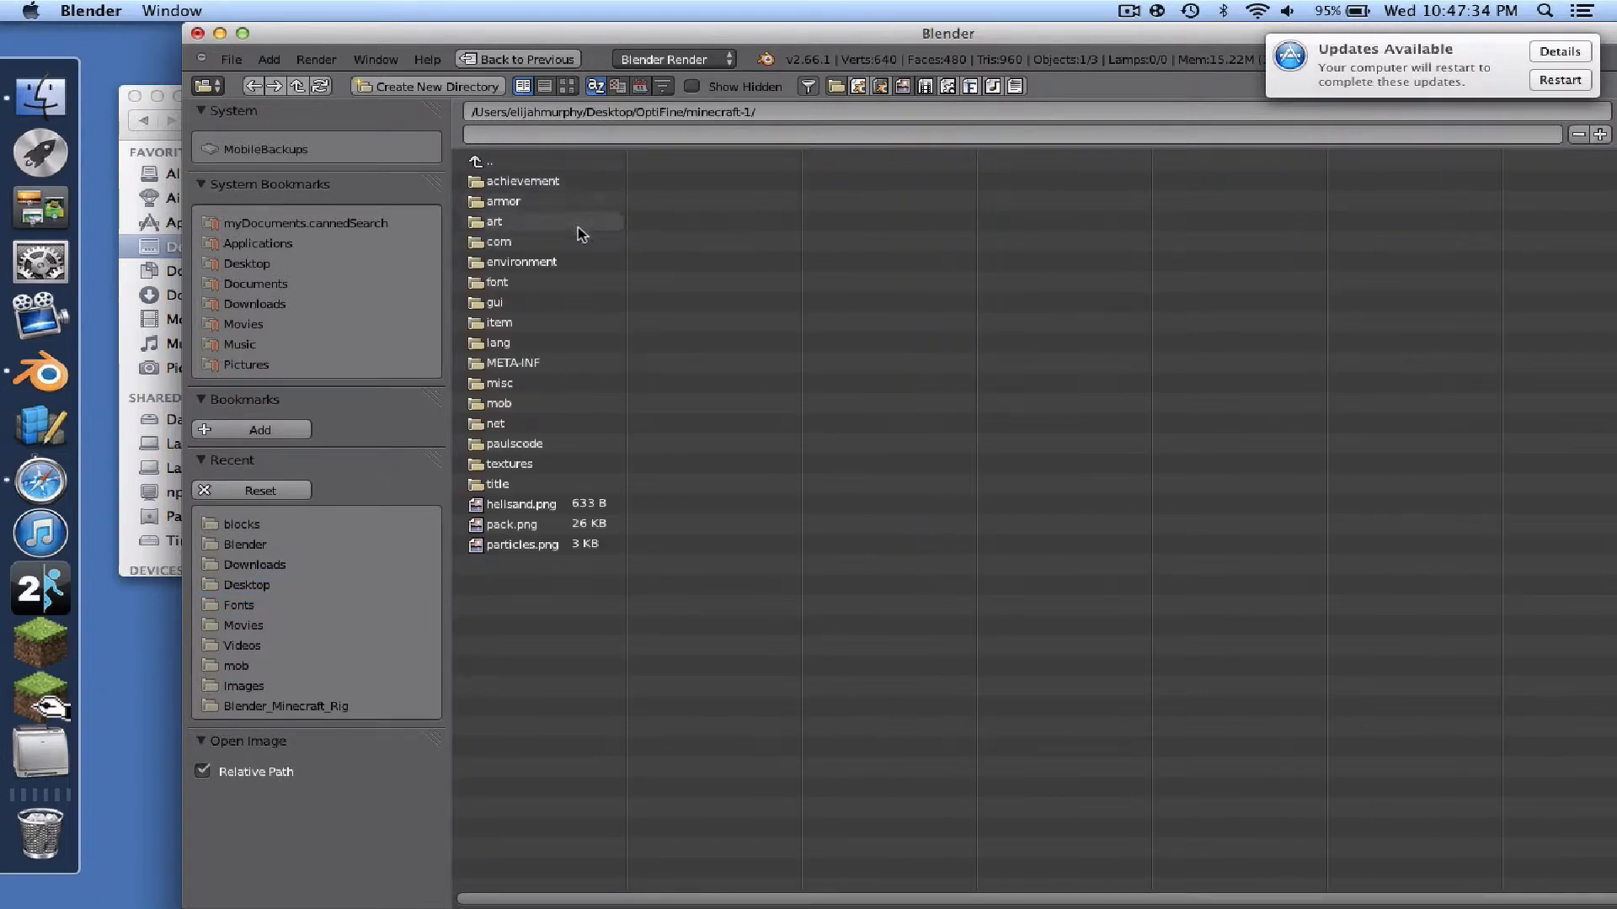
click(521, 466)
click(505, 181)
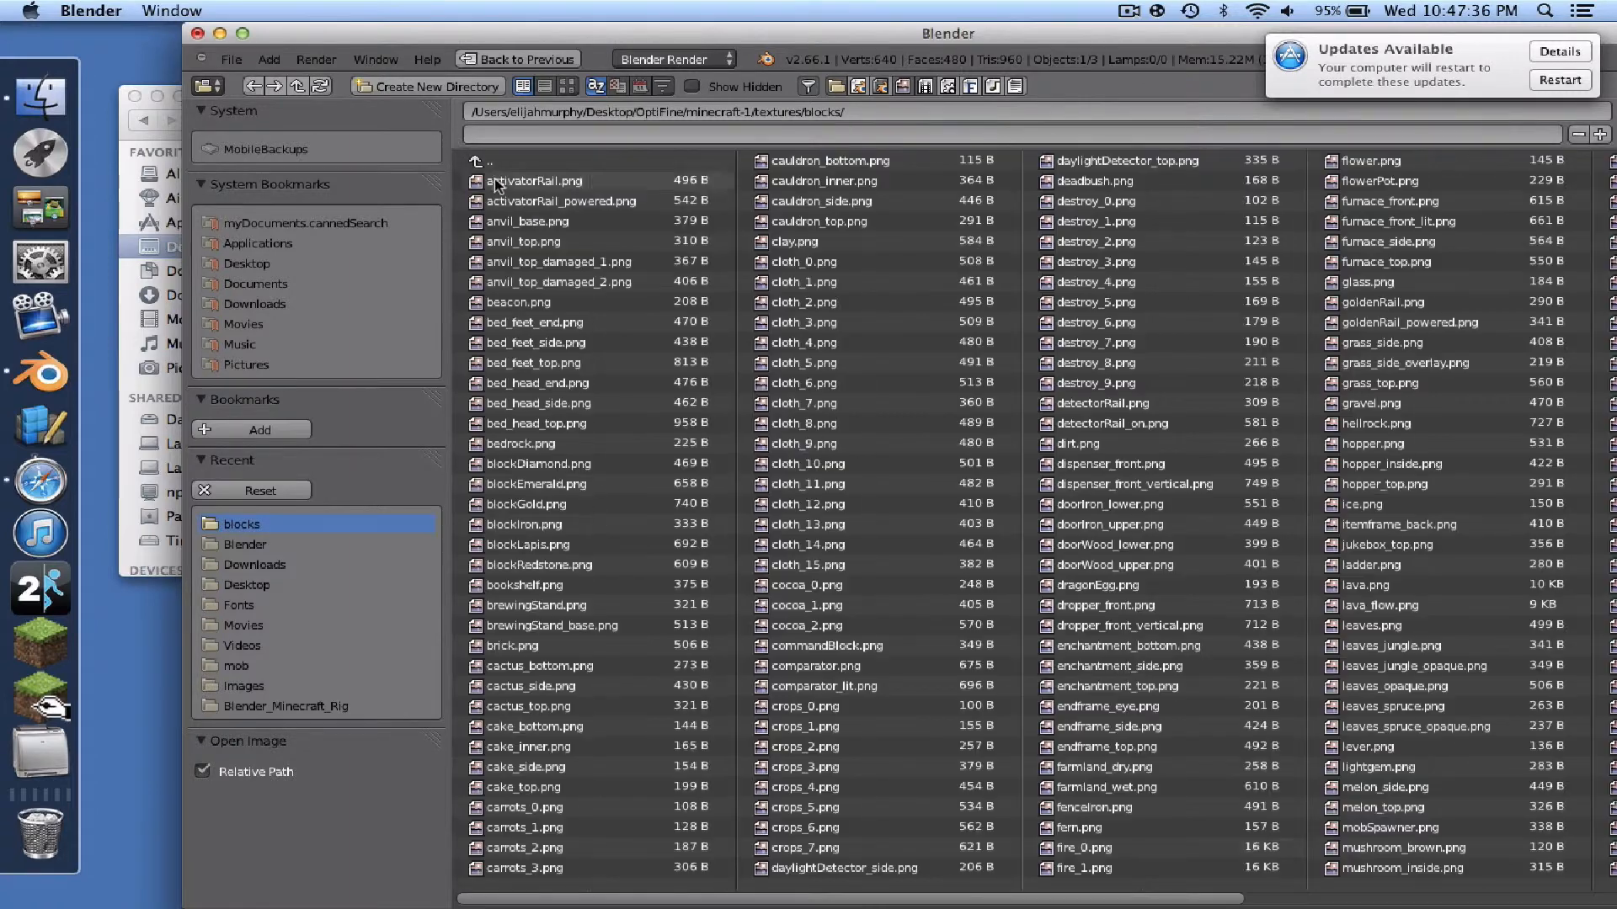
click(1389, 768)
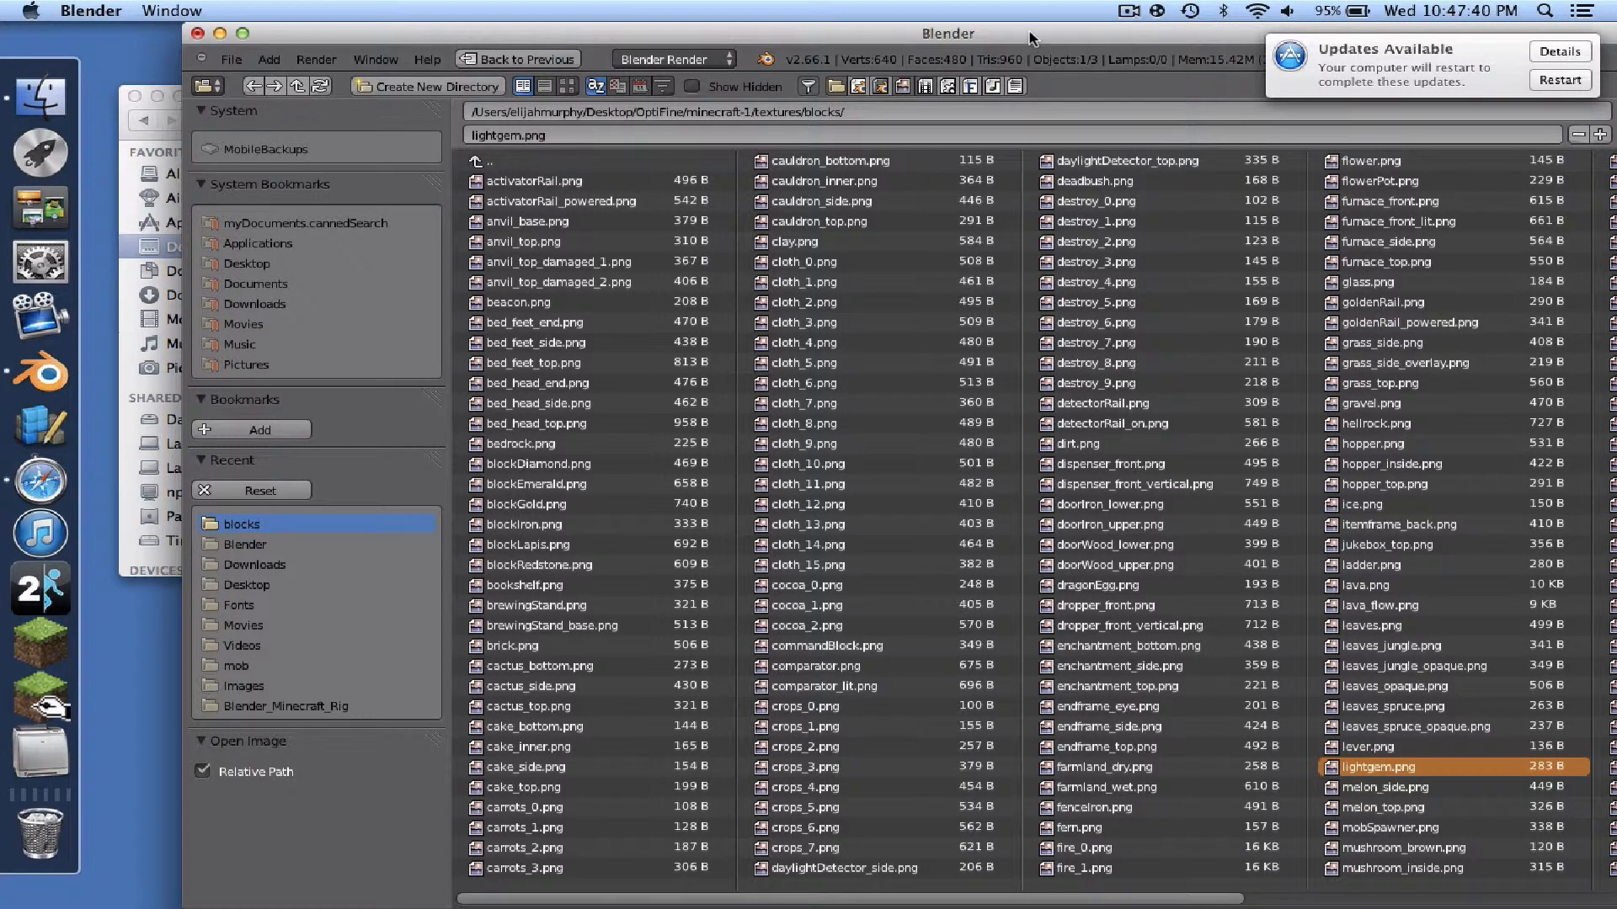
drag(991, 44, 784, 163)
click(1449, 233)
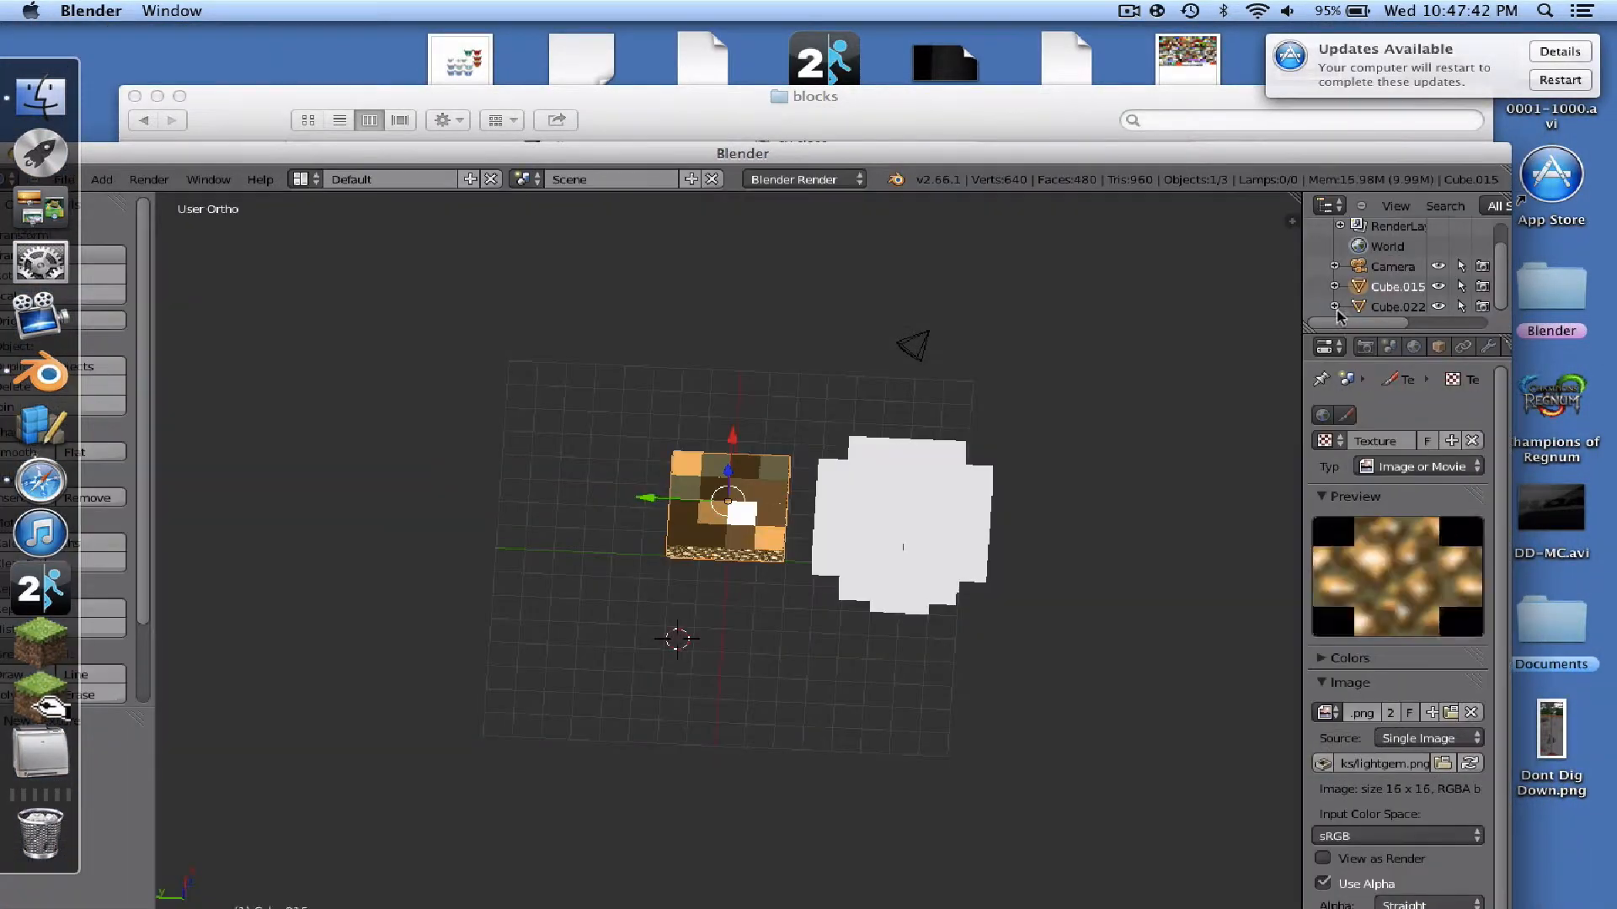
drag(201, 158, 189, 74)
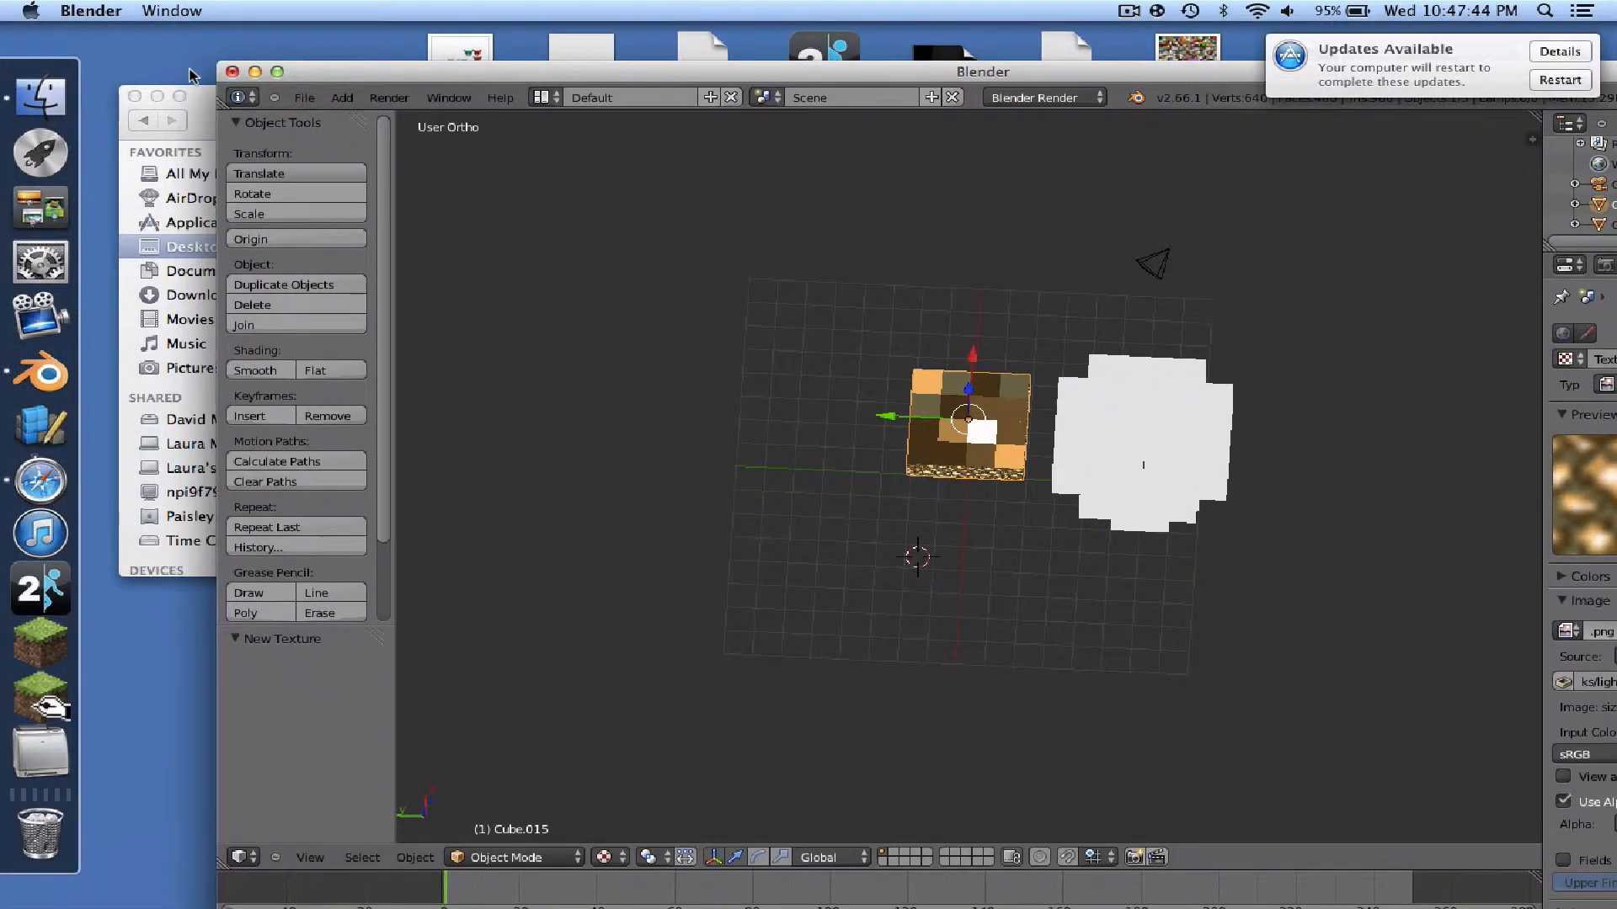
click(277, 72)
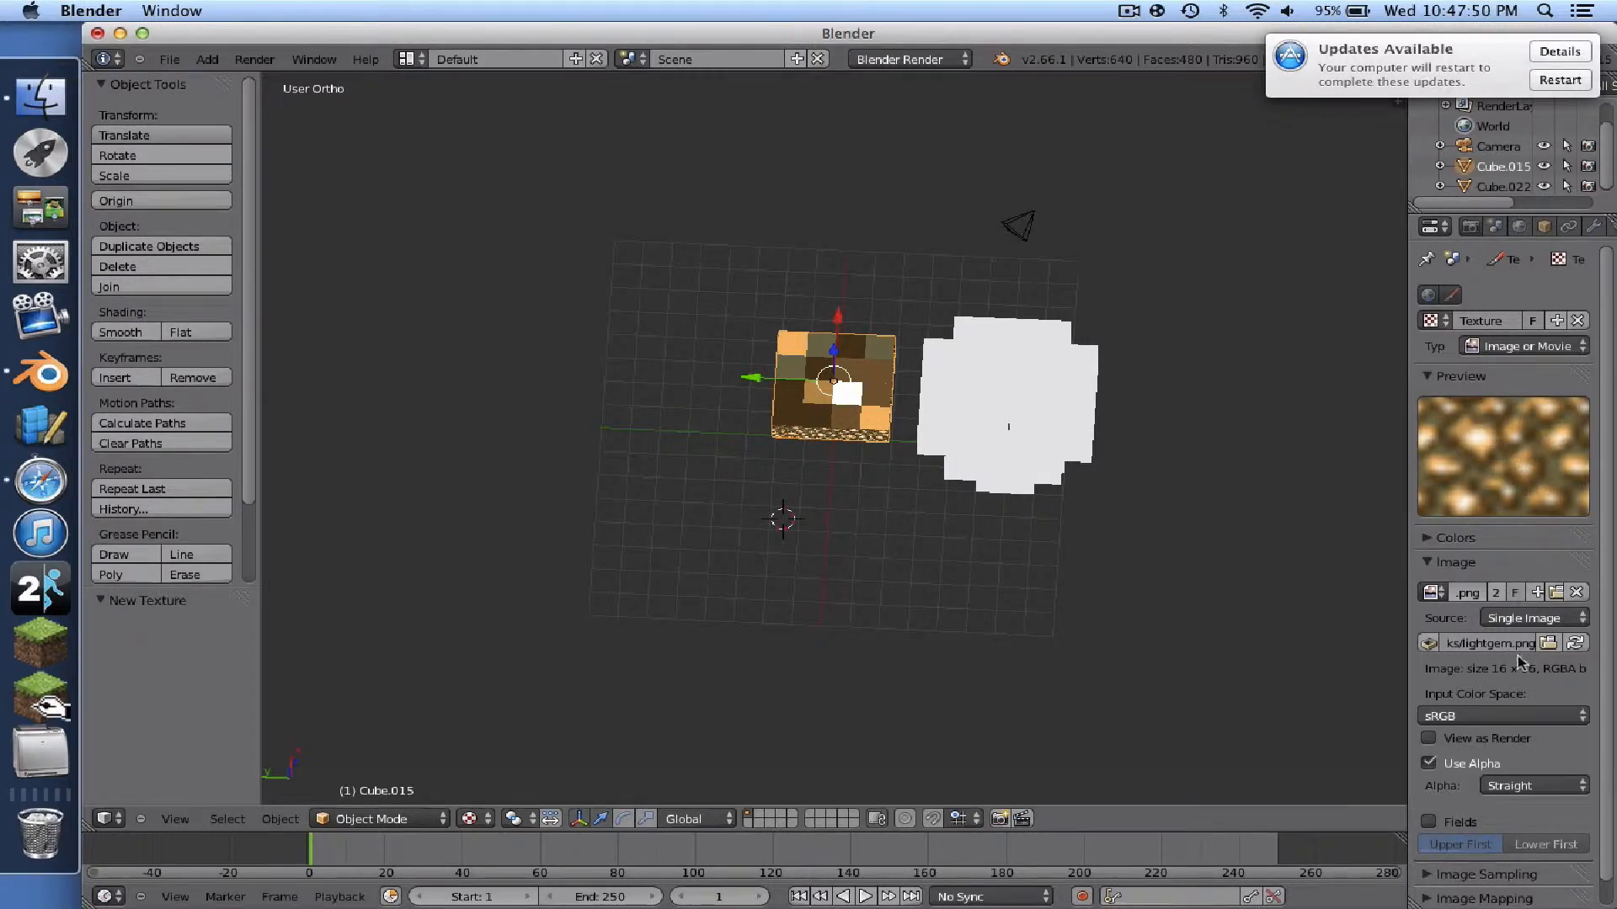
- Expand the texture's Image Sampling settings and set the filter to Area
scroll(1520, 661, down, 1)
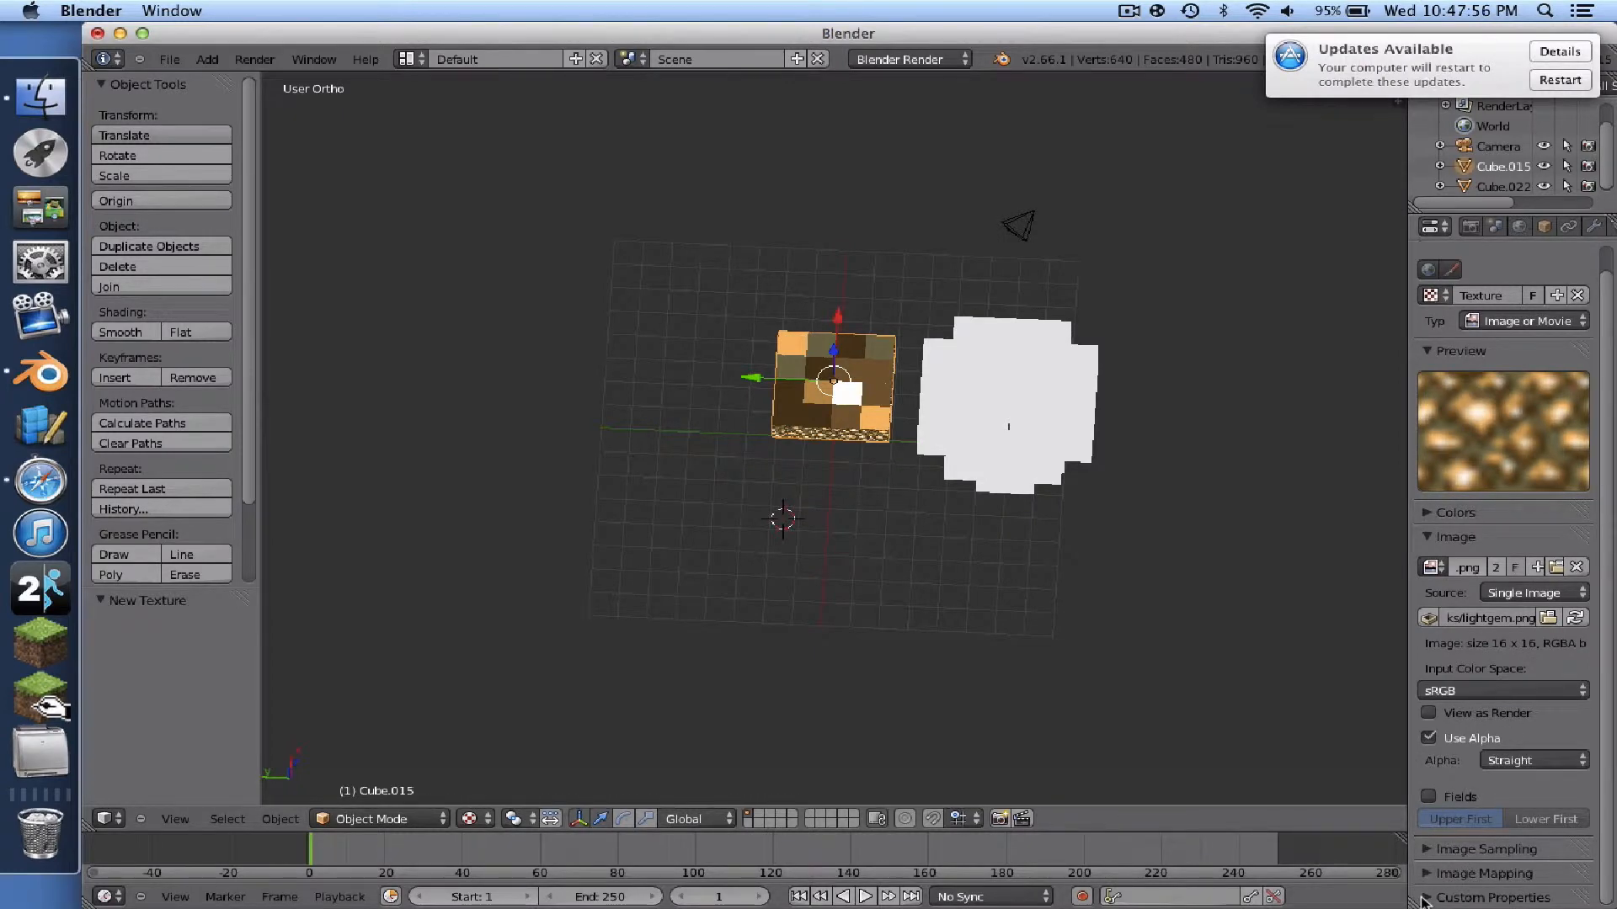
click(1431, 848)
scroll(1450, 876, down, 3)
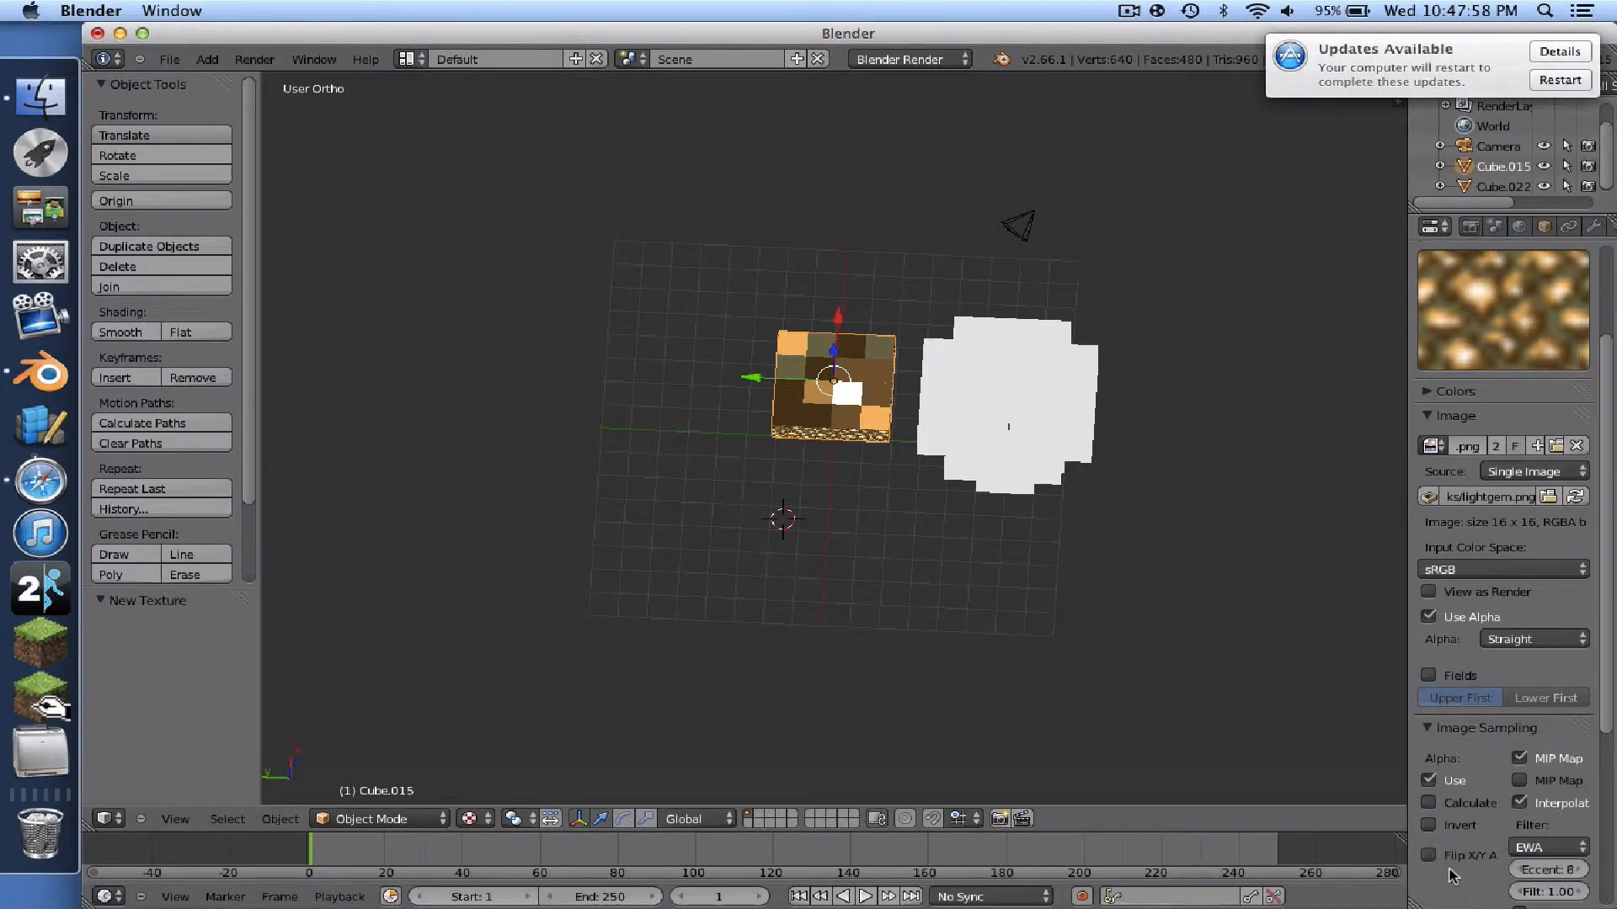
scroll(1450, 876, down, 4)
click(1552, 686)
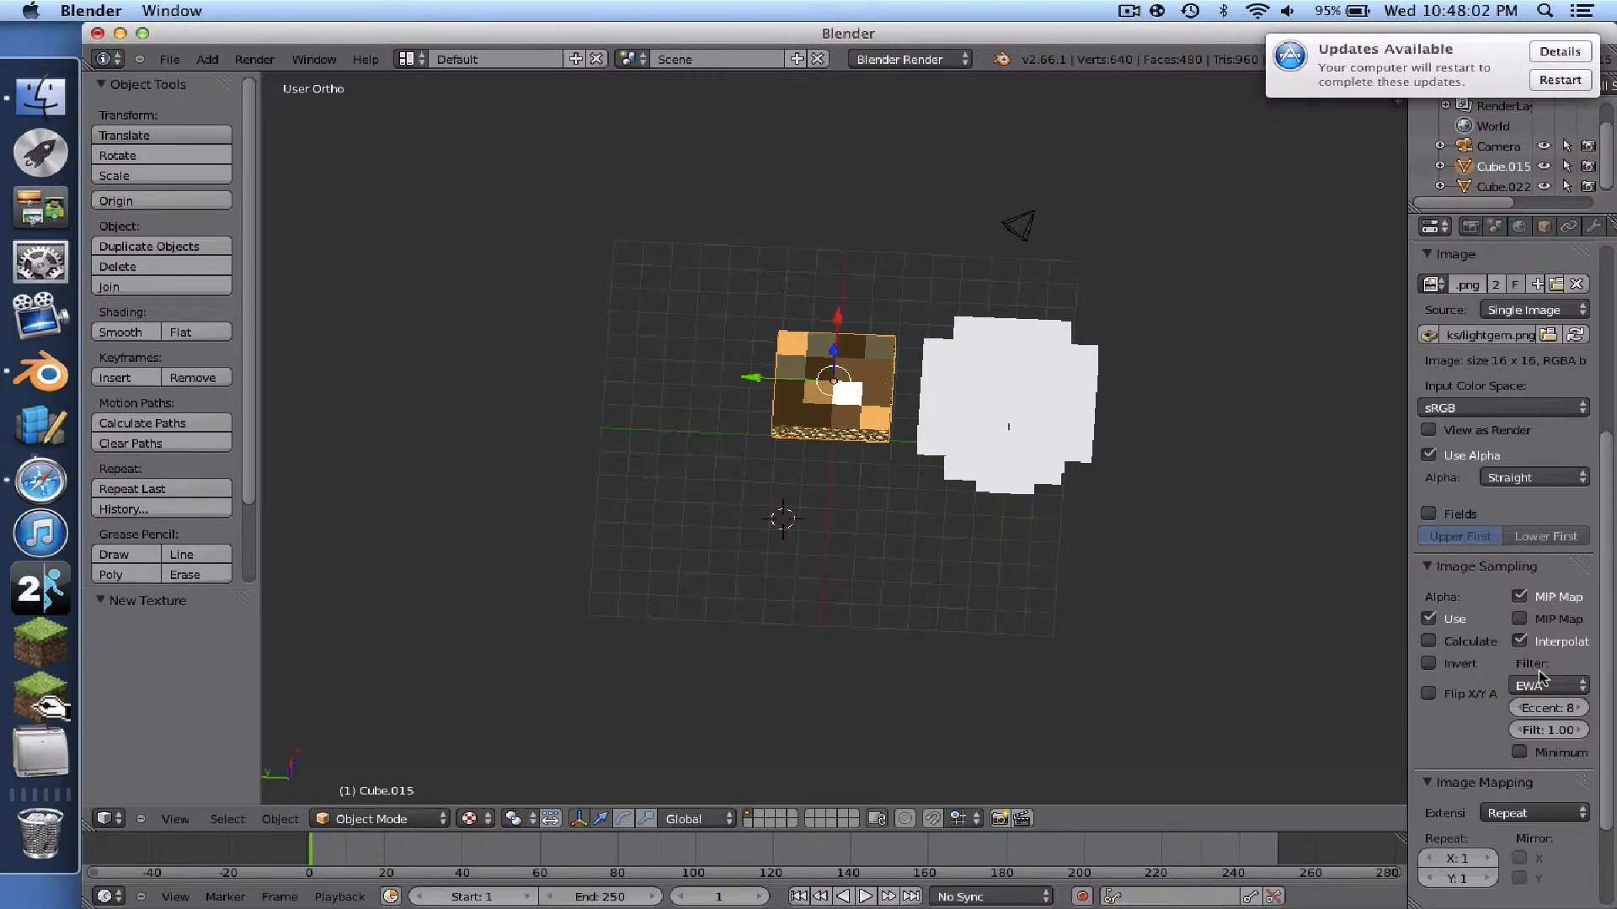
click(1529, 680)
click(1544, 600)
- Turn off MIP Map and Interpolation in the texture's image sampling
scroll(1533, 622, up, 4)
scroll(1532, 622, down, 1)
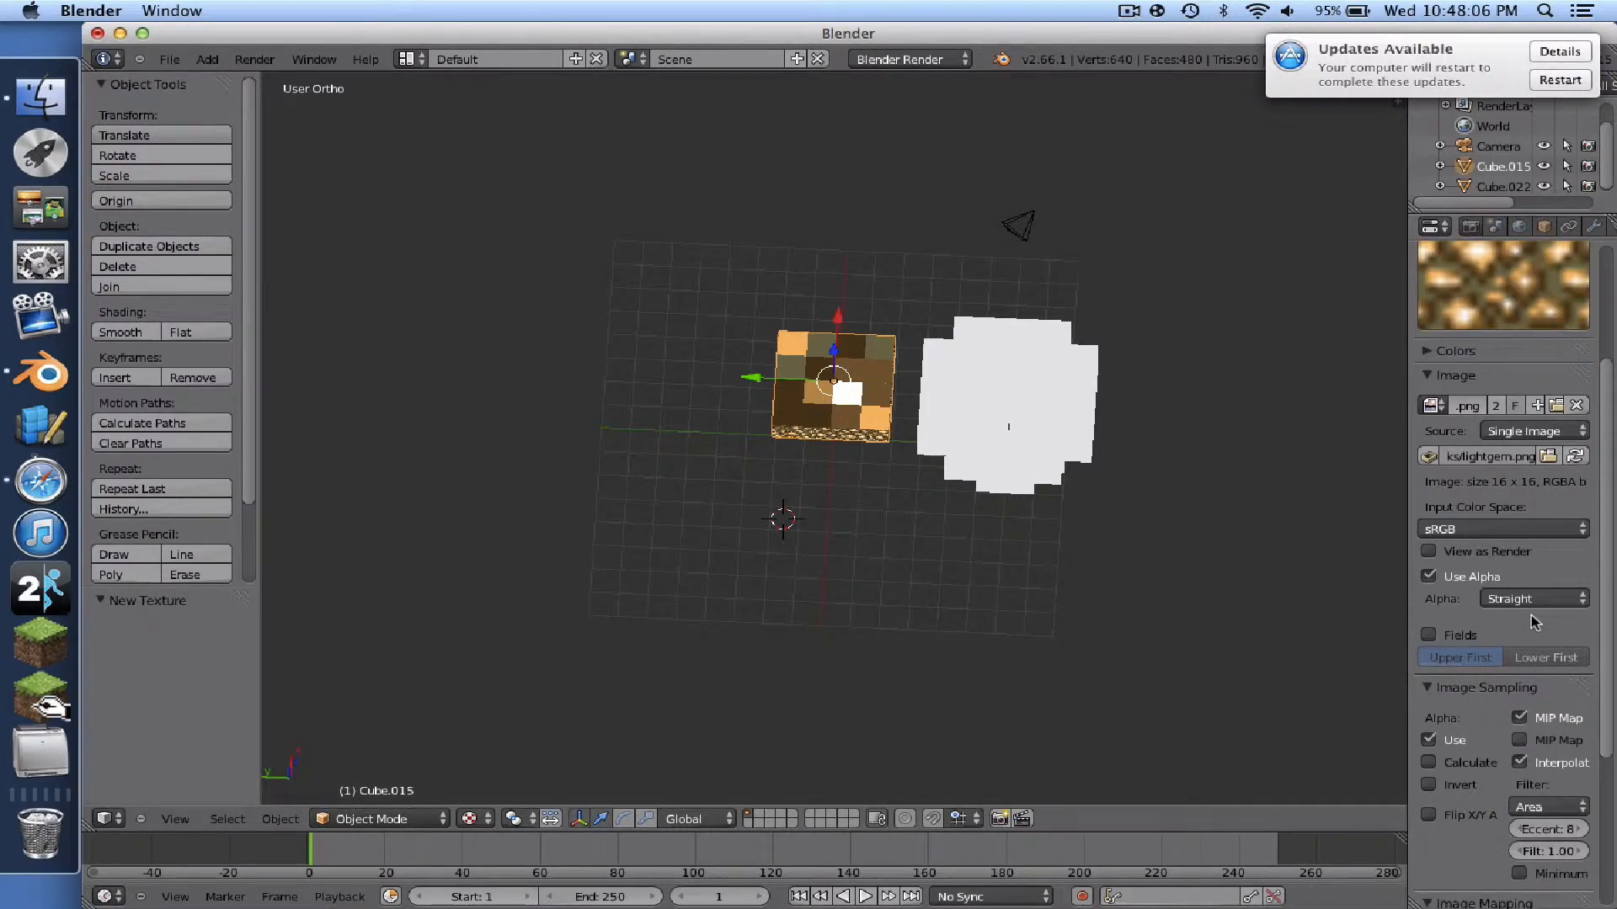
click(1520, 718)
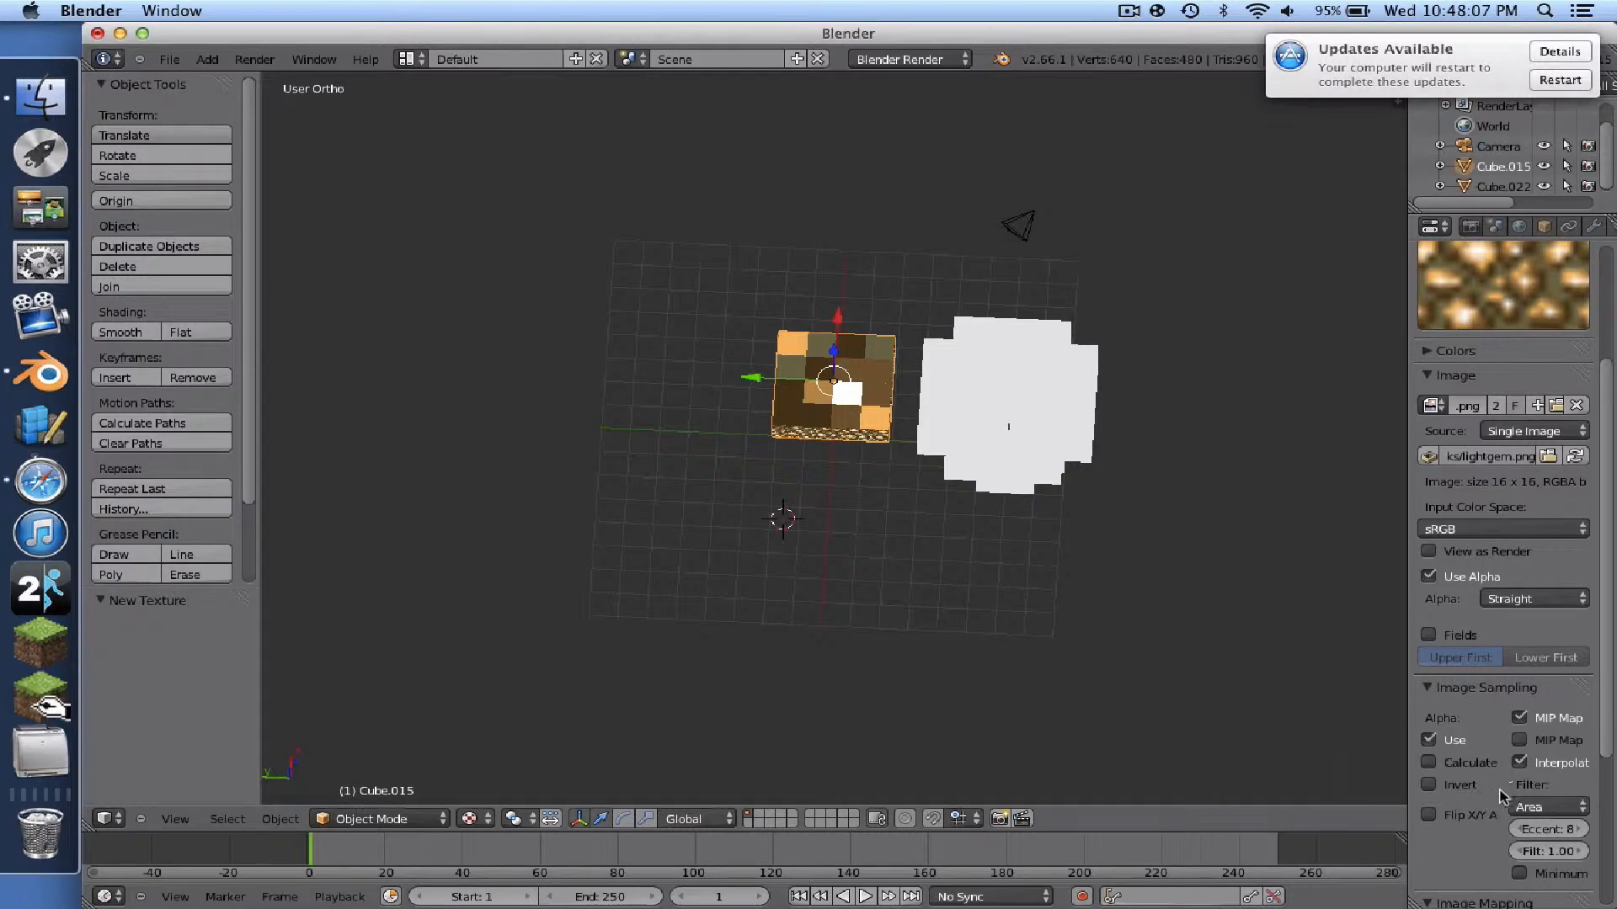
click(1520, 718)
click(1520, 763)
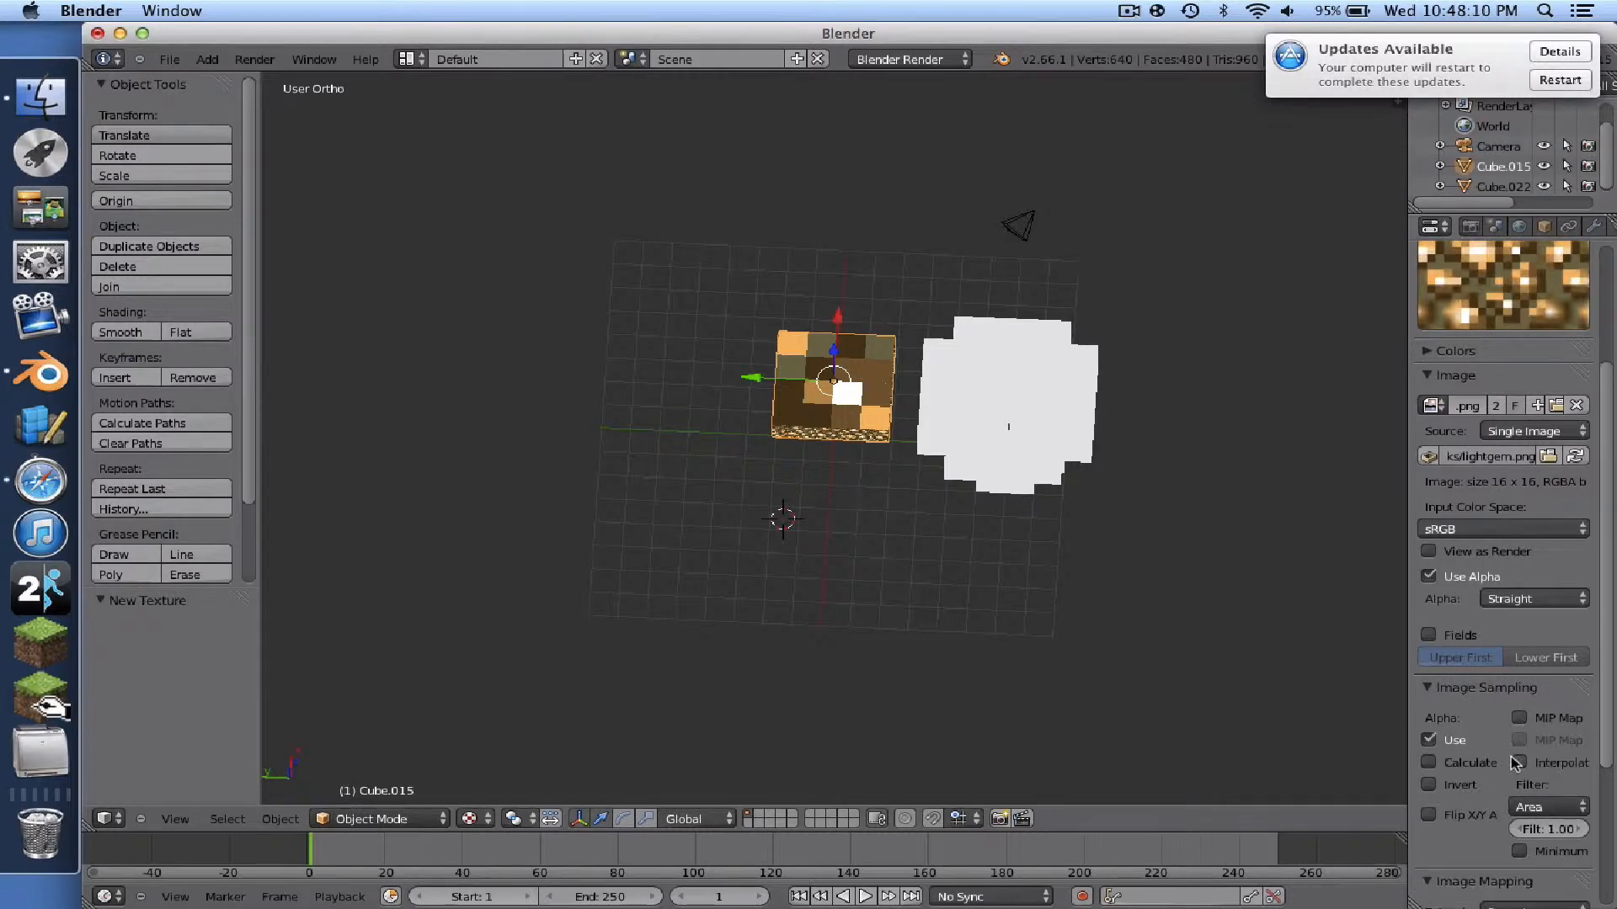
scroll(1448, 732, up, 5)
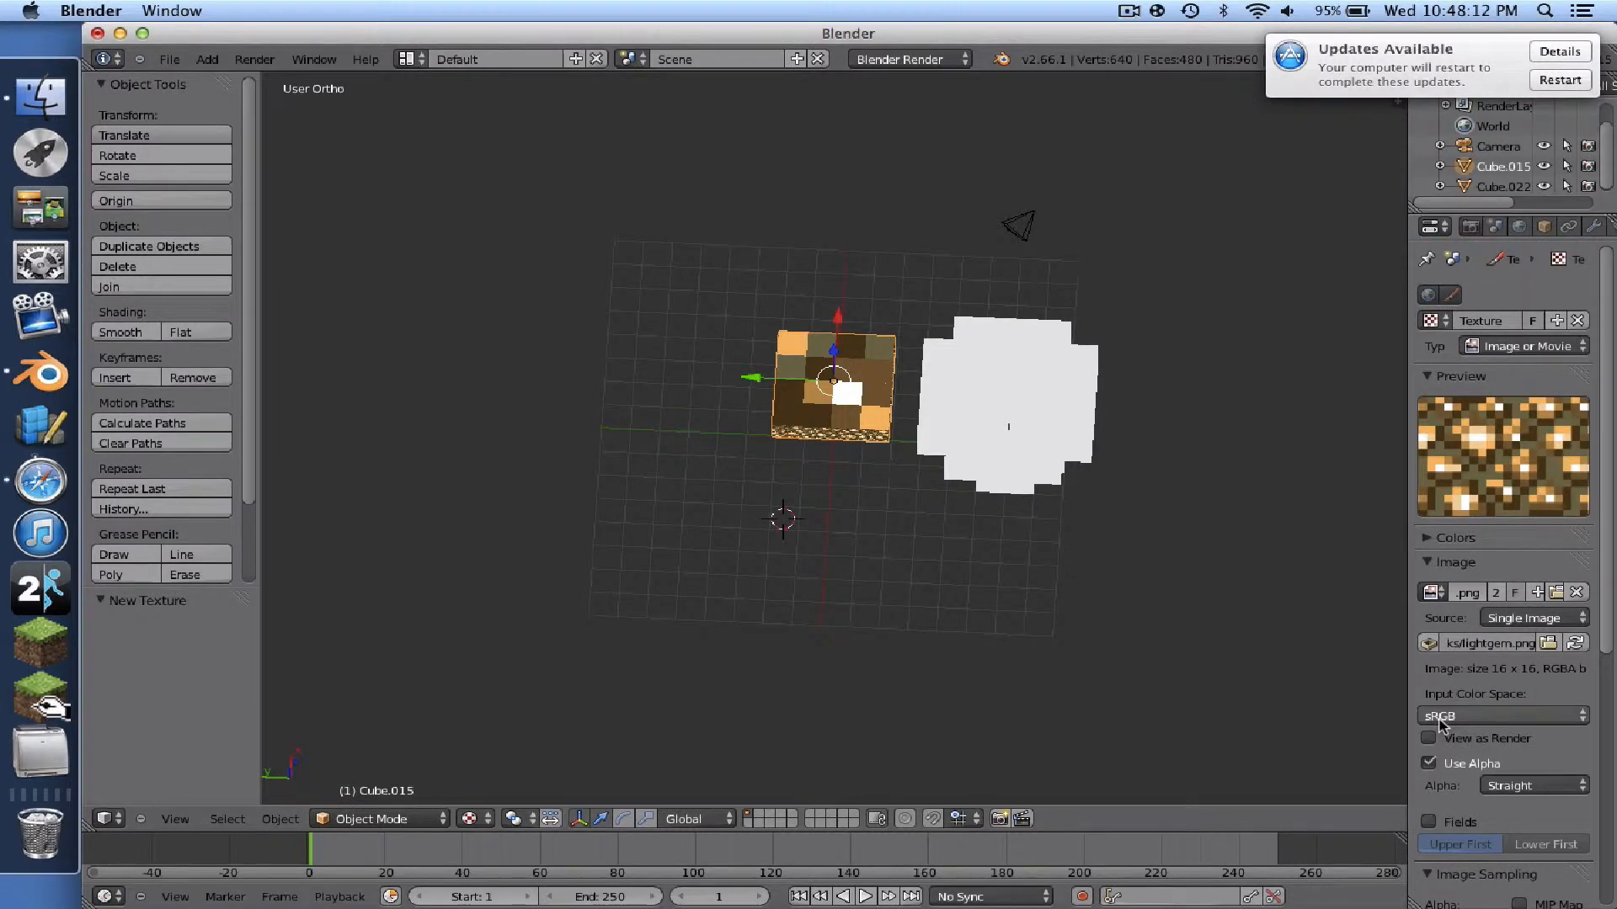
- Check the OpenGL mipmap options in the System user preferences, then close the preferences window
click(172, 60)
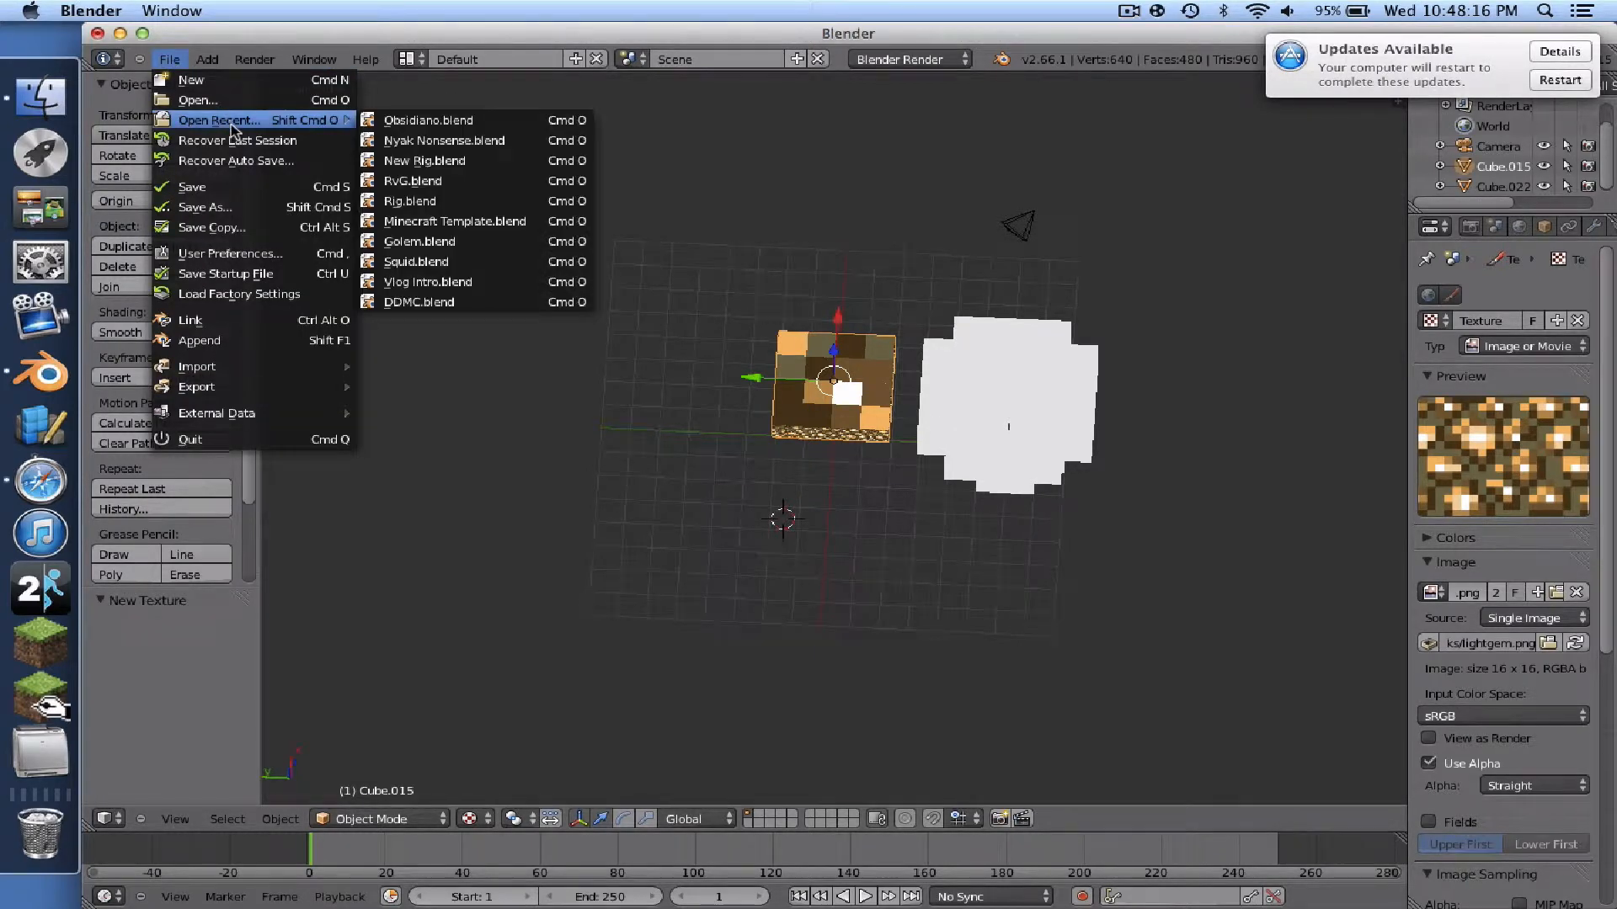
click(295, 254)
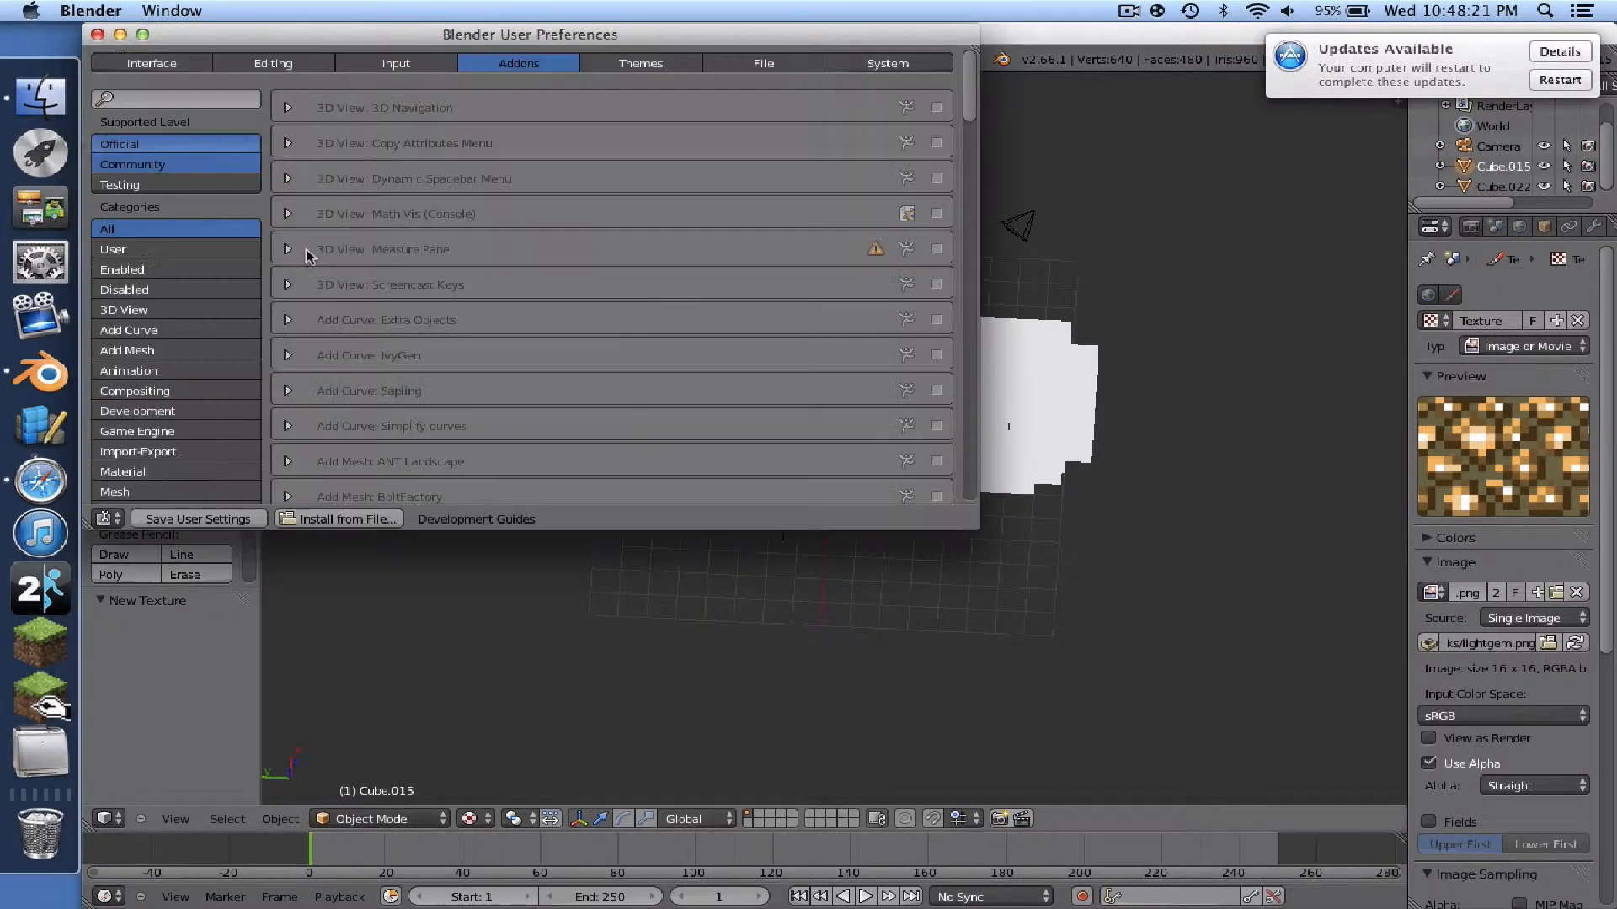
click(838, 71)
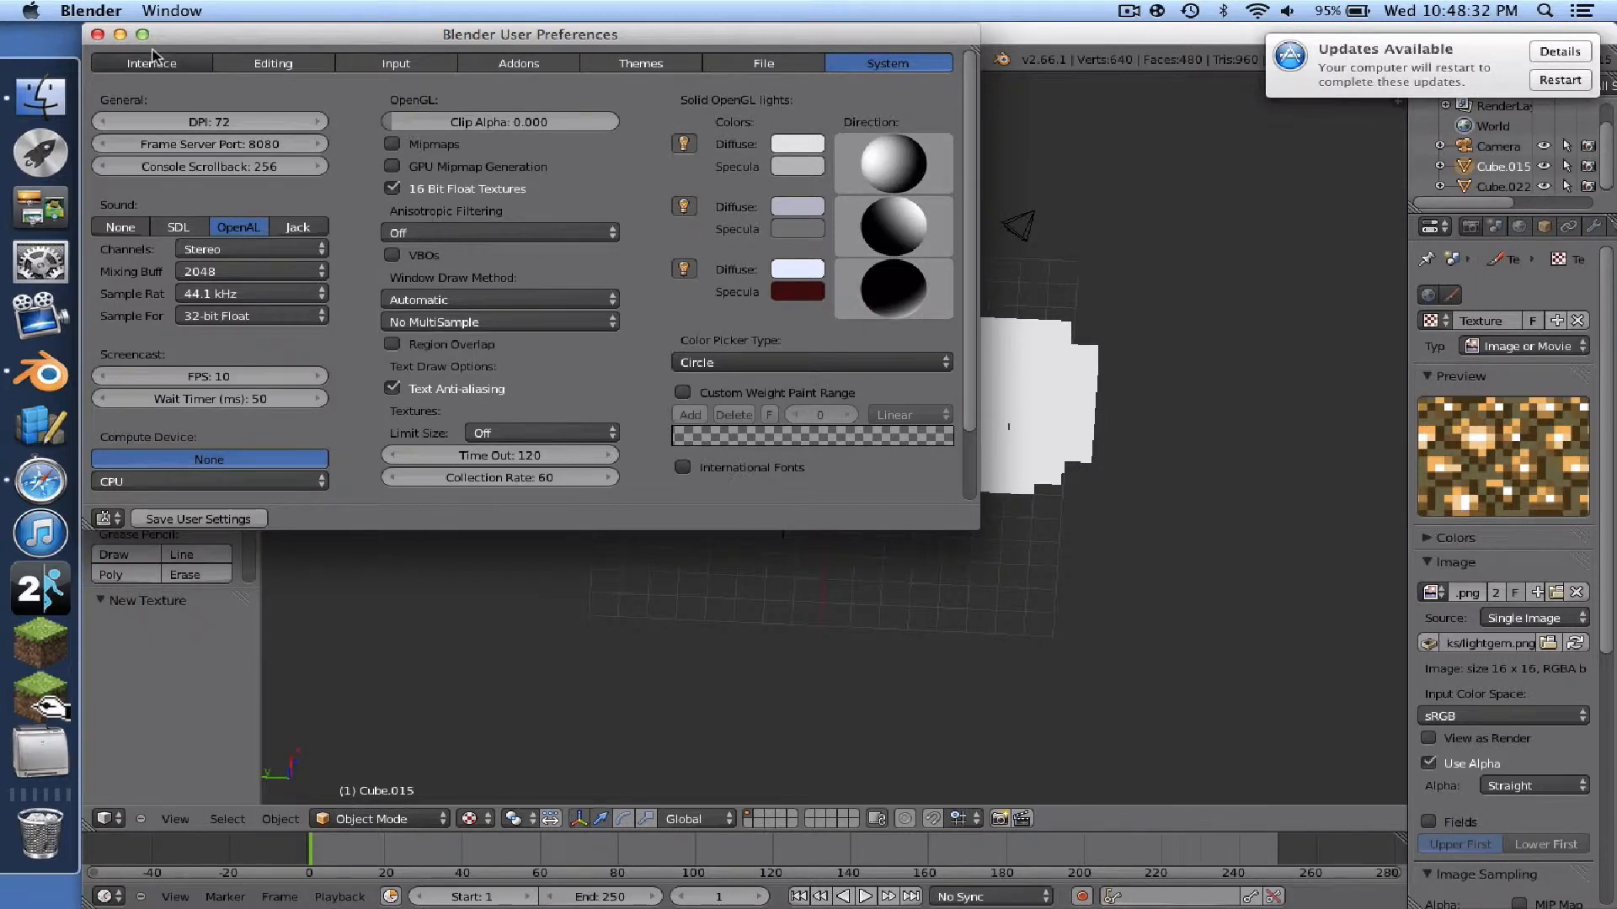
click(97, 33)
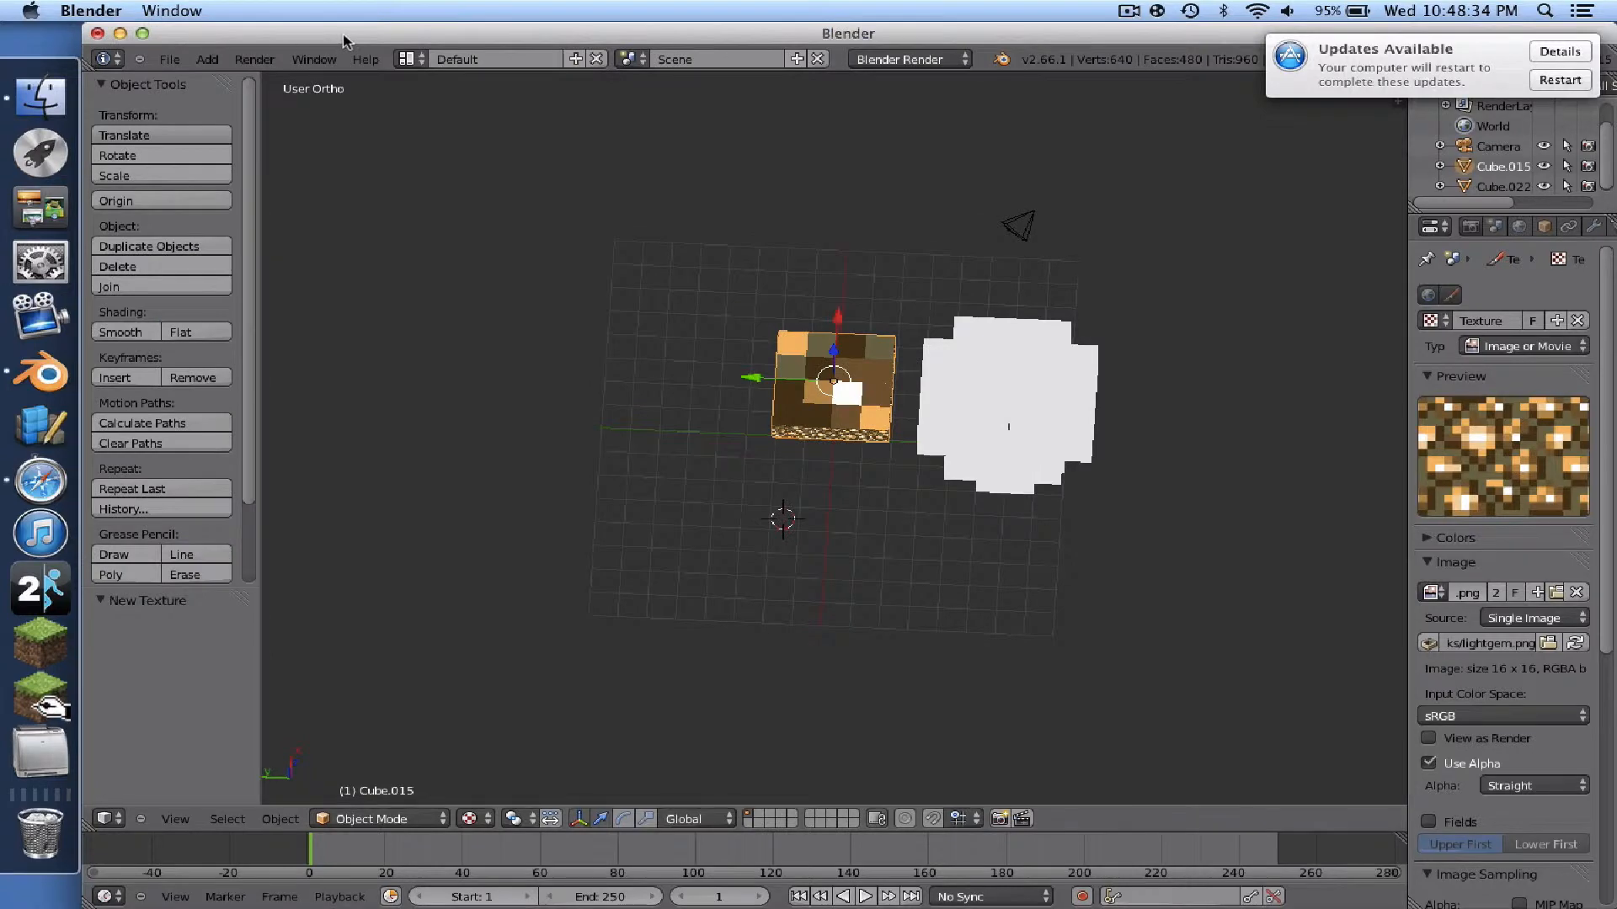
- Look over the texture's sampling and mapping settings, render a test image of the scene, and return to the 3D view
scroll(1493, 677, down, 8)
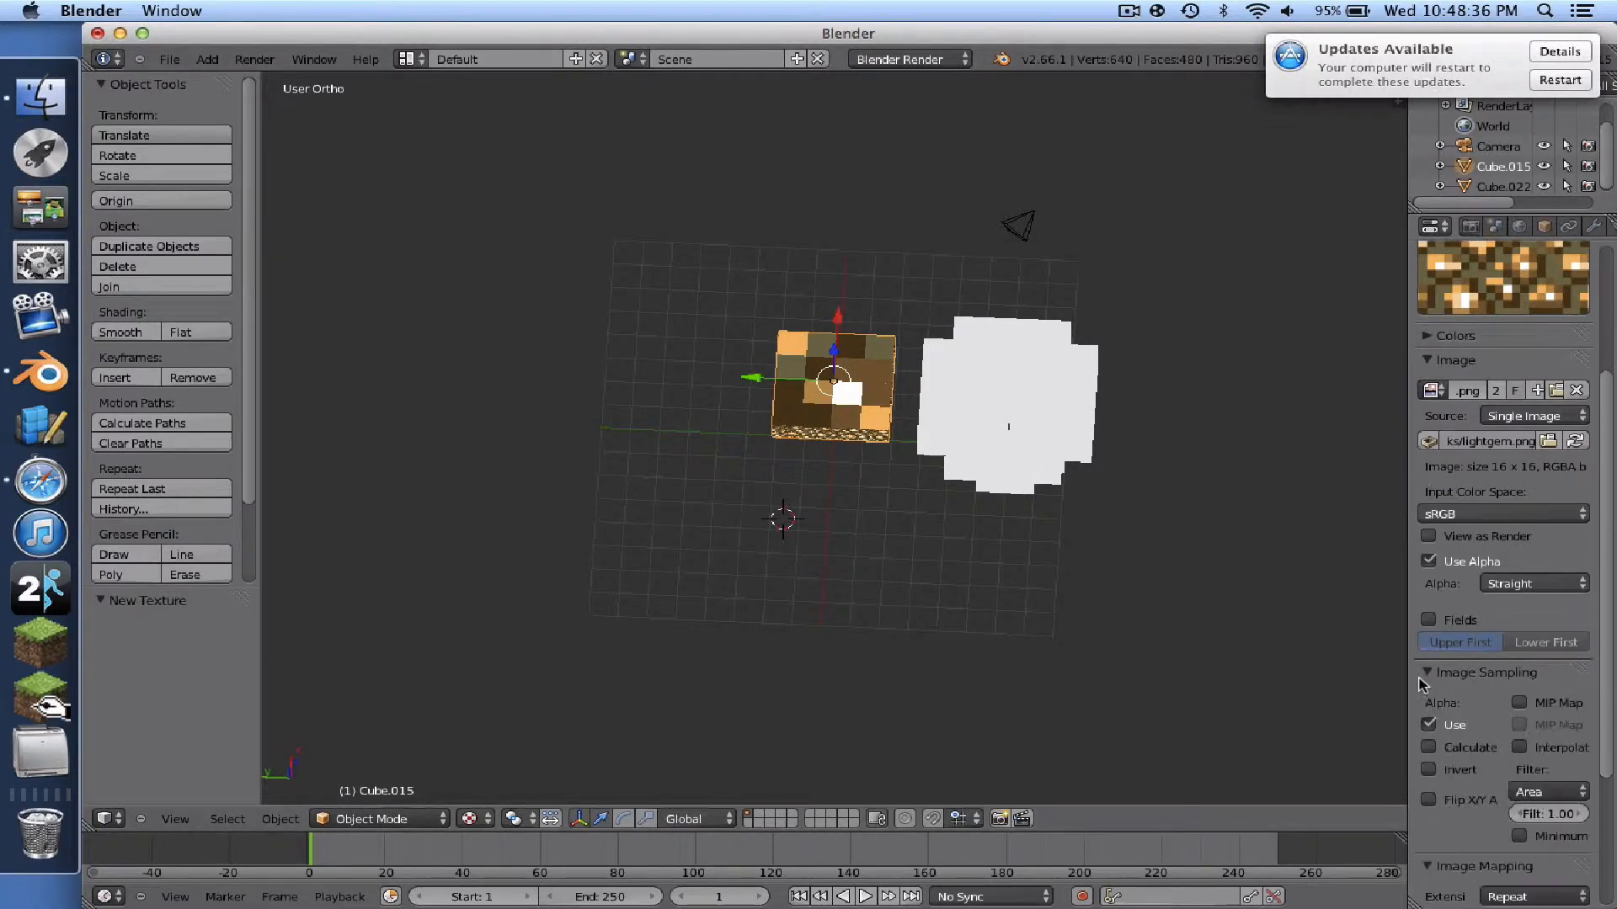
scroll(1495, 691, down, 1)
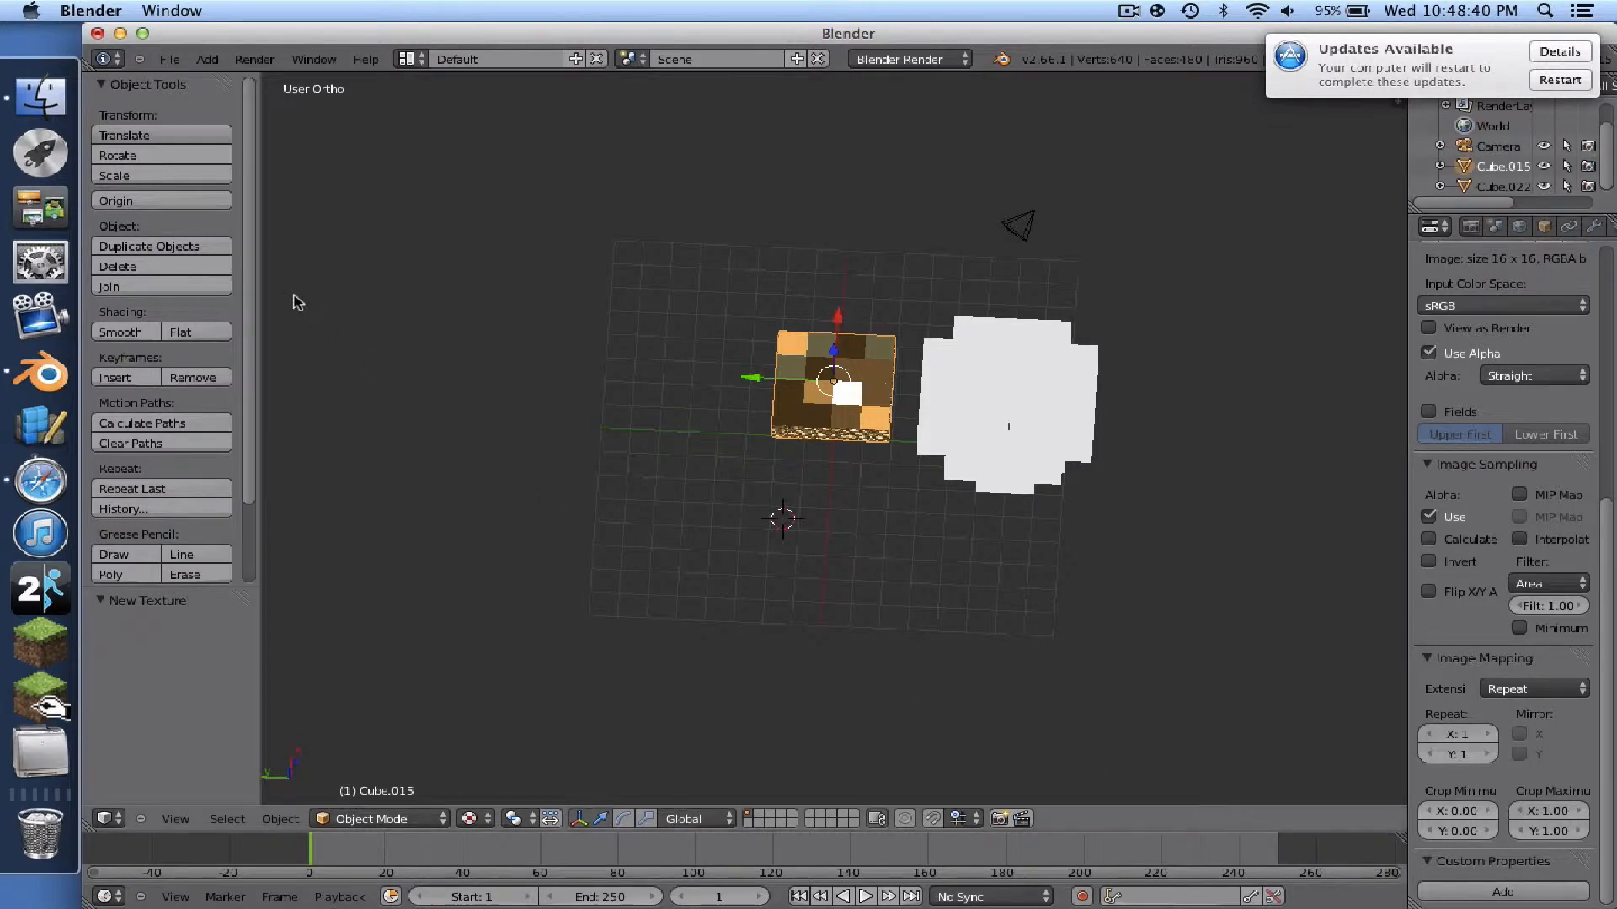
click(254, 59)
click(256, 79)
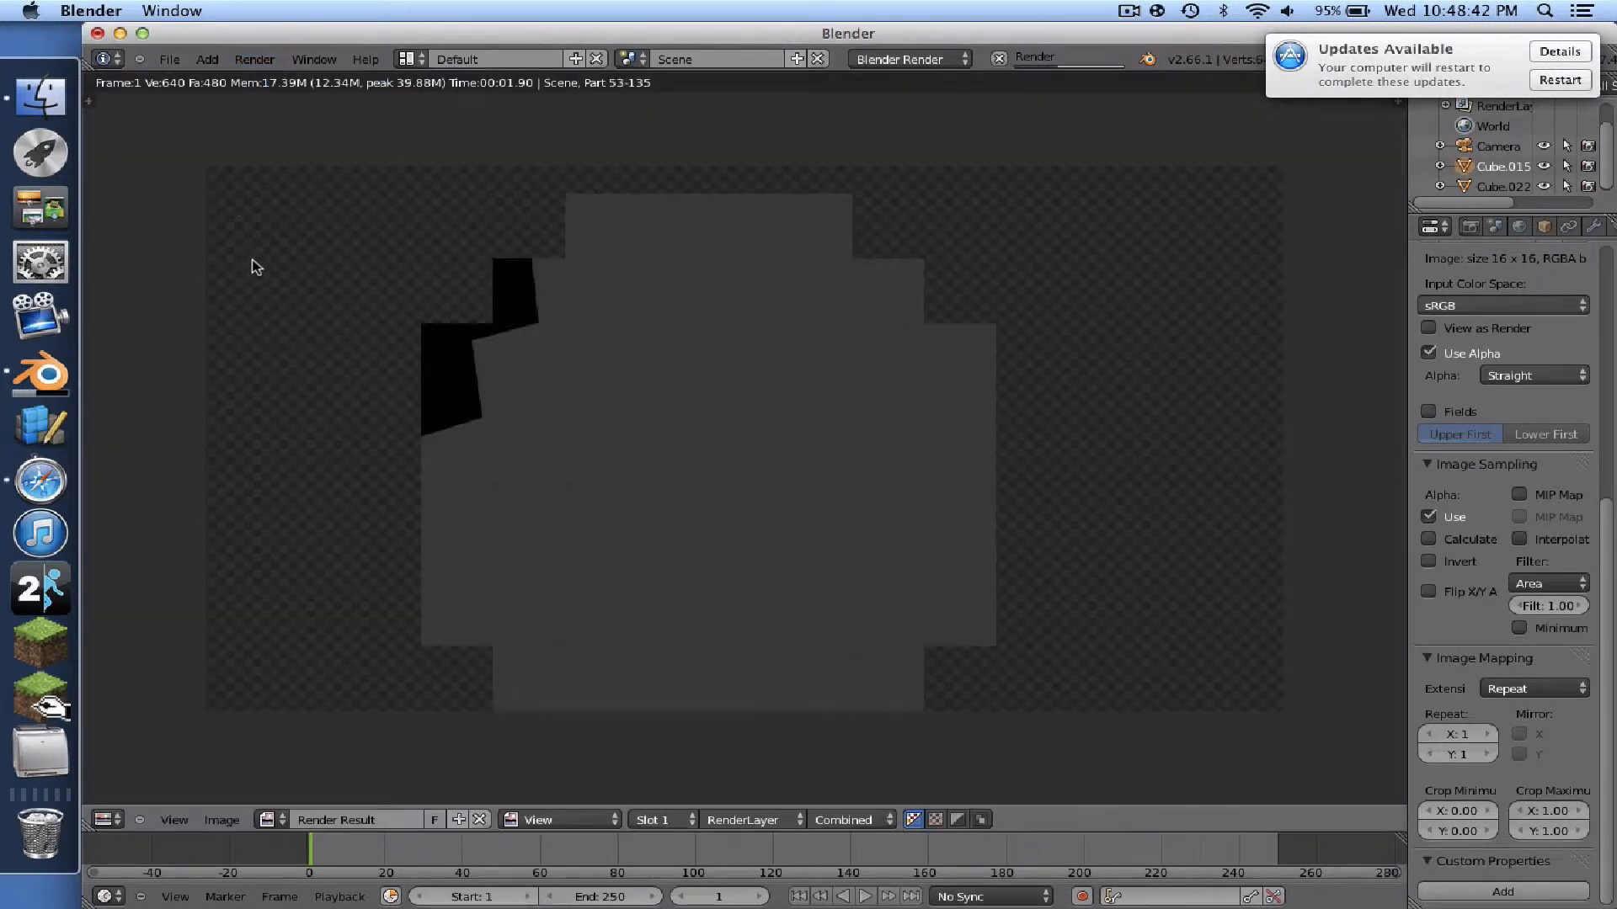
click(107, 819)
click(135, 801)
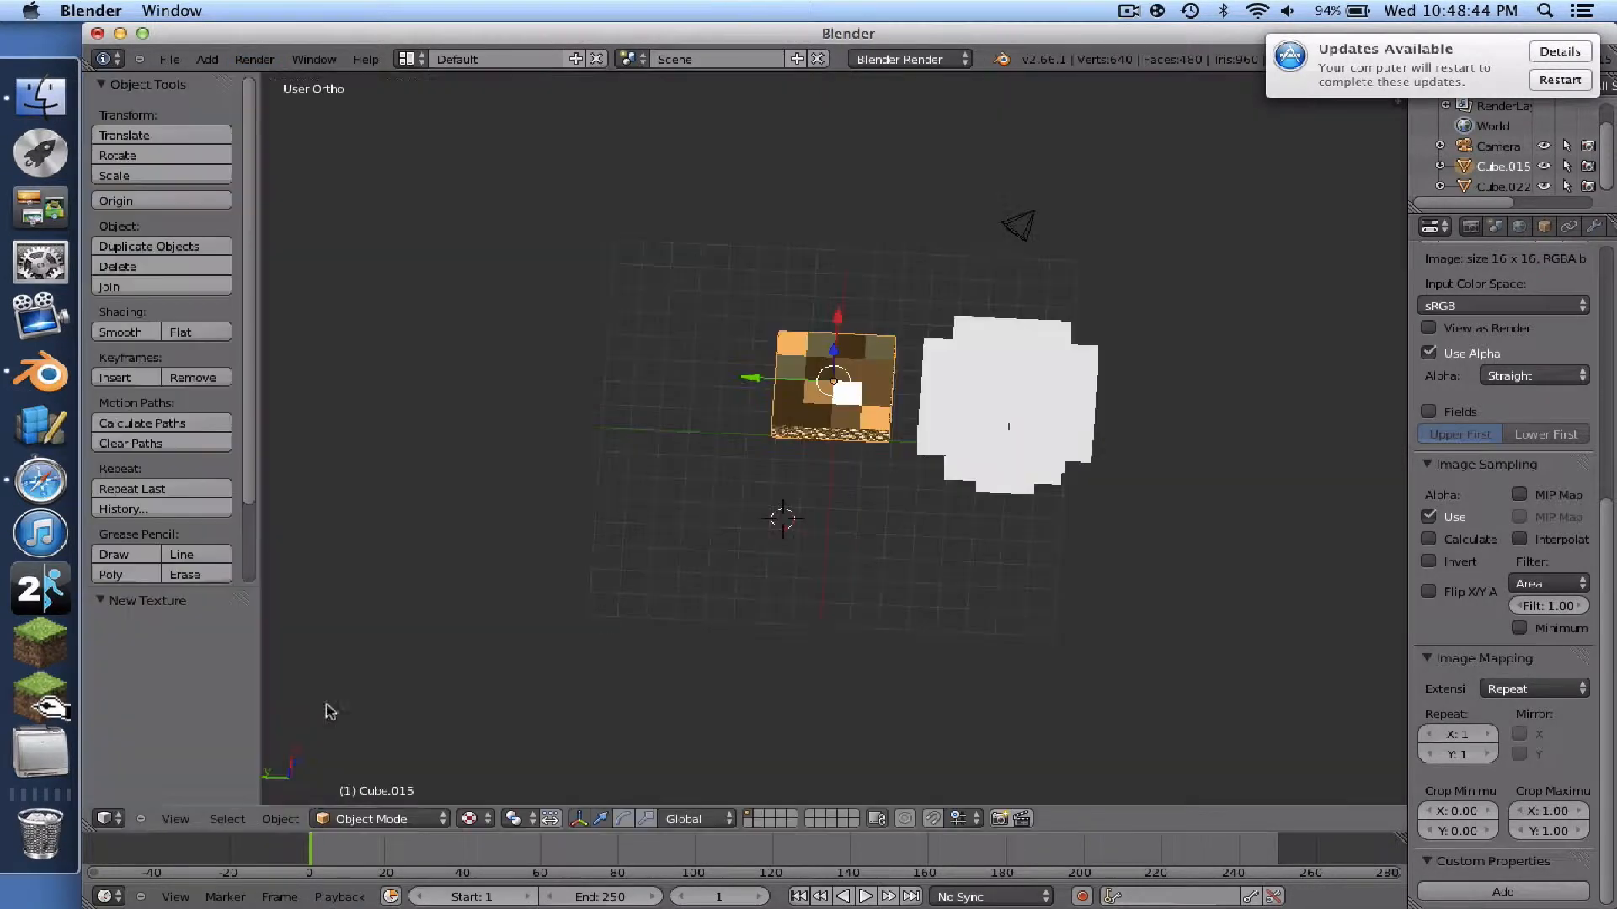
- Enable Environment Lighting in the world settings
click(1495, 227)
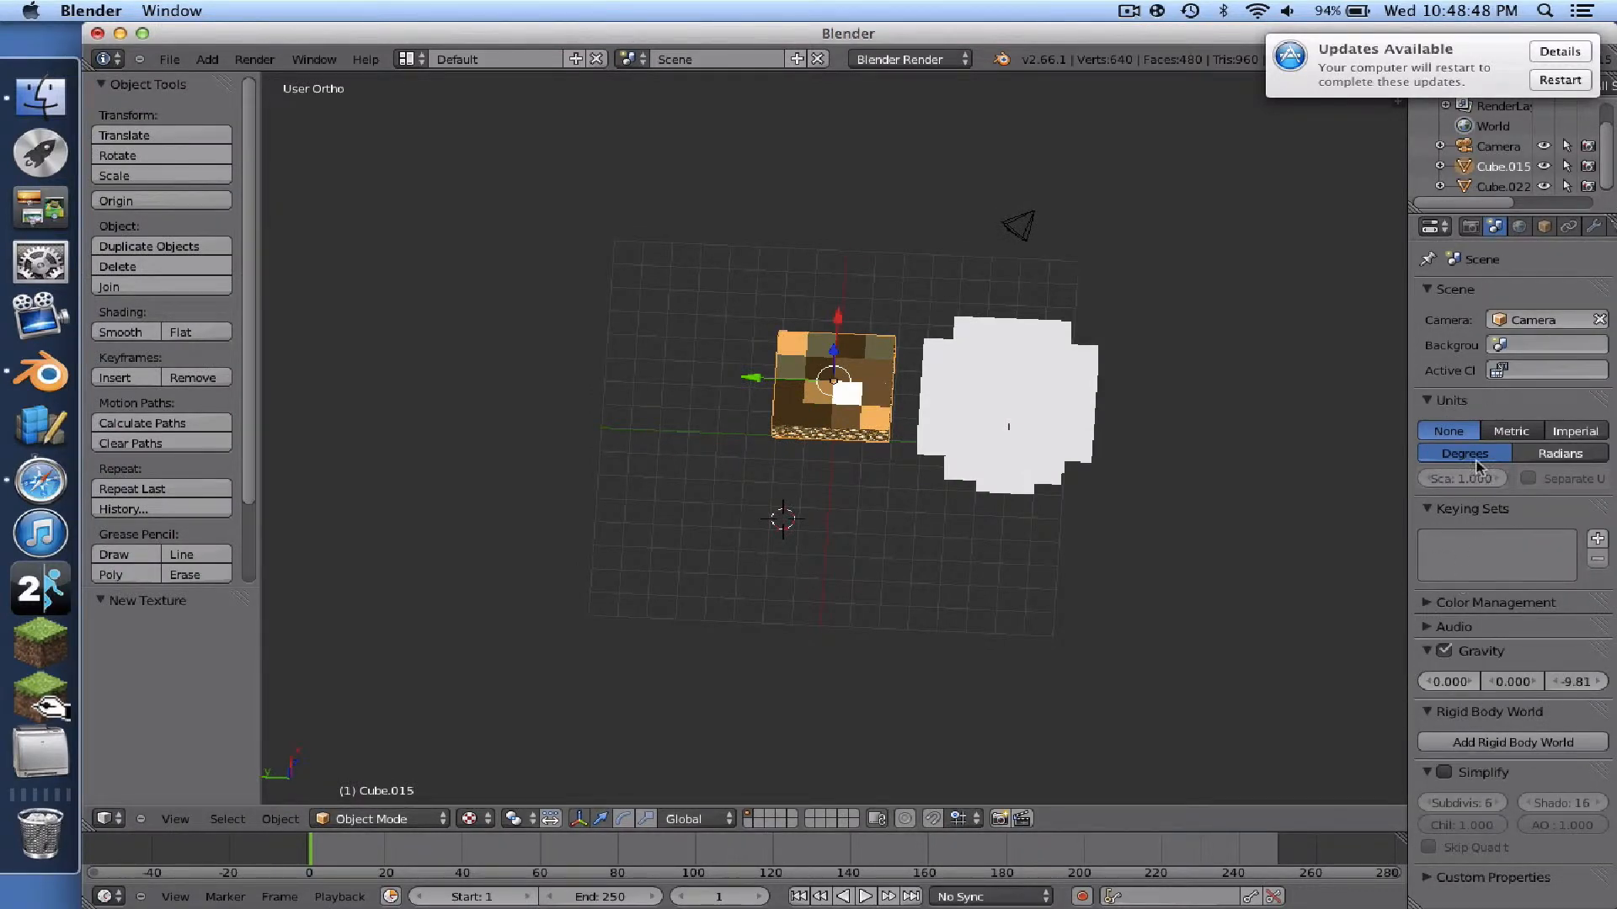
click(1518, 226)
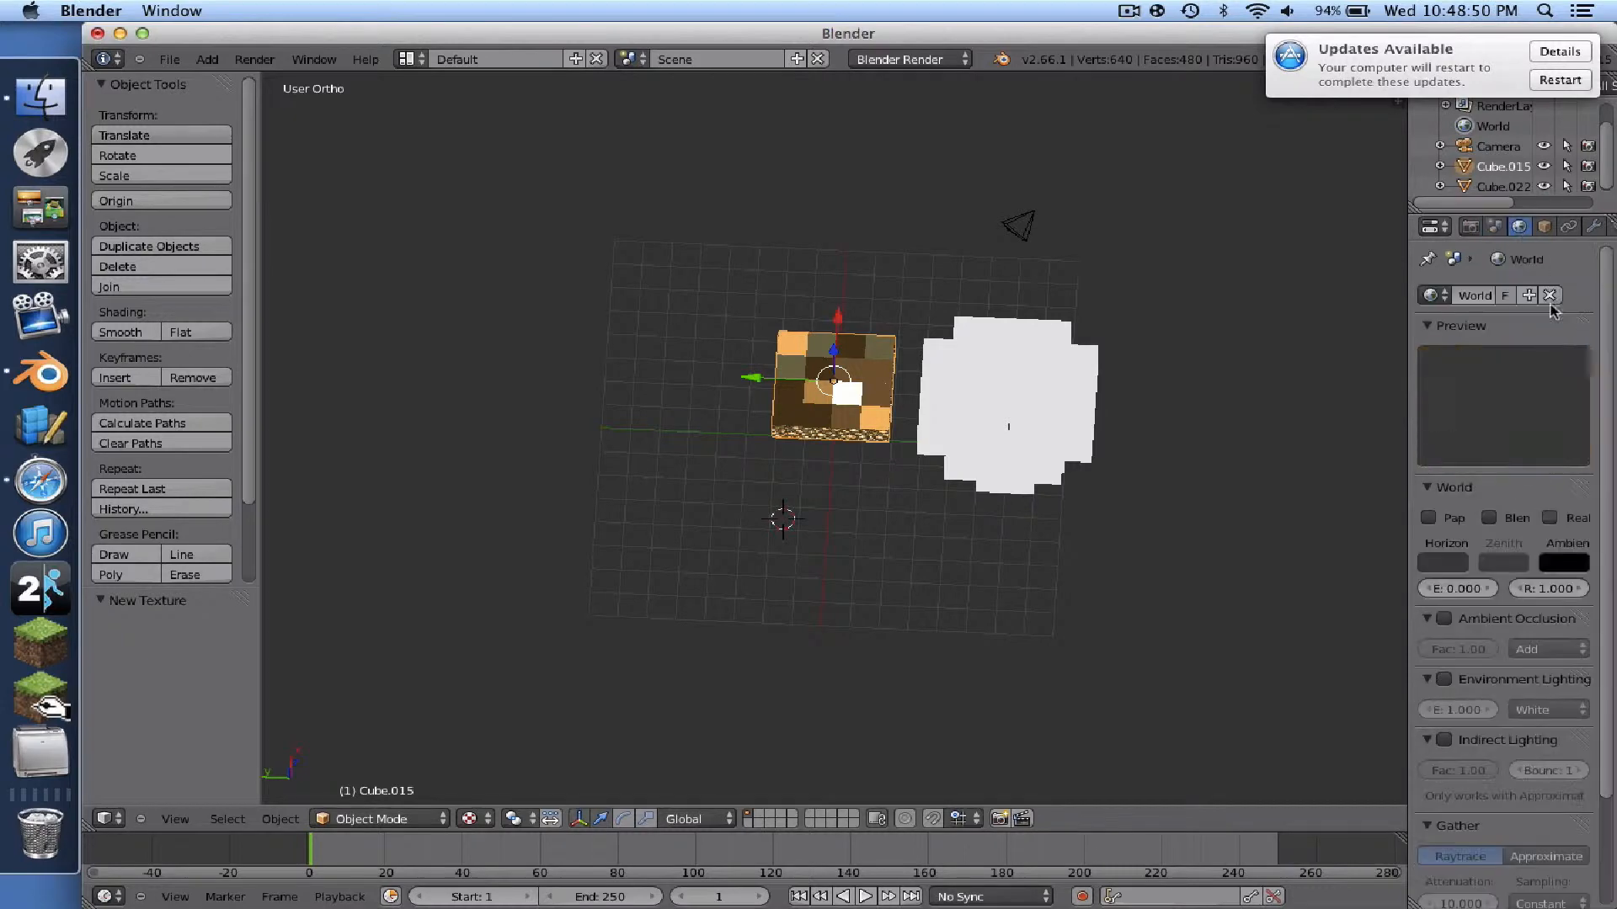
click(1442, 678)
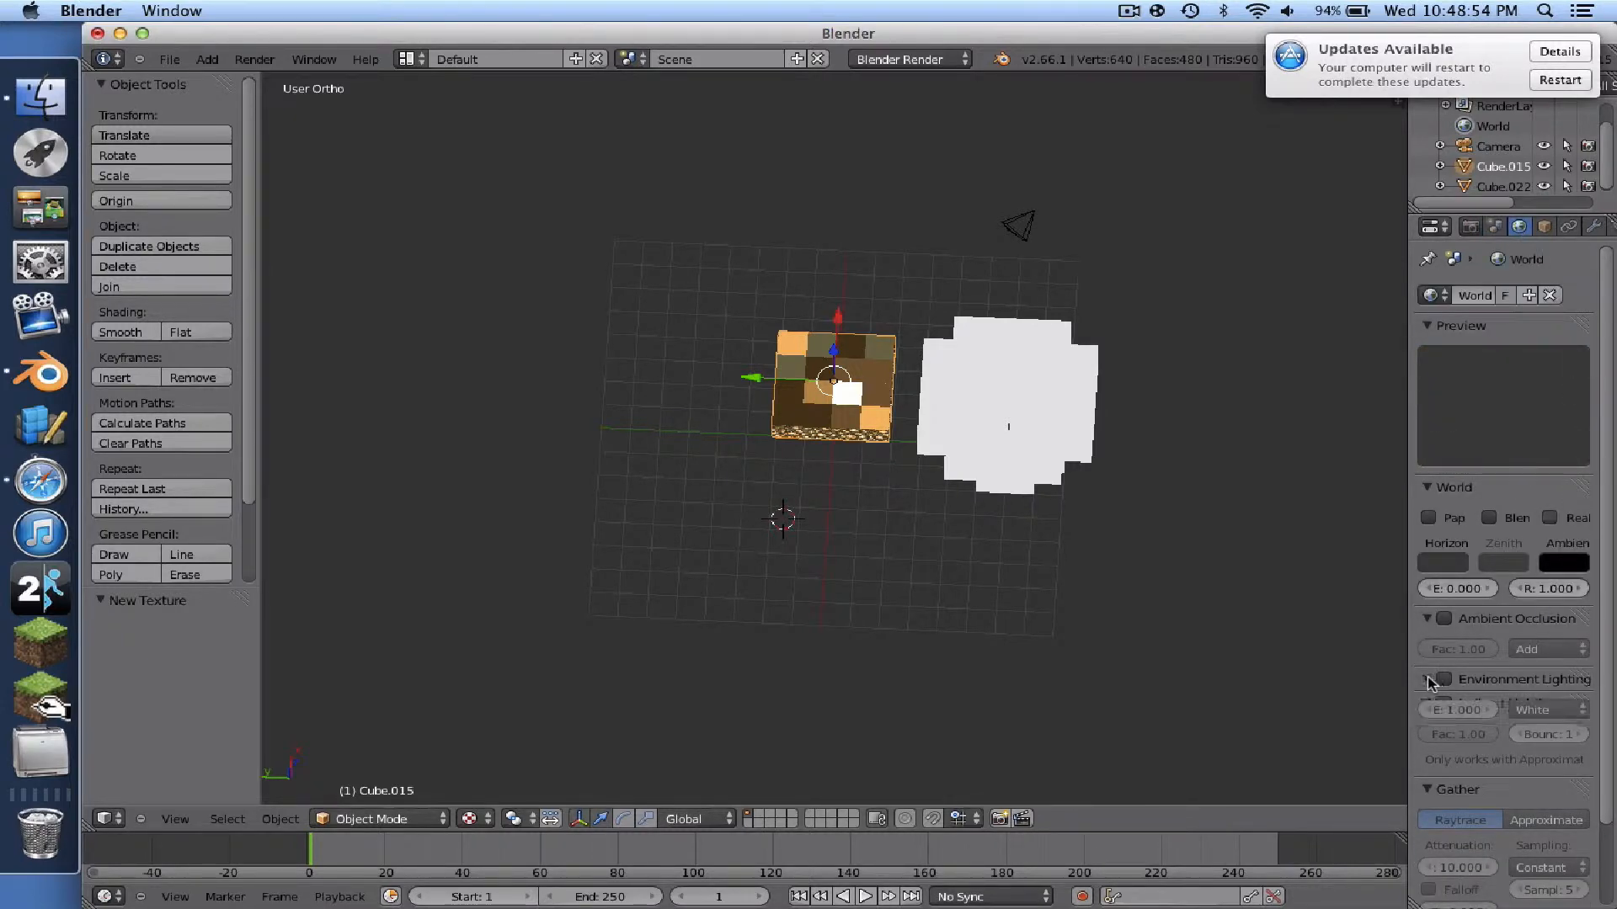
- Select the camera and raise it about 6.84 units along the Z axis
middle_drag(733, 513, 796, 197)
right_click(730, 194)
drag(729, 123, 738, 1)
- Render a test image from the raised camera and return to the 3D view
click(255, 58)
click(278, 79)
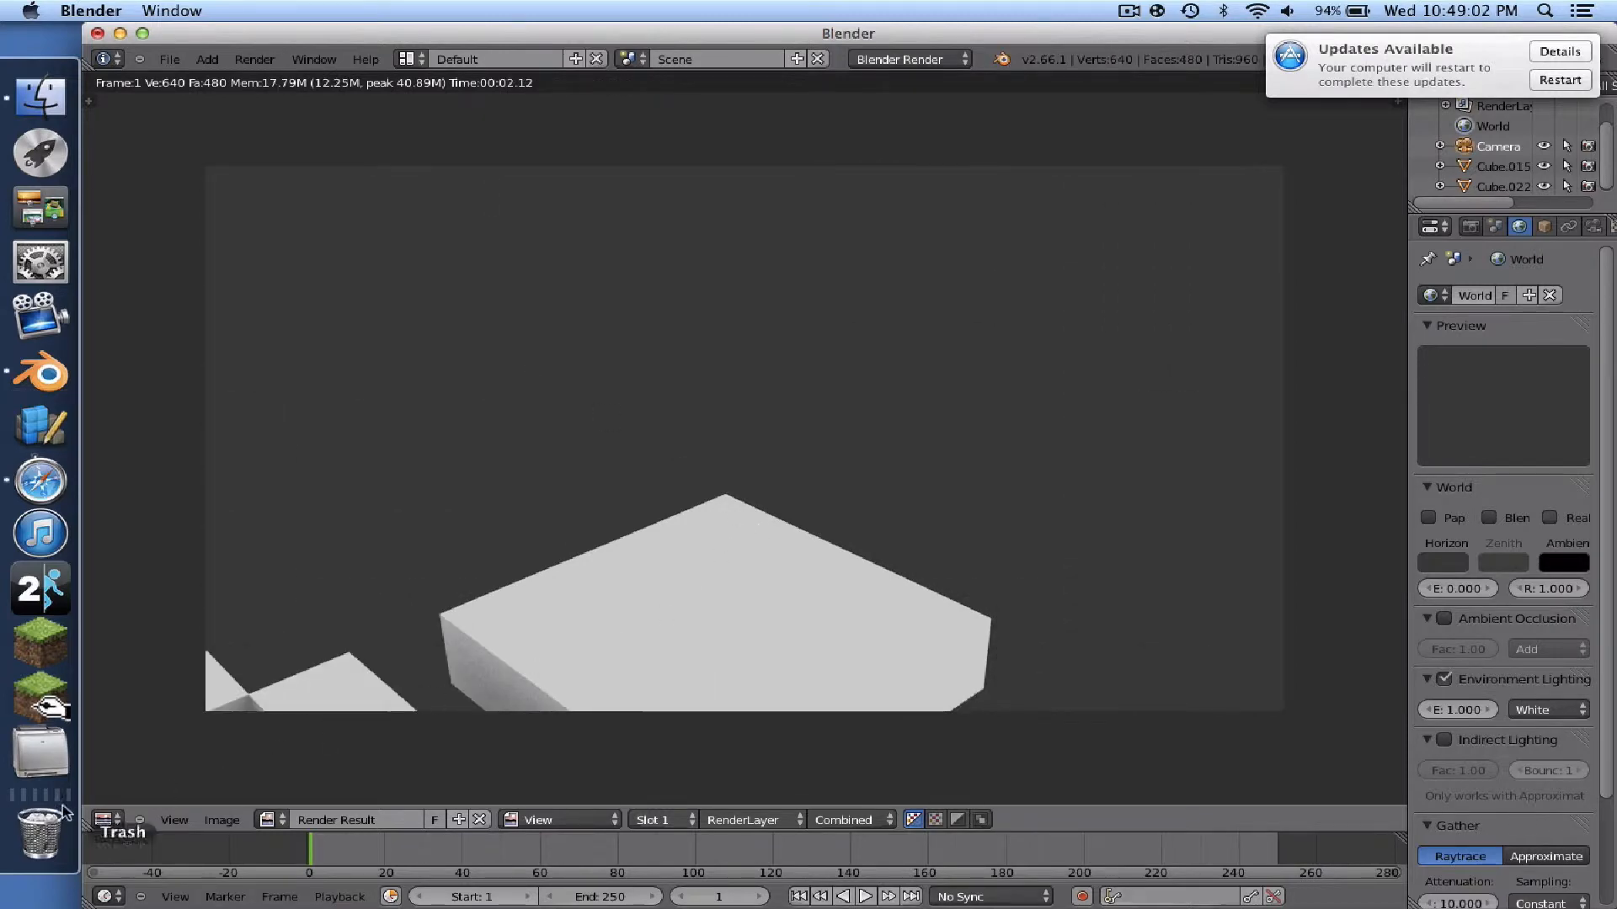
click(107, 820)
click(135, 797)
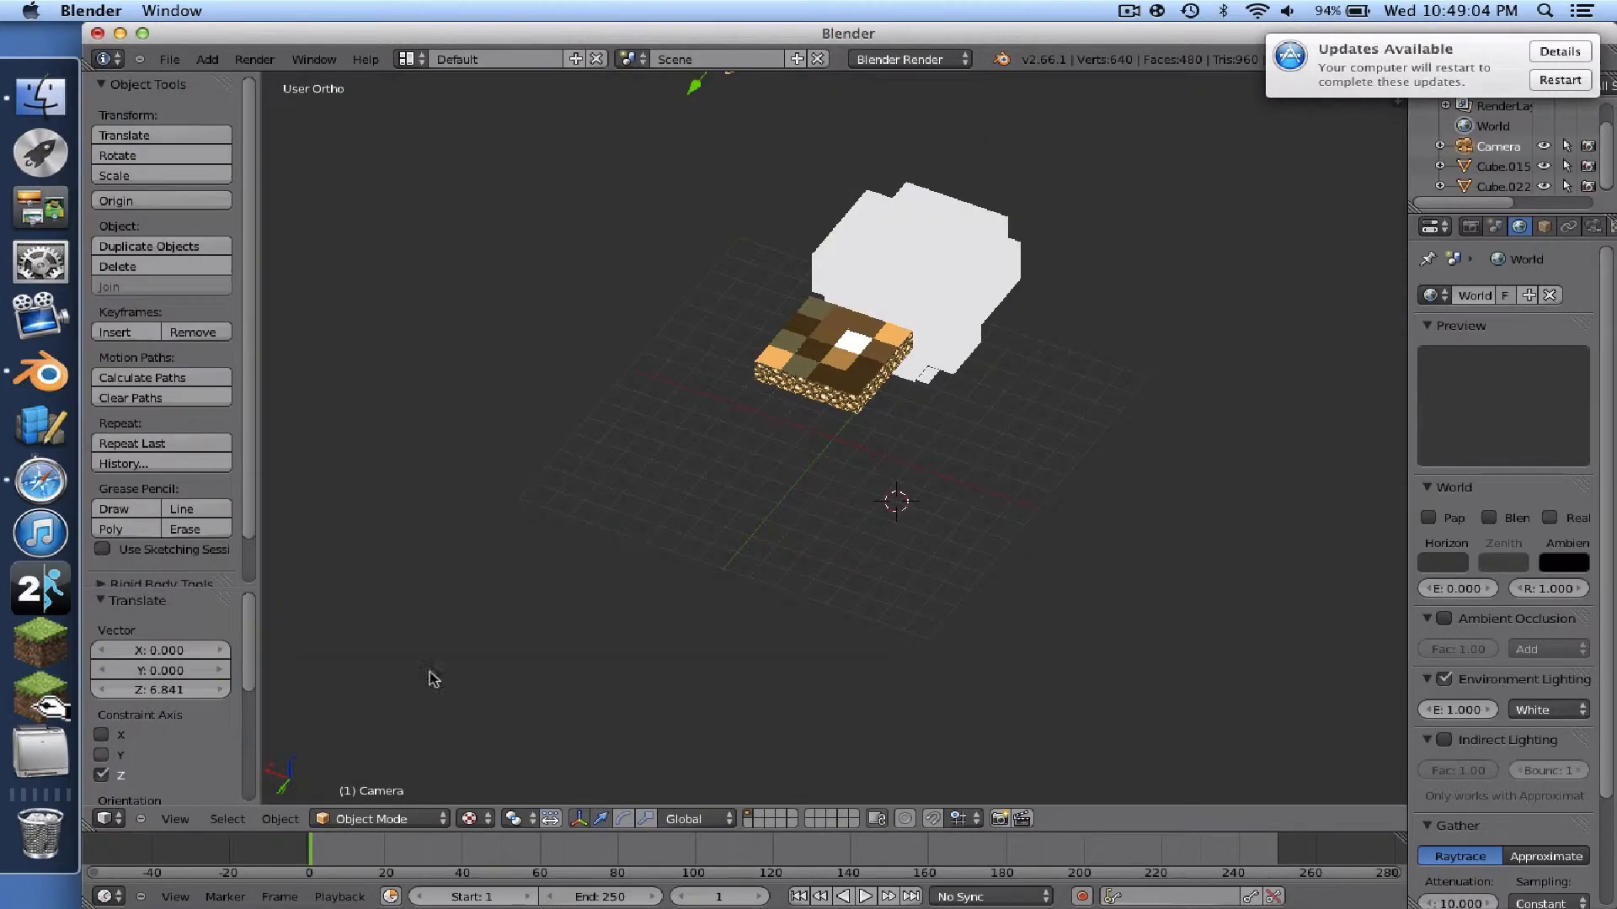
- Select the glowstone block and add a new texture in the World's first texture slot
right_click(821, 358)
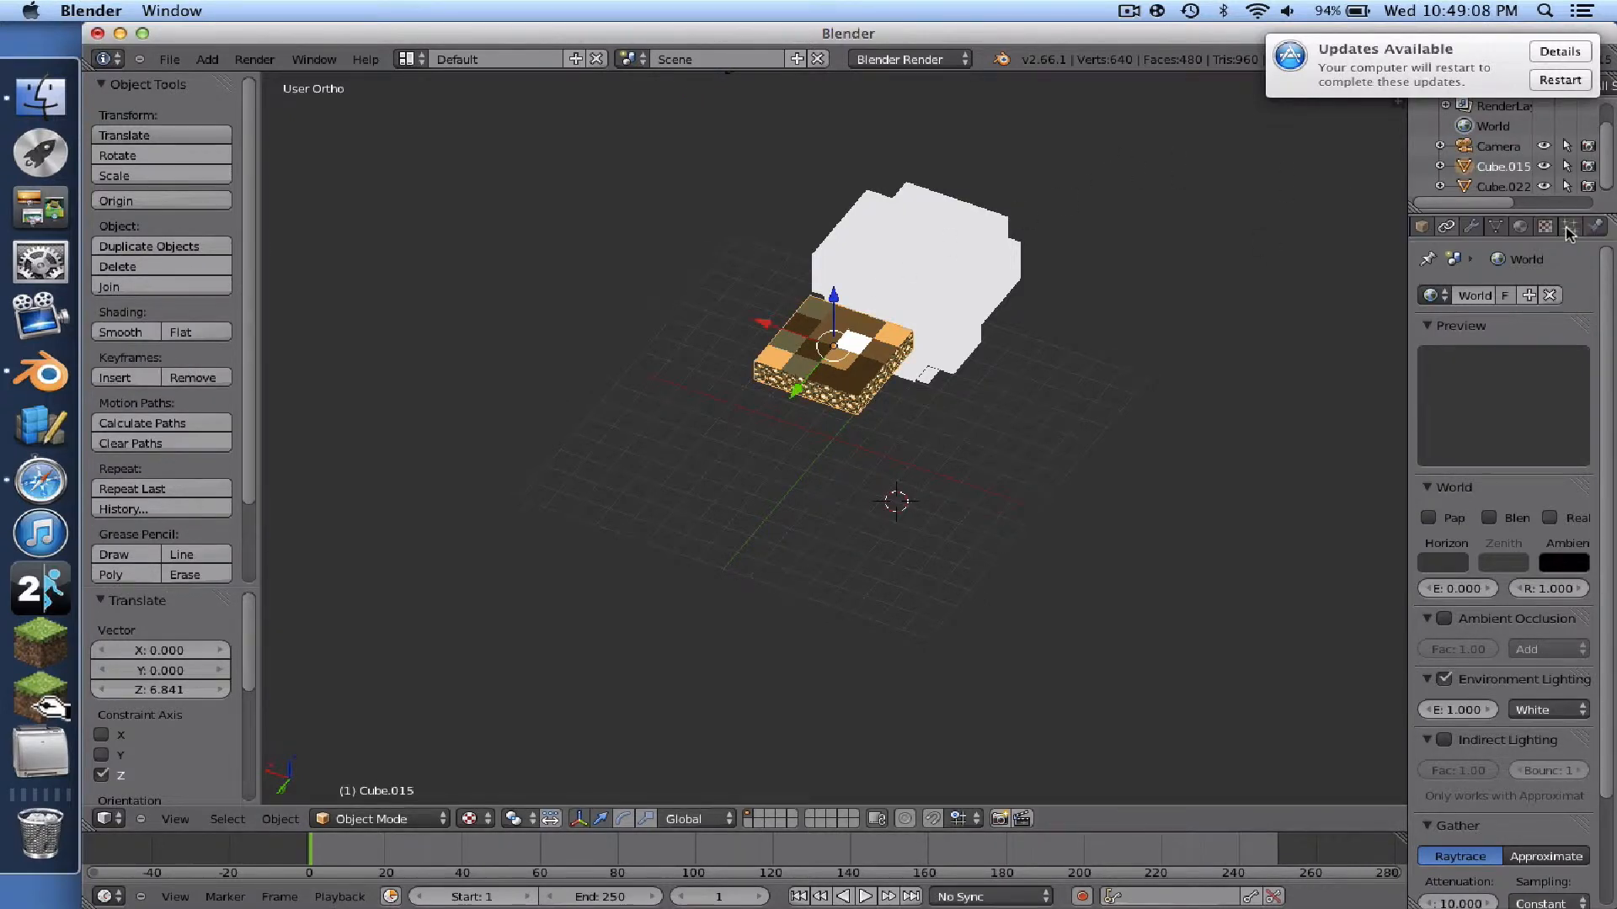
click(1544, 226)
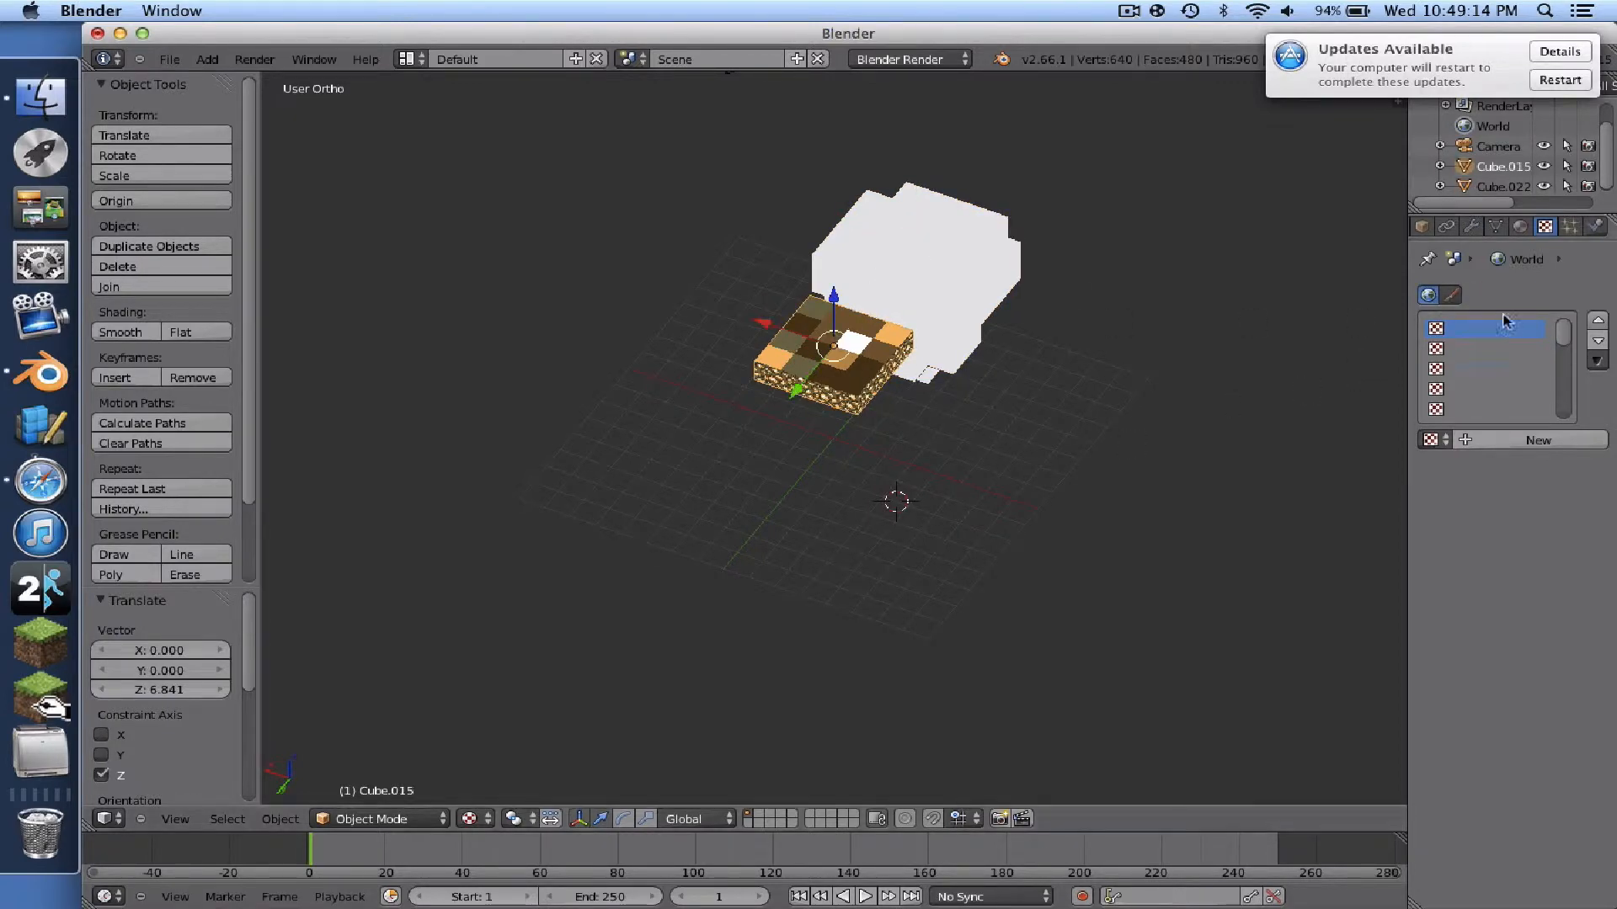
click(1559, 448)
scroll(1514, 575, down, 8)
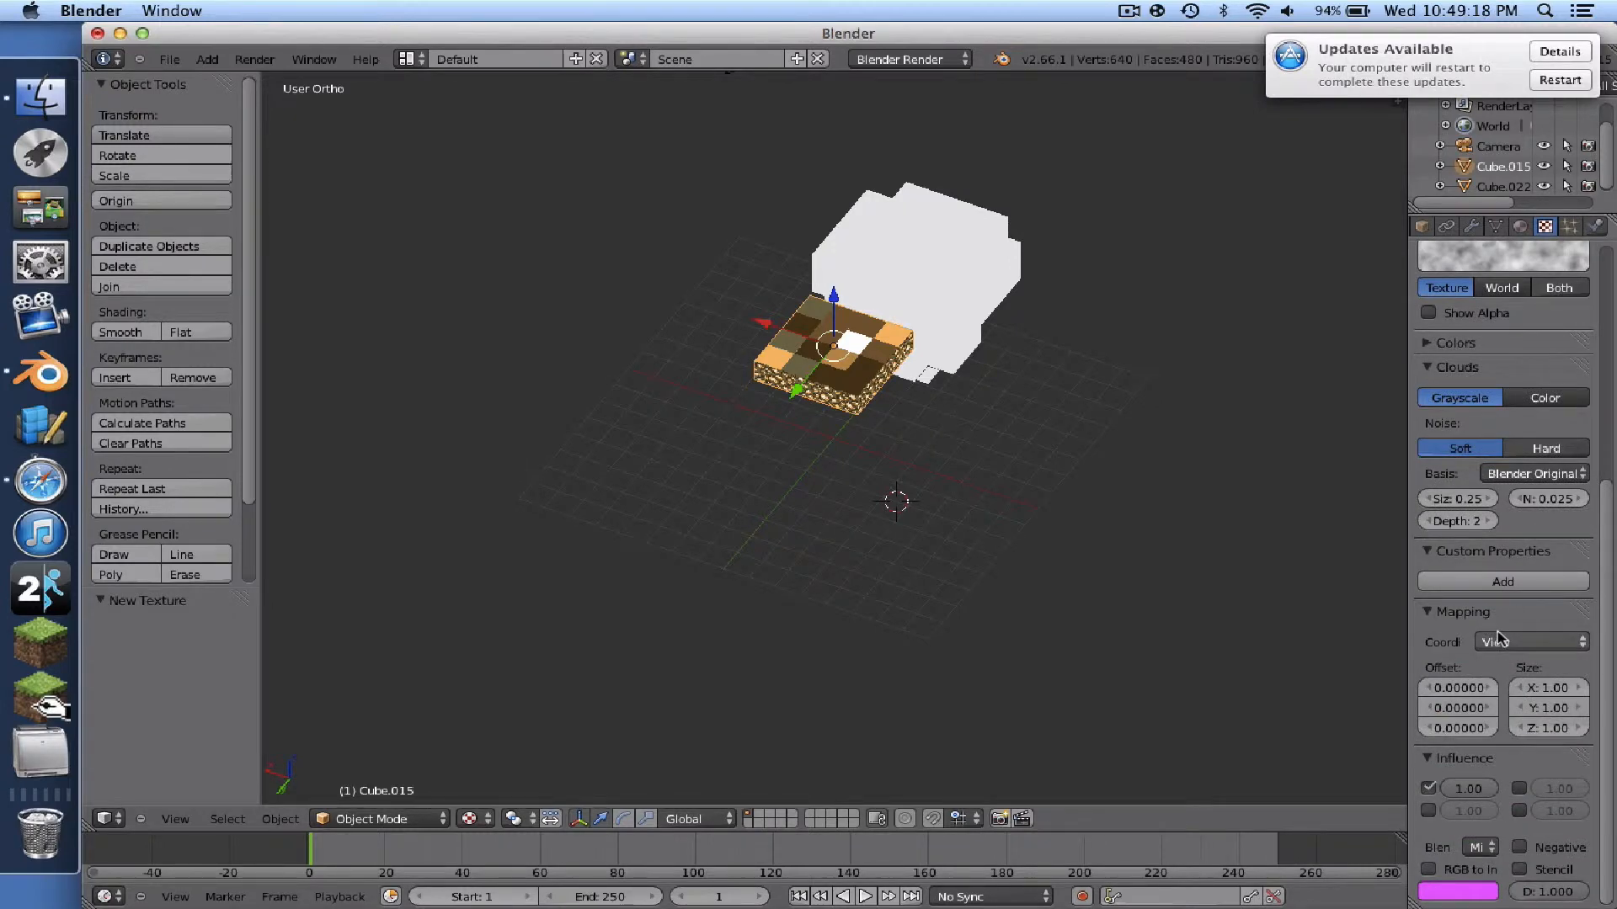
click(1493, 643)
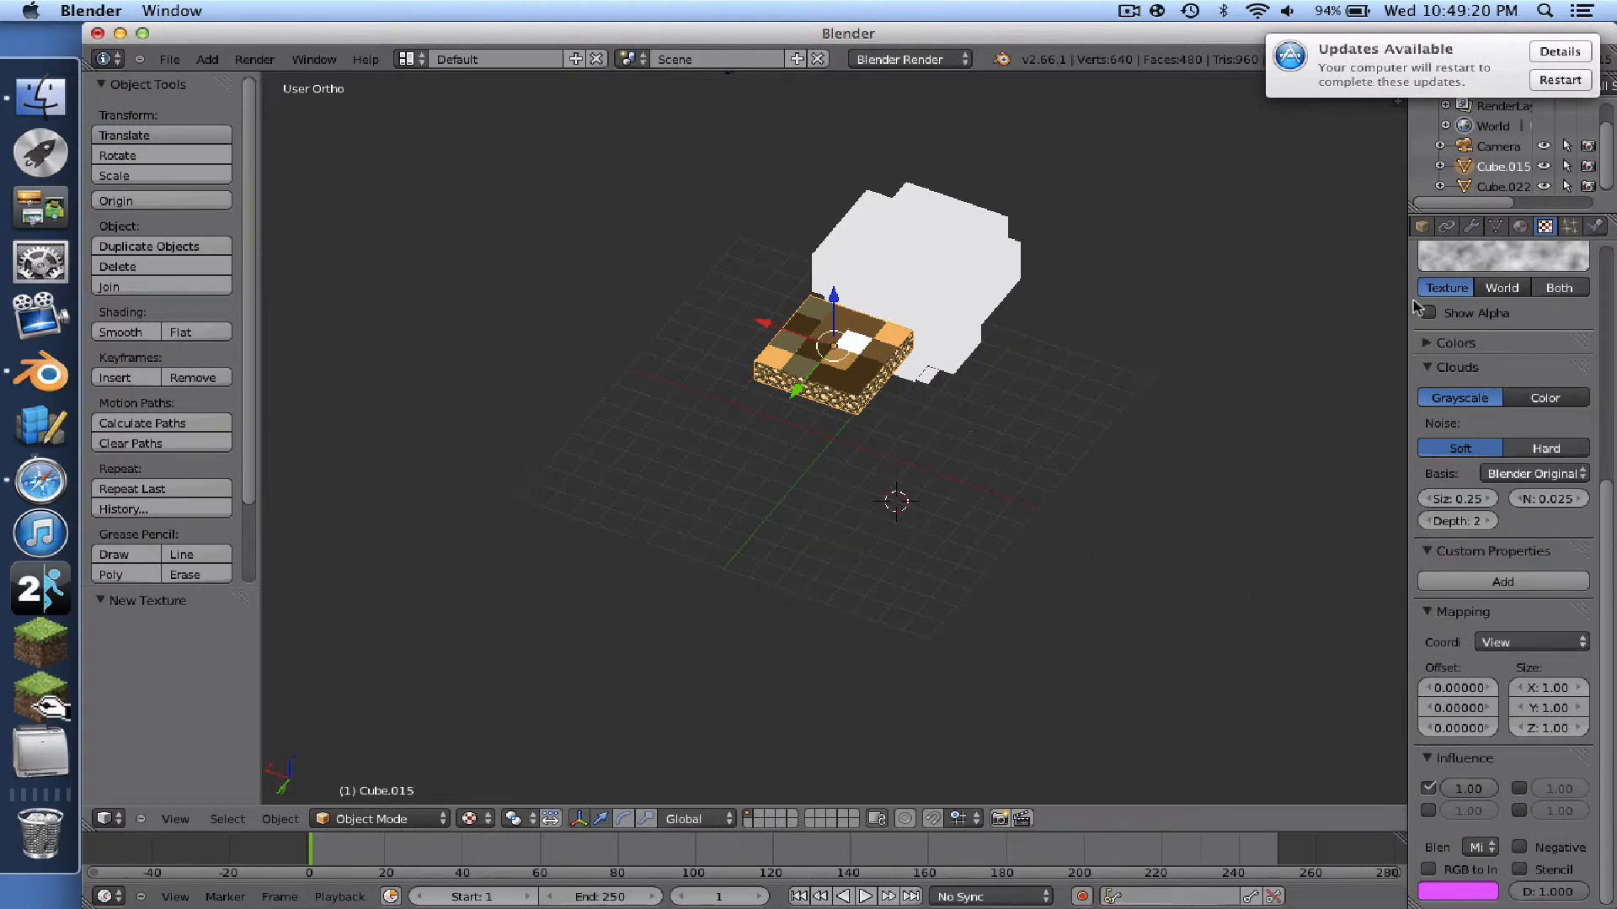
- Change the new world texture's type to Image or Movie
scroll(1507, 367, up, 6)
click(1487, 303)
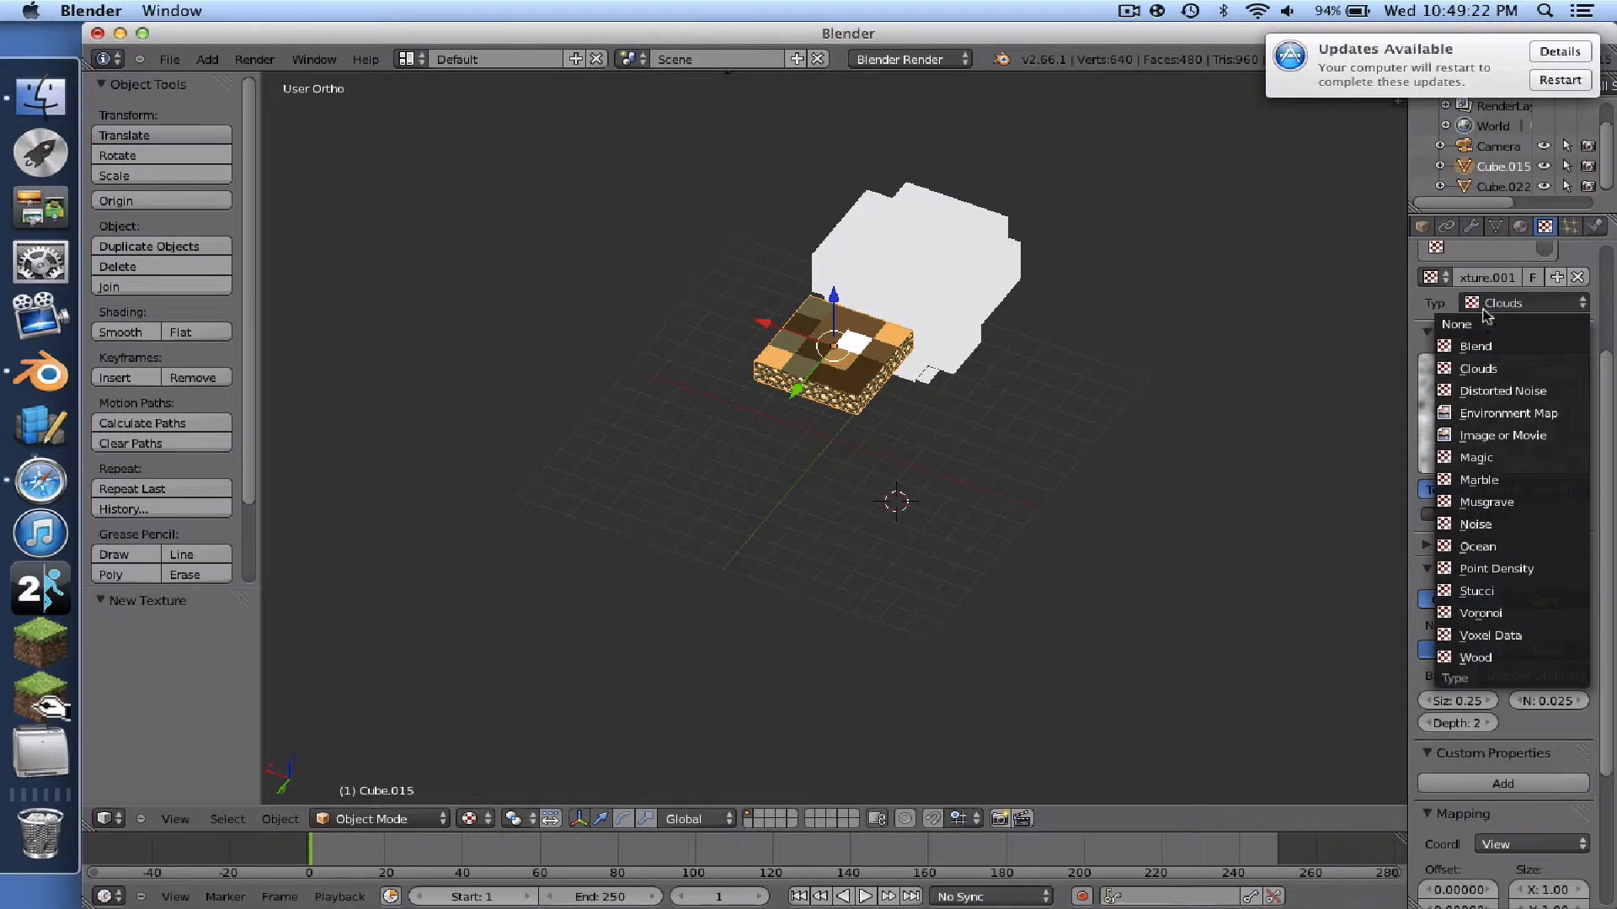
scroll(1507, 844, down, 1)
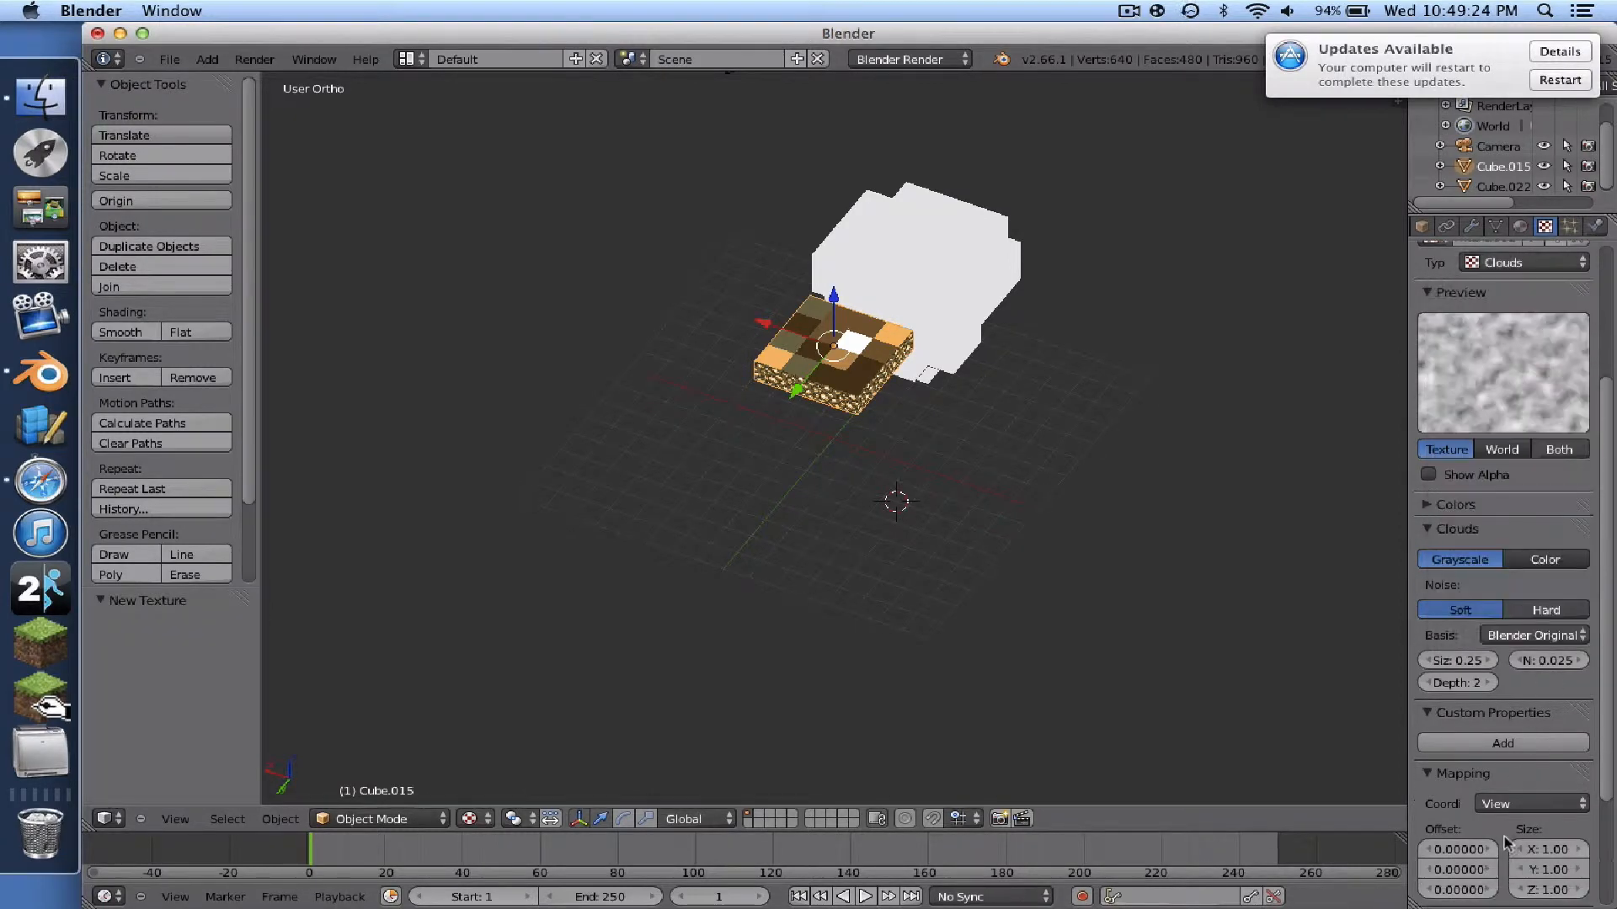
scroll(1477, 603, down, 1)
scroll(1532, 394, up, 1)
click(1516, 265)
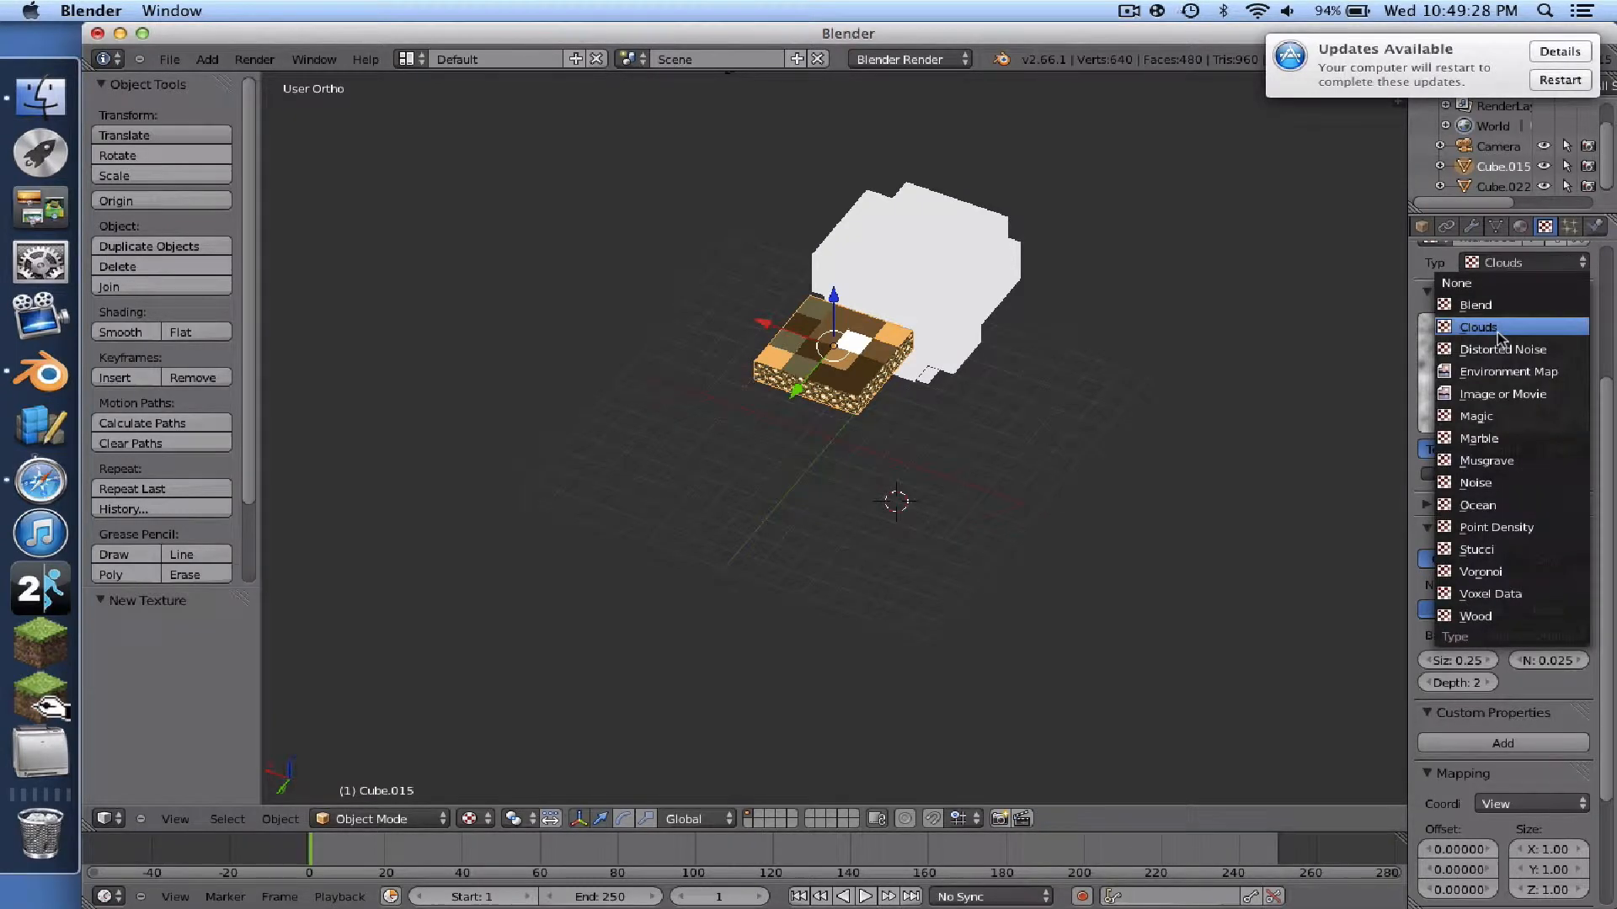
click(1499, 396)
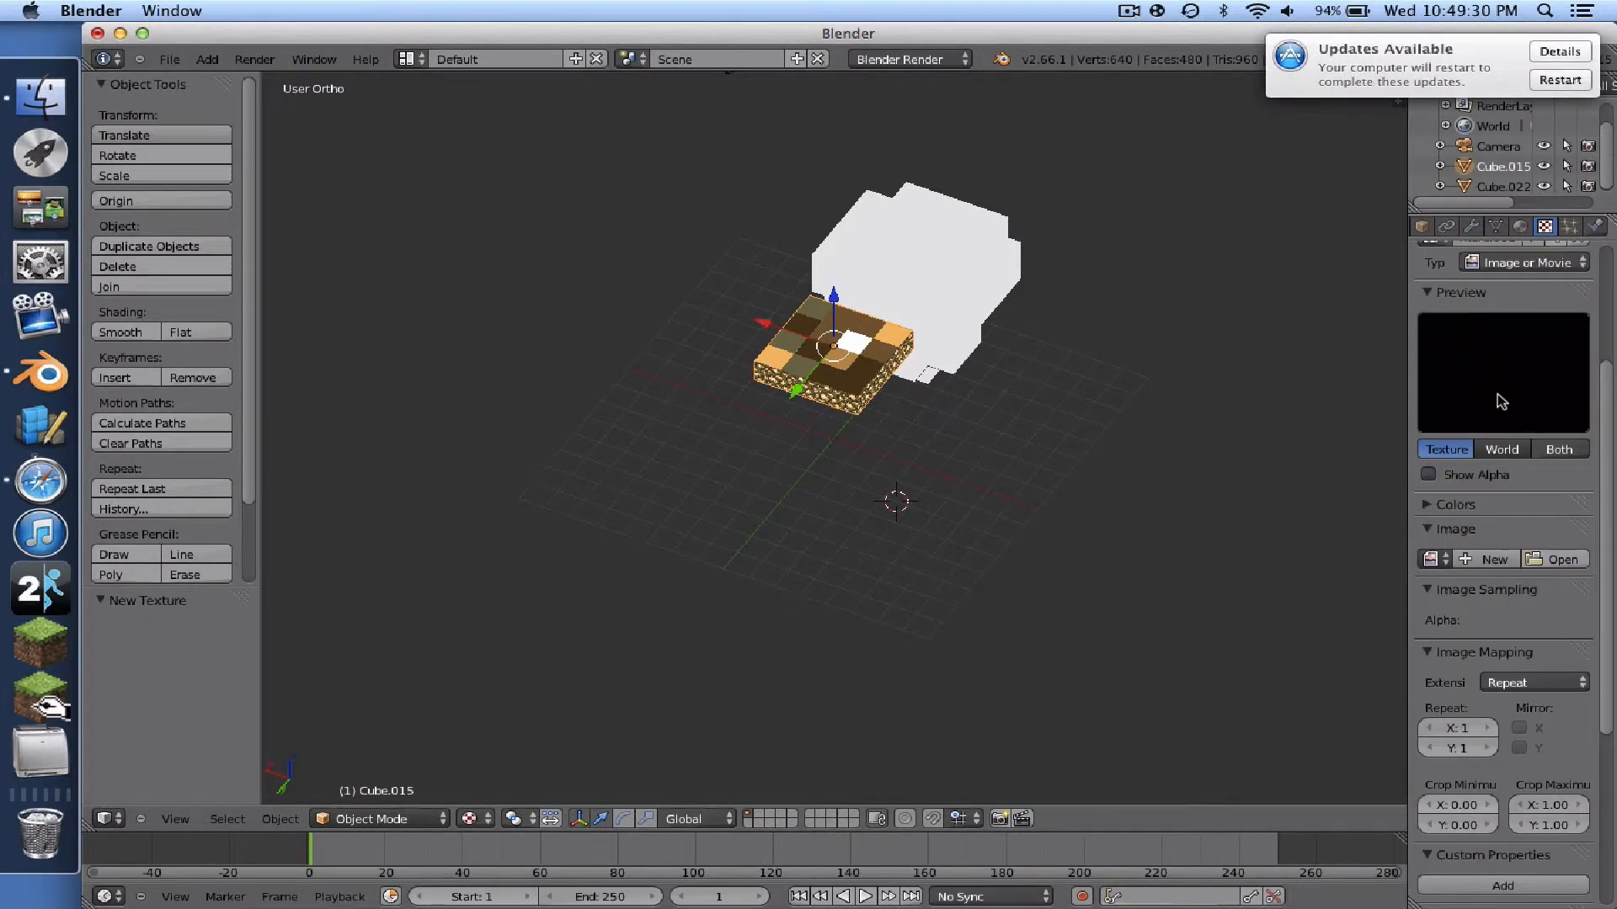
- Check the texture's mapping coordinates and open the file browser for loading an existing image into it
scroll(1482, 489, down, 5)
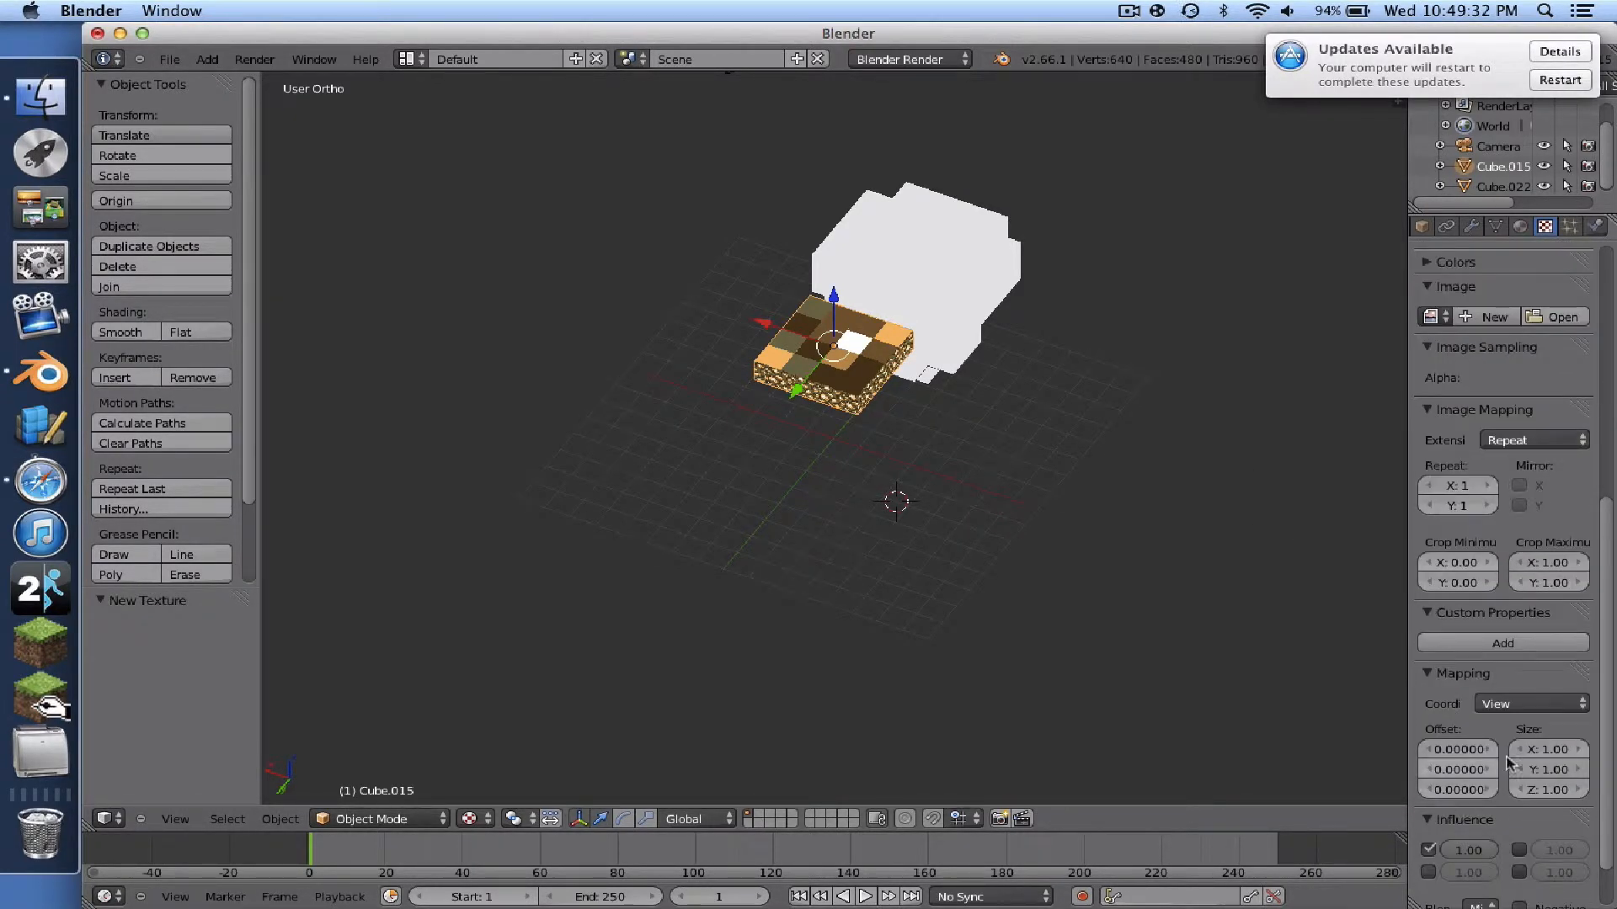
click(1531, 704)
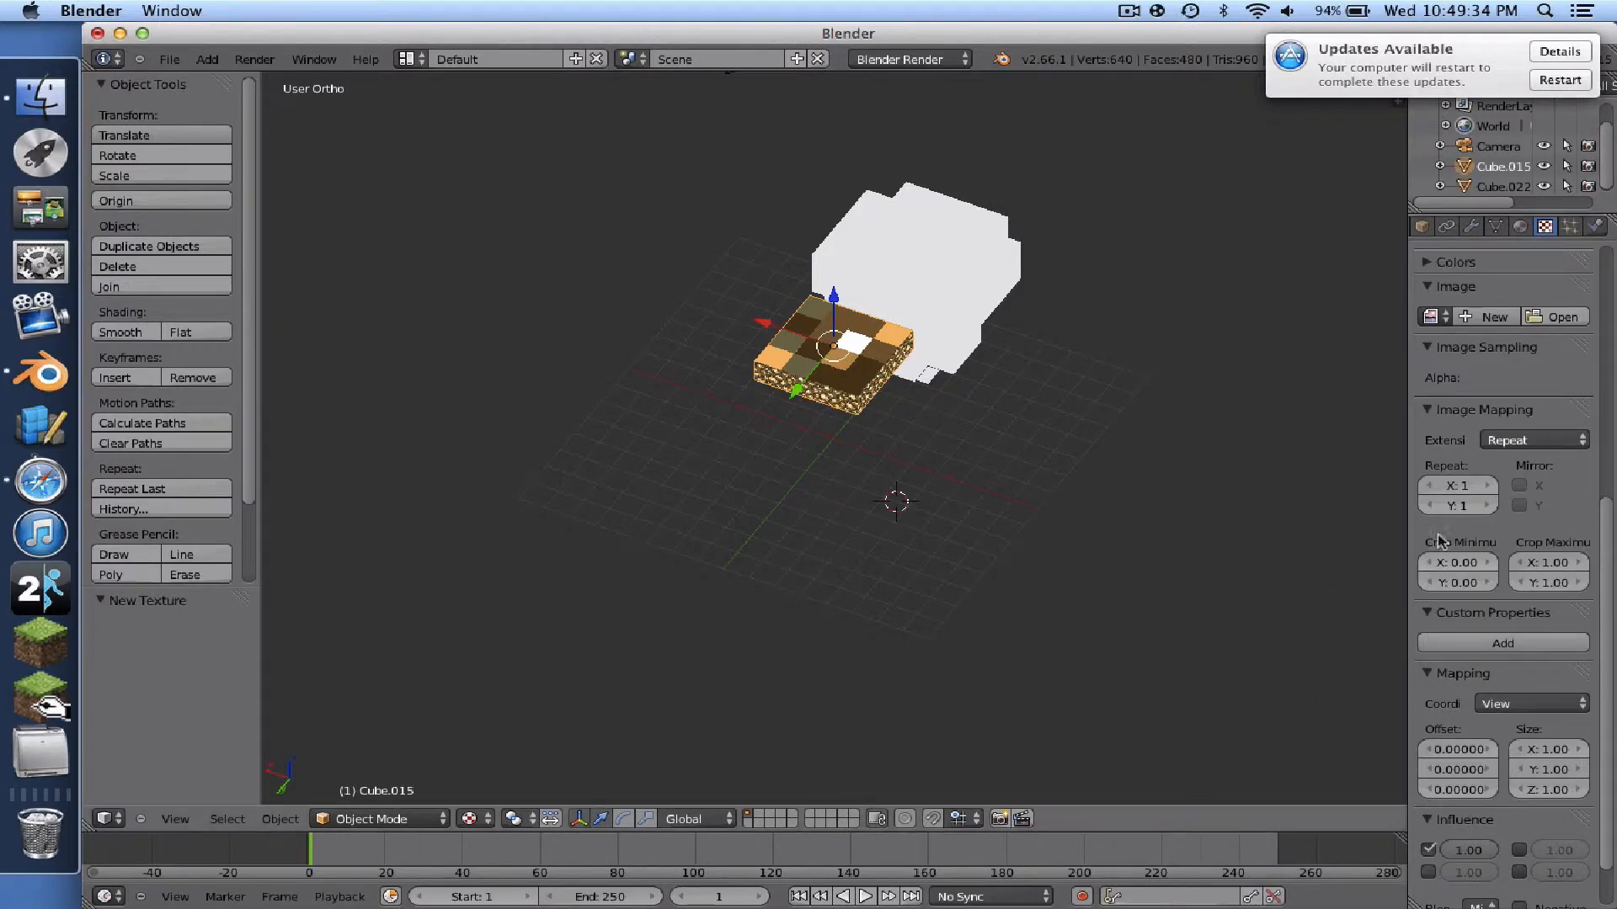
scroll(1444, 539, up, 5)
click(1482, 522)
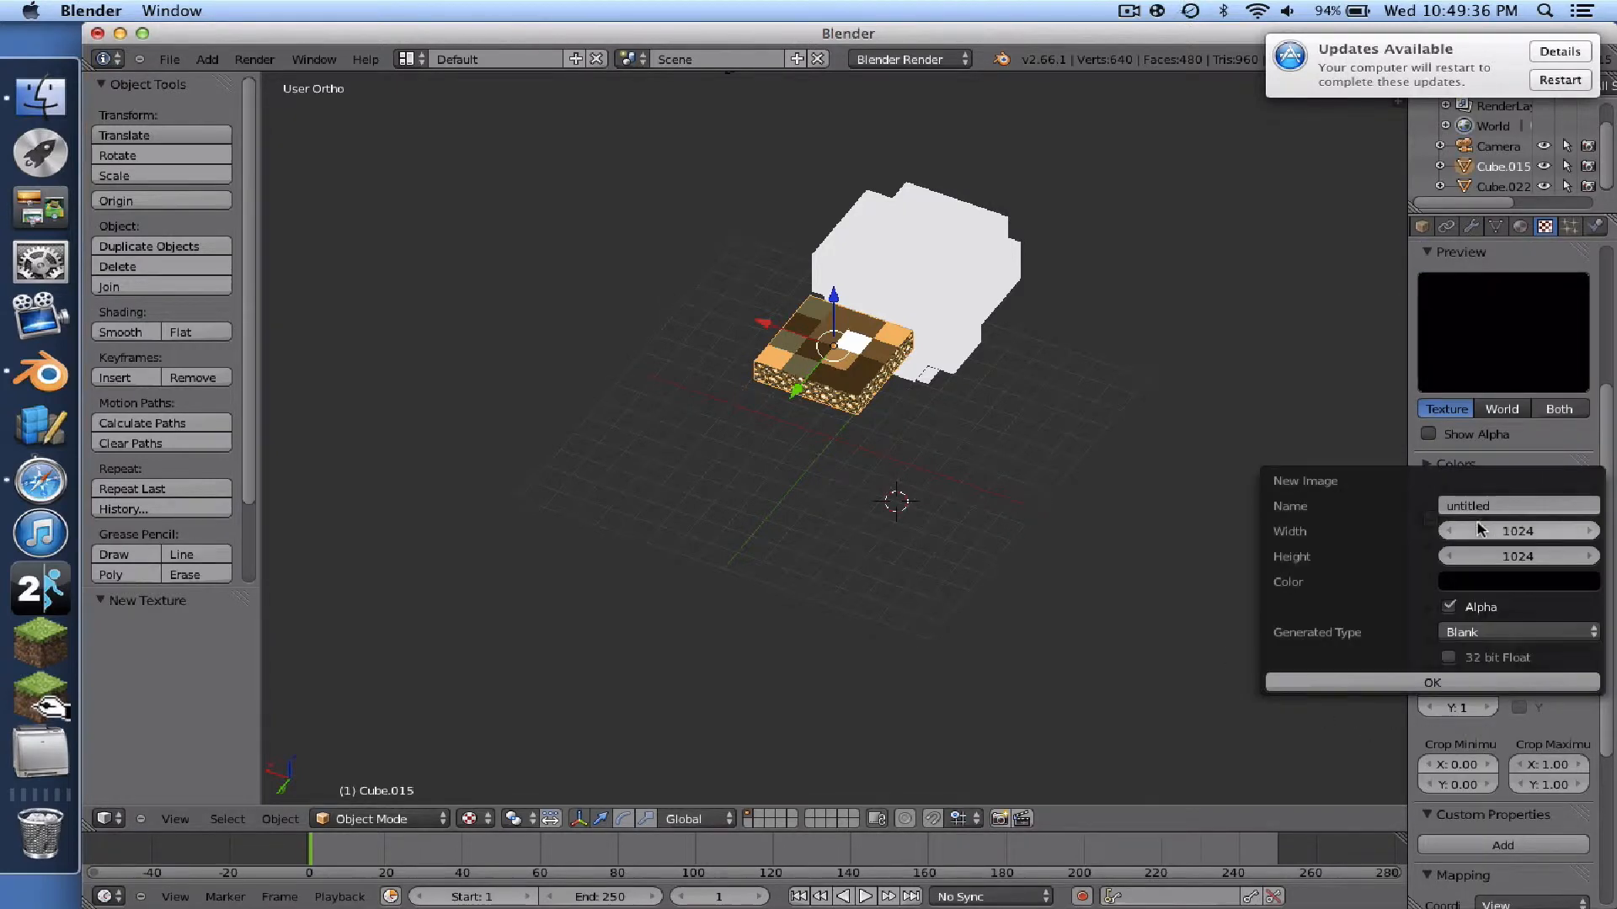
click(1560, 521)
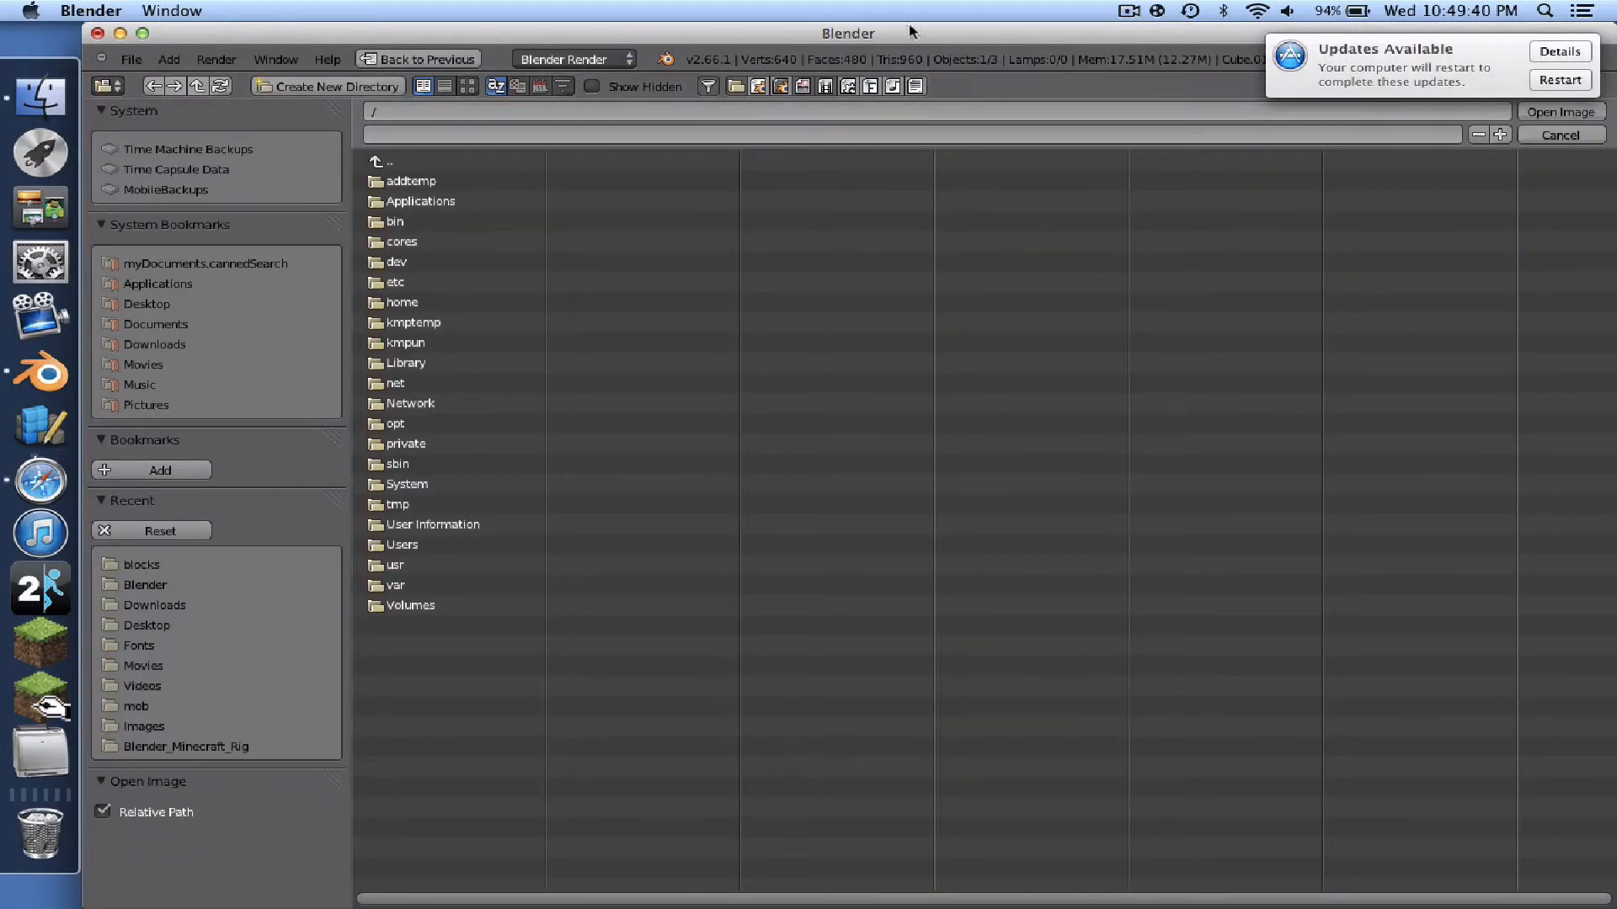
click(1123, 9)
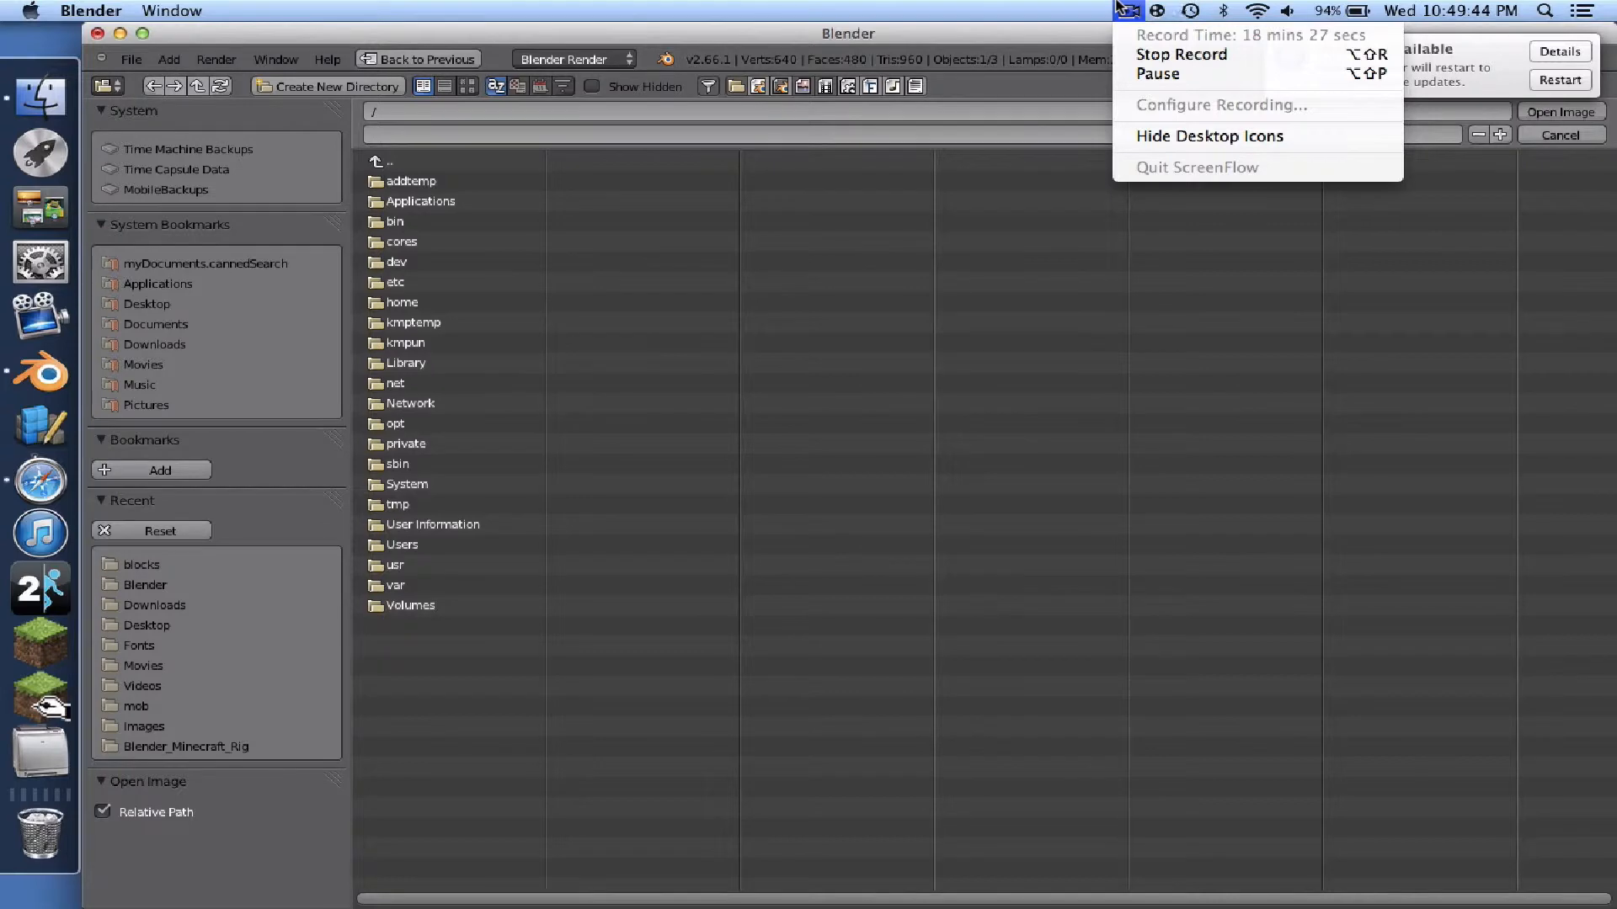
click(1157, 74)
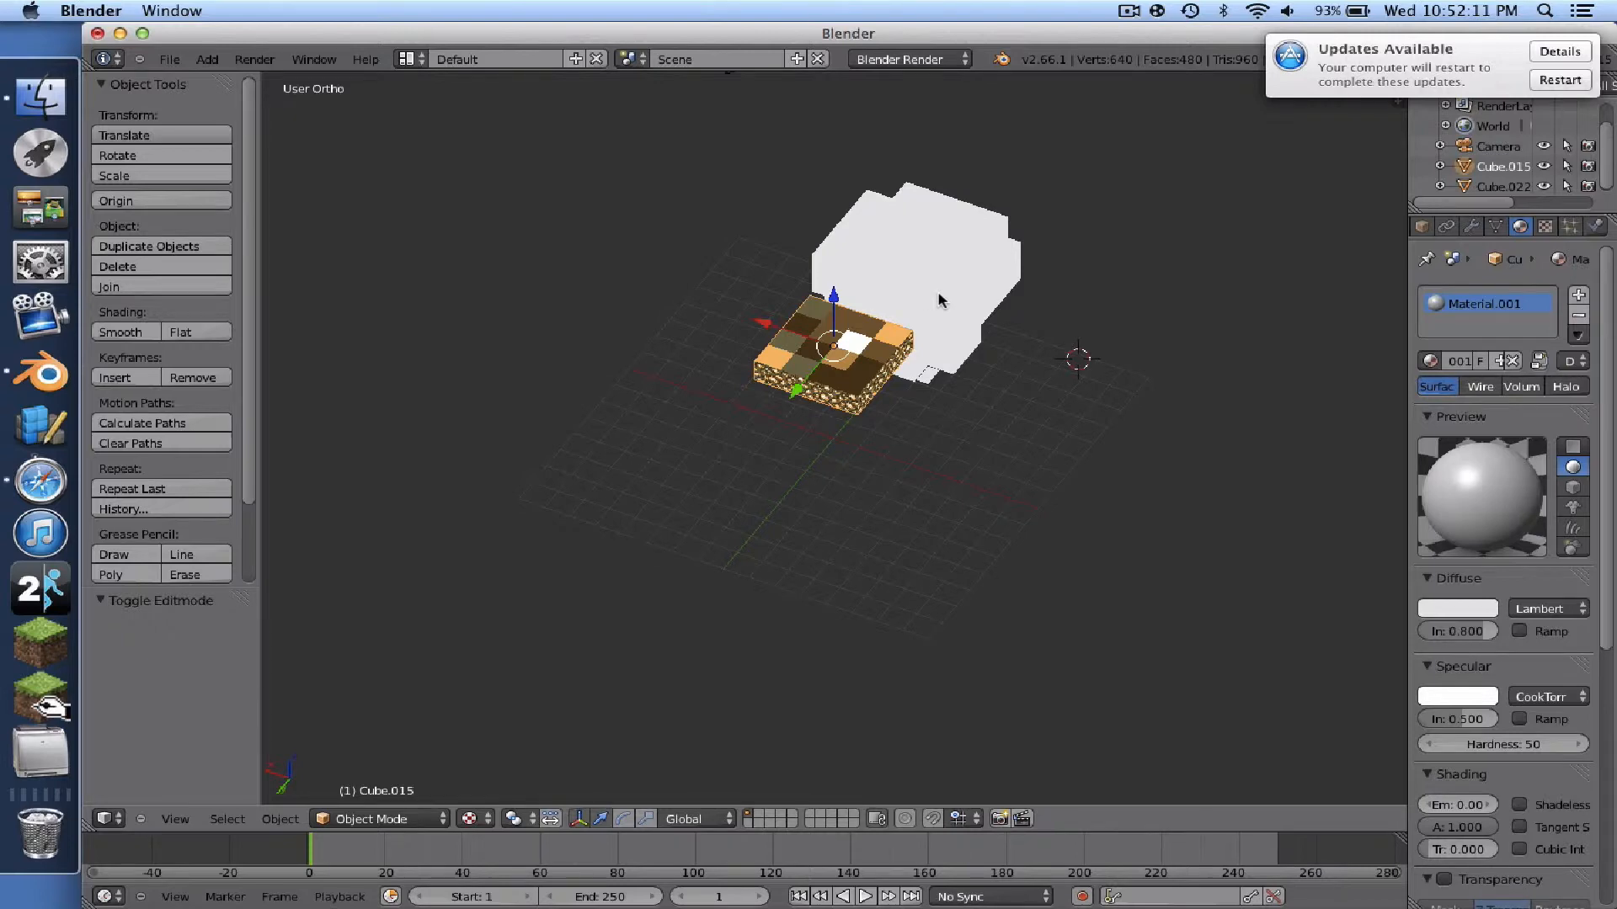
- Review the glowstone block's mesh data and material settings, and inspect the block and the white shape from several angles
click(1506, 229)
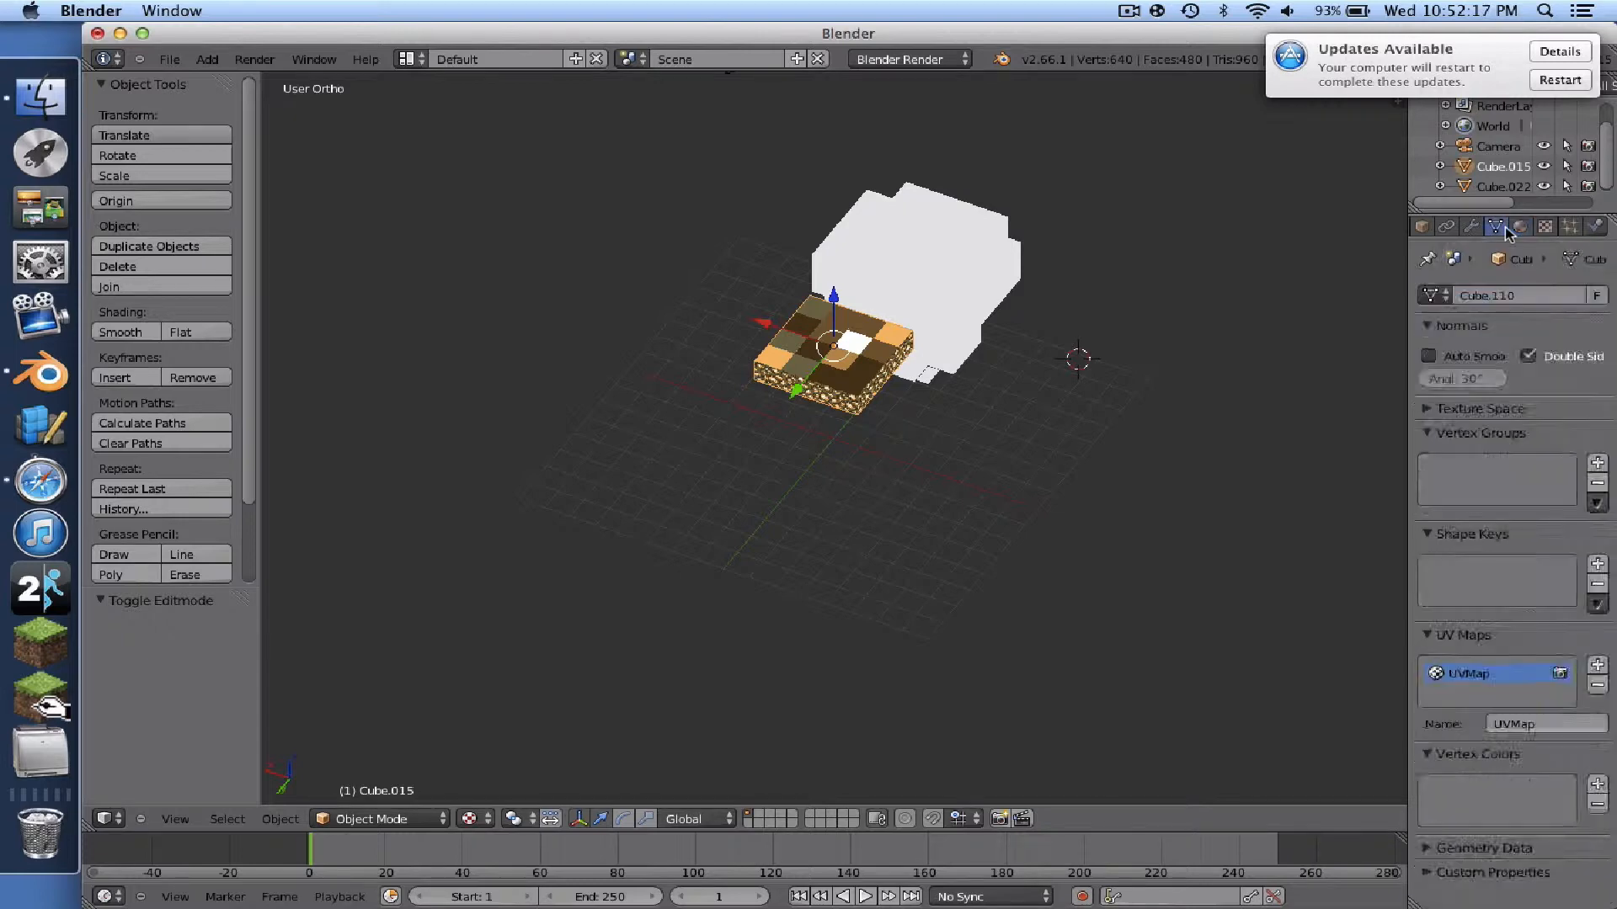
click(1520, 227)
scroll(881, 396, down, 5)
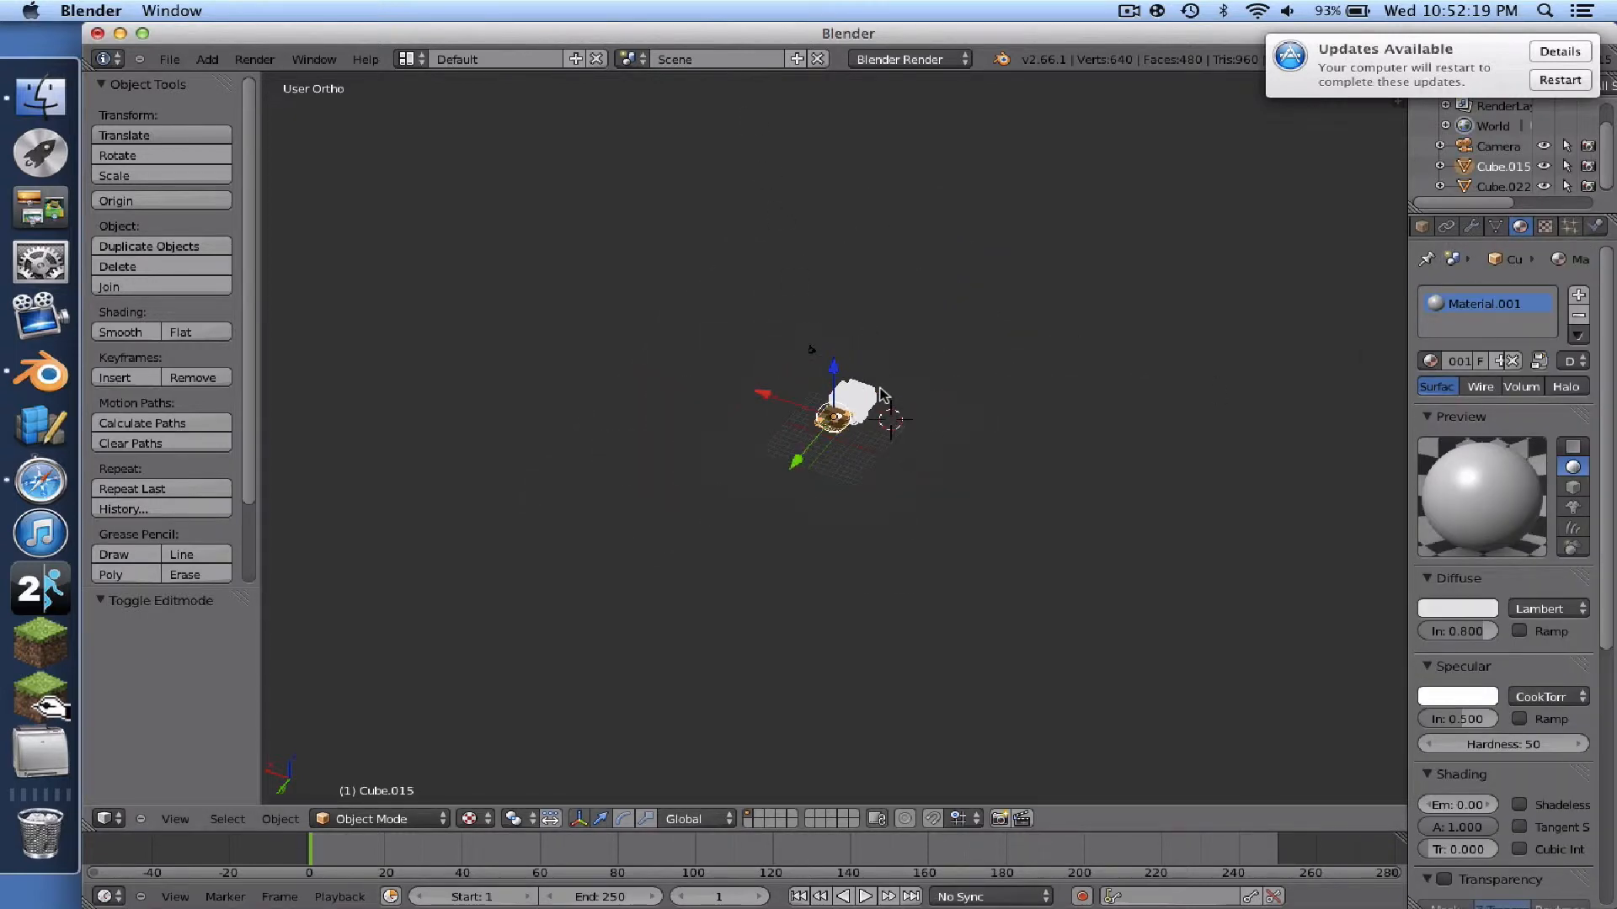
scroll(882, 395, up, 6)
scroll(761, 263, right, 10)
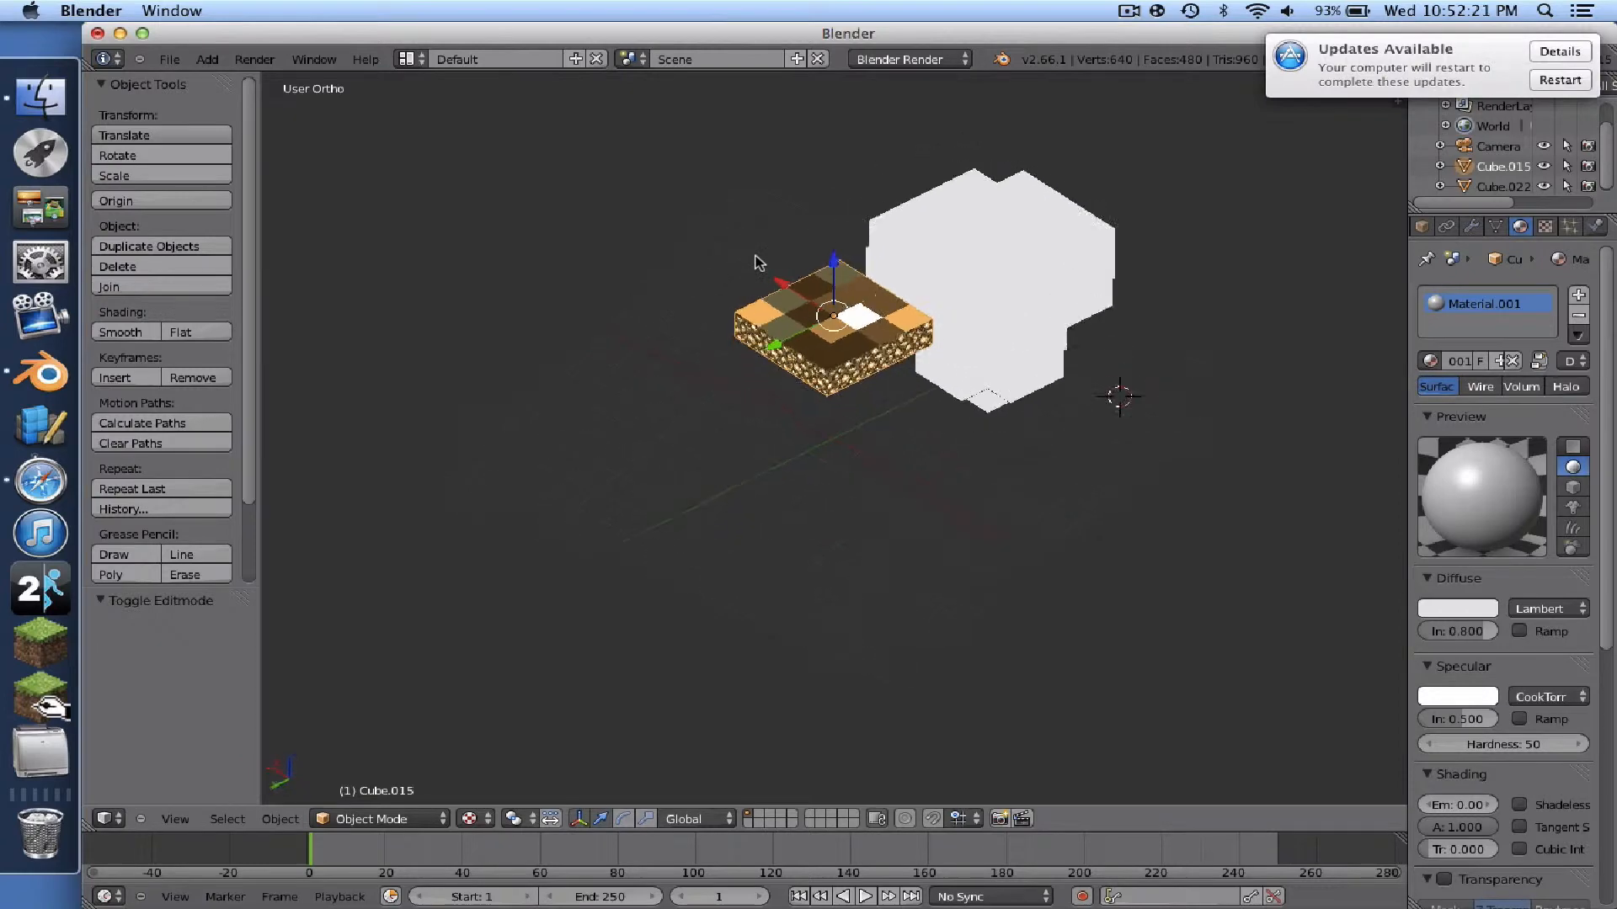
scroll(760, 263, right, 15)
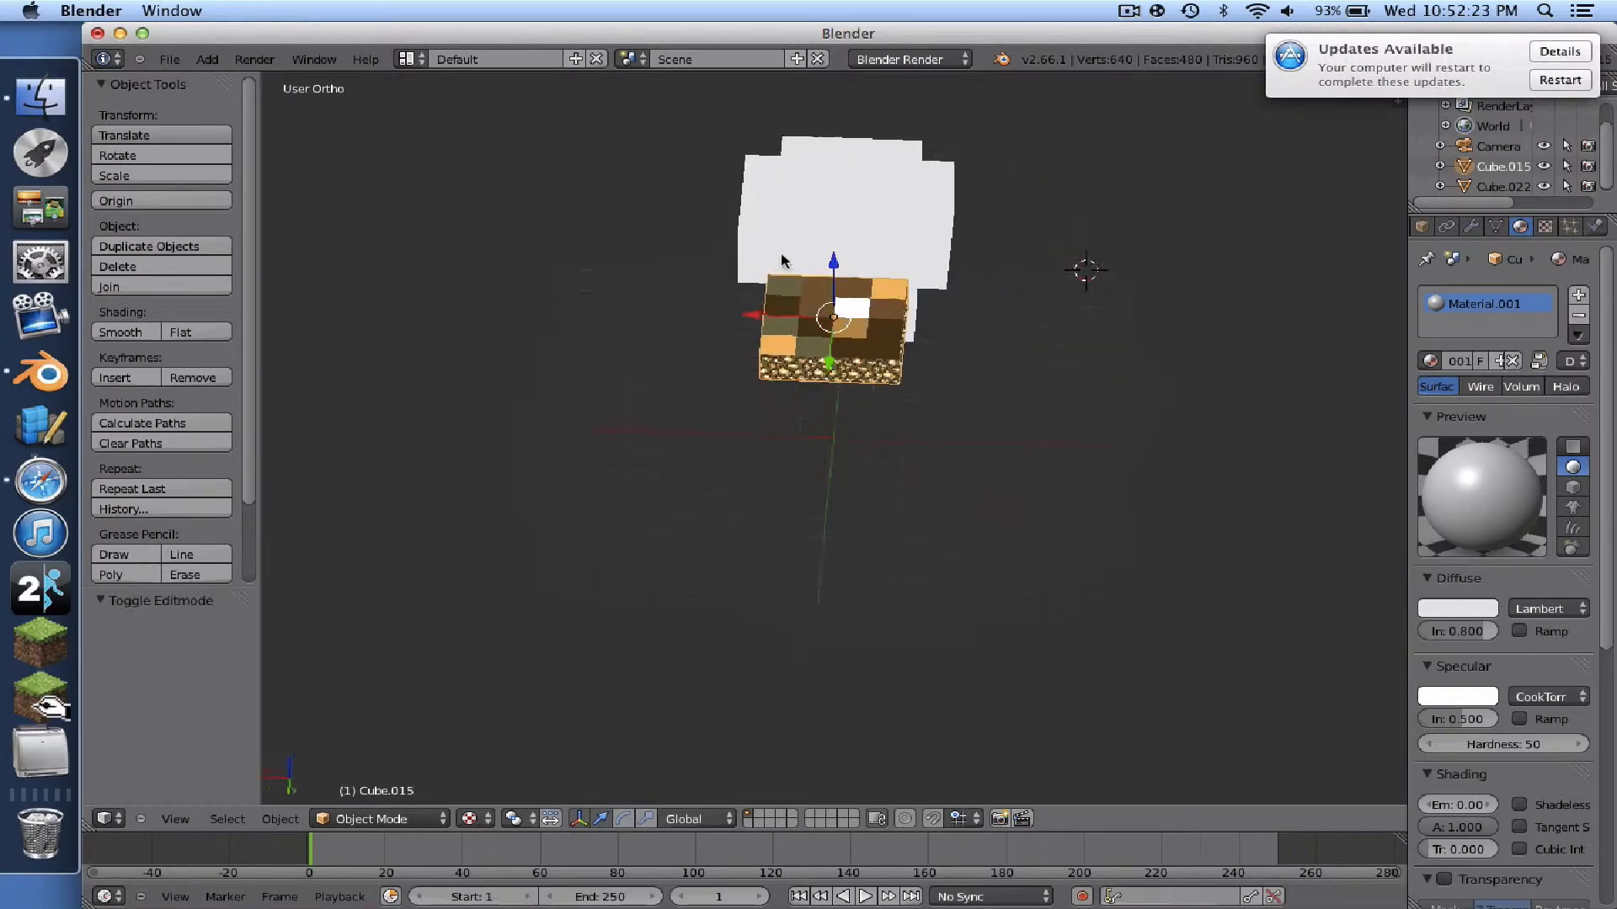
scroll(783, 260, right, 15)
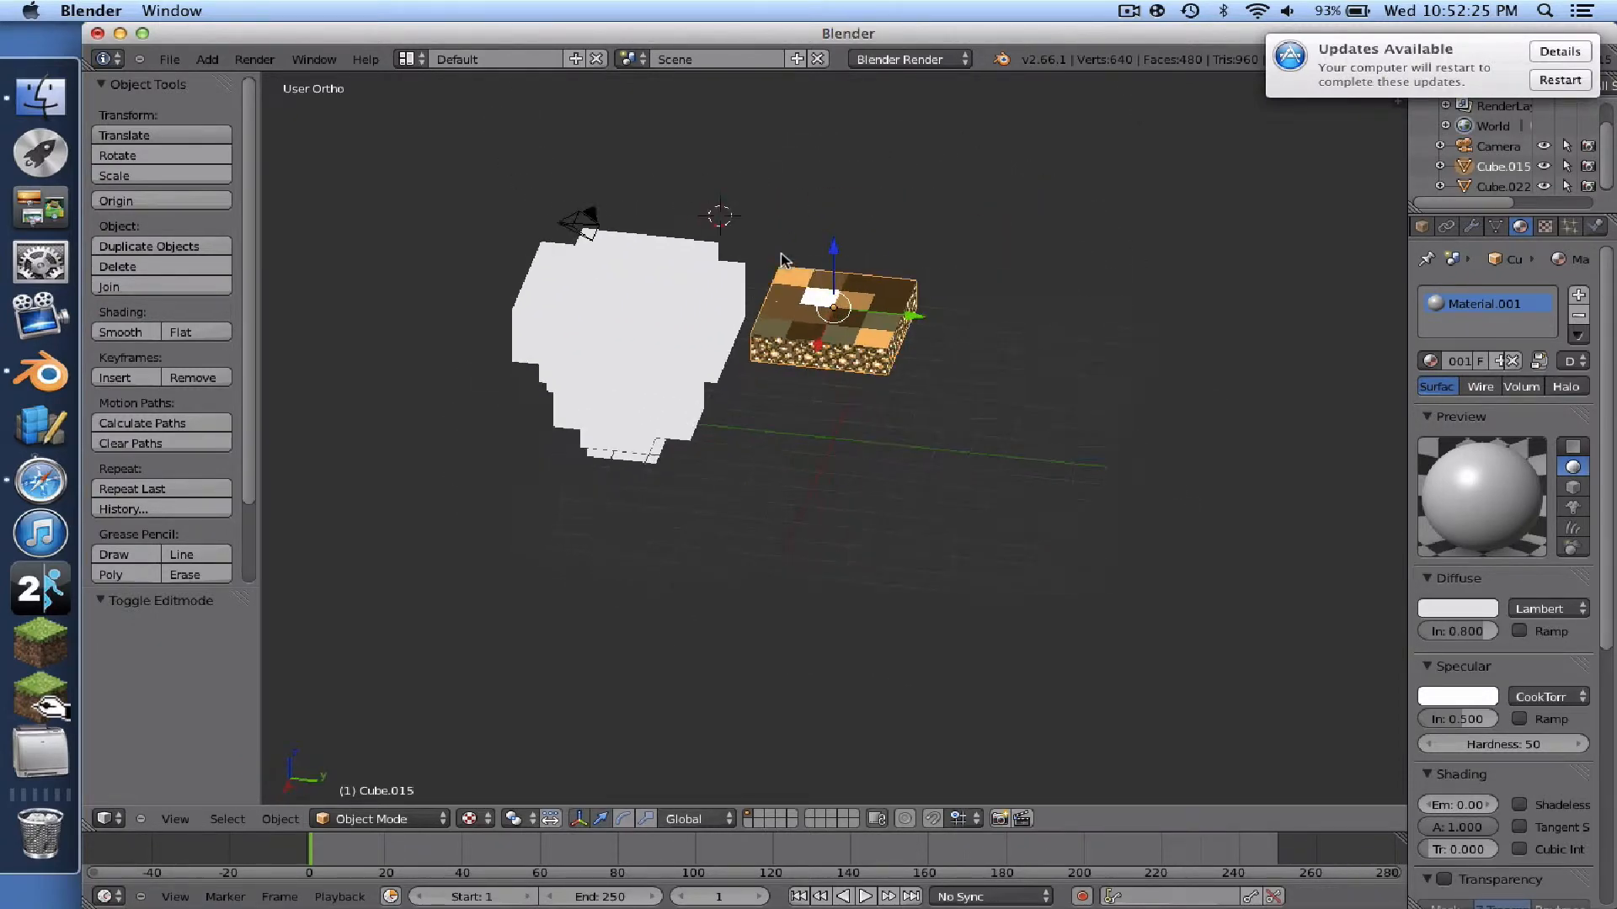
scroll(783, 260, right, 2)
scroll(995, 382, down, 5)
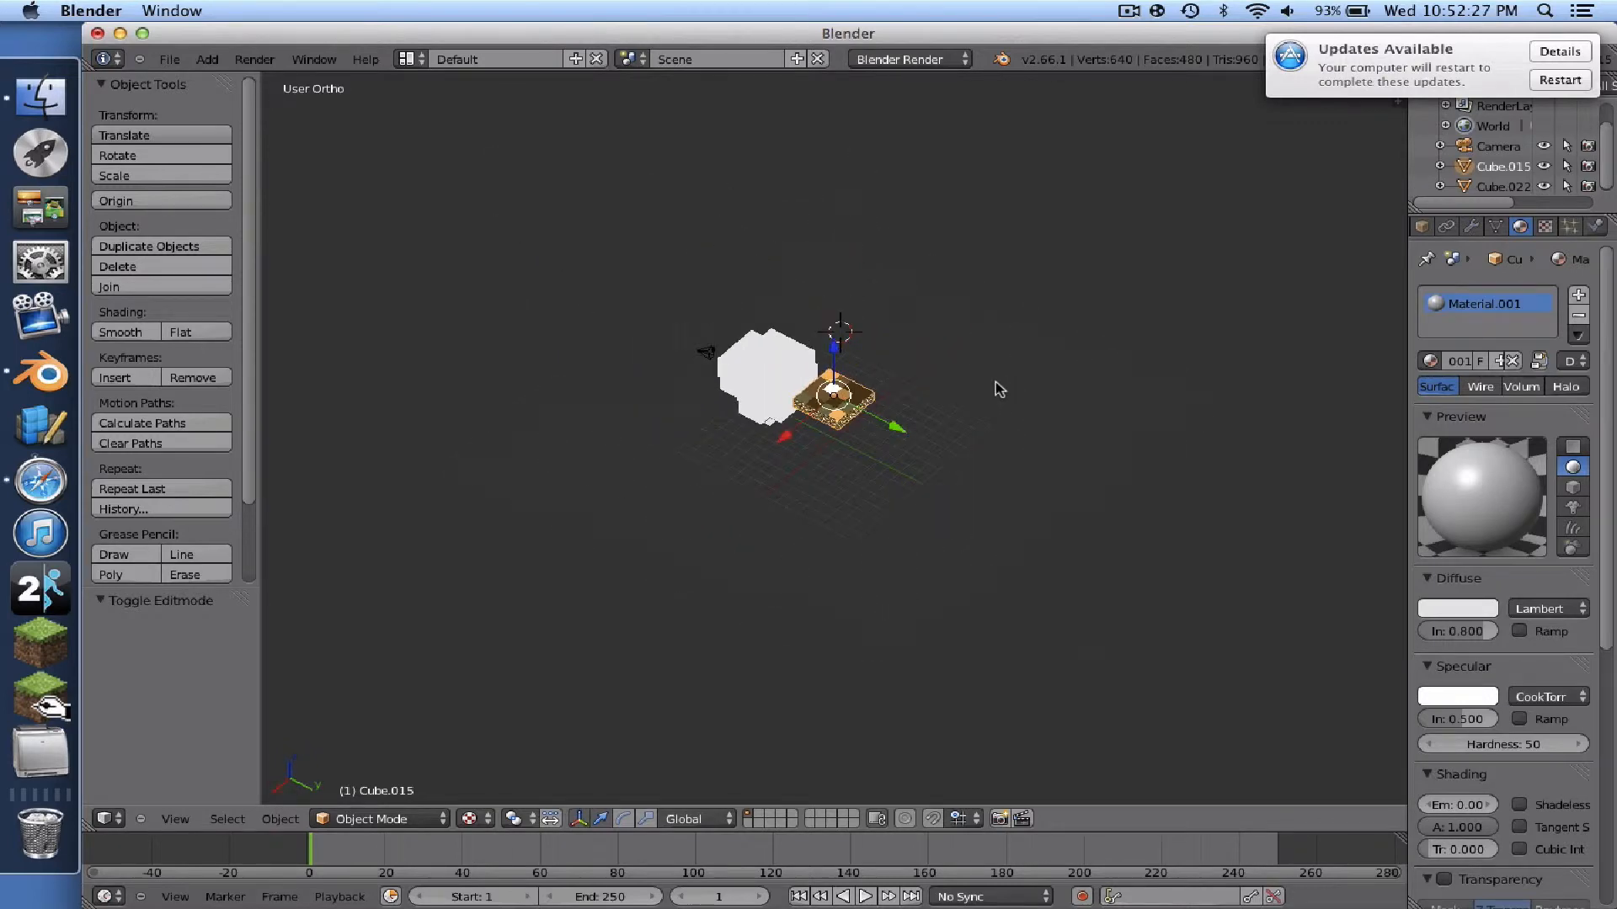
scroll(997, 380, up, 7)
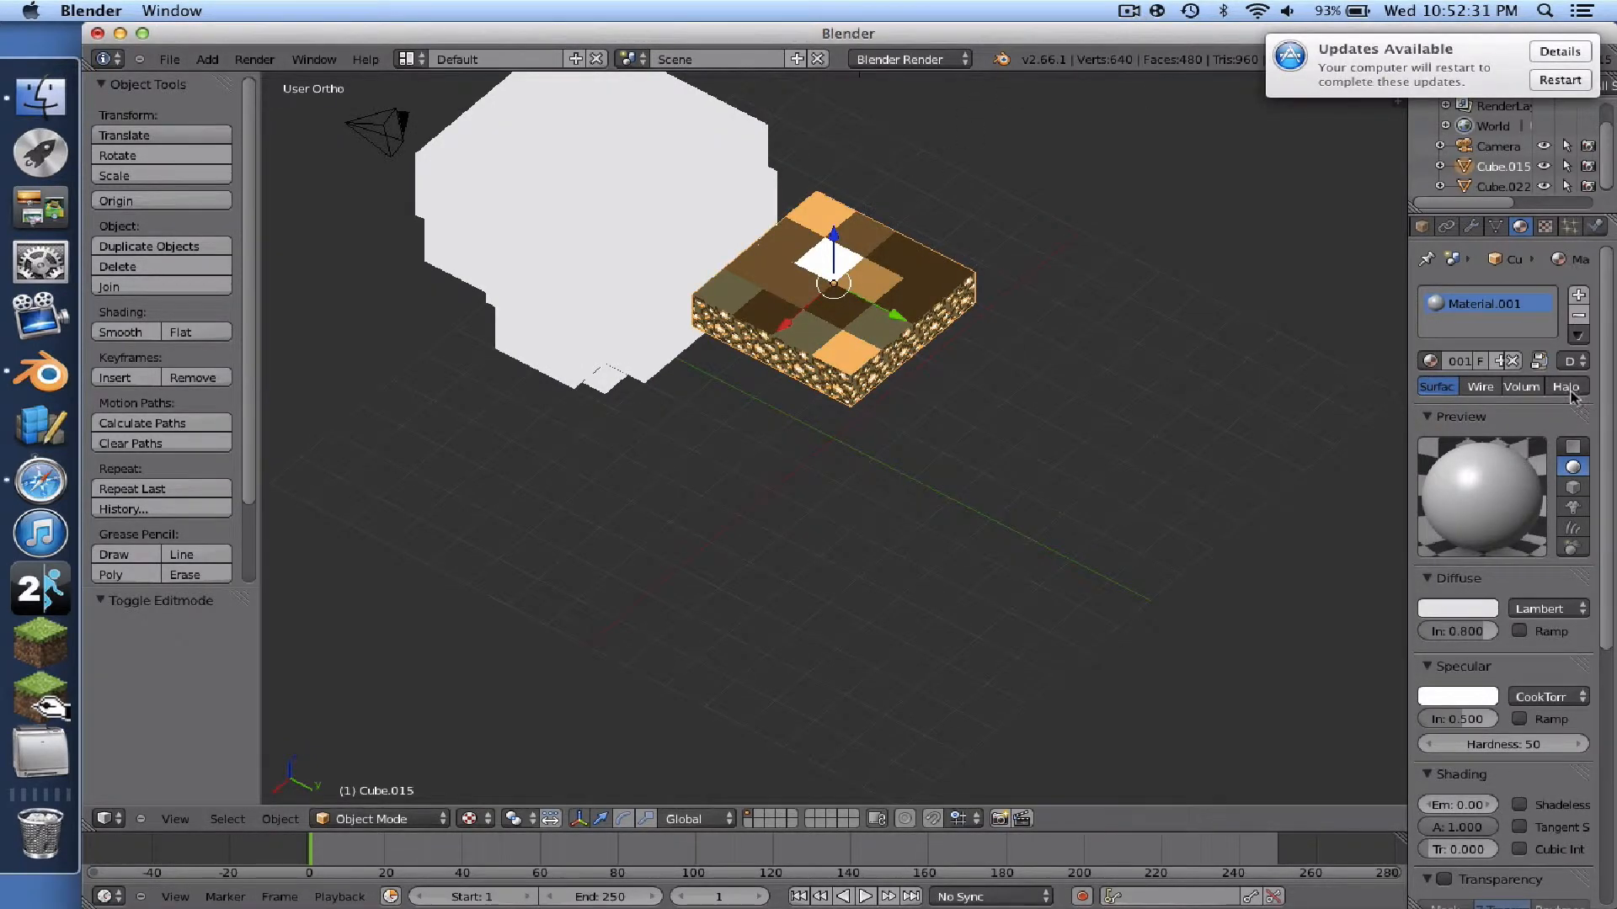
- Remove the Material.001 slot from the glowstone block and give the block a new material
click(1579, 316)
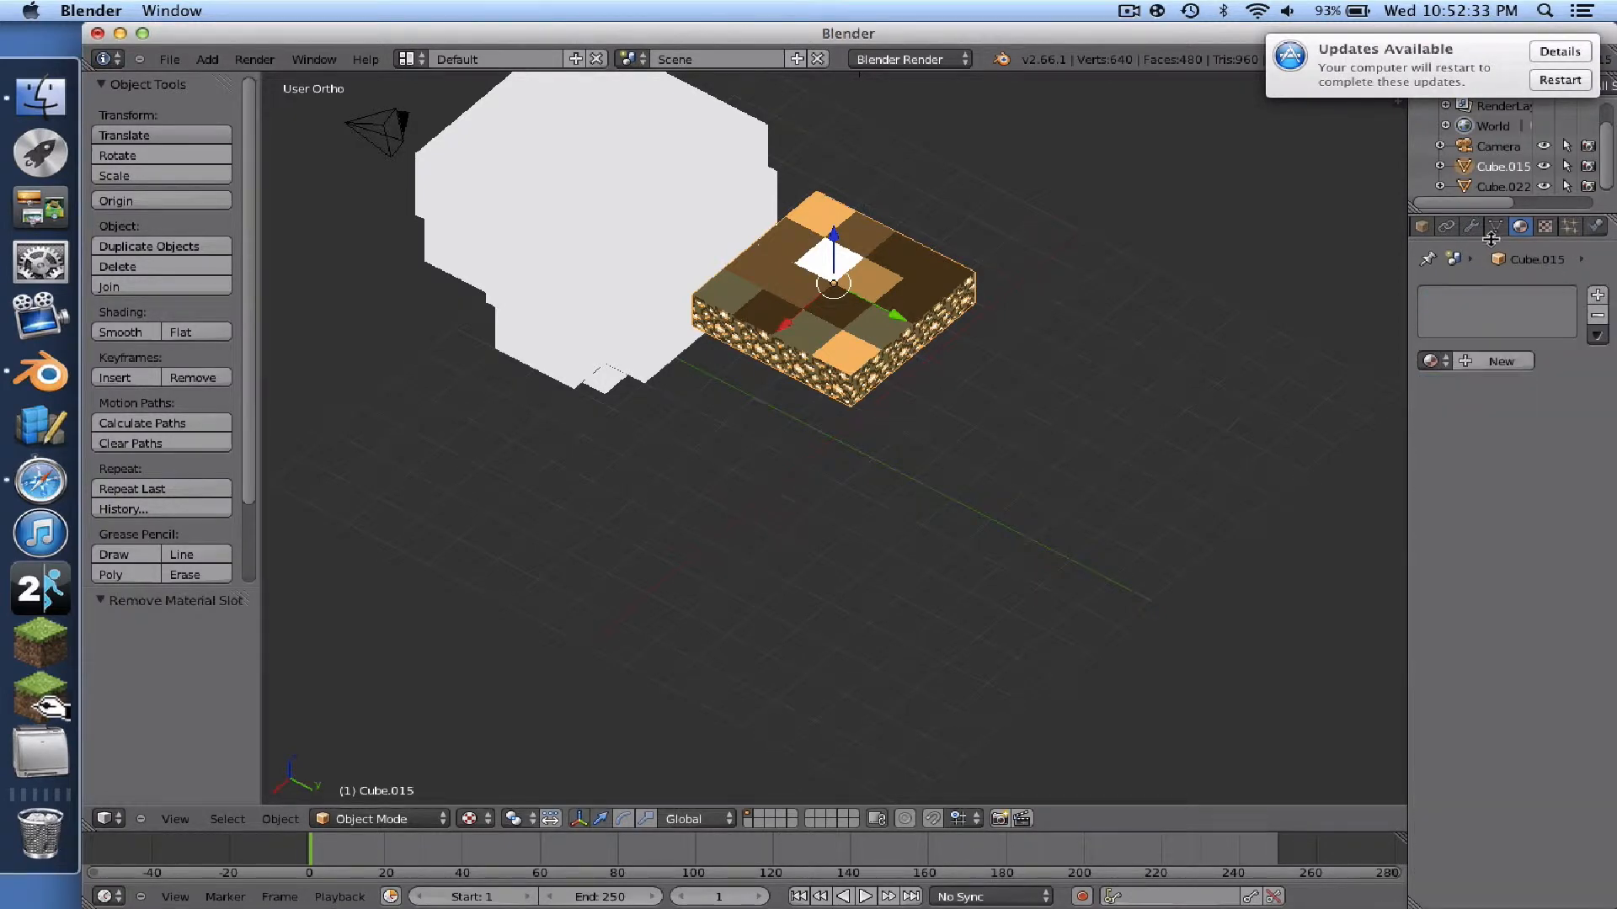
click(1498, 225)
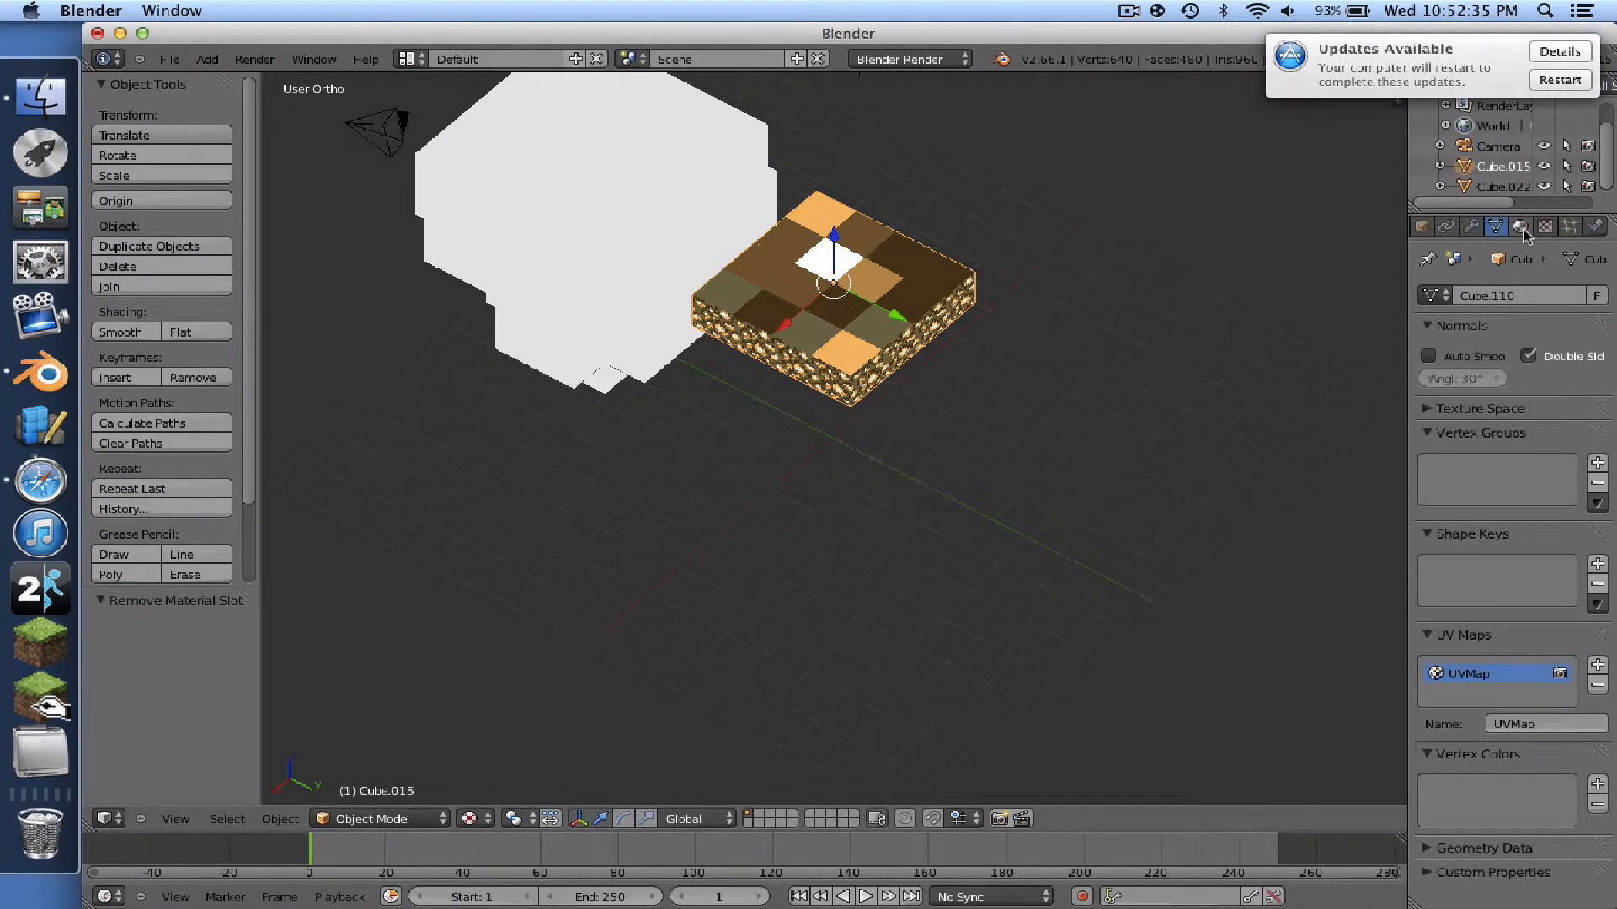
click(1520, 226)
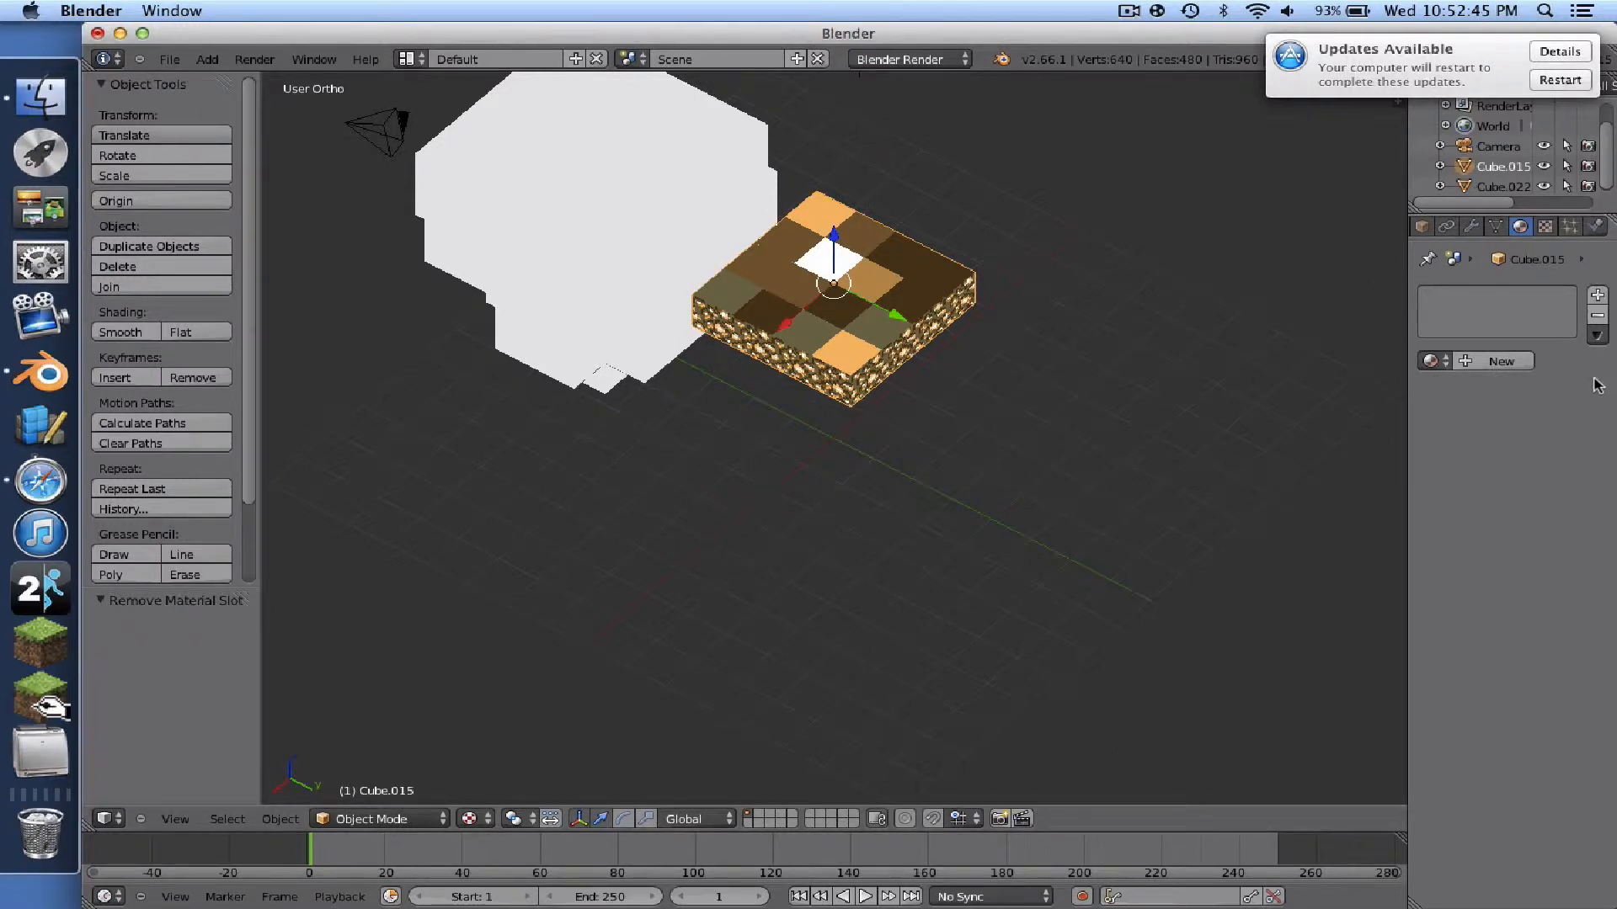
click(1495, 362)
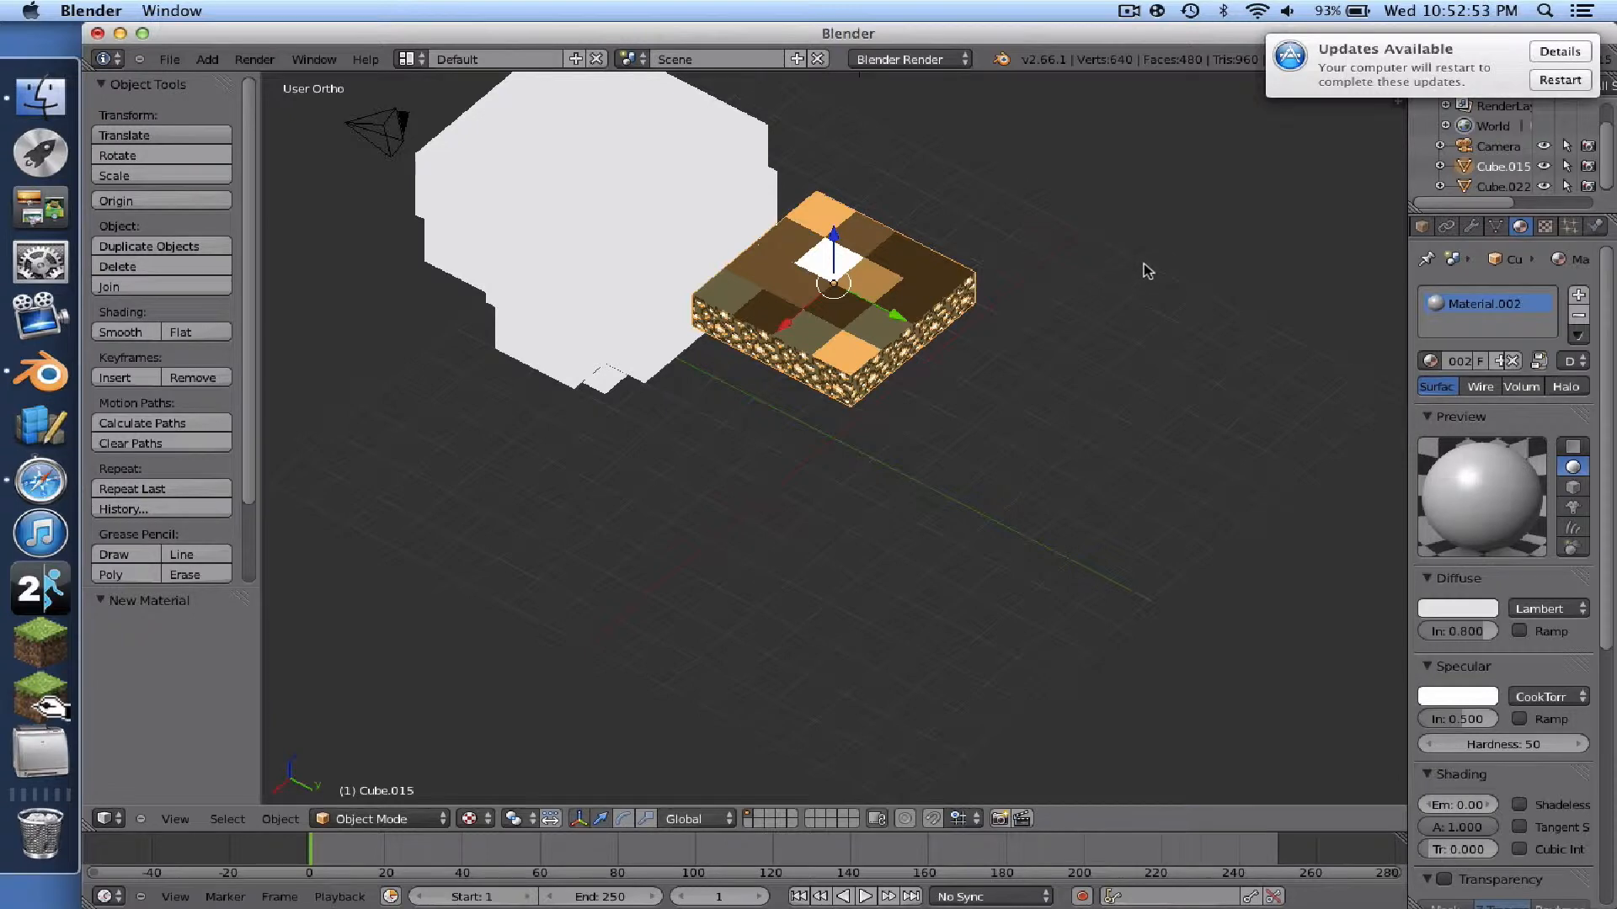
click(1125, 12)
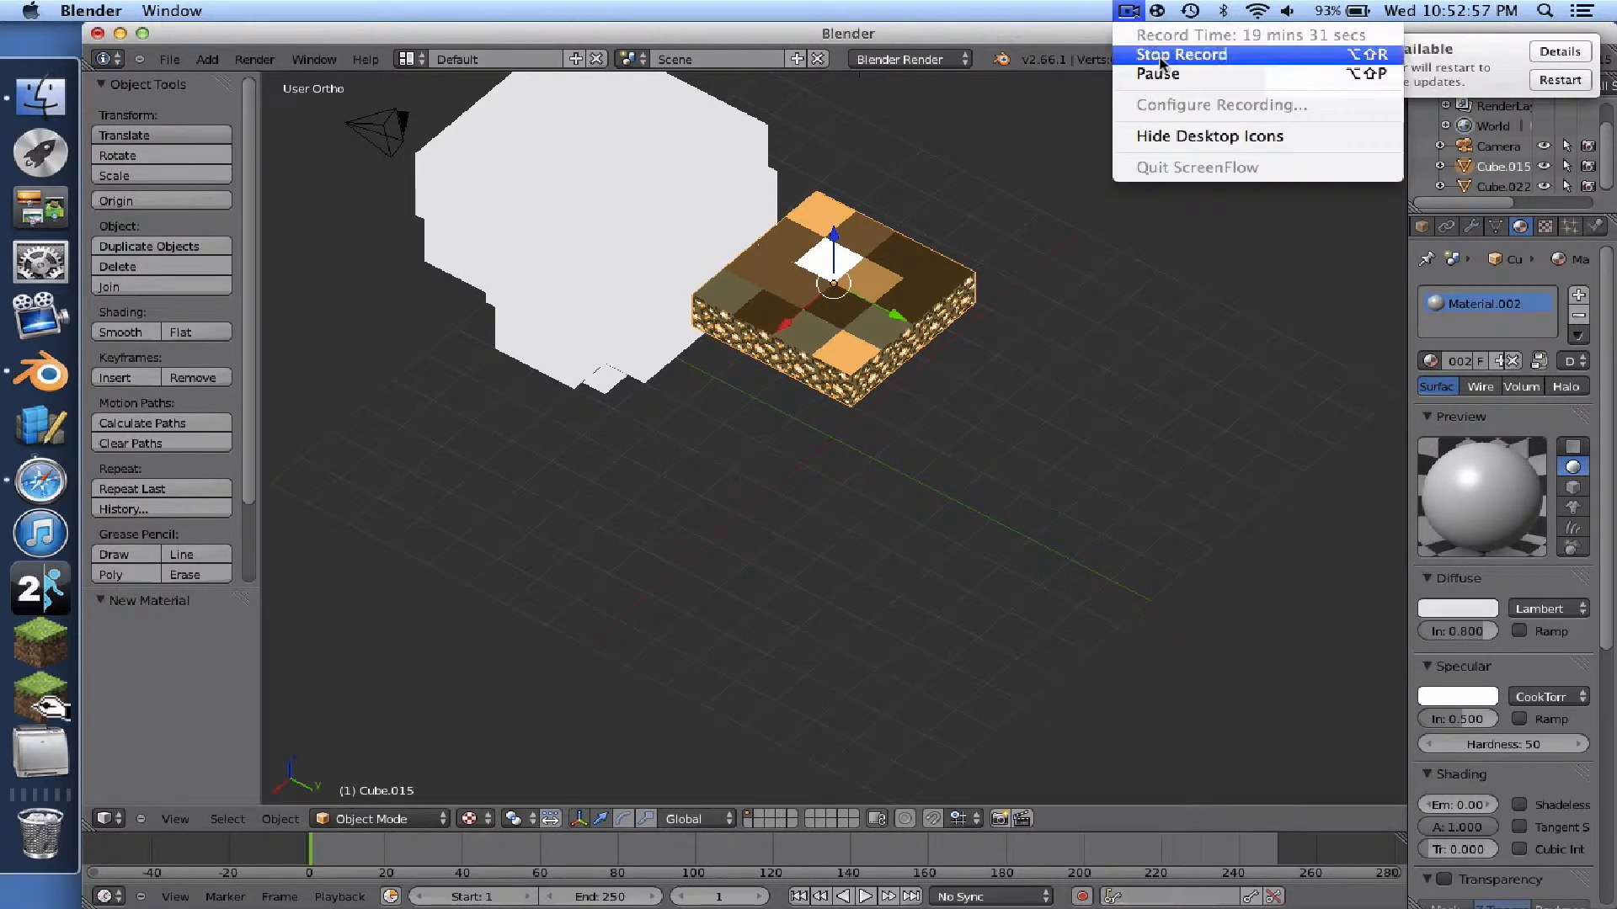
click(1138, 72)
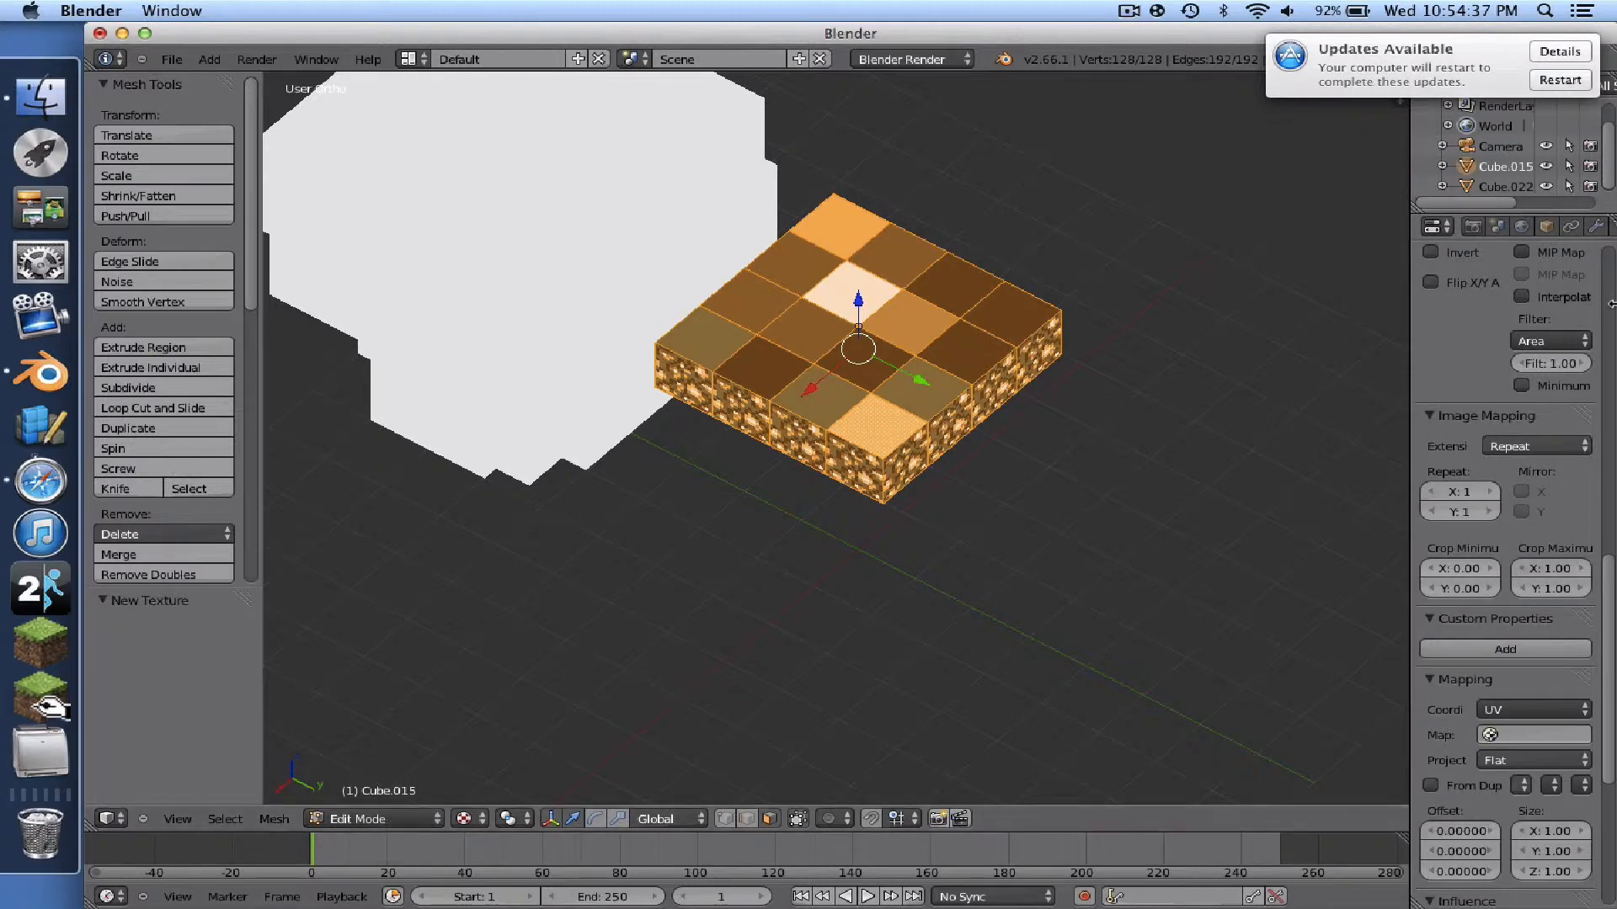
- Look at the UV Unwrap options for the block's mesh and review the lightgem.png texture's image sampling and mapping settings
click(274, 819)
mouse_move(387, 665)
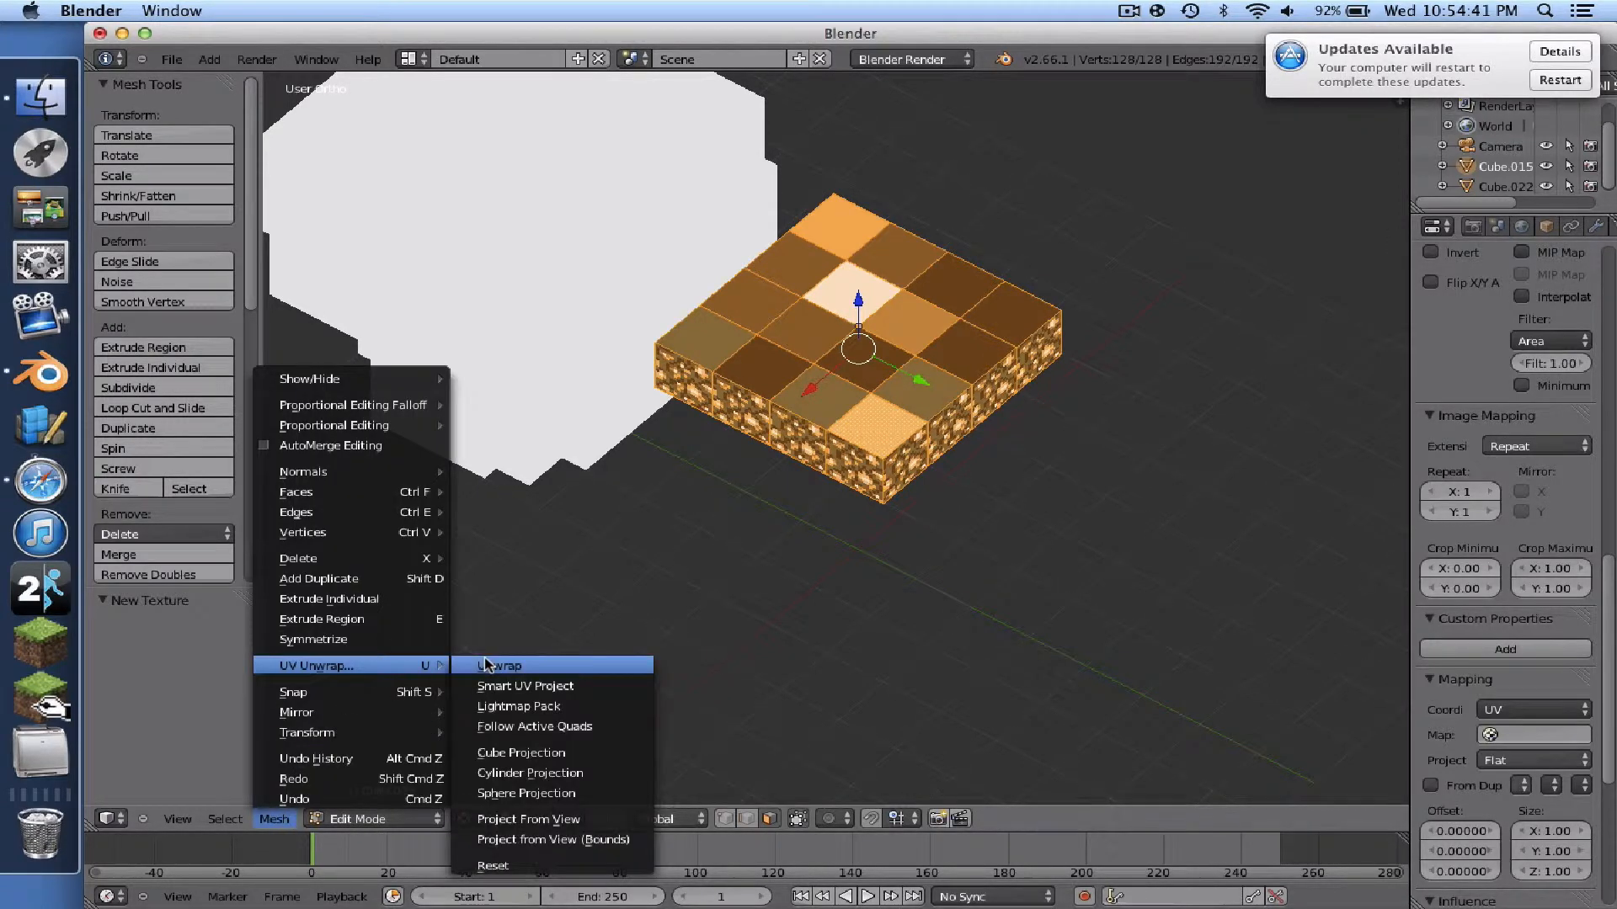
click(644, 667)
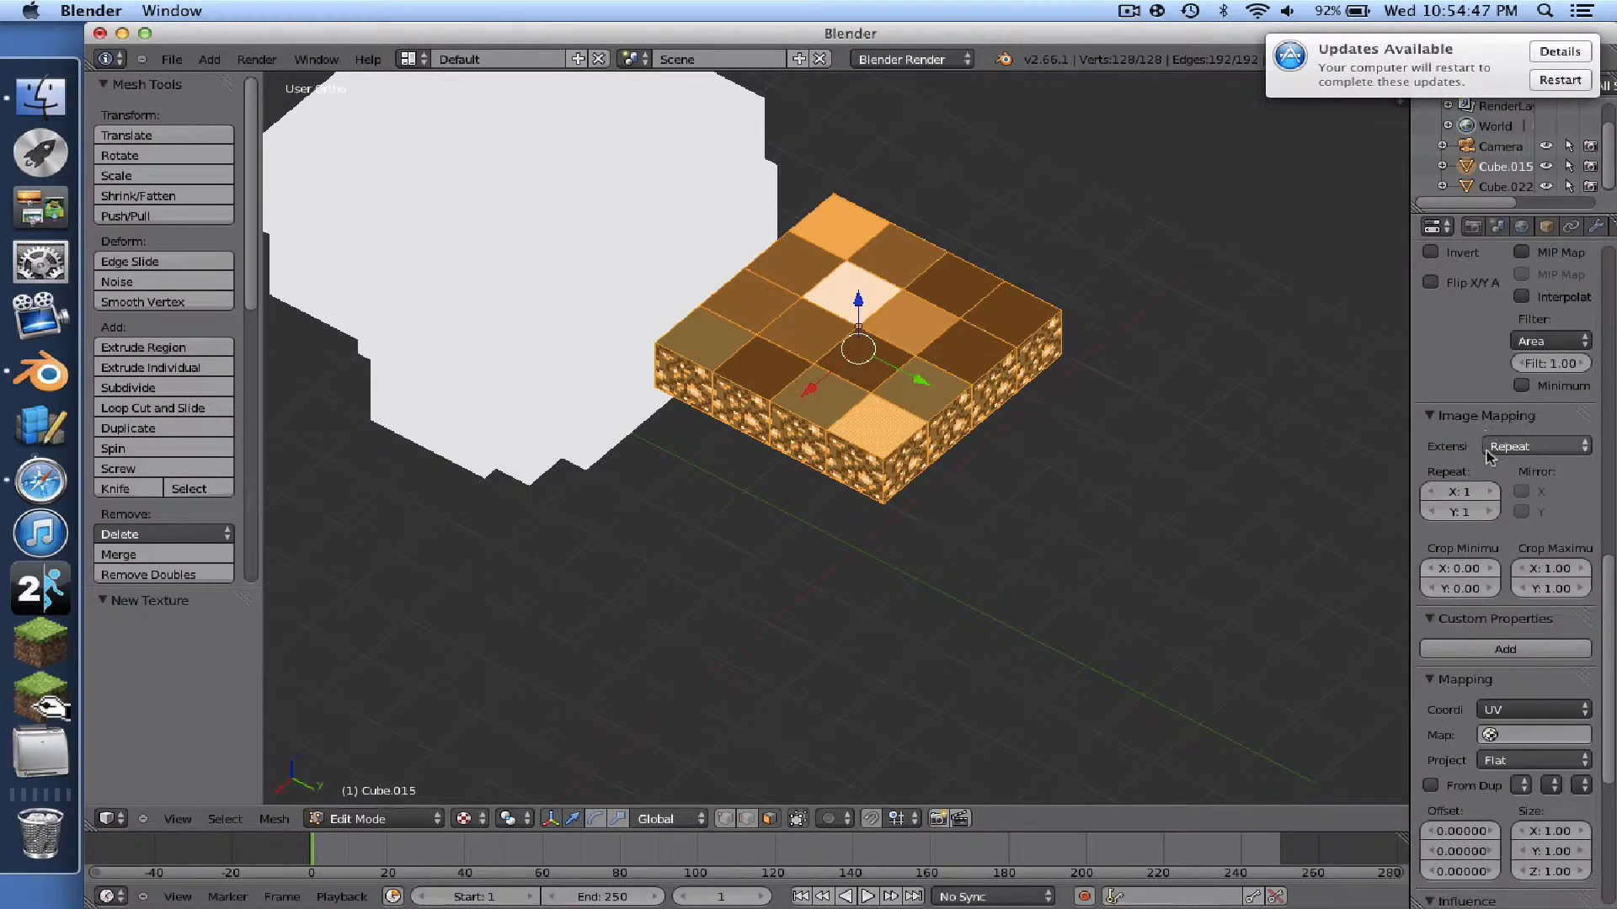
scroll(1489, 457, up, 9)
scroll(1559, 233, down, 3)
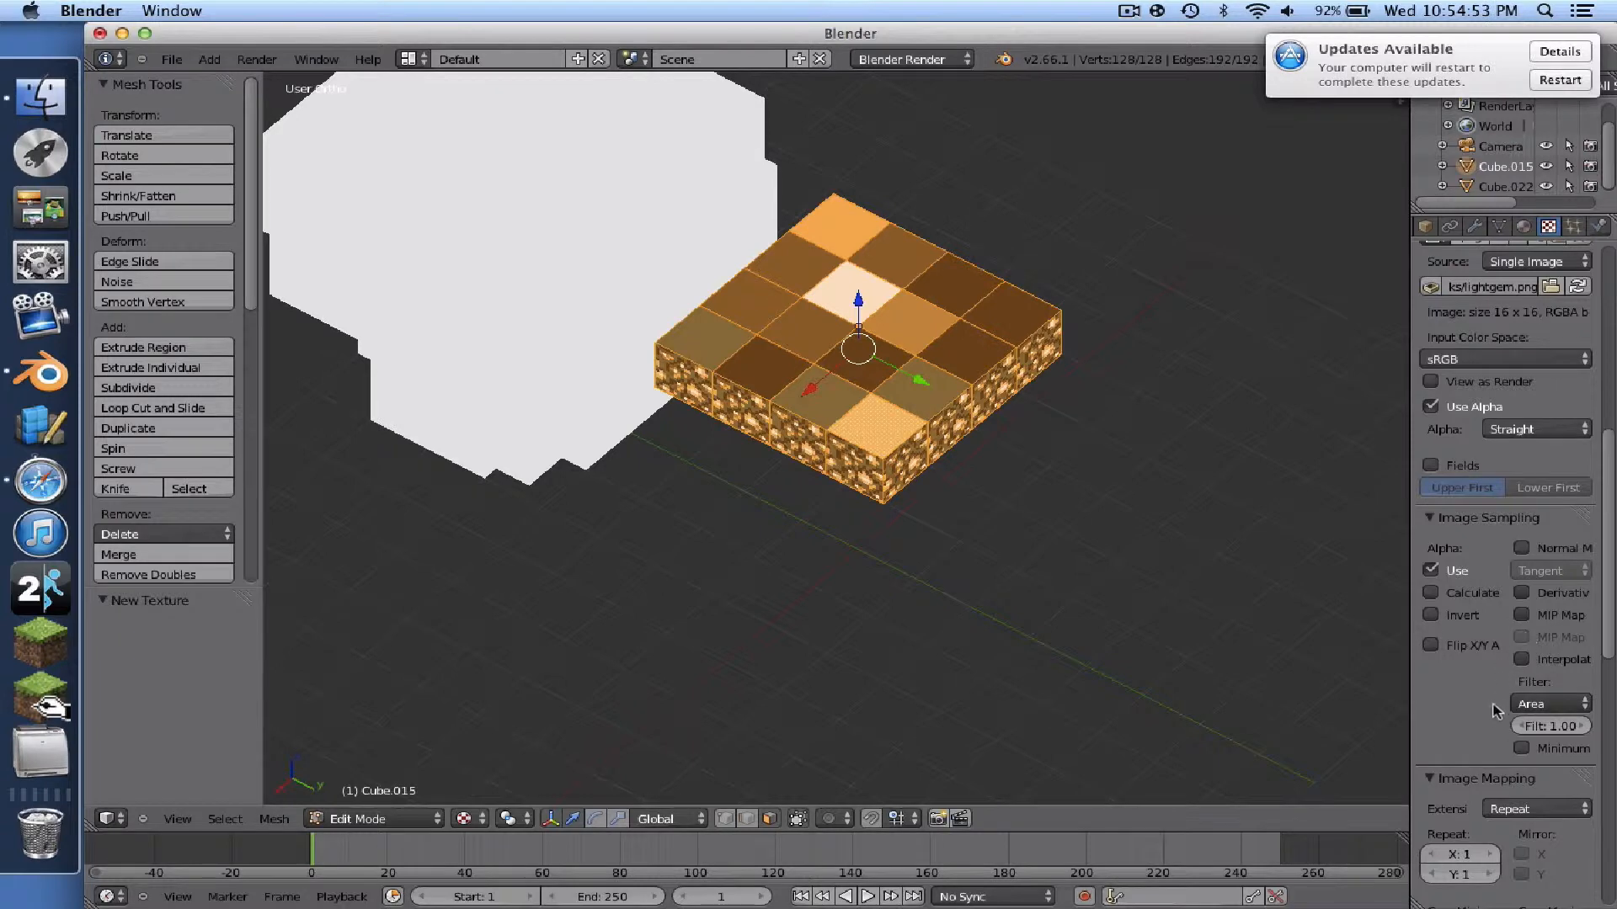
- Set the lightgem.png texture's mapping coordinates to UV and assign the UVMap layer as its map
scroll(1477, 684, down, 5)
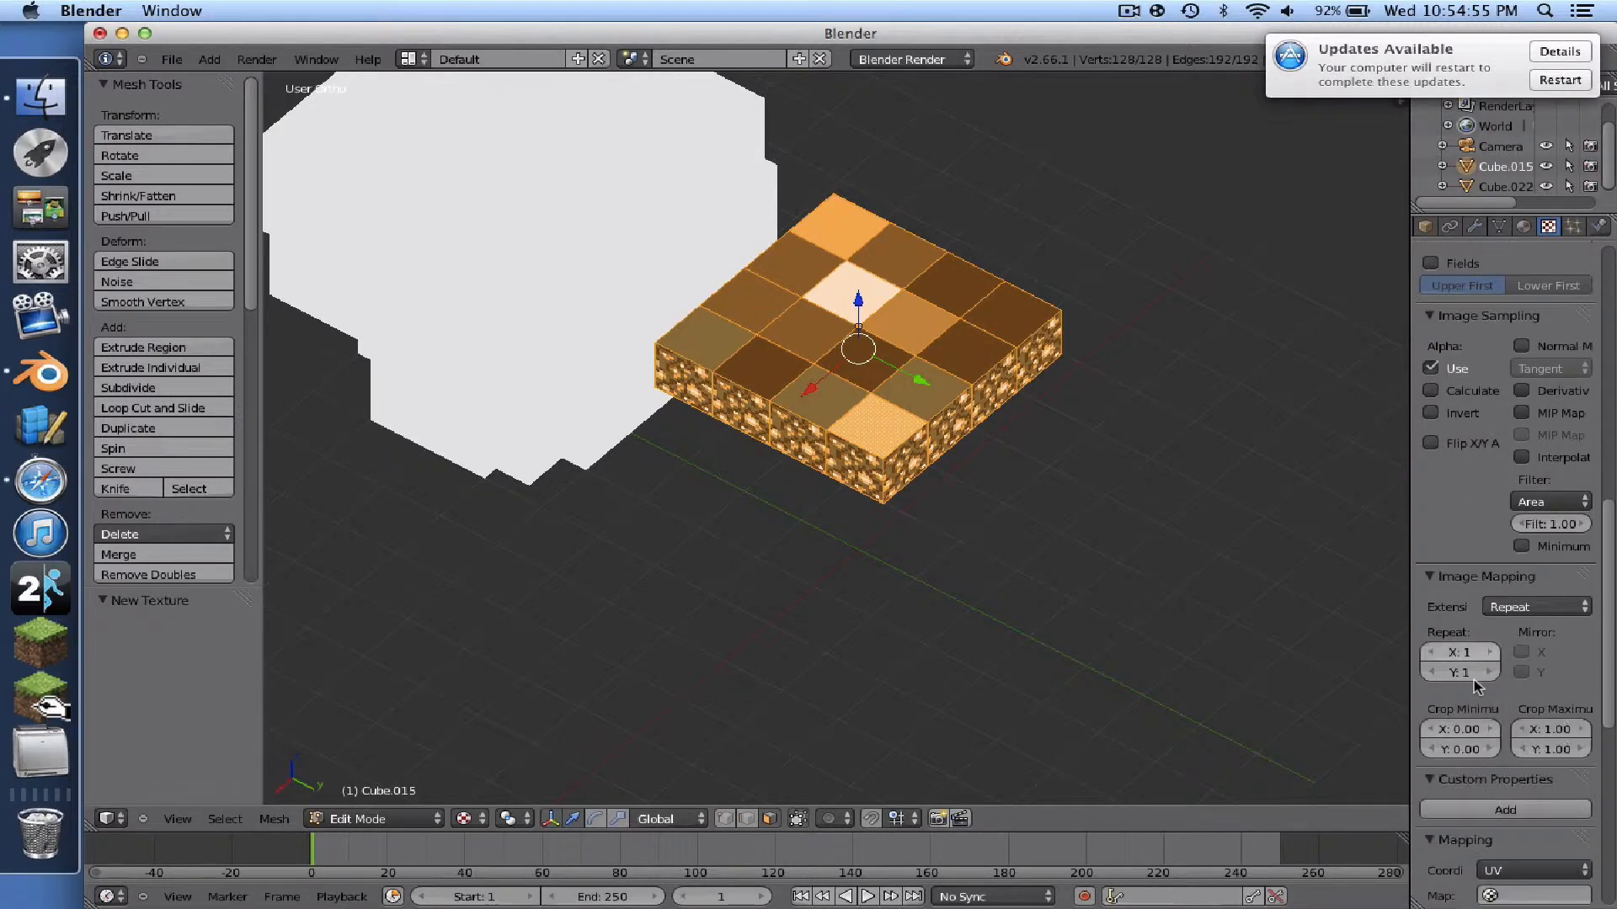
scroll(1474, 682, down, 5)
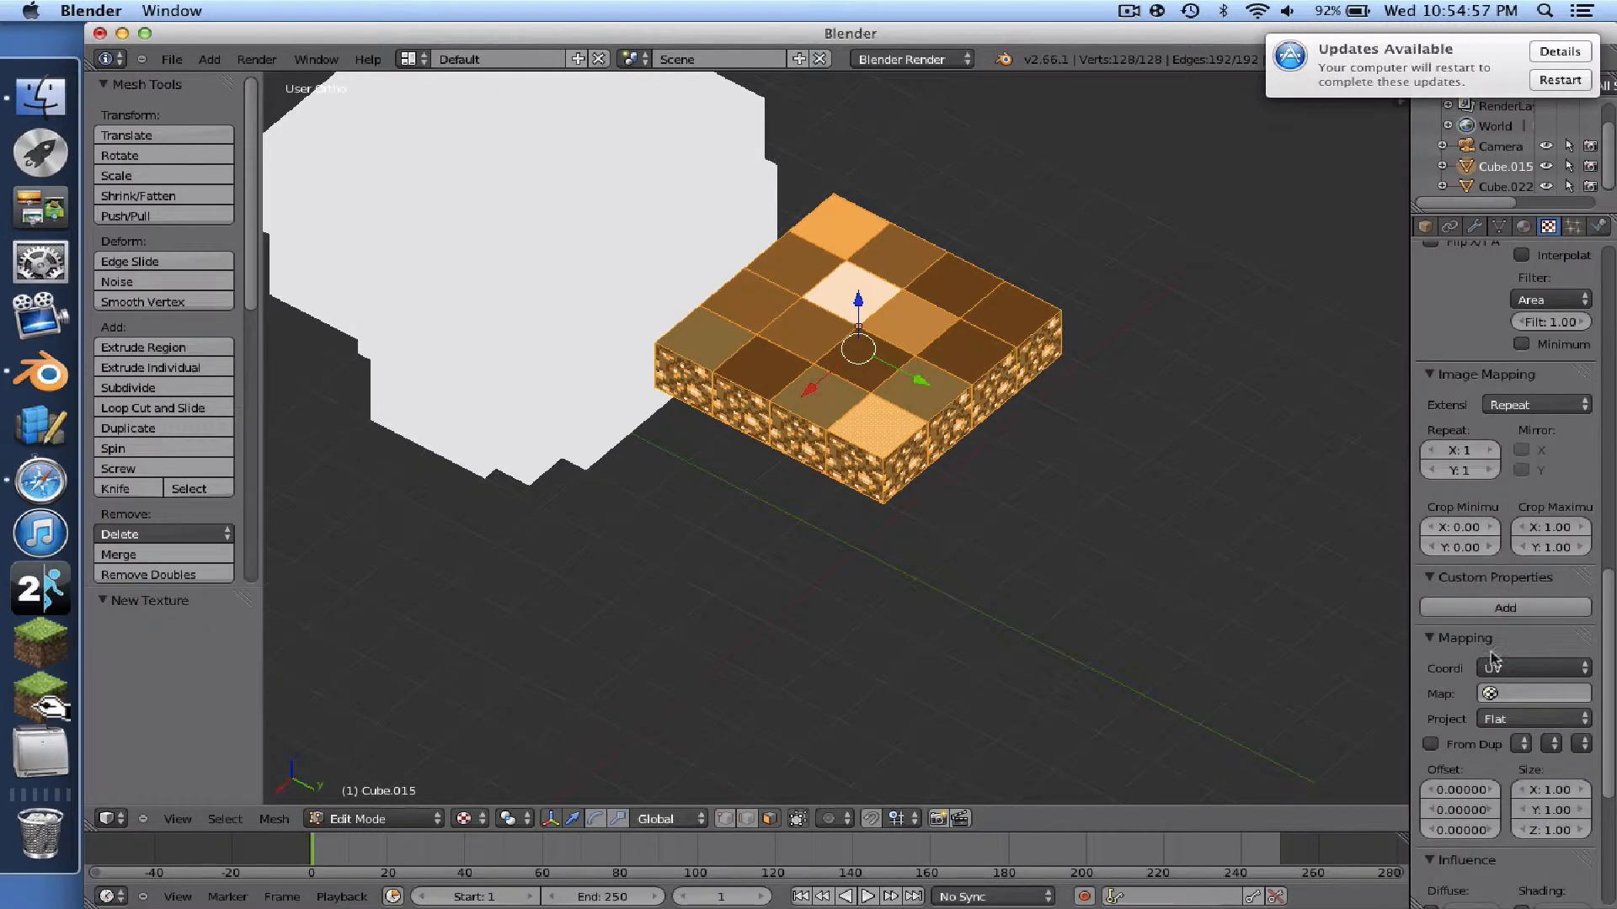
click(1492, 669)
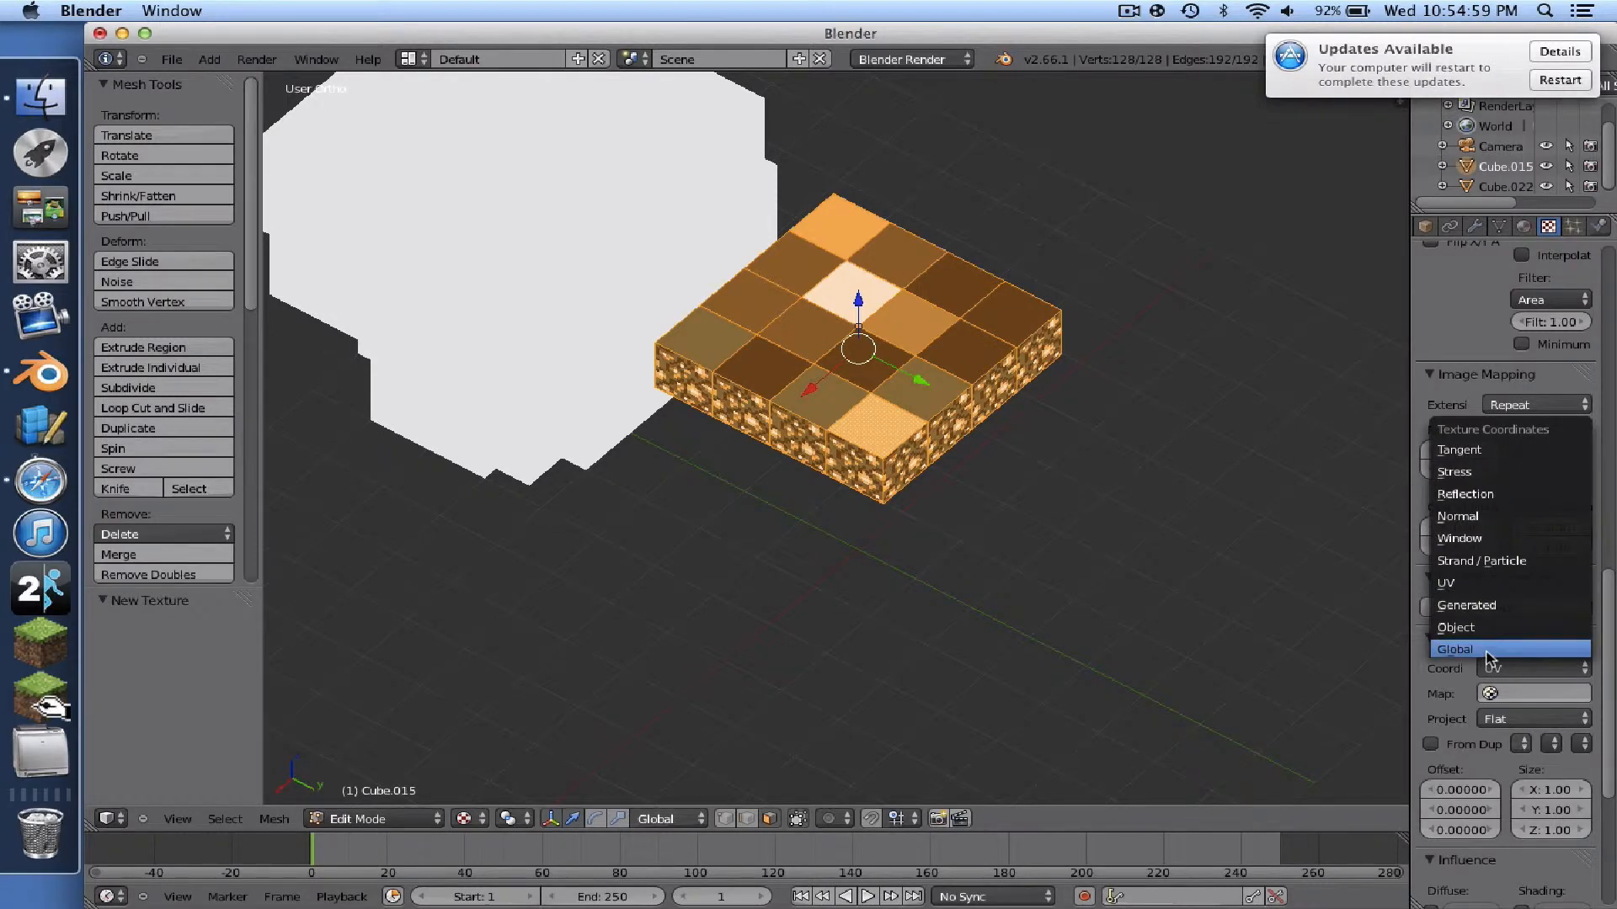
click(1476, 592)
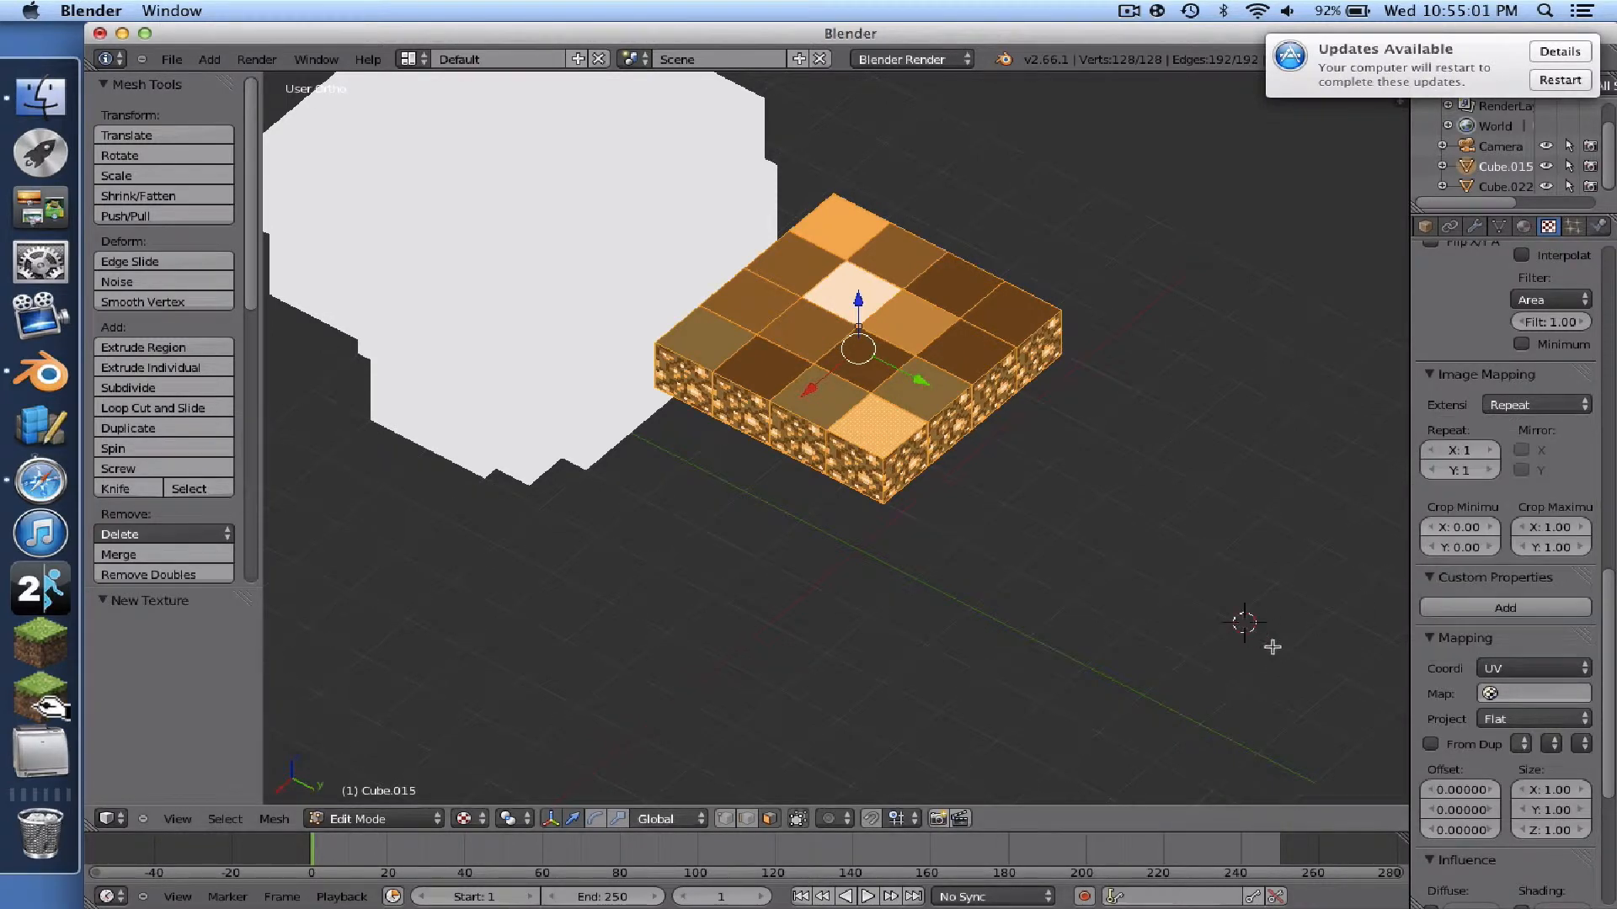
click(1547, 696)
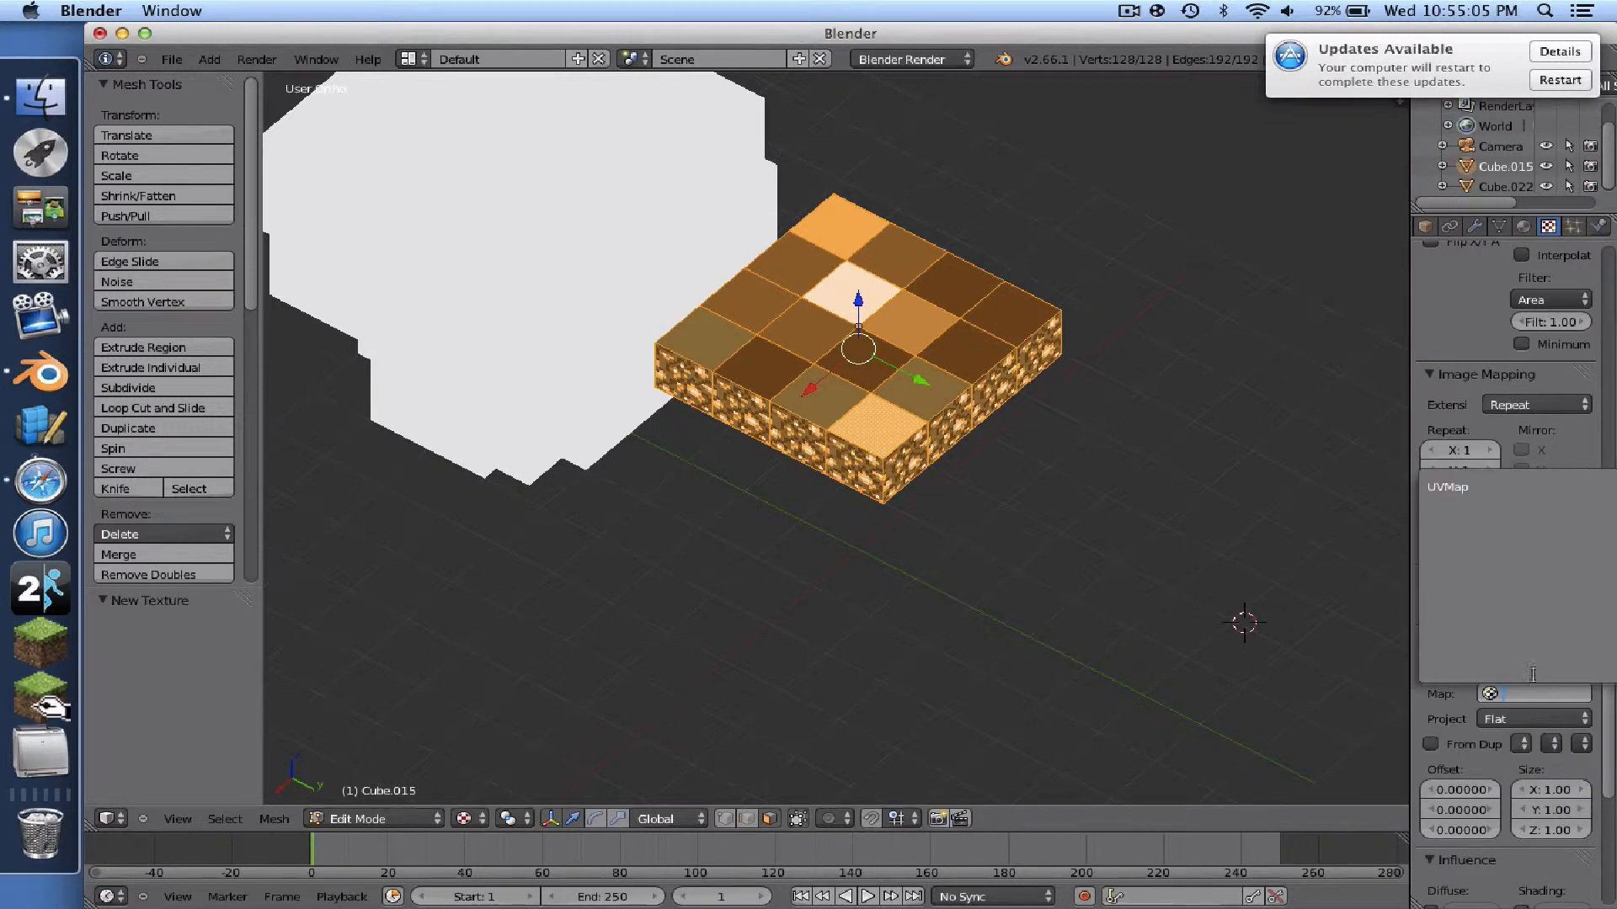
click(1484, 496)
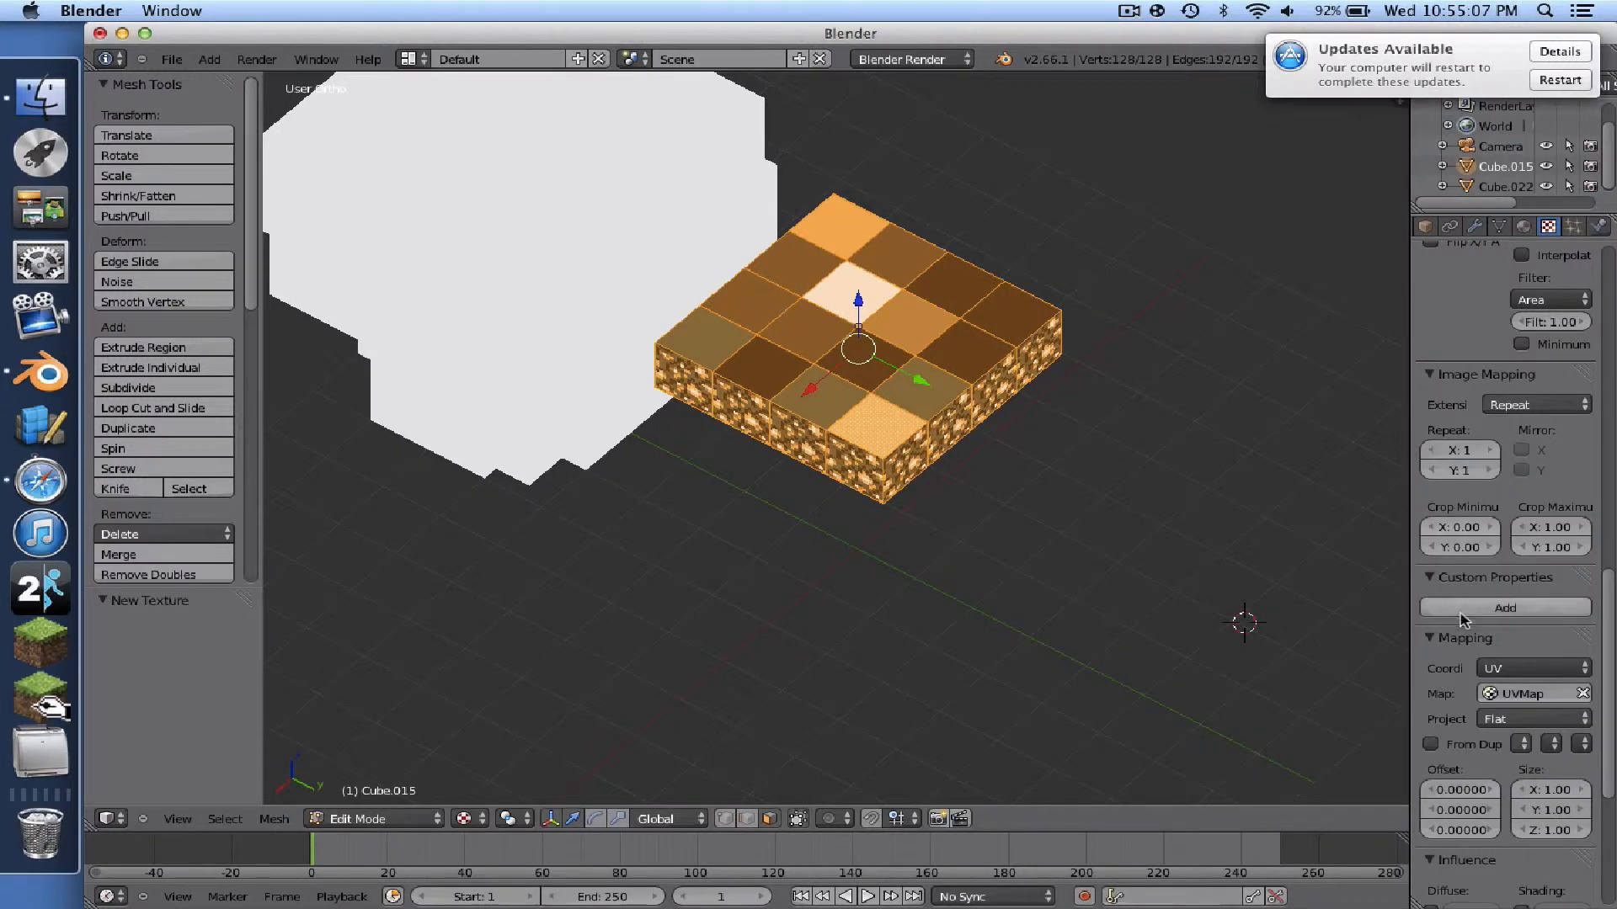
- Check the texture's image and sampling settings, render the scene to inspect the textured glowstone block, and return to the 3D view
scroll(1456, 590, up, 10)
scroll(1449, 648, up, 7)
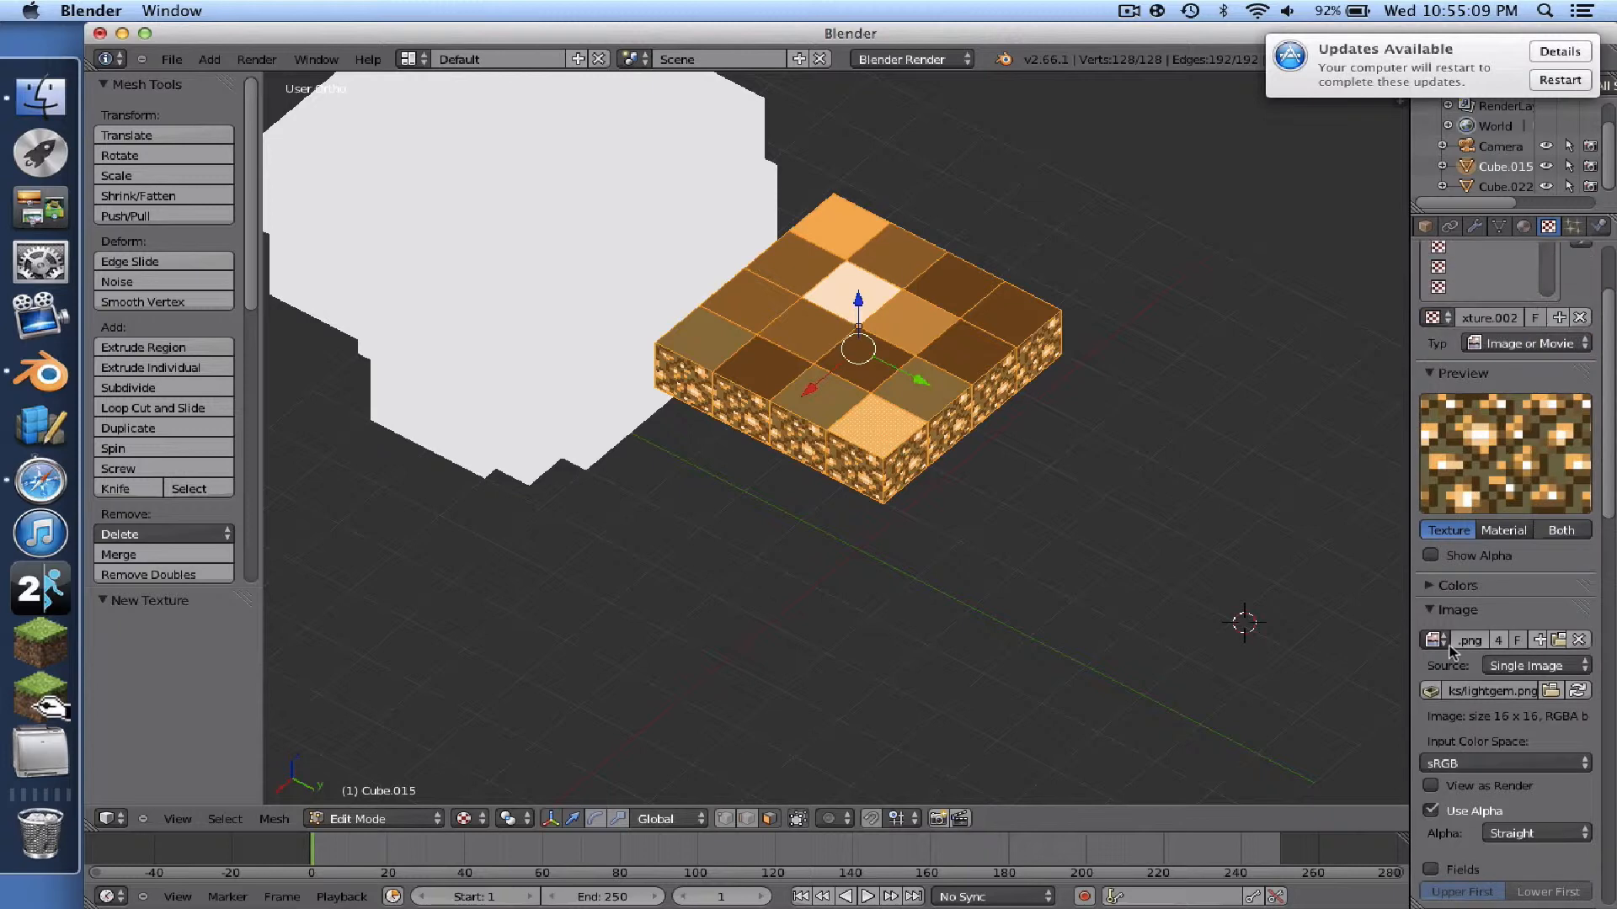
scroll(1451, 652, down, 4)
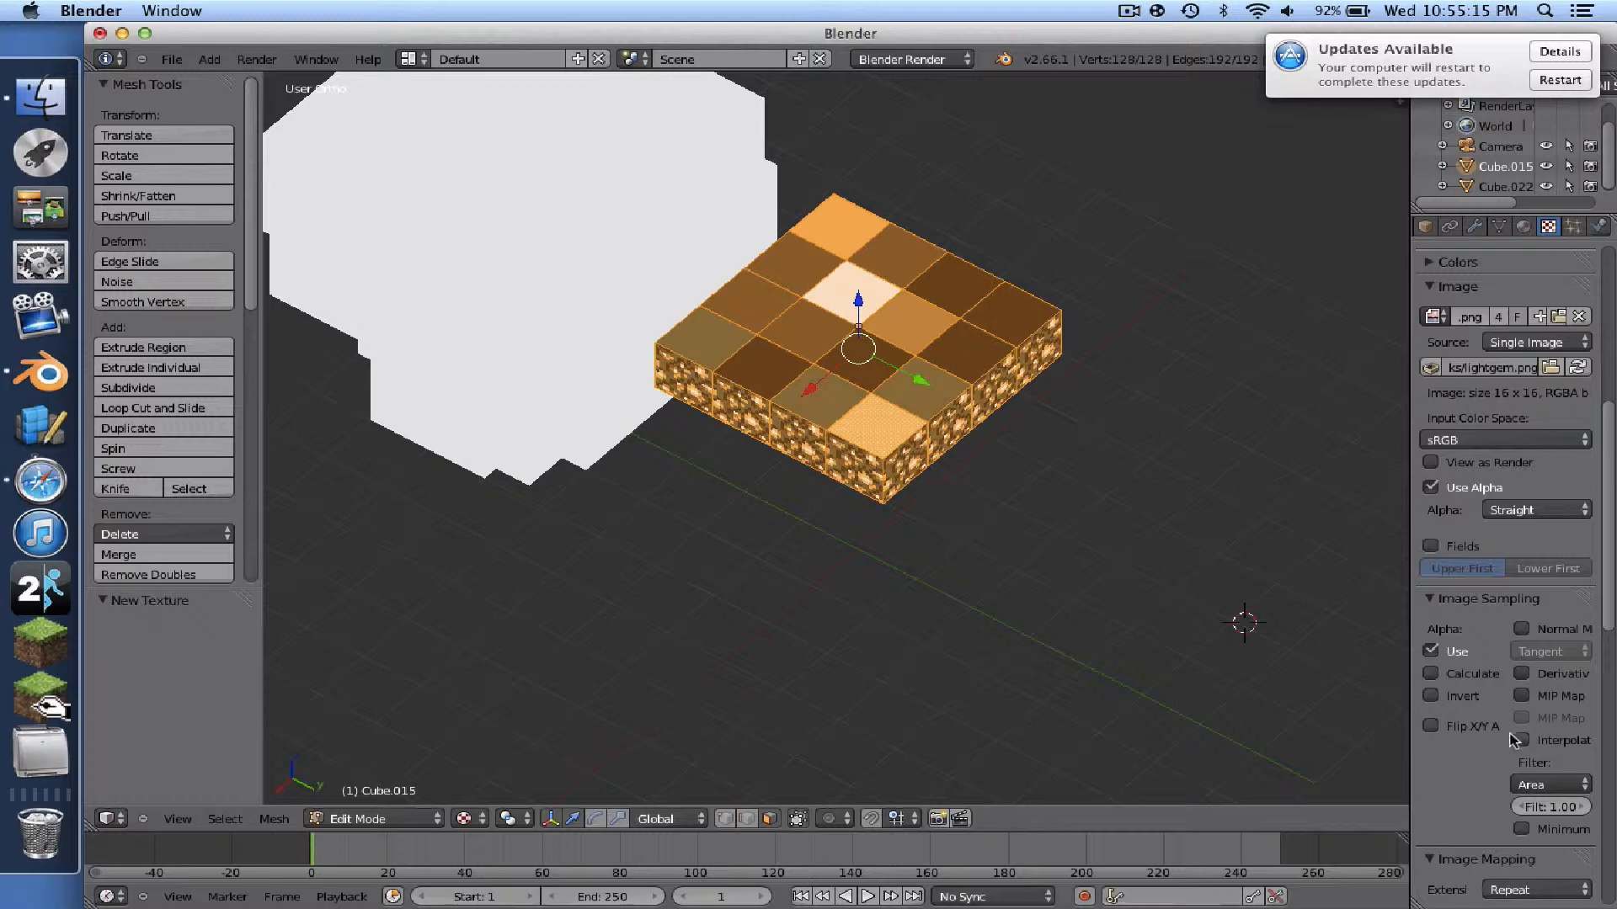
scroll(1100, 393, down, 1)
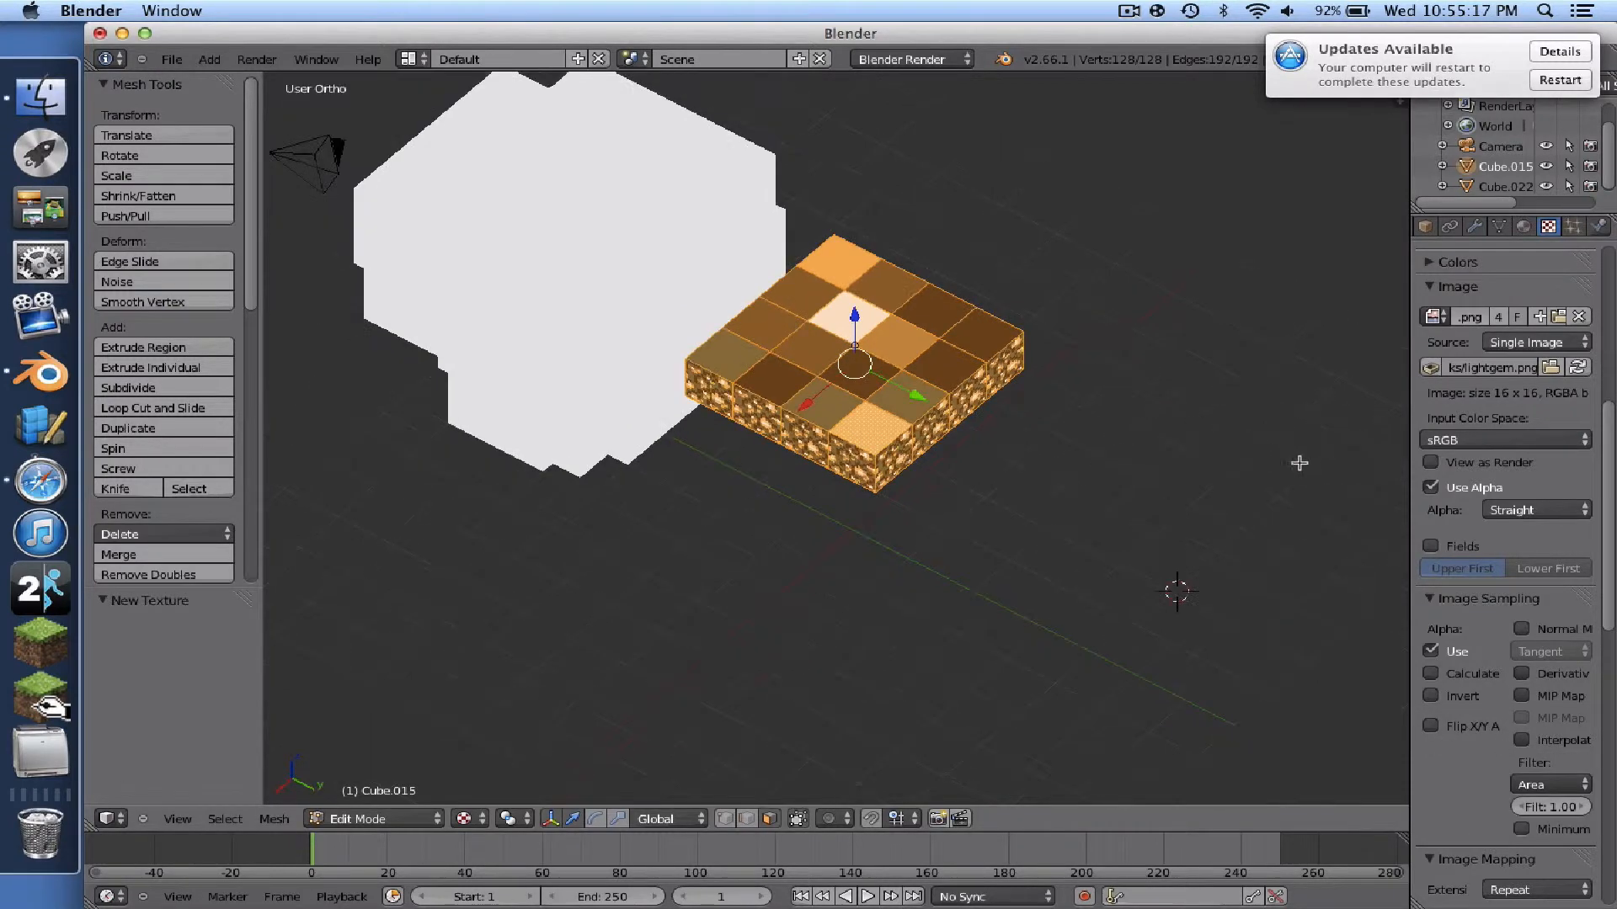
scroll(1523, 533, up, 8)
click(256, 59)
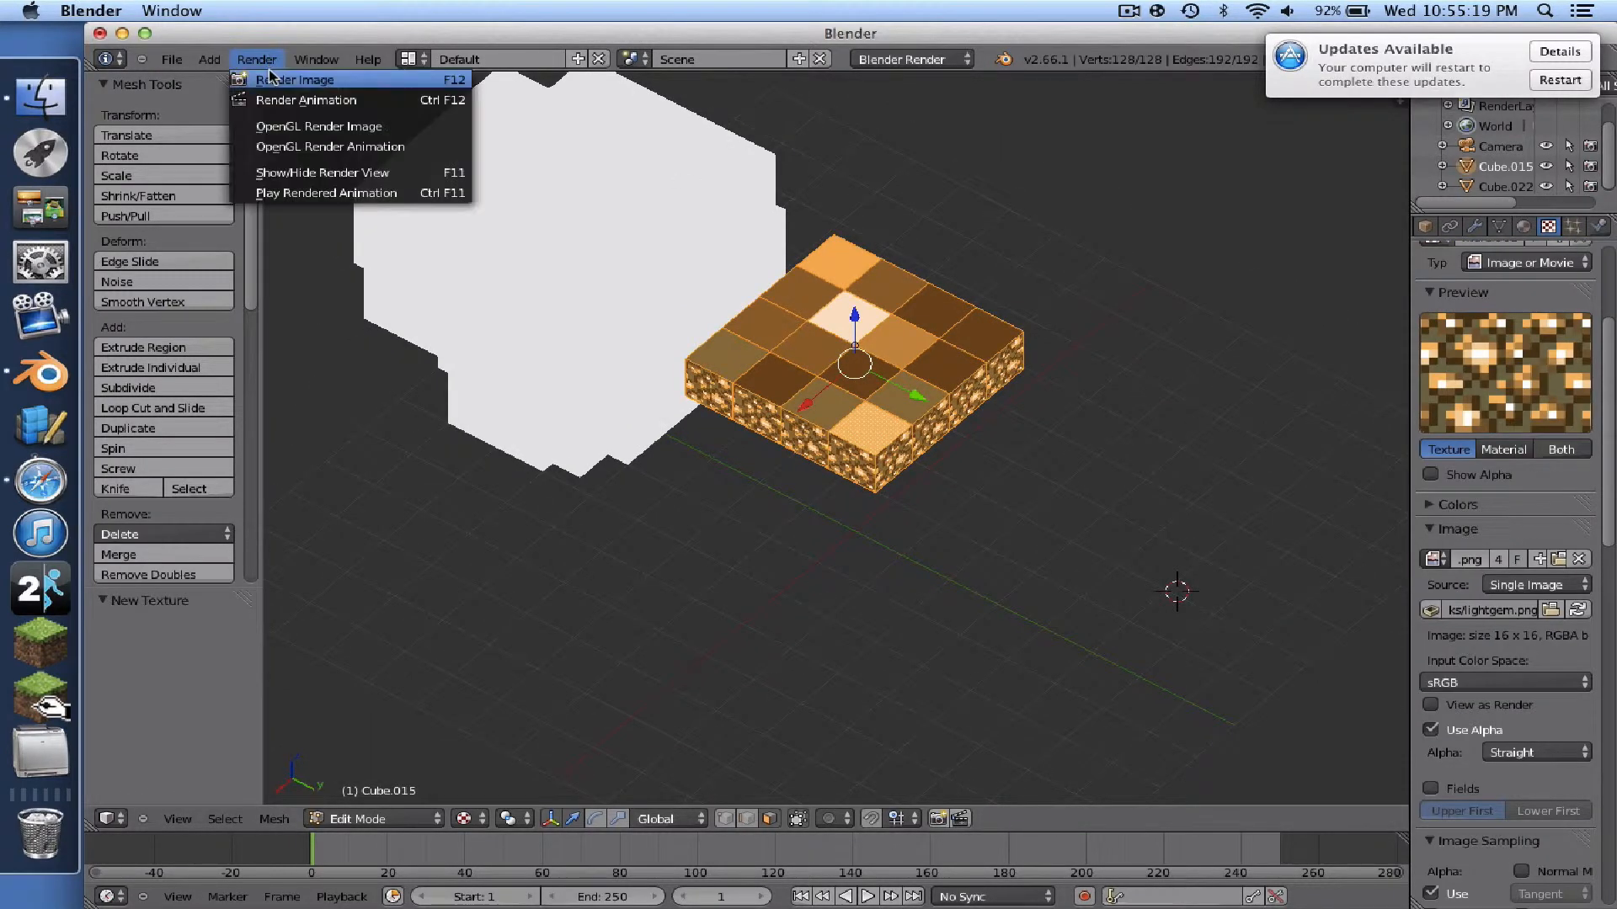
click(276, 72)
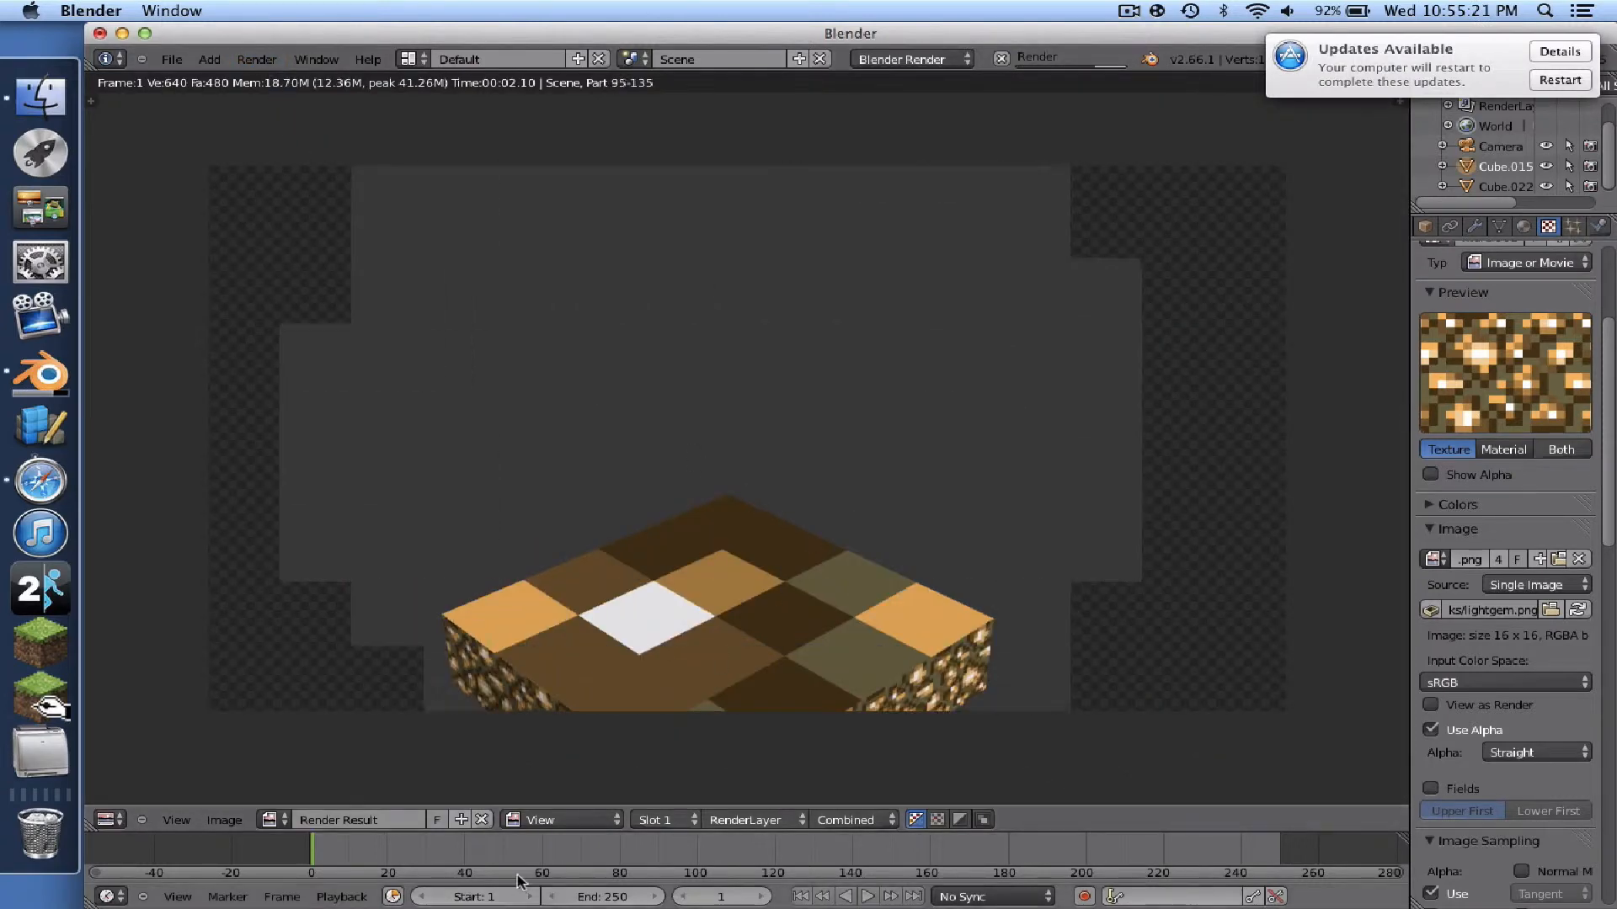
click(114, 819)
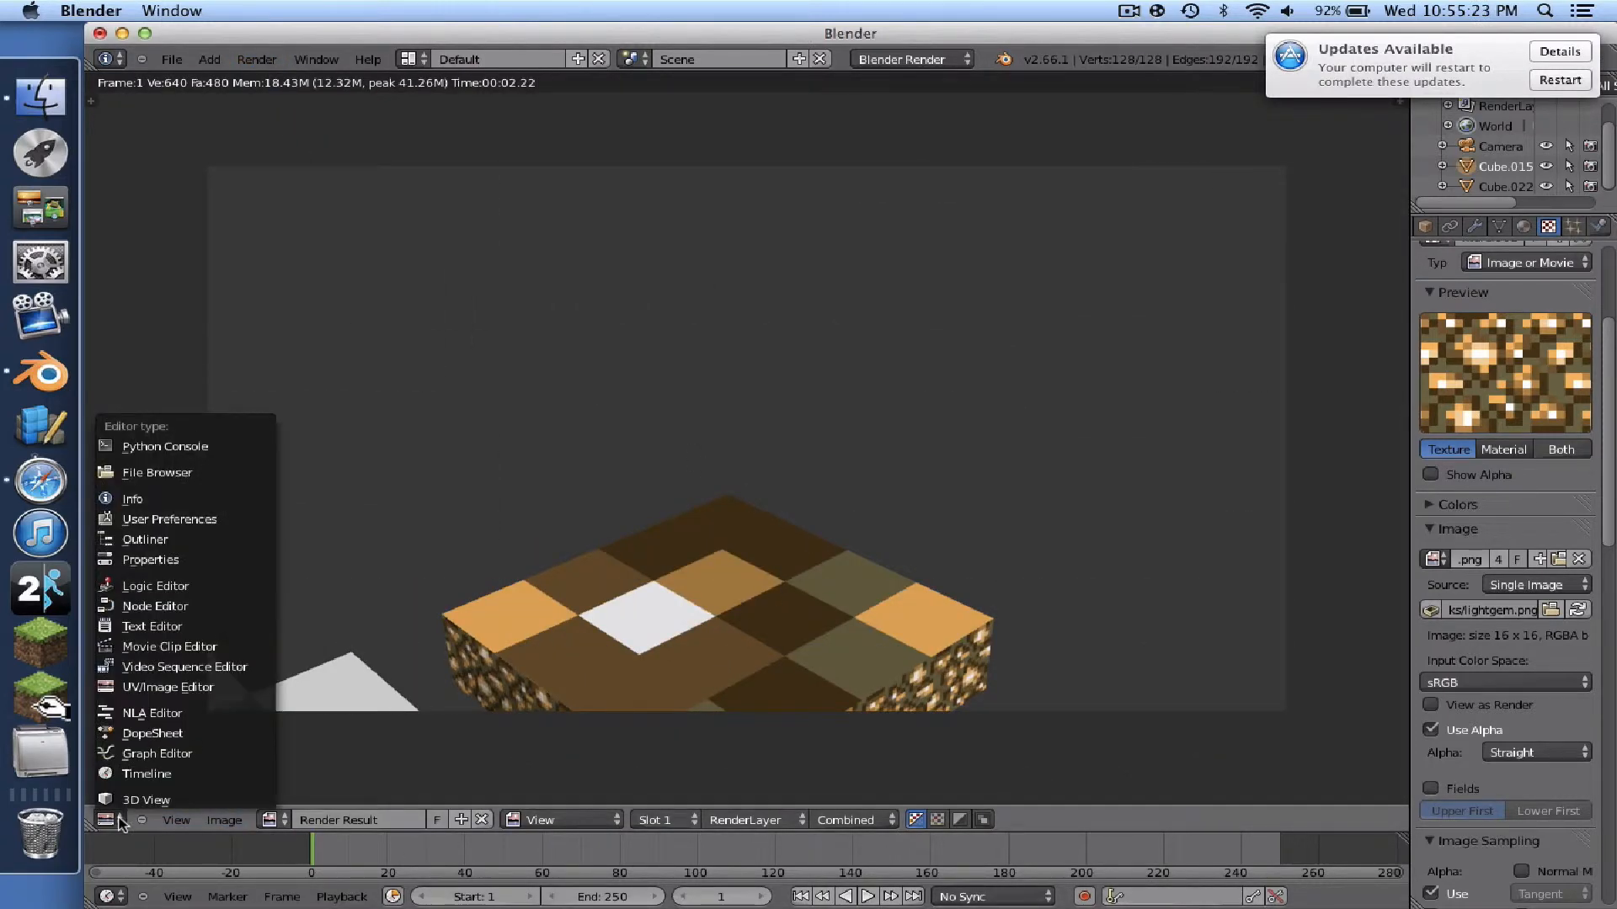
click(161, 793)
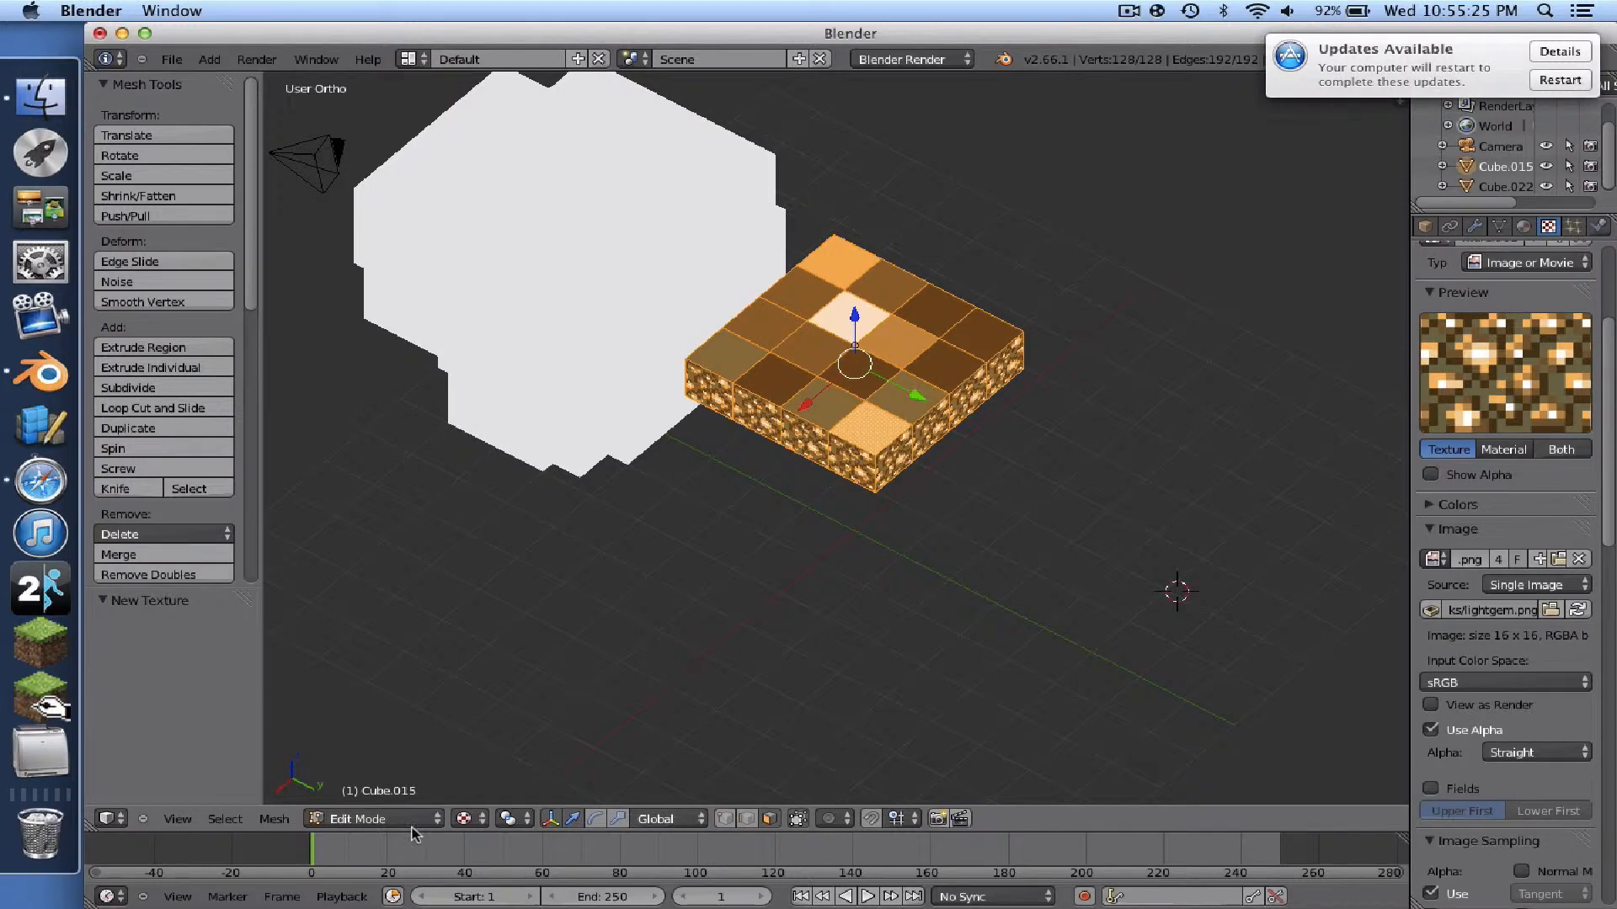
- Switch to Object Mode and move the glowstone block -6 along Y and -1 along Z into the white shape
click(374, 819)
click(371, 800)
middle_drag(1072, 451, 989, 333)
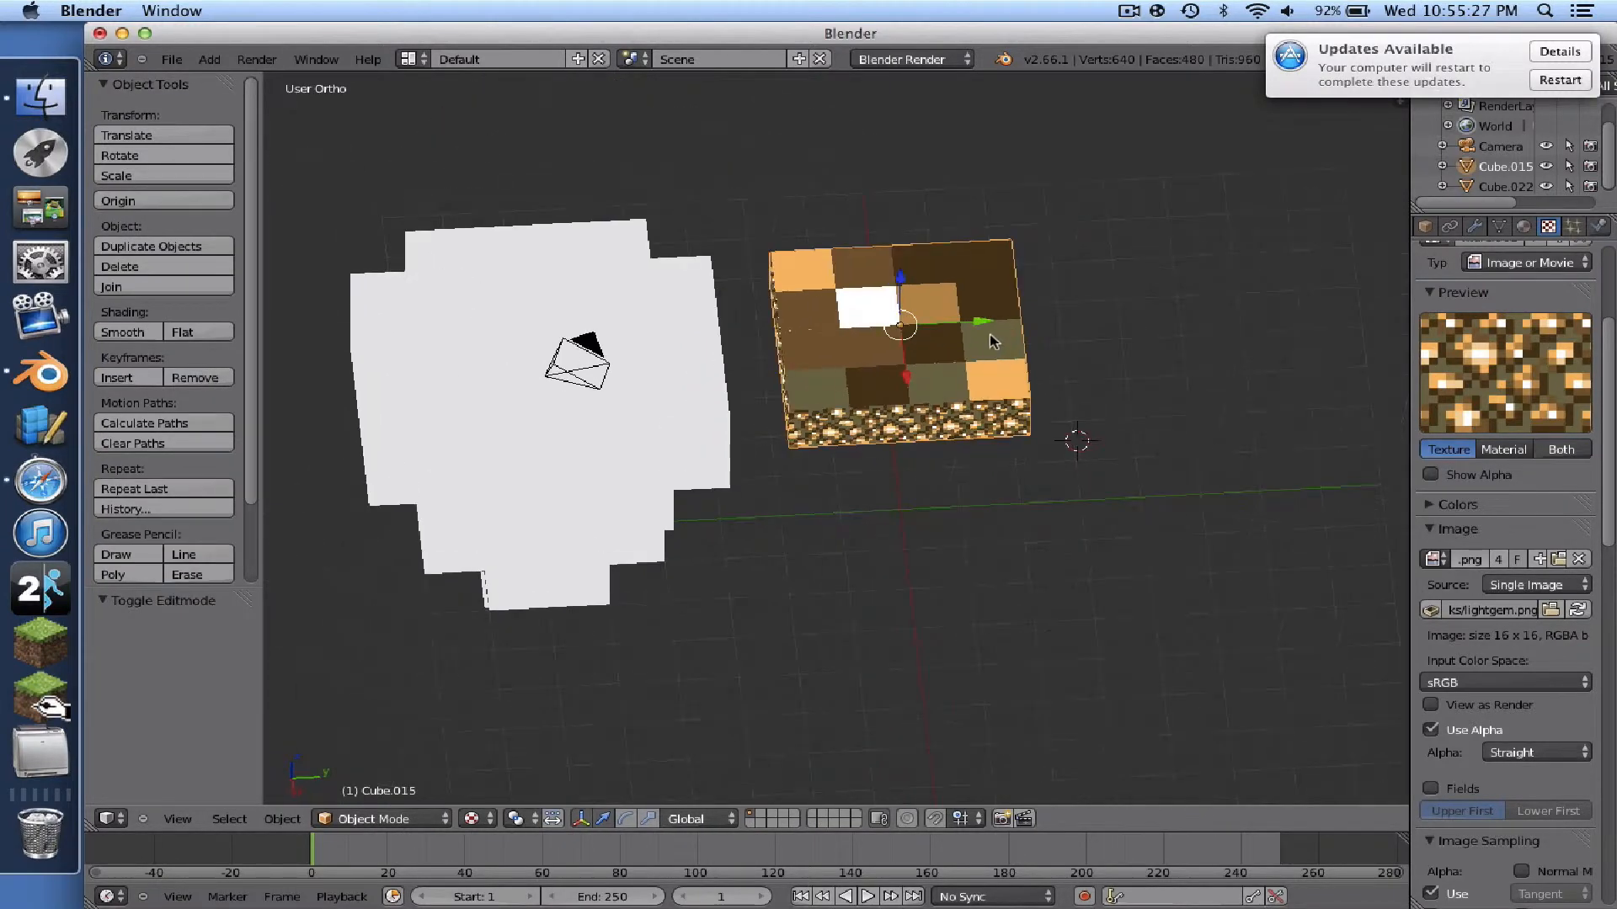
drag(979, 317, 963, 322)
key(super+z)
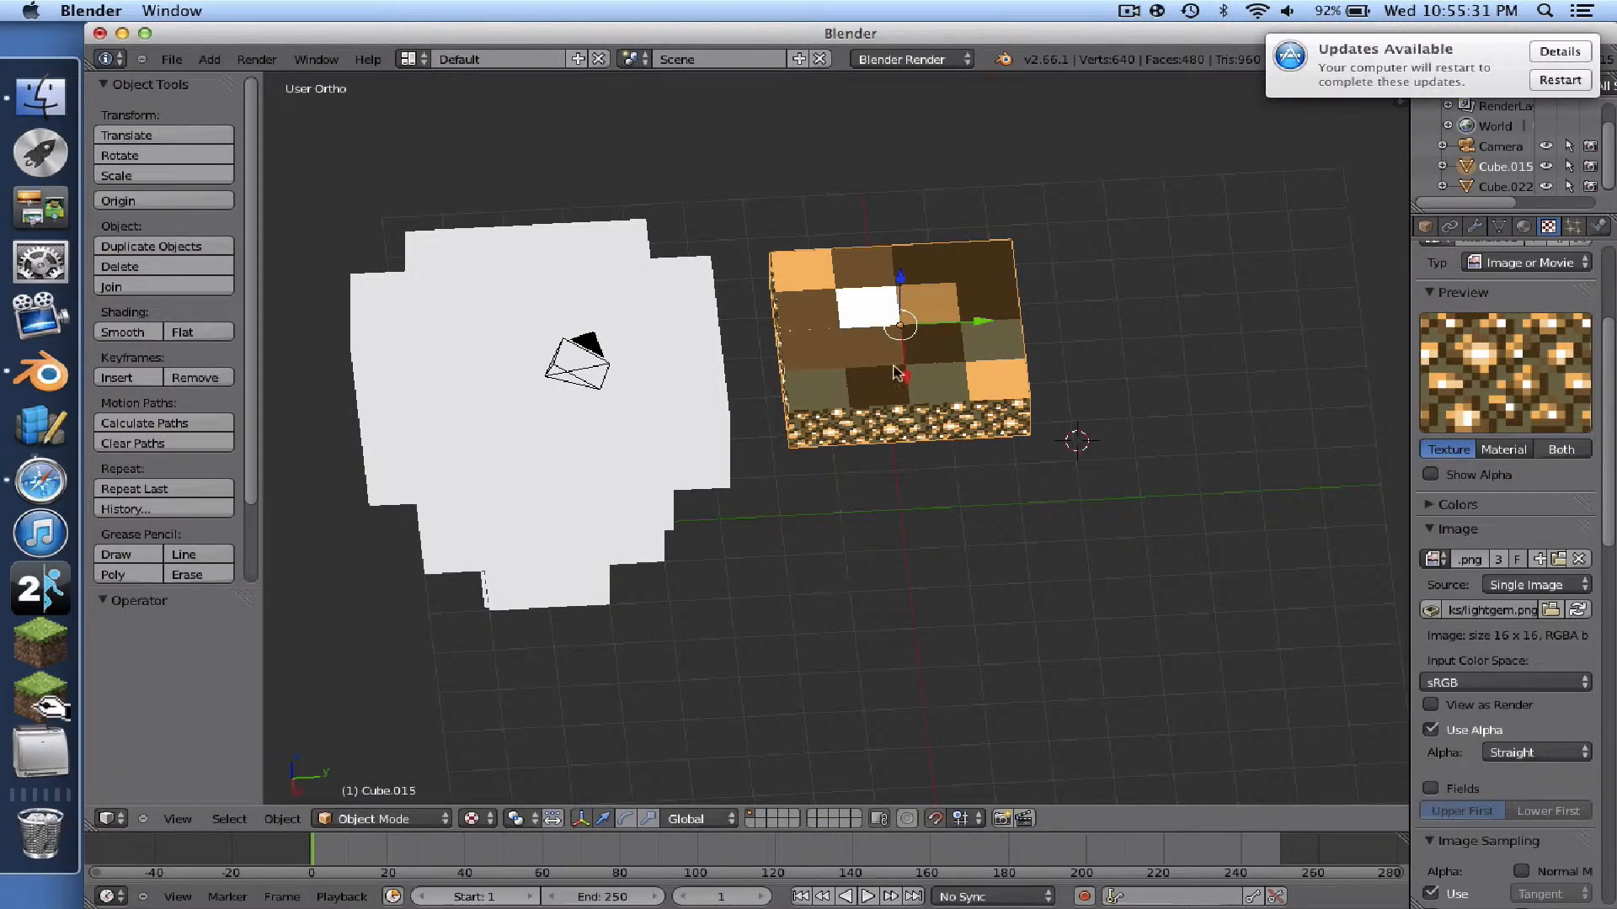
middle_drag(922, 328, 932, 199)
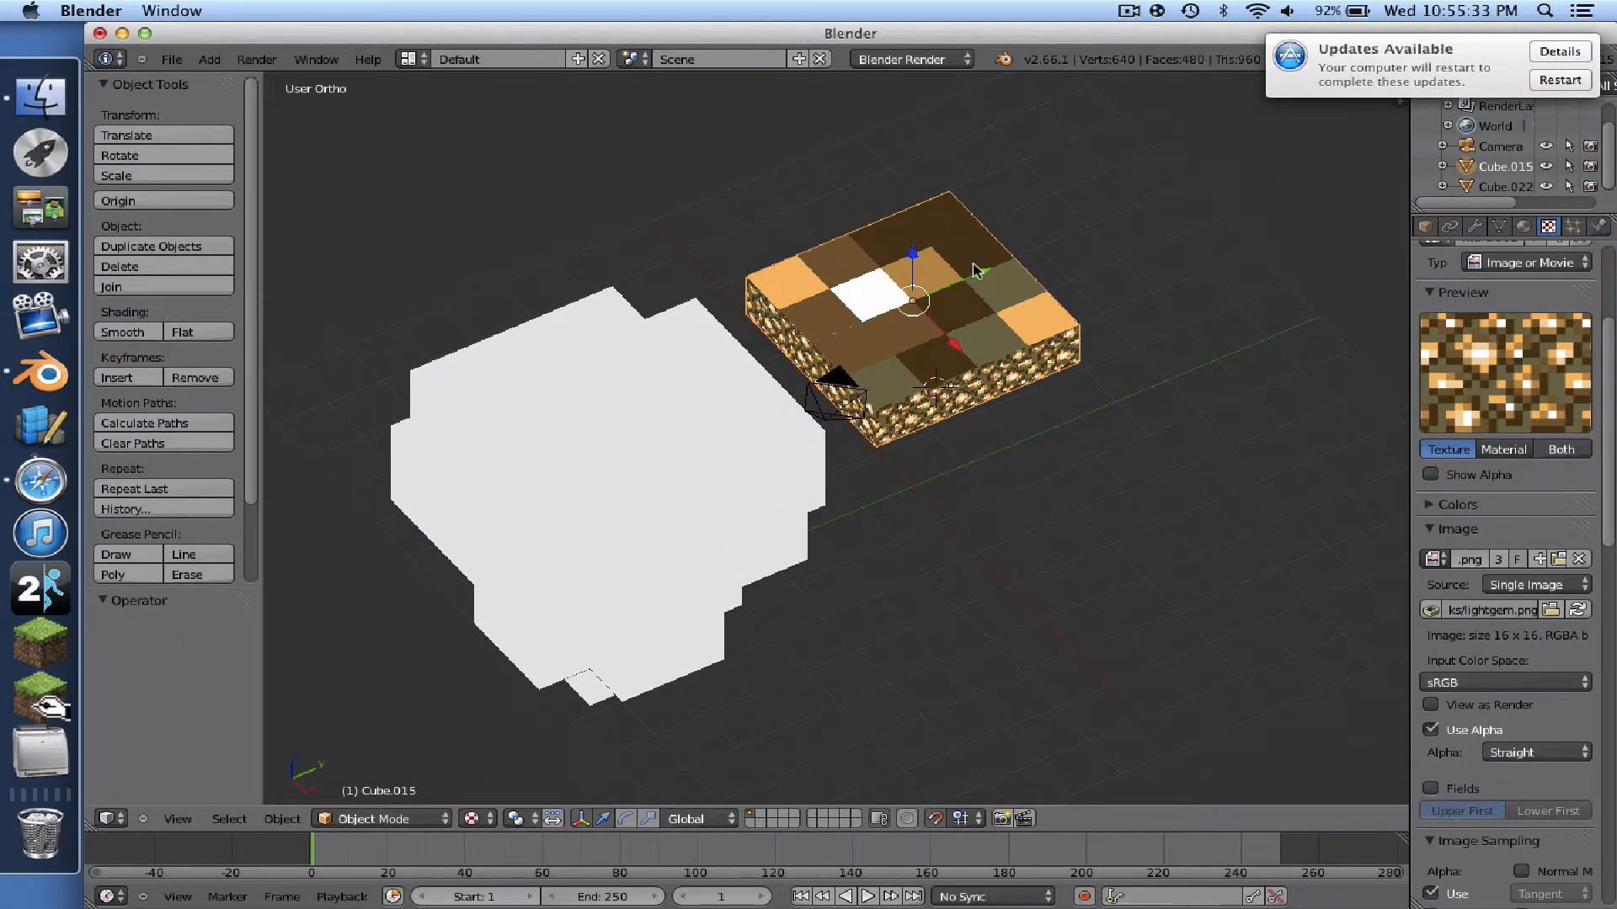
drag(975, 270, 673, 383)
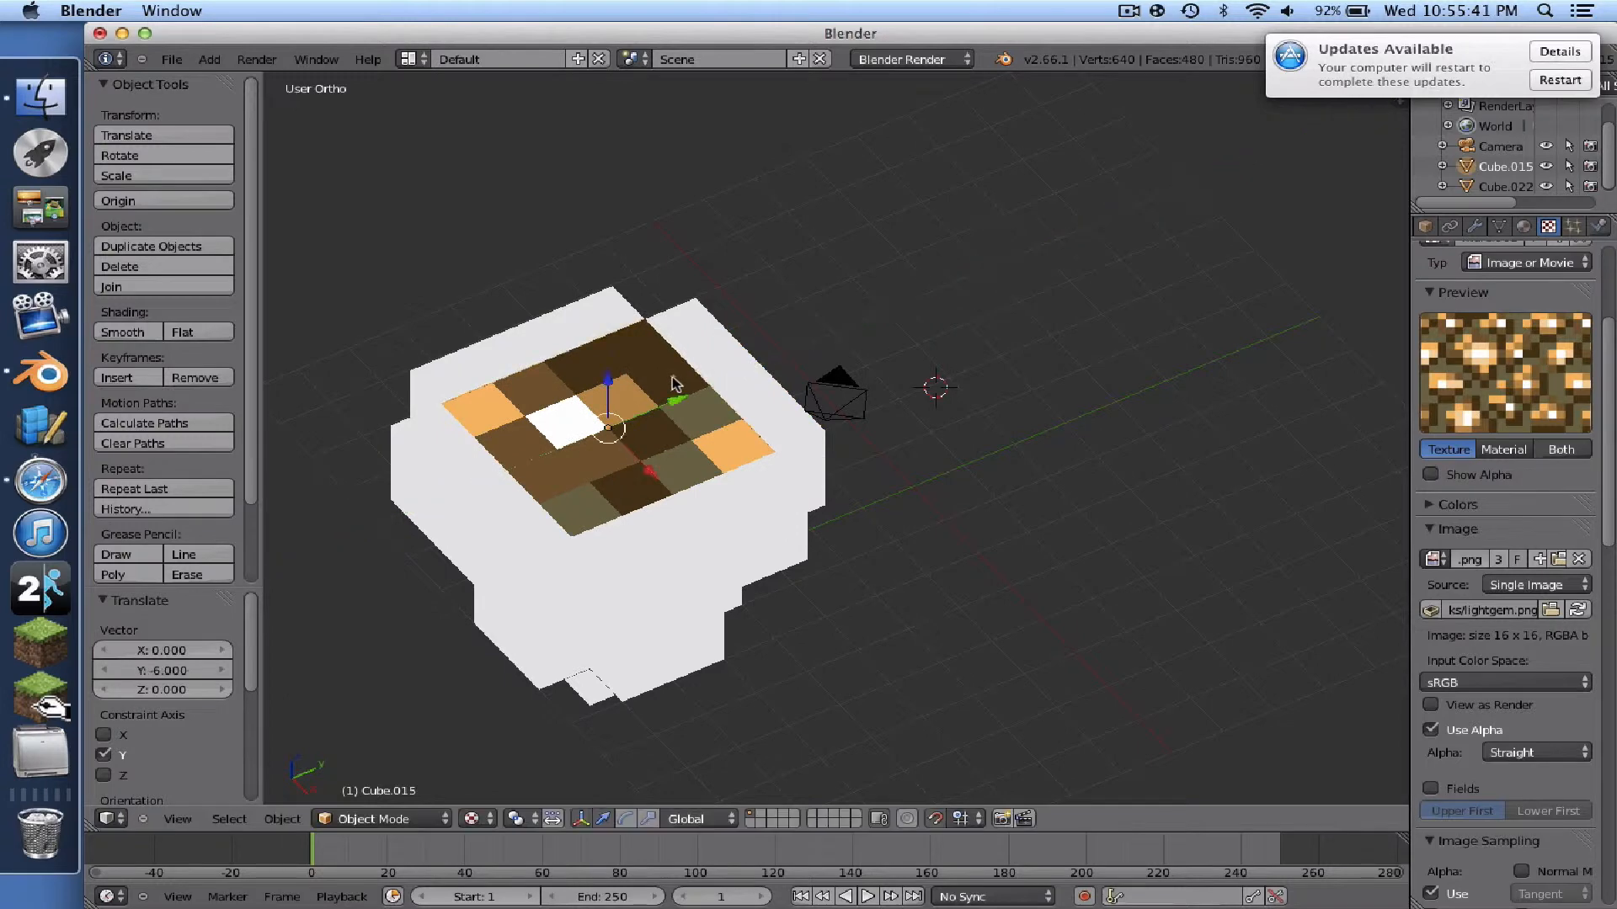
middle_drag(673, 383, 678, 352)
drag(624, 292, 630, 331)
middle_drag(630, 330, 662, 331)
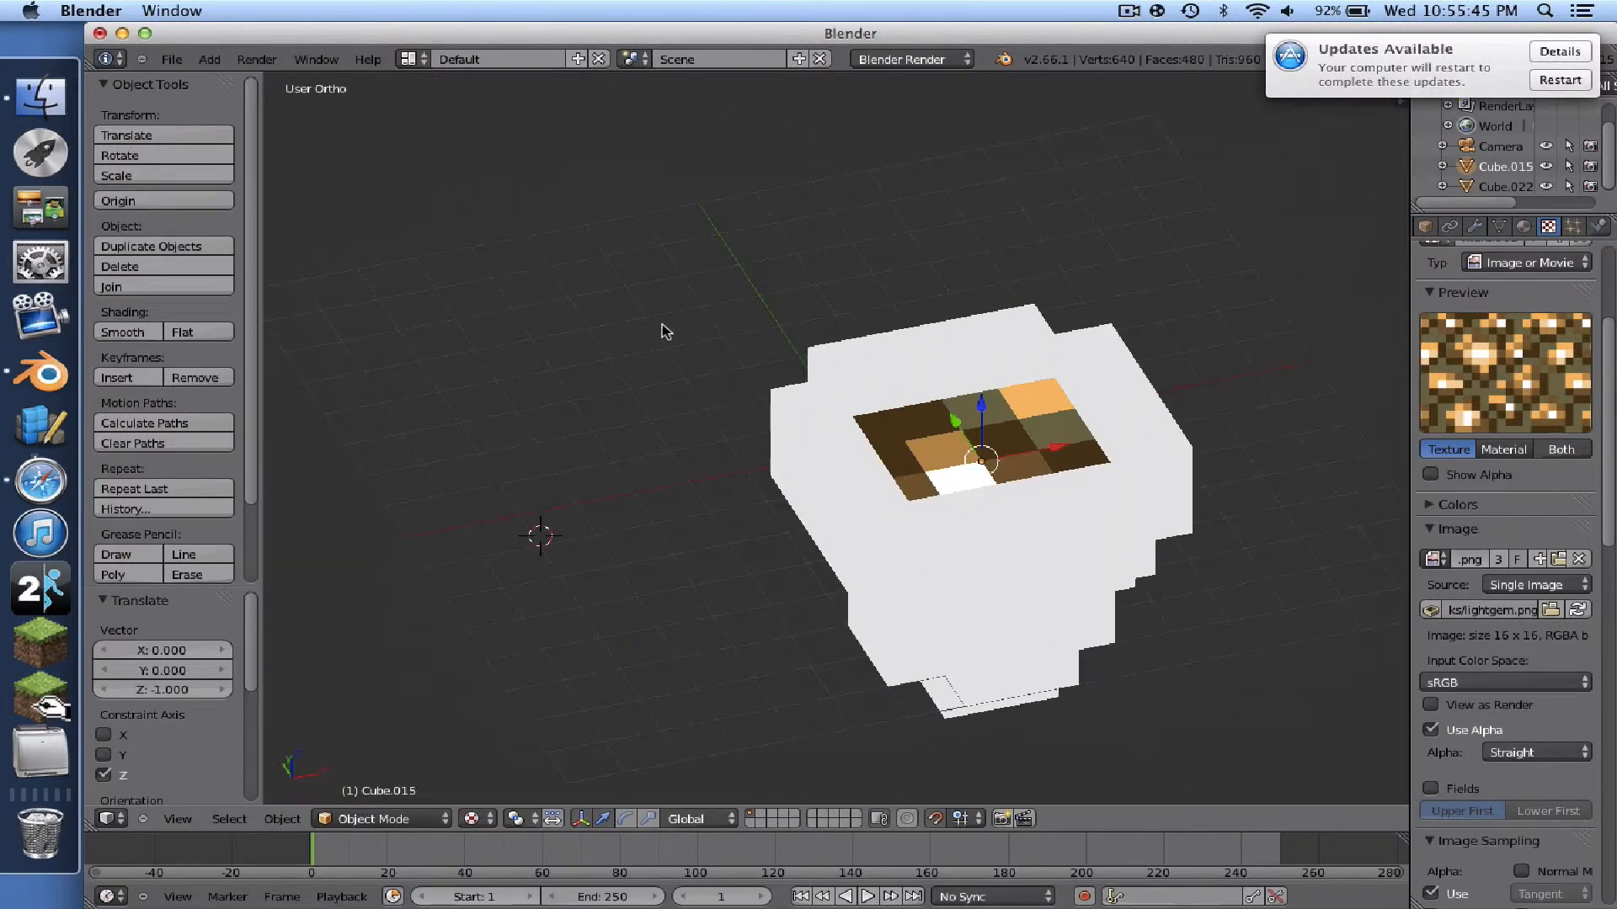
- Select the glowstone block together with the white shape, keeping the white shape active, and join them into one object
scroll(663, 327, left, 10)
scroll(937, 451, right, 5)
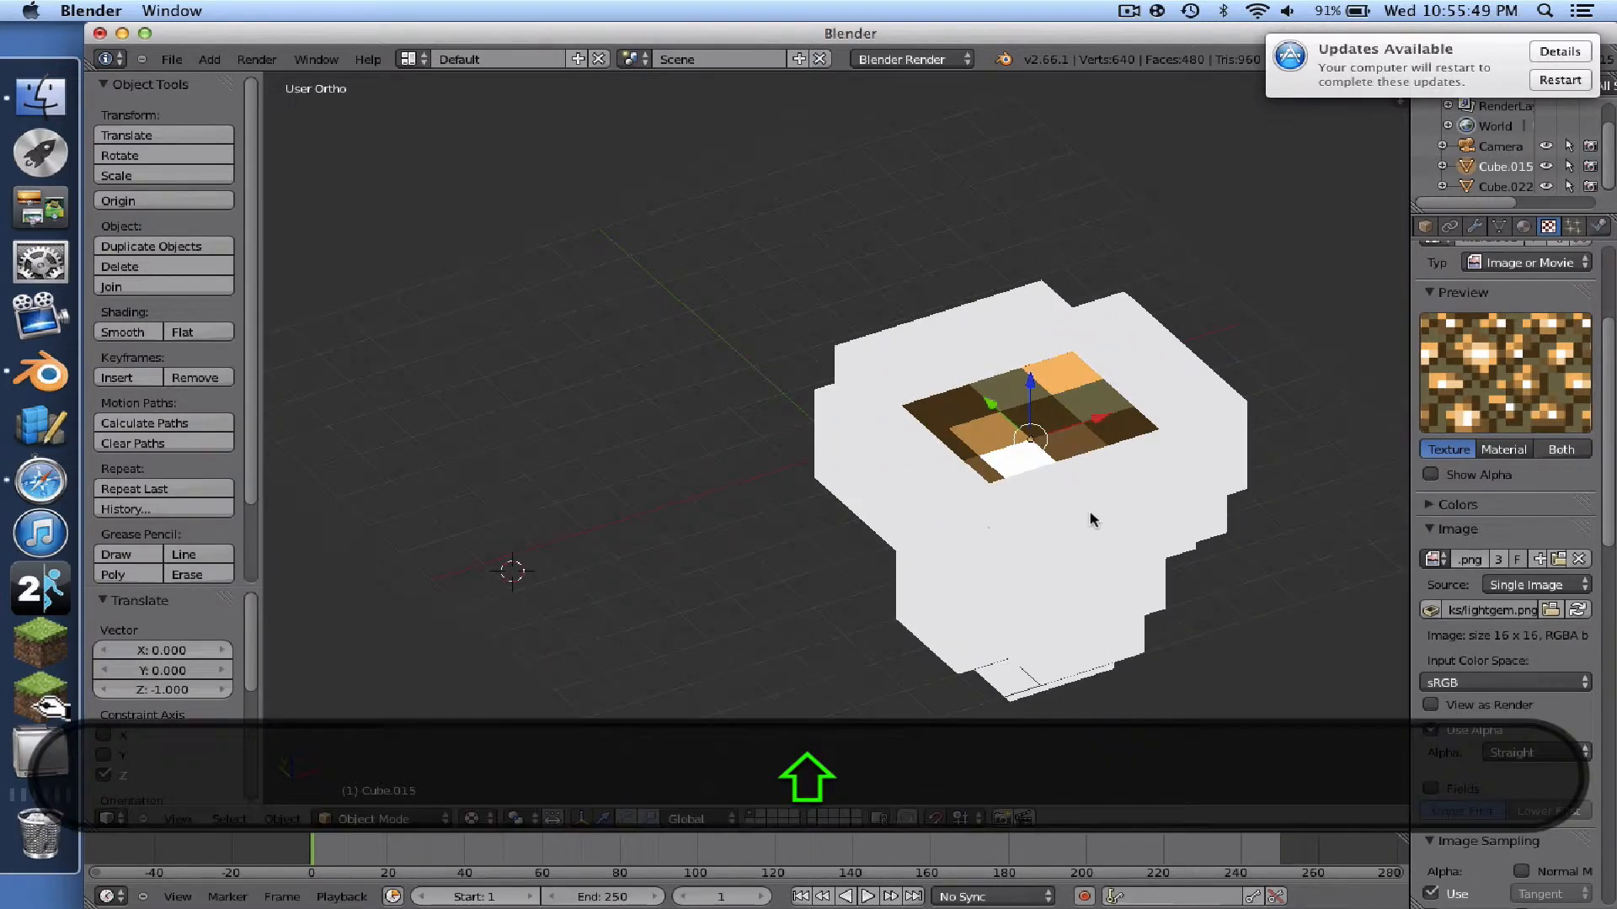
right_click(1093, 516)
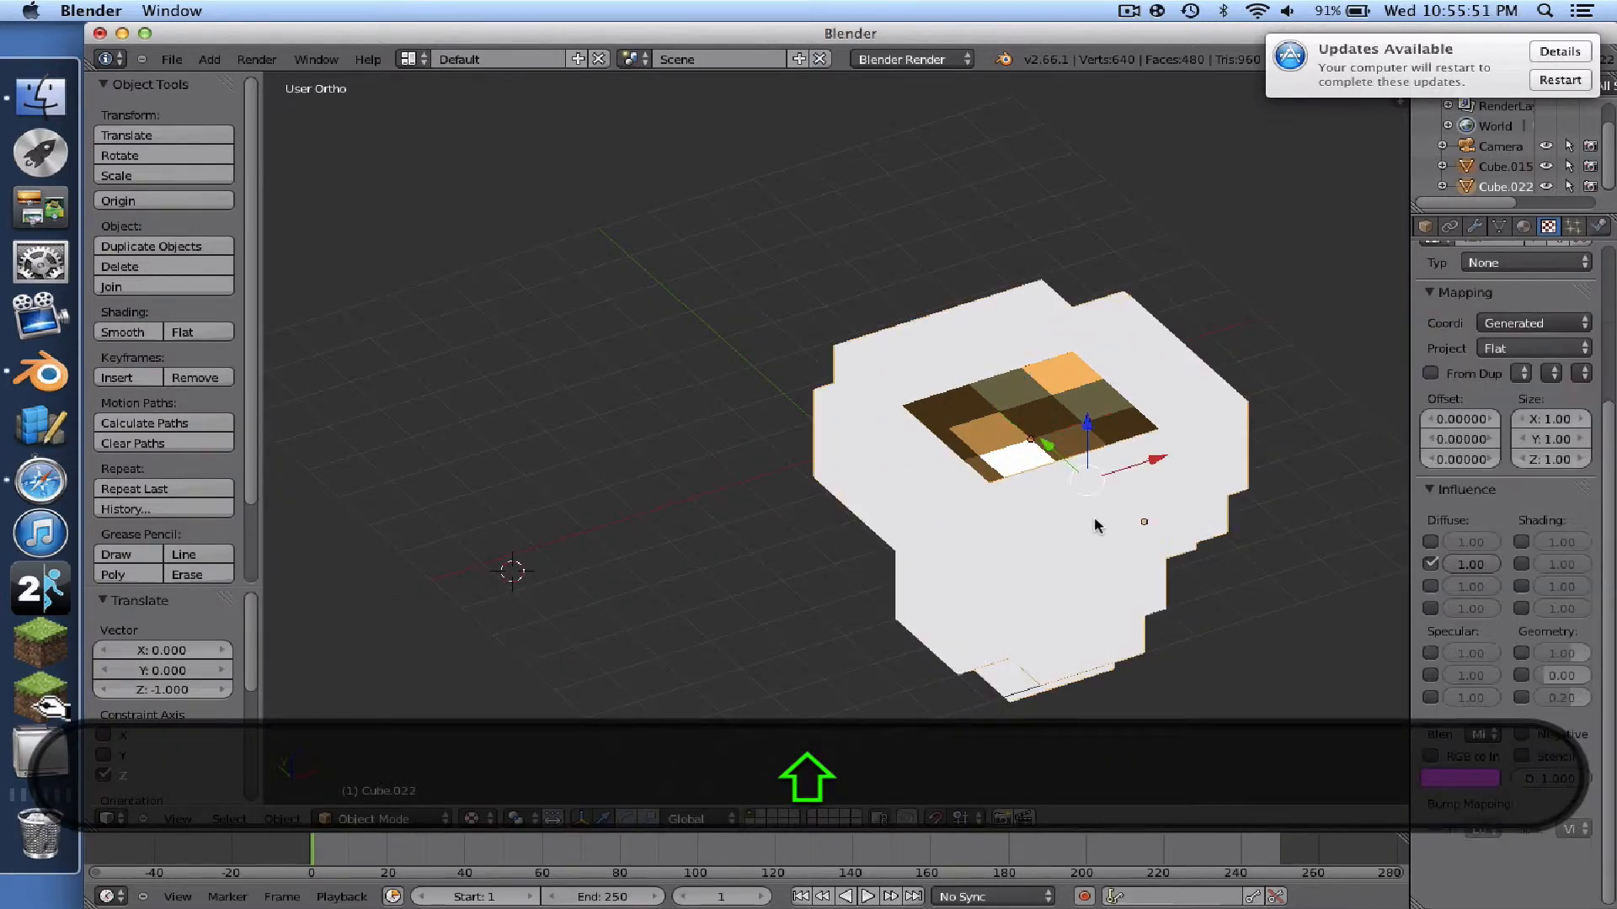
right_click(1061, 417)
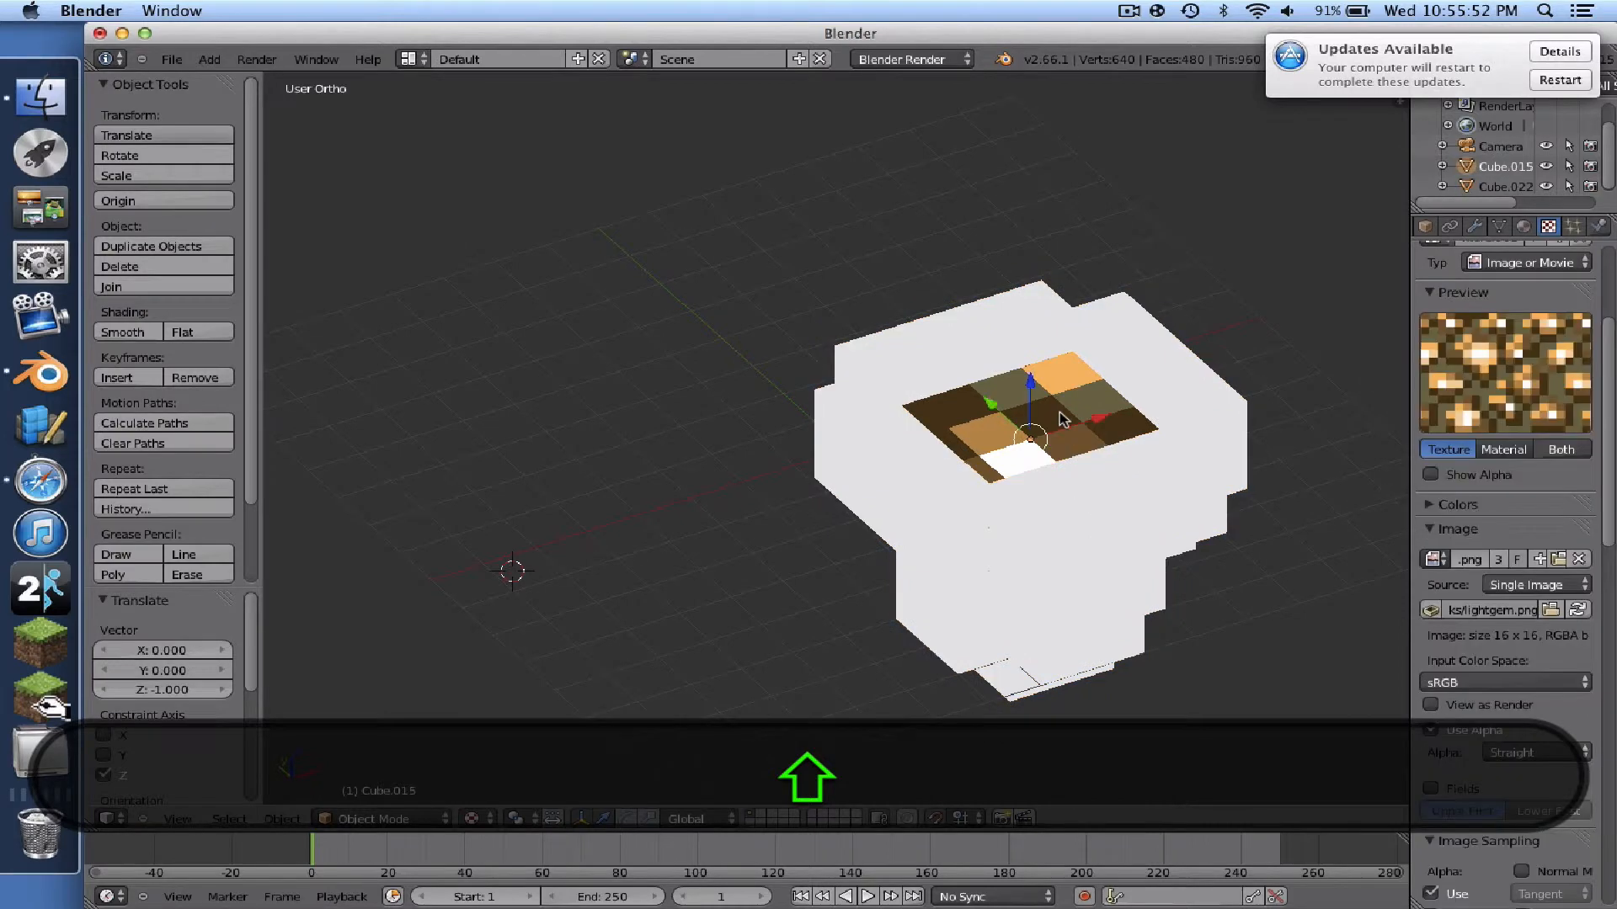
right_click(1085, 557)
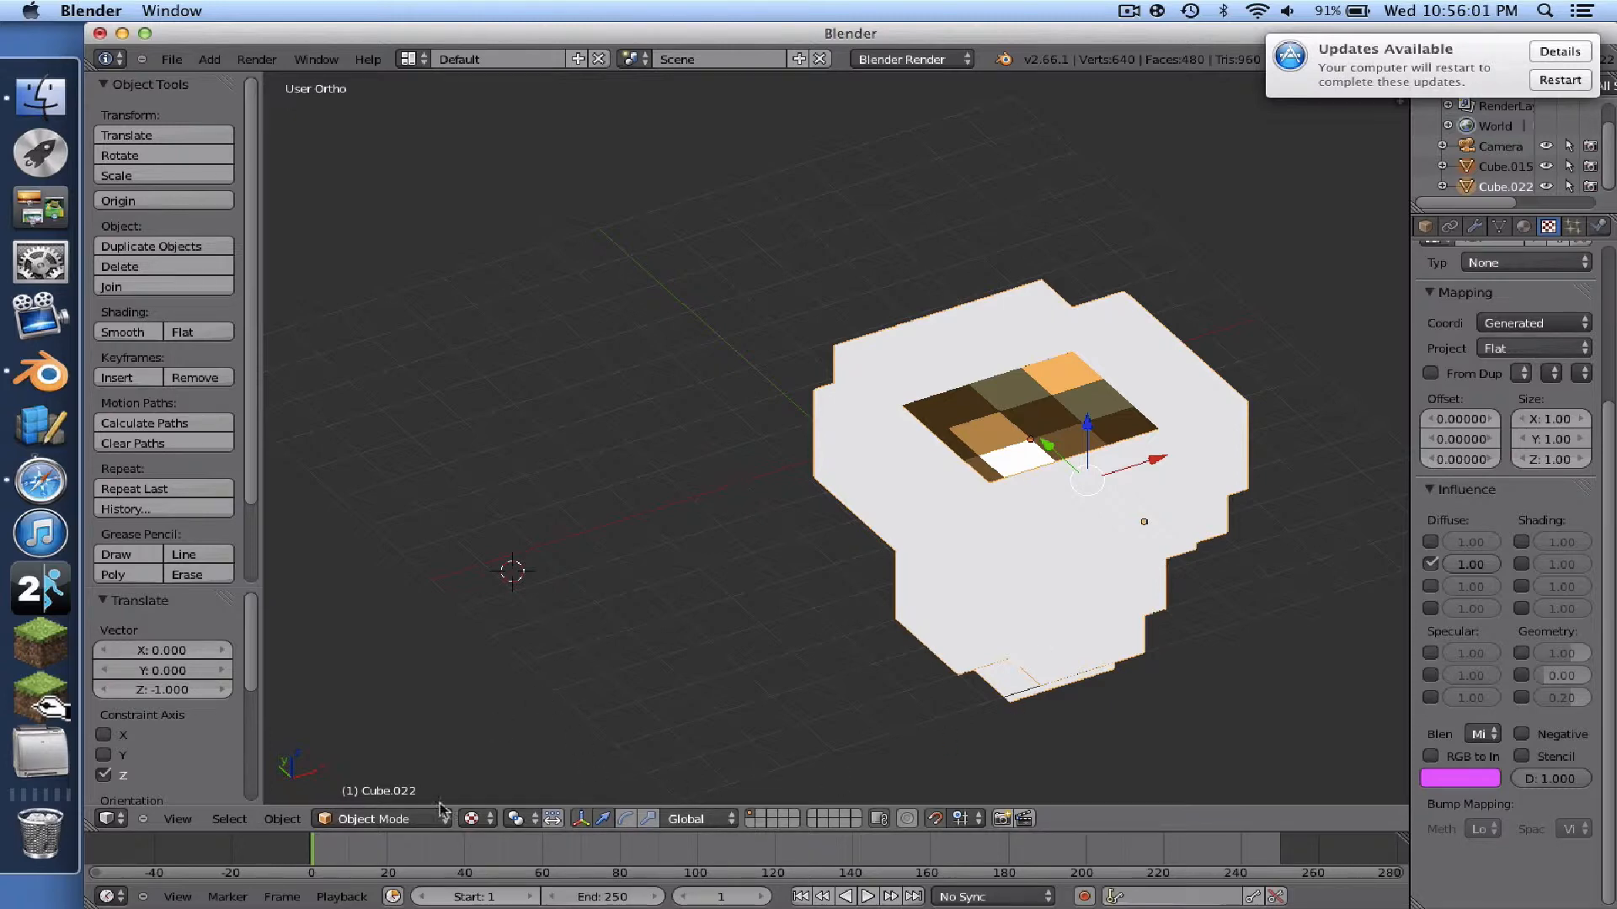
click(283, 819)
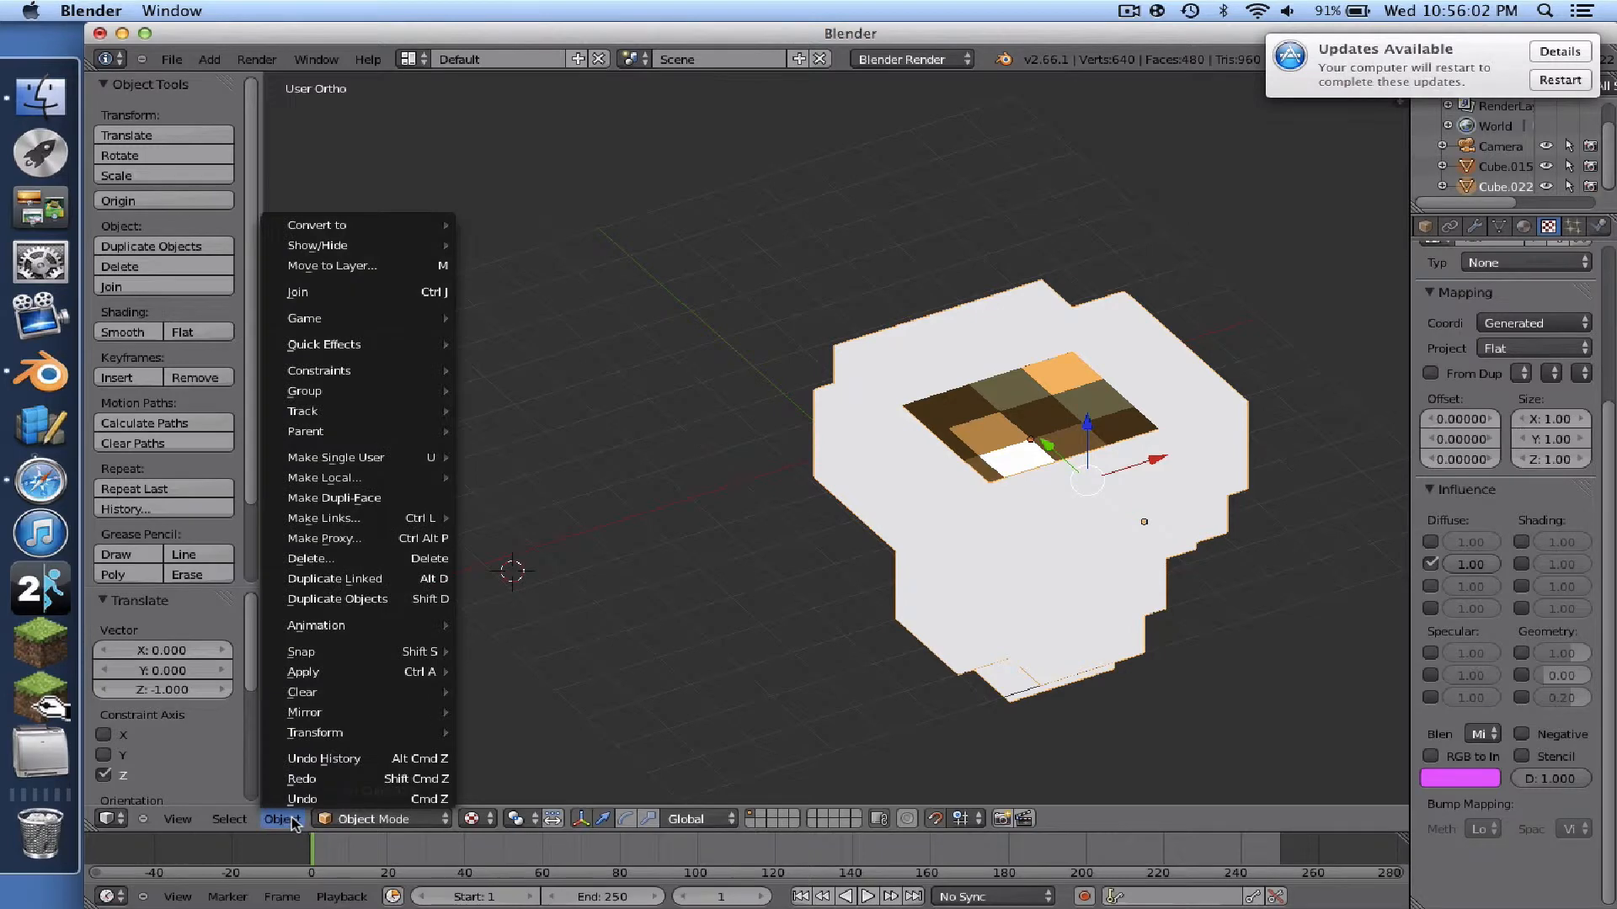
click(343, 293)
- Inspect the joined object from several angles, render the scene to check it, and return to the 3D view
scroll(1010, 518, right, 10)
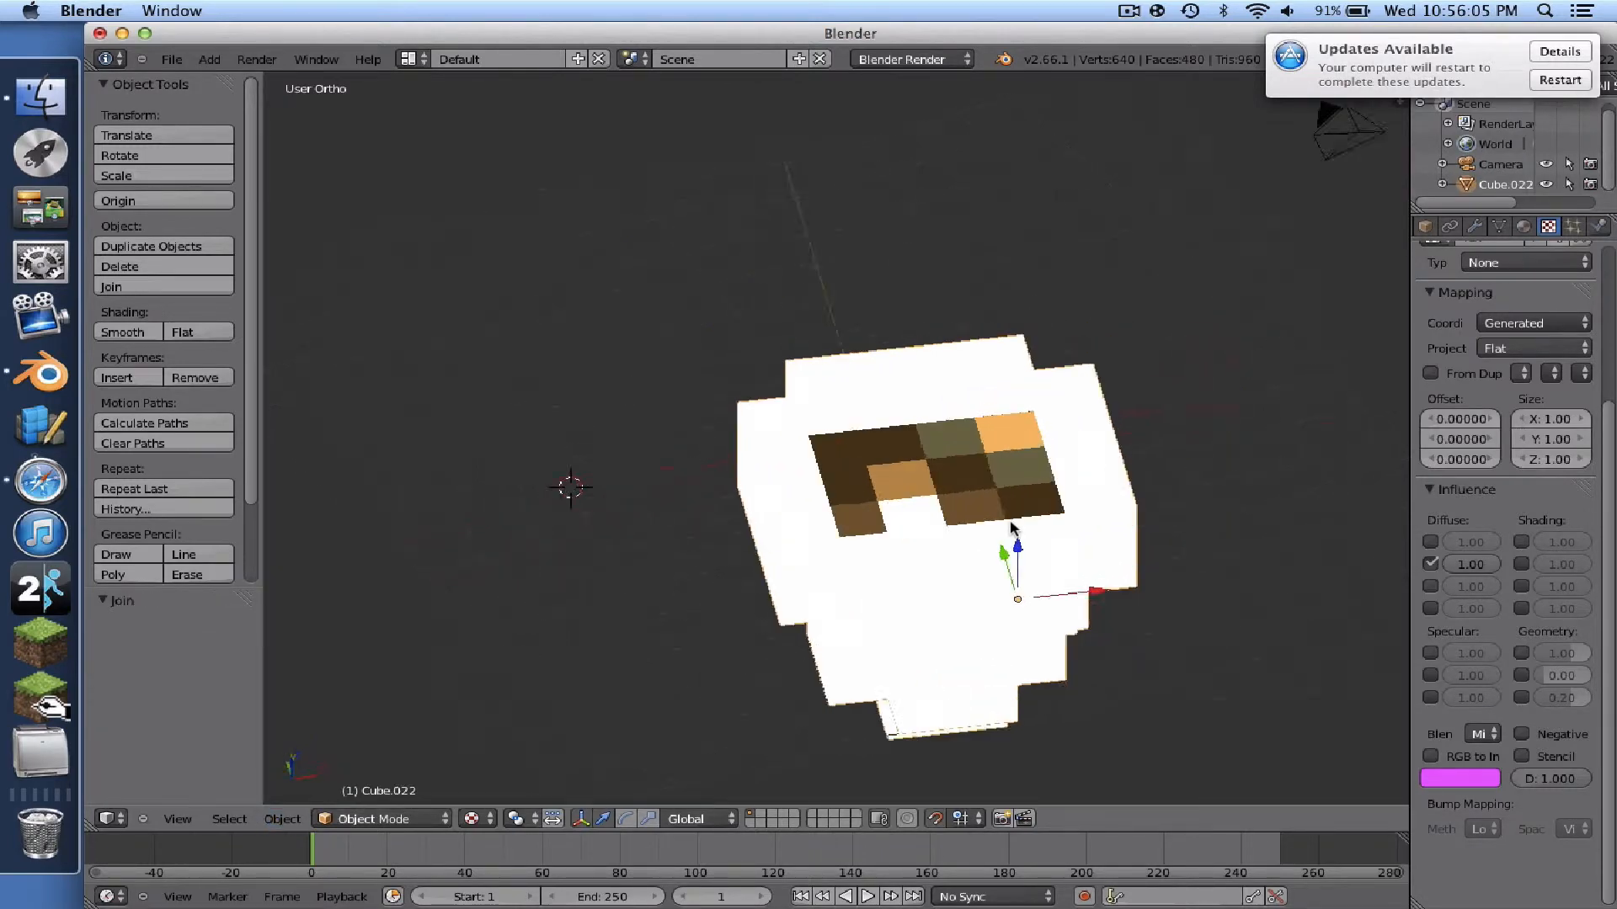
scroll(1009, 513, left, 5)
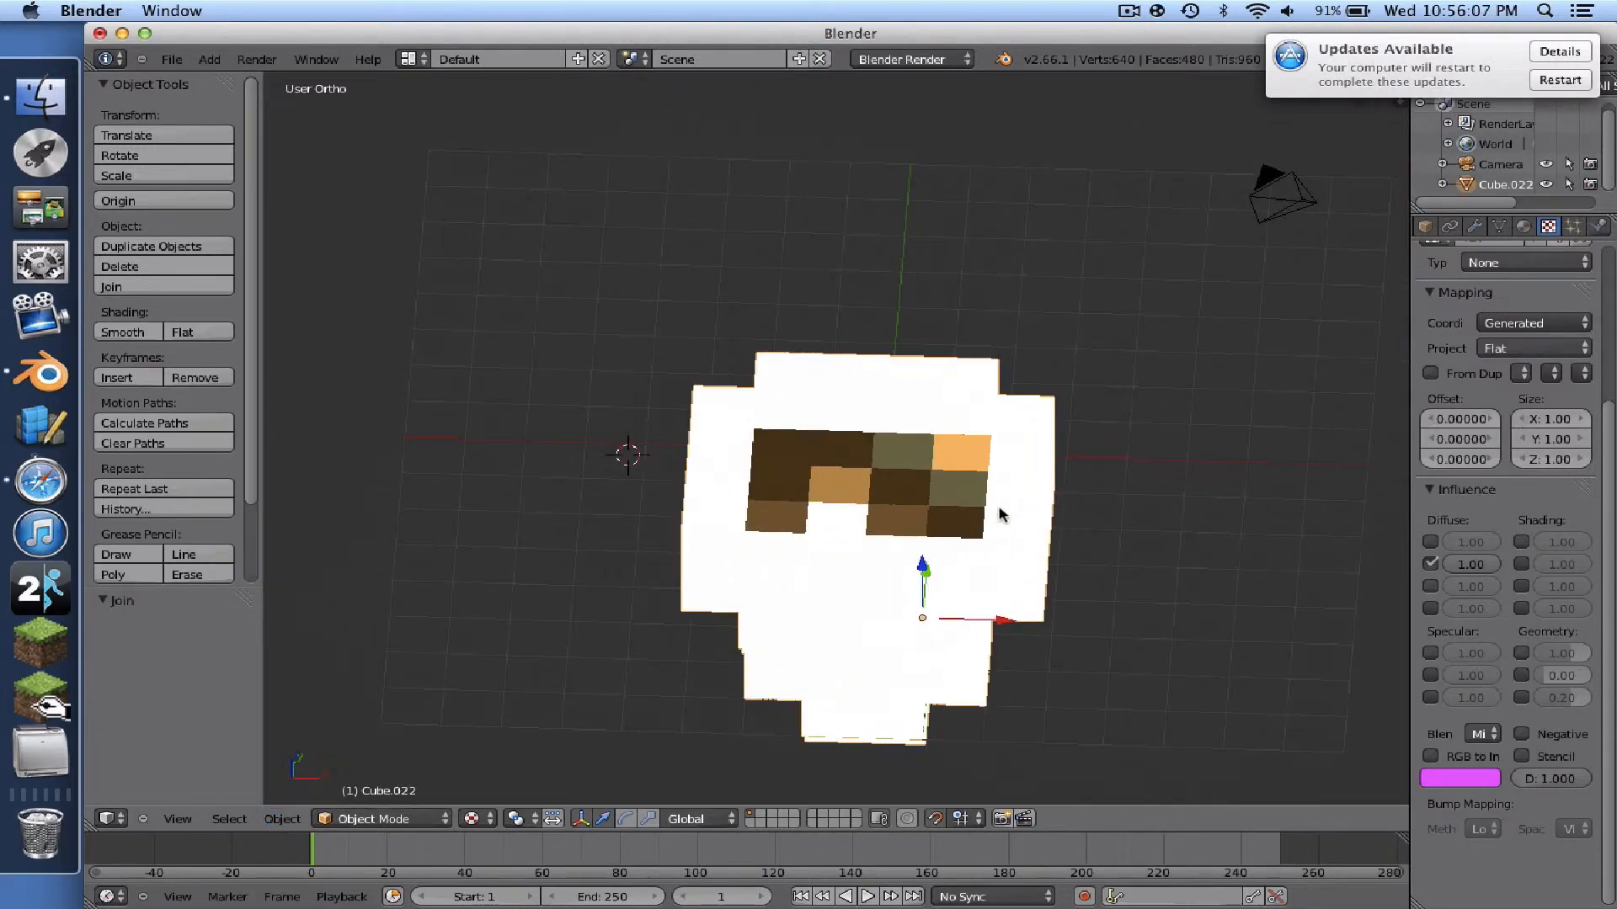
scroll(999, 514, left, 5)
click(257, 59)
click(261, 76)
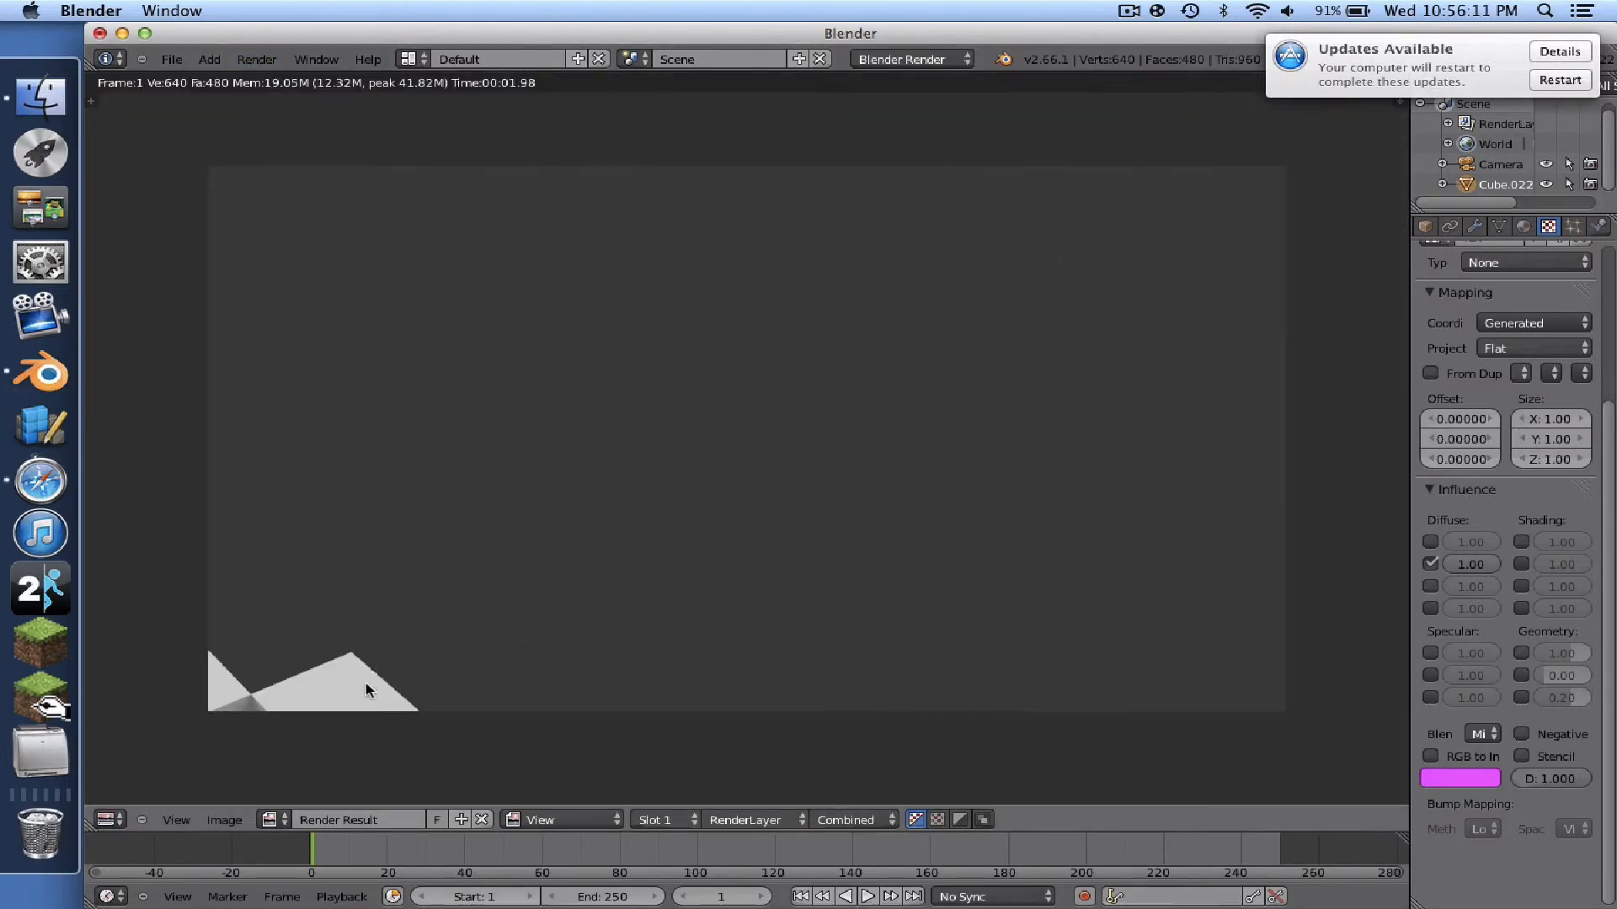
click(109, 819)
click(119, 797)
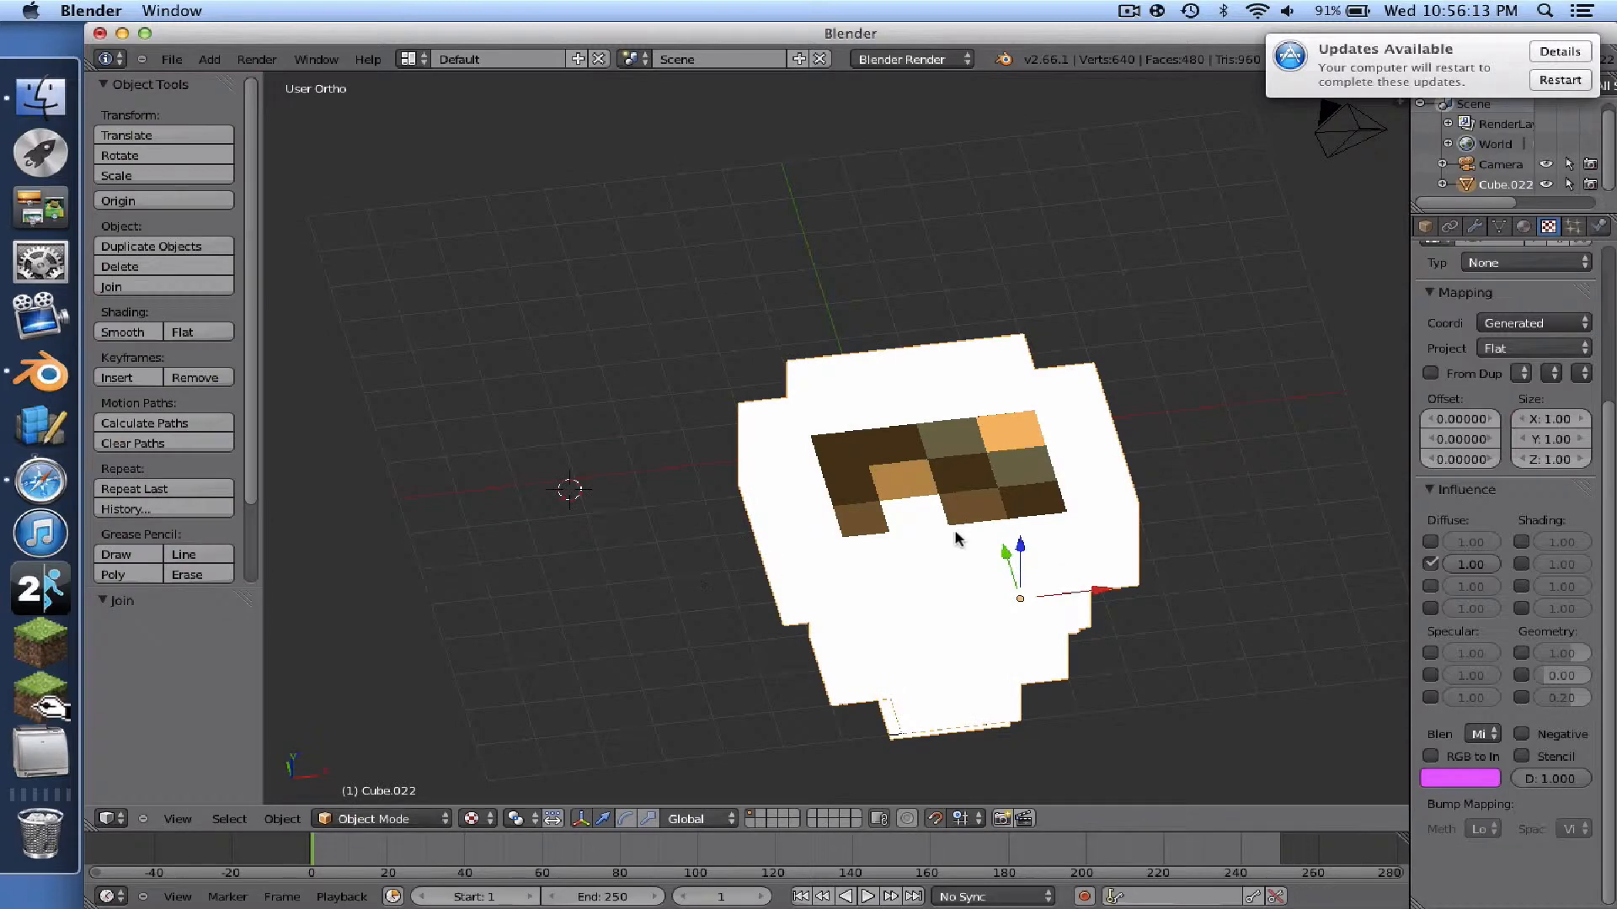
- Remove the slot named Material from the joined object's material list, keeping Material.002
scroll(1010, 590, up, 3)
scroll(1014, 630, down, 5)
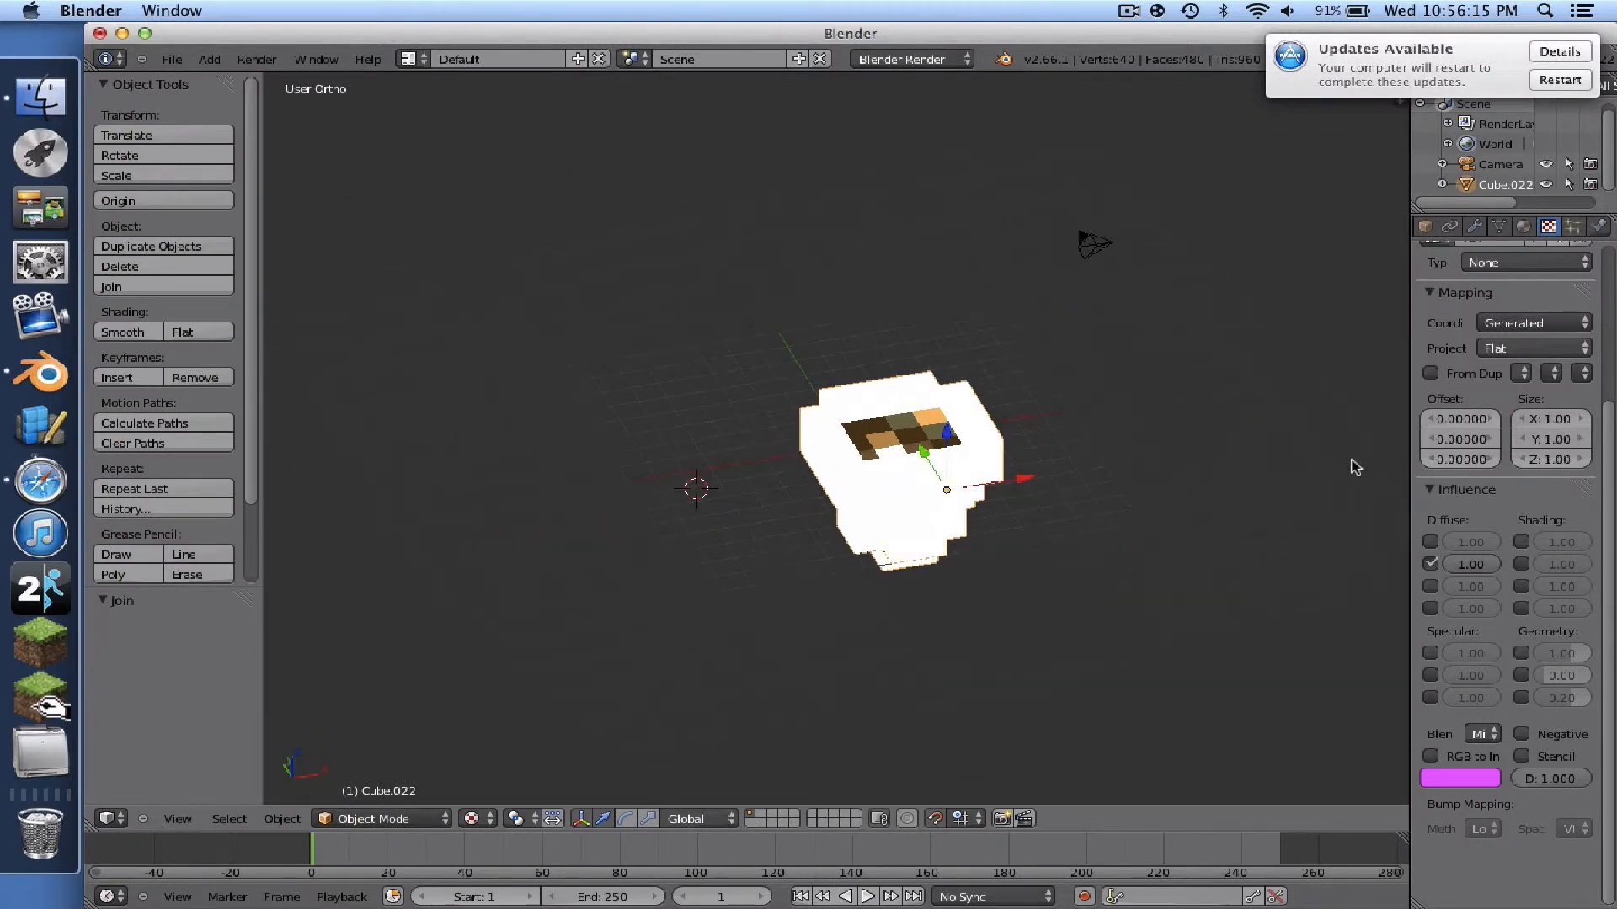
click(1522, 227)
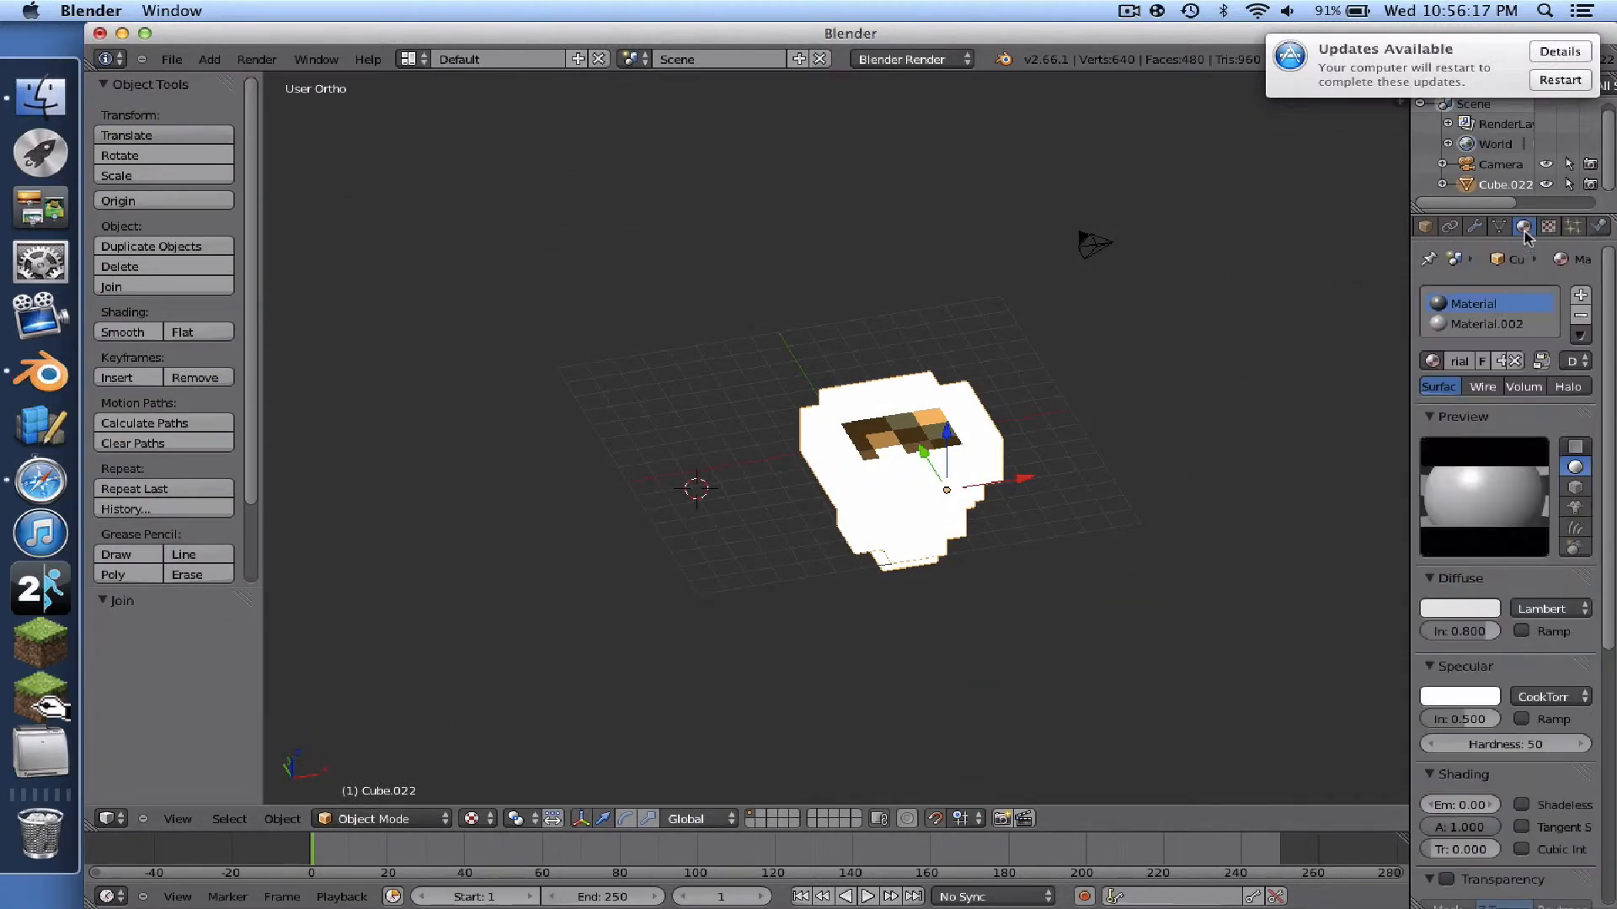
click(1580, 315)
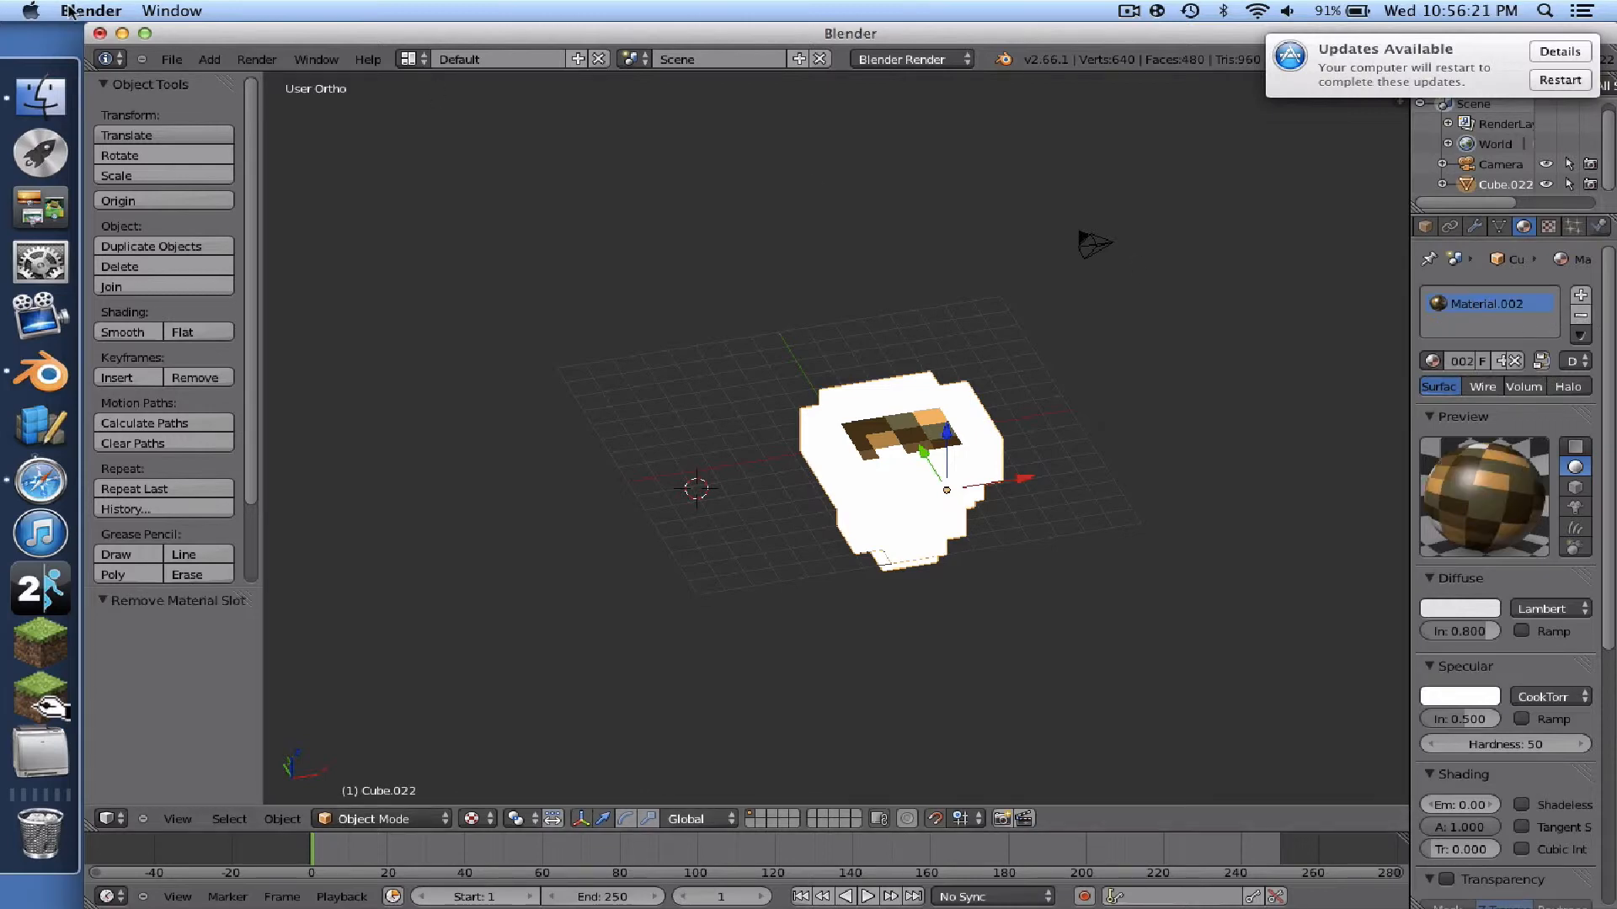
- Render the scene with only Material.002 on the joined object and return to the 3D view
click(247, 57)
click(261, 75)
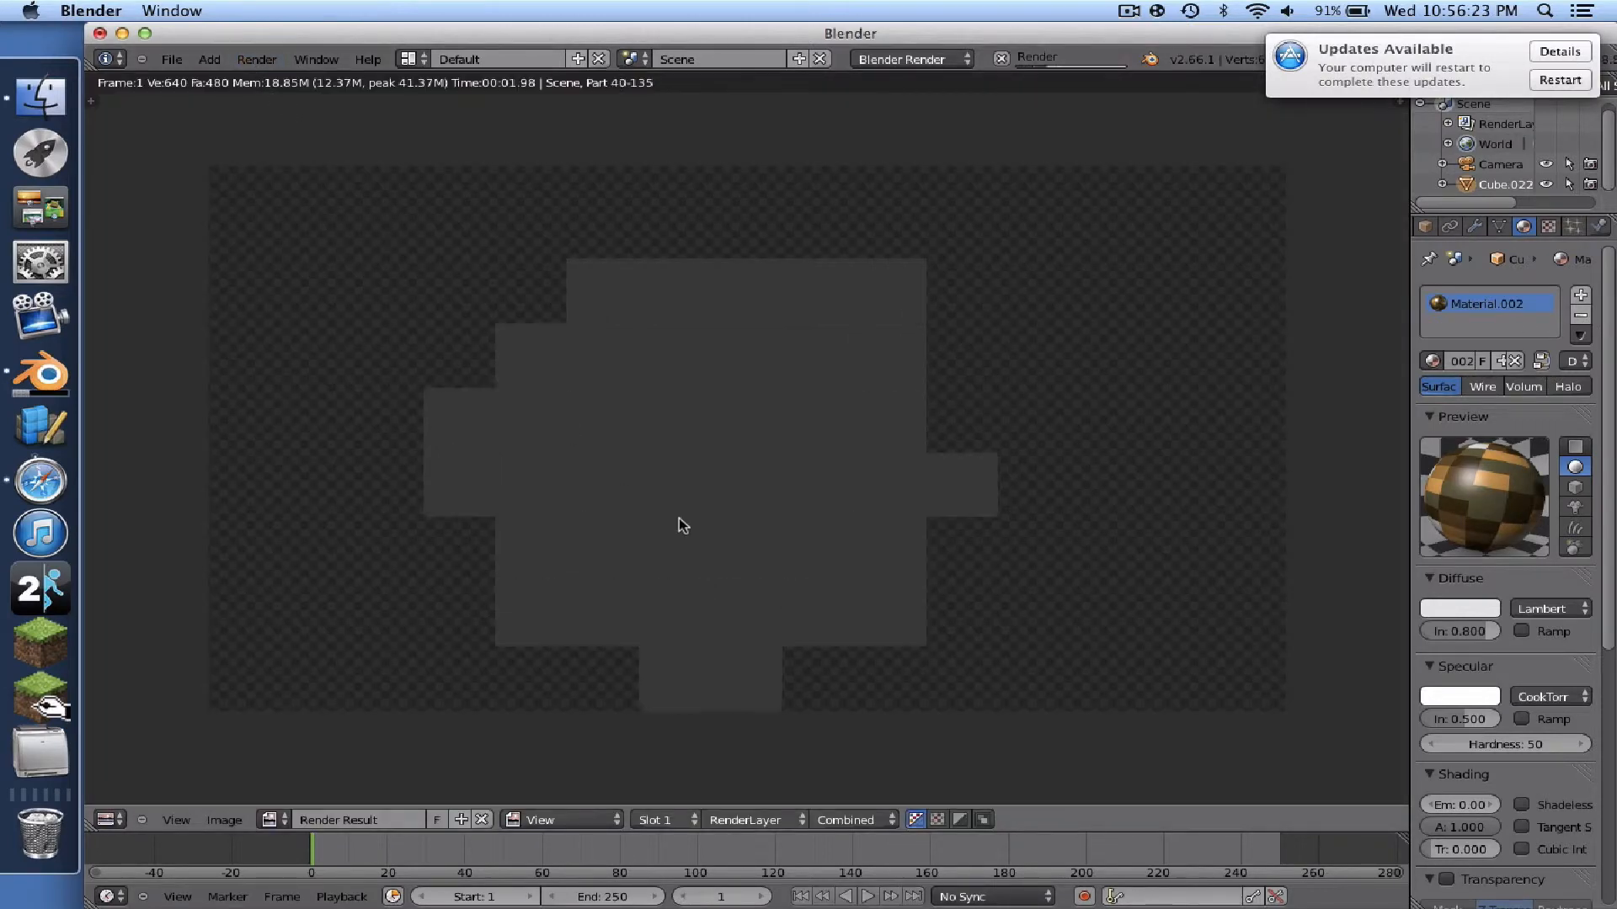
click(108, 820)
click(132, 801)
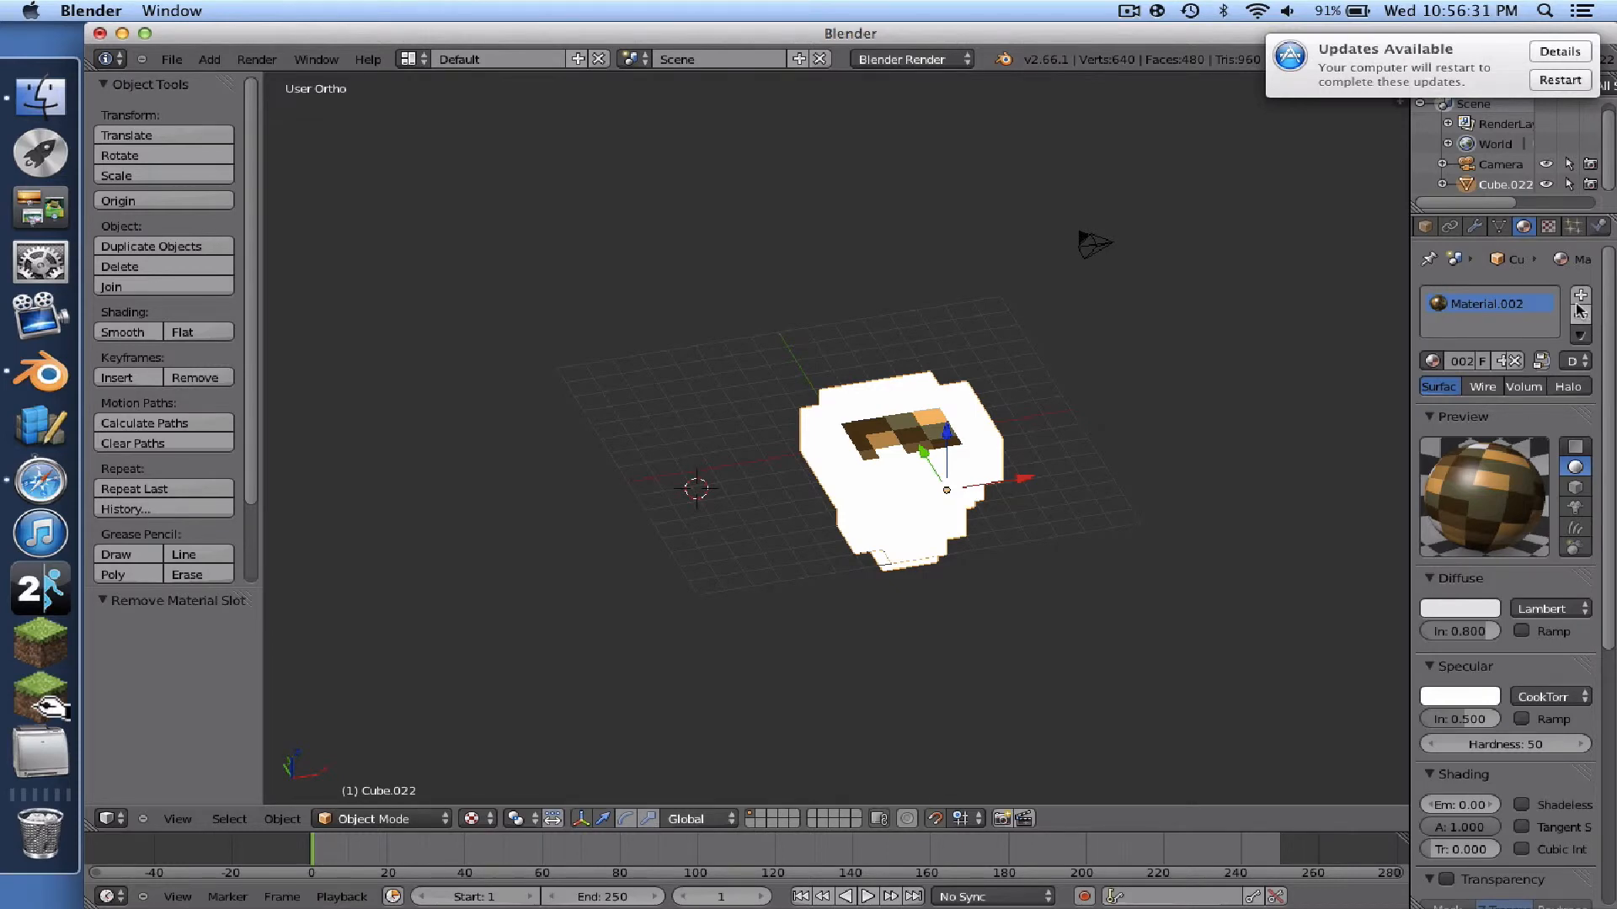
scroll(960, 675, down, 4)
scroll(945, 679, up, 8)
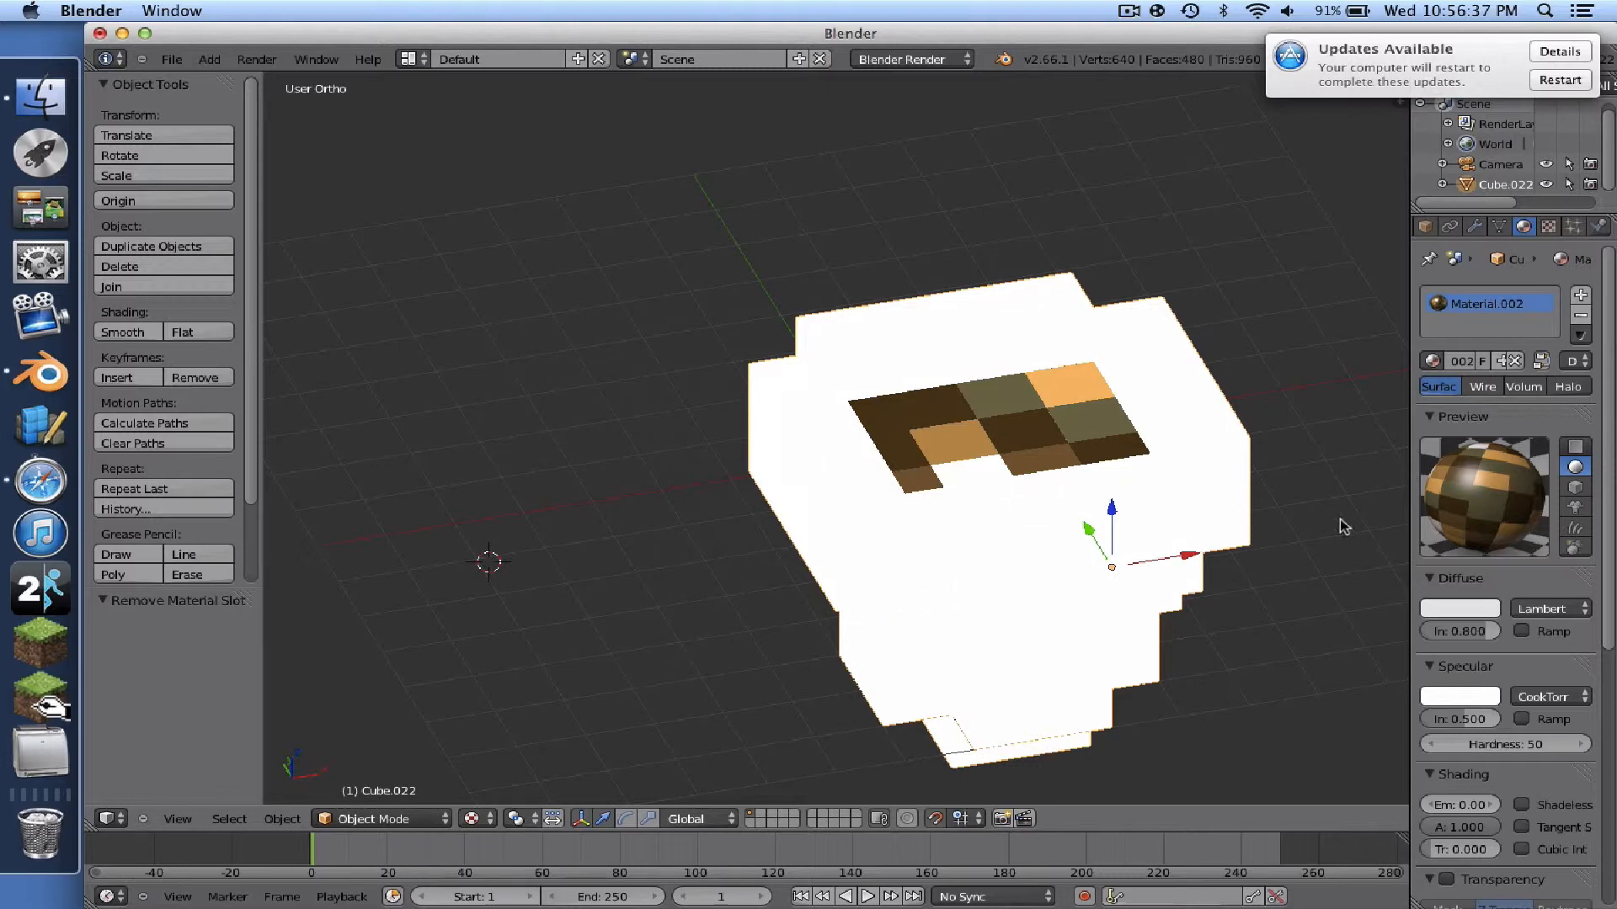
key(super+z)
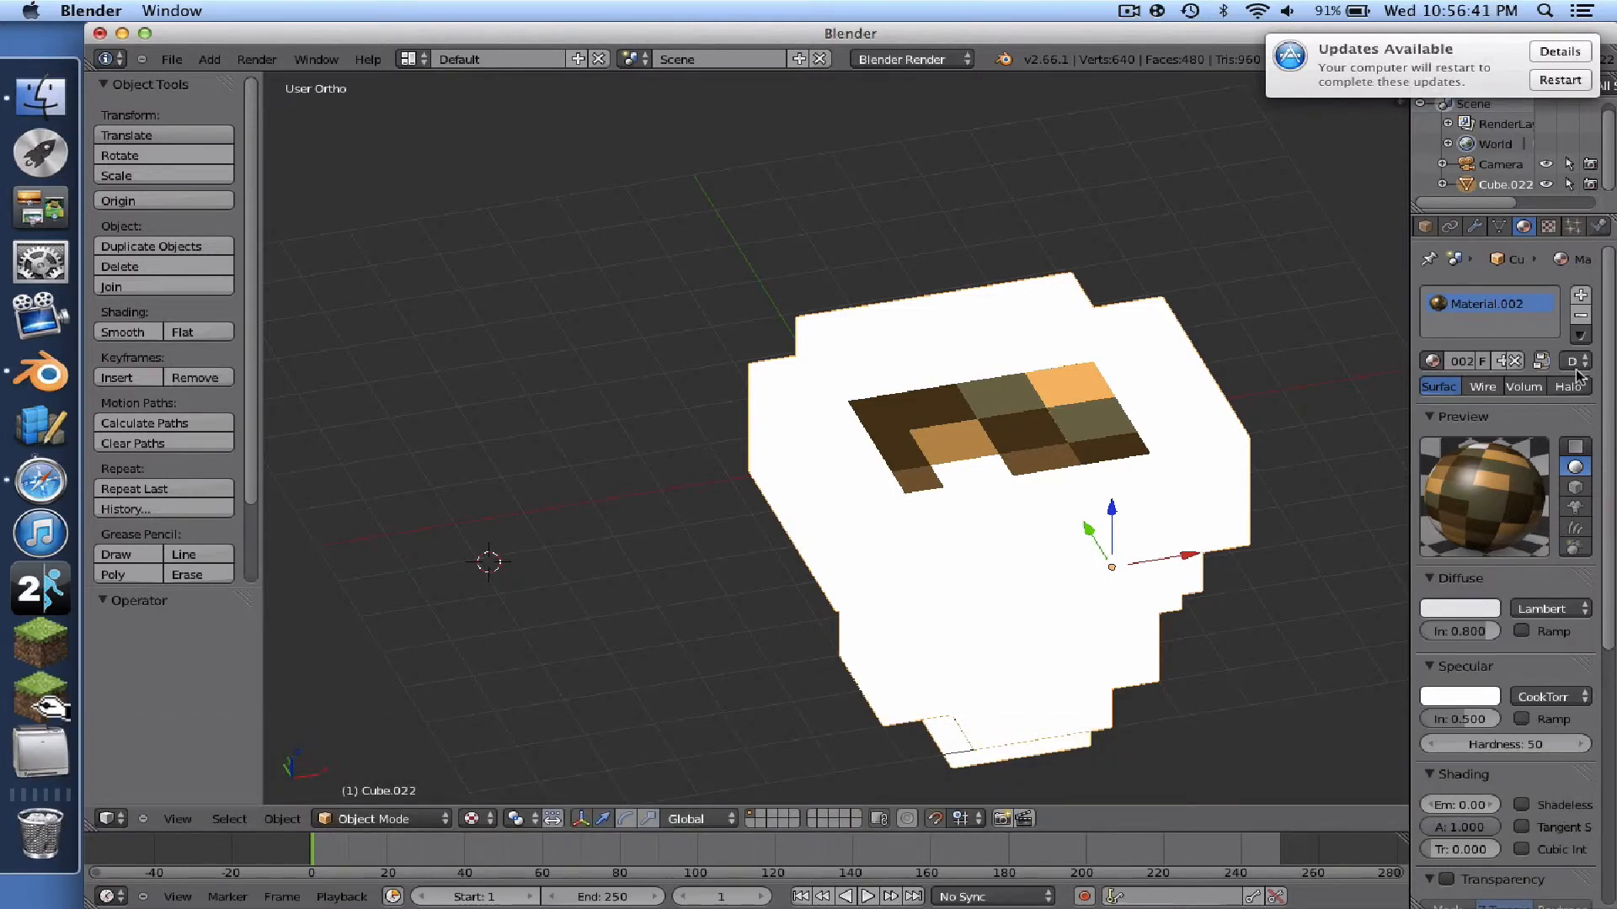
- Select the camera and move it along the X axis relative to the joined block
scroll(1014, 529, down, 5)
right_click(1096, 237)
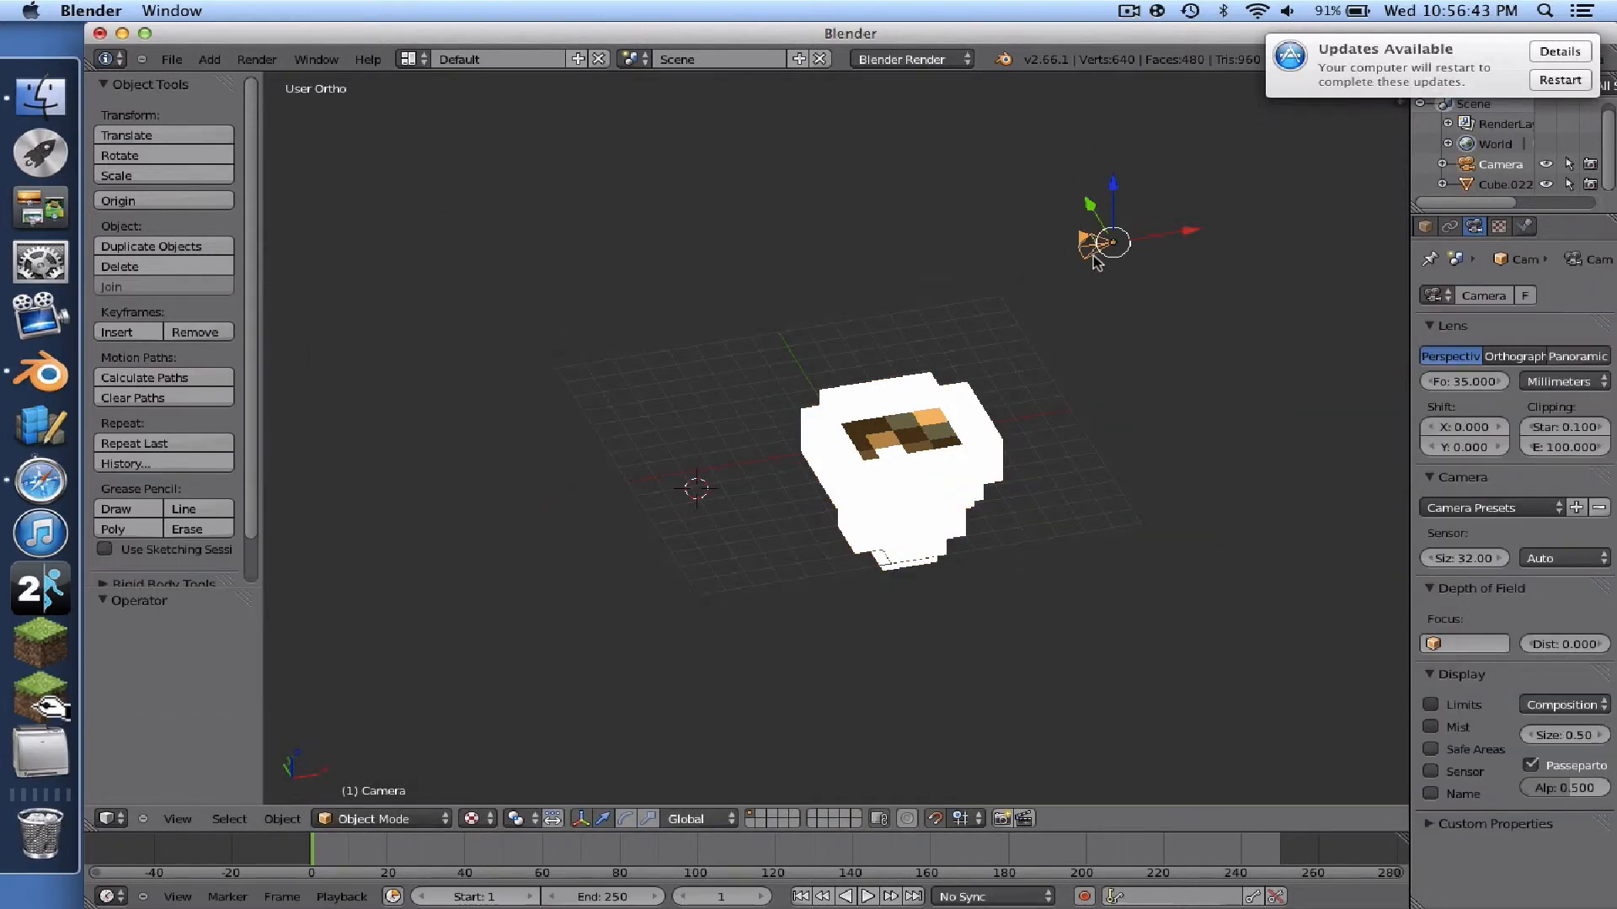
middle_drag(1098, 245, 901, 573)
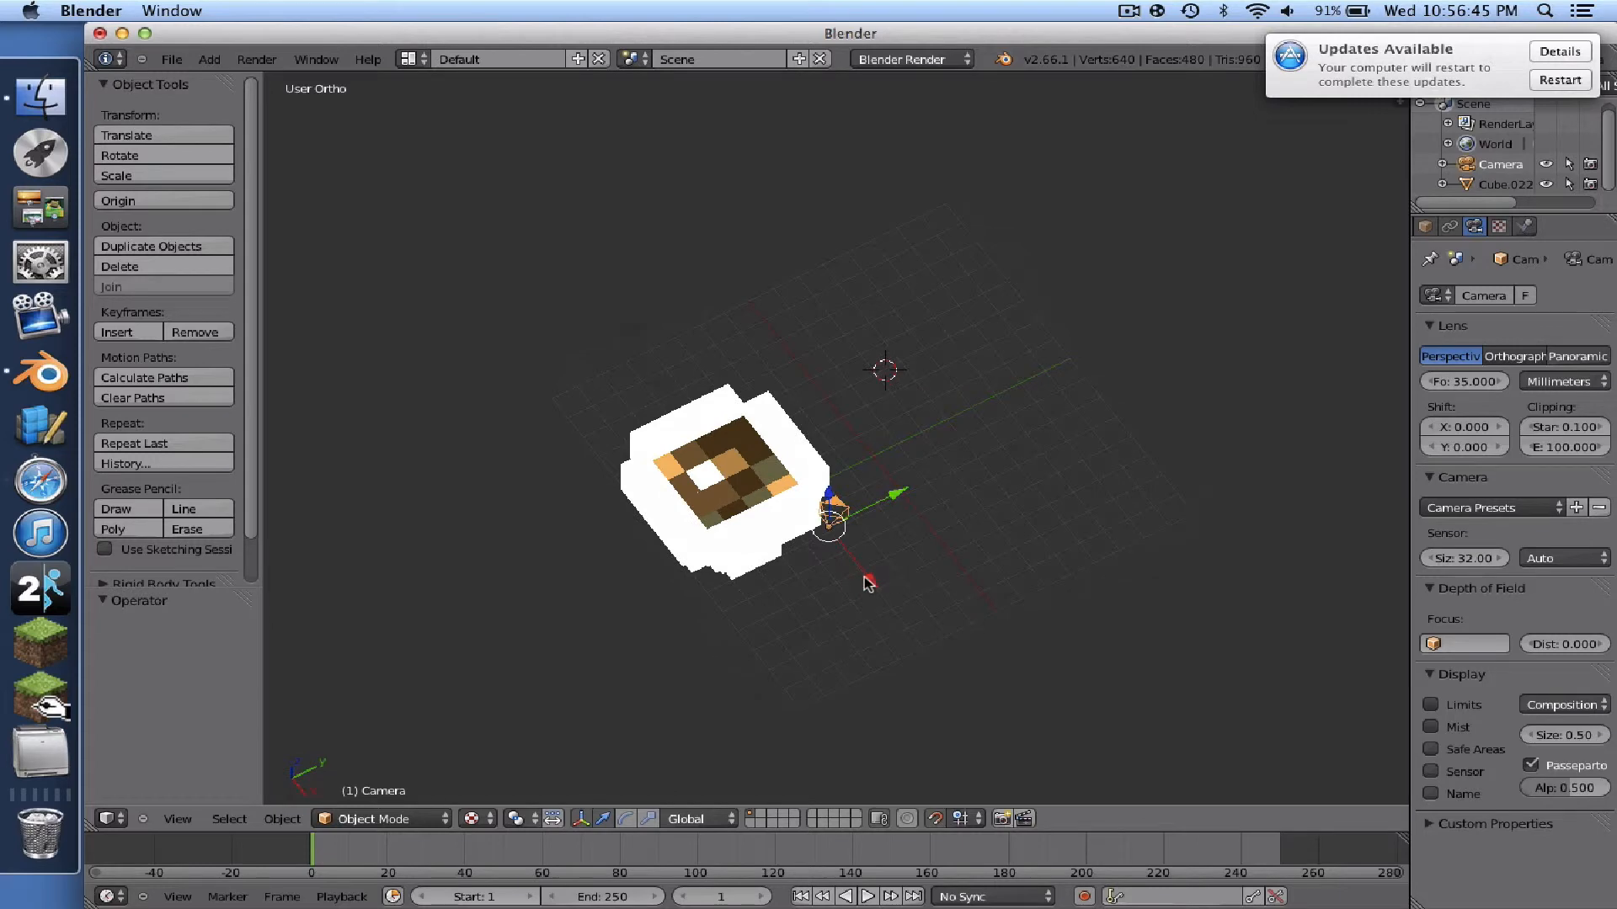
drag(868, 582, 720, 441)
drag(694, 531, 717, 566)
- Render the image from the moved camera and return to the 3D view
click(254, 59)
click(268, 82)
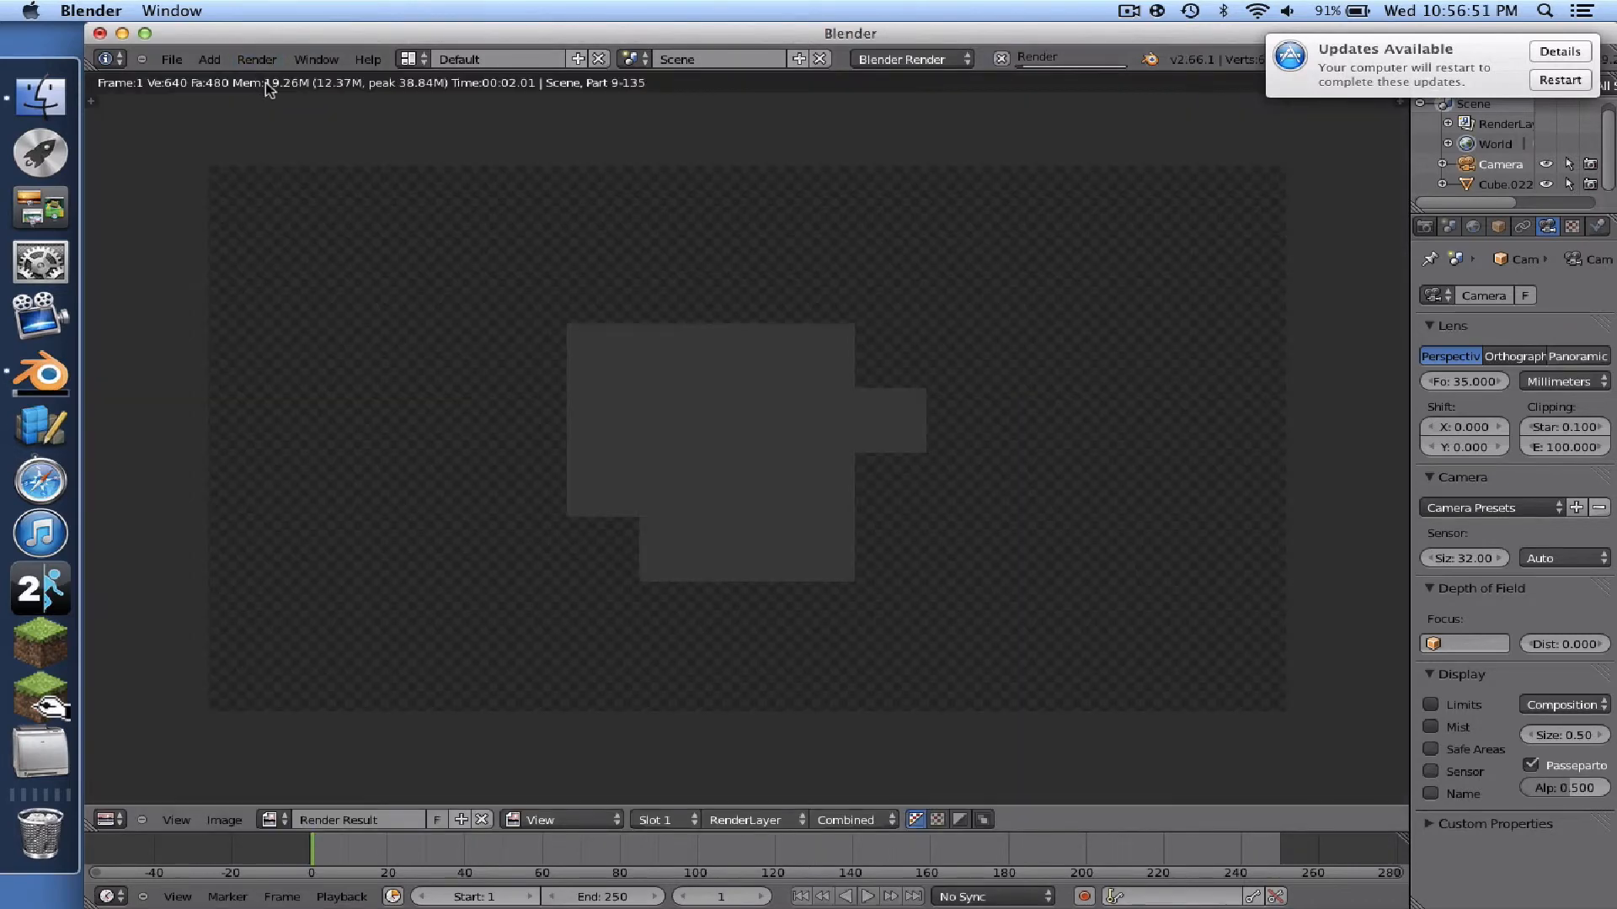
click(106, 819)
click(160, 801)
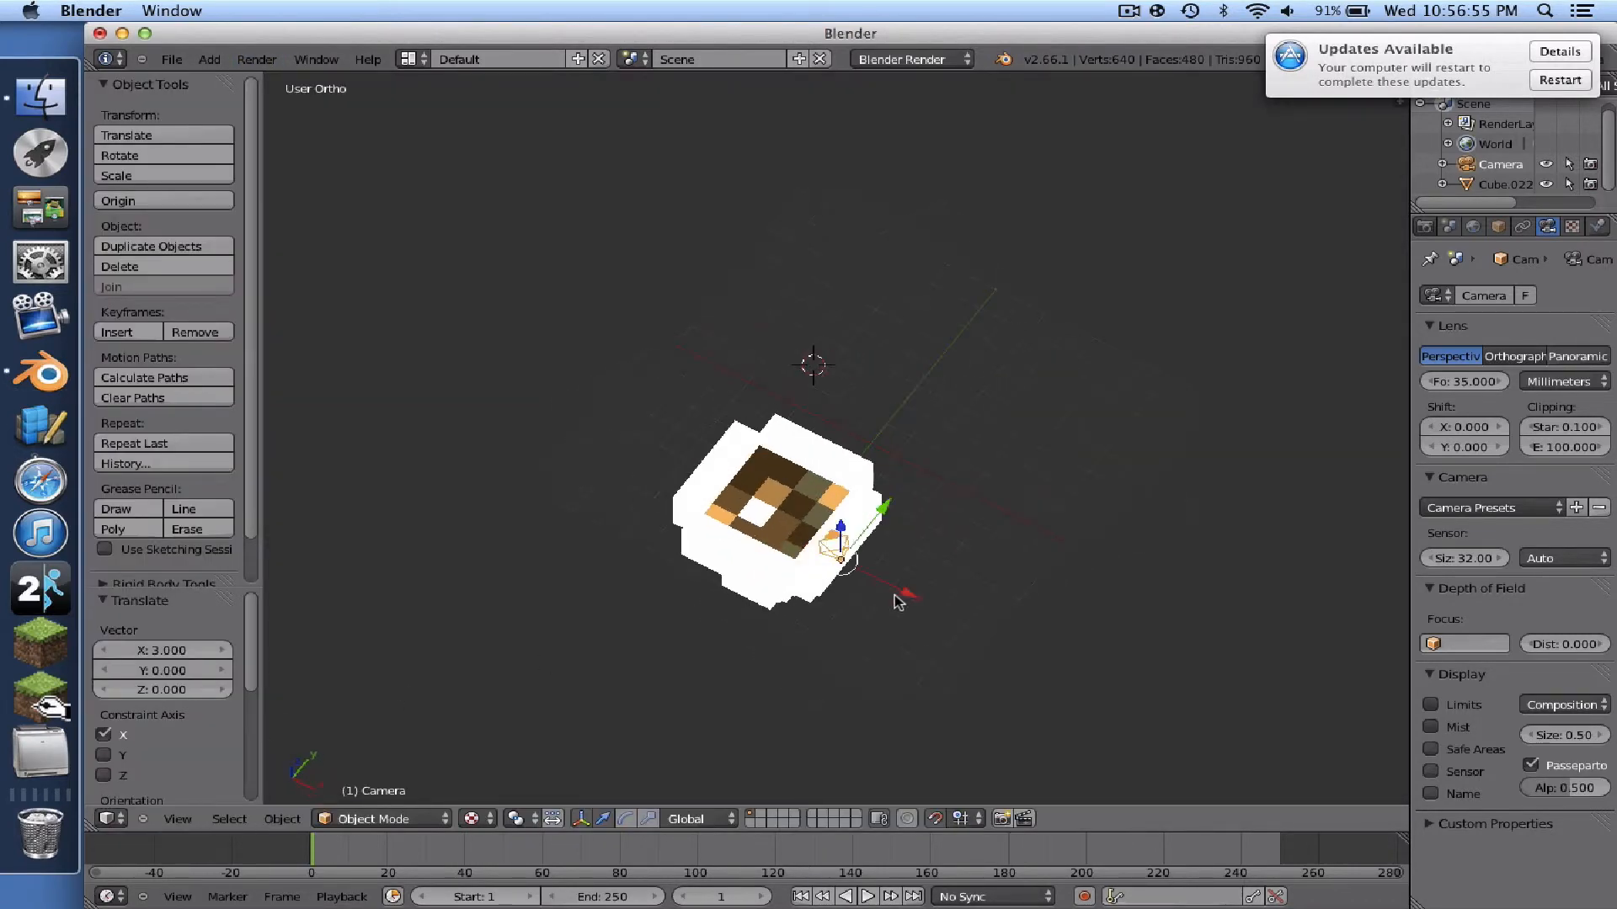
- Reposition the camera, raising it 3 units along the Z axis, then render the image and return to the 3D view
drag(901, 594, 857, 600)
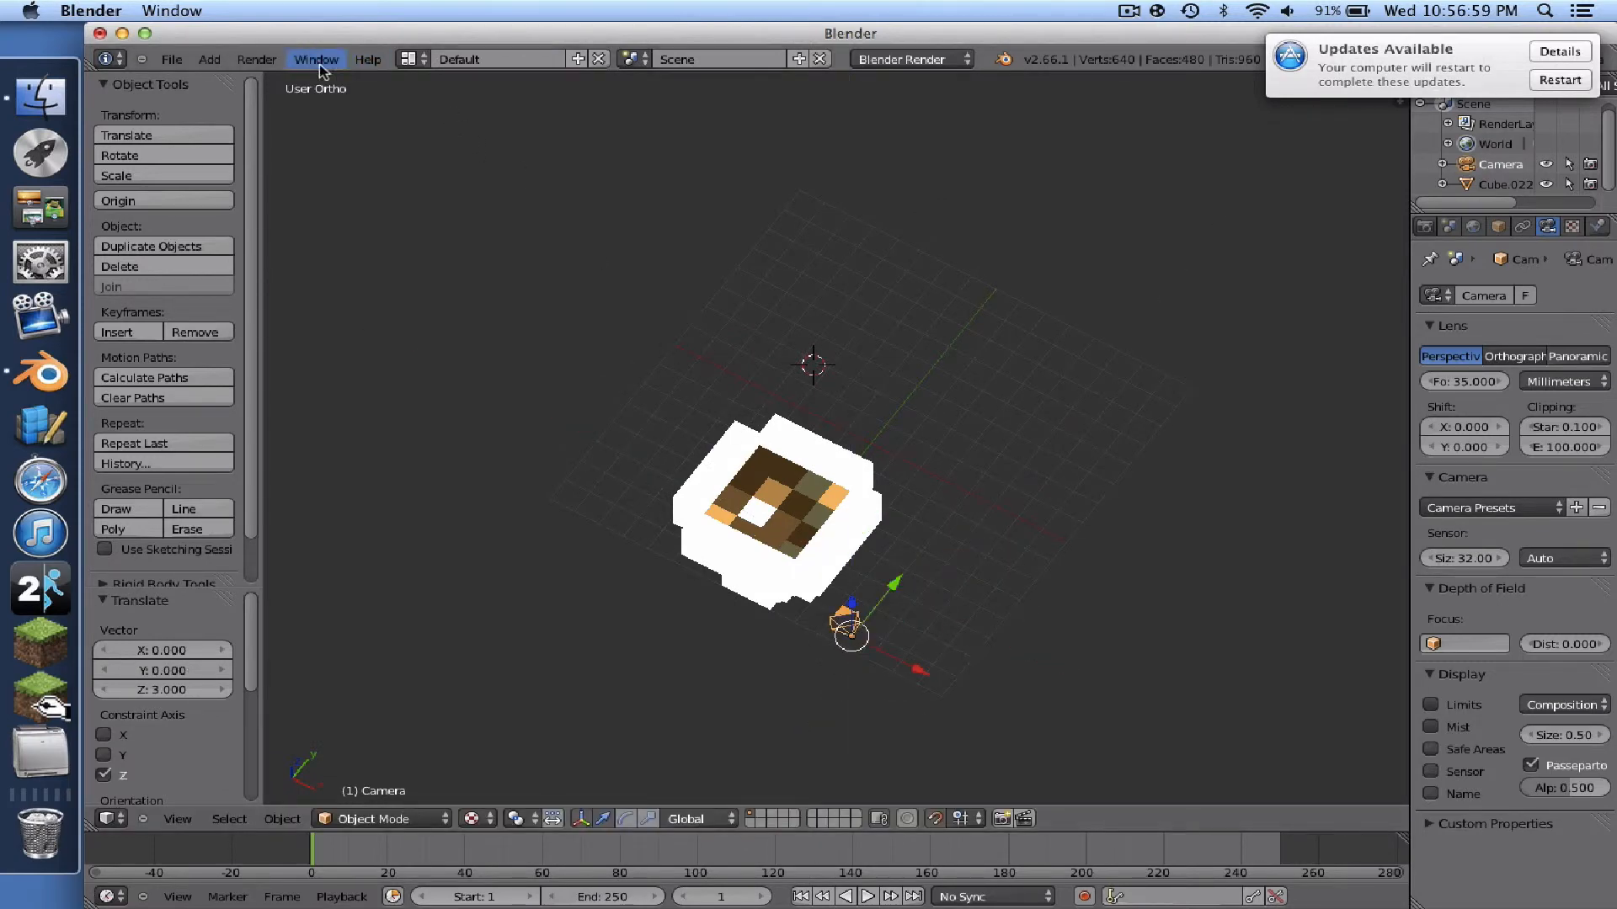
click(257, 59)
click(274, 71)
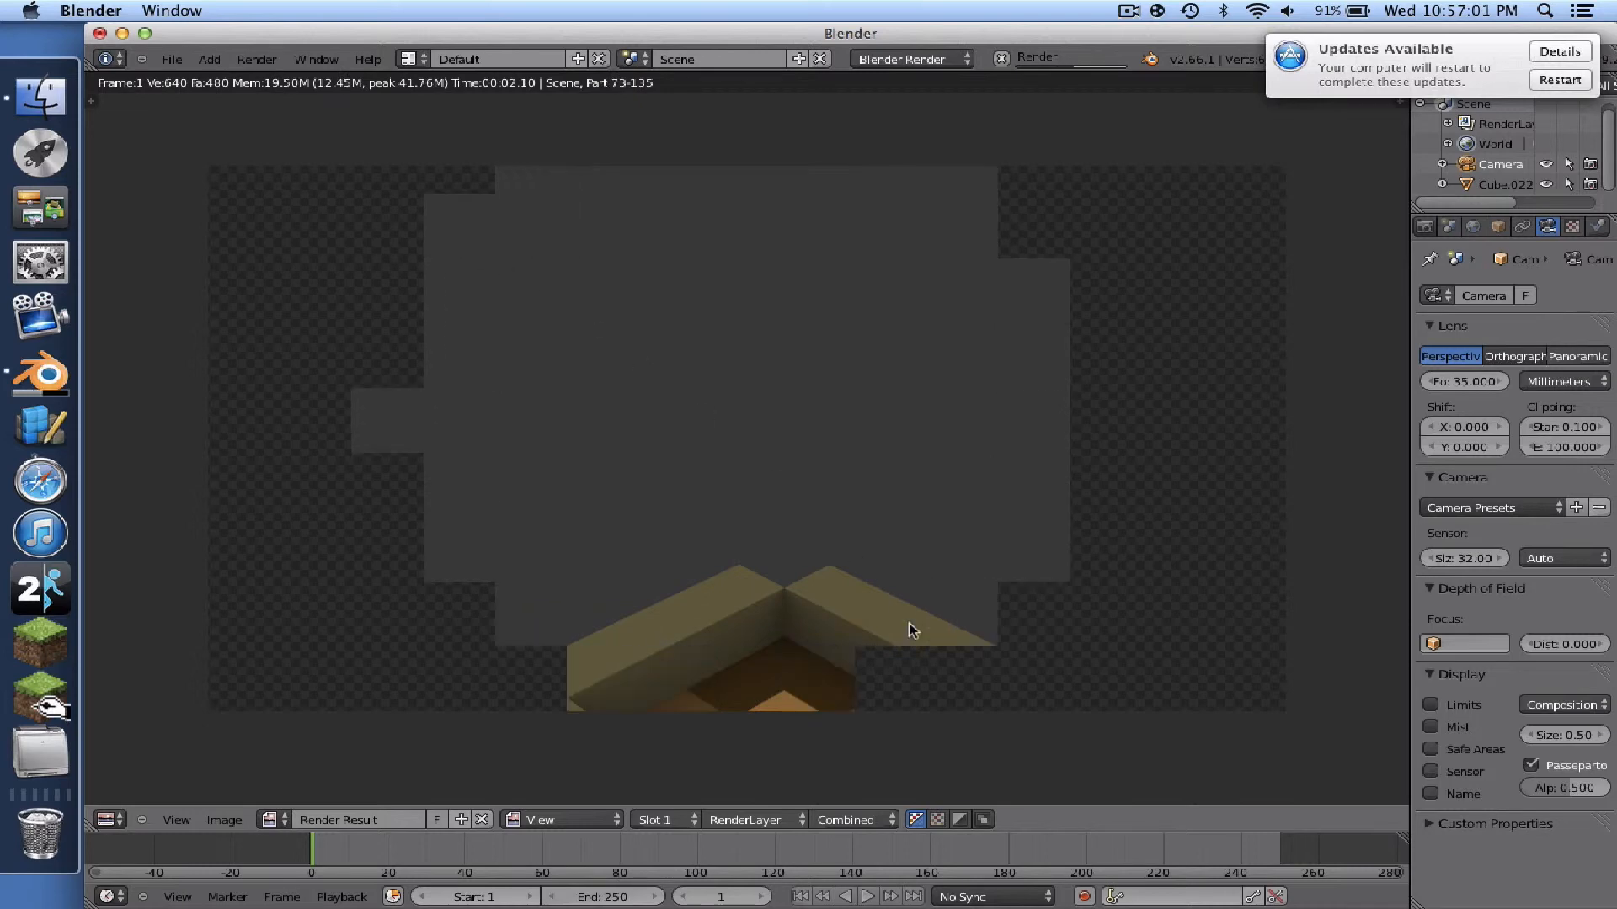
click(108, 822)
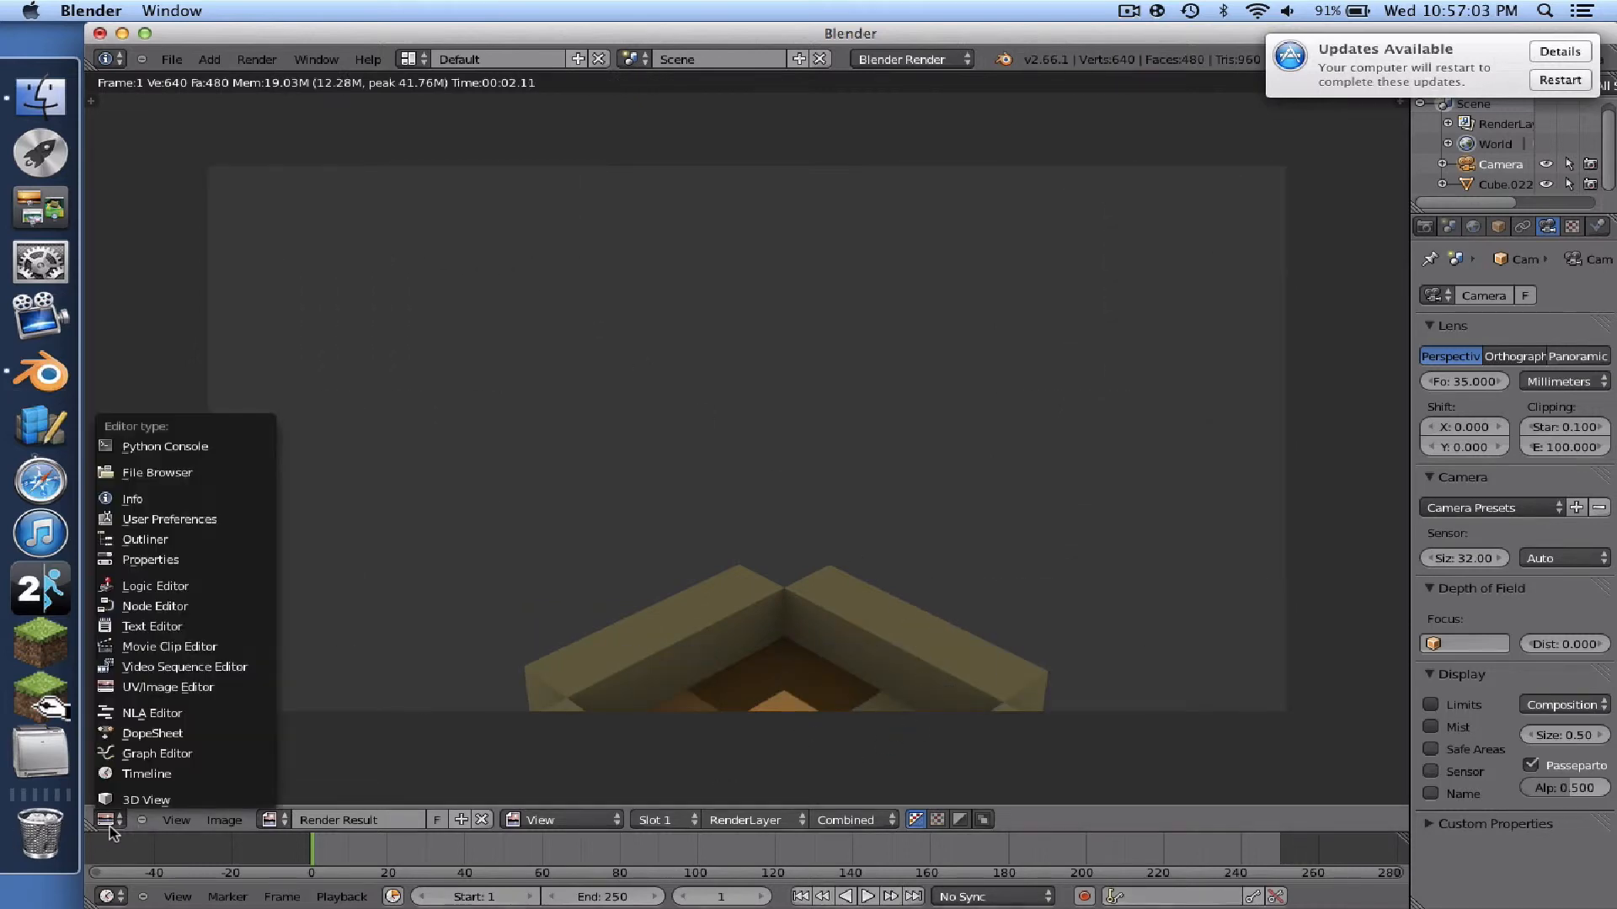
click(132, 799)
- Lower the camera 3 units along the Z axis and render the image of the block again
scroll(1031, 664, left, 5)
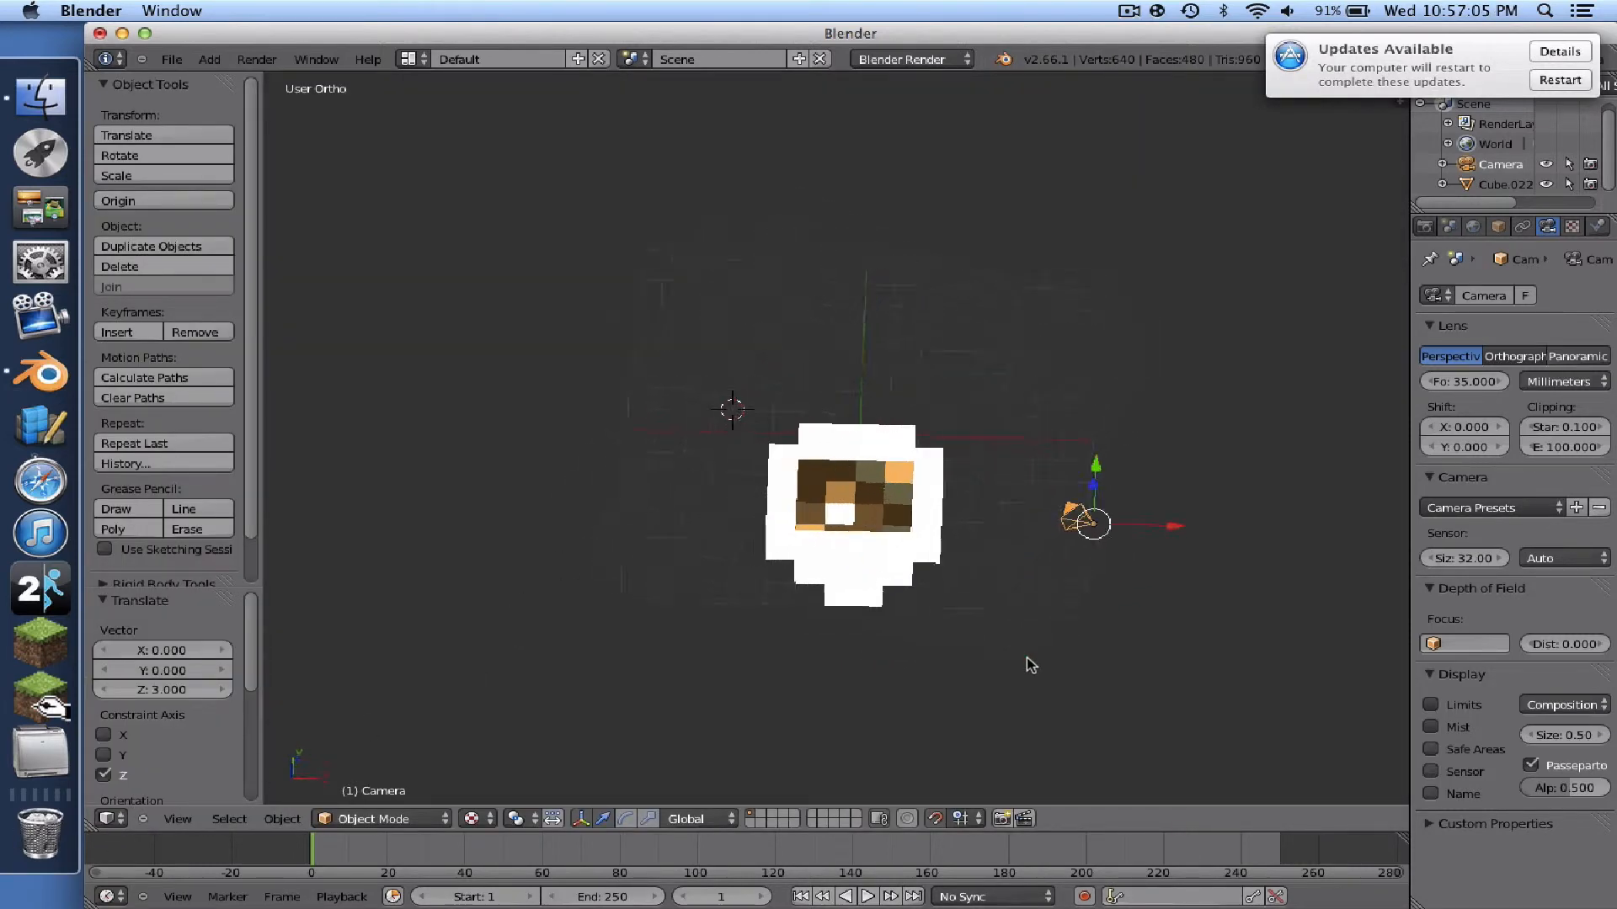
scroll(1027, 659, left, 4)
drag(1224, 363, 1238, 417)
click(257, 59)
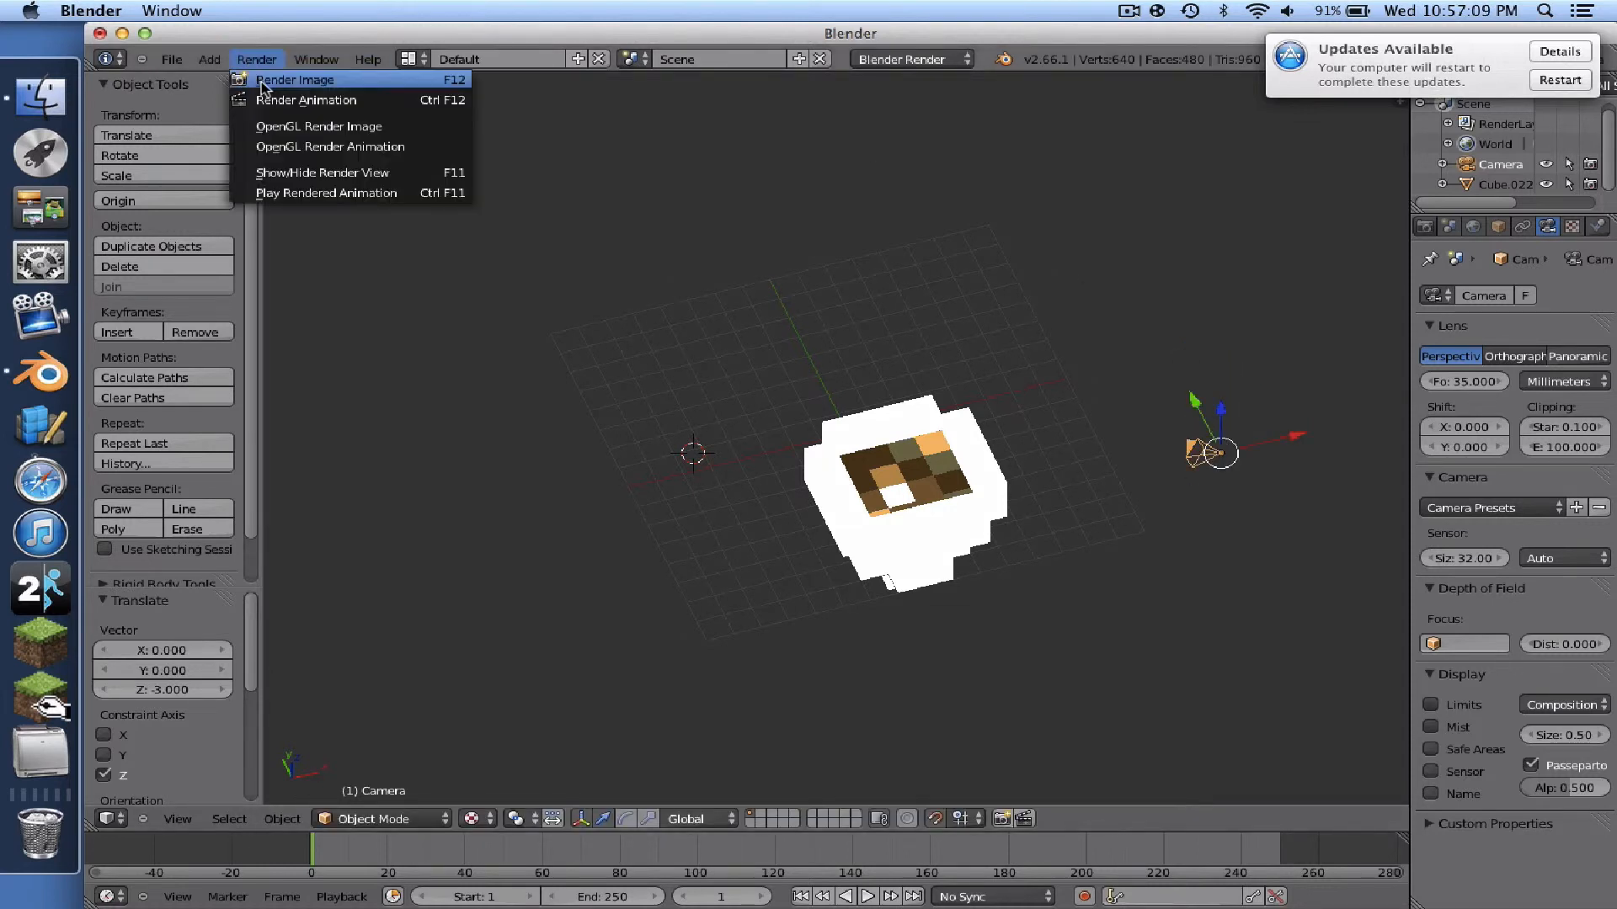
click(261, 82)
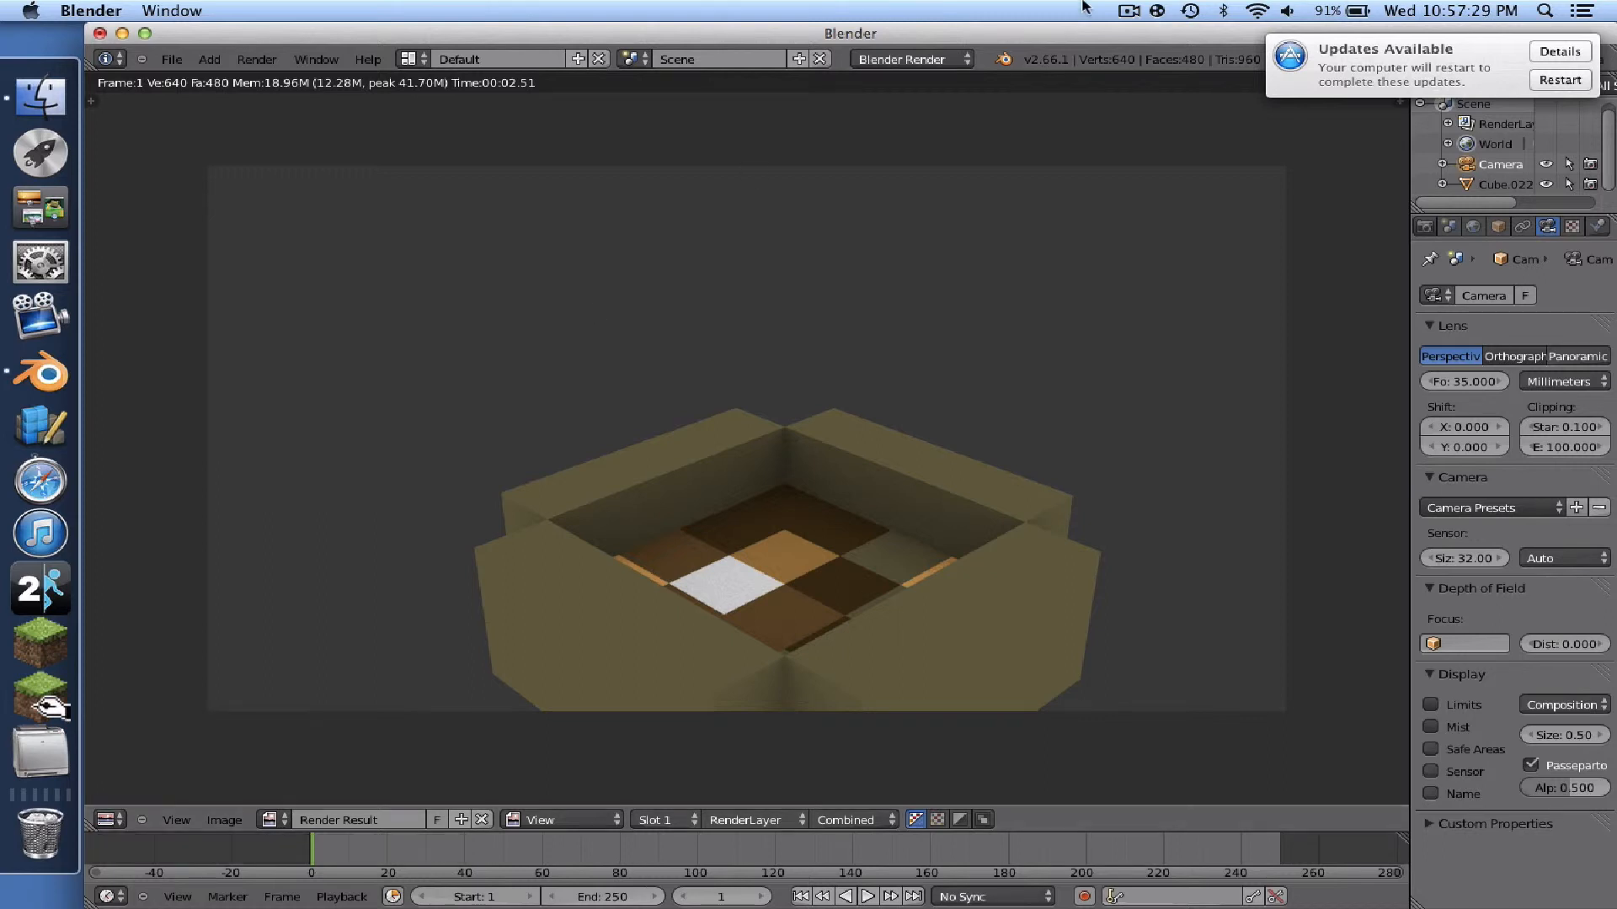
click(1130, 11)
click(1147, 57)
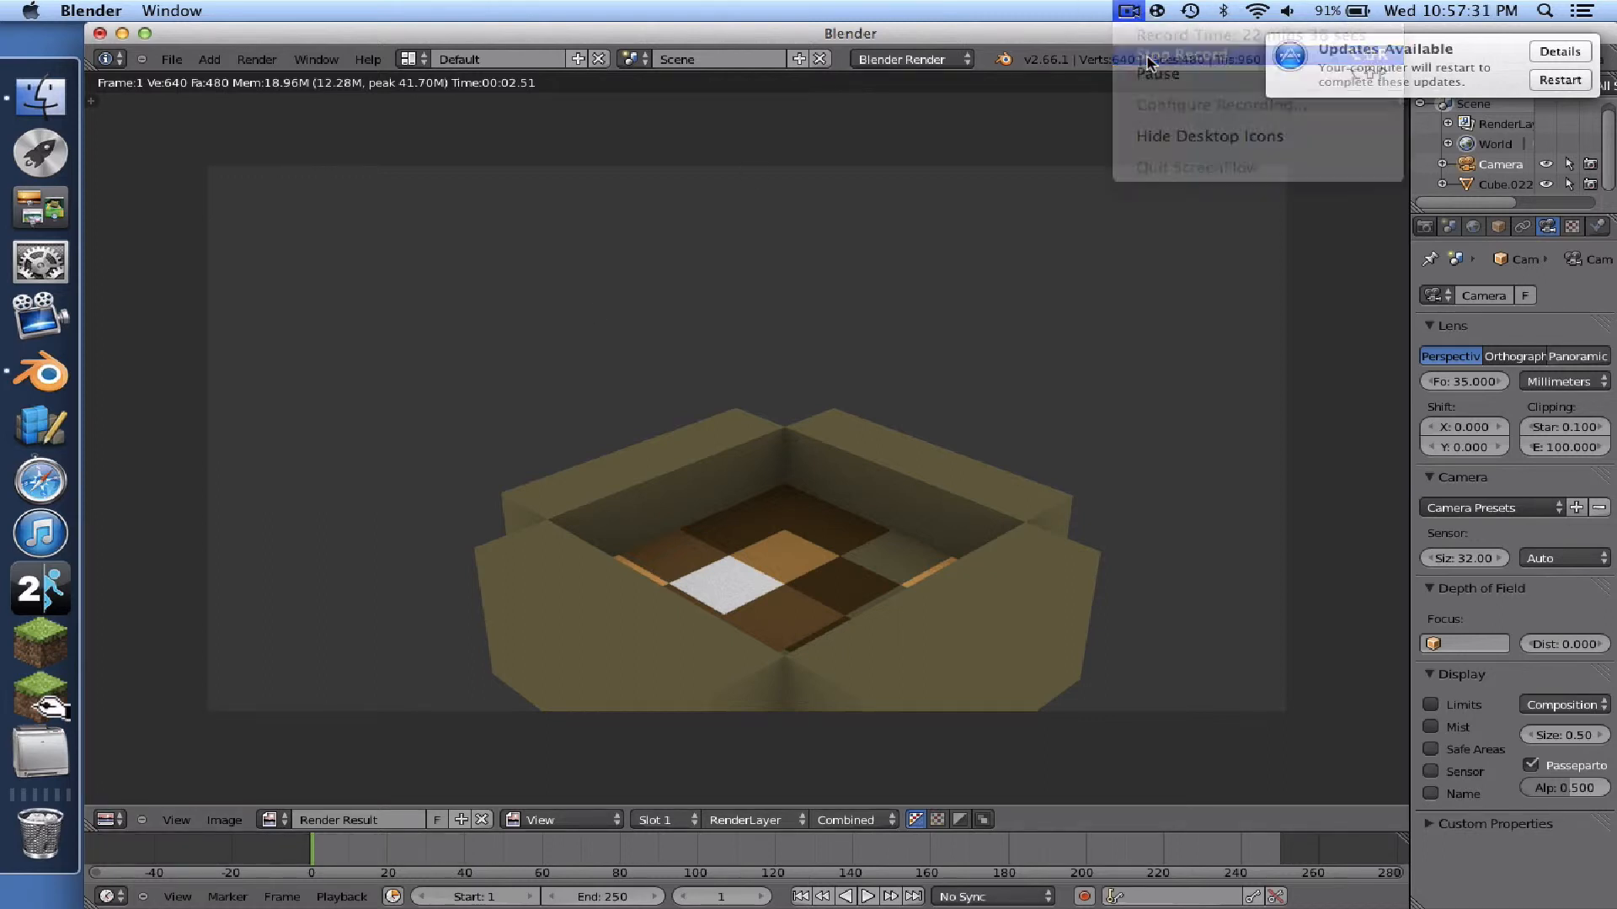